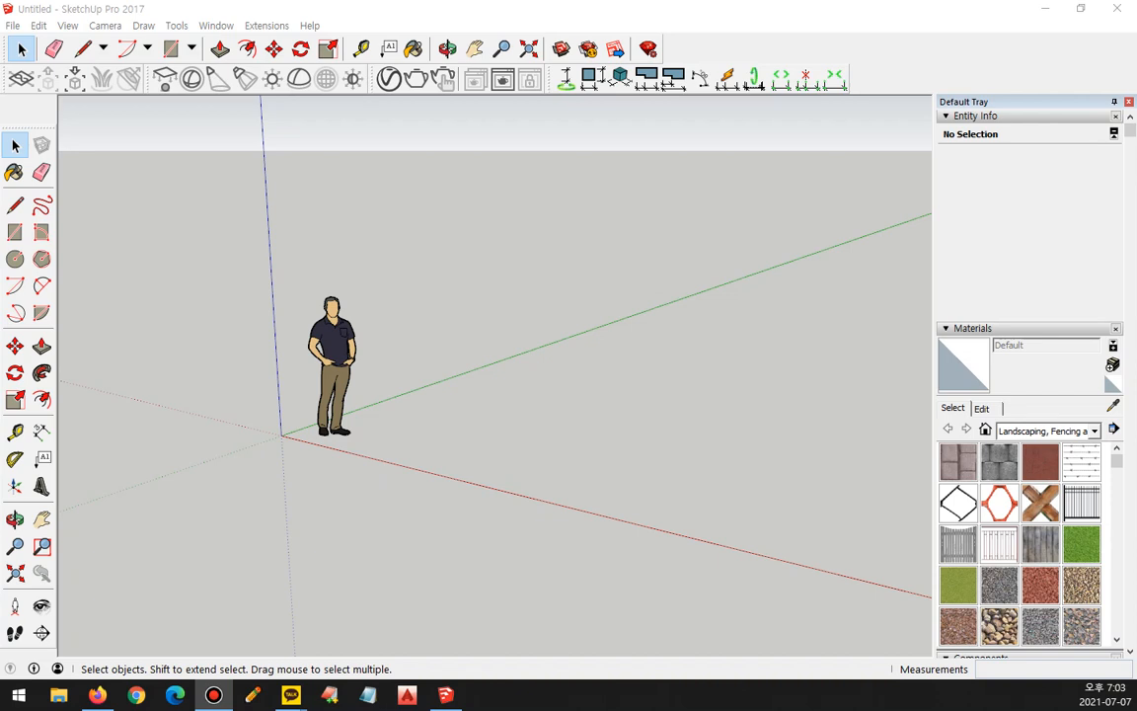
Draw a six-sided polygon with a 200 mm radius flat on the ground beside the figure
{"action": "middle_click_drag", "start_coordinate": [457, 323], "coordinate": [481, 468]}
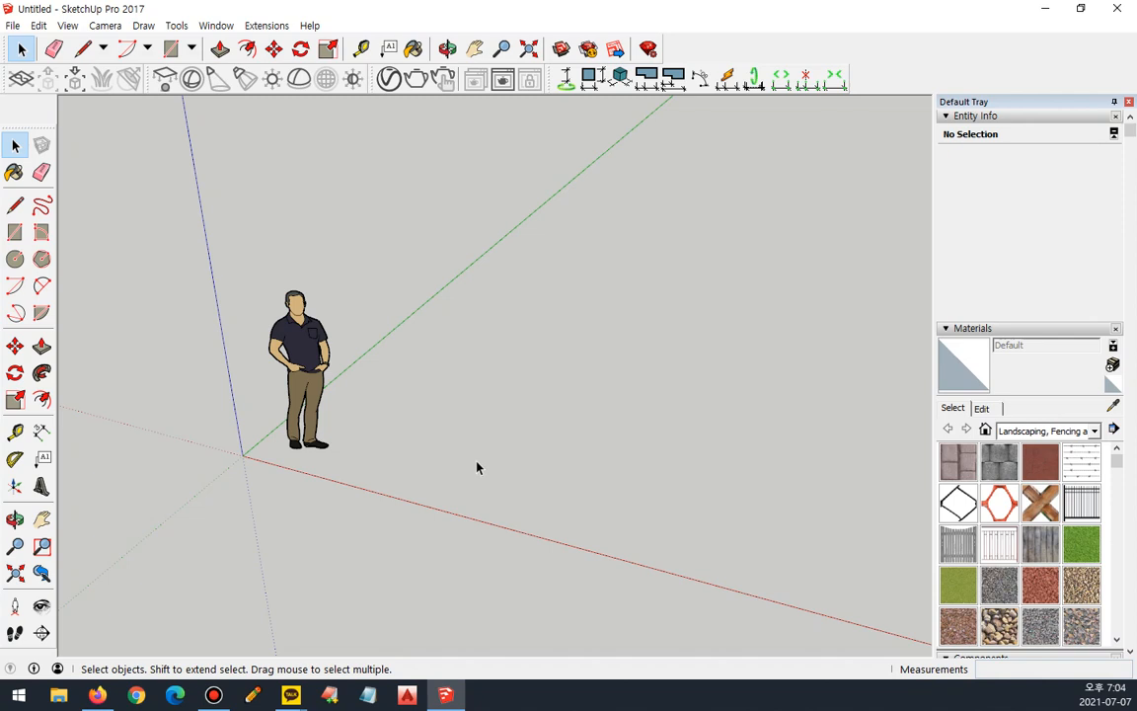
{"action": "left_click", "coordinate": [42, 259]}
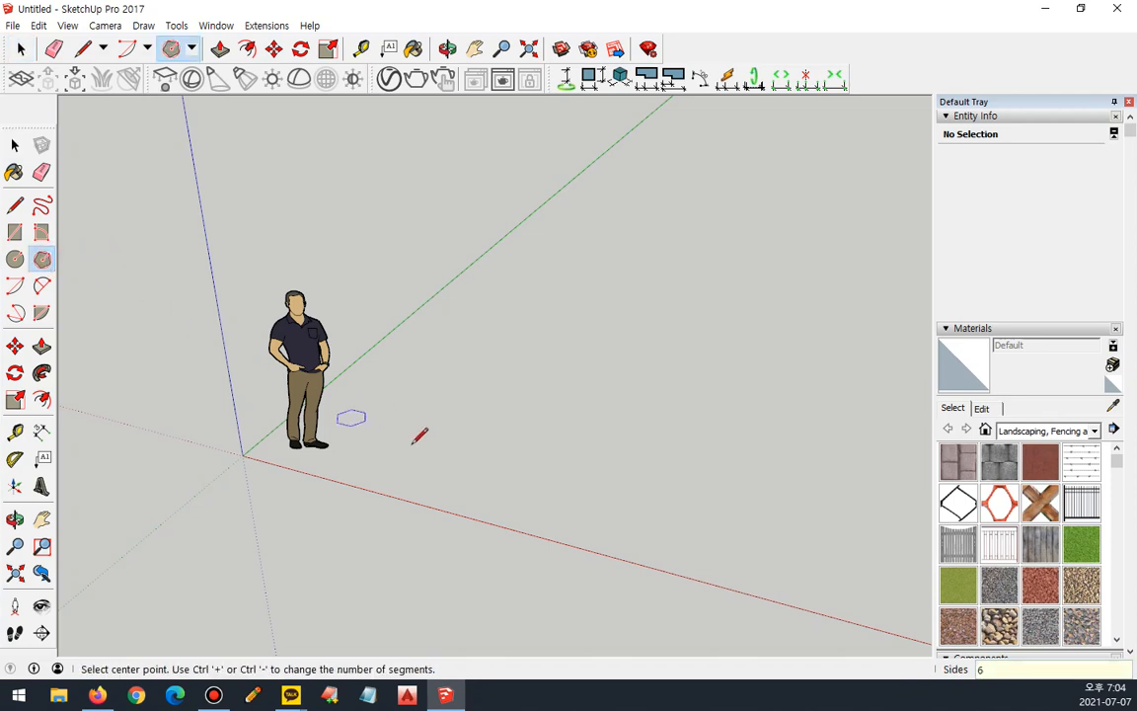
{"action": "left_click", "coordinate": [510, 414]}
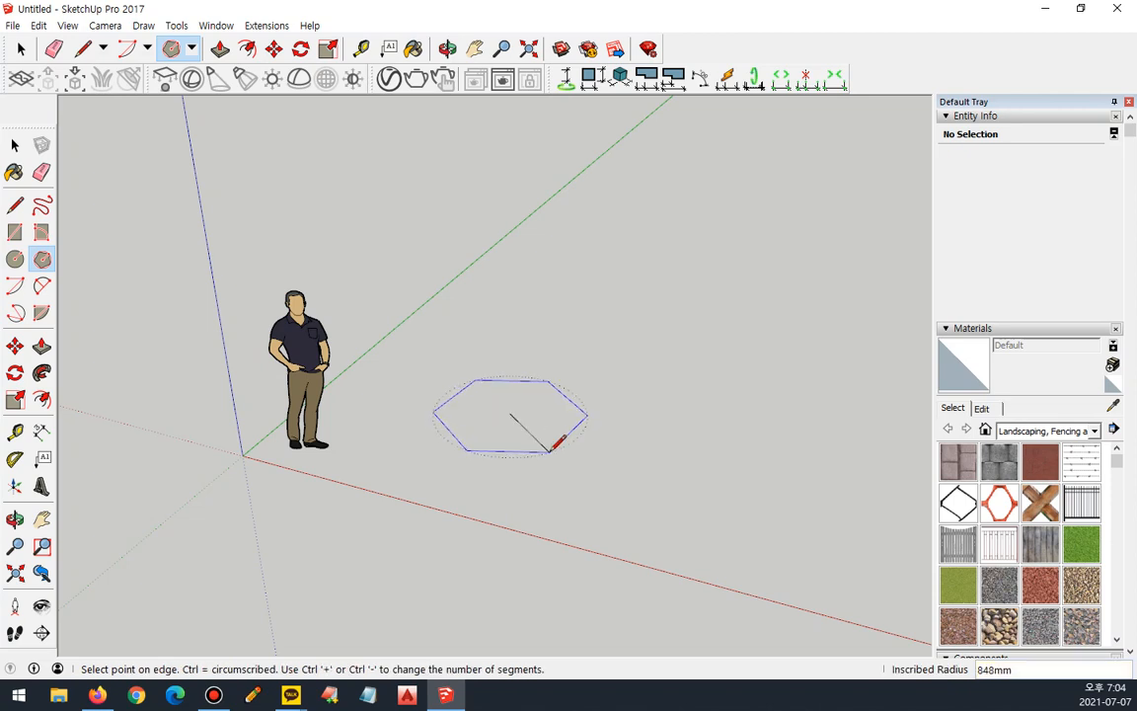
{"action": "type", "text": "200"}
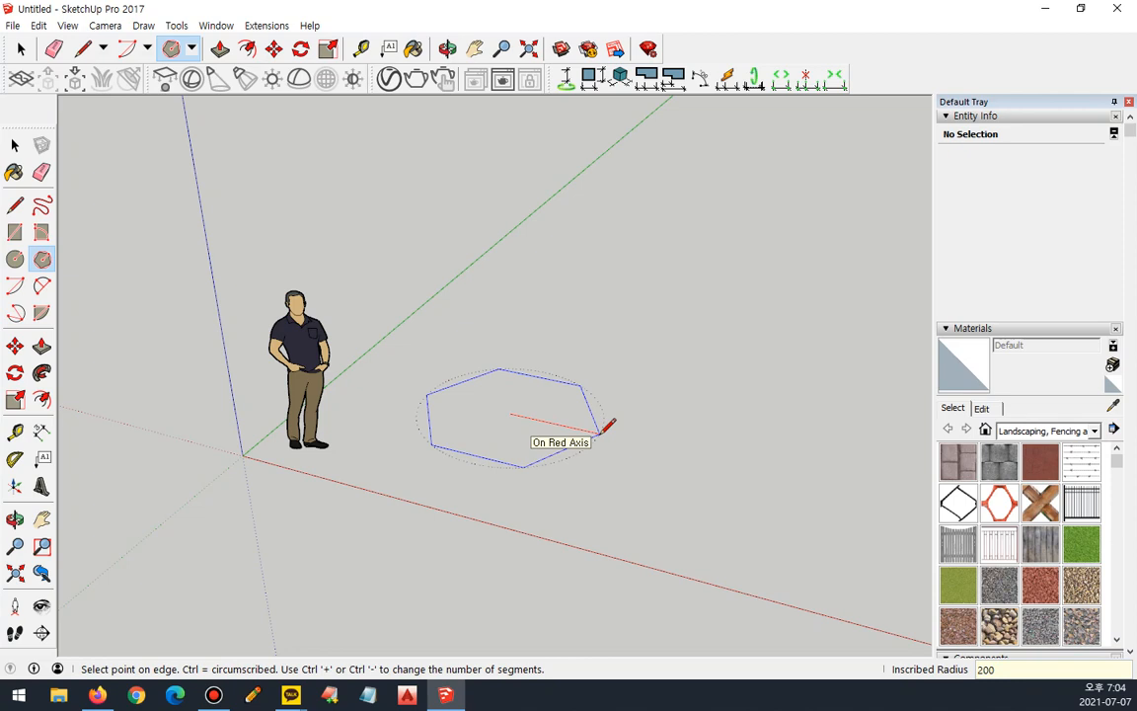
{"action": "key", "text": "Return"}
{"action": "scroll", "coordinate": [500, 451], "scroll_direction": "up", "scroll_amount": 4}
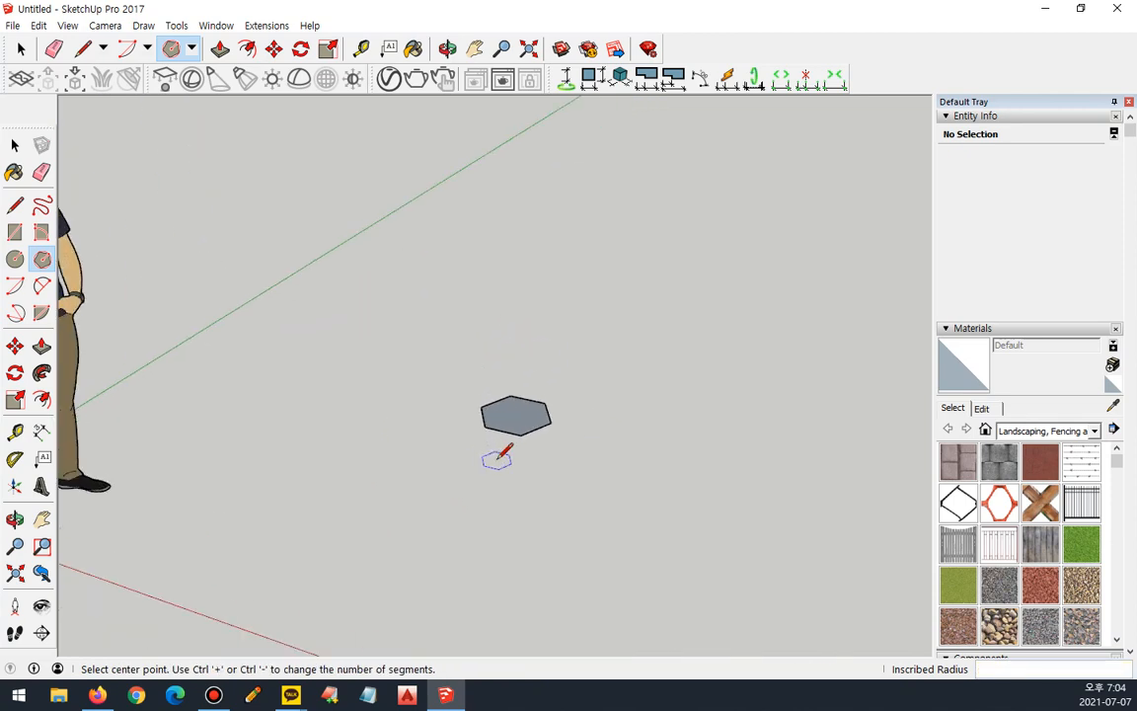
Draw an upright triangle from the hexagon's centre, 300 mm up the blue axis, down to a corner and back to the centre
{"action": "left_click", "coordinate": [17, 204]}
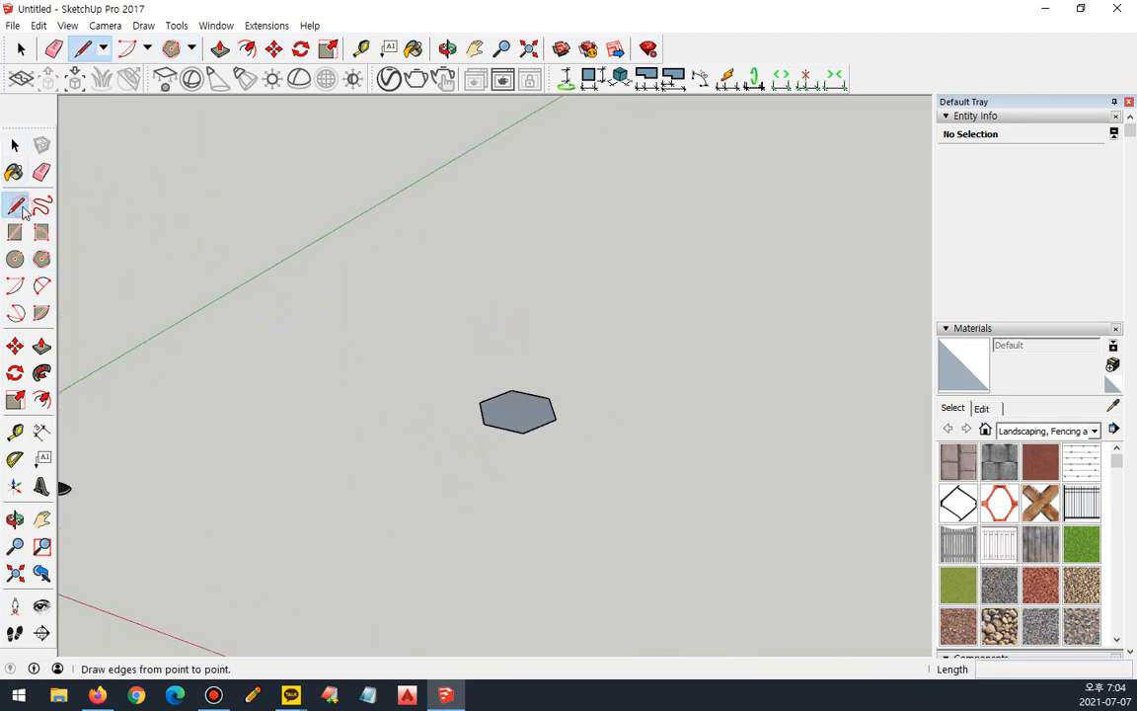
{"action": "scroll", "coordinate": [535, 405], "scroll_direction": "up", "scroll_amount": 3}
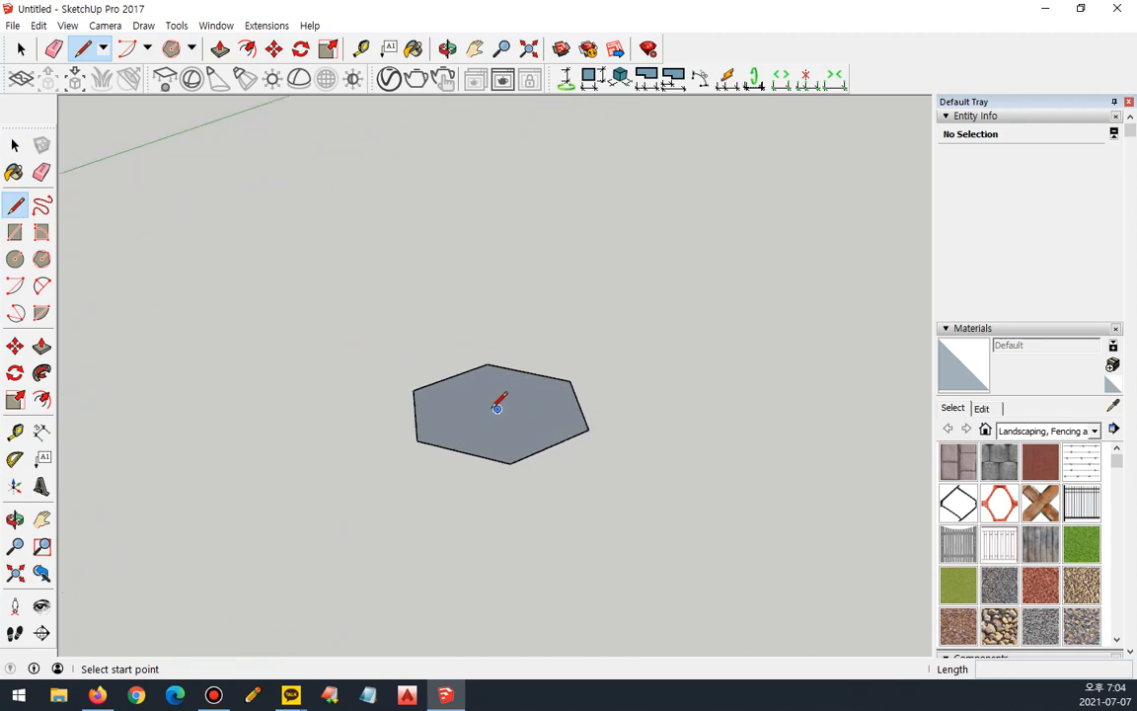
{"action": "left_click", "coordinate": [497, 409]}
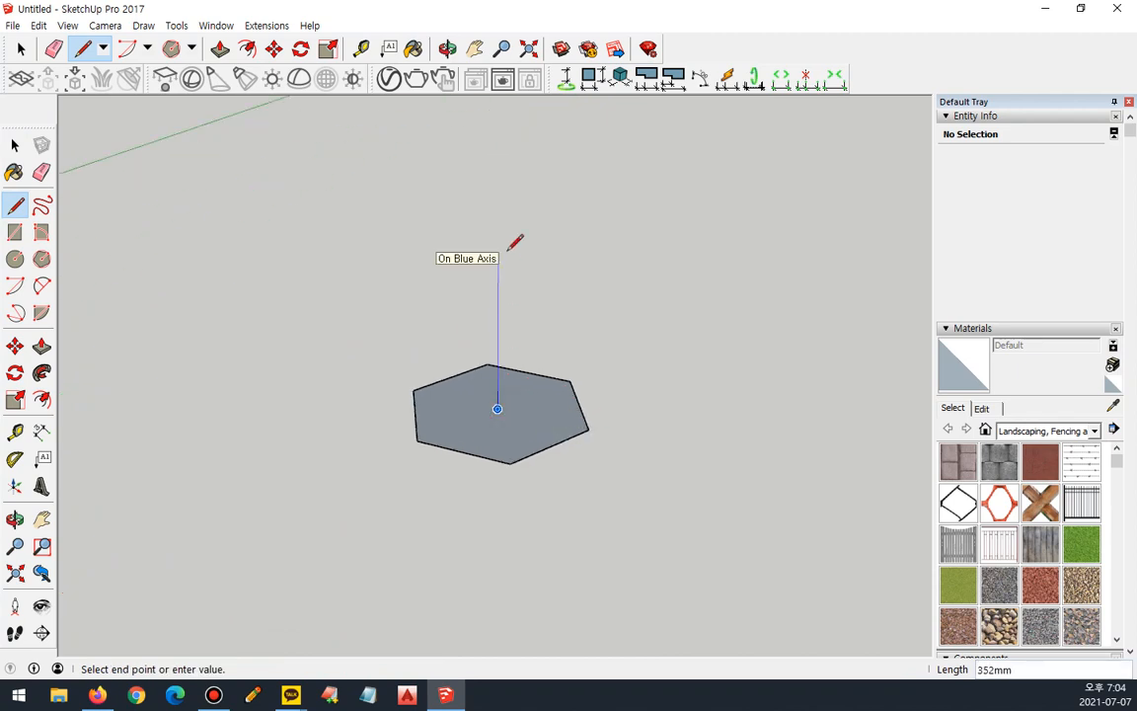
{"action": "type", "text": "300"}
{"action": "key", "text": "Return"}
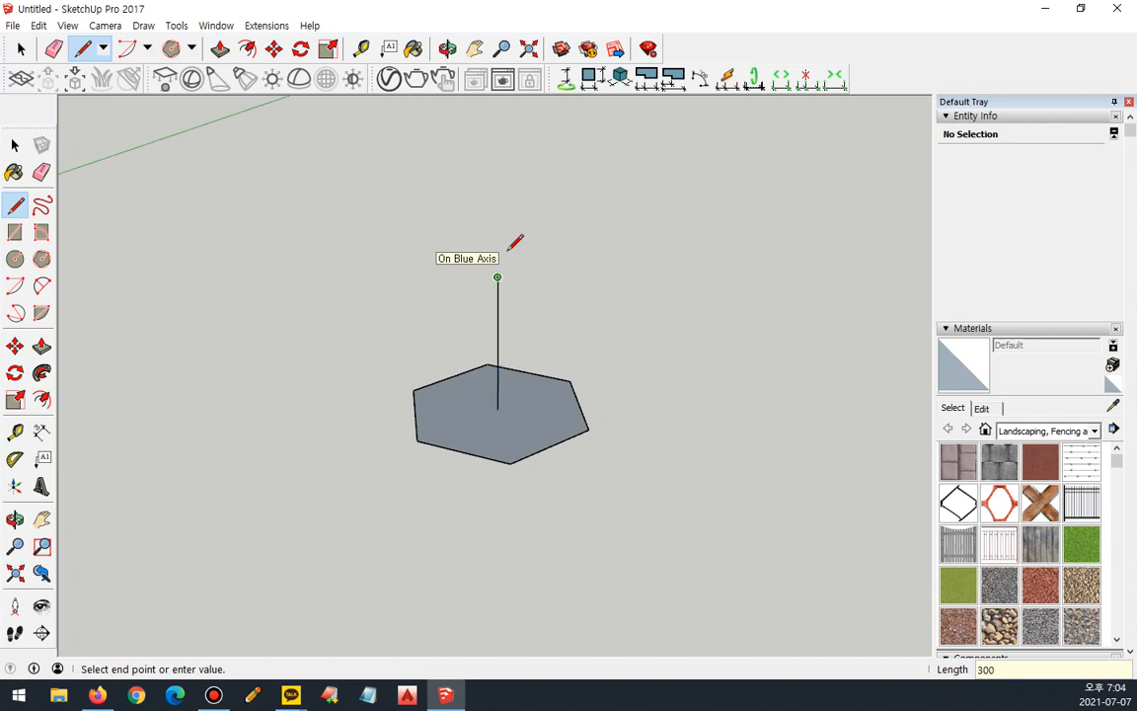
{"action": "left_click", "coordinate": [588, 428]}
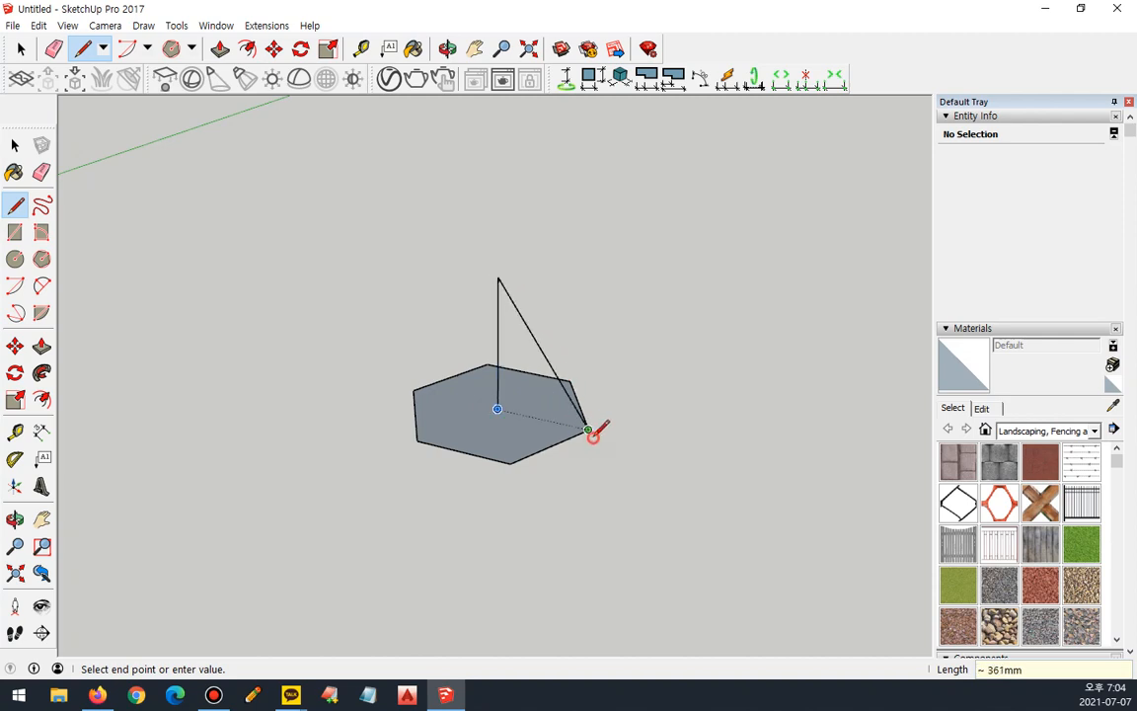
{"action": "left_click", "coordinate": [498, 409]}
Delete the hexagon's face, keeping its outline and the upright triangle
{"action": "middle_click_drag", "start_coordinate": [483, 515], "coordinate": [316, 452]}
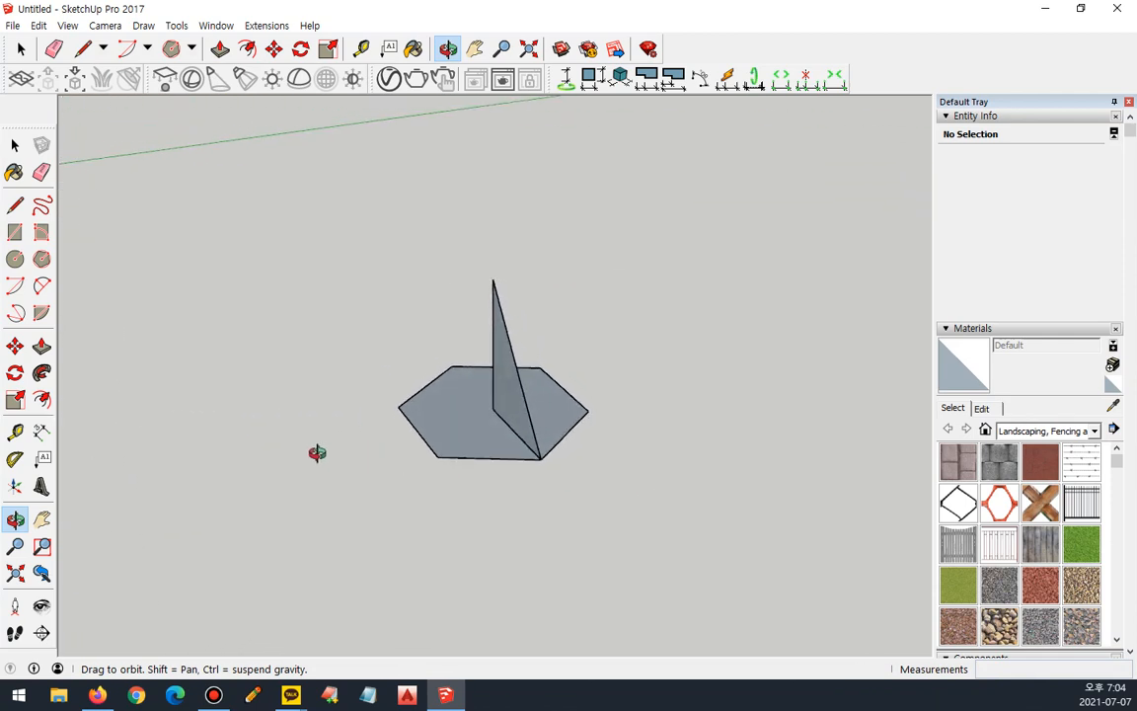
{"action": "key", "text": "space"}
{"action": "left_click", "coordinate": [462, 431]}
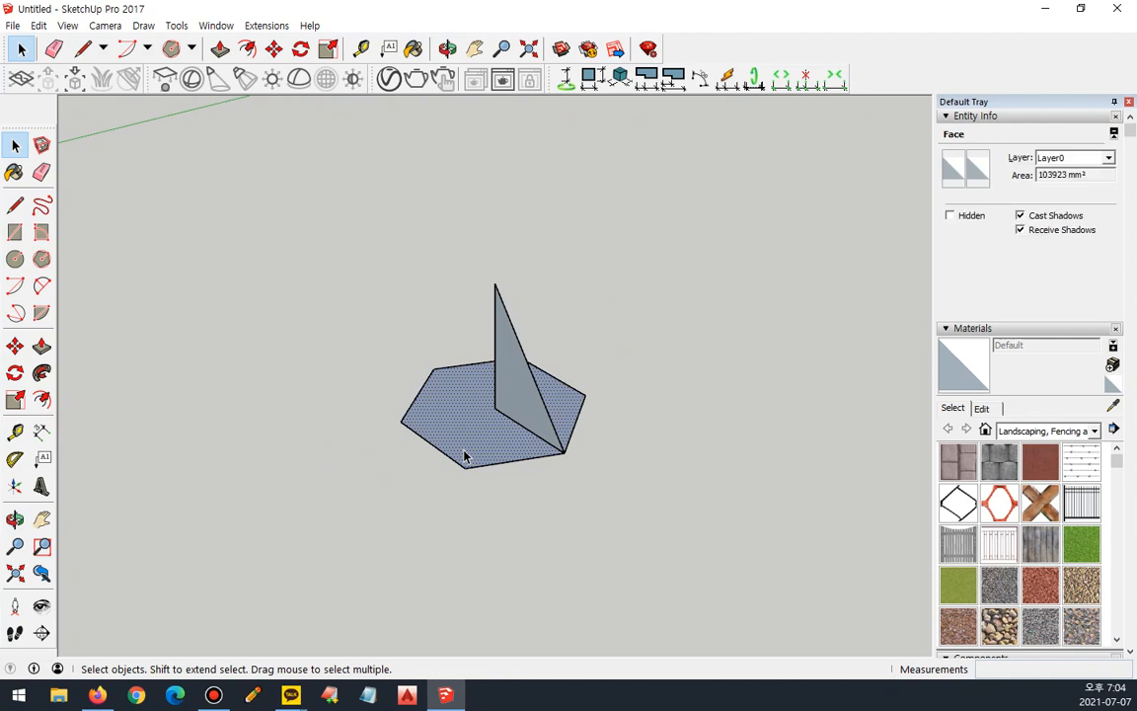
{"action": "key", "text": "Delete"}
Sweep the upright triangle around the hexagon's outline with Follow Me to form a hexagonal pyramid
{"action": "left_click", "coordinate": [506, 468]}
{"action": "middle_click_drag", "start_coordinate": [430, 467], "coordinate": [588, 472]}
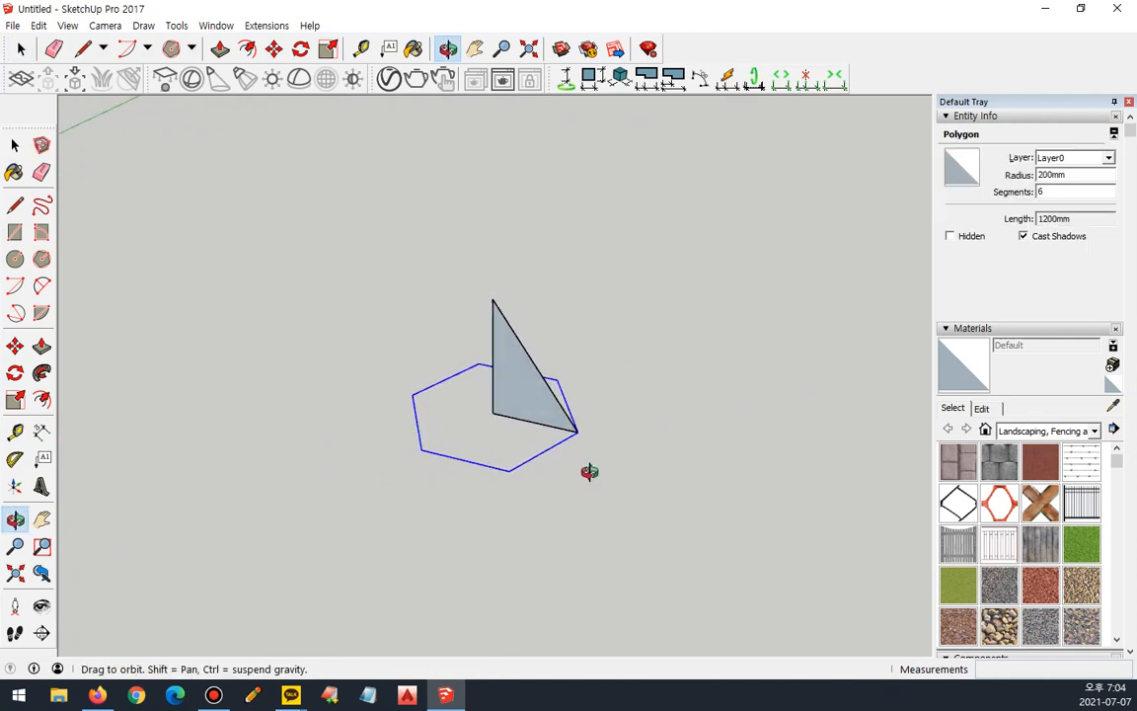
{"action": "scroll", "coordinate": [487, 391], "scroll_direction": "up", "scroll_amount": 2}
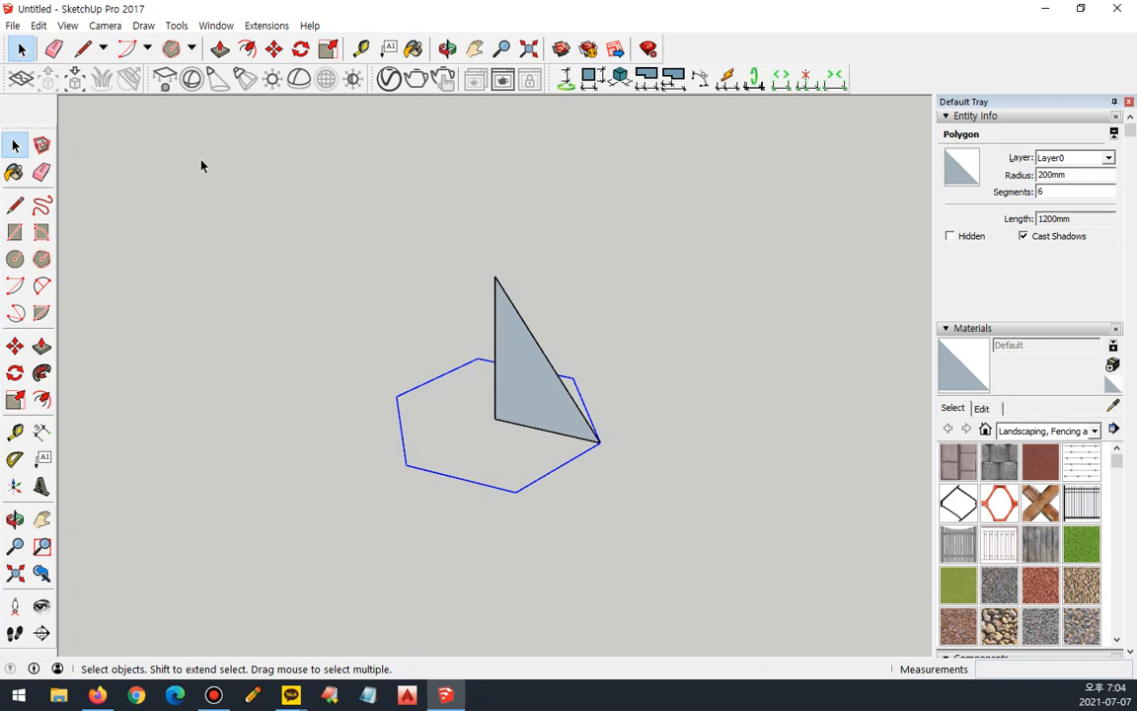
{"action": "left_click", "coordinate": [42, 372]}
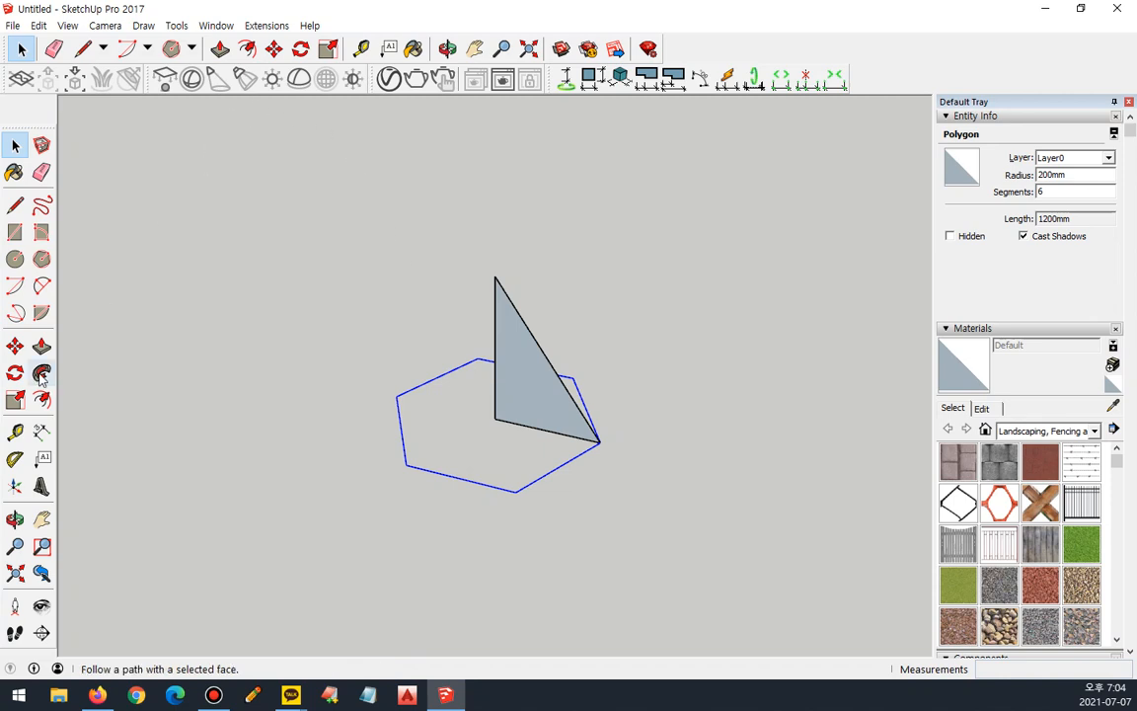
{"action": "left_click", "coordinate": [520, 381]}
{"action": "middle_click_drag", "start_coordinate": [530, 441], "coordinate": [410, 523]}
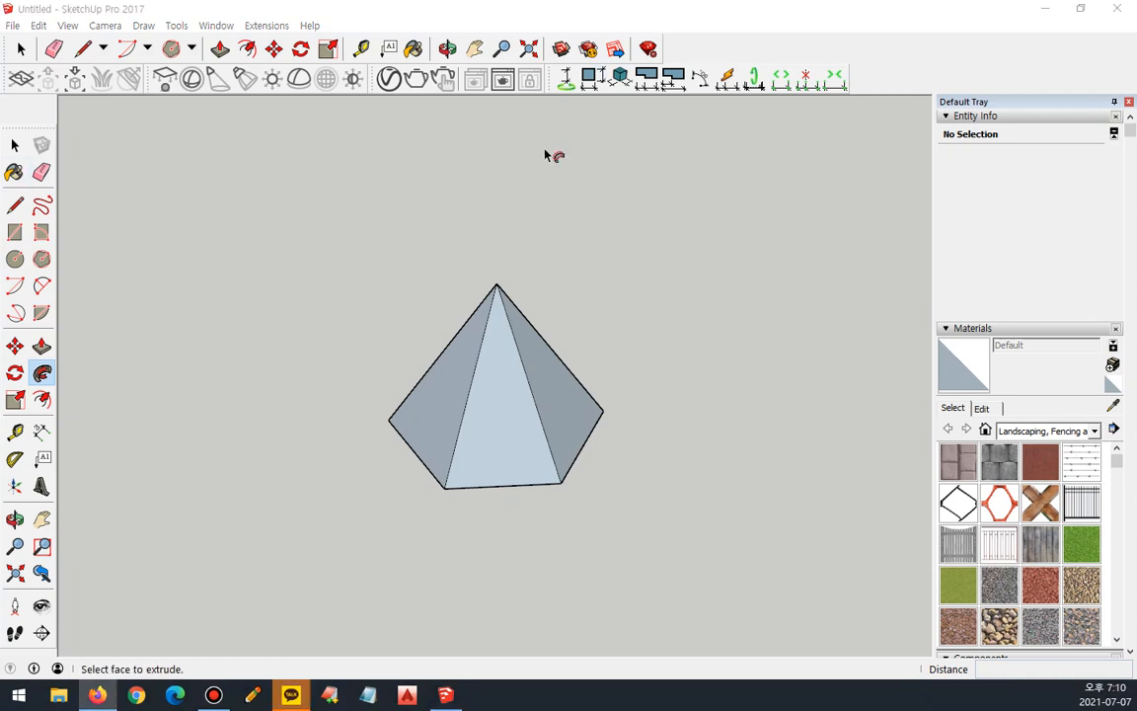
{"action": "middle_click_drag", "start_coordinate": [424, 457], "coordinate": [297, 488]}
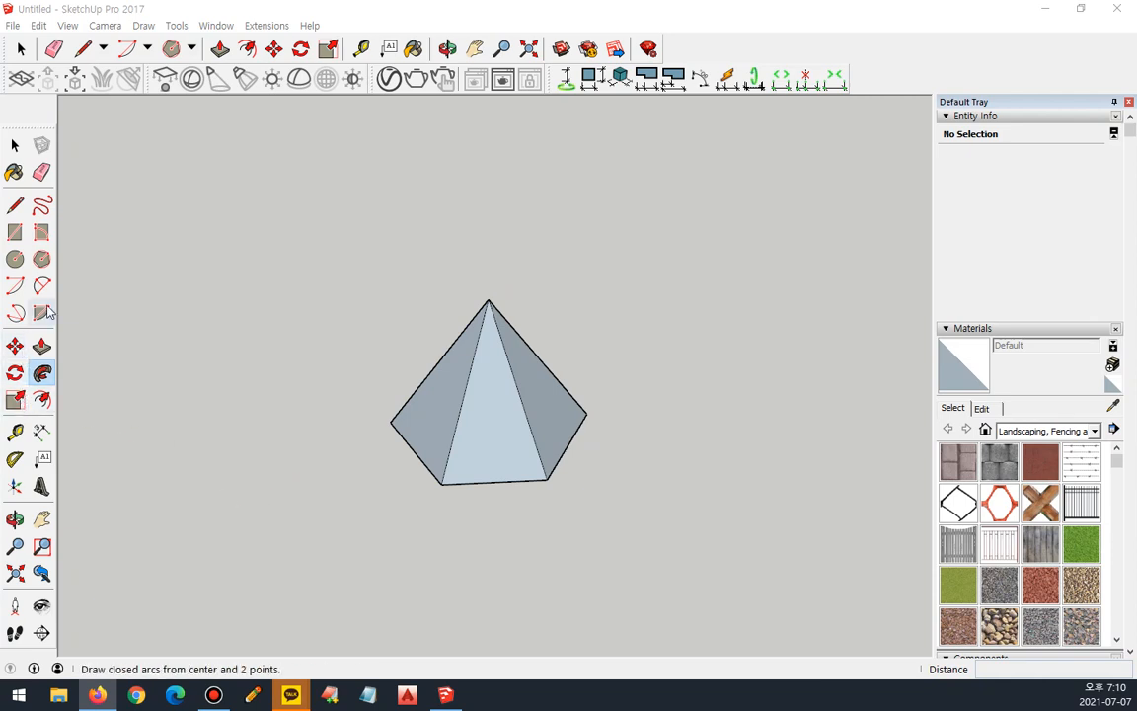
{"action": "middle_click_drag", "start_coordinate": [108, 325], "coordinate": [217, 439]}
{"action": "key", "text": "r"}
{"action": "left_click", "coordinate": [180, 453]}
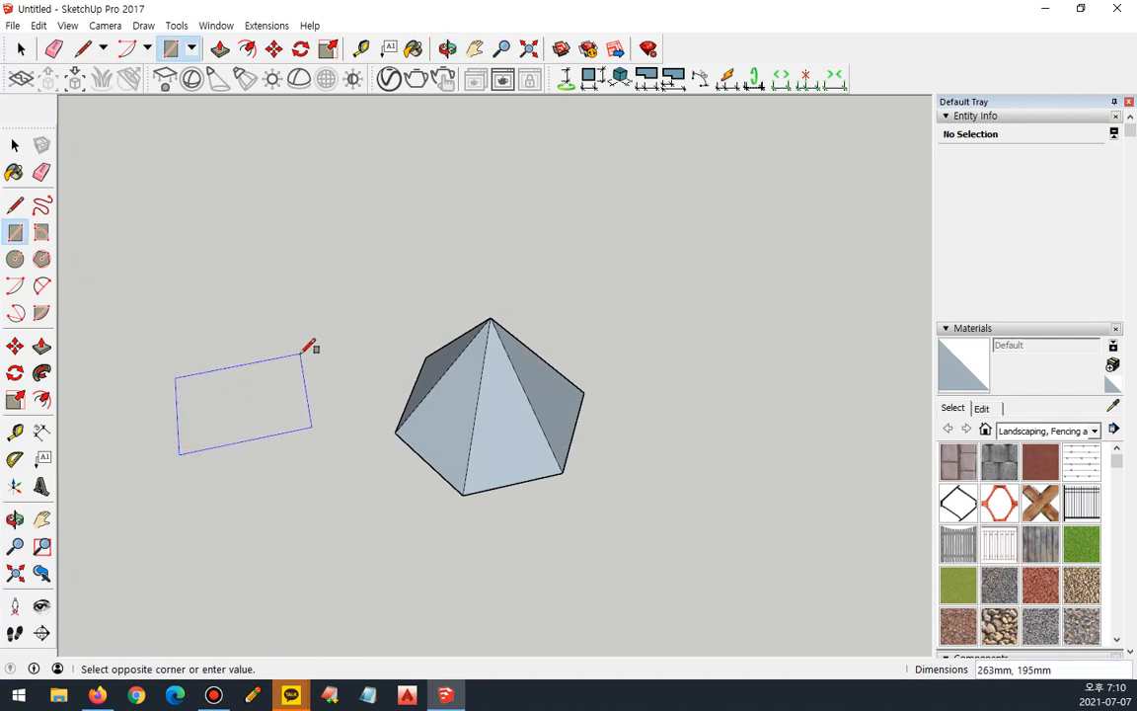
{"action": "type", "text": "500,500"}
{"action": "key", "text": "Return"}
{"action": "middle_click_drag", "start_coordinate": [309, 348], "coordinate": [508, 358]}
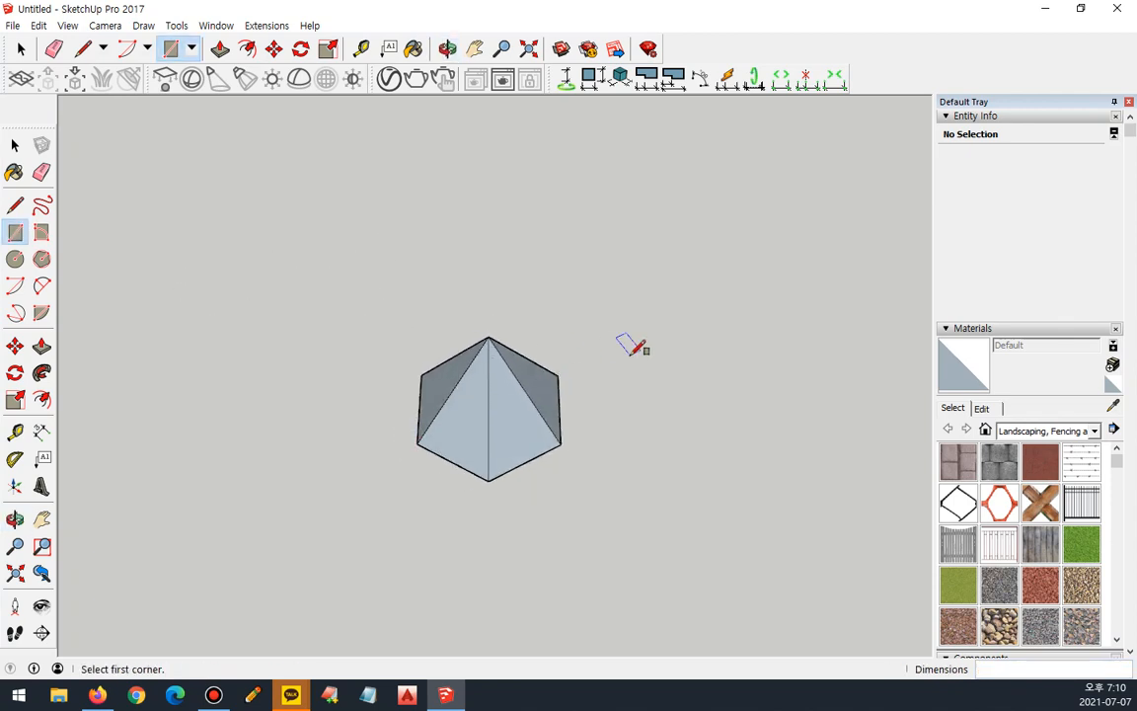
Draw a 500 by 500 mm square on the ground beside the hexagonal pyramid
{"action": "middle_click_drag", "start_coordinate": [631, 348], "coordinate": [421, 418]}
{"action": "left_click", "coordinate": [420, 431]}
{"action": "type", "text": "5"}
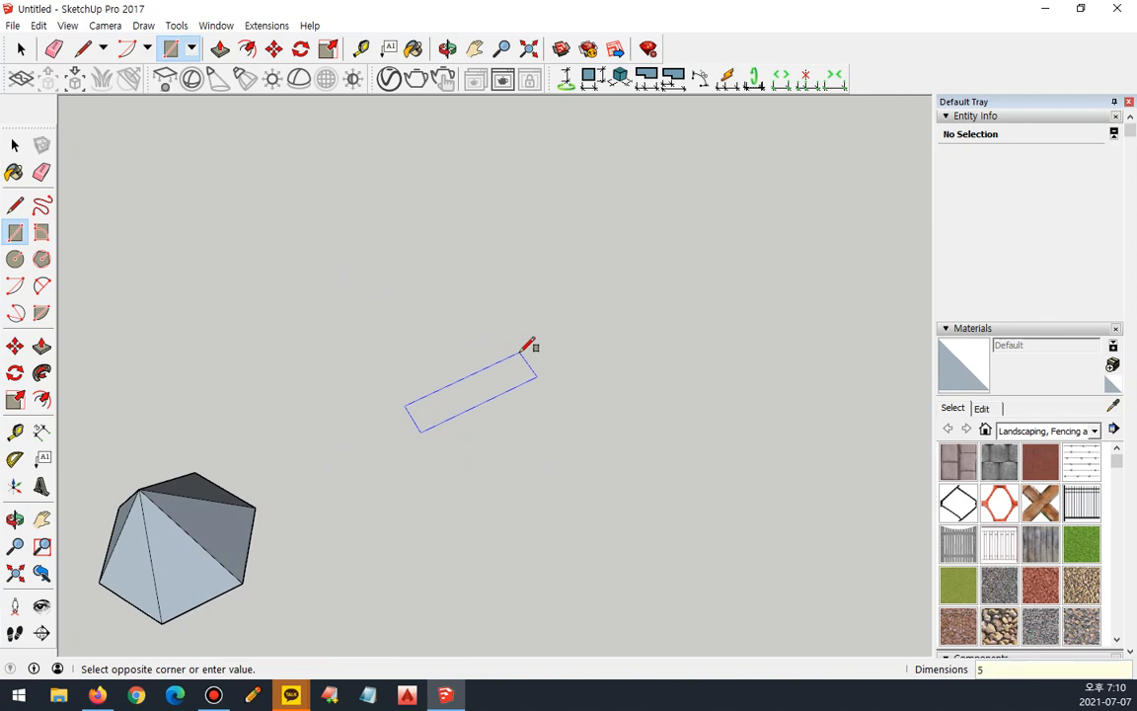
{"action": "type", "text": "00,500"}
{"action": "key", "text": "Return"}
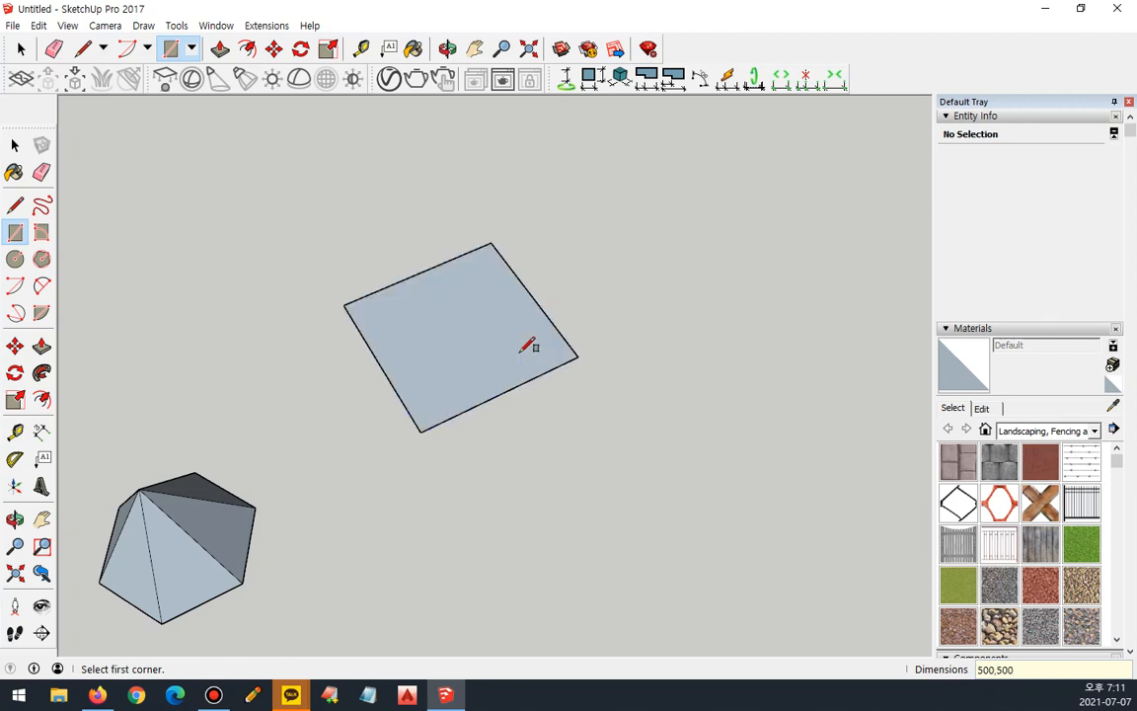
Try removing the square's face while keeping its outline
{"action": "key", "text": "space"}
{"action": "left_click", "coordinate": [435, 333]}
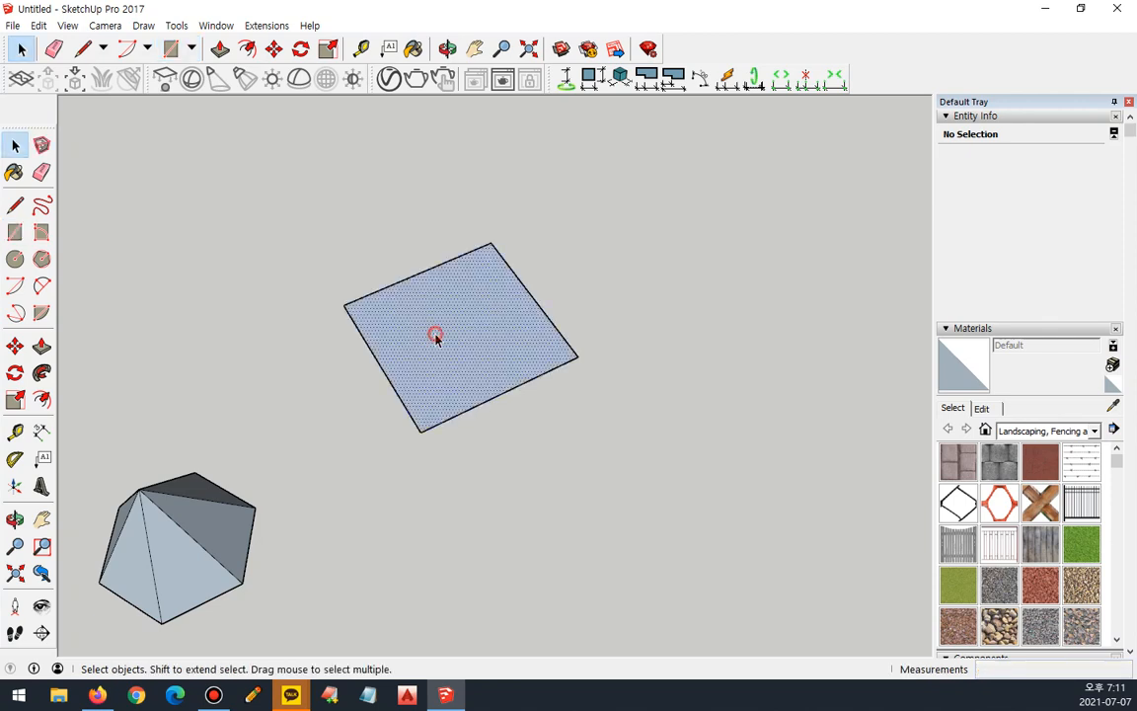
{"action": "left_click", "coordinate": [432, 518]}
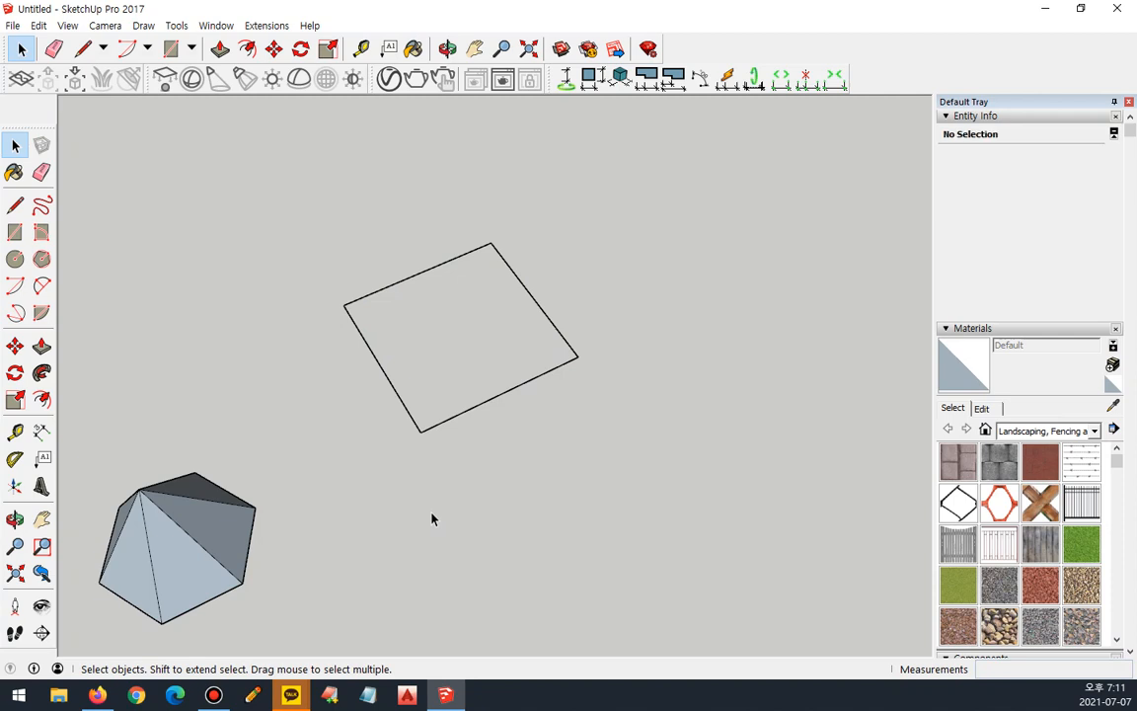
Draw a full diagonal across the square and a half diagonal from another corner to its midpoint
{"action": "left_click", "coordinate": [15, 205]}
{"action": "left_click", "coordinate": [577, 357]}
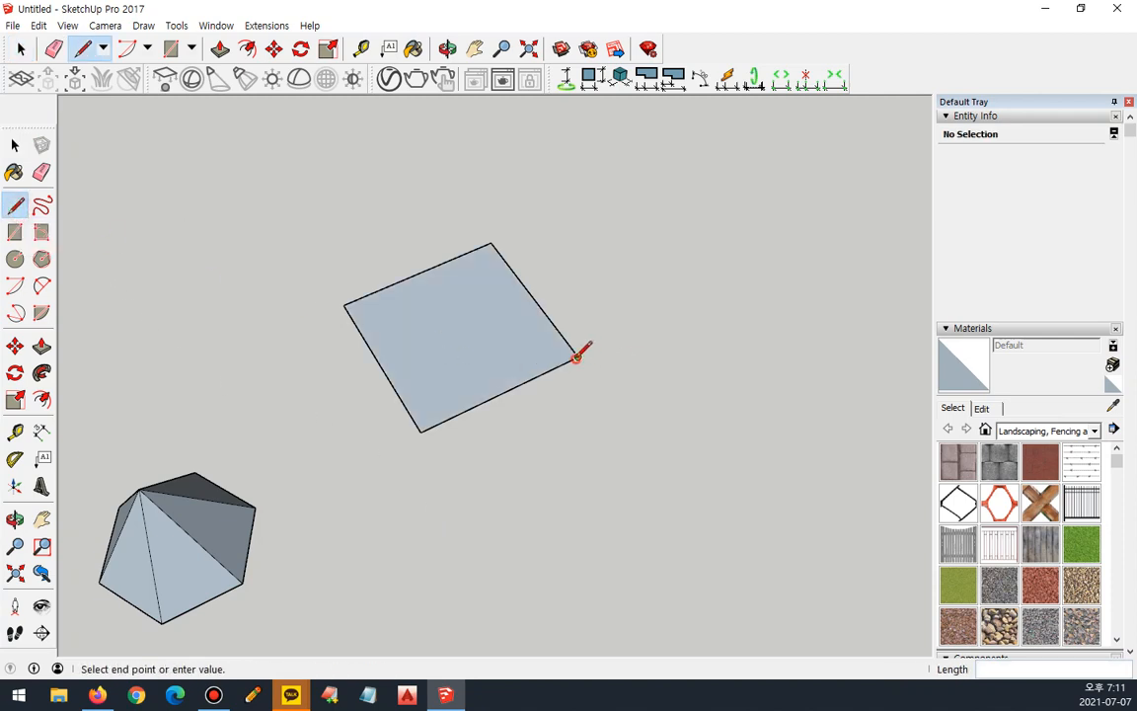
{"action": "left_click", "coordinate": [345, 305]}
{"action": "key", "text": "space"}
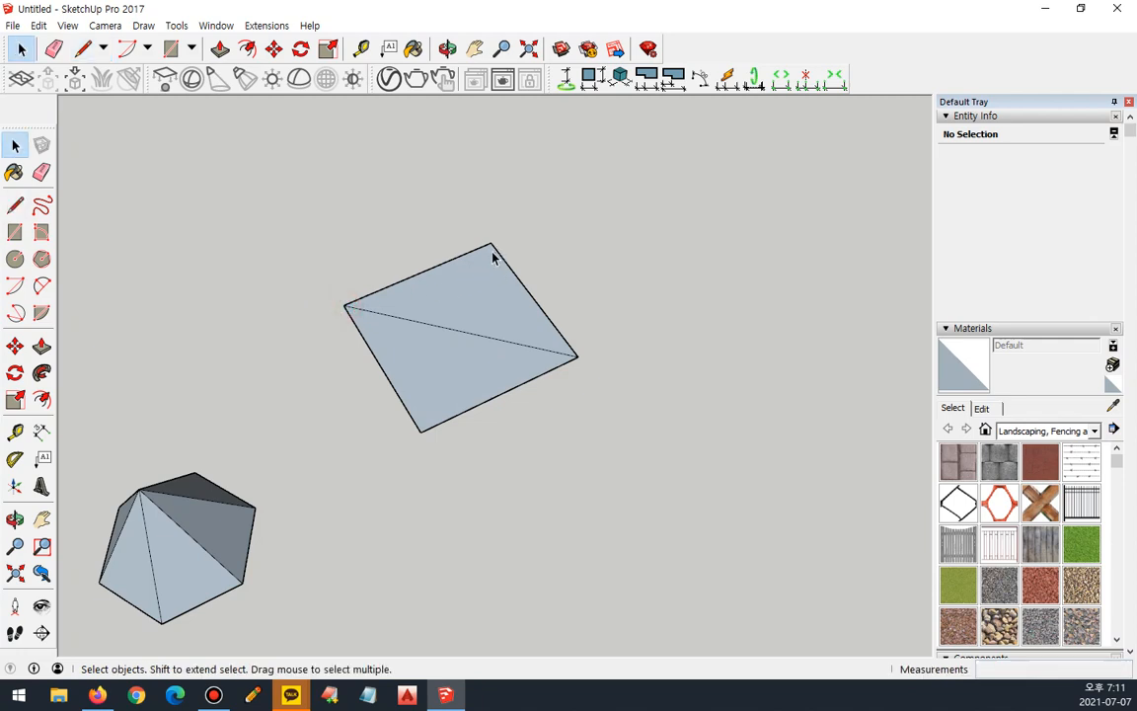
{"action": "key", "text": "l"}
{"action": "left_click", "coordinate": [490, 242]}
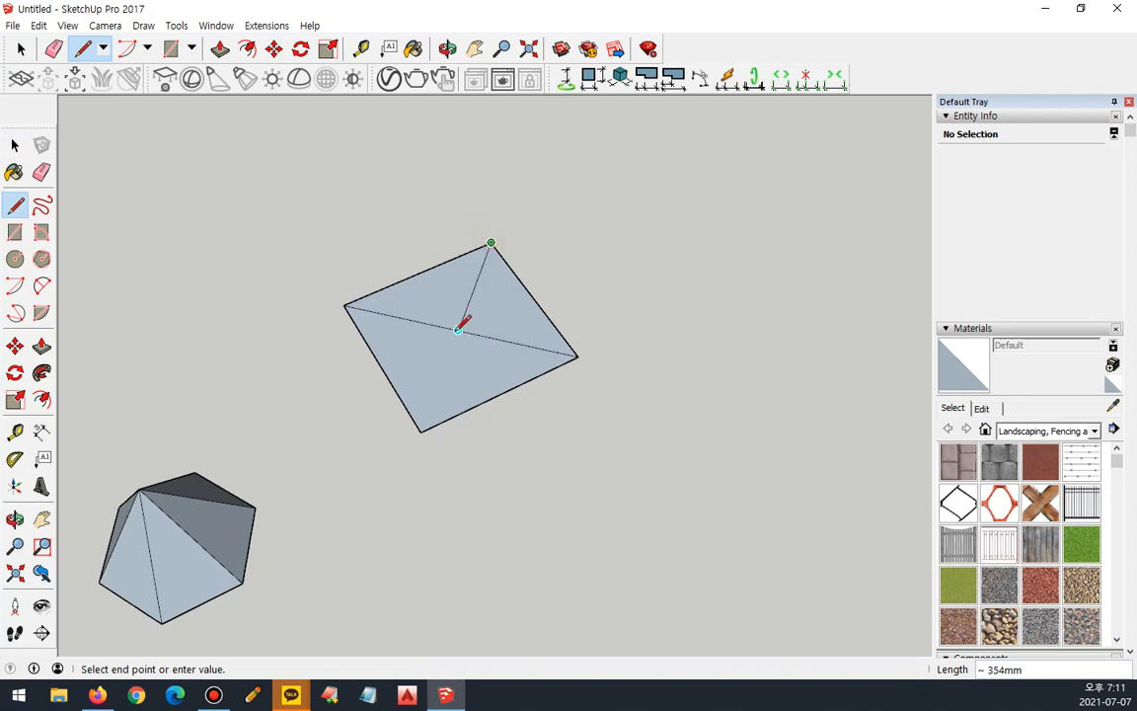
{"action": "left_click", "coordinate": [458, 330]}
Draw a 400 mm vertical line from the square's centre and connect its top to a corner, forming an upright triangle
{"action": "left_click", "coordinate": [458, 329]}
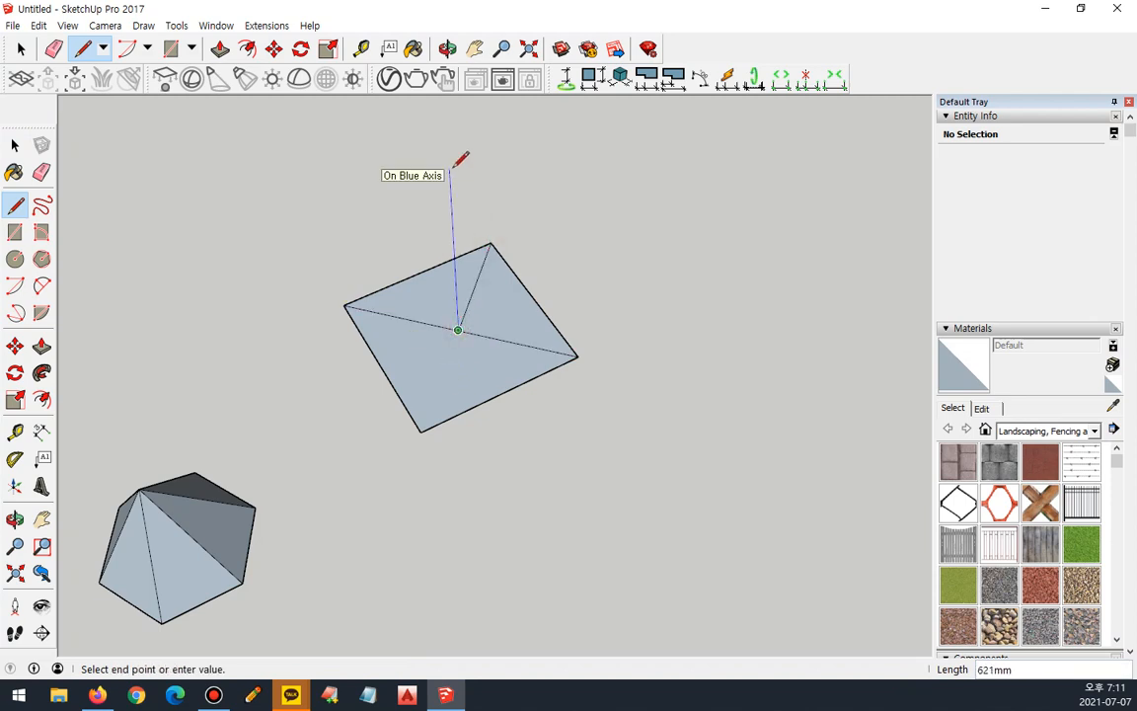
{"action": "type", "text": "400"}
{"action": "key", "text": "Return"}
{"action": "left_click", "coordinate": [577, 355]}
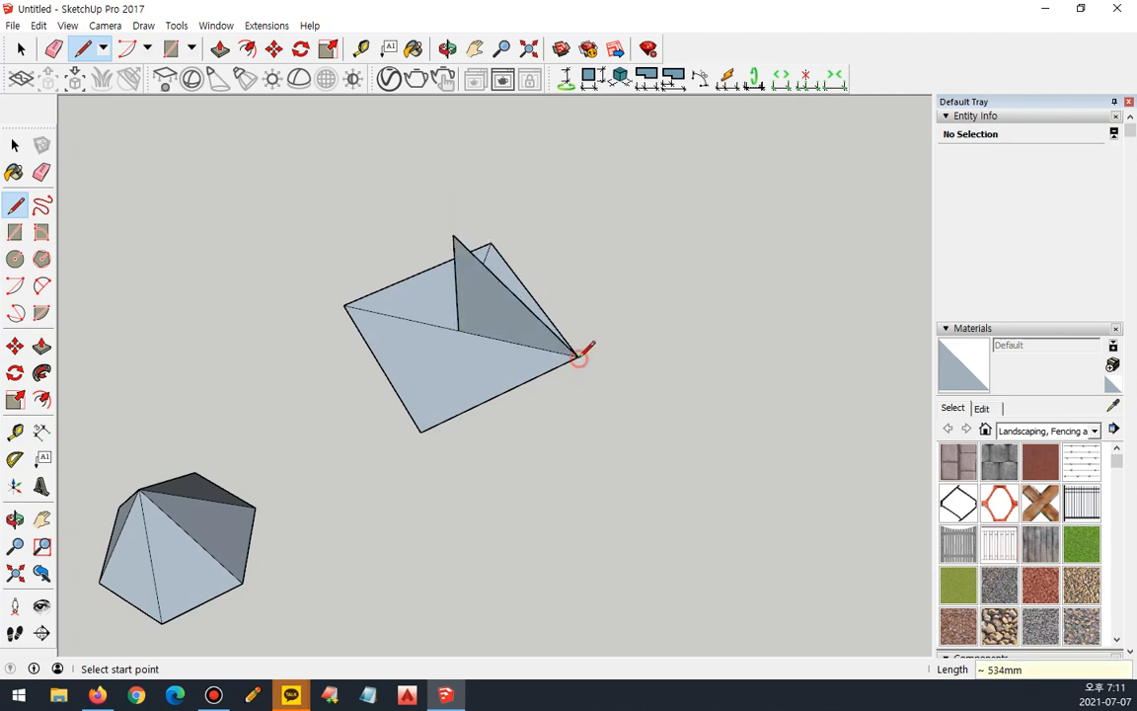
Erase the two leftover half diagonals on the square, keeping the one under the upright triangle
{"action": "middle_click_drag", "start_coordinate": [594, 307], "coordinate": [441, 371]}
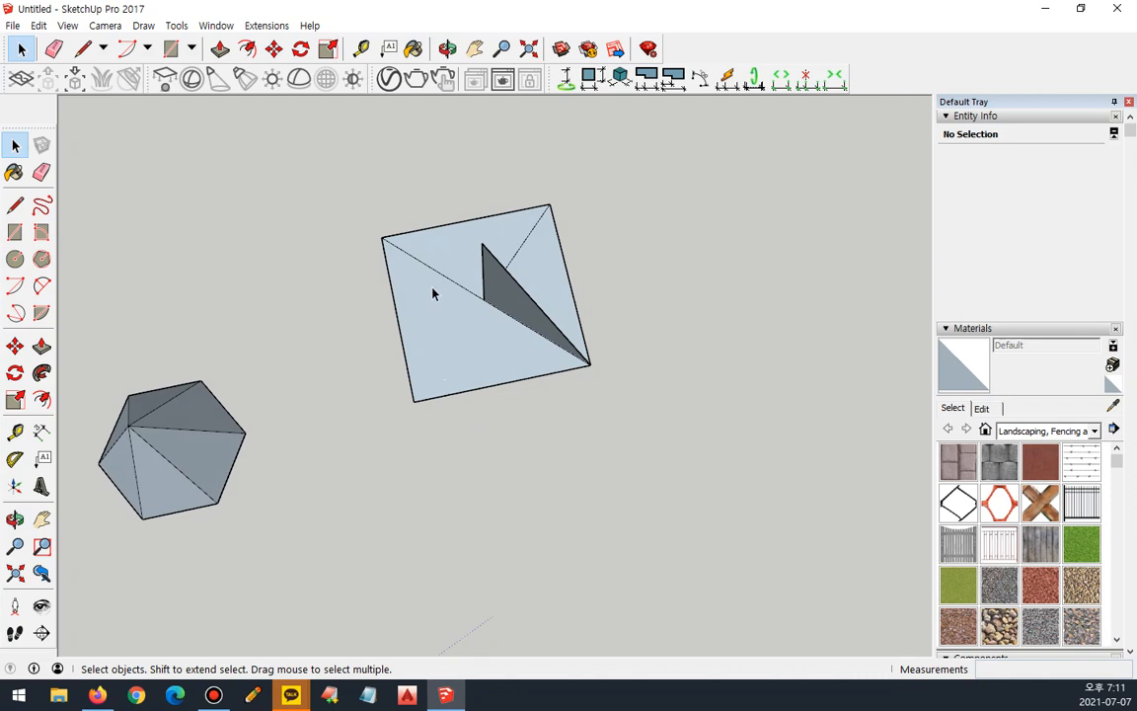
{"action": "key", "text": "e"}
{"action": "left_click", "coordinate": [440, 272]}
{"action": "left_click", "coordinate": [525, 241]}
{"action": "key", "text": "space"}
Delete the square's face and select its four outline edges as the sweep path
{"action": "left_click", "coordinate": [464, 366]}
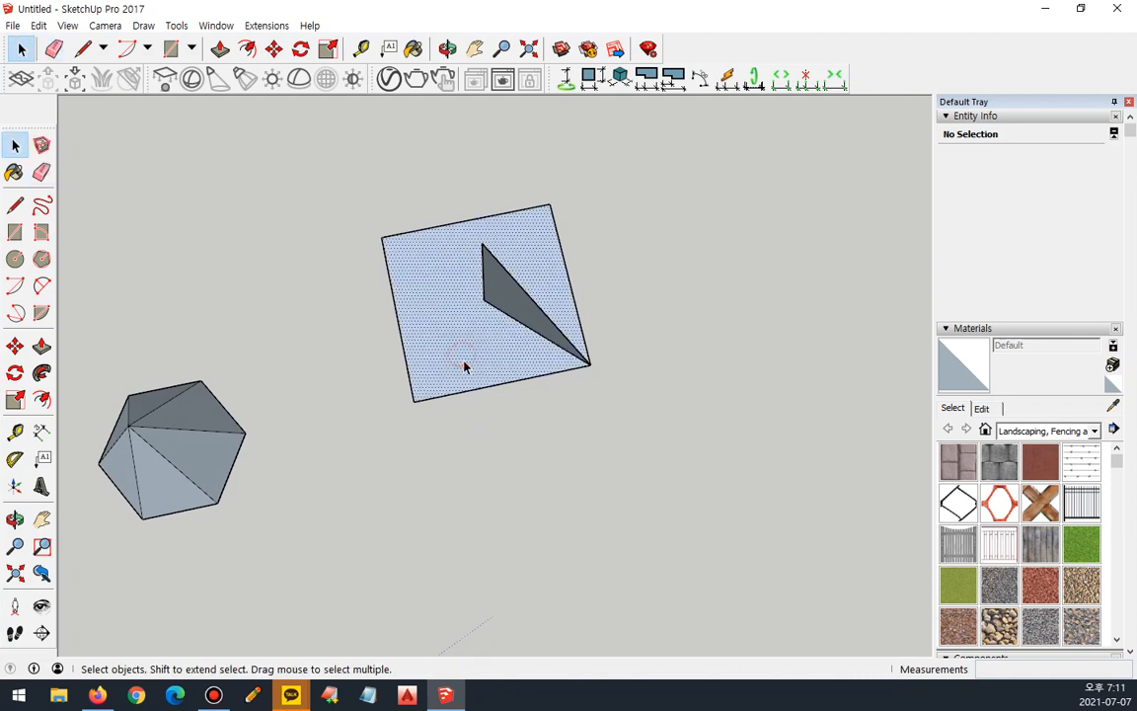
{"action": "key", "text": "Delete"}
{"action": "middle_click_drag", "start_coordinate": [466, 414], "coordinate": [145, 279]}
{"action": "left_click_drag", "start_coordinate": [672, 342], "coordinate": [629, 275]}
{"action": "left_click_drag", "start_coordinate": [464, 255], "coordinate": [421, 403], "text": "shift"}
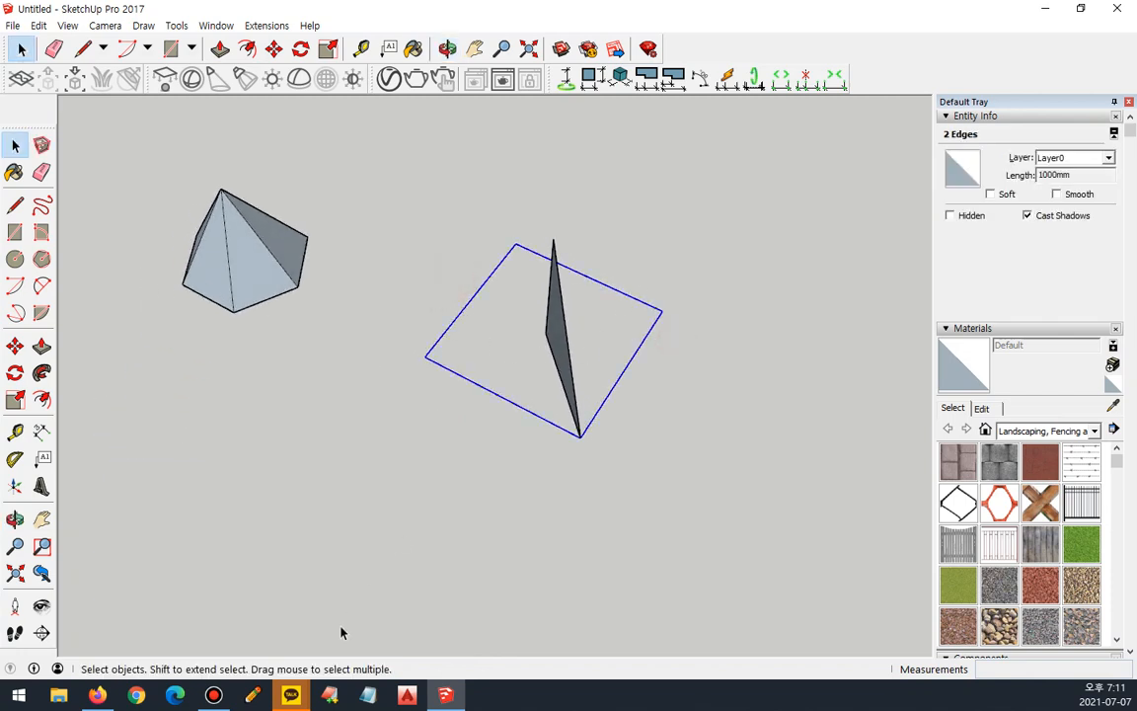
{"action": "middle_click_drag", "start_coordinate": [363, 569], "coordinate": [541, 570]}
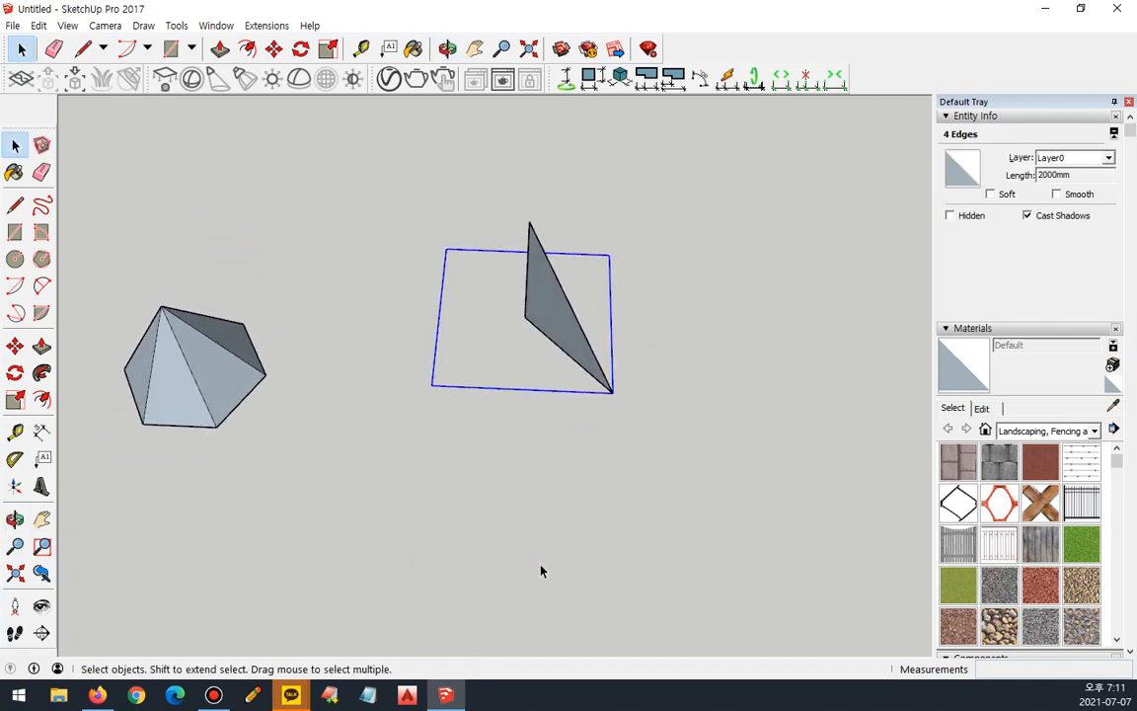
Sweep the upright triangle around the square's selected edges with Follow Me
{"action": "left_click", "coordinate": [42, 372]}
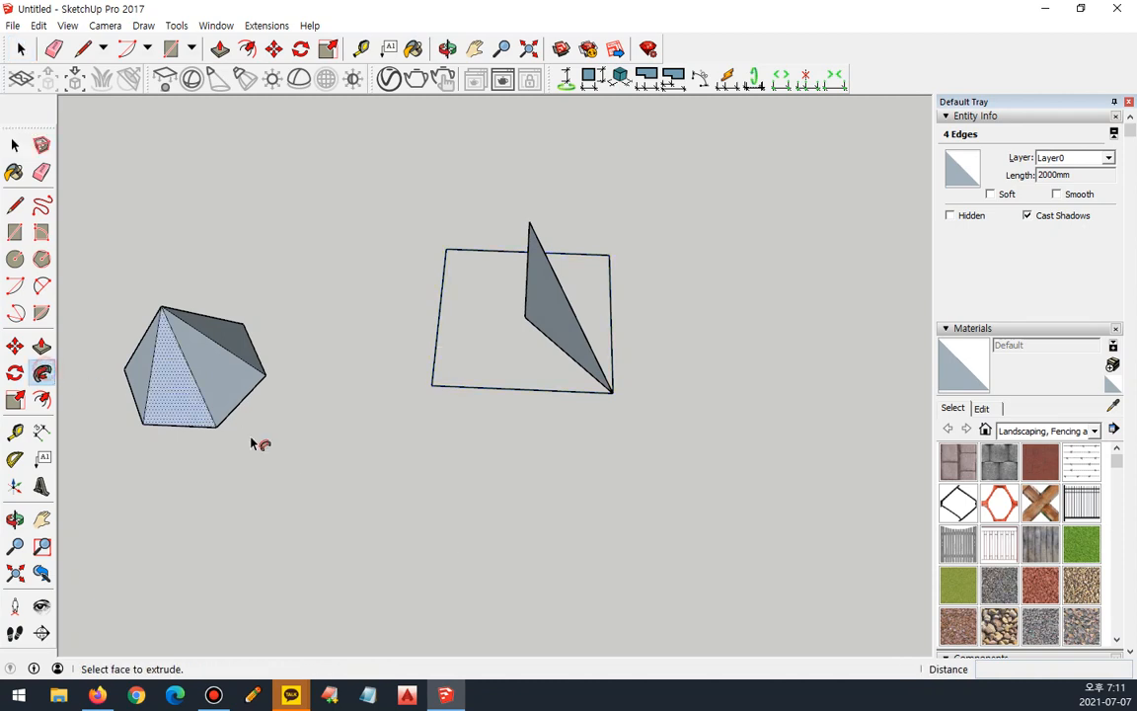
{"action": "left_click", "coordinate": [564, 317]}
{"action": "middle_click_drag", "start_coordinate": [619, 485], "coordinate": [337, 475]}
Undo the Follow Me sweep and the deletion of the square's face
{"action": "key", "text": "ctrl+z"}
{"action": "middle_click_drag", "start_coordinate": [449, 459], "coordinate": [662, 486]}
{"action": "key", "text": "ctrl+z"}
{"action": "key", "text": "space"}
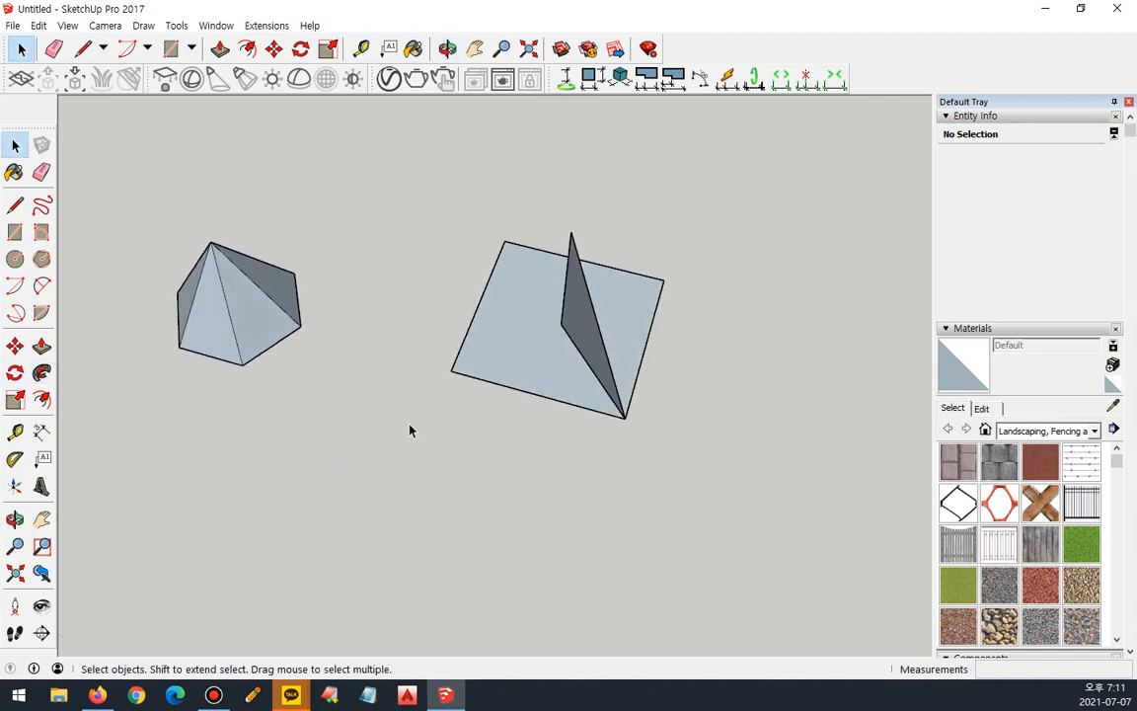
{"action": "middle_click_drag", "start_coordinate": [411, 431], "coordinate": [518, 500]}
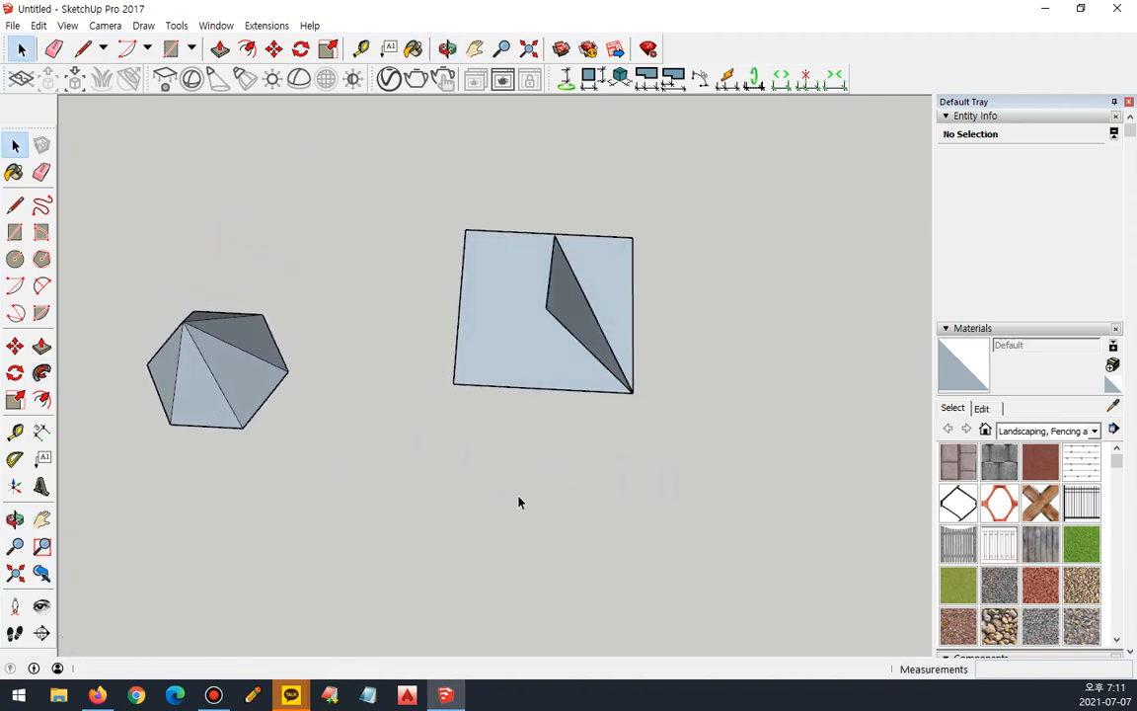
Try picking the square's outline edges one at a time, and delete the square's face
{"action": "left_click", "coordinate": [638, 391]}
{"action": "left_click", "coordinate": [634, 317], "text": "shift"}
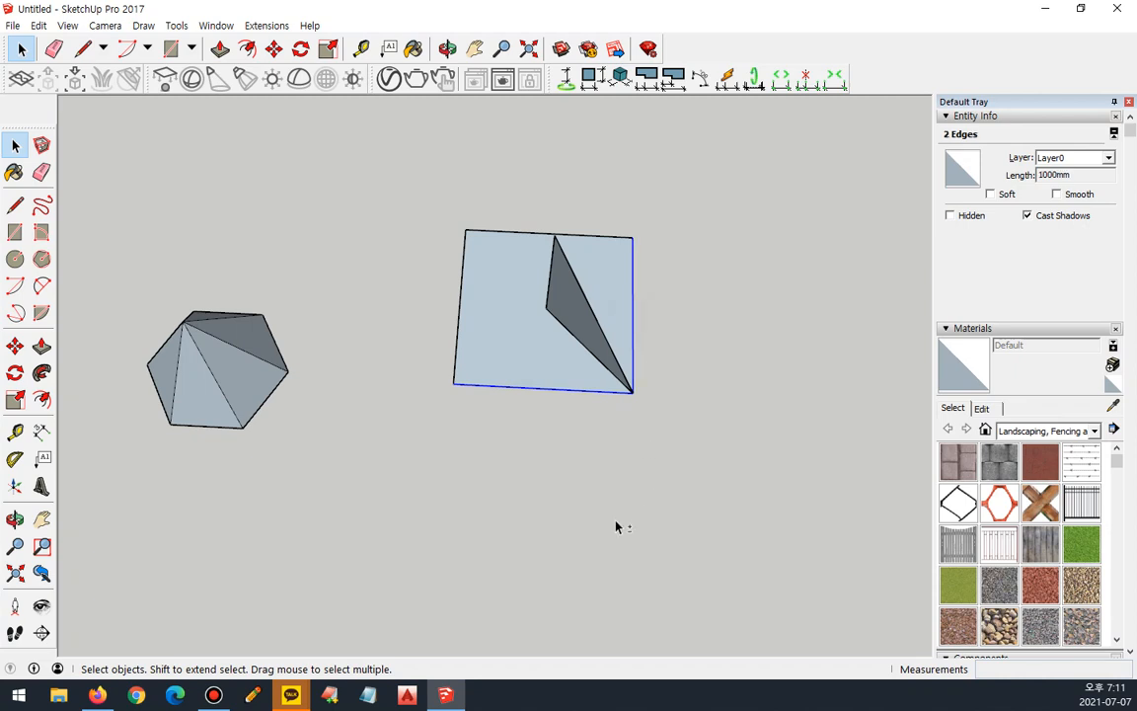
{"action": "left_click", "coordinate": [498, 436]}
{"action": "left_click", "coordinate": [509, 270]}
Try selecting the square's outline edges with crossing and enclosing selection windows
{"action": "left_click_drag", "start_coordinate": [496, 471], "coordinate": [434, 165]}
{"action": "left_click_drag", "start_coordinate": [706, 254], "coordinate": [614, 296], "text": "shift"}
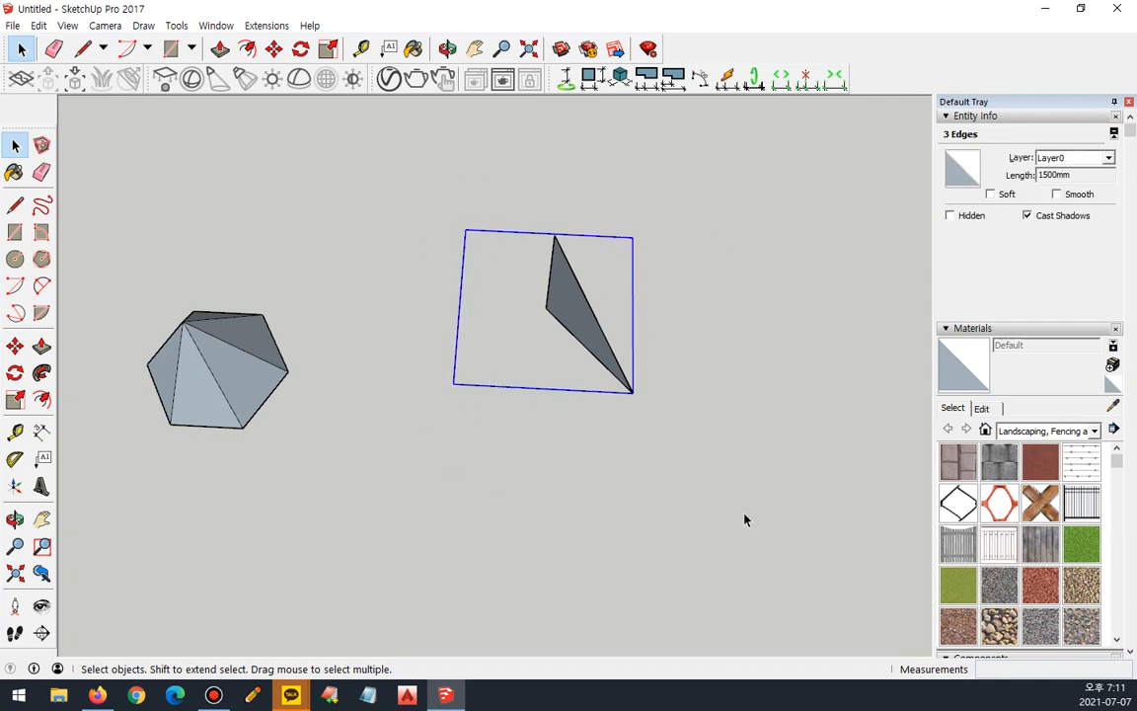
{"action": "left_click", "coordinate": [581, 490]}
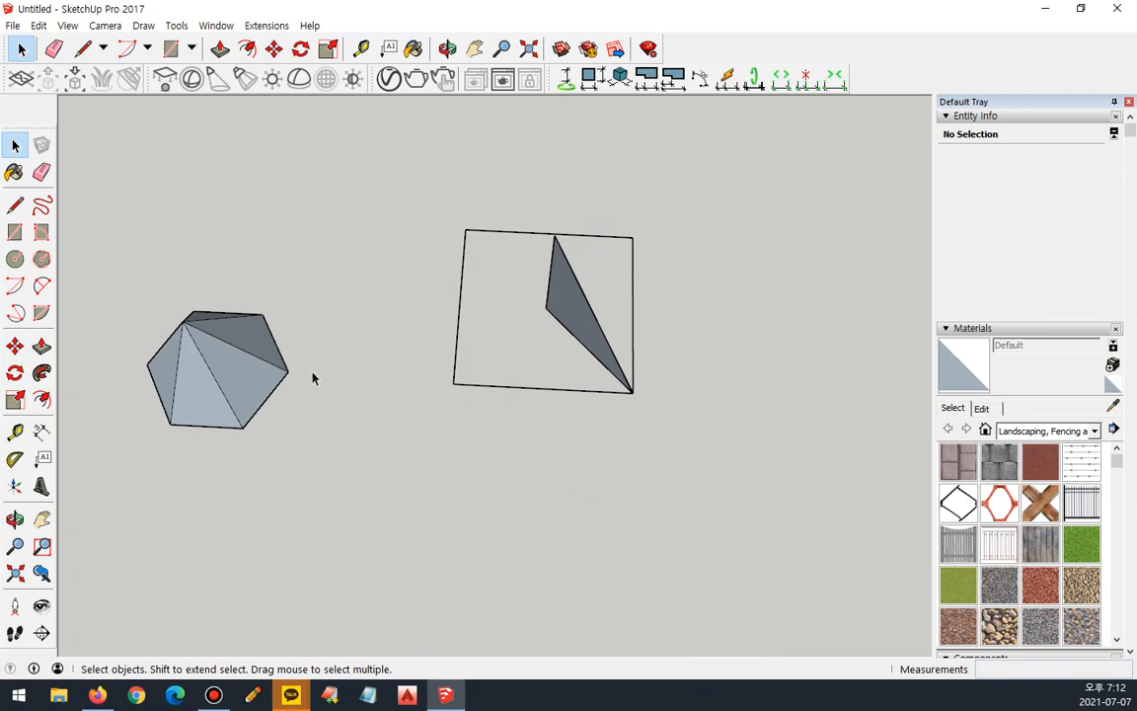
{"action": "middle_click_drag", "start_coordinate": [333, 383], "coordinate": [320, 322]}
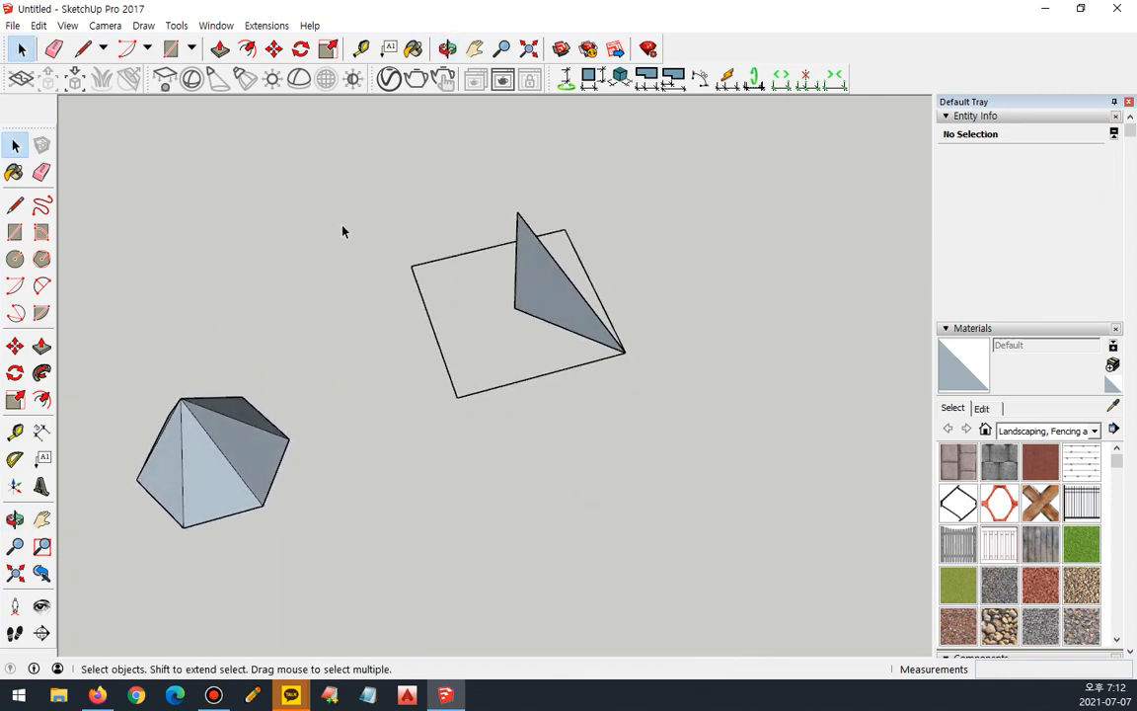
{"action": "left_click_drag", "start_coordinate": [364, 200], "coordinate": [505, 465]}
{"action": "left_click_drag", "start_coordinate": [351, 228], "coordinate": [490, 449]}
{"action": "left_click_drag", "start_coordinate": [335, 175], "coordinate": [482, 463]}
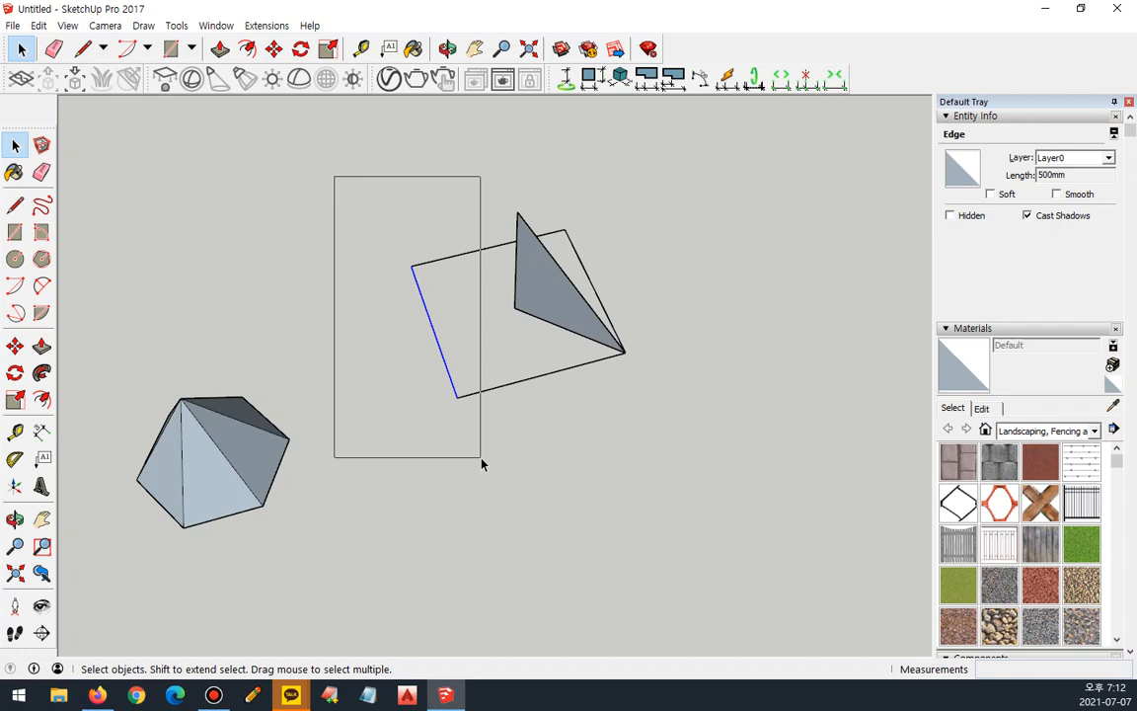
Select the square's four outline edges with crossing windows and sweep the upright triangle around them with Follow Me
{"action": "left_click_drag", "start_coordinate": [481, 459], "coordinate": [364, 215]}
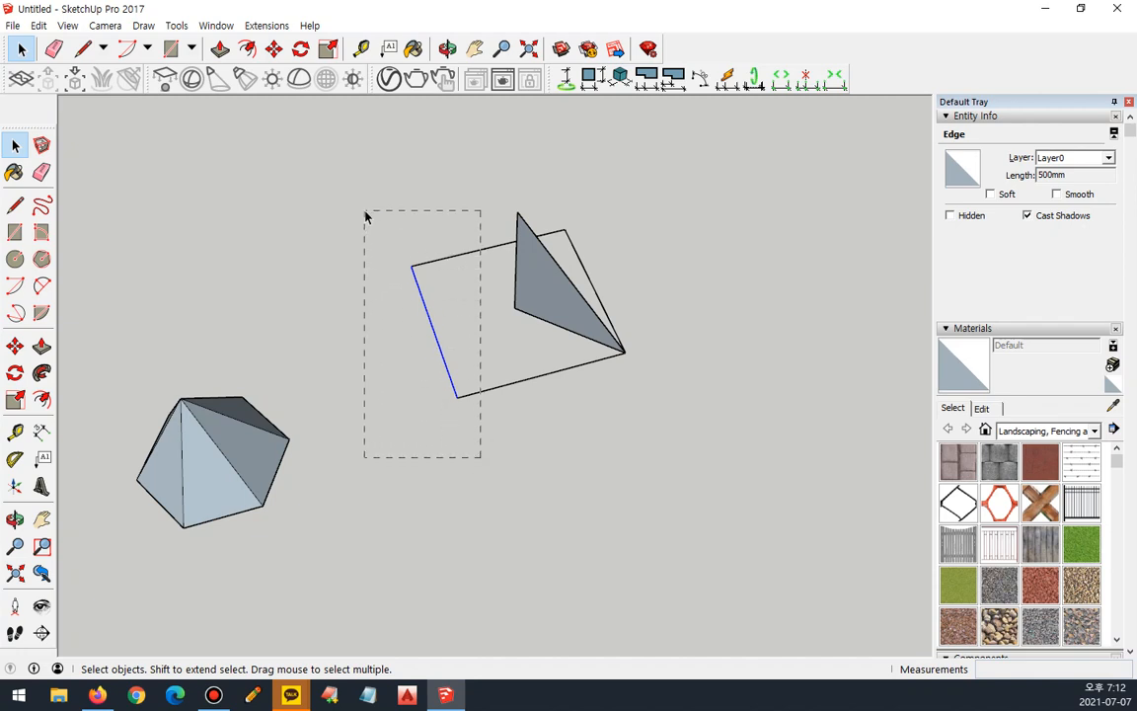
{"action": "mouse_move", "coordinate": [365, 215]}
{"action": "left_mouse_down"}
{"action": "mouse_move", "coordinate": [382, 267]}
{"action": "mouse_move", "coordinate": [368, 191]}
{"action": "mouse_move", "coordinate": [366, 233]}
{"action": "left_mouse_up"}
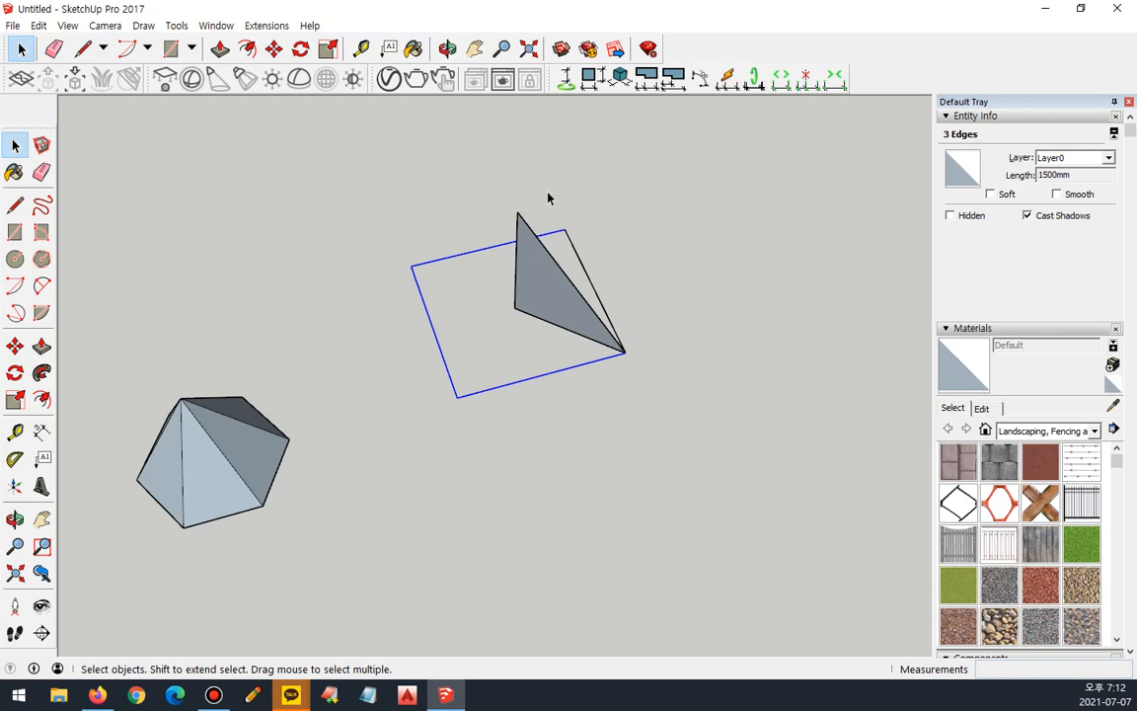
{"action": "left_click_drag", "start_coordinate": [609, 249], "coordinate": [582, 272], "text": "shift"}
{"action": "key", "text": "o"}
{"action": "left_click_drag", "start_coordinate": [654, 388], "coordinate": [576, 408]}
{"action": "key", "text": "space"}
{"action": "left_click", "coordinate": [41, 372]}
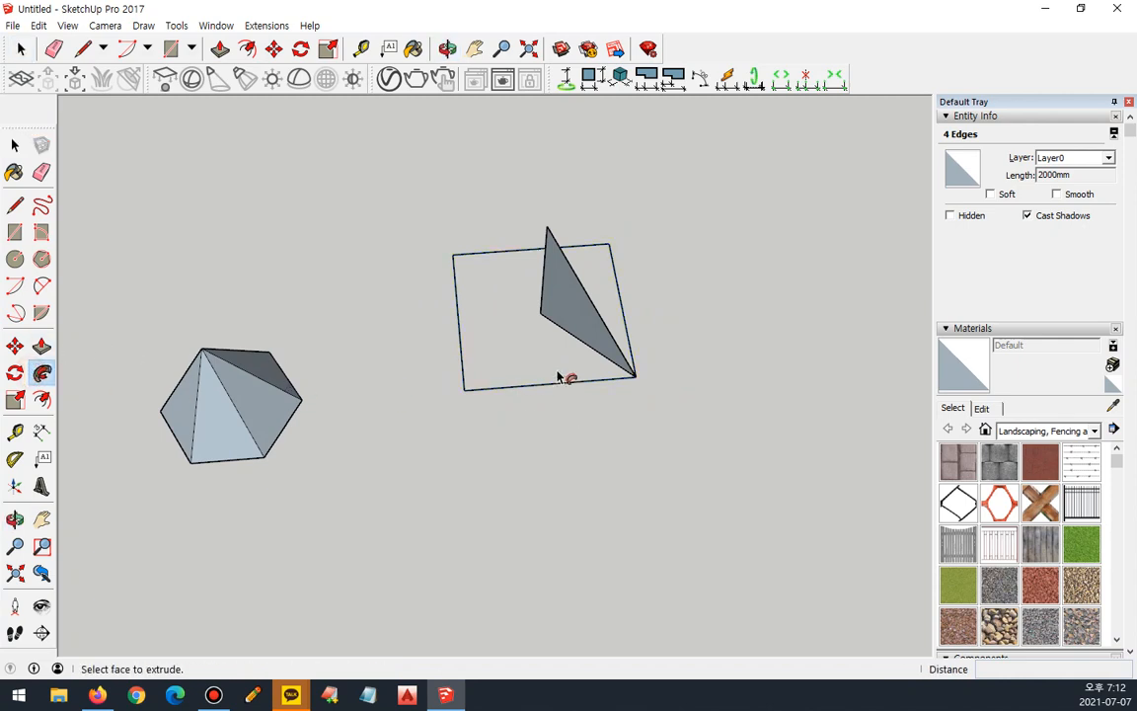
{"action": "left_click", "coordinate": [578, 320]}
{"action": "middle_click_drag", "start_coordinate": [530, 510], "coordinate": [521, 308]}
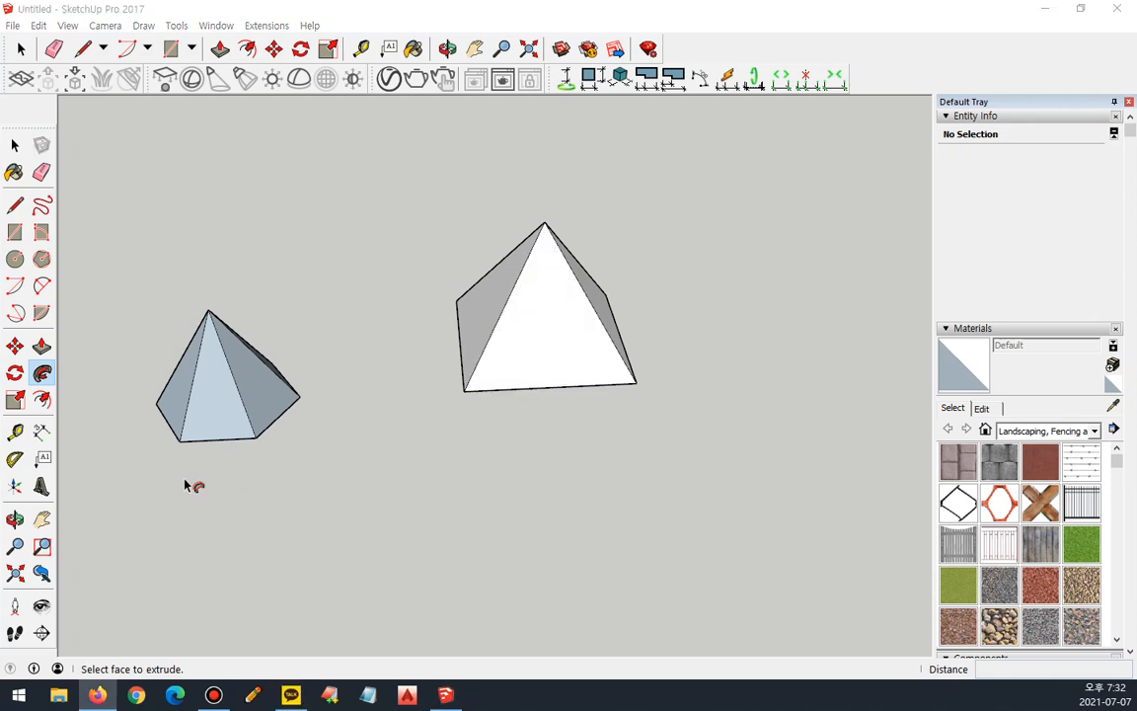
{"action": "scroll", "coordinate": [331, 383], "scroll_direction": "down", "scroll_amount": 1}
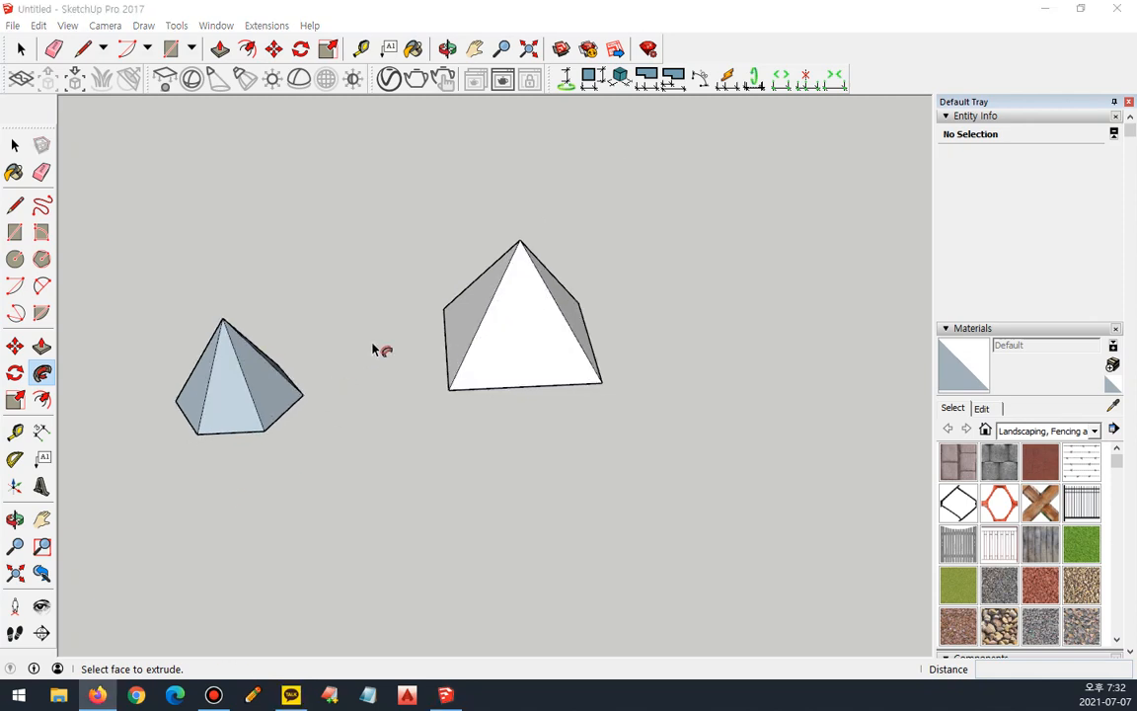
{"action": "left_click", "coordinate": [15, 145]}
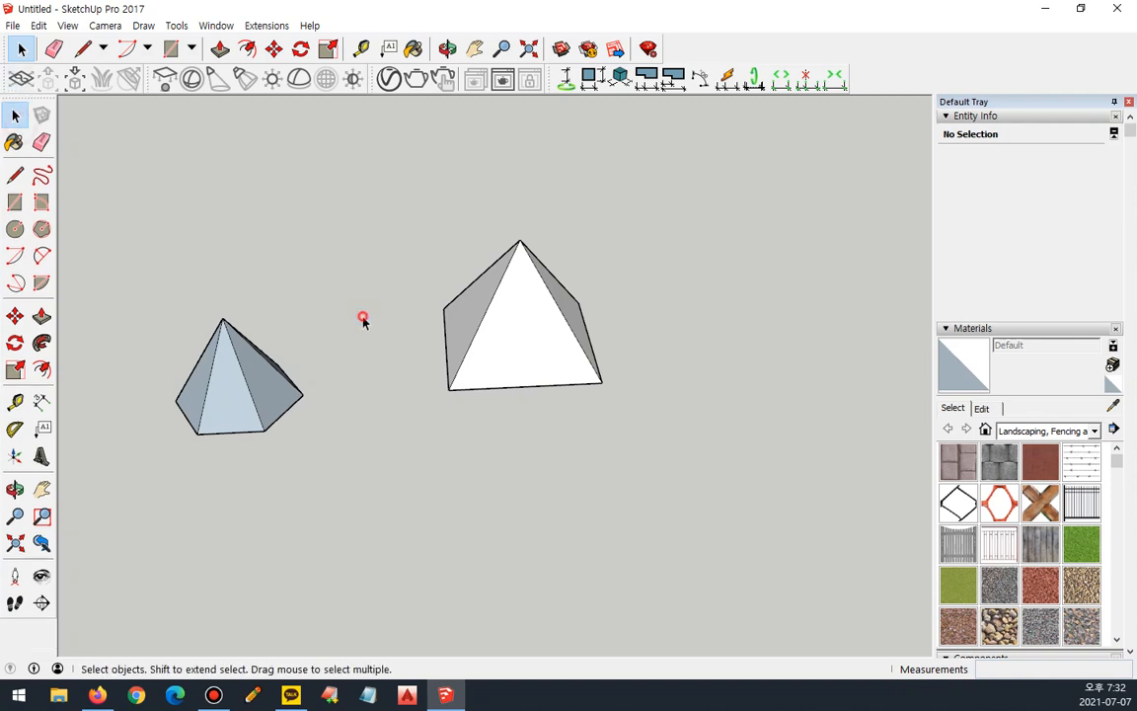
{"action": "triple_click", "coordinate": [523, 309]}
{"action": "right_click", "coordinate": [524, 310]}
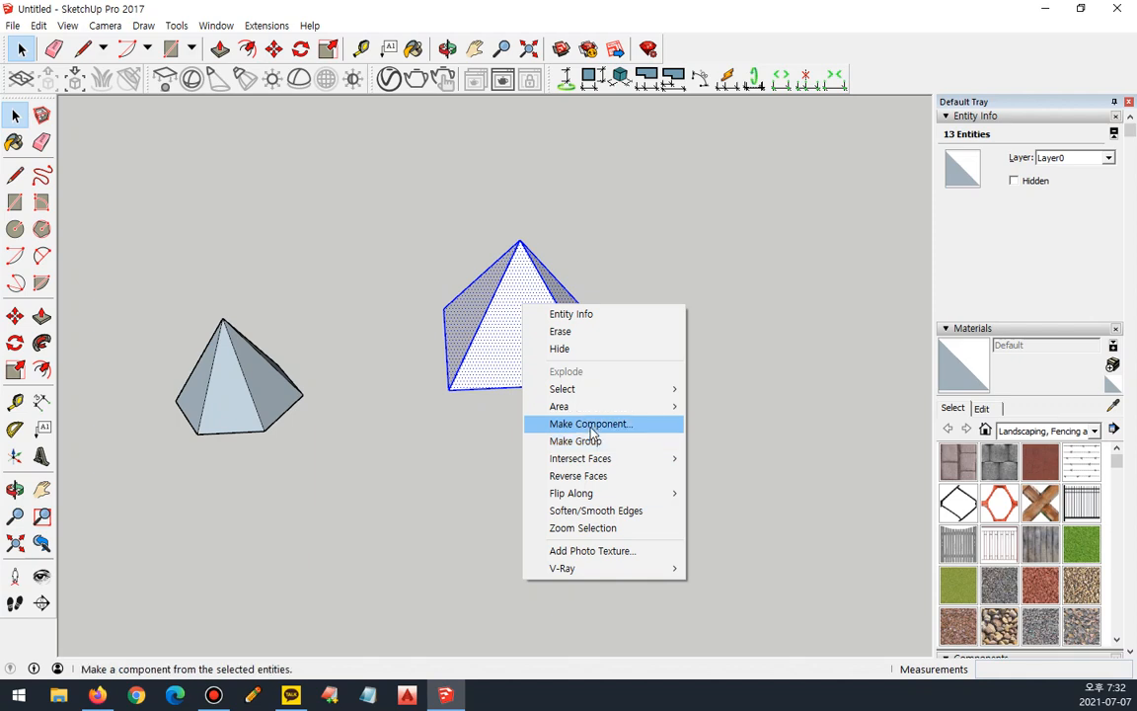
{"action": "left_click", "coordinate": [439, 434]}
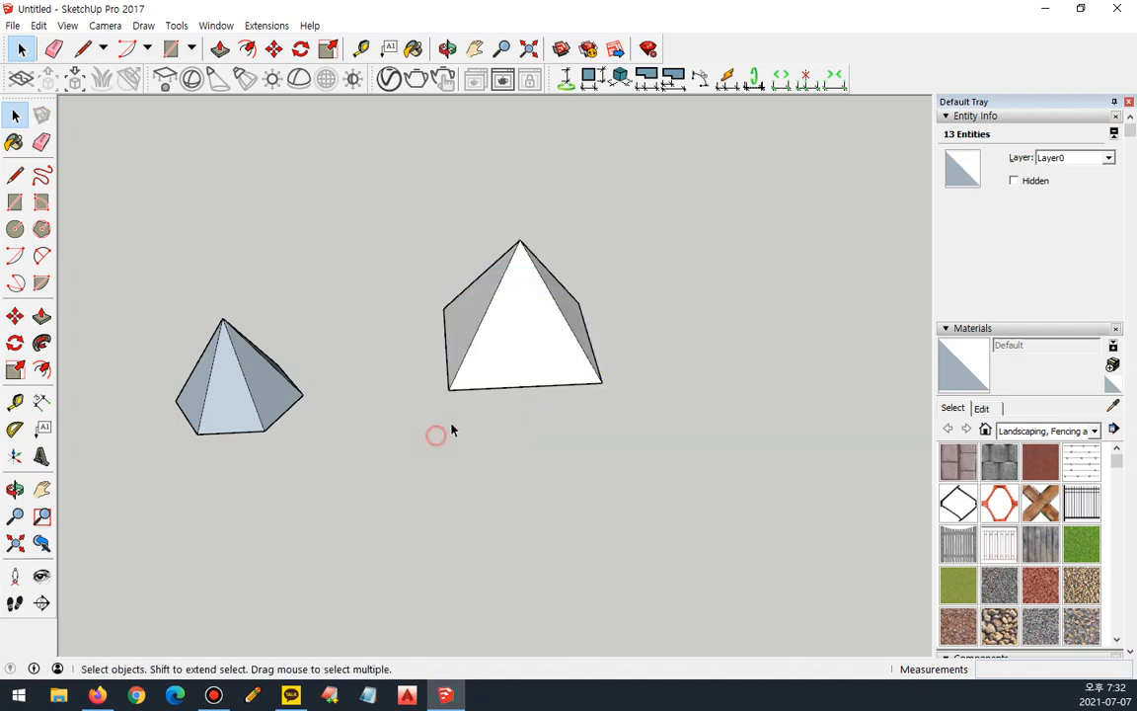
Draw a line across the ungrouped square pyramid's front face, from a base corner to the opposite slanted edge
{"action": "middle_click_drag", "start_coordinate": [566, 315], "coordinate": [512, 285]}
{"action": "left_click", "coordinate": [15, 175]}
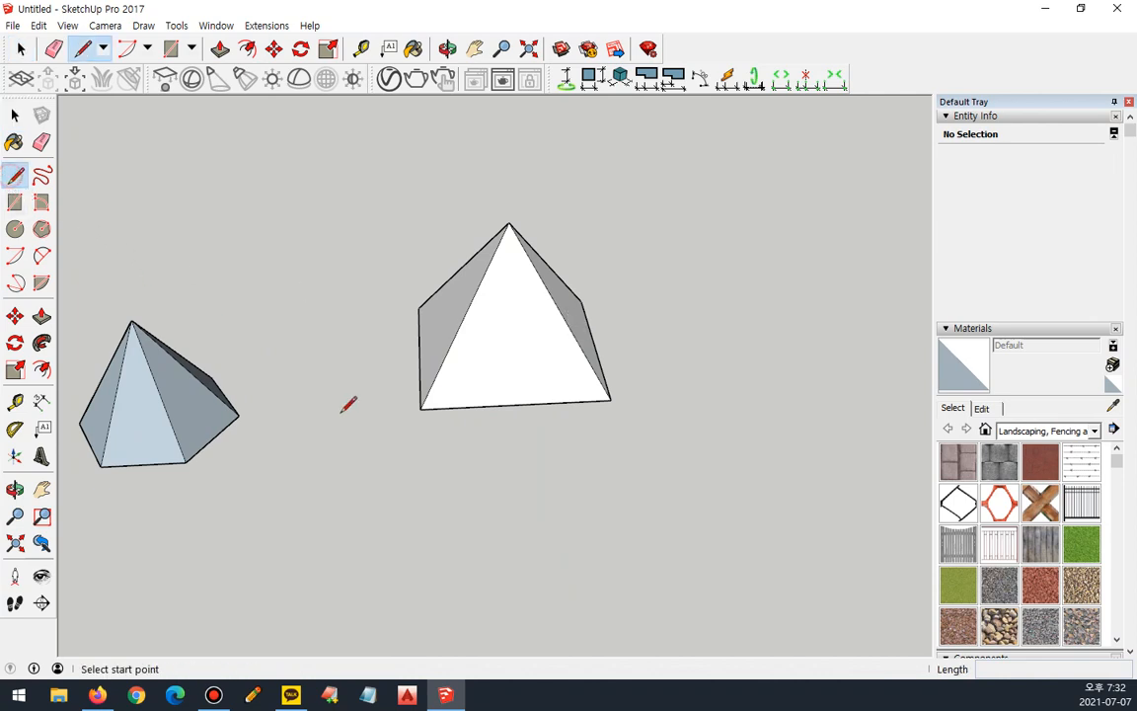
{"action": "left_click", "coordinate": [421, 407]}
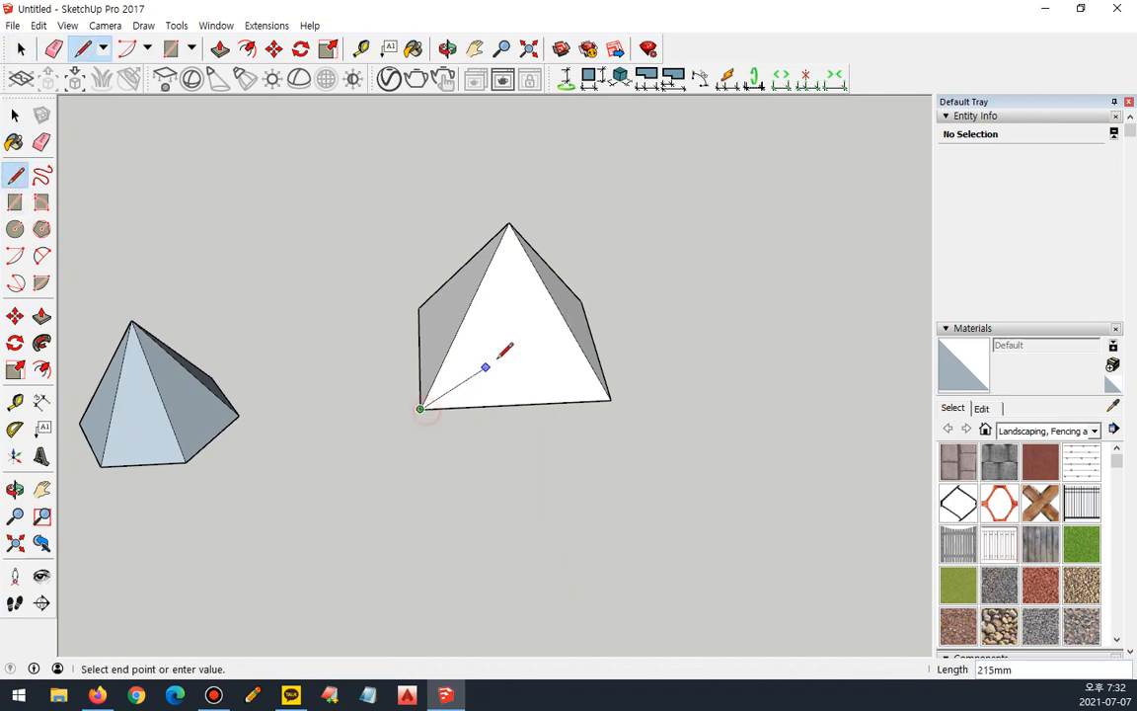
{"action": "left_click", "coordinate": [560, 312]}
{"action": "key", "text": "space"}
Try to move the line on the ungrouped pyramid's face, and cancel the resulting distortion
{"action": "left_click", "coordinate": [500, 355]}
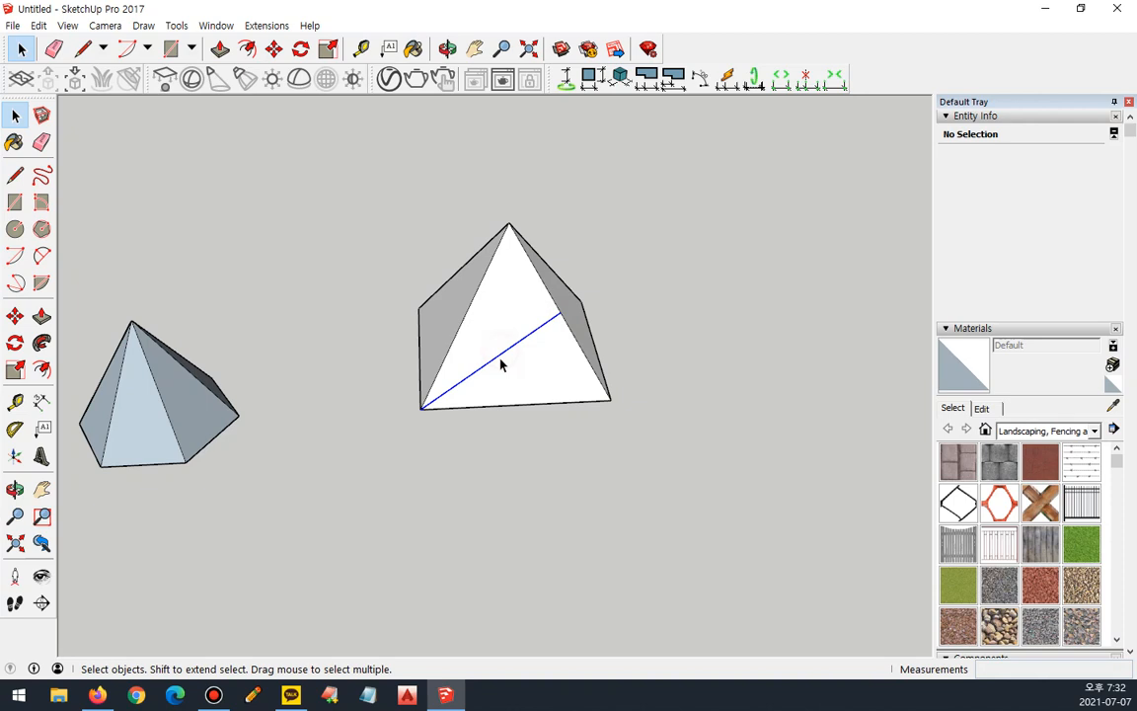
{"action": "left_click", "coordinate": [15, 316]}
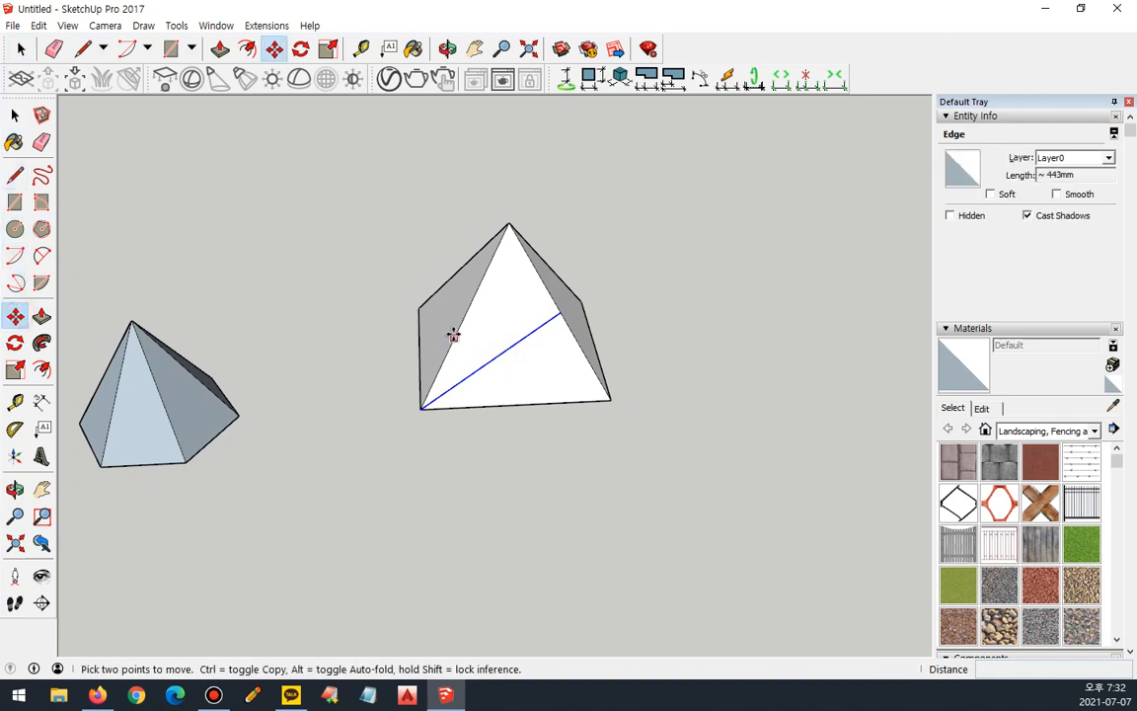
{"action": "left_click", "coordinate": [560, 312]}
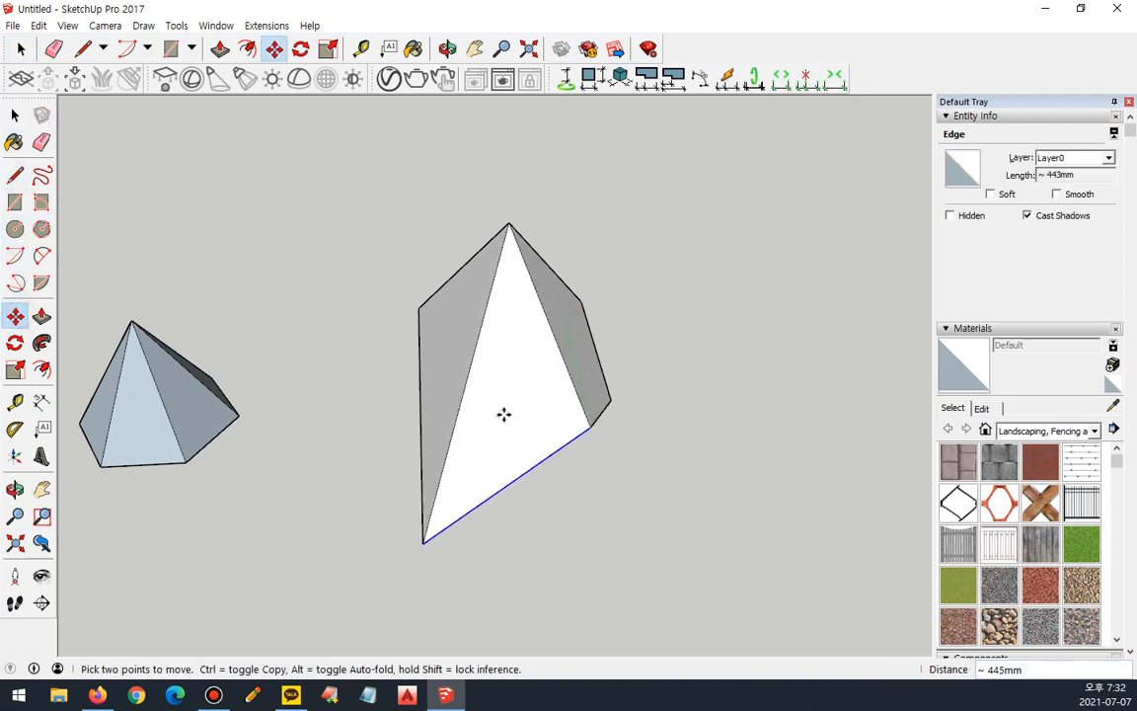
{"action": "middle_click_drag", "start_coordinate": [486, 325], "coordinate": [324, 373]}
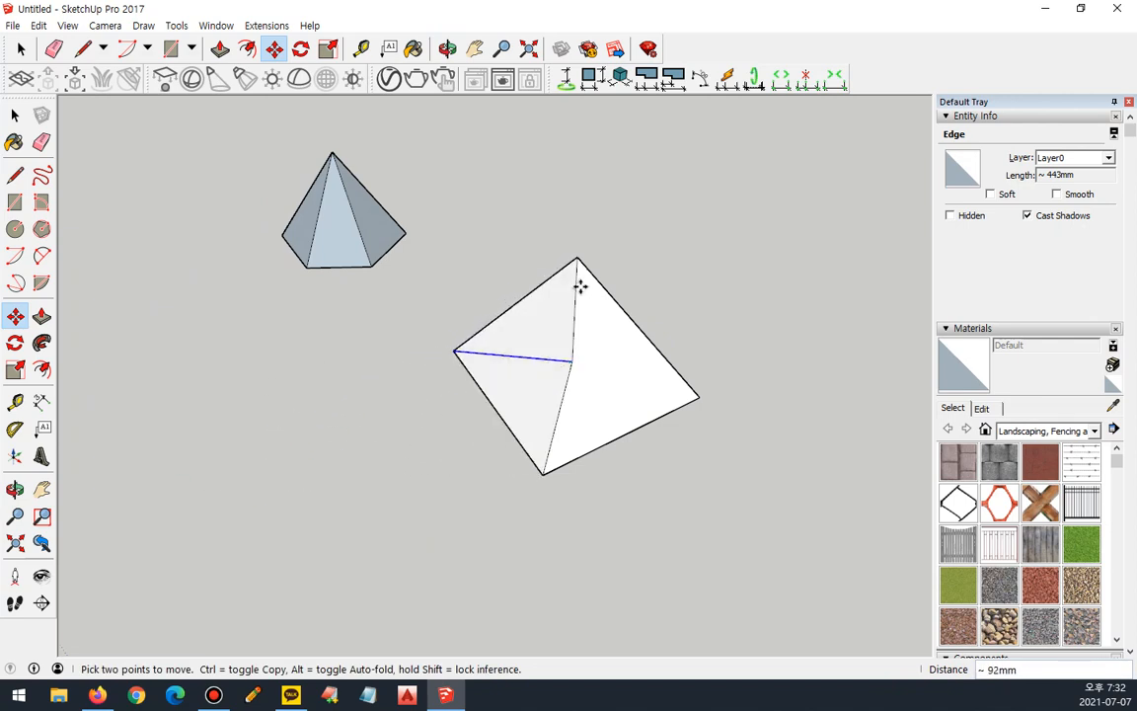
{"action": "key", "text": "Escape"}
{"action": "key", "text": "Escape"}
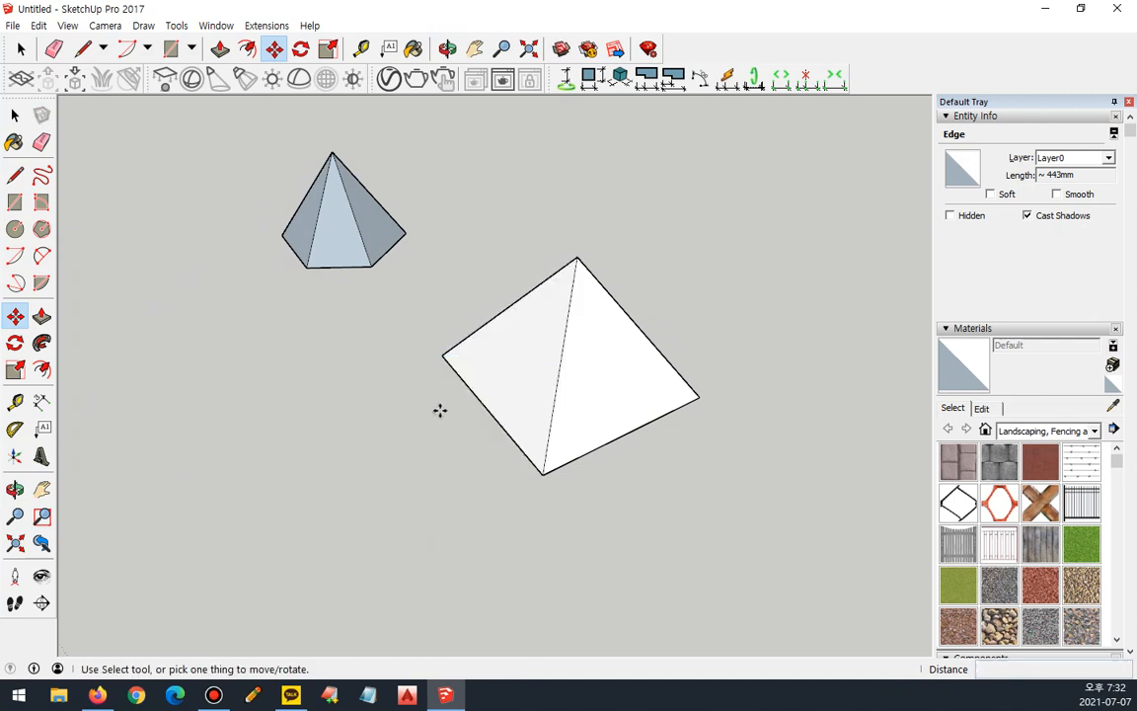
Select all connected geometry of the square pyramid and make it a group
{"action": "key", "text": "space"}
{"action": "triple_click", "coordinate": [515, 362]}
{"action": "middle_click_drag", "start_coordinate": [505, 354], "coordinate": [591, 338]}
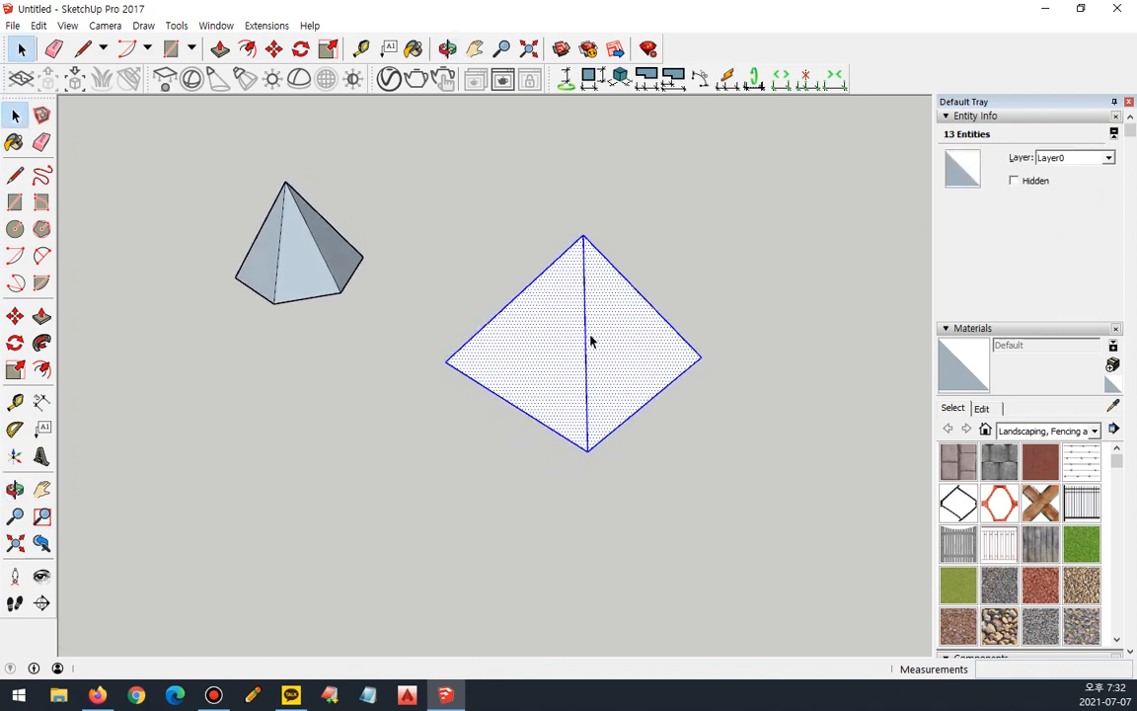
{"action": "right_click", "coordinate": [534, 330]}
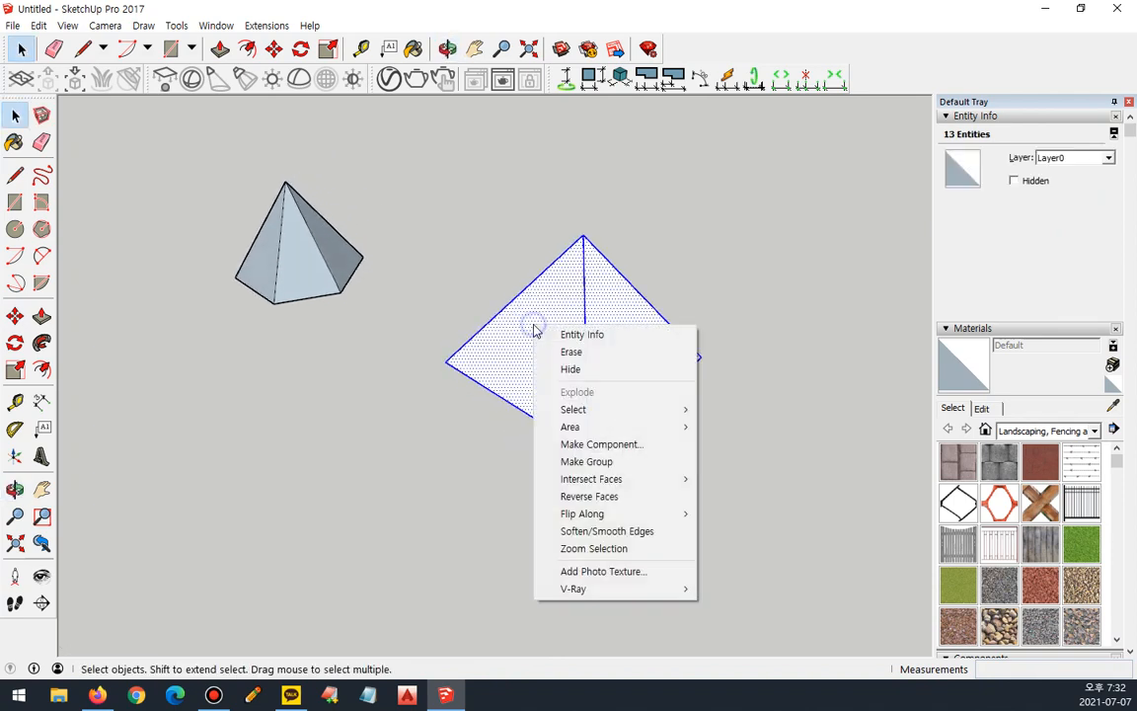
{"action": "left_click", "coordinate": [556, 462]}
{"action": "left_click", "coordinate": [497, 470]}
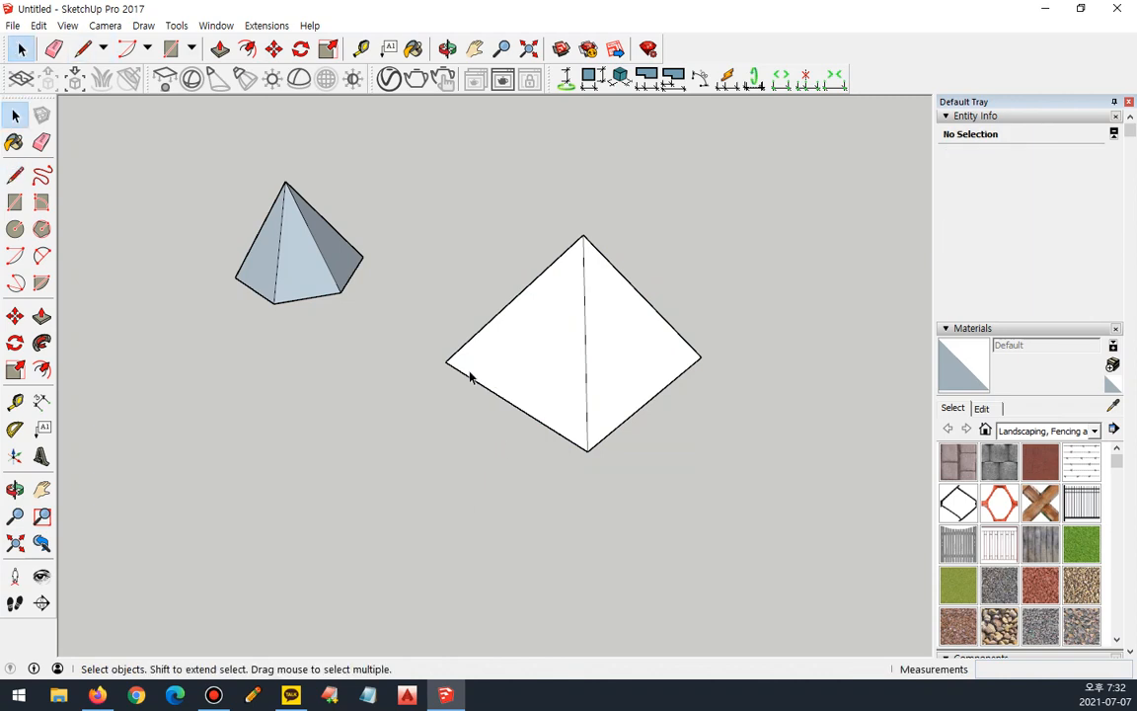
Draw a line over the grouped pyramid's face from a base corner to the slanted edge between the two visible faces
{"action": "key", "text": "l"}
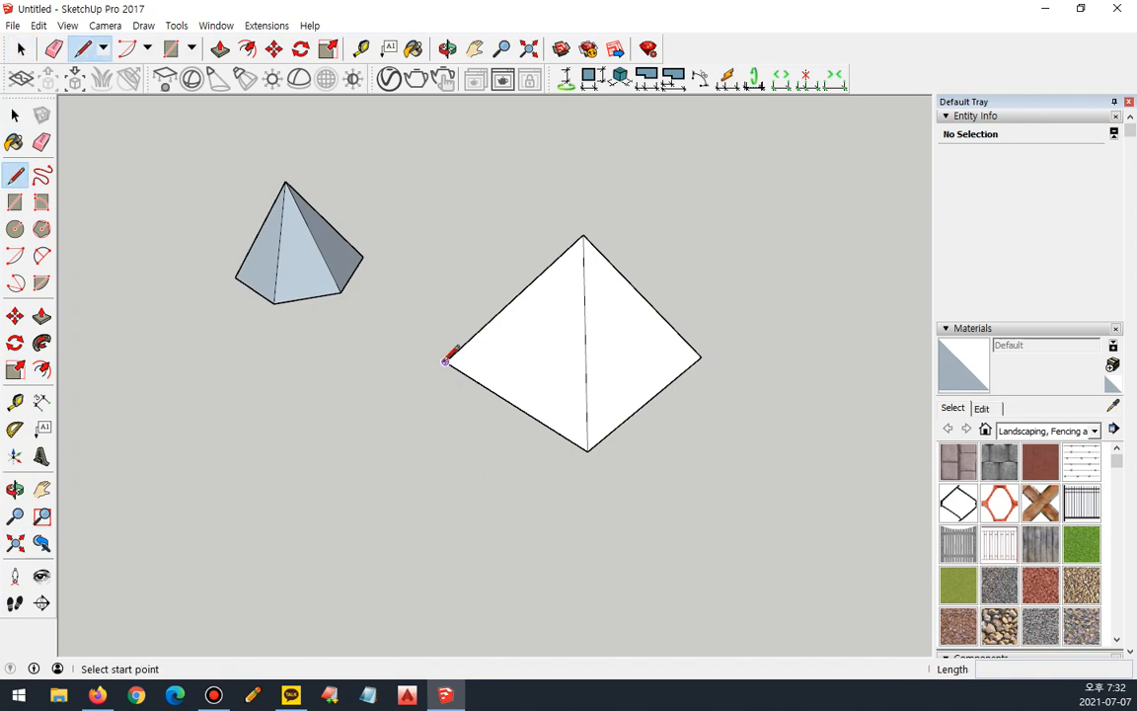
{"action": "left_click", "coordinate": [445, 362]}
{"action": "left_click", "coordinate": [586, 327]}
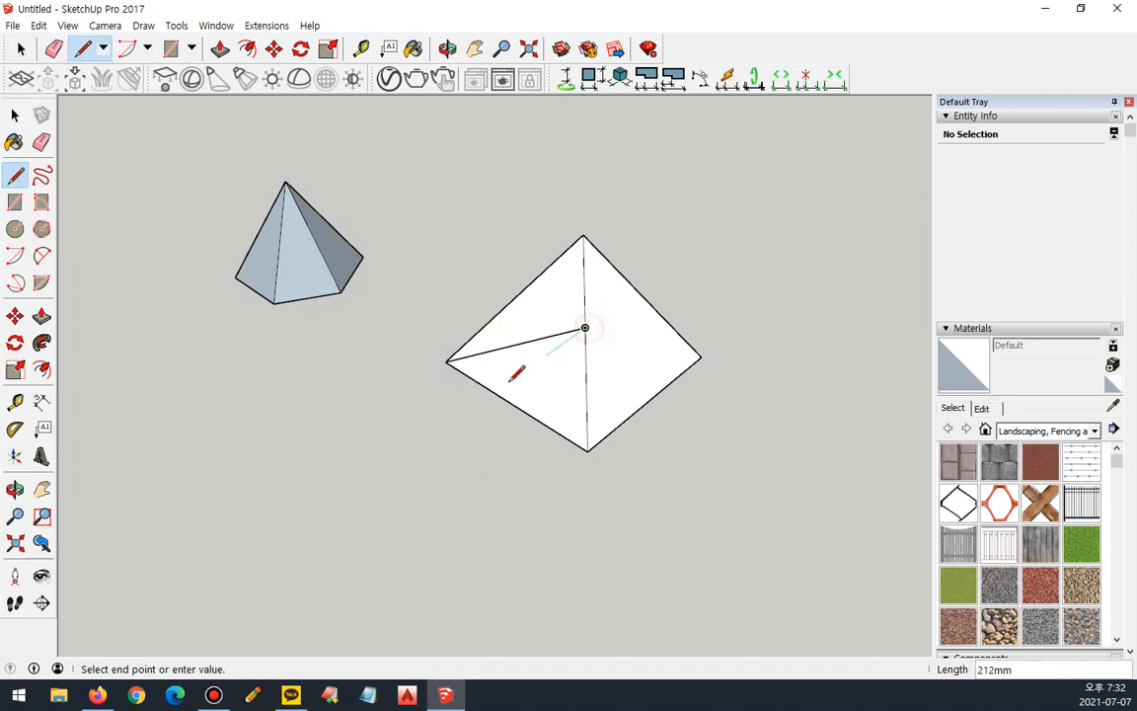
{"action": "key", "text": "space"}
Move the grouped pyramid about 529 mm along the green axis, away from the loose line
{"action": "left_click", "coordinate": [14, 316]}
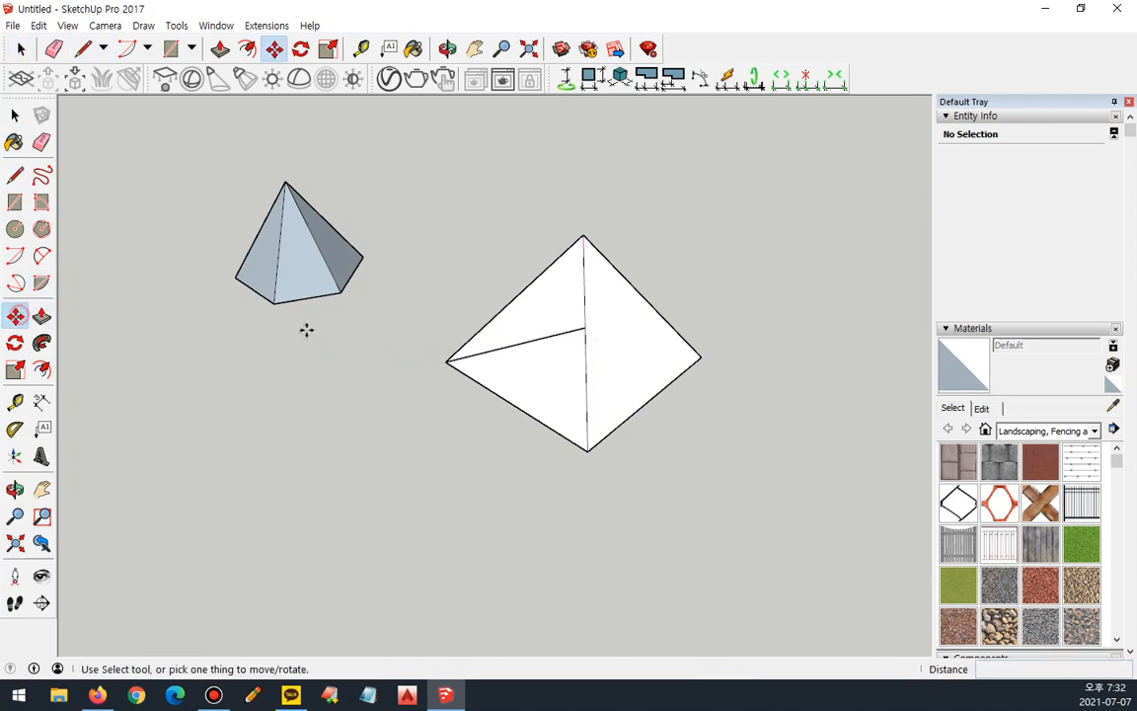
{"action": "left_click", "coordinate": [523, 342]}
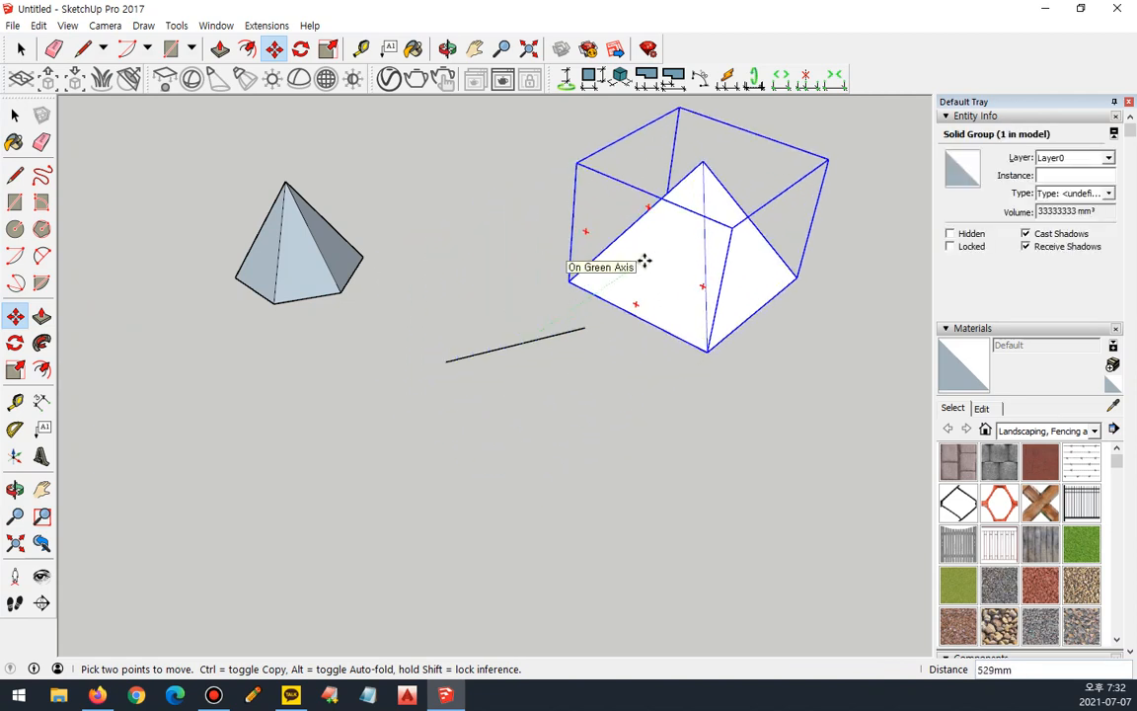
{"action": "left_click", "coordinate": [661, 254]}
{"action": "mouse_move", "coordinate": [563, 424]}
{"action": "left_mouse_down"}
{"action": "mouse_move", "coordinate": [483, 453]}
{"action": "mouse_move", "coordinate": [528, 299]}
{"action": "mouse_move", "coordinate": [538, 464]}
{"action": "left_mouse_up"}
{"action": "mouse_move", "coordinate": [660, 323]}
{"action": "left_mouse_down"}
{"action": "mouse_move", "coordinate": [641, 203]}
{"action": "mouse_move", "coordinate": [696, 316]}
{"action": "mouse_move", "coordinate": [691, 328]}
{"action": "left_mouse_up"}
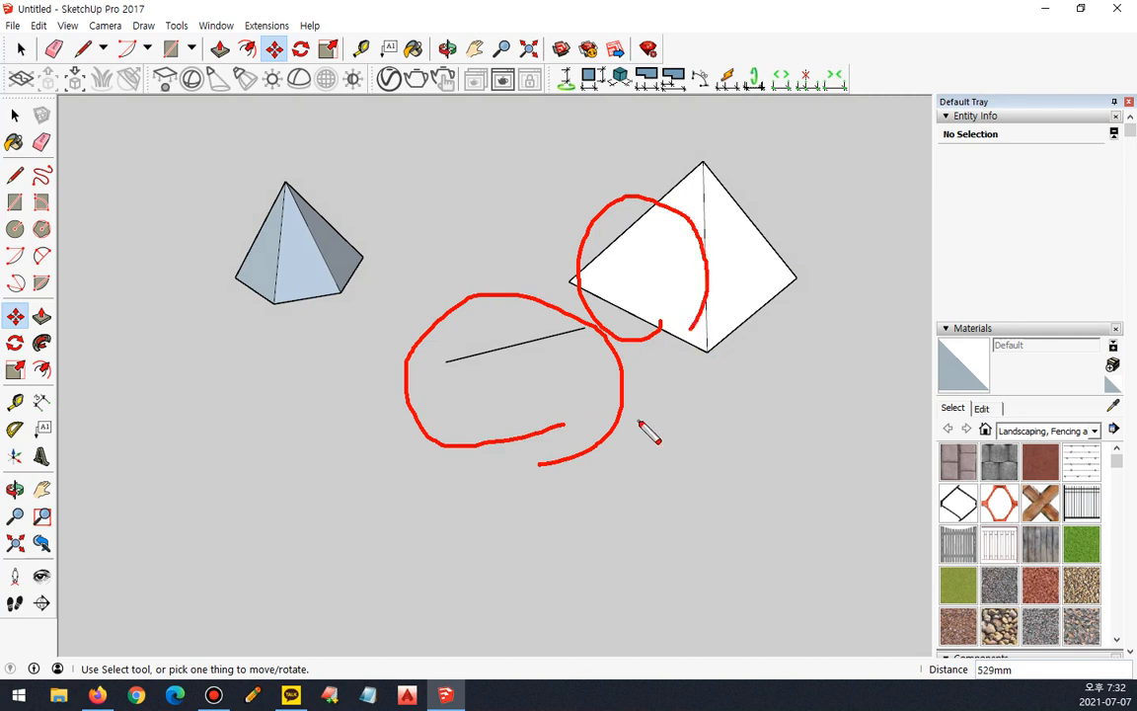
{"action": "mouse_move", "coordinate": [520, 243]}
{"action": "left_mouse_down"}
{"action": "mouse_move", "coordinate": [484, 301]}
{"action": "mouse_move", "coordinate": [478, 272]}
{"action": "left_mouse_up"}
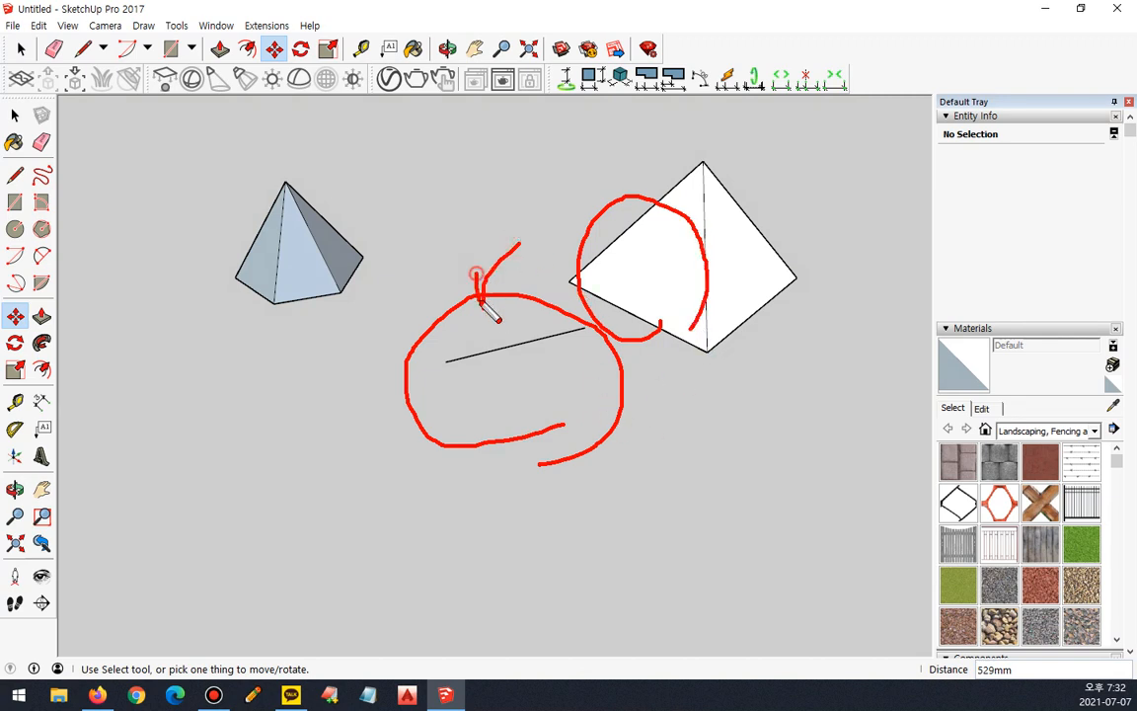
{"action": "mouse_move", "coordinate": [536, 236]}
{"action": "left_mouse_down"}
{"action": "mouse_move", "coordinate": [593, 242]}
{"action": "mouse_move", "coordinate": [576, 252]}
{"action": "left_mouse_up"}
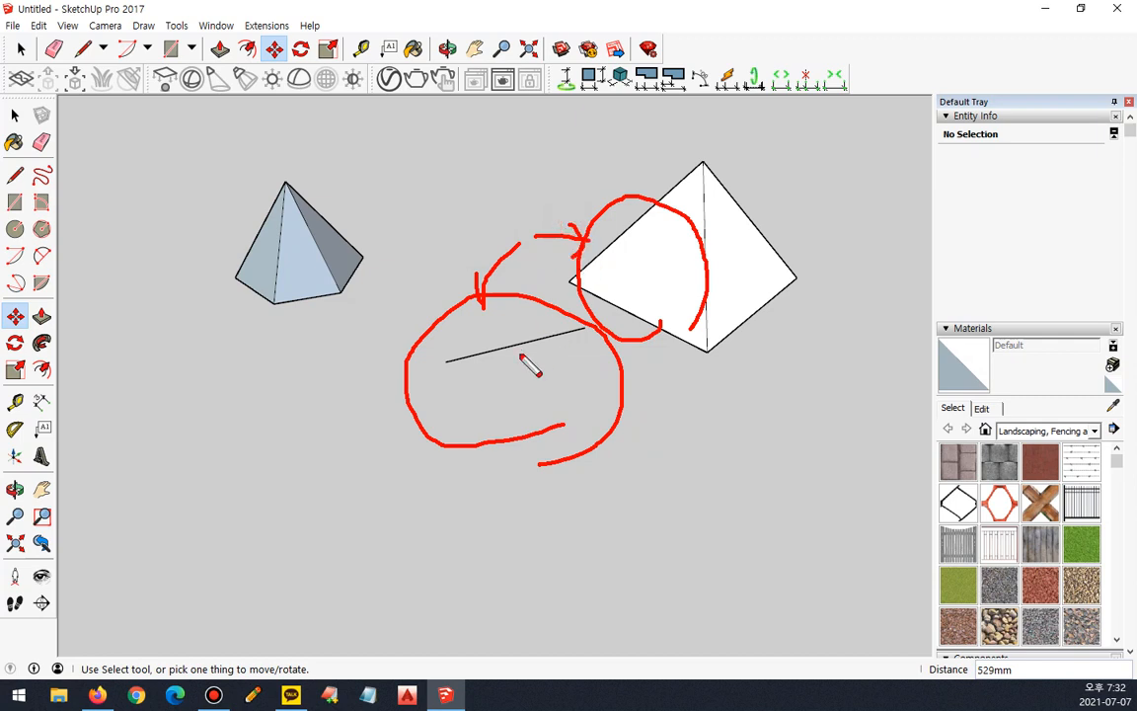
{"action": "key", "text": "Escape"}
Delete the loose line left beside the grouped pyramid
{"action": "key", "text": "space"}
{"action": "left_click_drag", "start_coordinate": [531, 372], "coordinate": [482, 322]}
{"action": "key", "text": "Delete"}
{"action": "left_click", "coordinate": [321, 272]}
{"action": "triple_click", "coordinate": [302, 264]}
{"action": "right_click", "coordinate": [301, 264]}
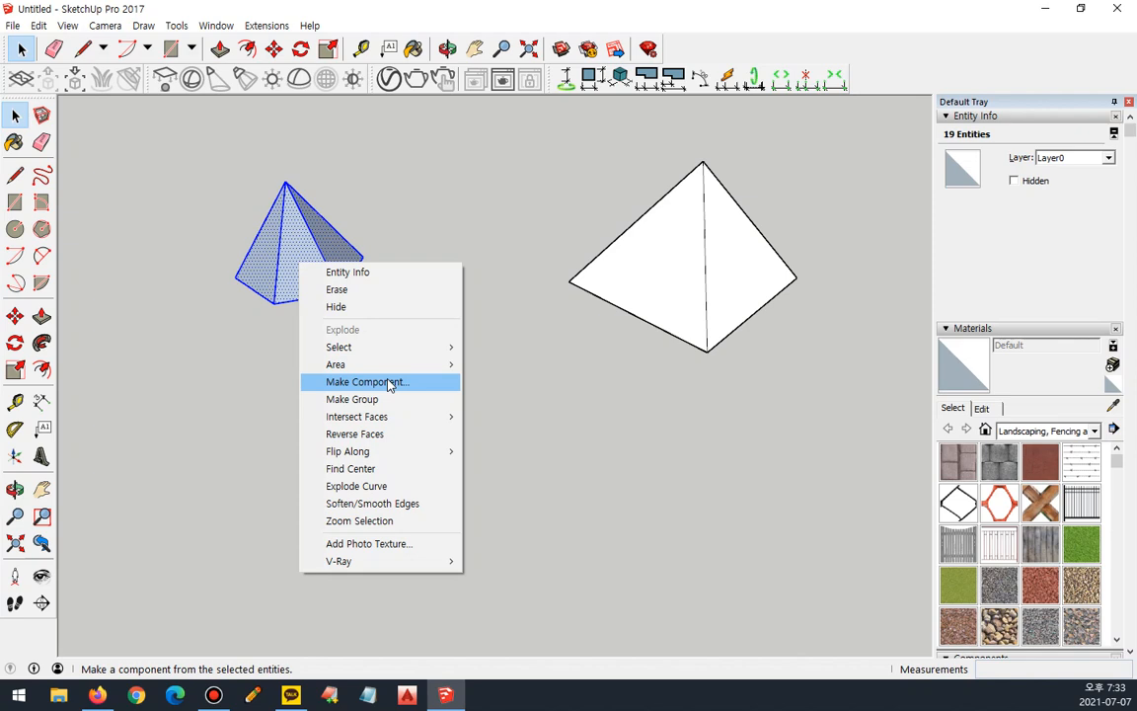
{"action": "left_click", "coordinate": [406, 209]}
Delete both pyramids and the default human figure to empty the model
{"action": "left_click_drag", "start_coordinate": [132, 136], "coordinate": [807, 500]}
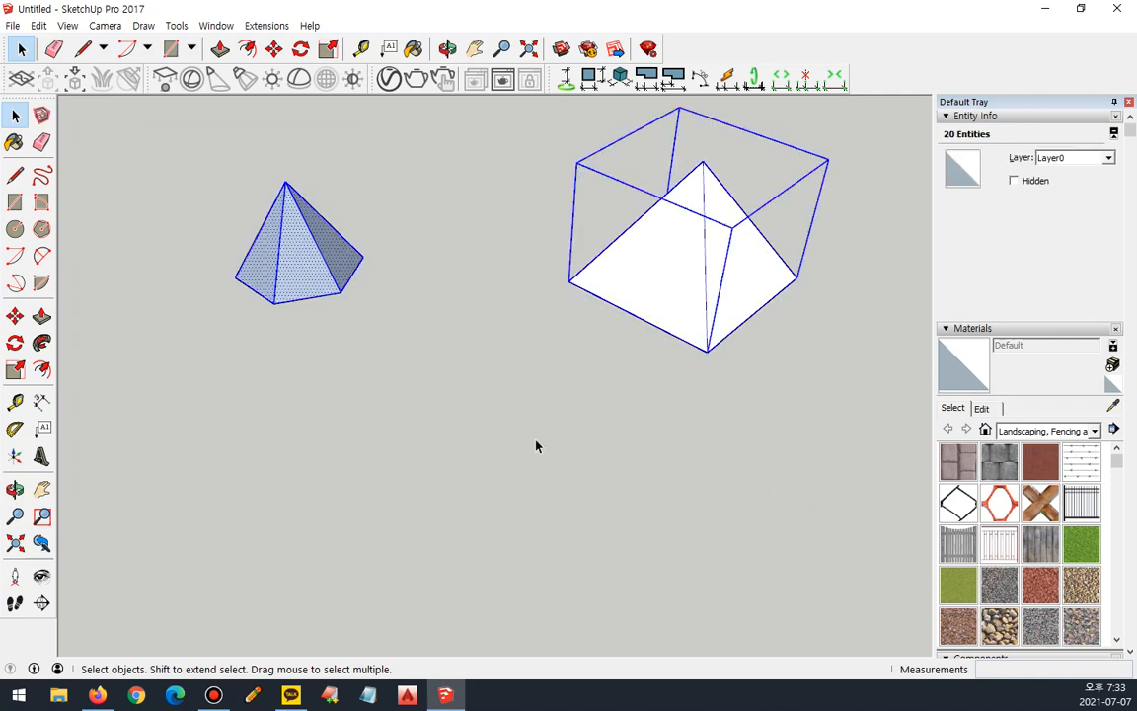
{"action": "key", "text": "Delete"}
{"action": "left_click", "coordinate": [13, 543]}
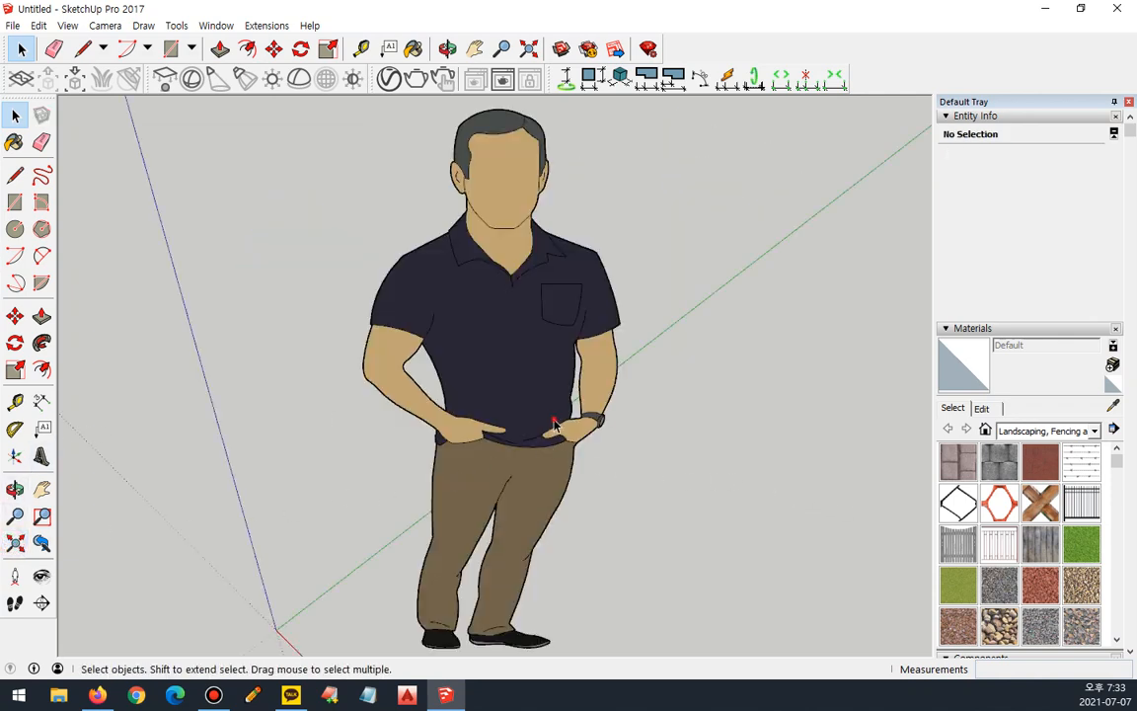
{"action": "left_click", "coordinate": [507, 457]}
{"action": "key", "text": "Delete"}
{"action": "middle_click_drag", "start_coordinate": [340, 494], "coordinate": [345, 470]}
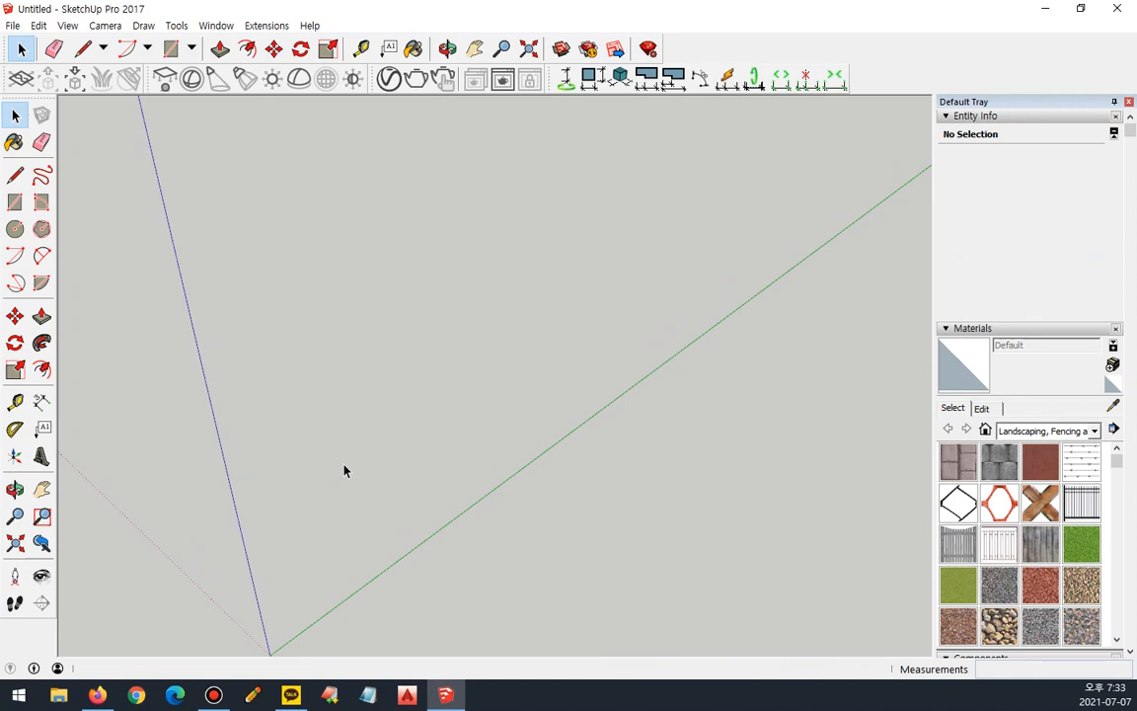
{"action": "scroll", "coordinate": [247, 484], "scroll_direction": "down", "scroll_amount": 2}
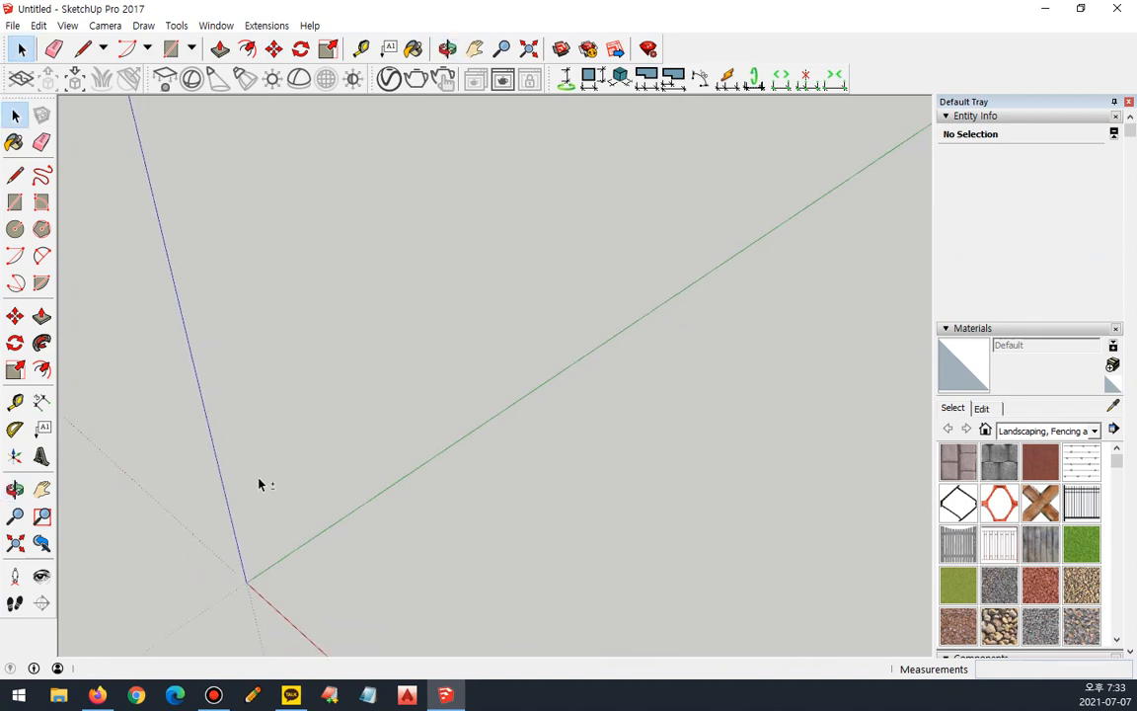
Draw a 50 by 100 mm rectangle on the ground from the origin, 50 mm along the red axis
{"action": "left_click", "coordinate": [21, 200]}
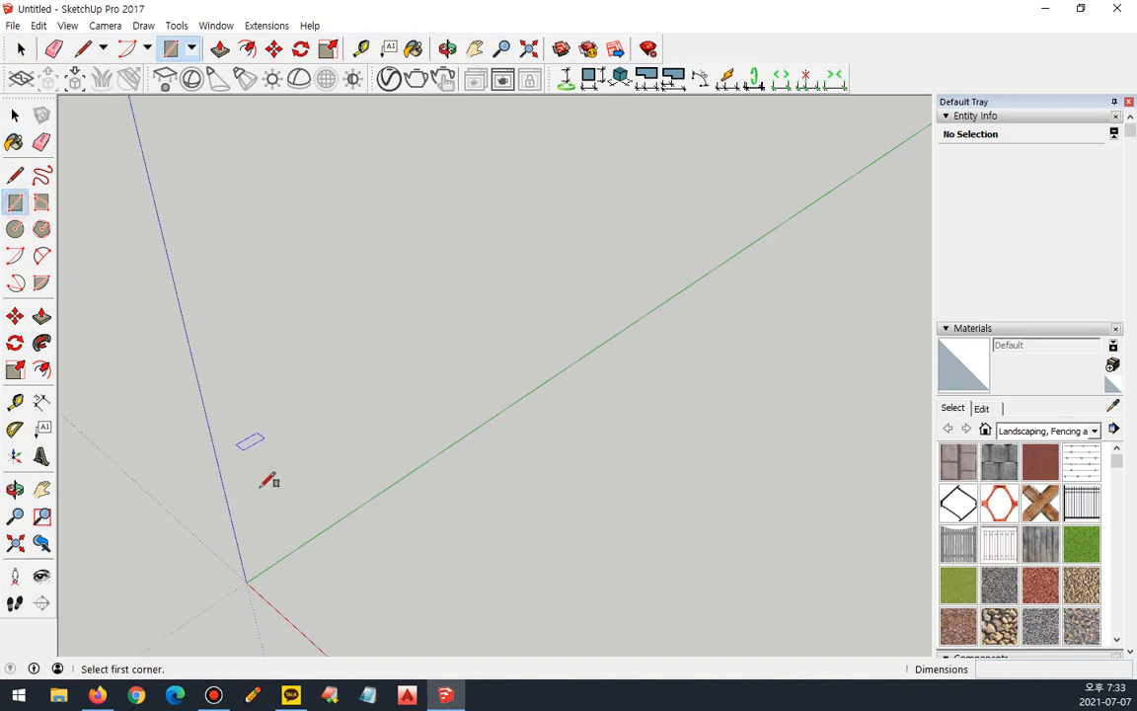
{"action": "left_click", "coordinate": [246, 583]}
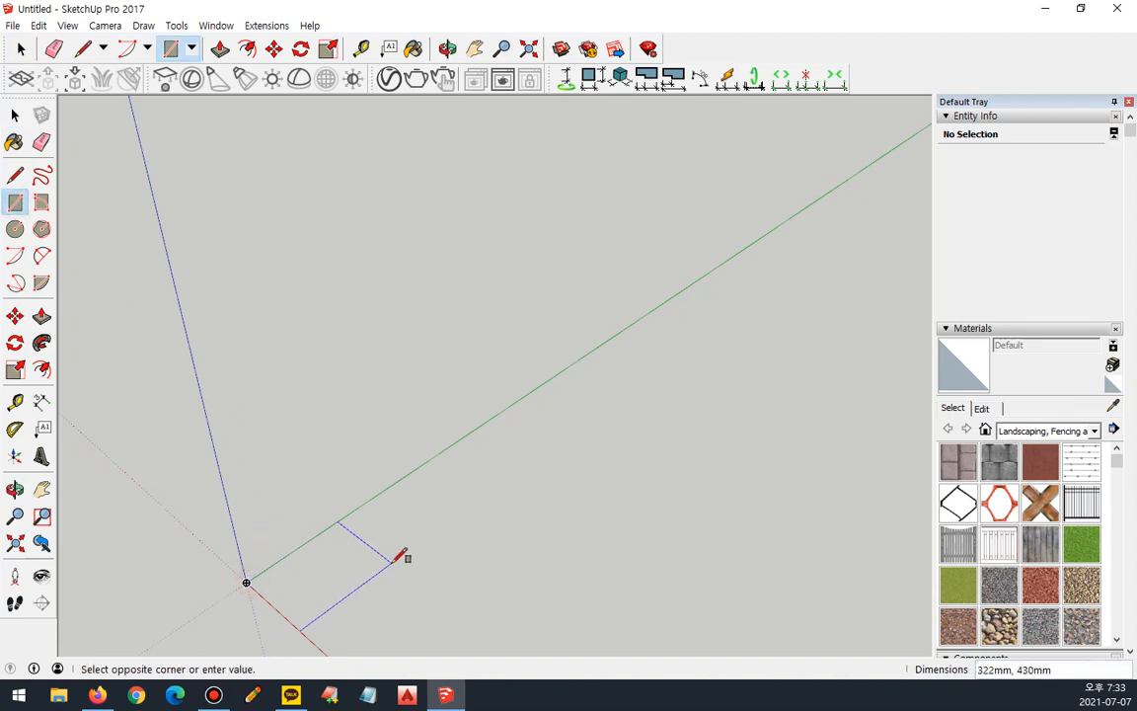
{"action": "type", "text": "50,100"}
{"action": "key", "text": "Return"}
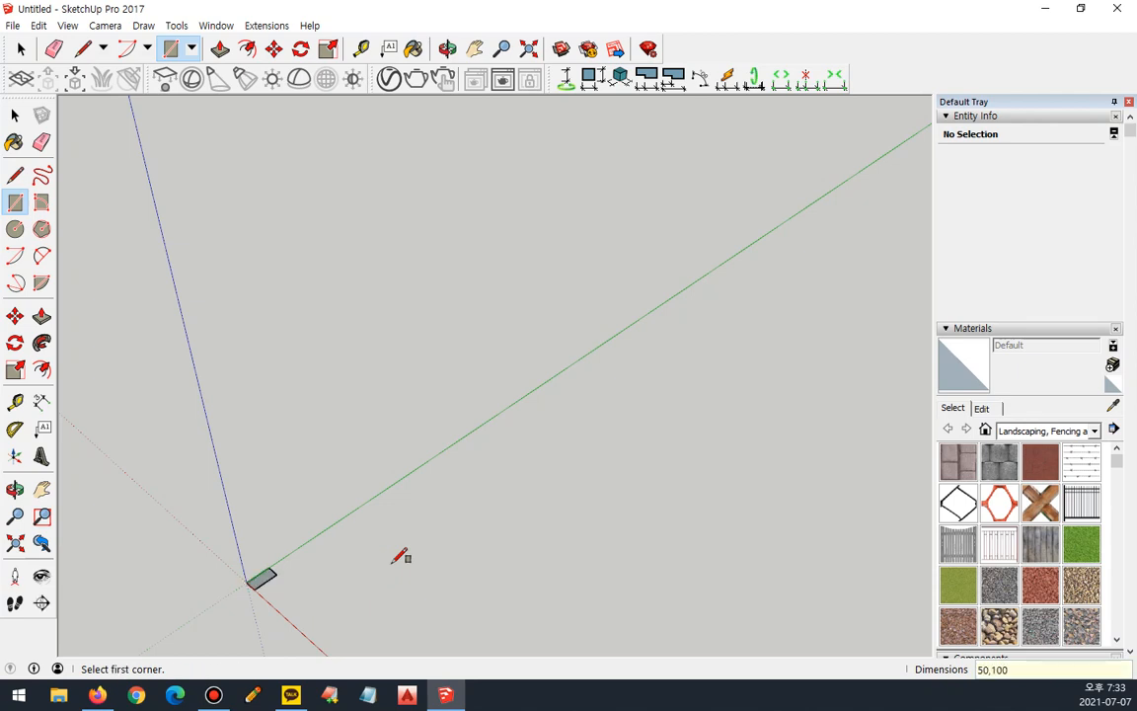
Push/Pull the rectangle at the origin up 800 mm to form a post
{"action": "key", "text": "p"}
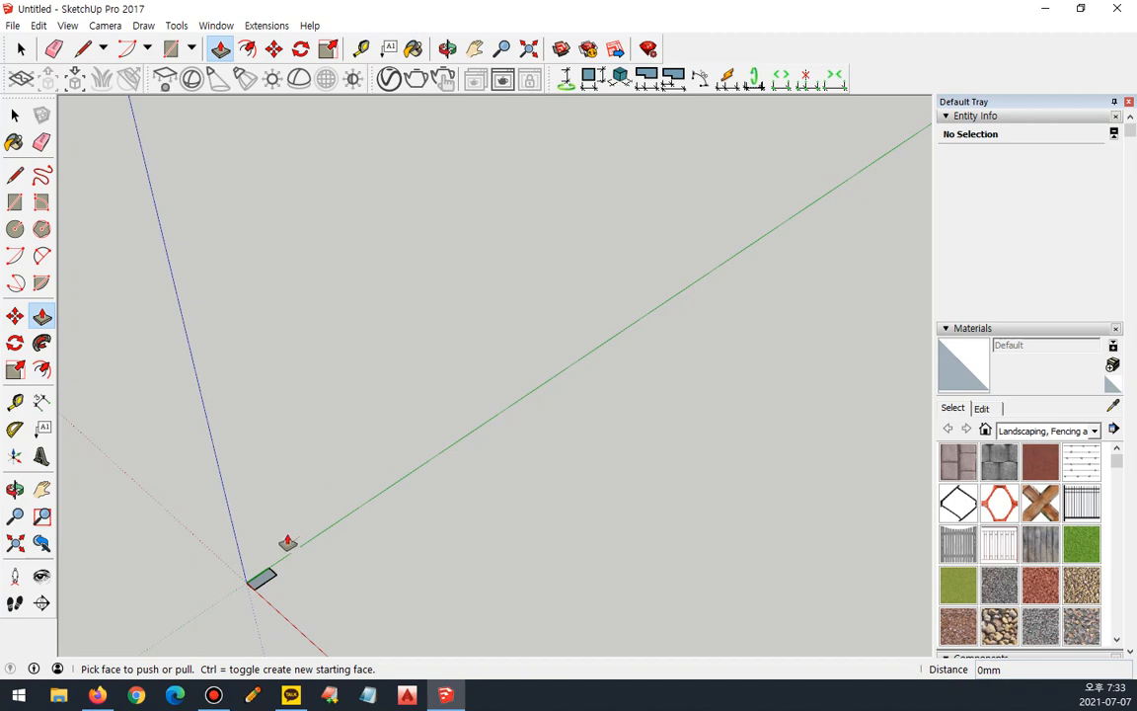
{"action": "left_click", "coordinate": [260, 580]}
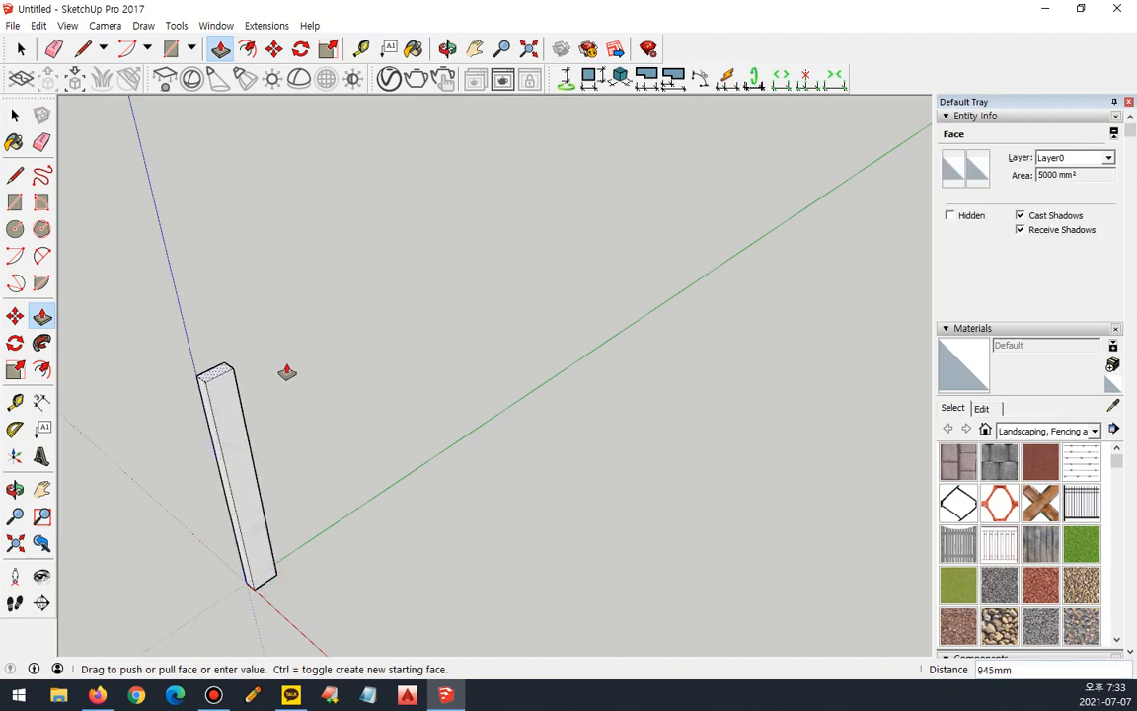
{"action": "type", "text": "800"}
{"action": "key", "text": "Return"}
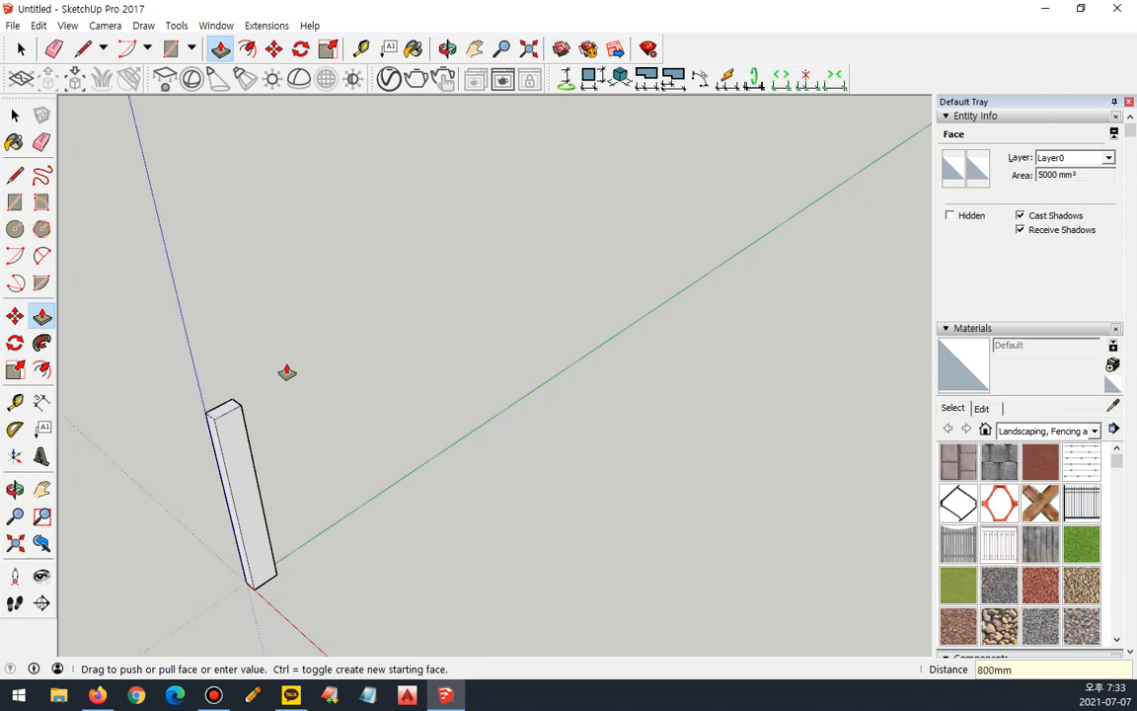
Select all the connected faces and edges of the post
{"action": "key", "text": "space"}
{"action": "triple_click", "coordinate": [243, 447]}
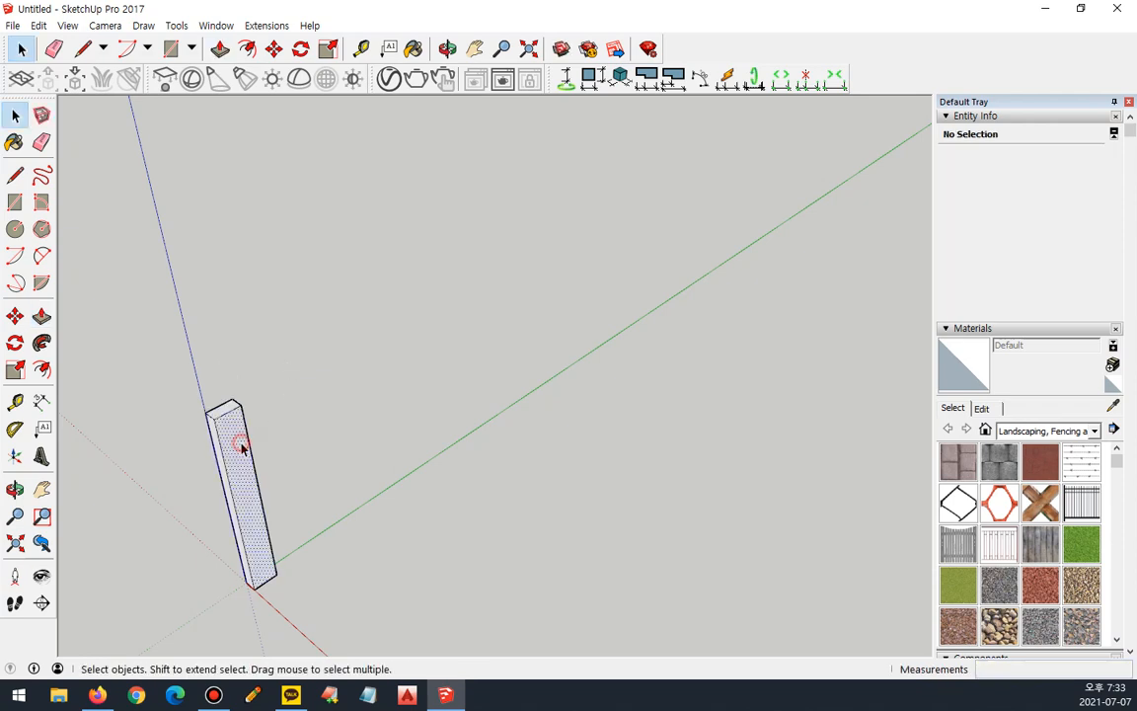
{"action": "key", "text": "ctrl+alt+d"}
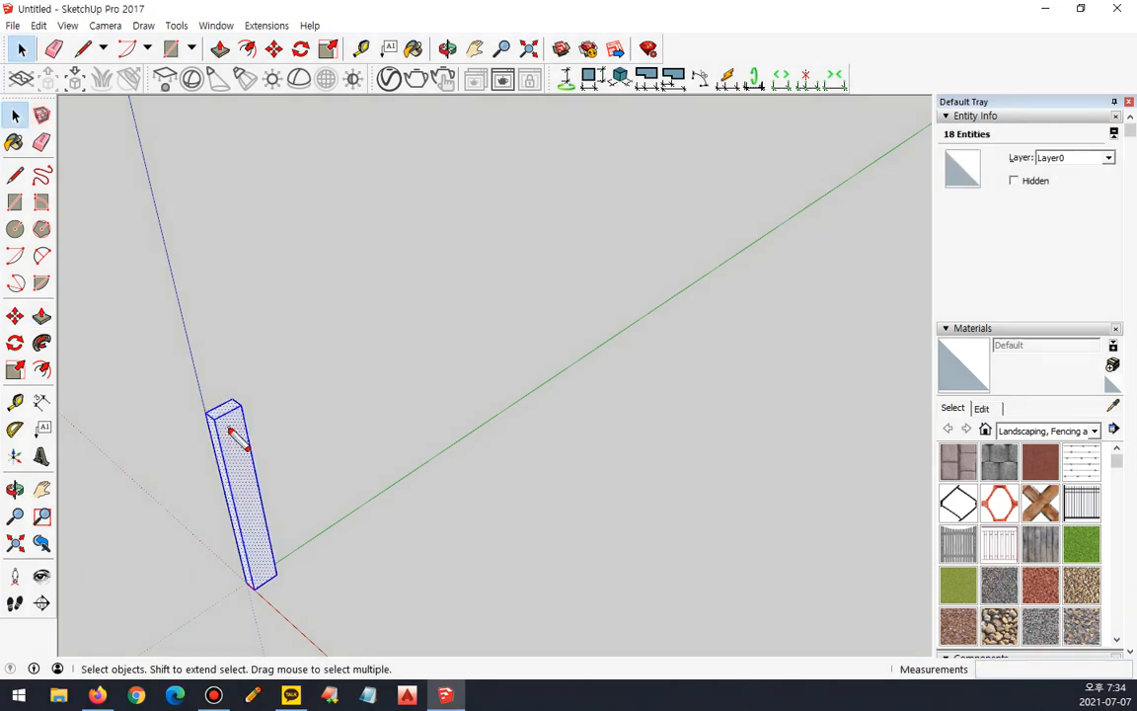
{"action": "mouse_move", "coordinate": [364, 546]}
{"action": "middle_mouse_down"}
{"action": "mouse_move", "coordinate": [507, 449]}
{"action": "mouse_move", "coordinate": [636, 446]}
{"action": "mouse_move", "coordinate": [617, 427]}
{"action": "mouse_move", "coordinate": [452, 431]}
{"action": "mouse_move", "coordinate": [364, 477]}
{"action": "middle_mouse_up"}
{"action": "scroll", "coordinate": [637, 446], "scroll_direction": "down", "scroll_amount": 2}
{"action": "mouse_move", "coordinate": [352, 511]}
{"action": "left_mouse_down"}
{"action": "mouse_move", "coordinate": [381, 317]}
{"action": "mouse_move", "coordinate": [378, 511]}
{"action": "left_mouse_up"}
{"action": "left_click_drag", "start_coordinate": [520, 327], "coordinate": [522, 504]}
{"action": "left_click_drag", "start_coordinate": [667, 363], "coordinate": [680, 501]}
{"action": "left_click_drag", "start_coordinate": [802, 373], "coordinate": [806, 528]}
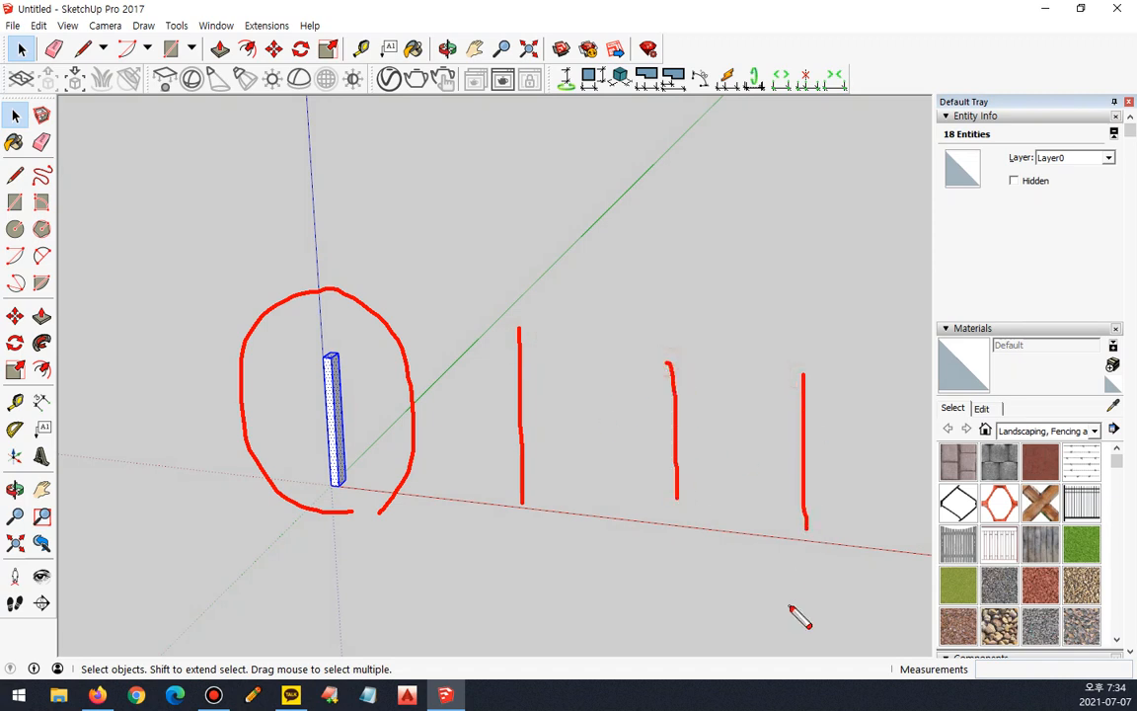
{"action": "mouse_move", "coordinate": [518, 570]}
{"action": "left_mouse_down"}
{"action": "mouse_move", "coordinate": [259, 365]}
{"action": "mouse_move", "coordinate": [810, 399]}
{"action": "mouse_move", "coordinate": [494, 573]}
{"action": "left_mouse_up"}
{"action": "key", "text": "Escape"}
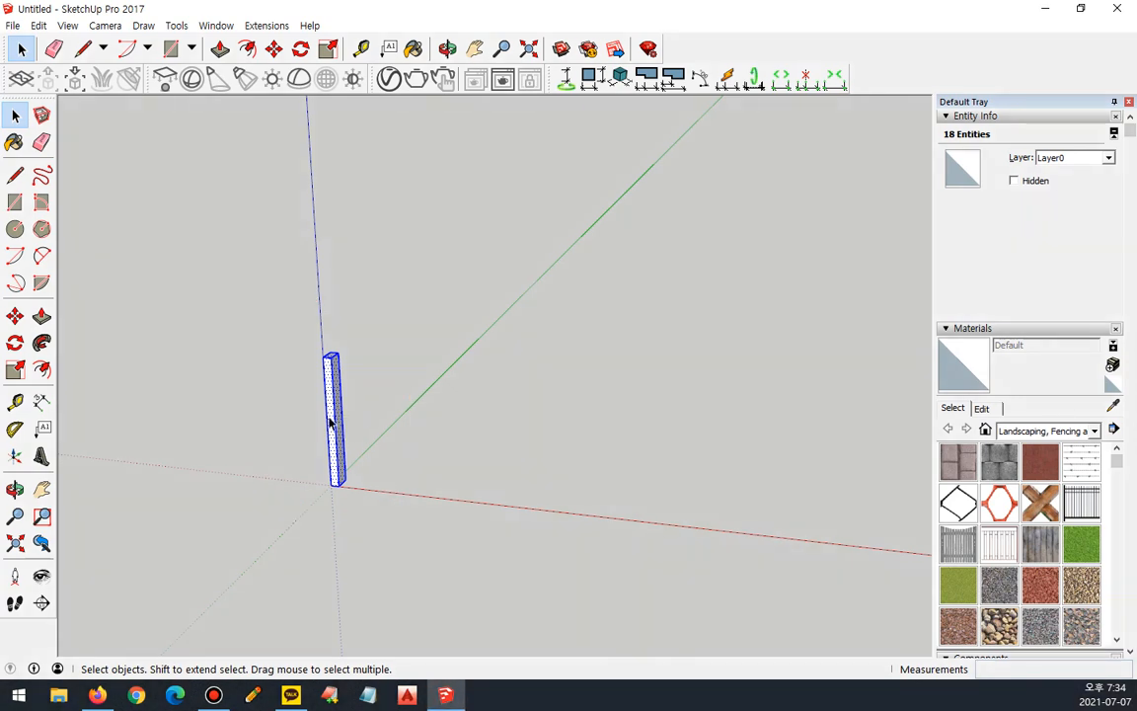
Make the selected post a component with the definition name Component#1, replacing the selection
{"action": "right_click", "coordinate": [335, 413]}
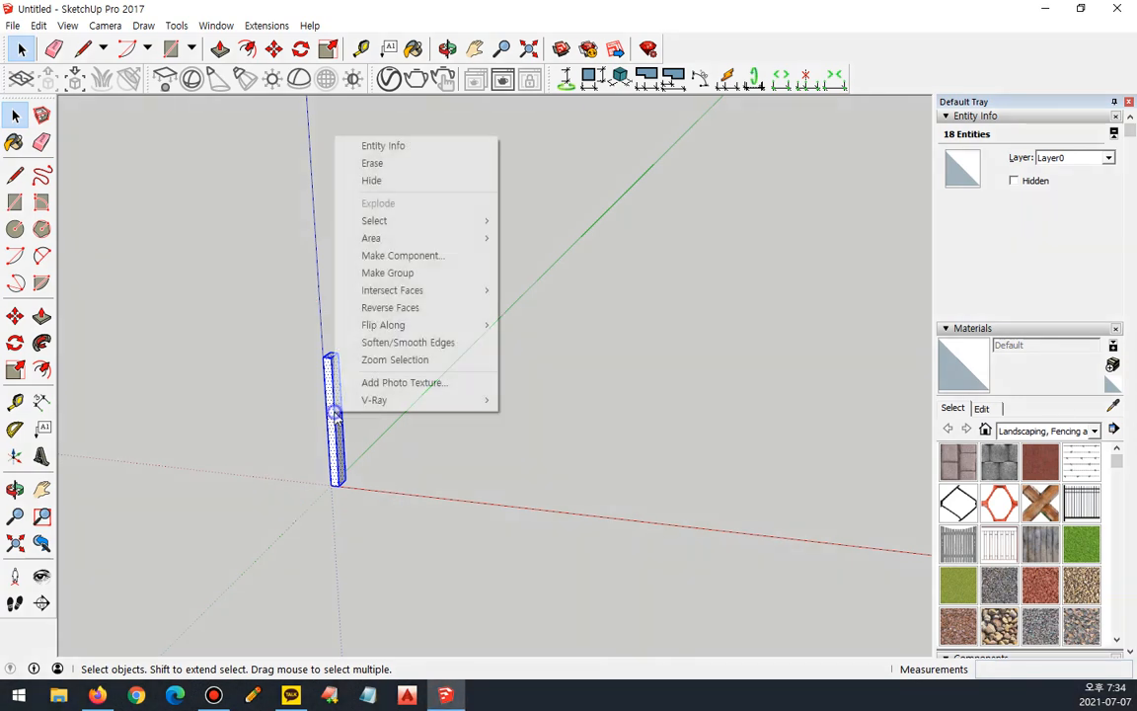
{"action": "left_click", "coordinate": [449, 255]}
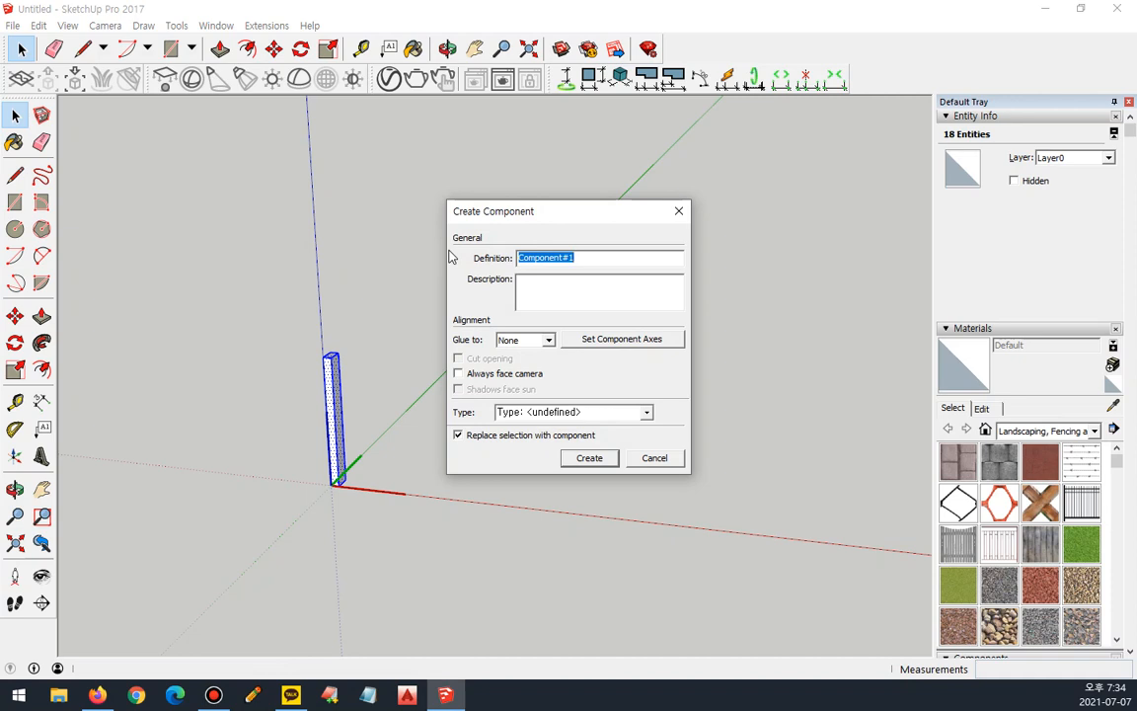
{"action": "key", "text": "Return"}
Try copying the post component 1500 mm along the red axis with the distance divided into 4 equal spaces
{"action": "middle_click_drag", "start_coordinate": [452, 361], "coordinate": [237, 517]}
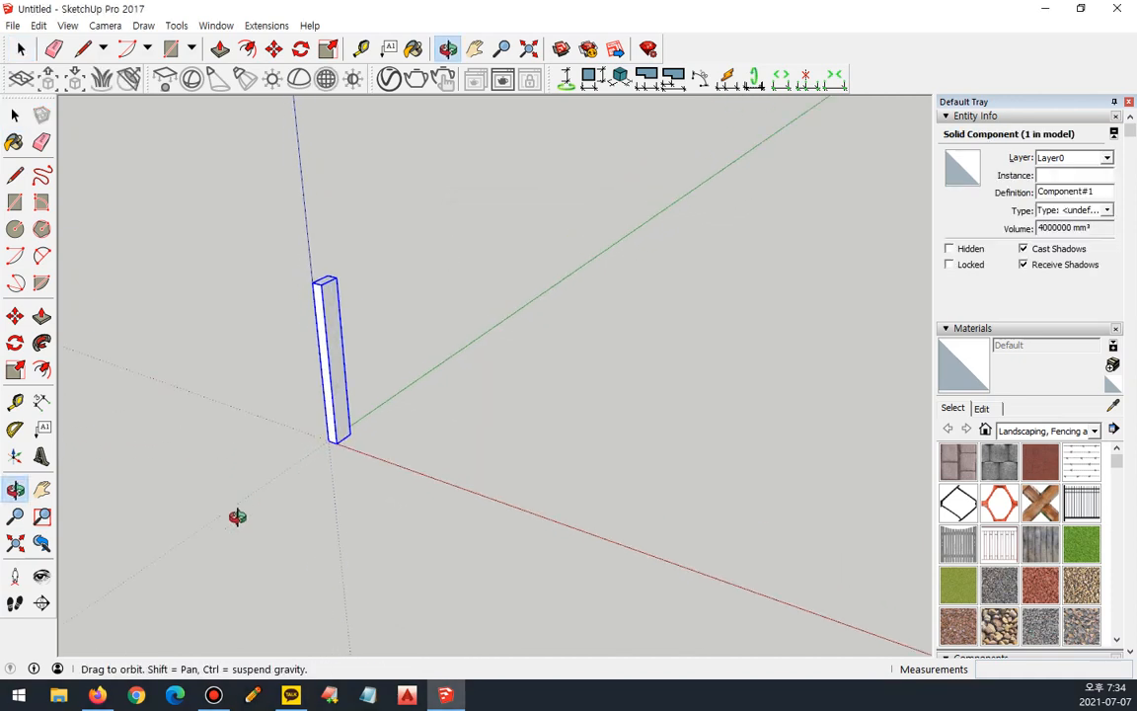
{"action": "left_click", "coordinate": [15, 316]}
{"action": "scroll", "coordinate": [326, 453], "scroll_direction": "up", "scroll_amount": 1}
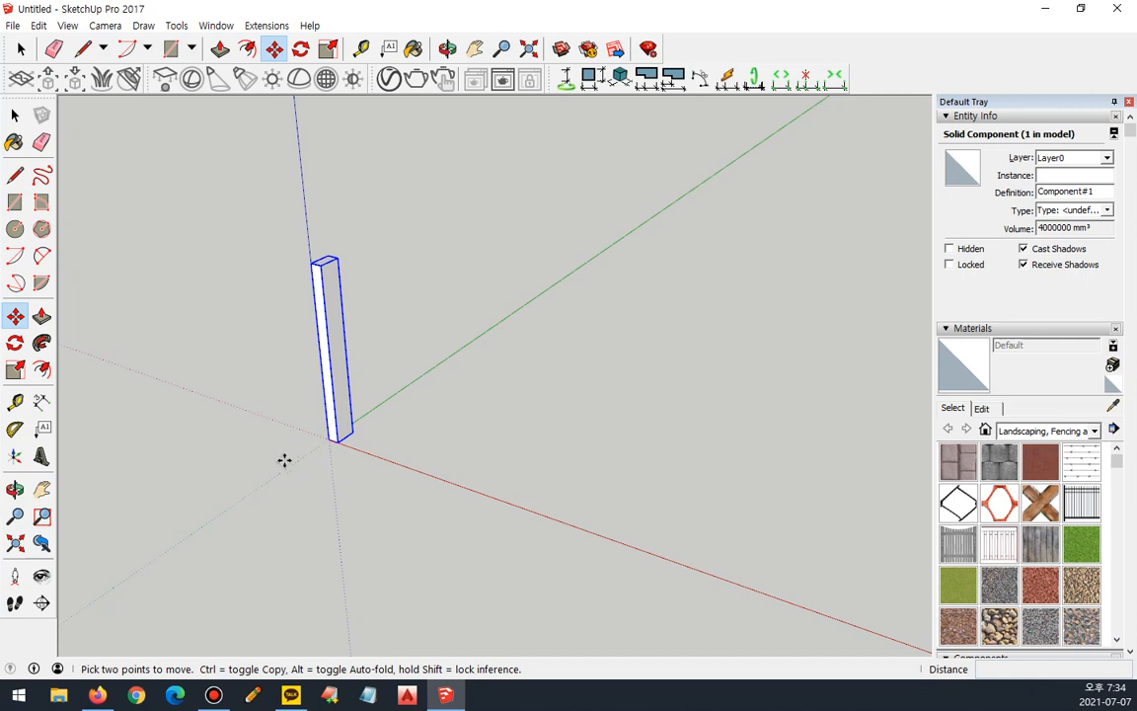
{"action": "left_click", "coordinate": [341, 452]}
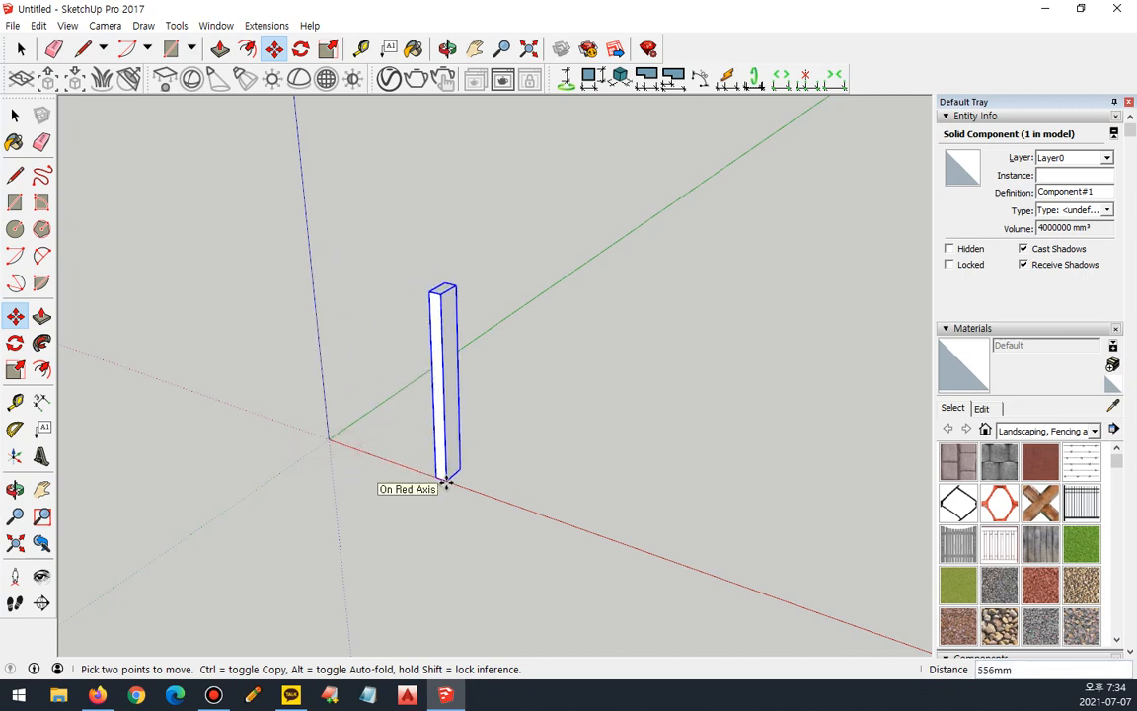
{"action": "key", "text": "ctrl"}
{"action": "type", "text": "1500"}
{"action": "key", "text": "Return"}
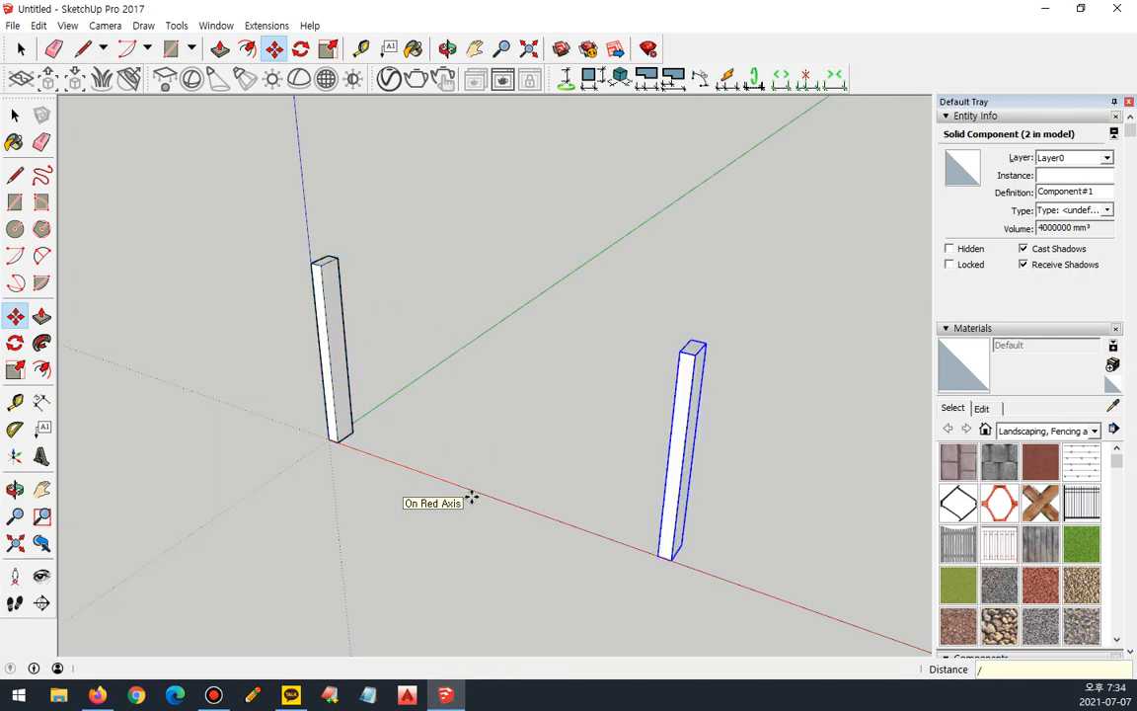
{"action": "type", "text": "4"}
{"action": "key", "text": "Return"}
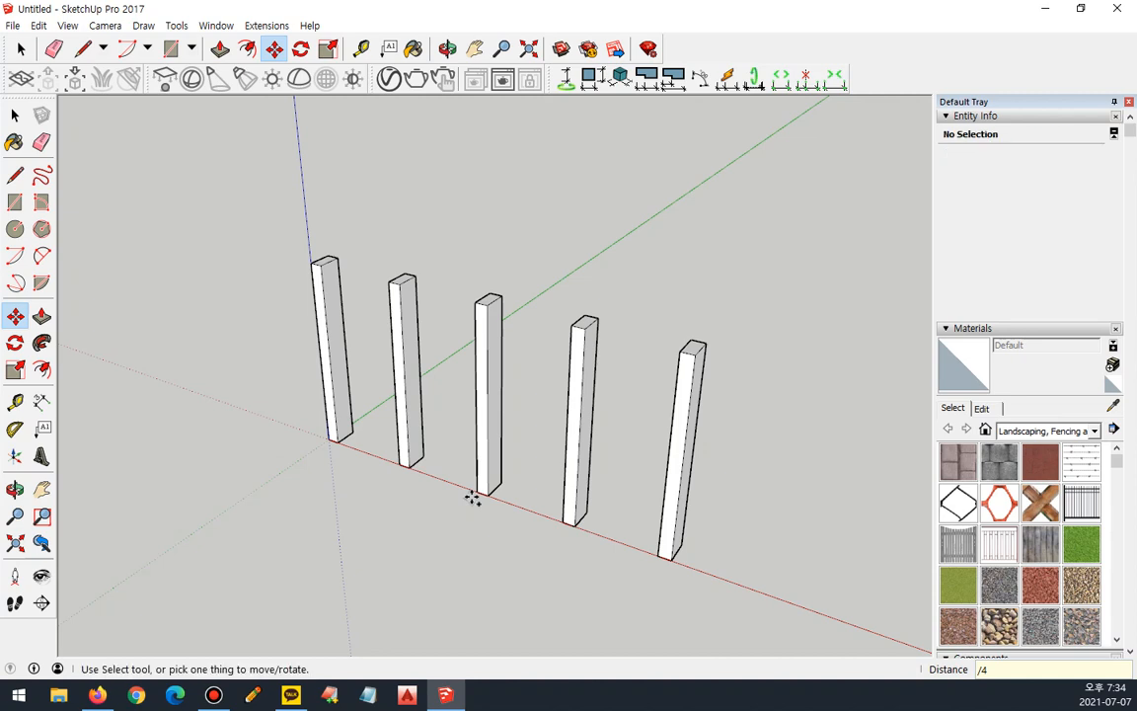
{"action": "key", "text": "ctrl+z"}
Copy the post component 1500 mm along the red axis and divide the distance by 3 to get evenly spaced posts
{"action": "key", "text": "space"}
{"action": "left_click_drag", "start_coordinate": [370, 498], "coordinate": [300, 312]}
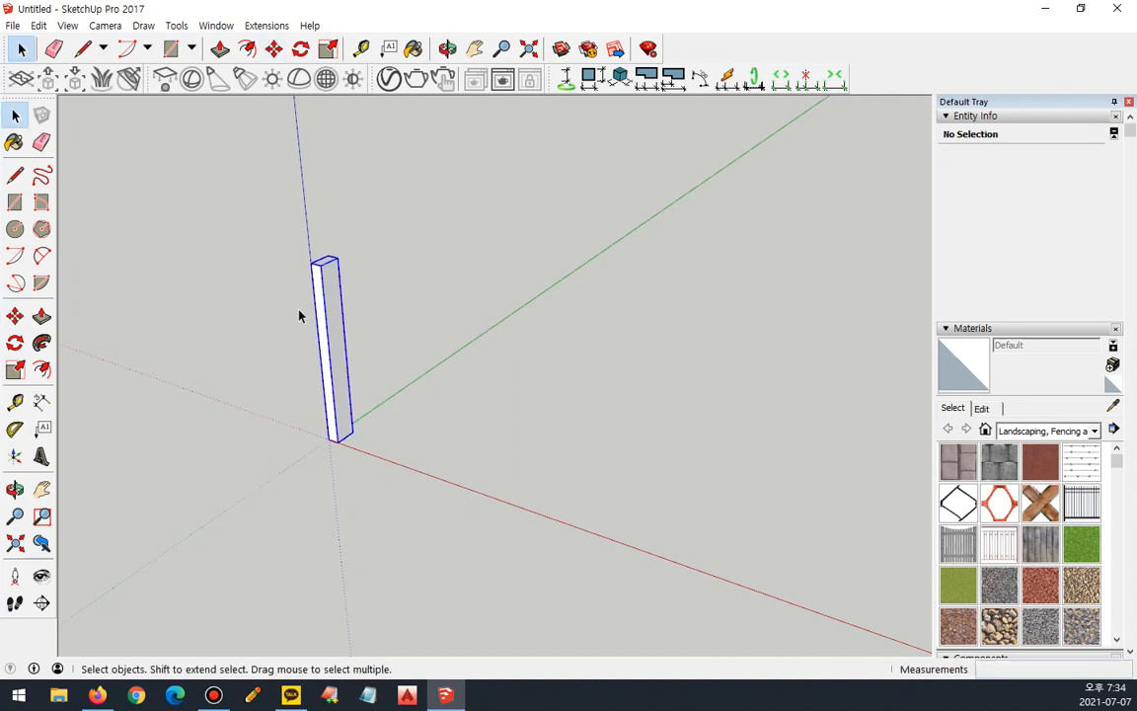
{"action": "key", "text": "m"}
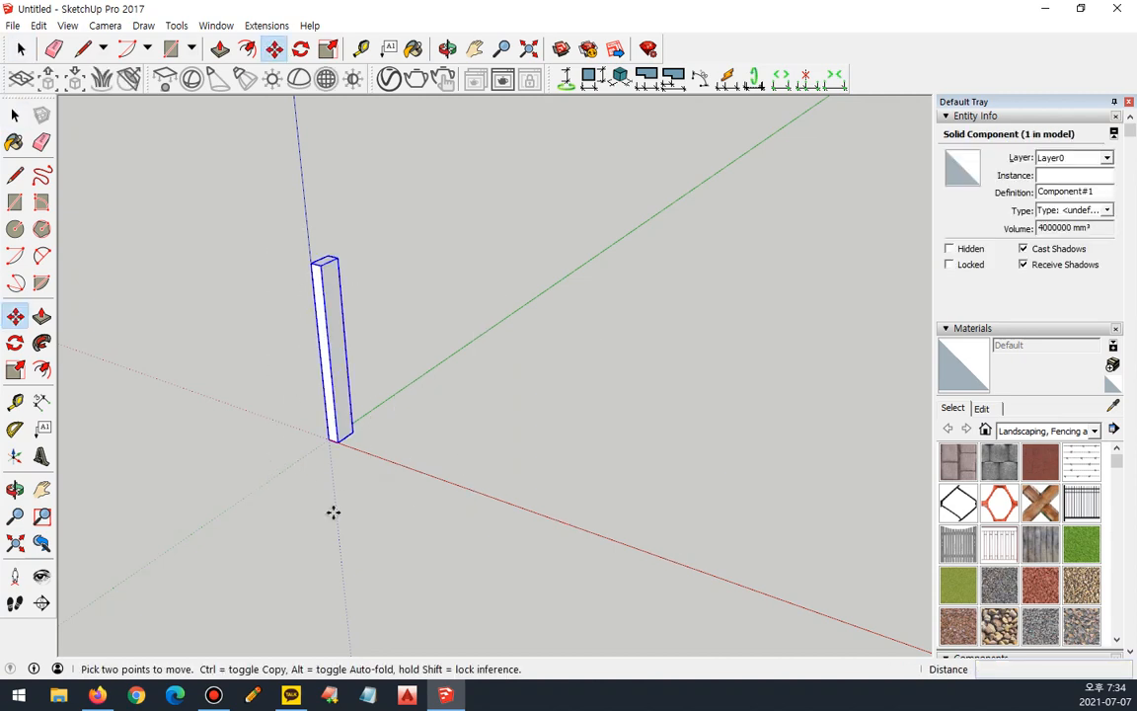
{"action": "key", "text": "ctrl"}
{"action": "left_click", "coordinate": [326, 435]}
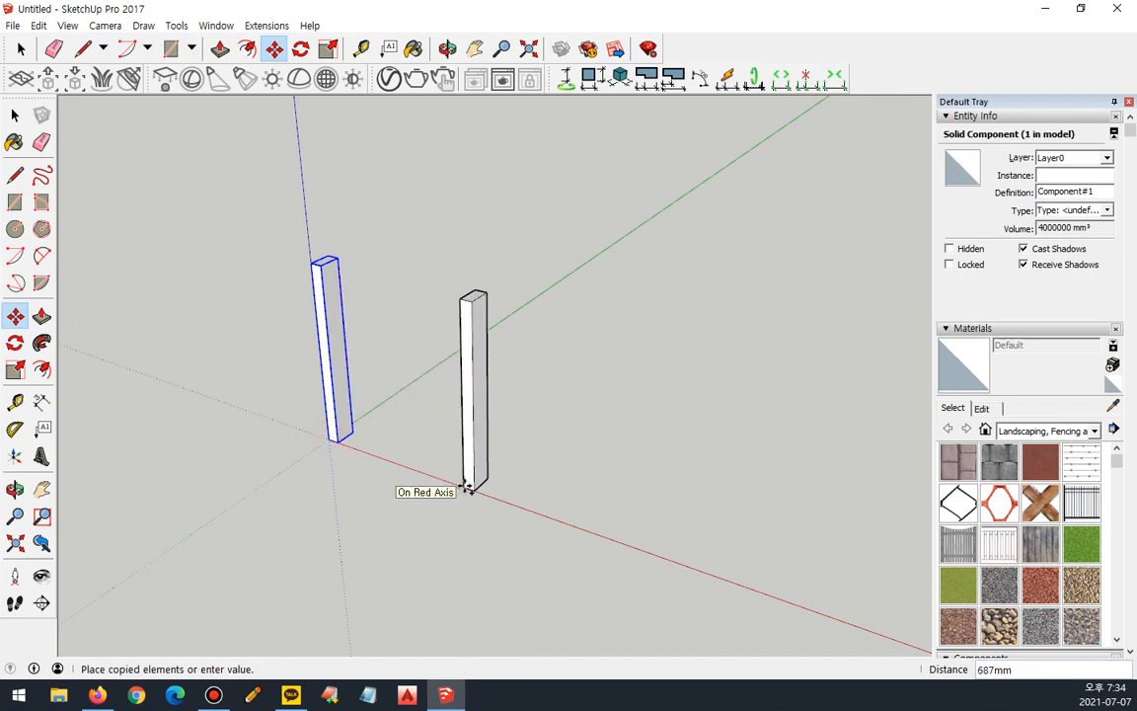
{"action": "type", "text": "1500"}
{"action": "key", "text": "Return"}
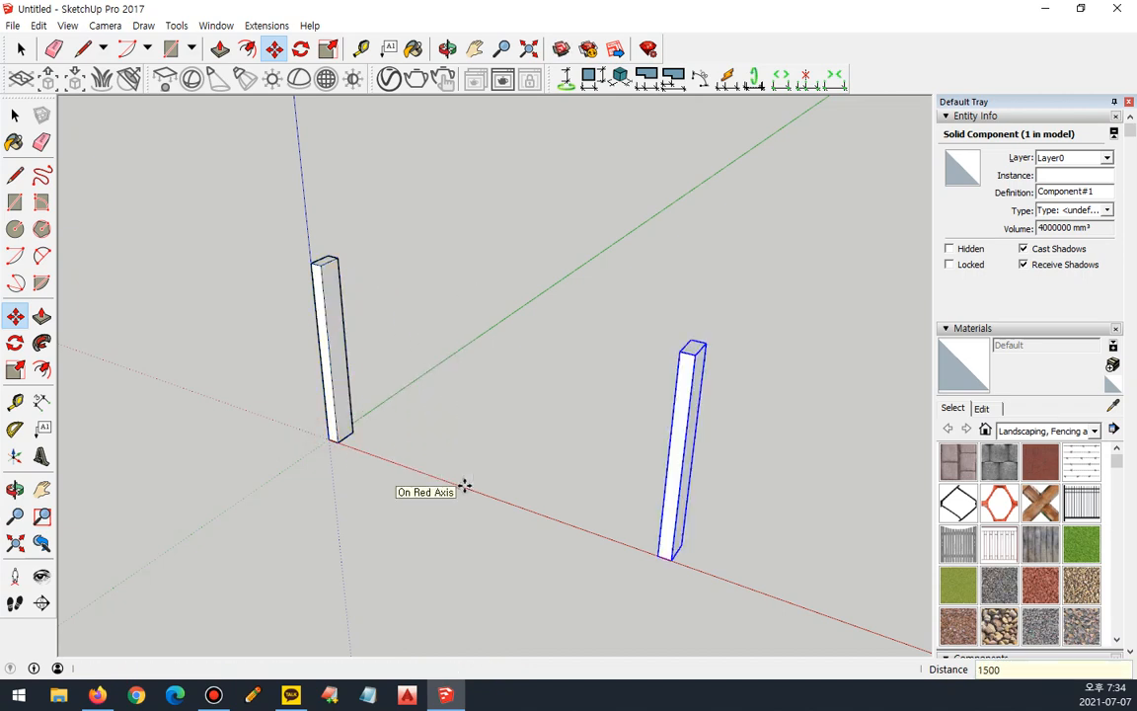
{"action": "type", "text": "/"}
{"action": "key", "text": "Return"}
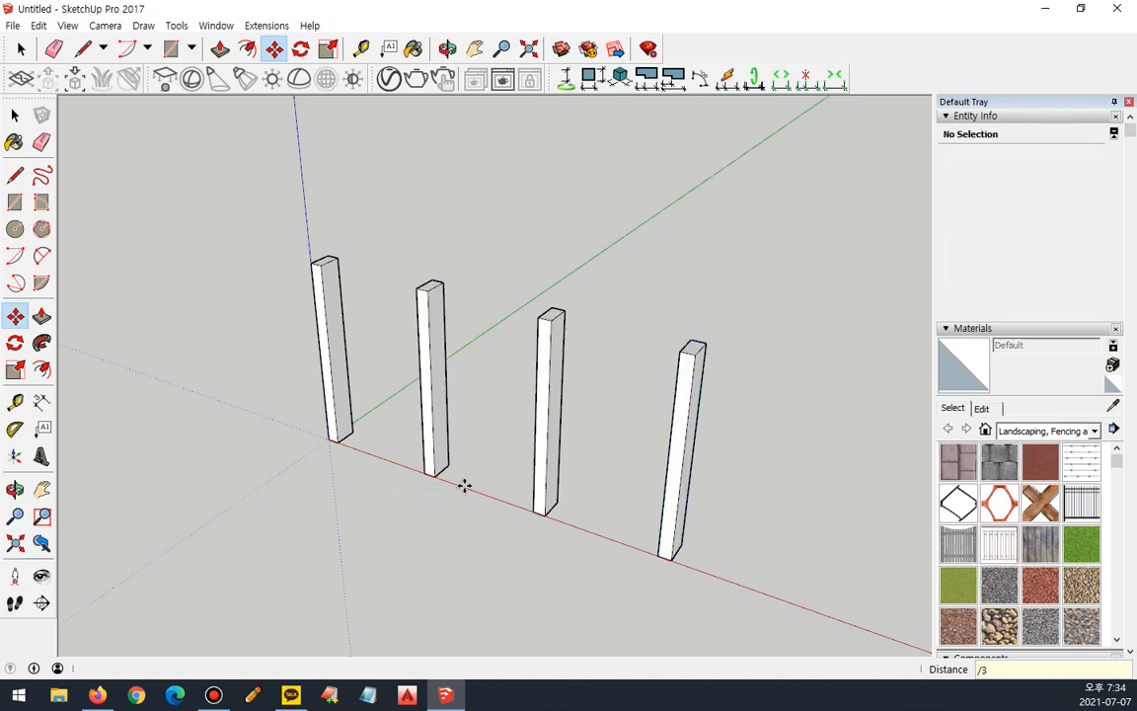
Dimension the three clear gaps between neighbouring posts at their bases, placing each dimension in front of the row
{"action": "left_click", "coordinate": [42, 401]}
{"action": "scroll", "coordinate": [338, 449], "scroll_direction": "up", "scroll_amount": 2}
{"action": "left_click", "coordinate": [342, 439]}
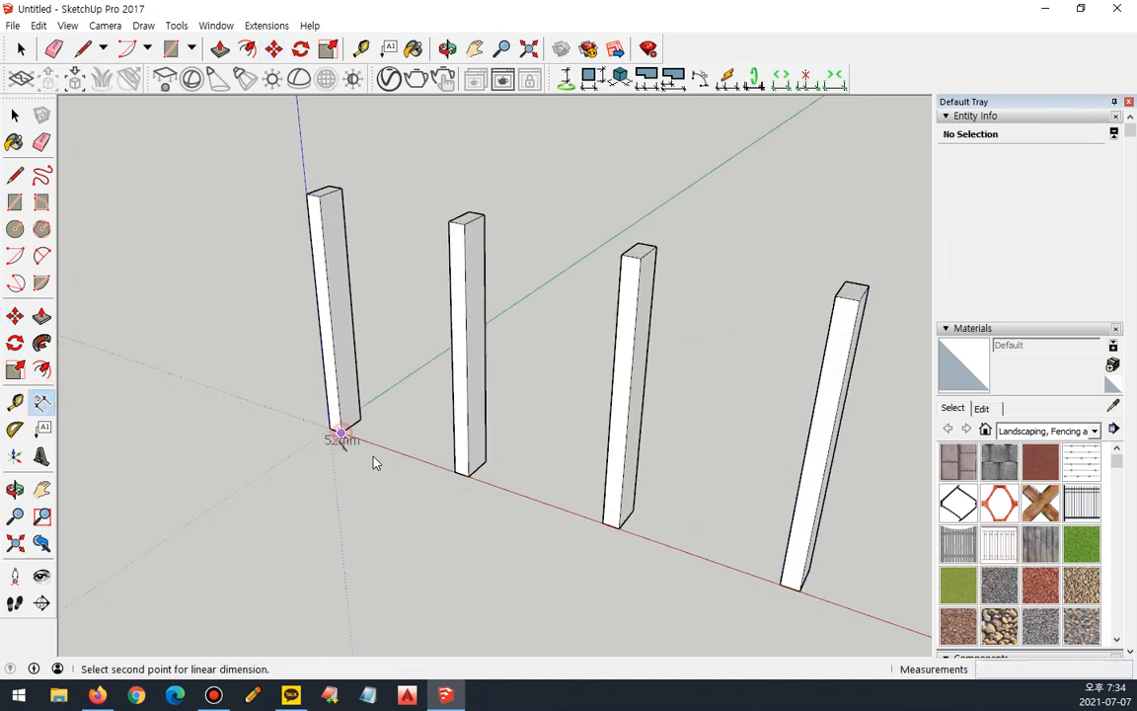
{"action": "left_click", "coordinate": [455, 474]}
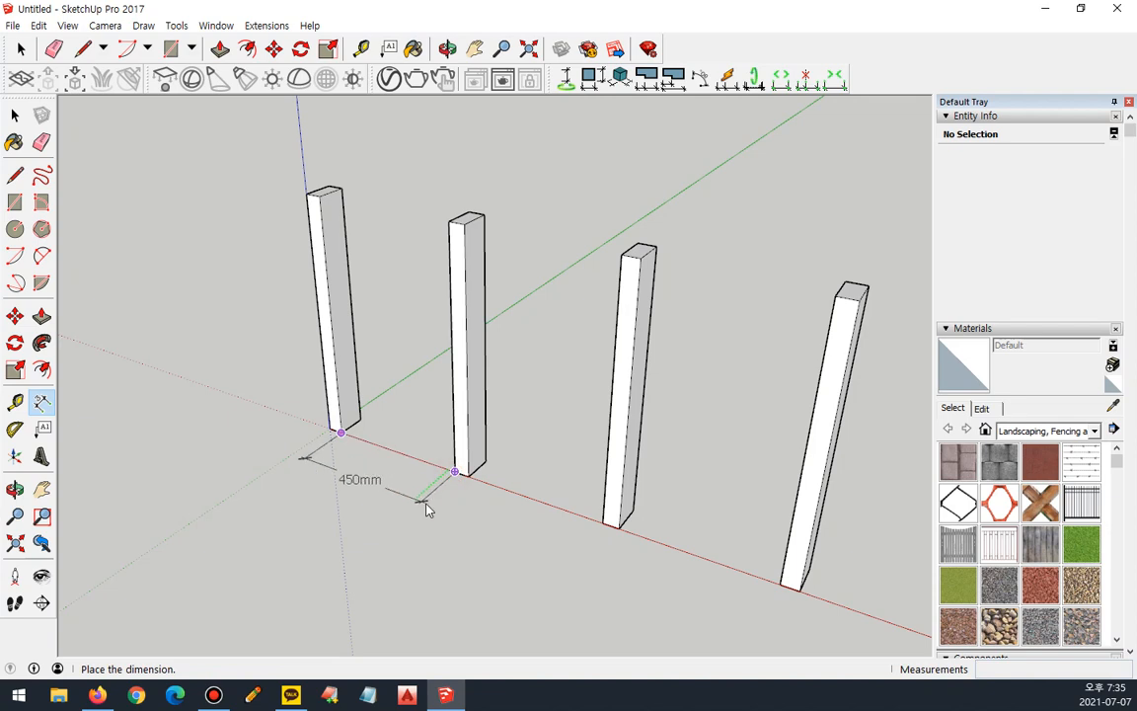
{"action": "left_click", "coordinate": [426, 508]}
{"action": "left_click", "coordinate": [468, 477]}
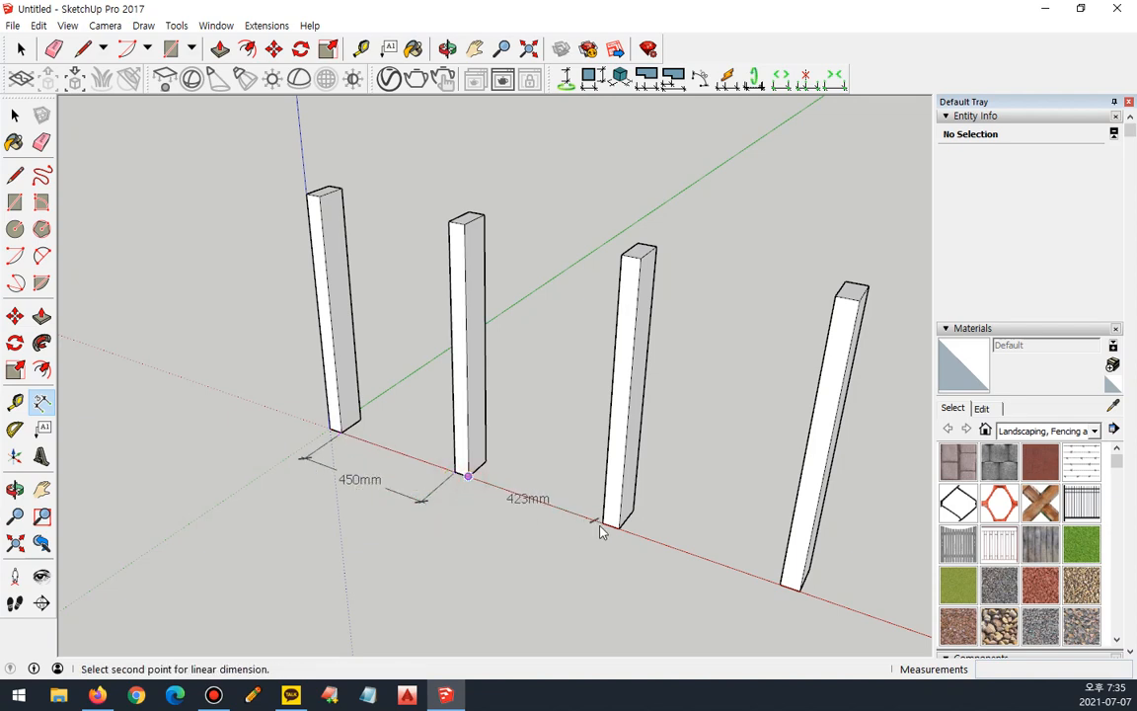
{"action": "left_click", "coordinate": [604, 523]}
{"action": "left_click", "coordinate": [424, 505]}
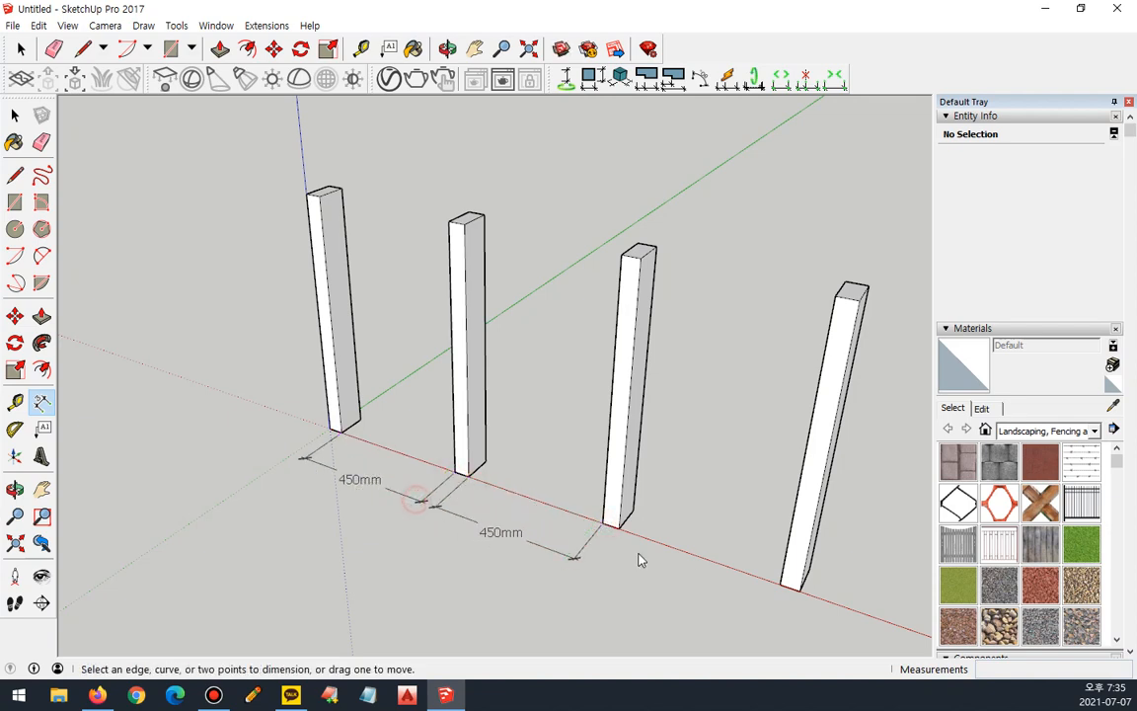
{"action": "left_click", "coordinate": [618, 528]}
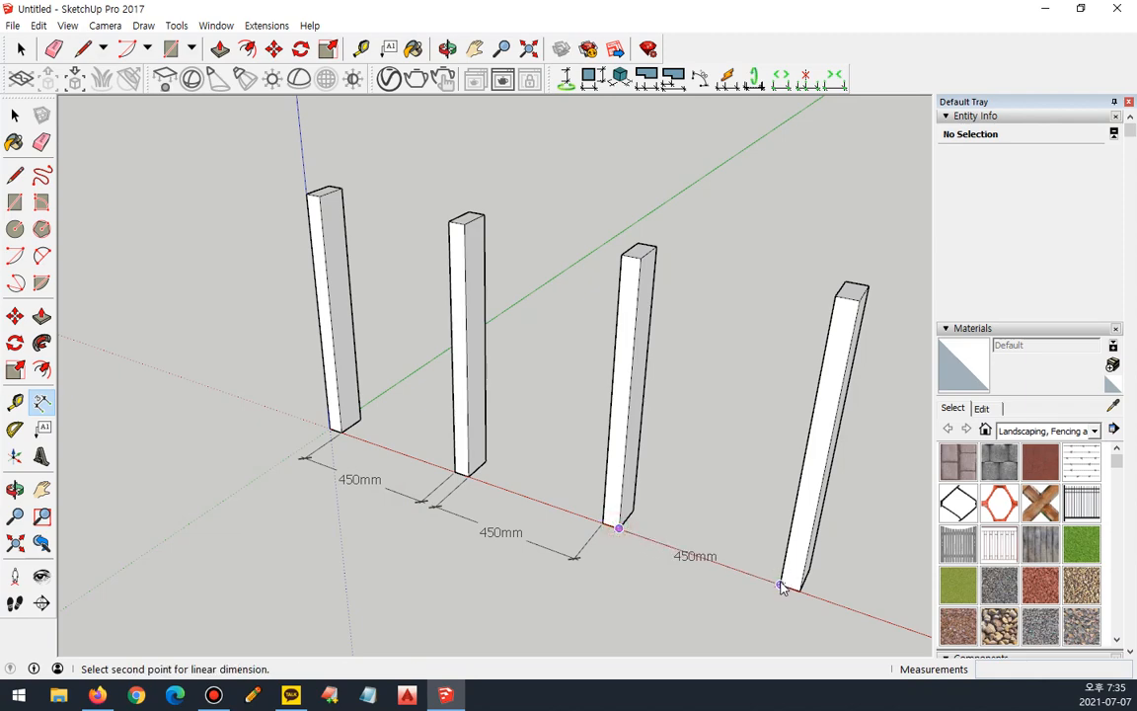
{"action": "left_click", "coordinate": [780, 584]}
{"action": "left_click", "coordinate": [574, 560]}
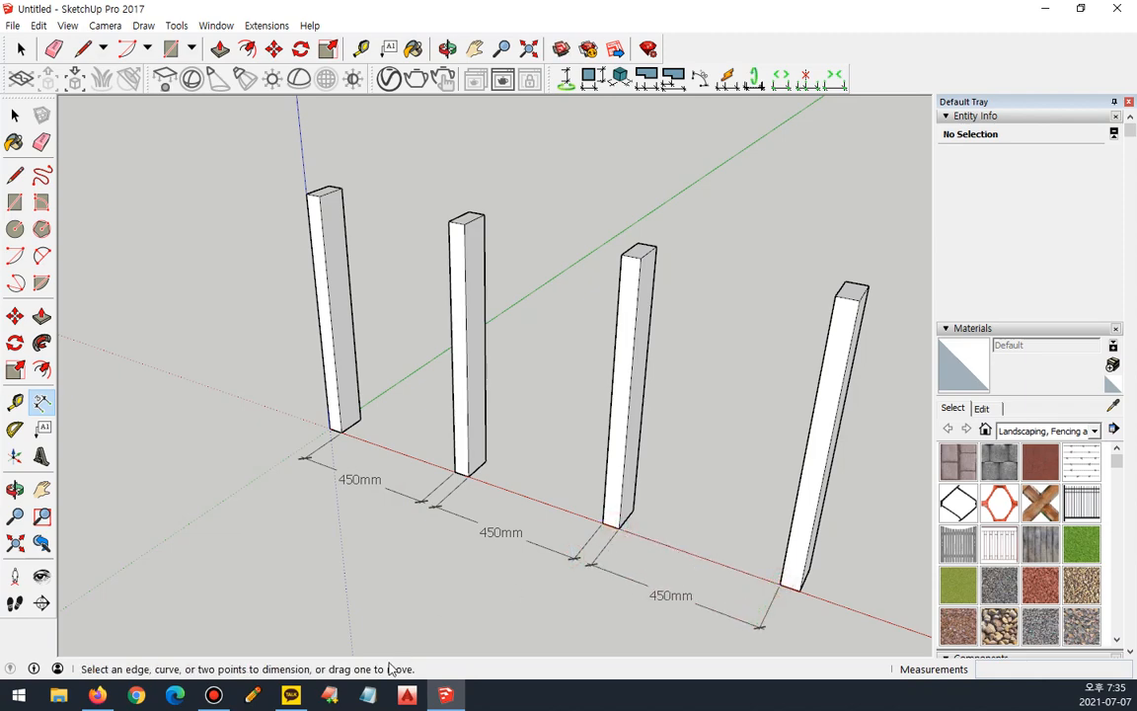
Draw a rectangle on the ground filling the gap between the first two posts, from front corner to opposite back corner
{"action": "middle_click_drag", "start_coordinate": [427, 474], "coordinate": [436, 519]}
{"action": "scroll", "coordinate": [363, 459], "scroll_direction": "up", "scroll_amount": 5}
{"action": "middle_click_drag", "start_coordinate": [363, 459], "coordinate": [336, 516]}
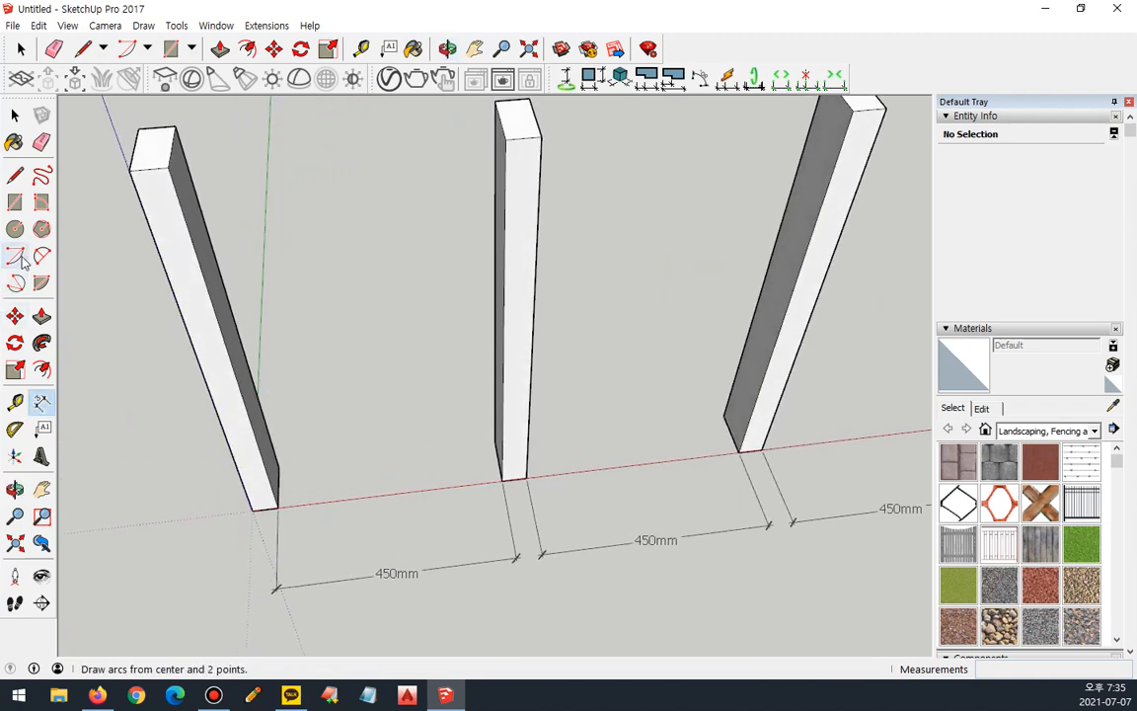
{"action": "left_click", "coordinate": [15, 201]}
{"action": "scroll", "coordinate": [252, 469], "scroll_direction": "up", "scroll_amount": 4}
{"action": "left_click", "coordinate": [286, 518]}
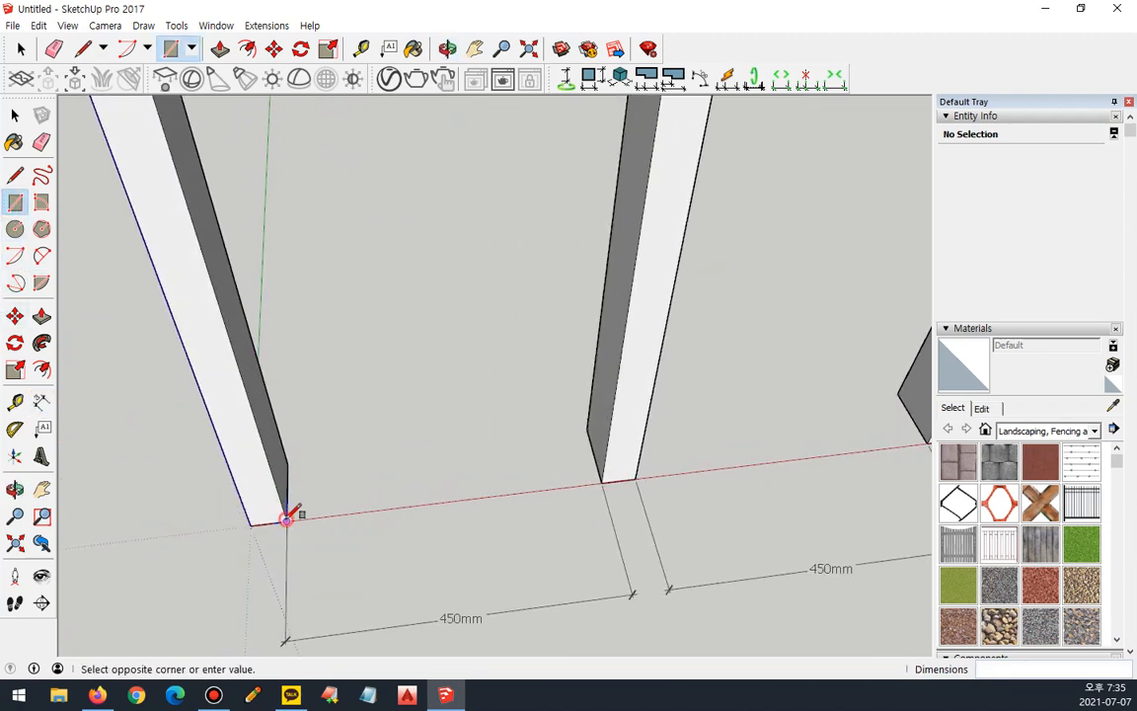
{"action": "left_click", "coordinate": [590, 427]}
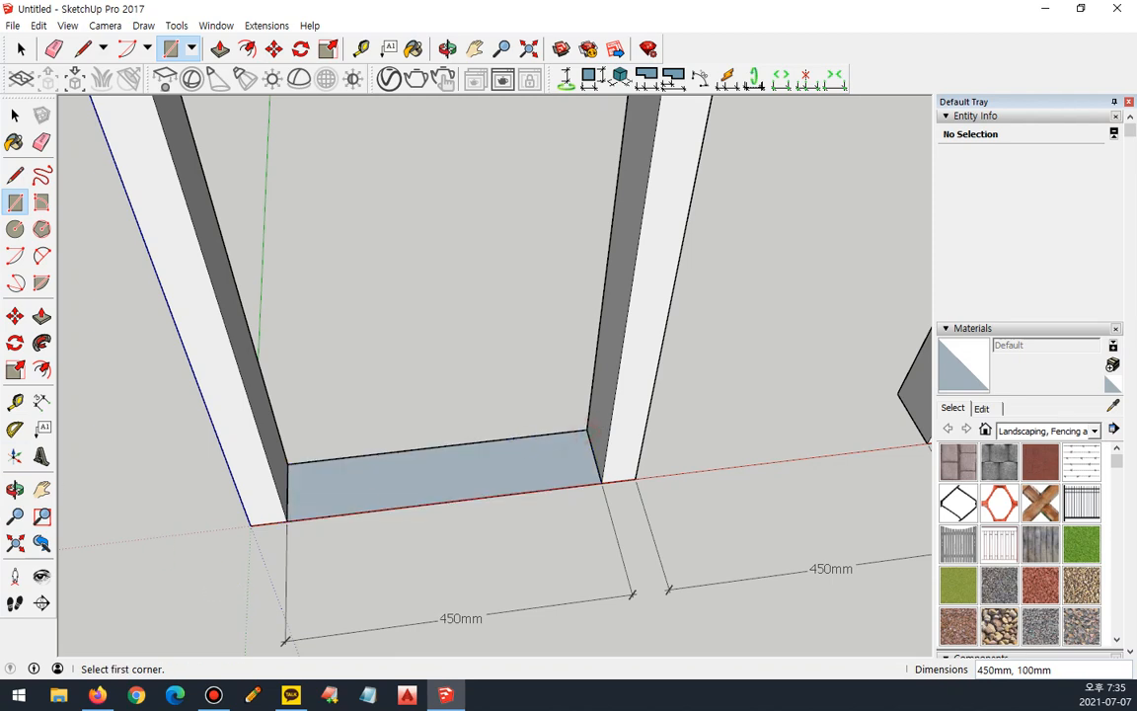
Push/Pull the rectangle between the first two posts up 50 mm to form a bottom rail
{"action": "left_click", "coordinate": [42, 315]}
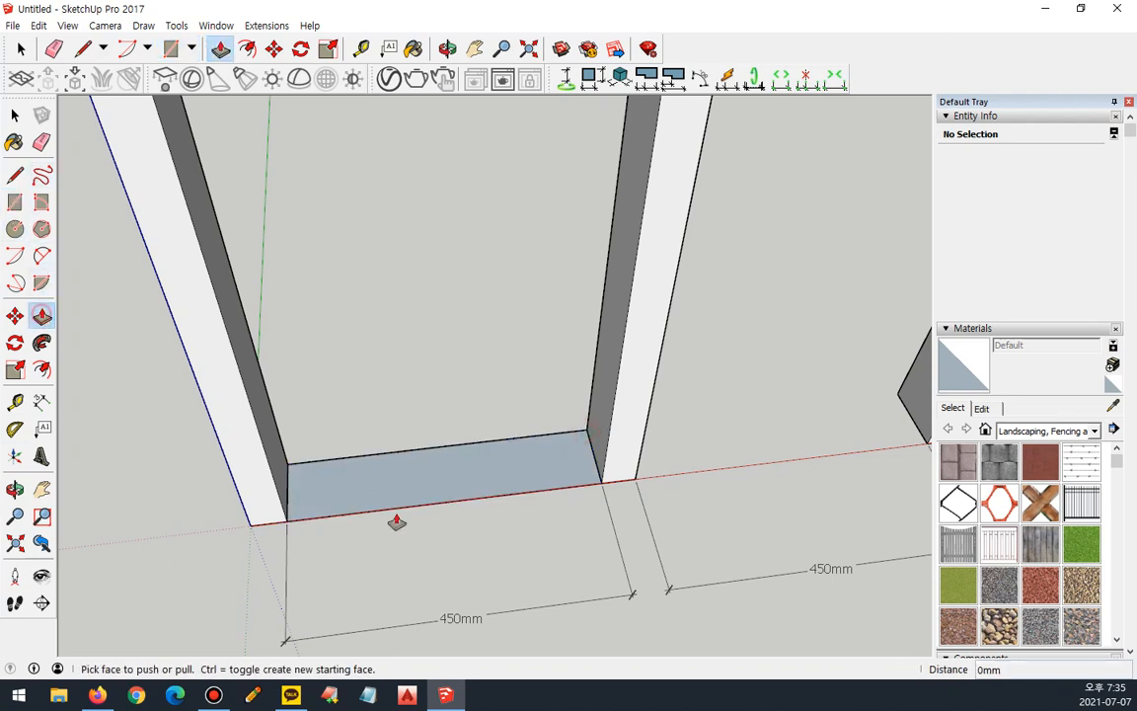
{"action": "left_click", "coordinate": [406, 489]}
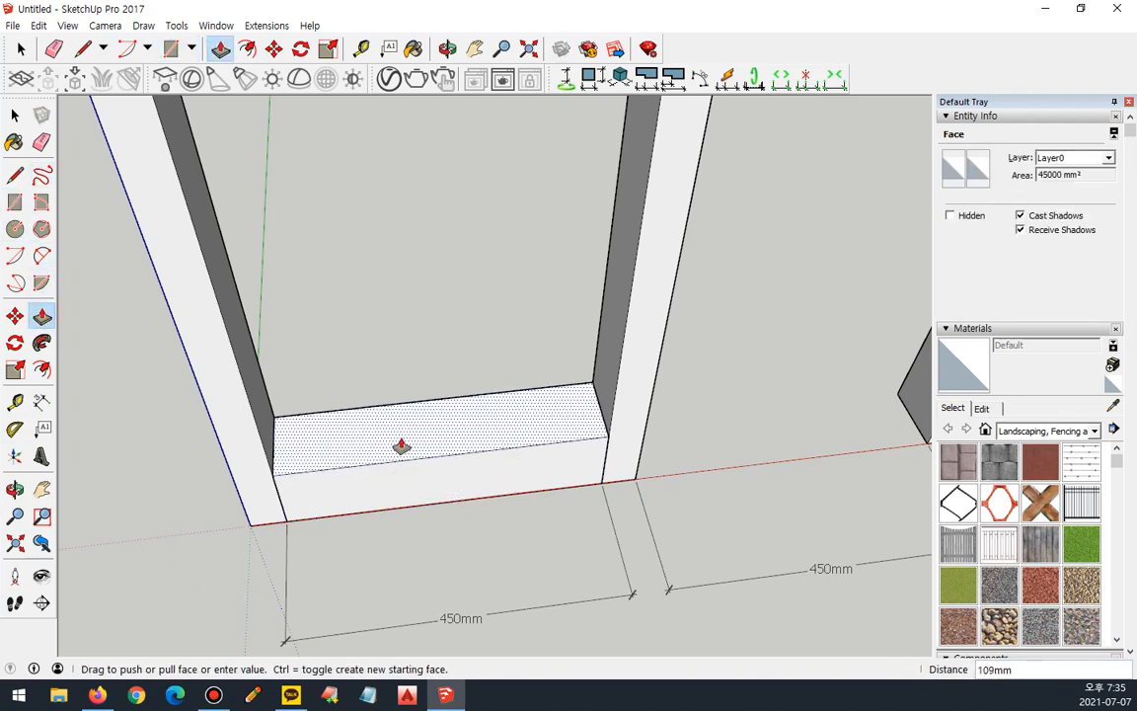
{"action": "left_click", "coordinate": [401, 446]}
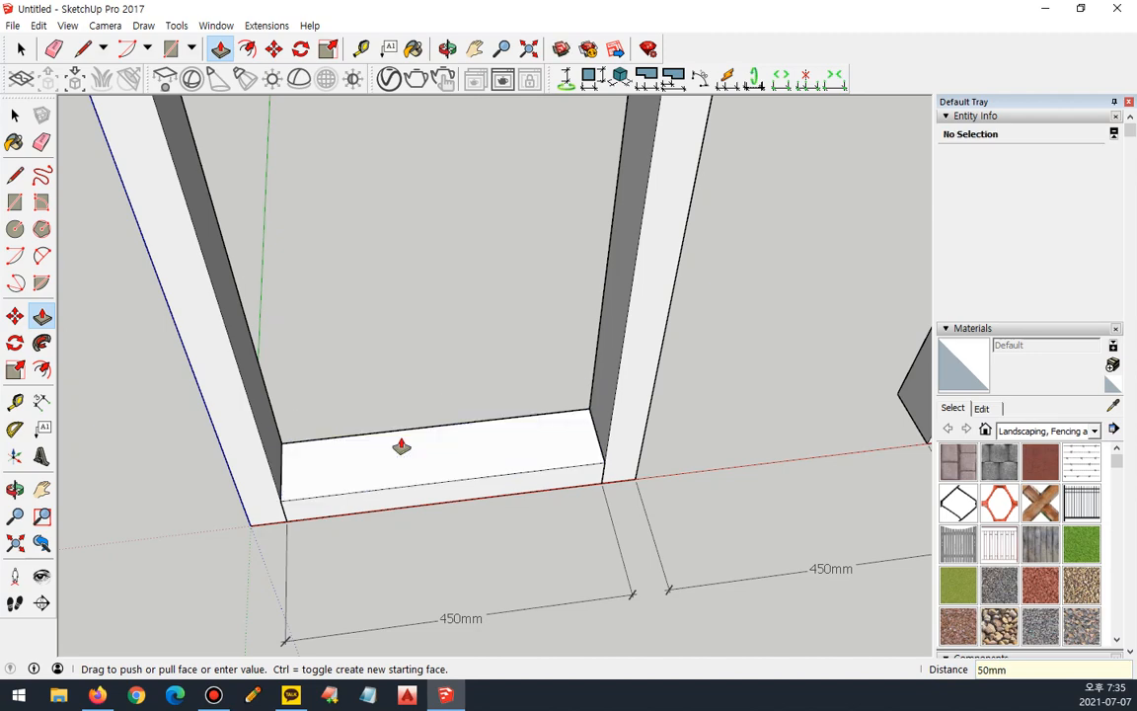
Turn the whole bottom rail between the first two posts into a component with the default settings
{"action": "key", "text": "space"}
{"action": "triple_click", "coordinate": [399, 441]}
{"action": "right_click", "coordinate": [399, 440]}
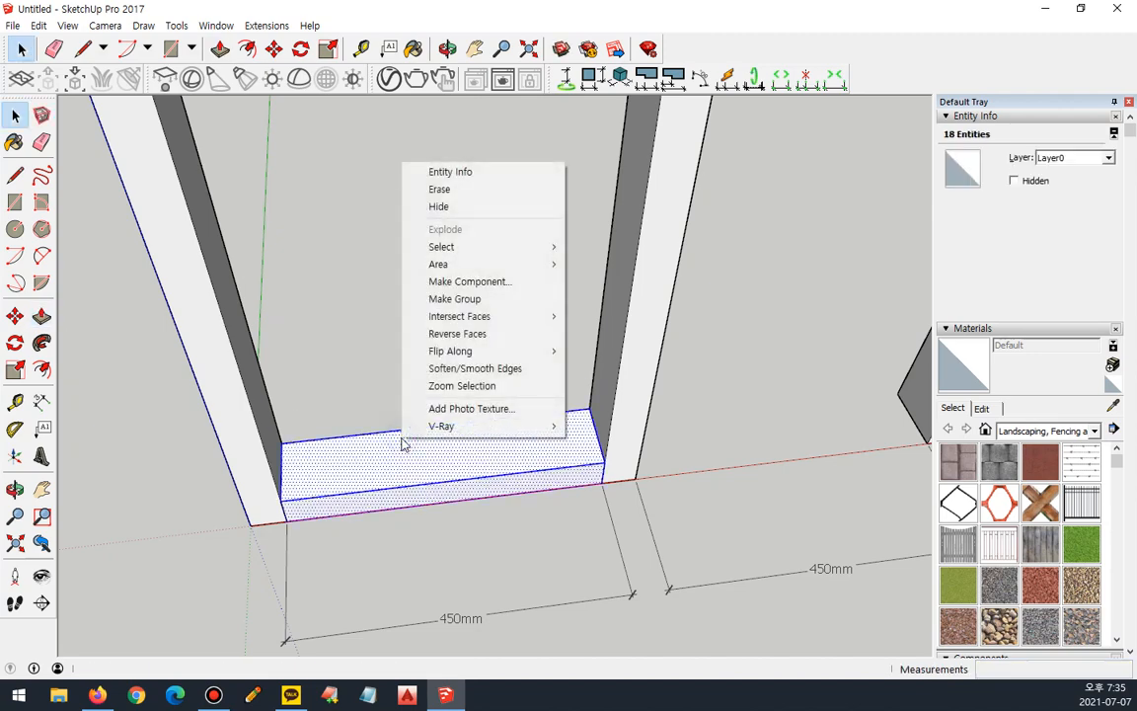
{"action": "left_click", "coordinate": [469, 283]}
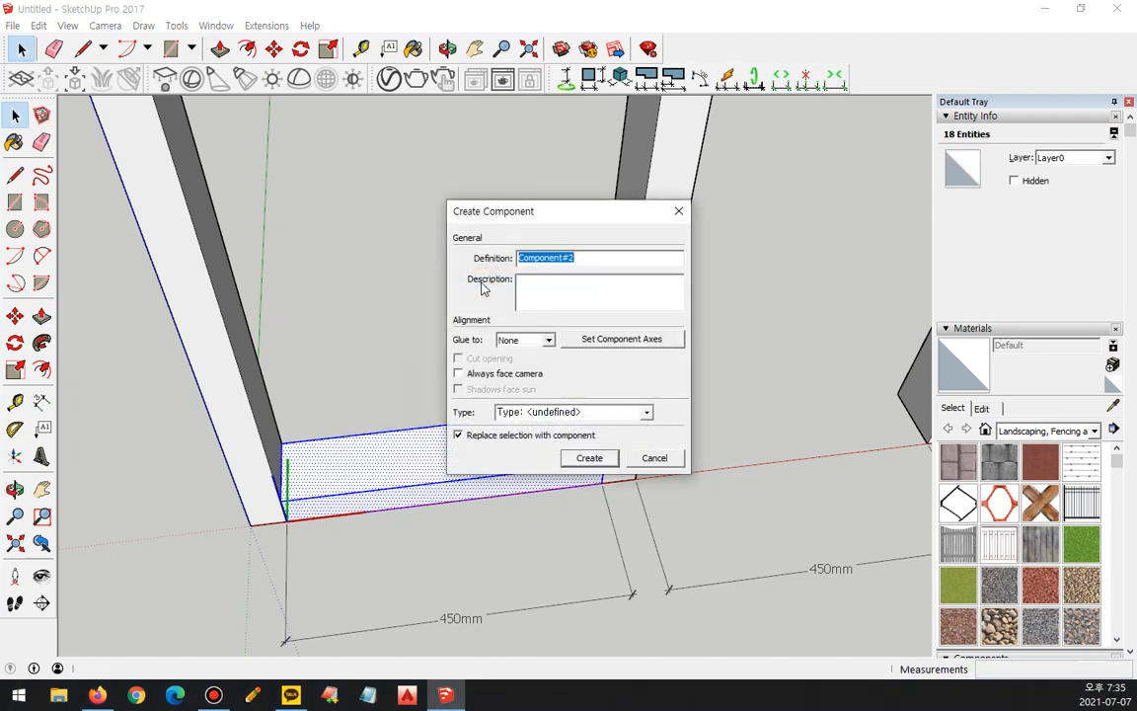
{"action": "left_click", "coordinate": [589, 460]}
Copy the rail component 750 mm straight up to the post tops and divide the distance by 2 to add a middle rail
{"action": "middle_click_drag", "start_coordinate": [343, 450], "coordinate": [195, 343]}
{"action": "scroll", "coordinate": [196, 342], "scroll_direction": "down", "scroll_amount": 2}
{"action": "middle_click_drag", "start_coordinate": [347, 250], "coordinate": [430, 437], "text": "shift"}
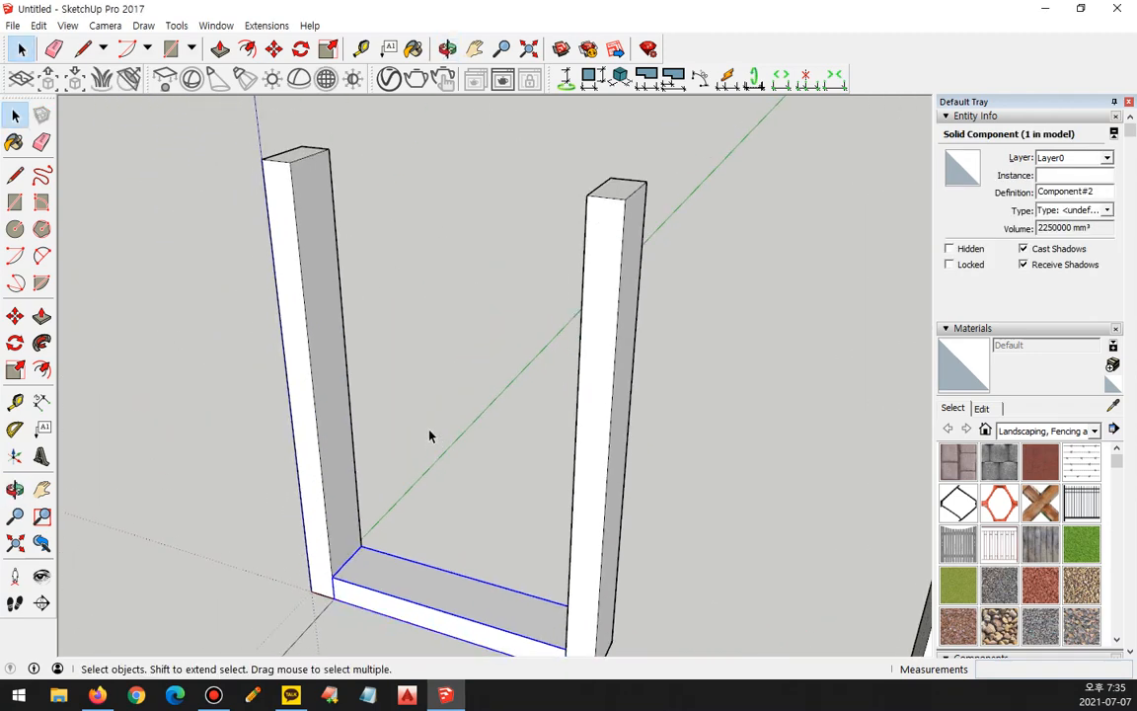
{"action": "left_click", "coordinate": [14, 314]}
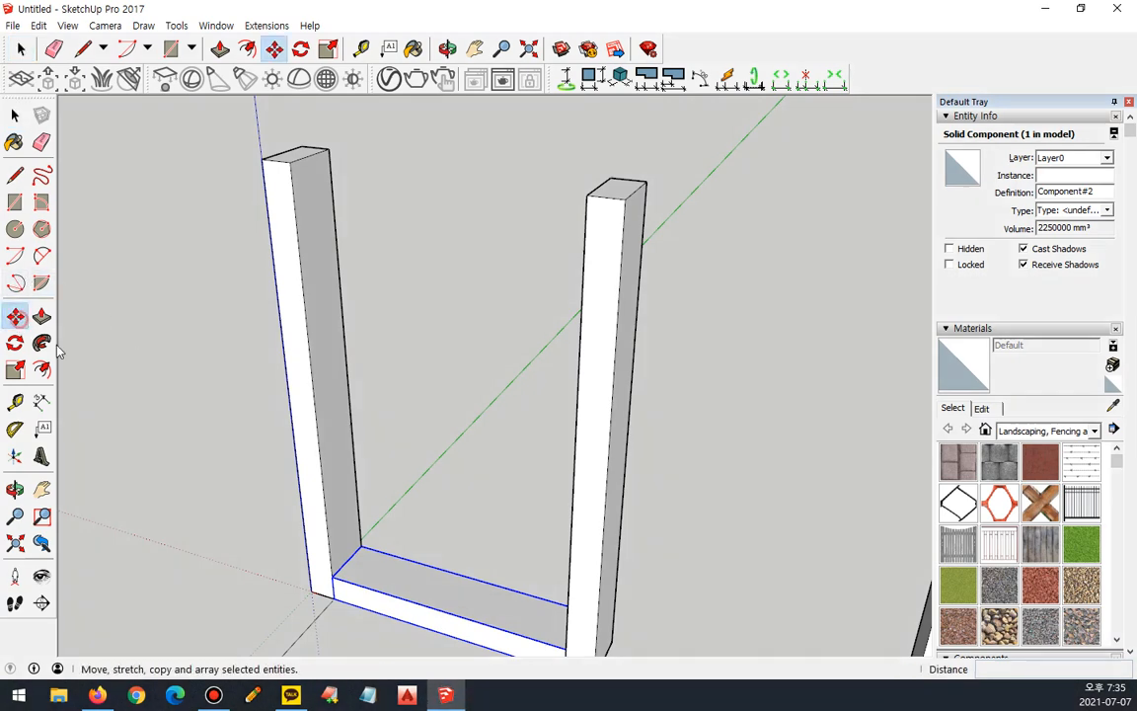
{"action": "left_click", "coordinate": [337, 577]}
{"action": "key", "text": "ctrl"}
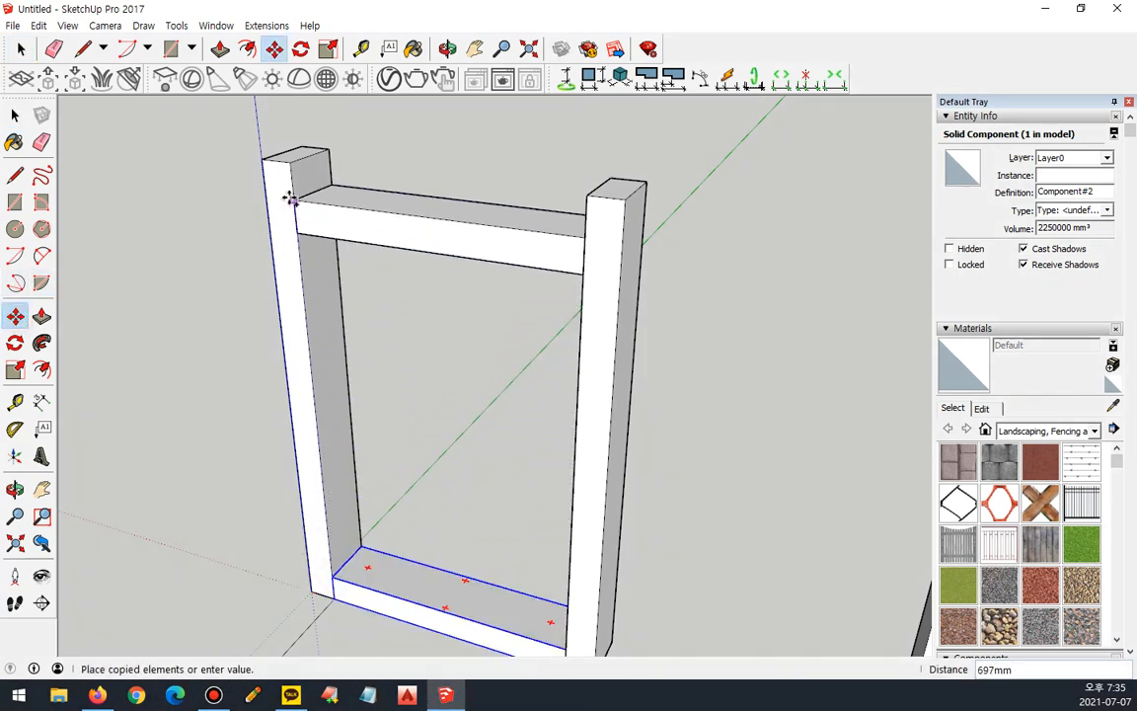
{"action": "left_click", "coordinate": [283, 165]}
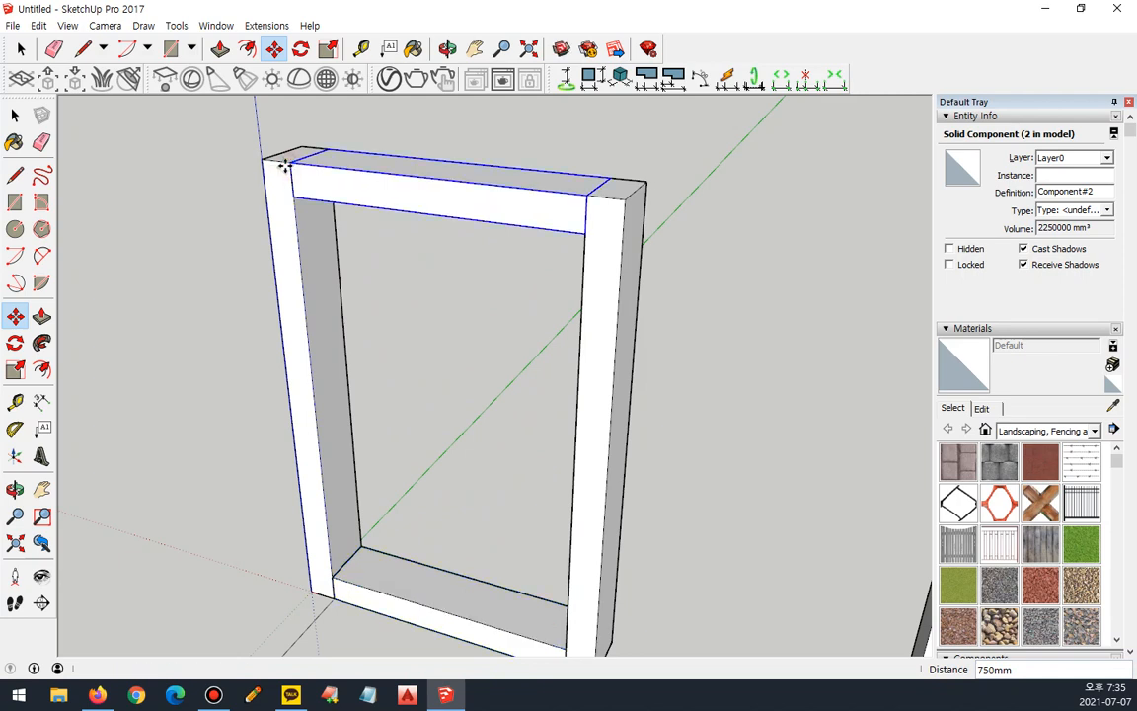
{"action": "type", "text": "/2"}
{"action": "key", "text": "Return"}
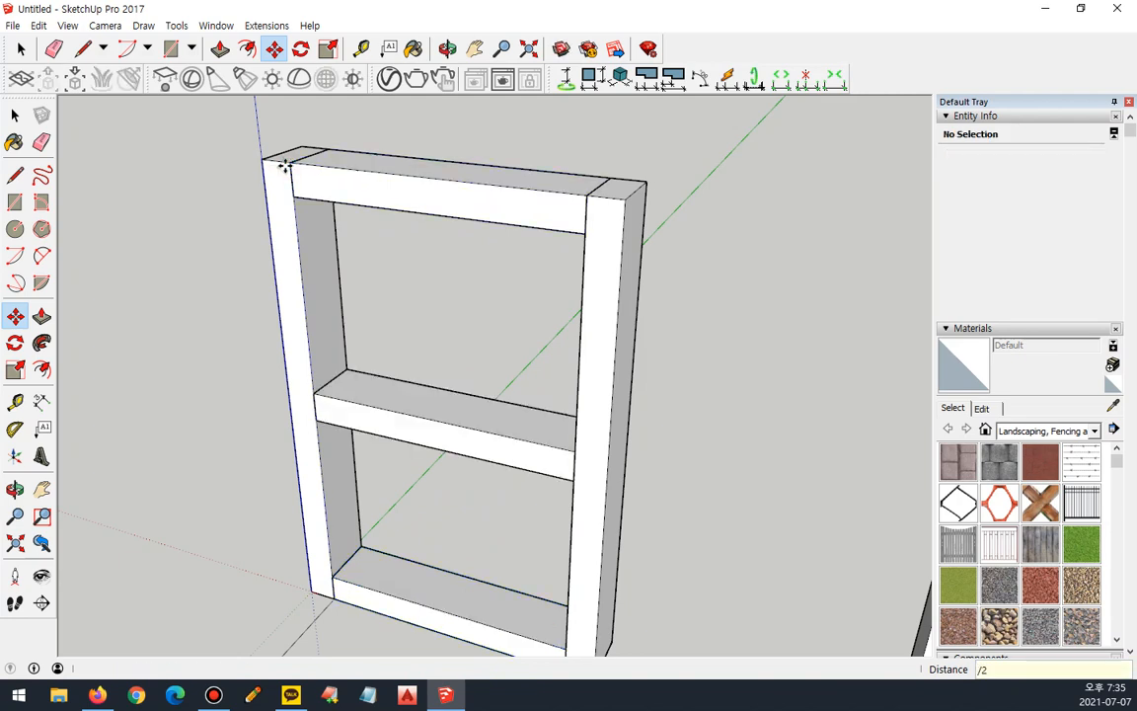
Dimension the two clear vertical gaps between the rails, placing both dimensions outside the first post
{"action": "left_click", "coordinate": [42, 401]}
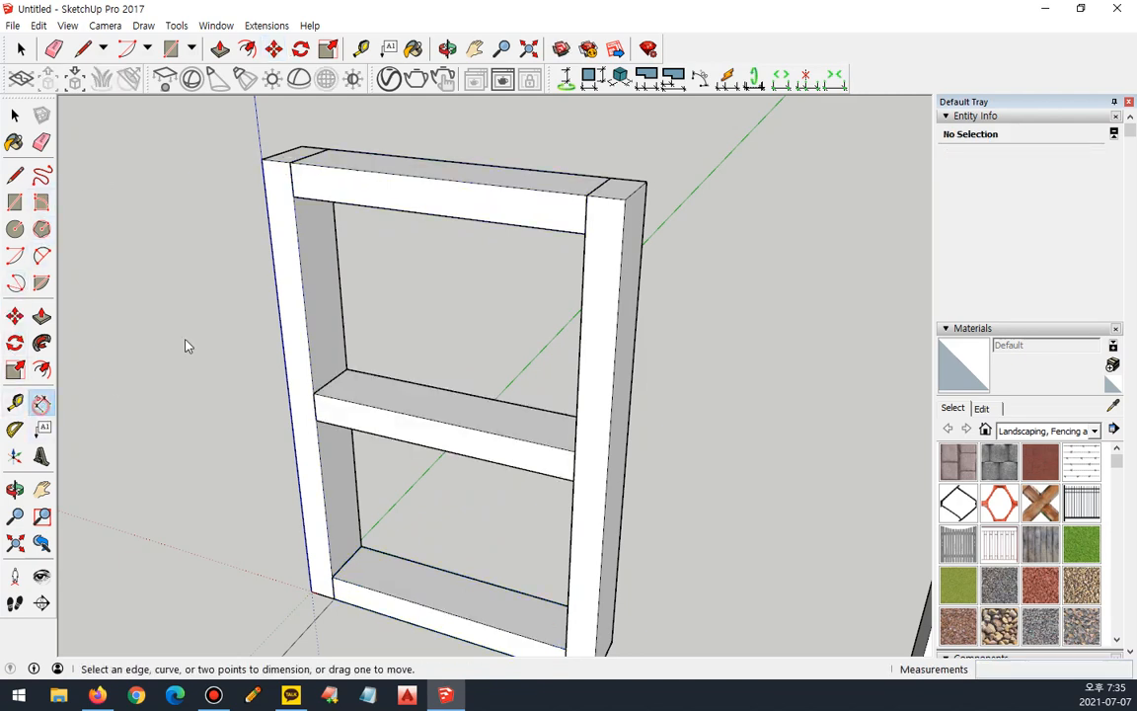
{"action": "left_click", "coordinate": [292, 196]}
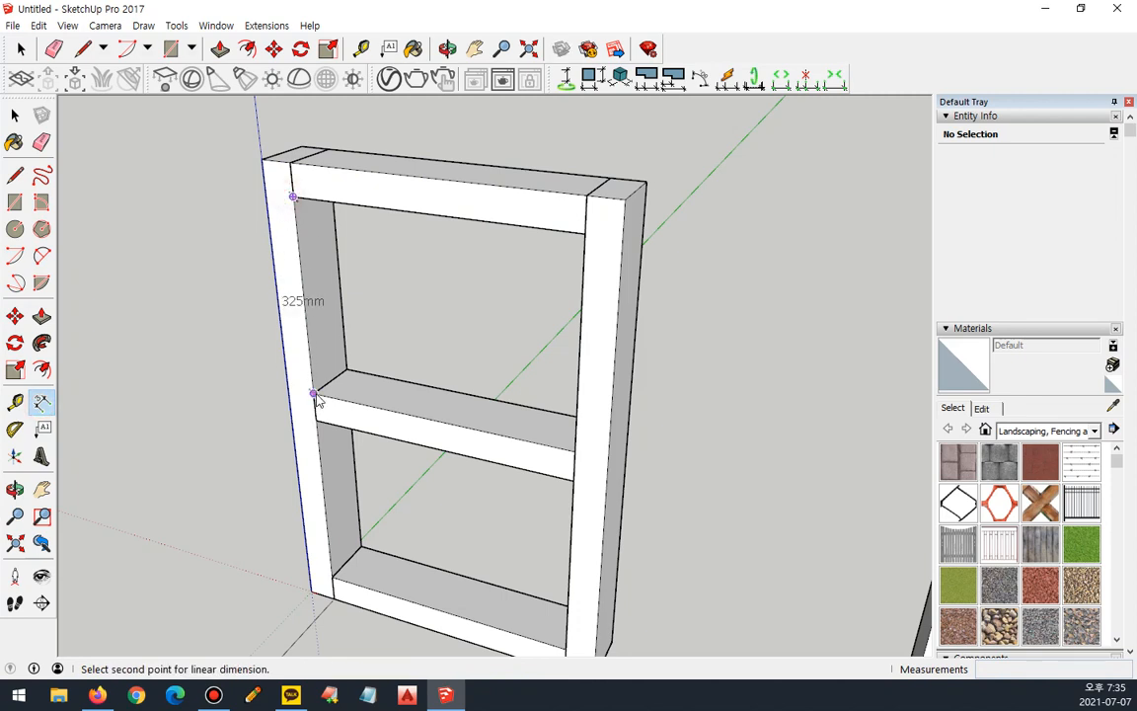
{"action": "left_click", "coordinate": [313, 393]}
{"action": "left_click", "coordinate": [228, 328]}
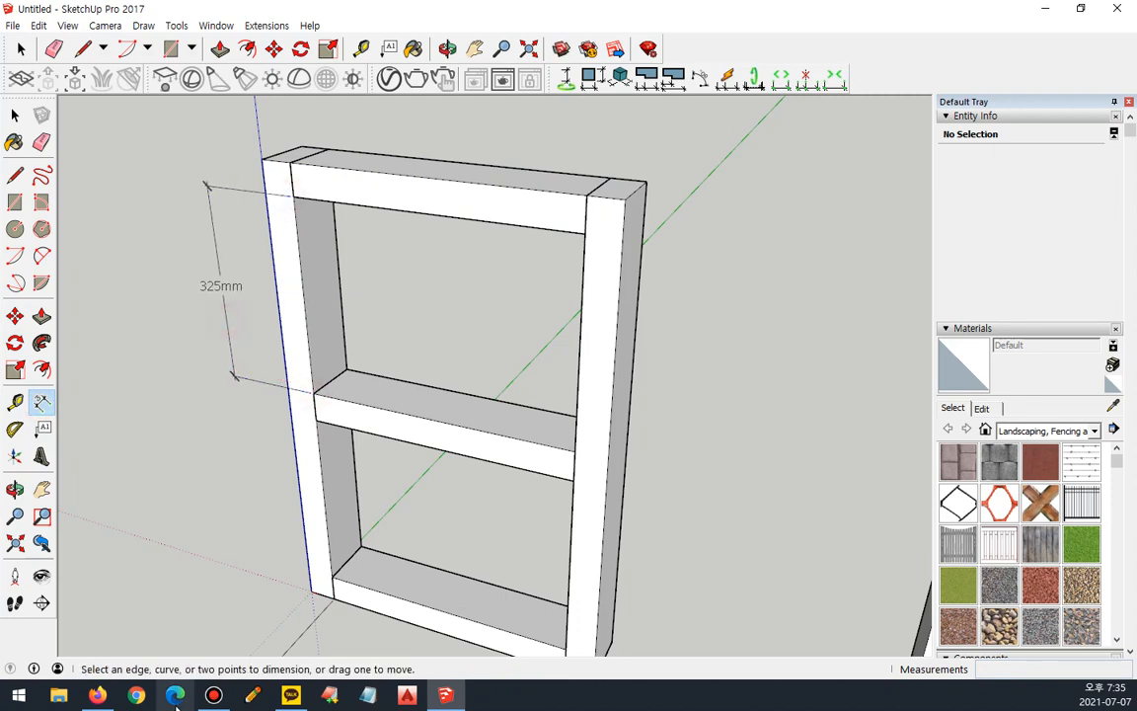
{"action": "left_click", "coordinate": [315, 421]}
{"action": "left_click", "coordinate": [331, 576]}
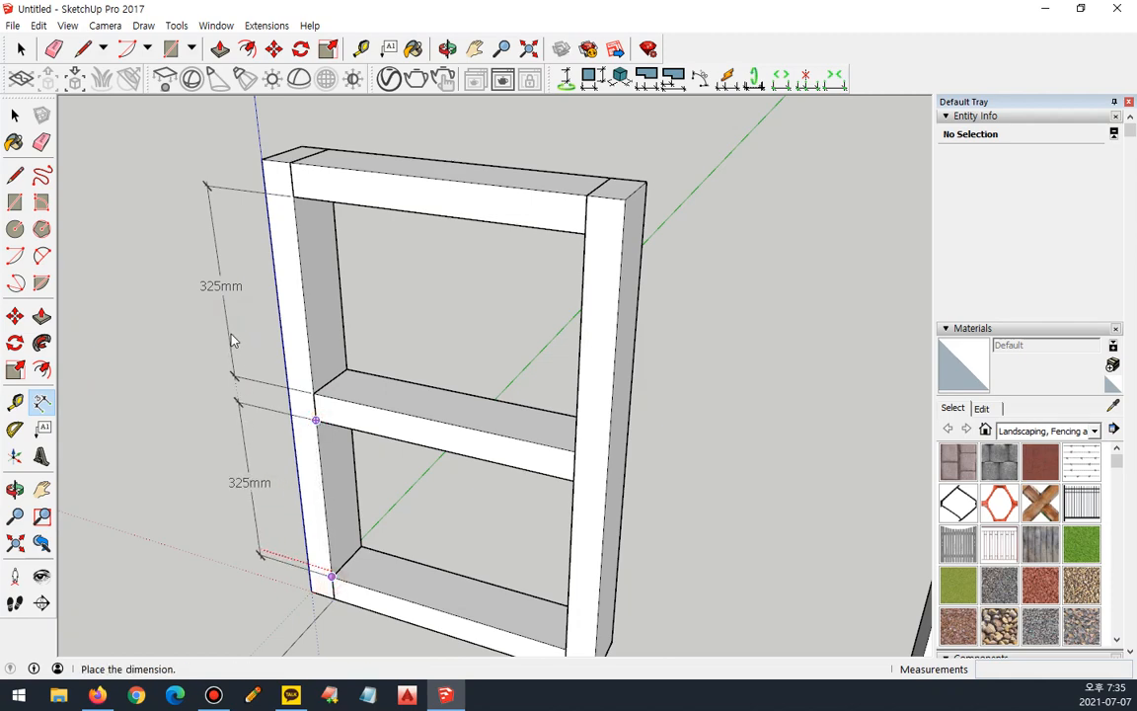
{"action": "left_click", "coordinate": [248, 469]}
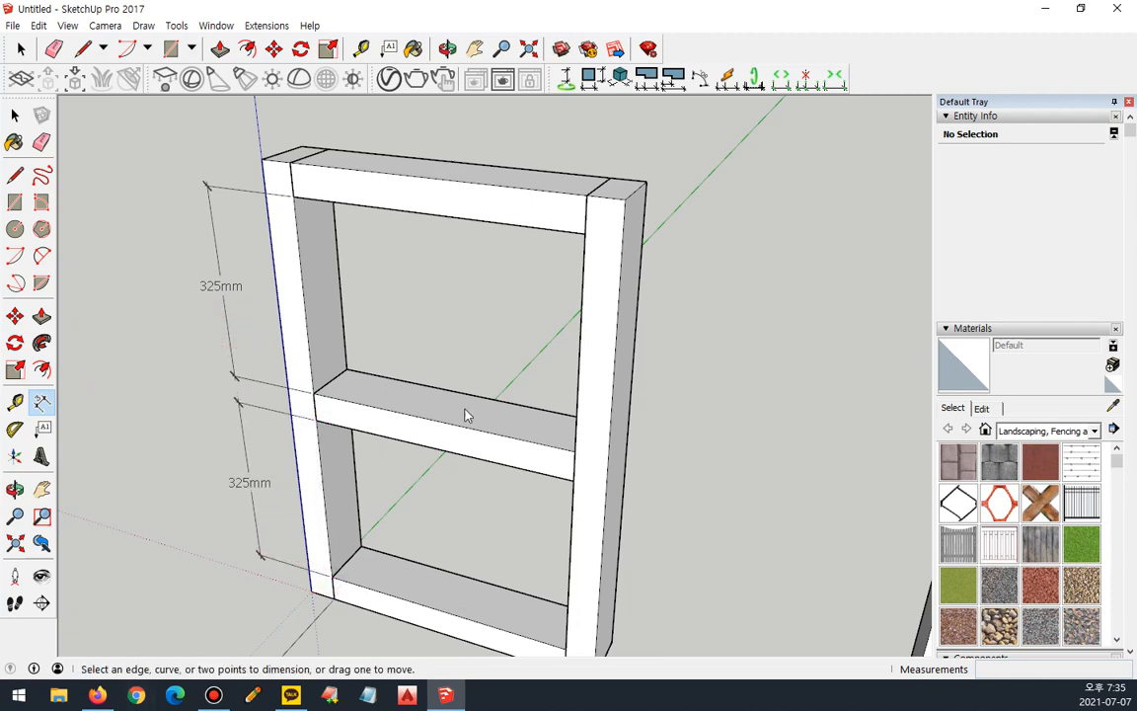
Copy the three rails 500 mm along the red axis into the second bay and repeat the copy 3 times
{"action": "scroll", "coordinate": [465, 407], "scroll_direction": "down", "scroll_amount": 4}
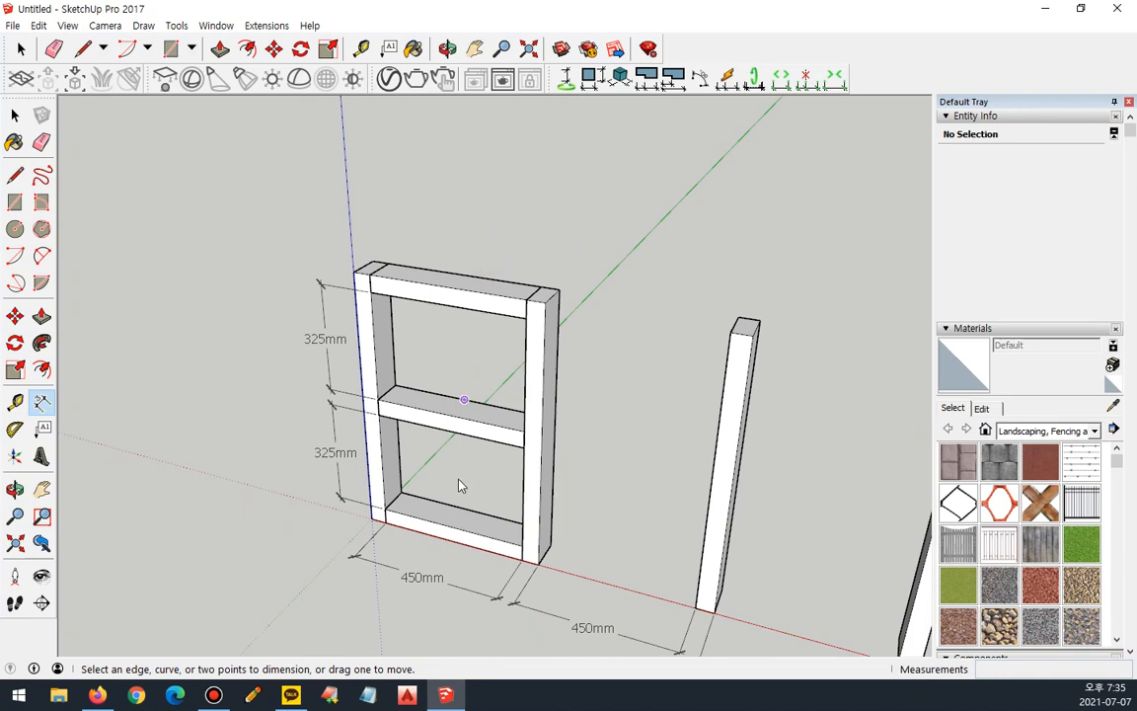
{"action": "key", "text": "space"}
{"action": "left_click_drag", "start_coordinate": [481, 217], "coordinate": [450, 555]}
{"action": "left_click", "coordinate": [15, 316]}
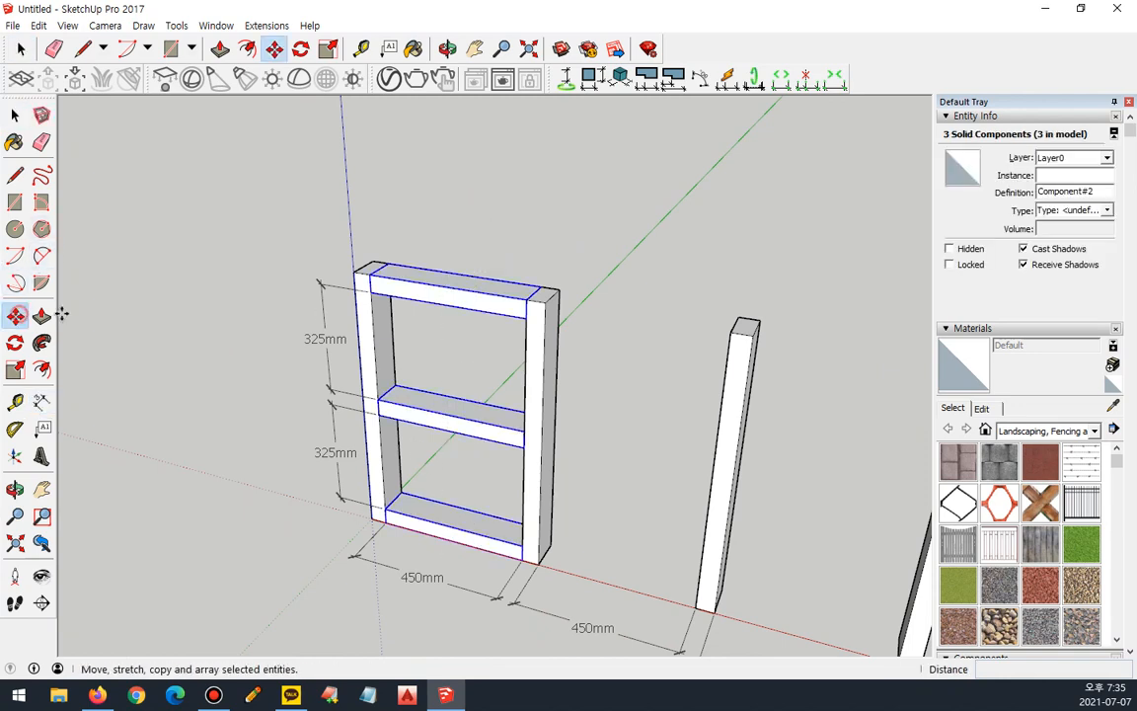
{"action": "key", "text": "ctrl"}
{"action": "left_click", "coordinate": [370, 279]}
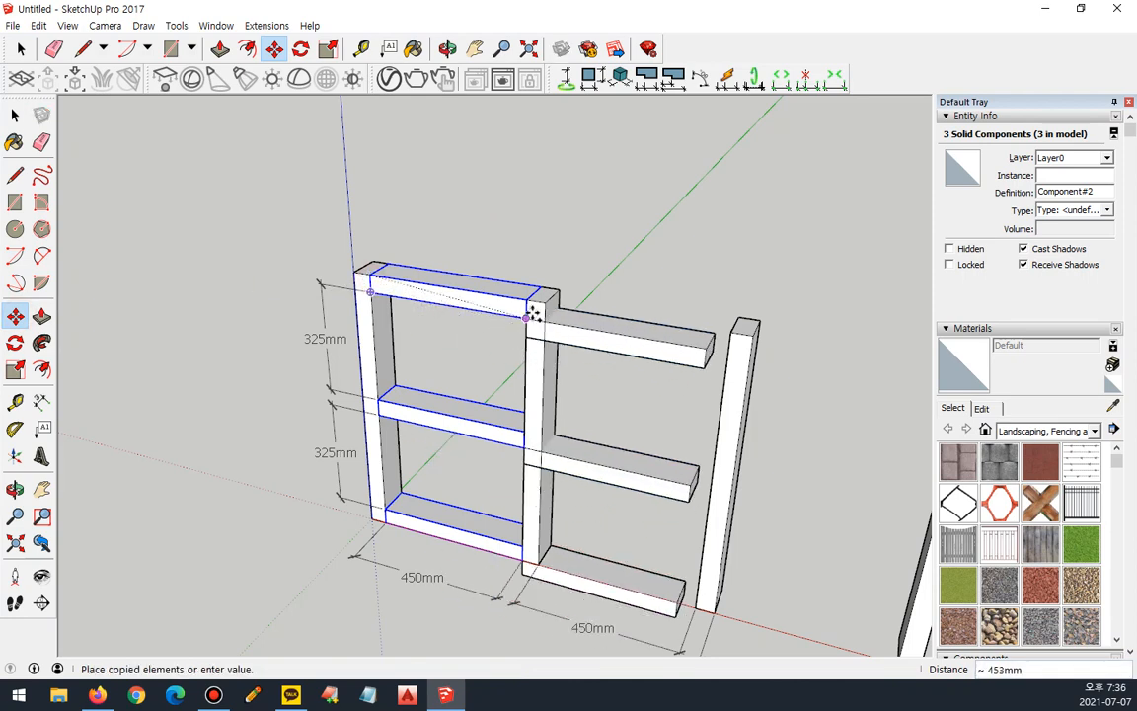
{"action": "left_click", "coordinate": [549, 300]}
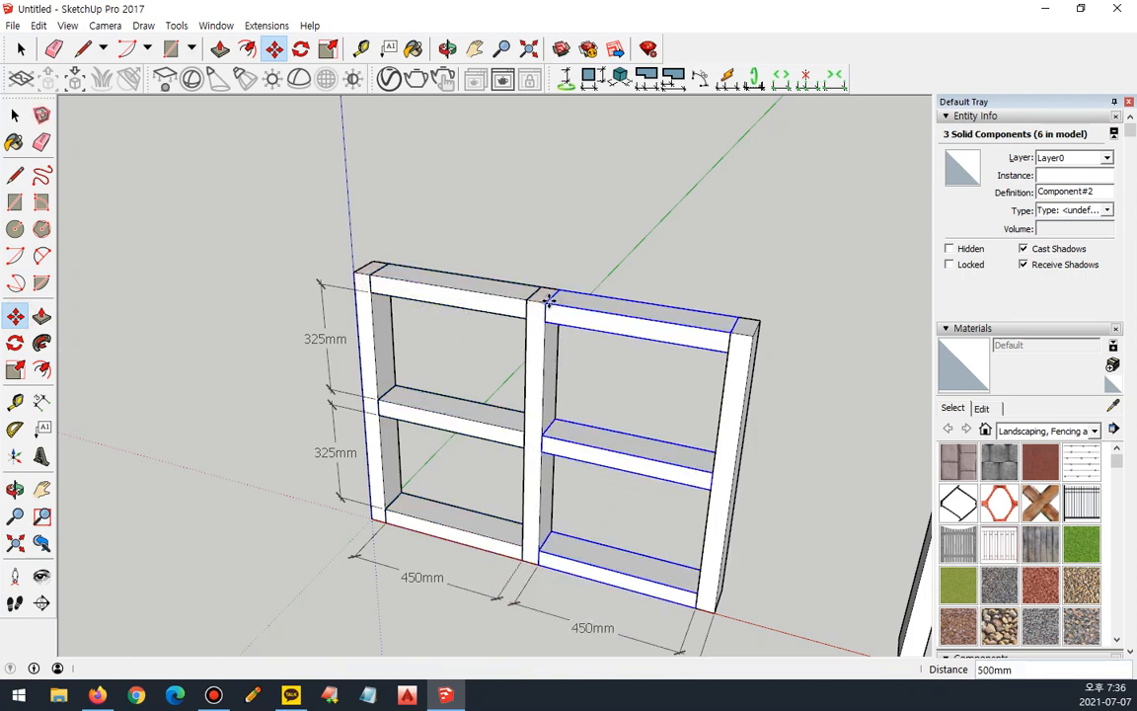
{"action": "type", "text": "*3"}
{"action": "key", "text": "Return"}
{"action": "middle_click_drag", "start_coordinate": [548, 299], "coordinate": [667, 370]}
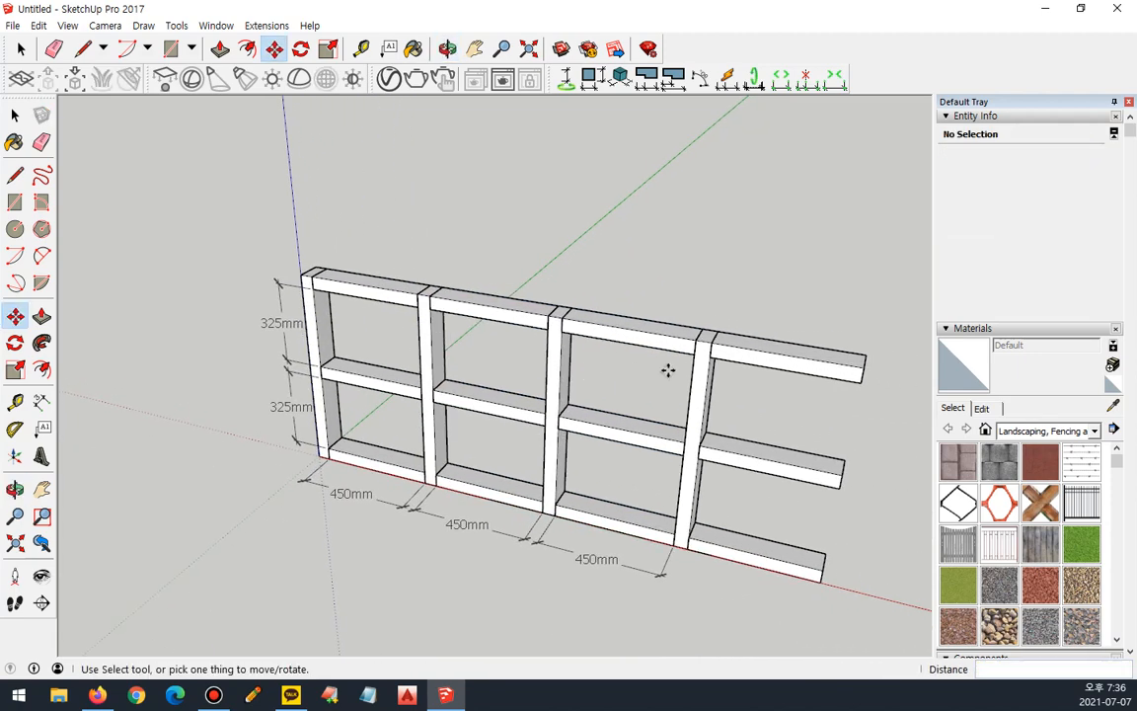
Delete the three surplus rails extending beyond the last post
{"action": "key", "text": "space"}
{"action": "left_click_drag", "start_coordinate": [848, 312], "coordinate": [773, 587]}
{"action": "key", "text": "Delete"}
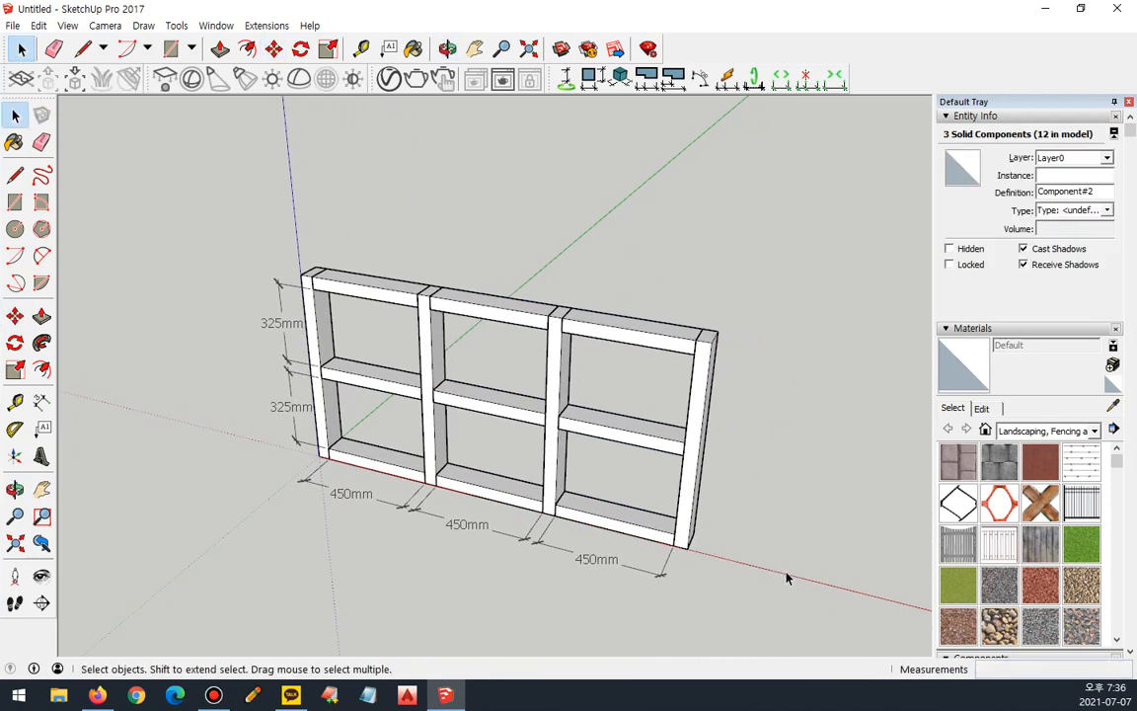
{"action": "scroll", "coordinate": [544, 480], "scroll_direction": "up", "scroll_amount": 1}
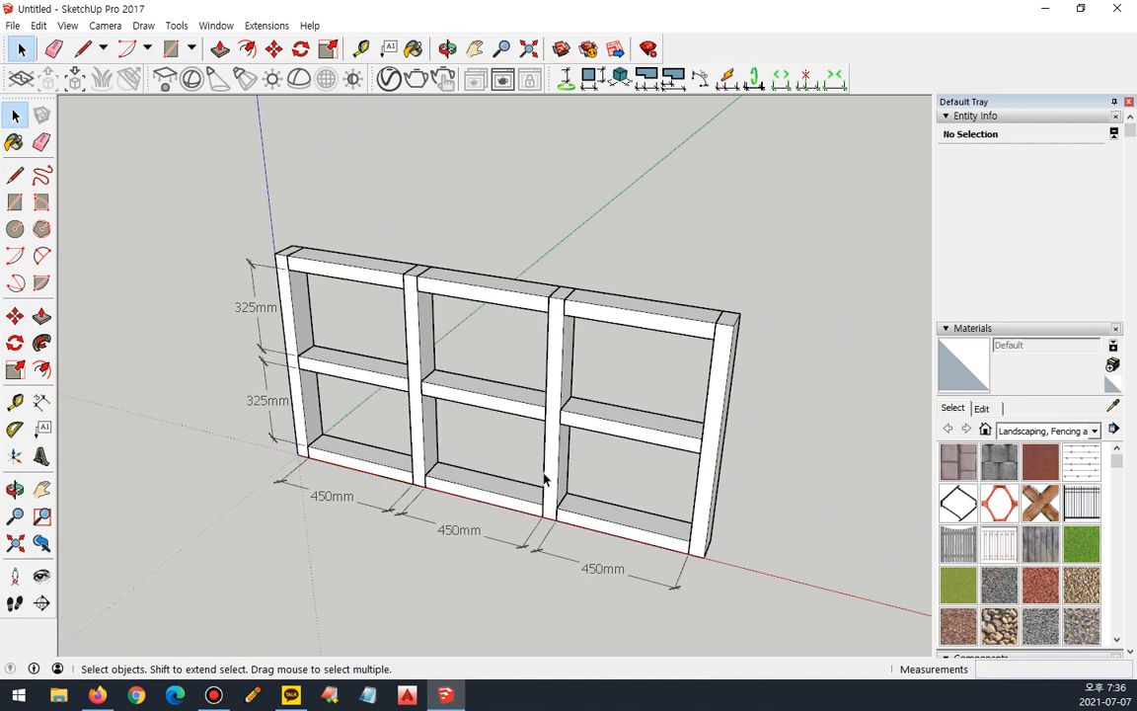
{"action": "left_click", "coordinate": [727, 388]}
{"action": "mouse_move", "coordinate": [763, 395]}
{"action": "left_mouse_down"}
{"action": "mouse_move", "coordinate": [404, 346]}
{"action": "mouse_move", "coordinate": [318, 294]}
{"action": "left_mouse_up"}
{"action": "left_click_drag", "start_coordinate": [727, 347], "coordinate": [747, 403]}
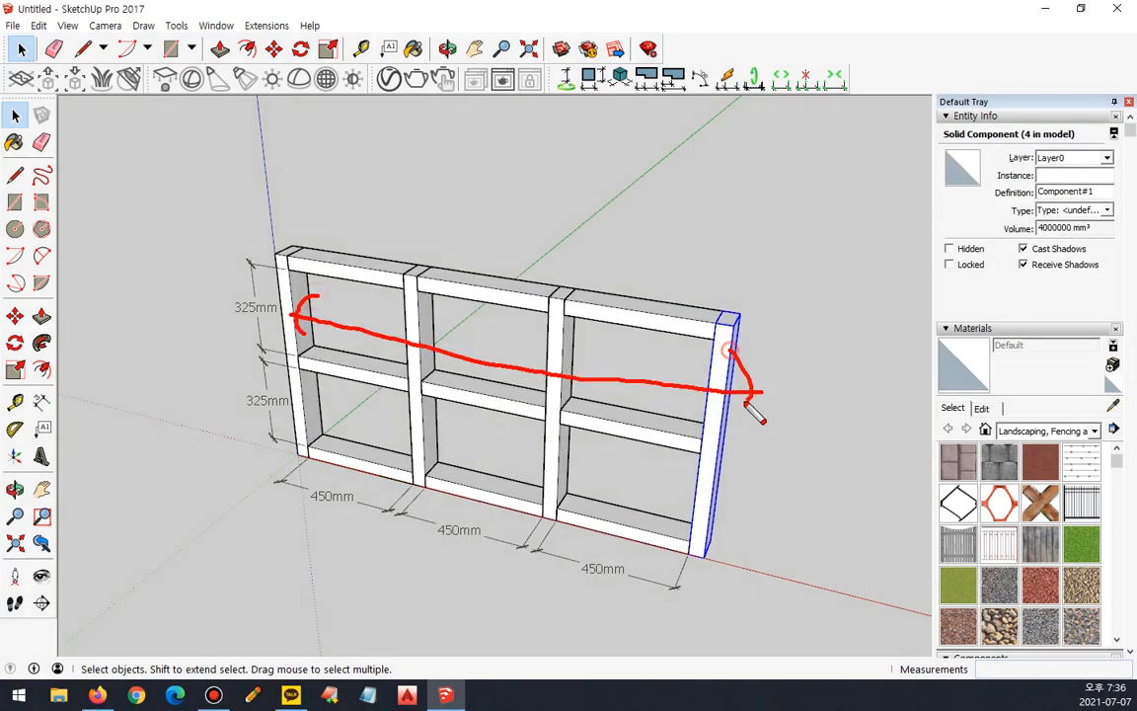
{"action": "mouse_move", "coordinate": [632, 513]}
{"action": "left_mouse_down"}
{"action": "mouse_move", "coordinate": [640, 310]}
{"action": "mouse_move", "coordinate": [489, 429]}
{"action": "mouse_move", "coordinate": [376, 341]}
{"action": "mouse_move", "coordinate": [393, 259]}
{"action": "left_mouse_up"}
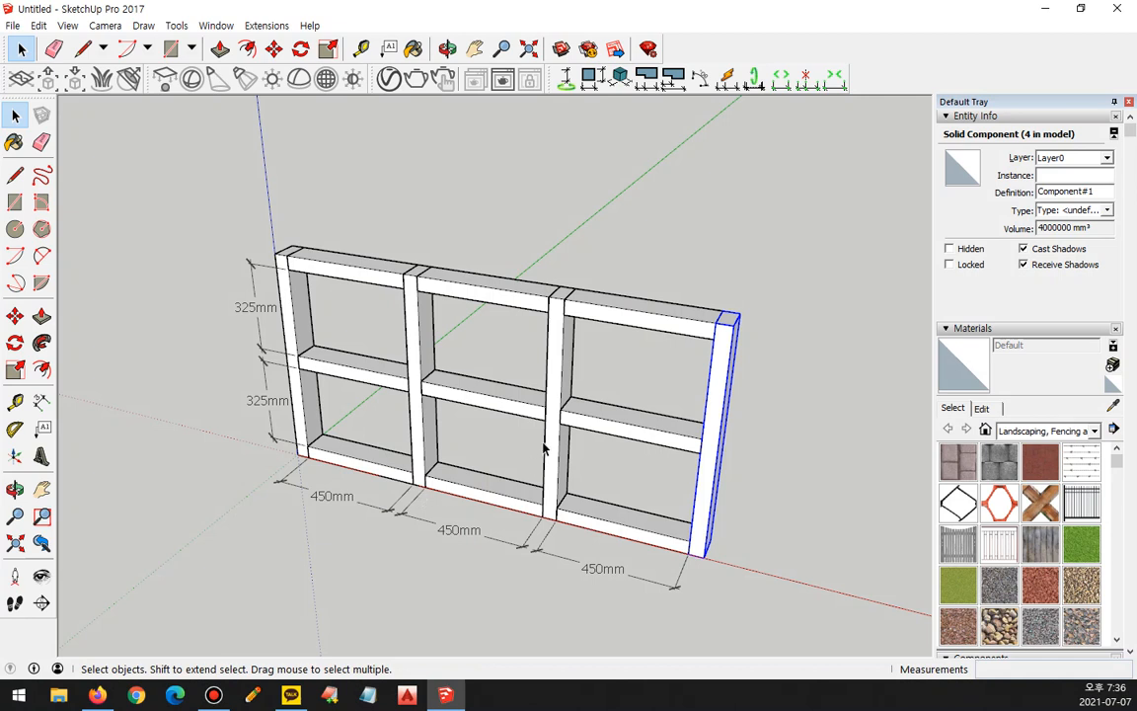
Delete the entire post-and-rail frame together with all its dimensions
{"action": "scroll", "coordinate": [543, 449], "scroll_direction": "up", "scroll_amount": 2}
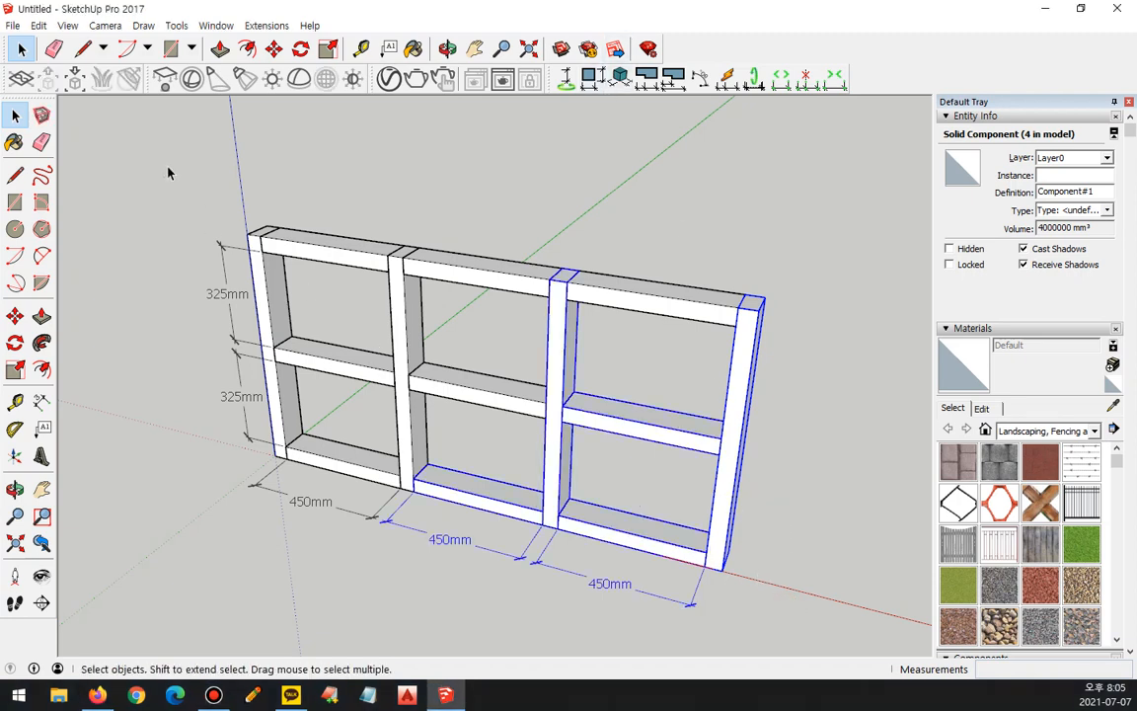
{"action": "left_click_drag", "start_coordinate": [168, 173], "coordinate": [765, 620]}
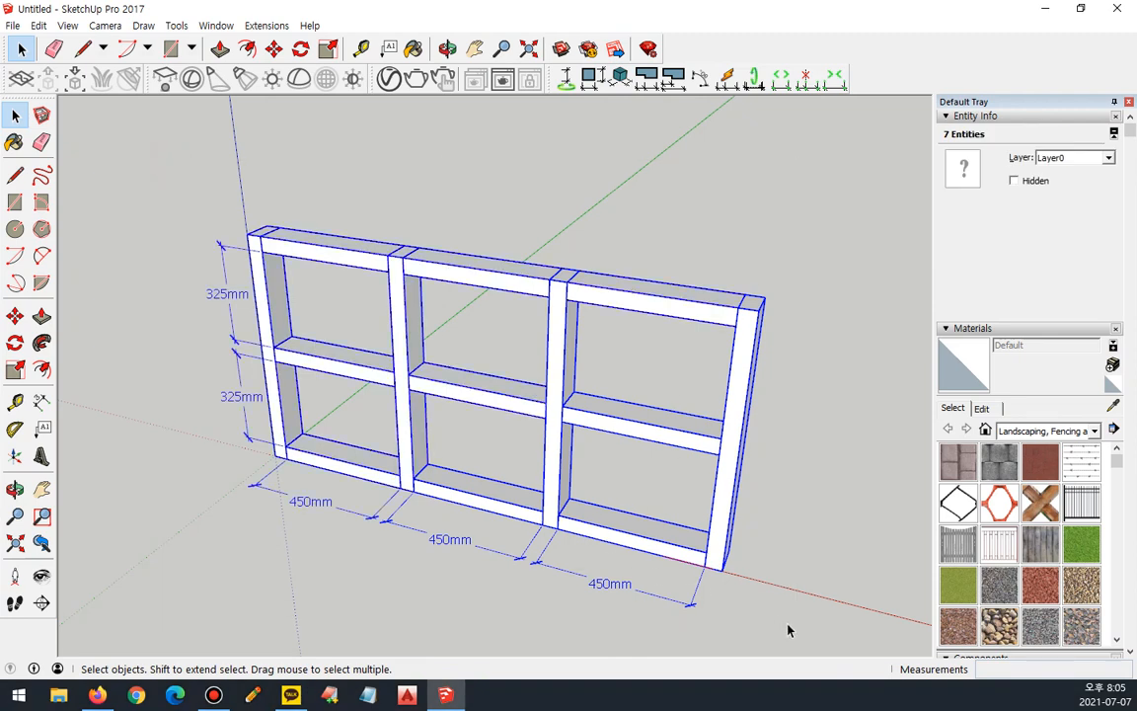
{"action": "key", "text": "Delete"}
Draw an 800 mm line from the origin along the red axis as the base of a stair profile
{"action": "middle_click_drag", "start_coordinate": [256, 477], "coordinate": [248, 381]}
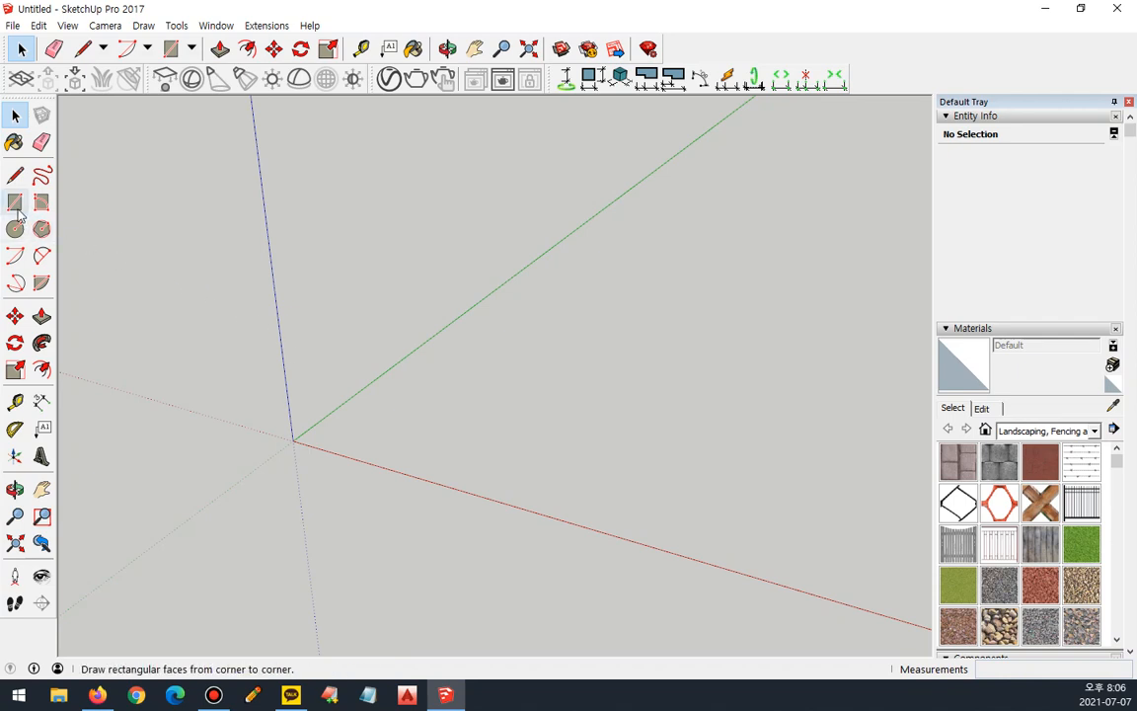
{"action": "left_click", "coordinate": [15, 176]}
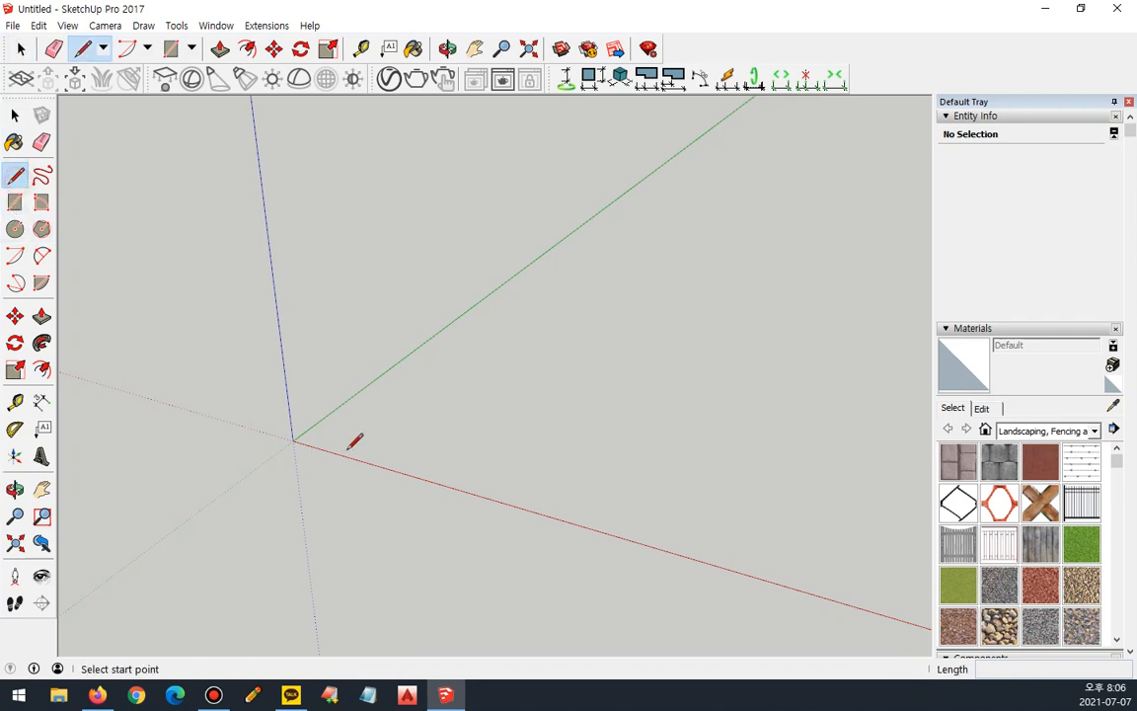
{"action": "left_click", "coordinate": [292, 440]}
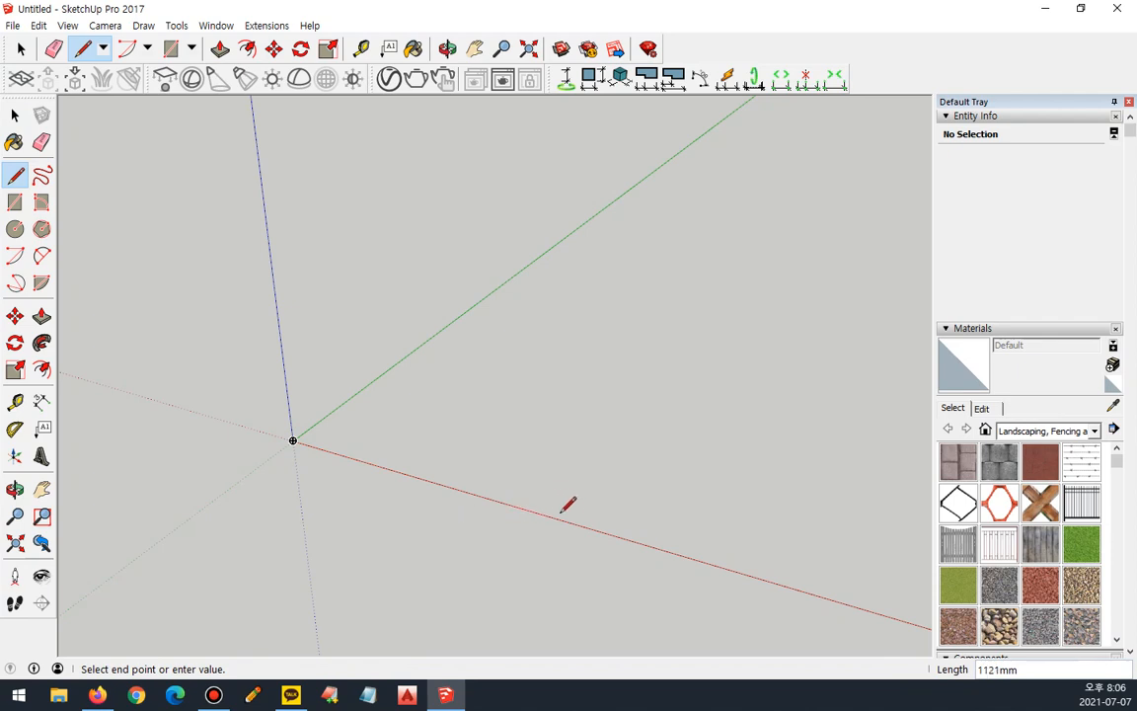
{"action": "type", "text": "800"}
{"action": "key", "text": "Return"}
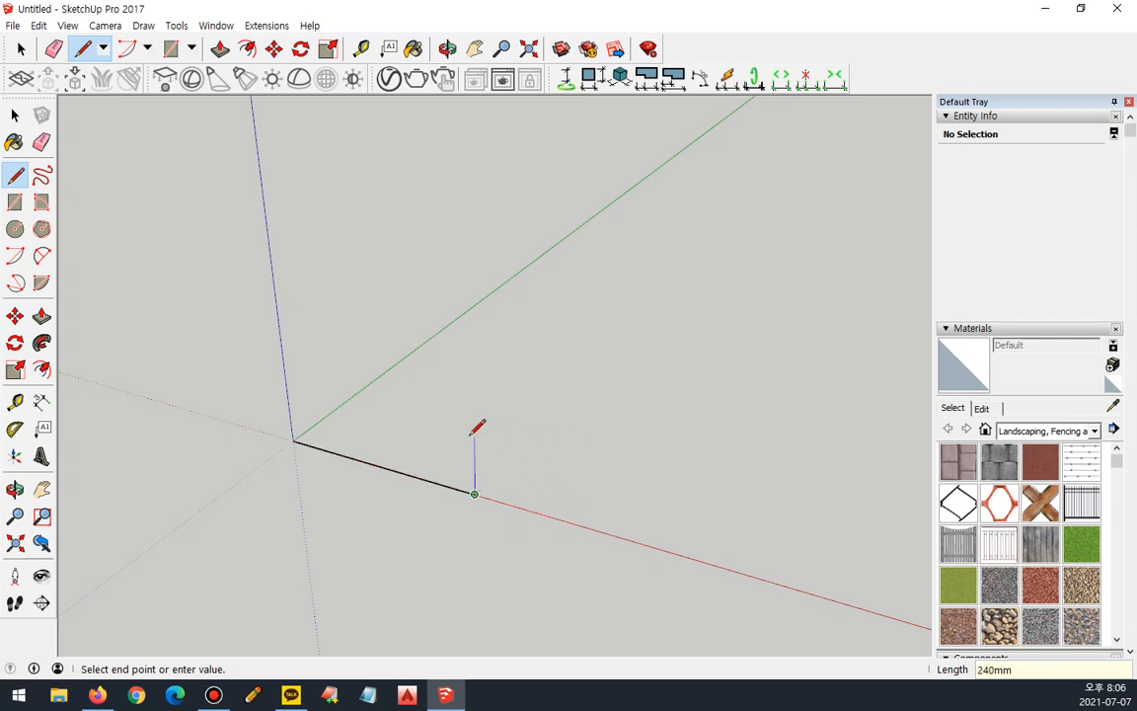
{"action": "type", "text": "200"}
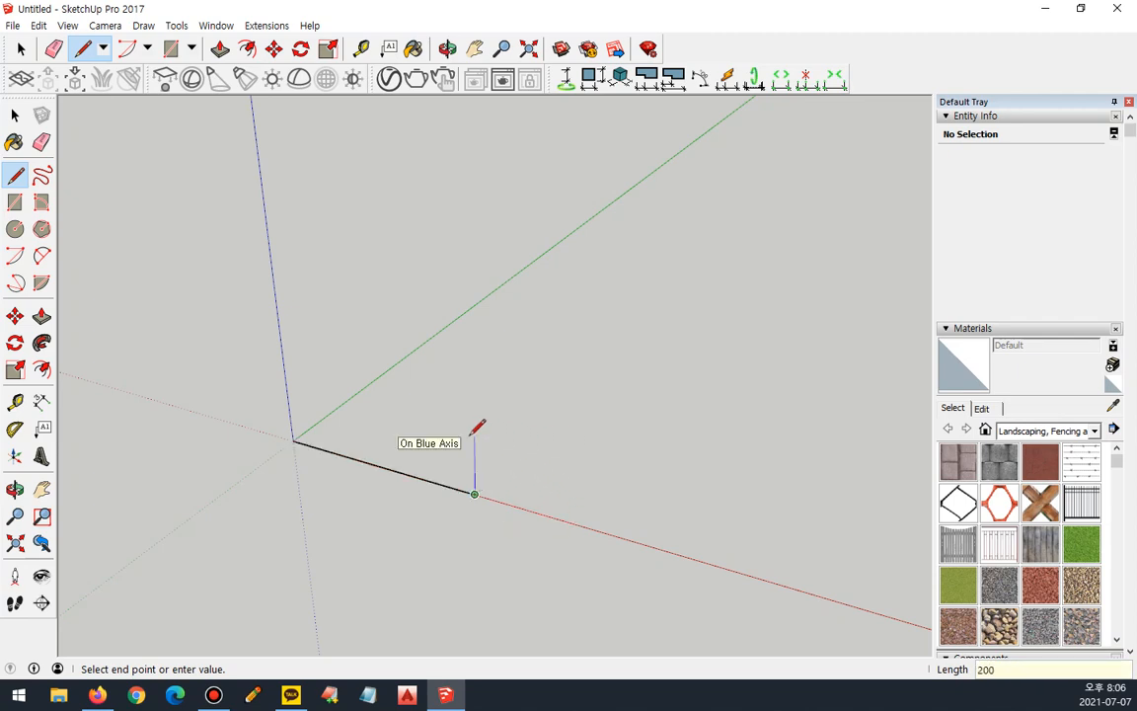
{"action": "key", "text": "Return"}
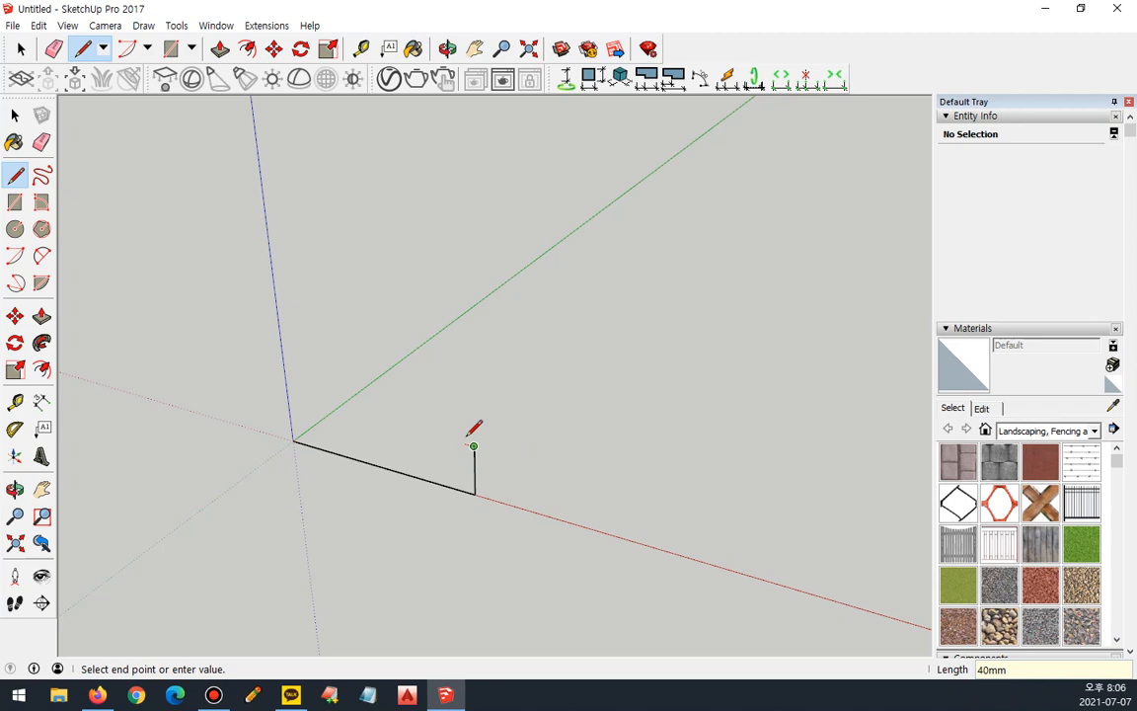
{"action": "key", "text": "ctrl+z"}
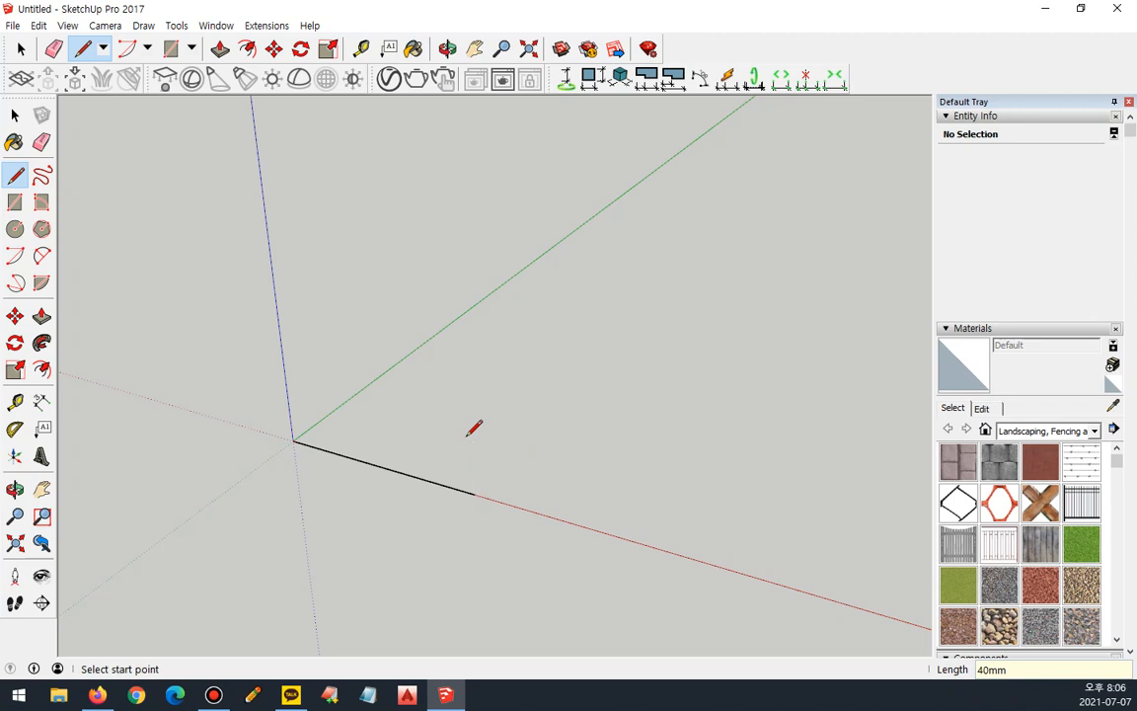
Draw the two lowest steps upward from the base line's far end, each with a 100 mm riser and a 200 mm tread
{"action": "left_click", "coordinate": [475, 493]}
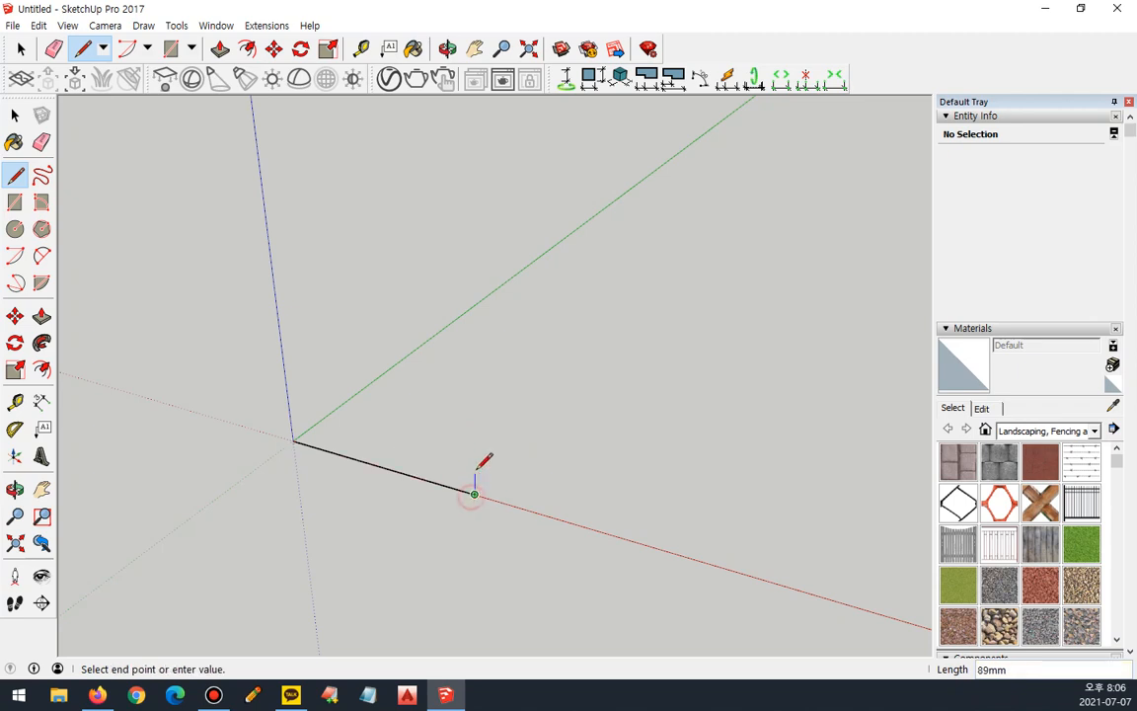
{"action": "type", "text": "100"}
{"action": "key", "text": "Return"}
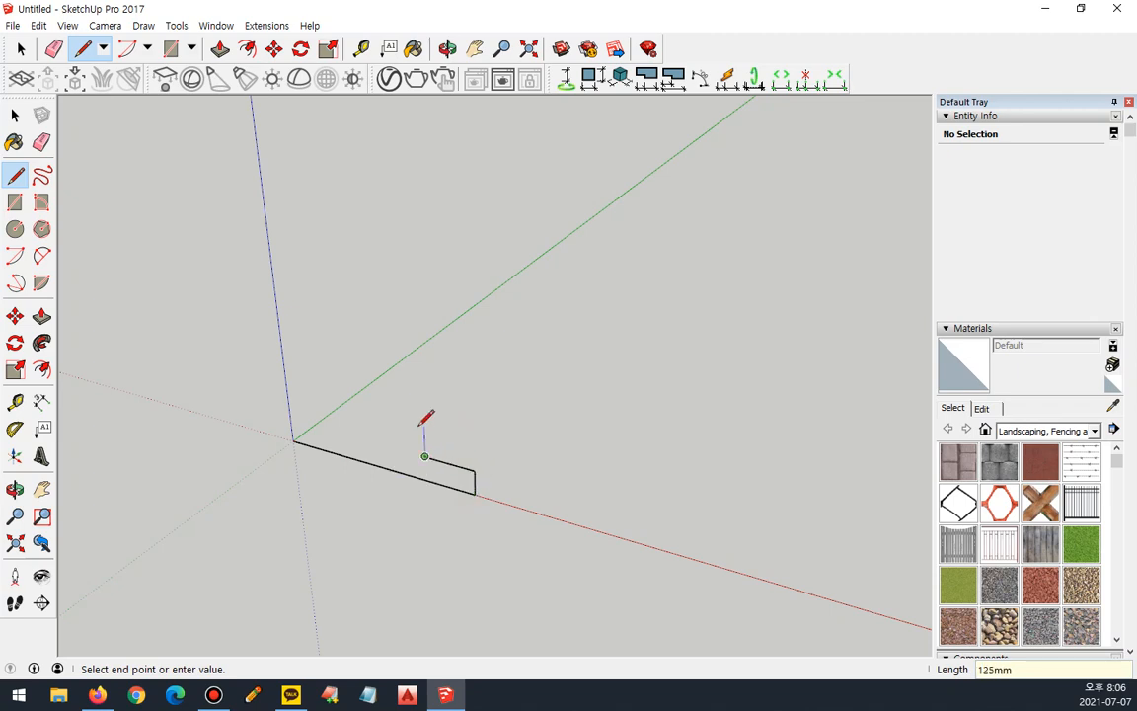
{"action": "type", "text": "100"}
{"action": "key", "text": "Return"}
{"action": "type", "text": "200"}
{"action": "key", "text": "Return"}
Draw two more steps with 100 mm risers and 200 mm treads up to the blue axis, and close the profile at the origin
{"action": "type", "text": "100"}
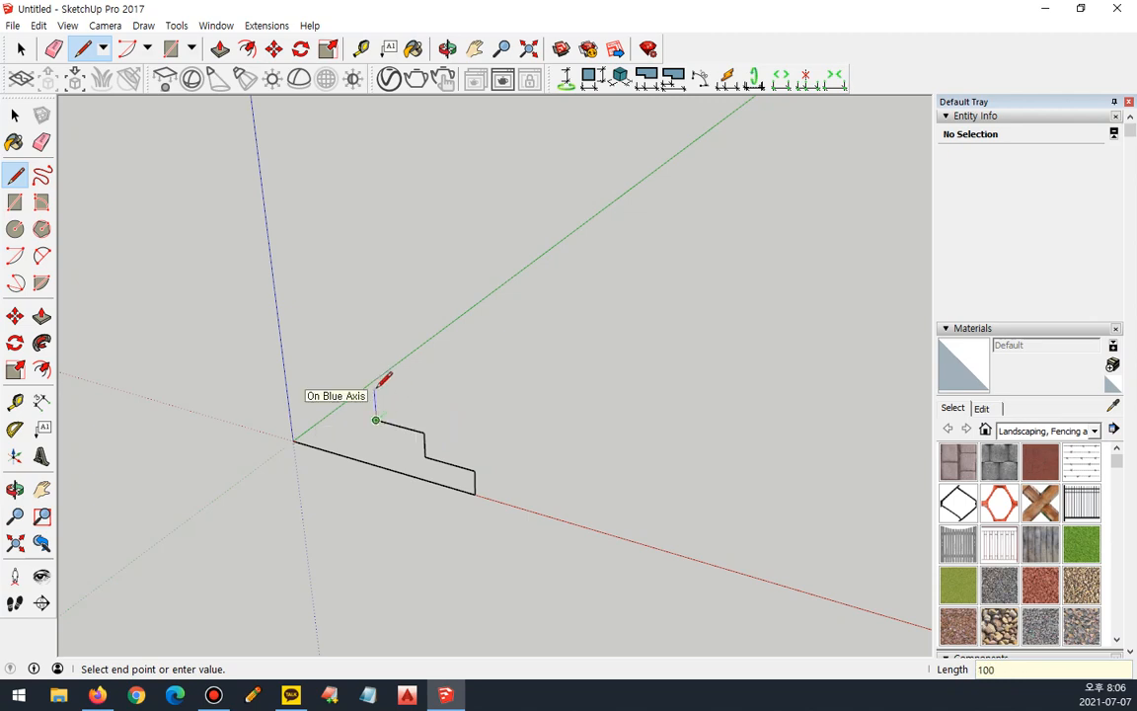
{"action": "key", "text": "Return"}
{"action": "type", "text": "200"}
{"action": "key", "text": "Return"}
{"action": "type", "text": "100"}
{"action": "key", "text": "Return"}
{"action": "left_click", "coordinate": [280, 349]}
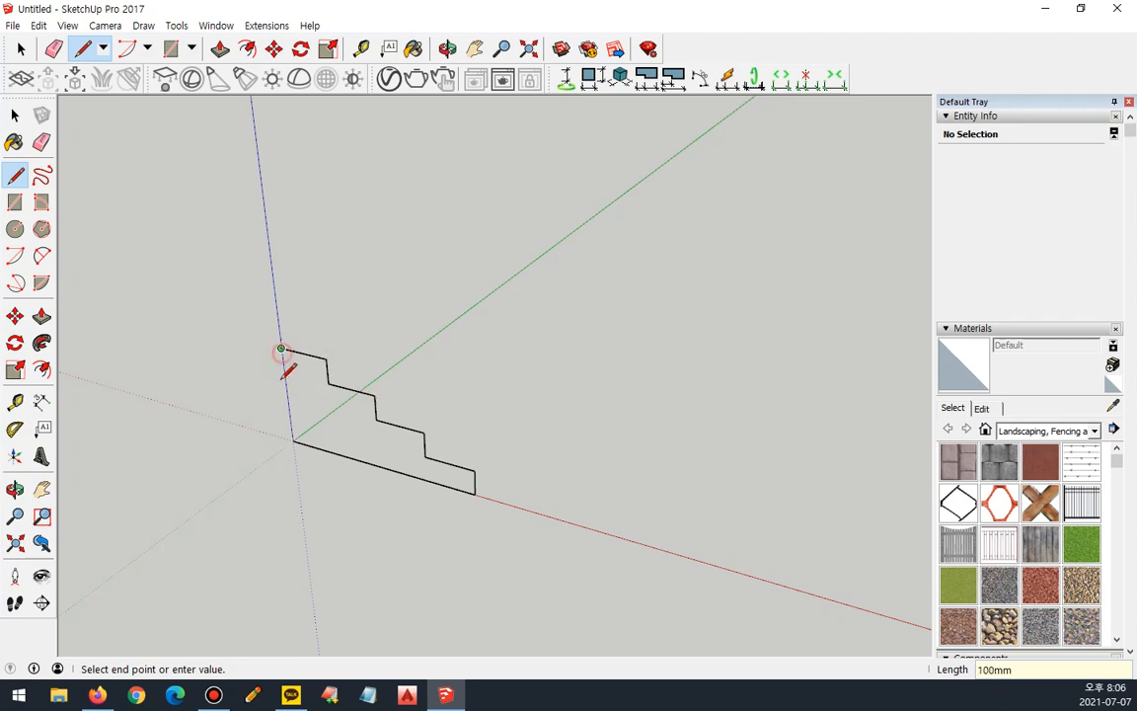
{"action": "left_click", "coordinate": [293, 439]}
{"action": "middle_click_drag", "start_coordinate": [470, 490], "coordinate": [490, 457]}
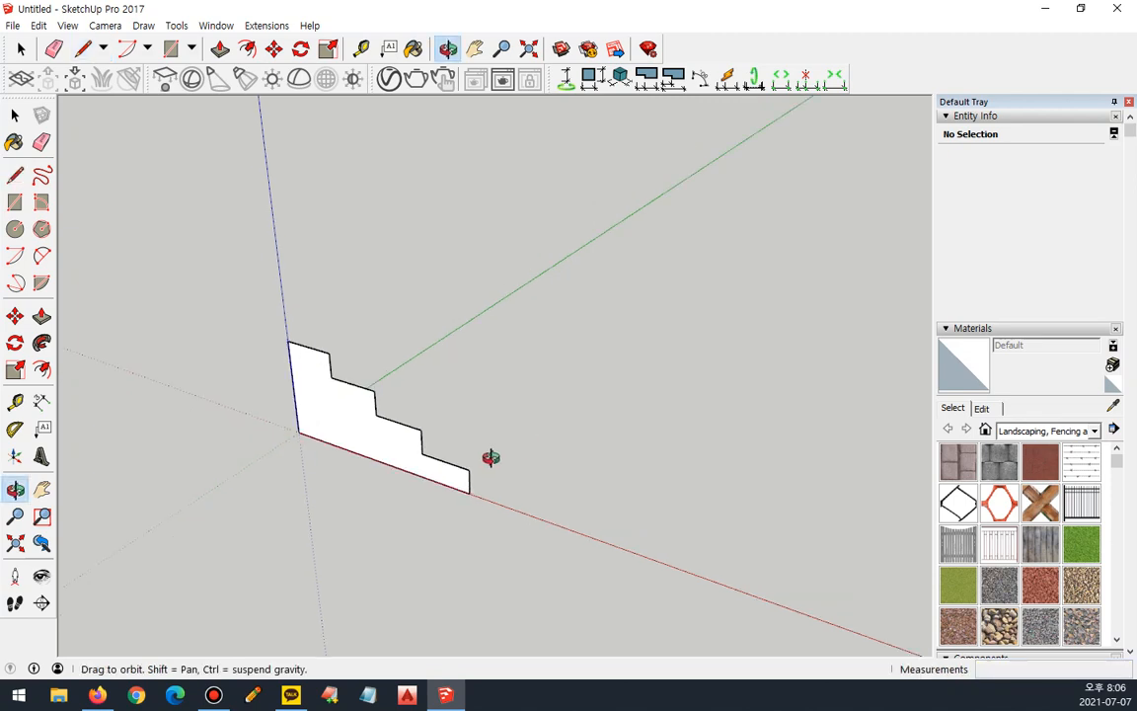
Extrude the closed stair profile 600 mm along the green axis into a solid four-step stair
{"action": "key", "text": "p"}
{"action": "left_click", "coordinate": [312, 407]}
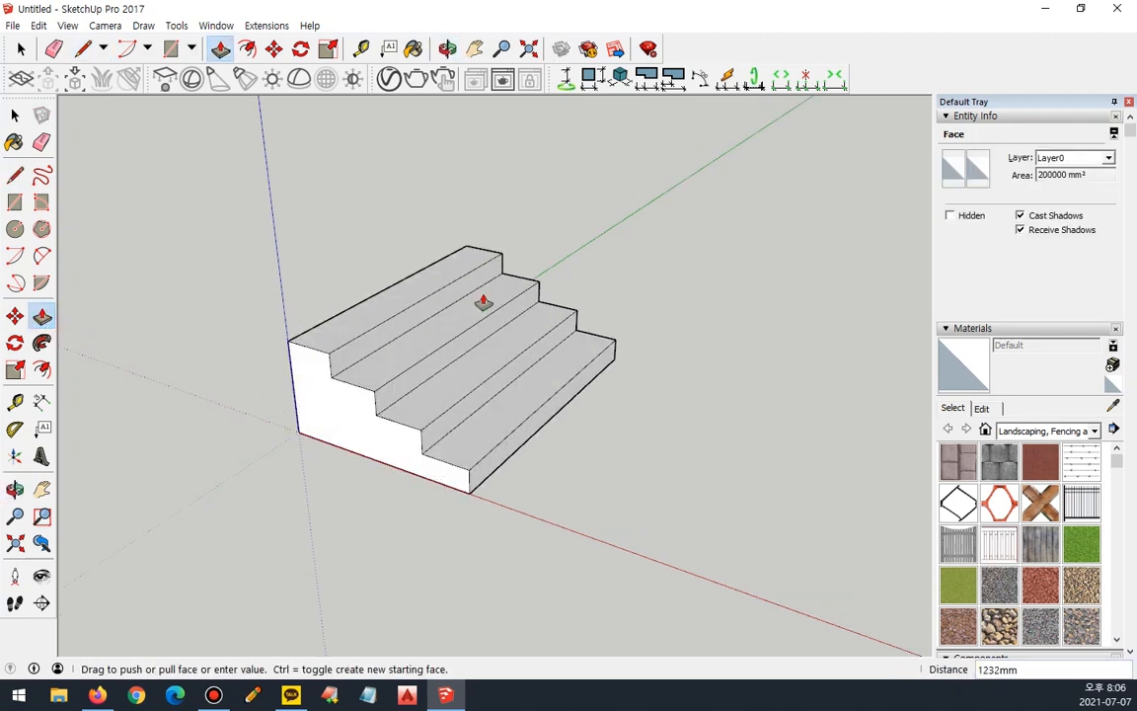
{"action": "type", "text": "600"}
{"action": "key", "text": "Return"}
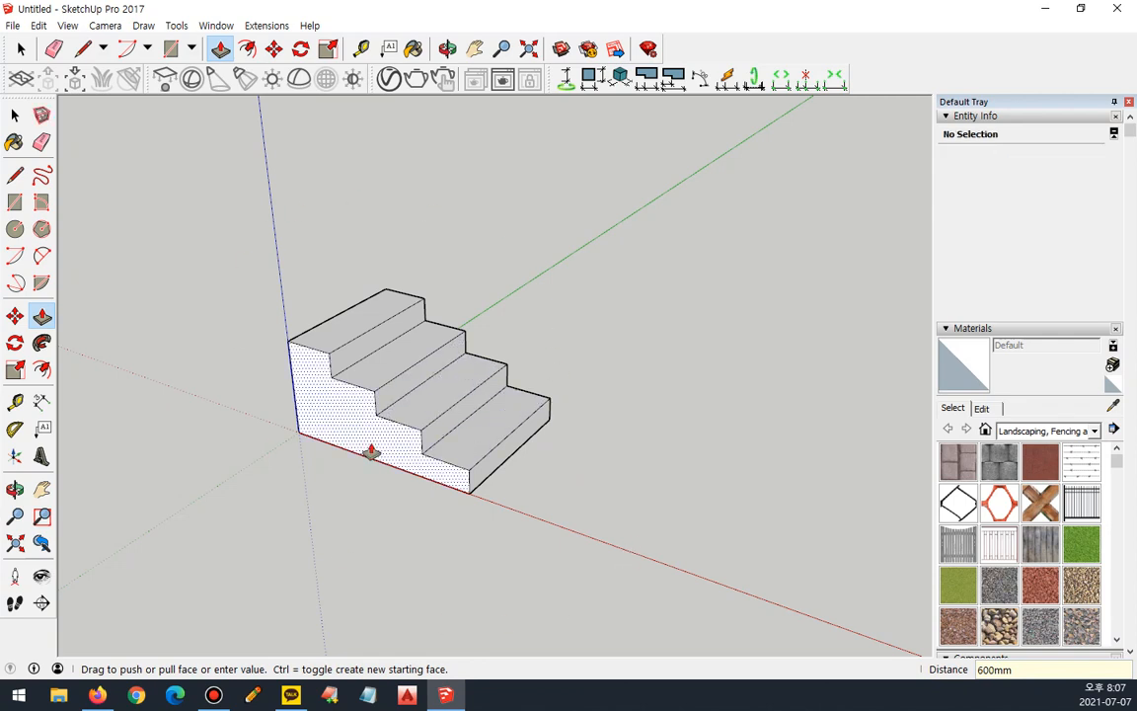
{"action": "left_click", "coordinate": [301, 440]}
{"action": "mouse_move", "coordinate": [274, 348]}
{"action": "left_mouse_down"}
{"action": "mouse_move", "coordinate": [432, 426]}
{"action": "mouse_move", "coordinate": [452, 513]}
{"action": "mouse_move", "coordinate": [277, 452]}
{"action": "left_mouse_up"}
{"action": "mouse_move", "coordinate": [392, 394]}
{"action": "left_mouse_down"}
{"action": "mouse_move", "coordinate": [470, 337]}
{"action": "mouse_move", "coordinate": [472, 395]}
{"action": "left_mouse_up"}
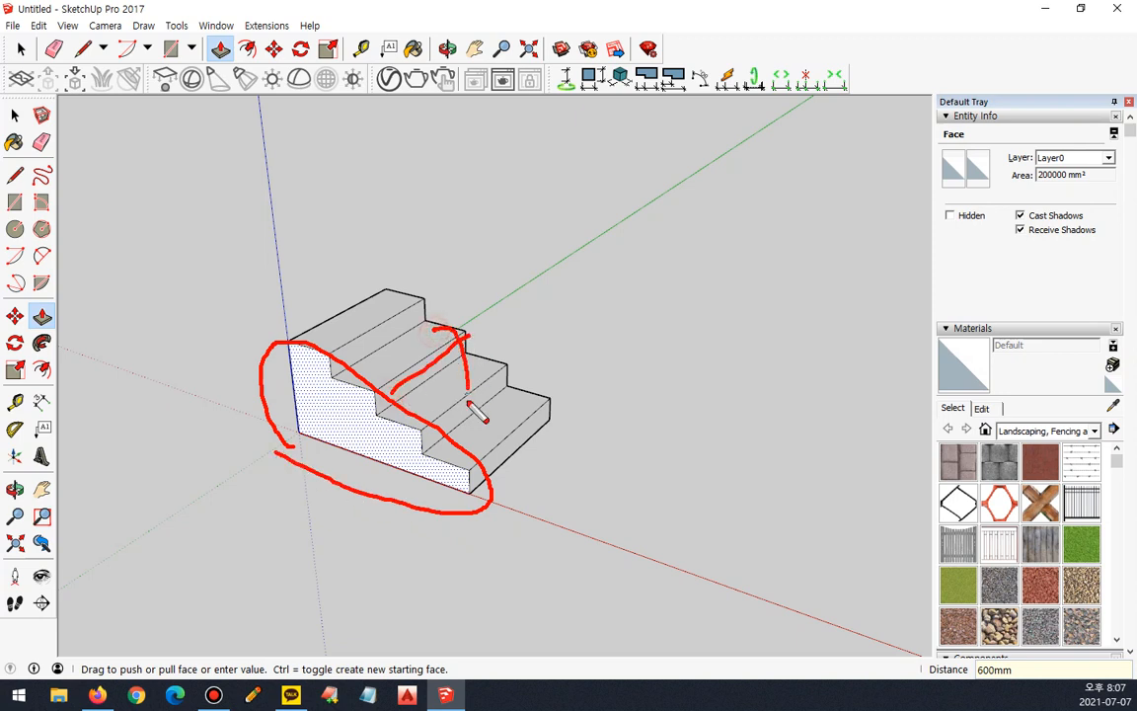
{"action": "key", "text": "Escape"}
Draw an 800 by 600 mm rectangle on the ground beside the finished stair
{"action": "middle_click_drag", "start_coordinate": [467, 436], "coordinate": [435, 491]}
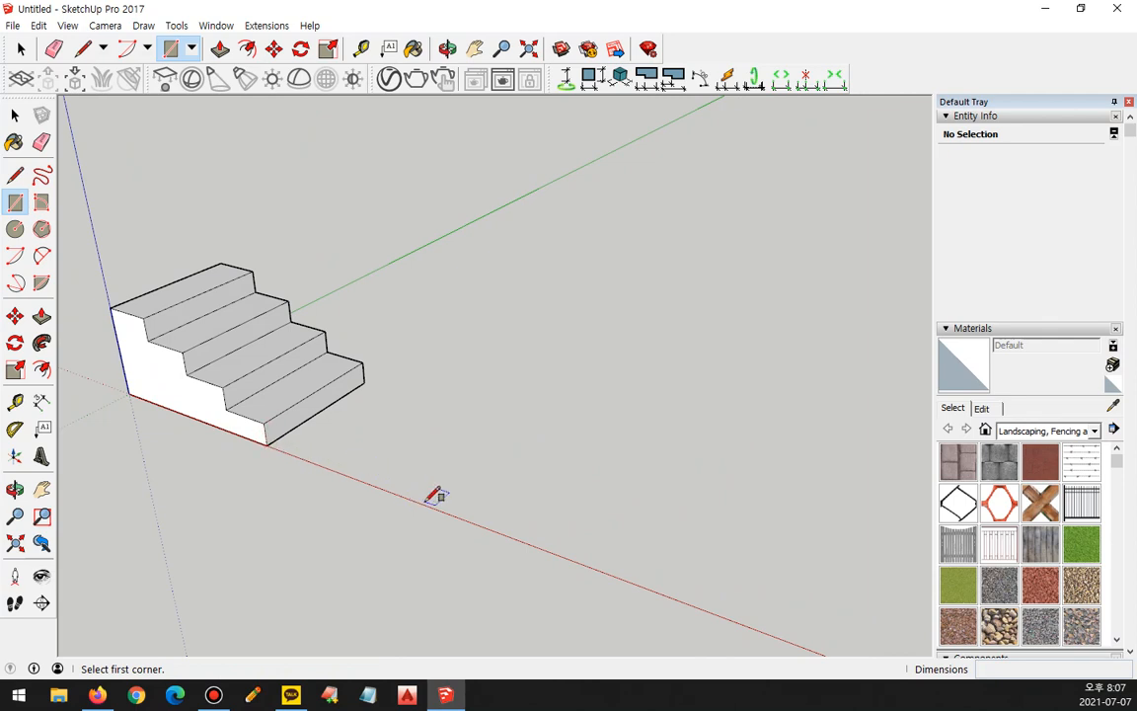
{"action": "left_click", "coordinate": [566, 485]}
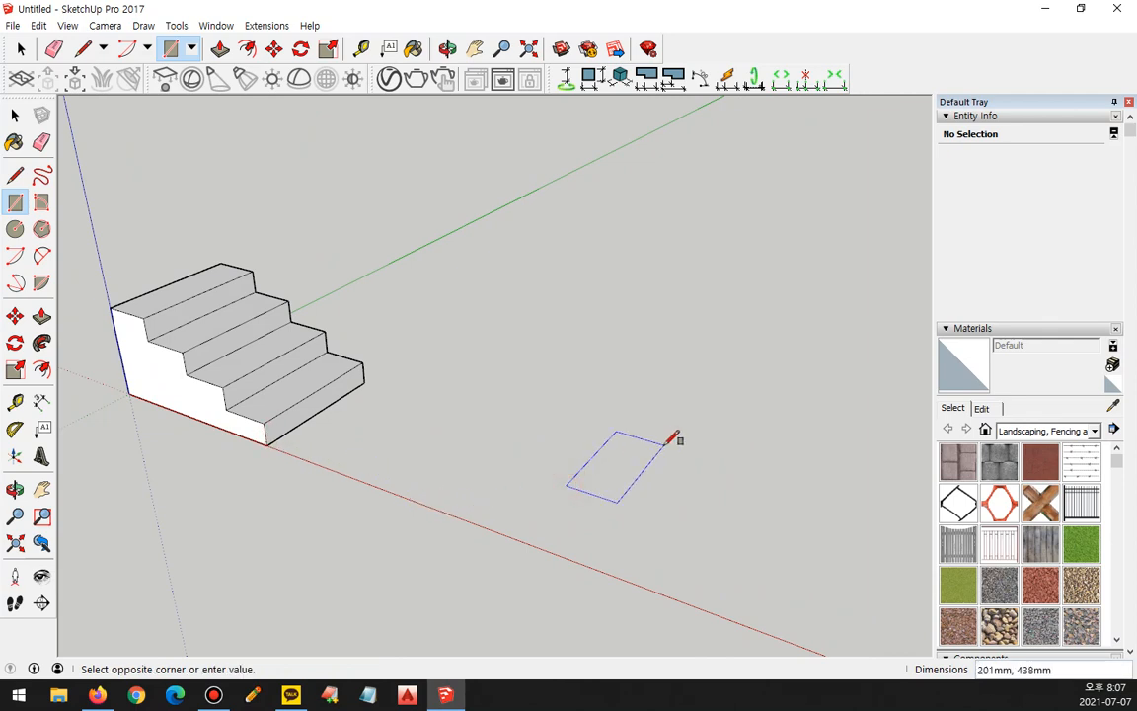
{"action": "type", "text": "800,600"}
{"action": "key", "text": "Return"}
Copy the rectangle's 600 mm edge to its opposite side and divide the distance by 4 to split the face into equal strips
{"action": "middle_click_drag", "start_coordinate": [625, 430], "coordinate": [432, 404]}
{"action": "key", "text": "space"}
{"action": "left_click", "coordinate": [401, 439]}
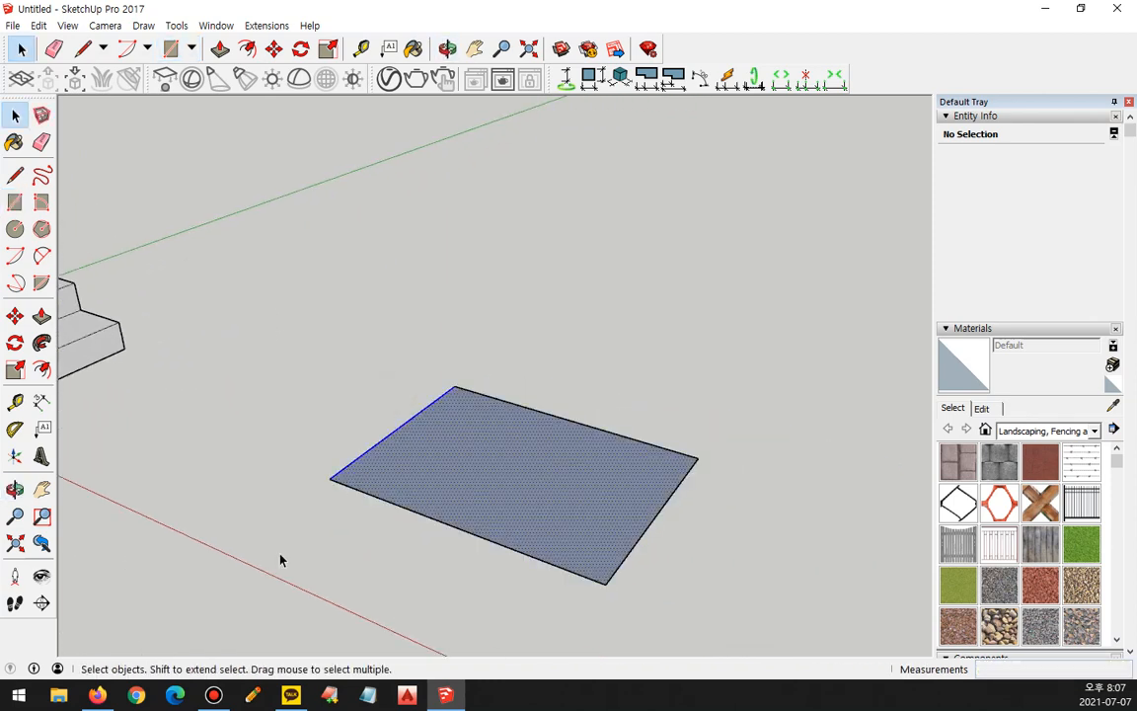
{"action": "left_click", "coordinate": [503, 463], "text": "shift"}
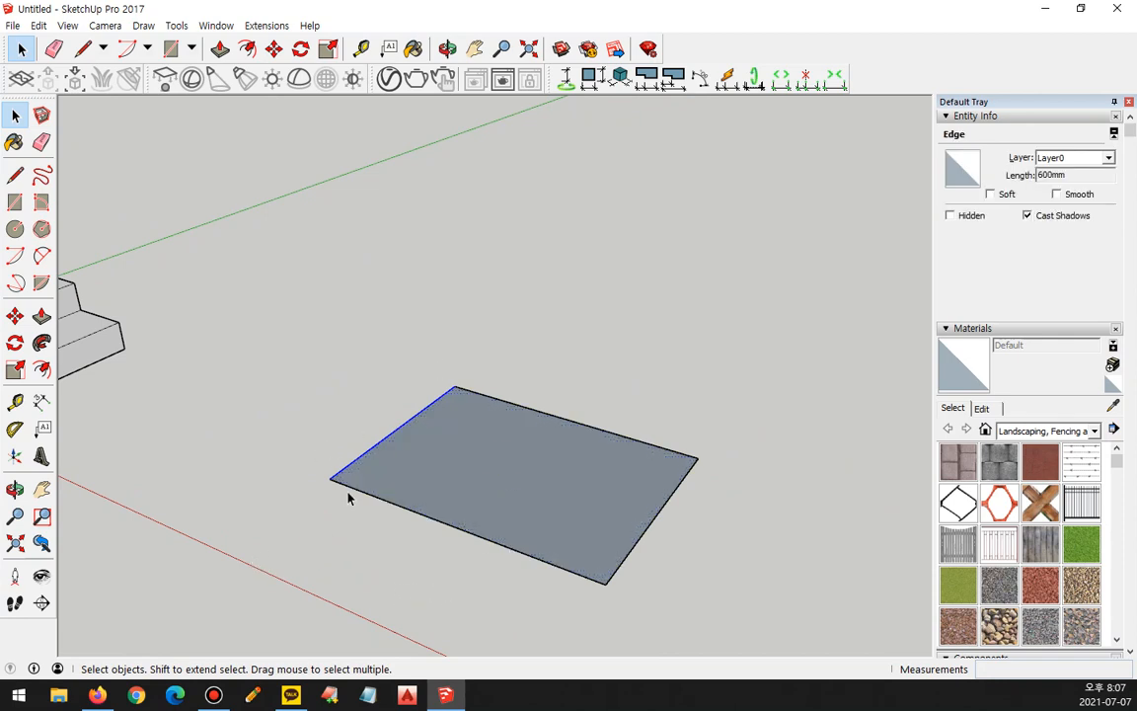
{"action": "left_click", "coordinate": [15, 316]}
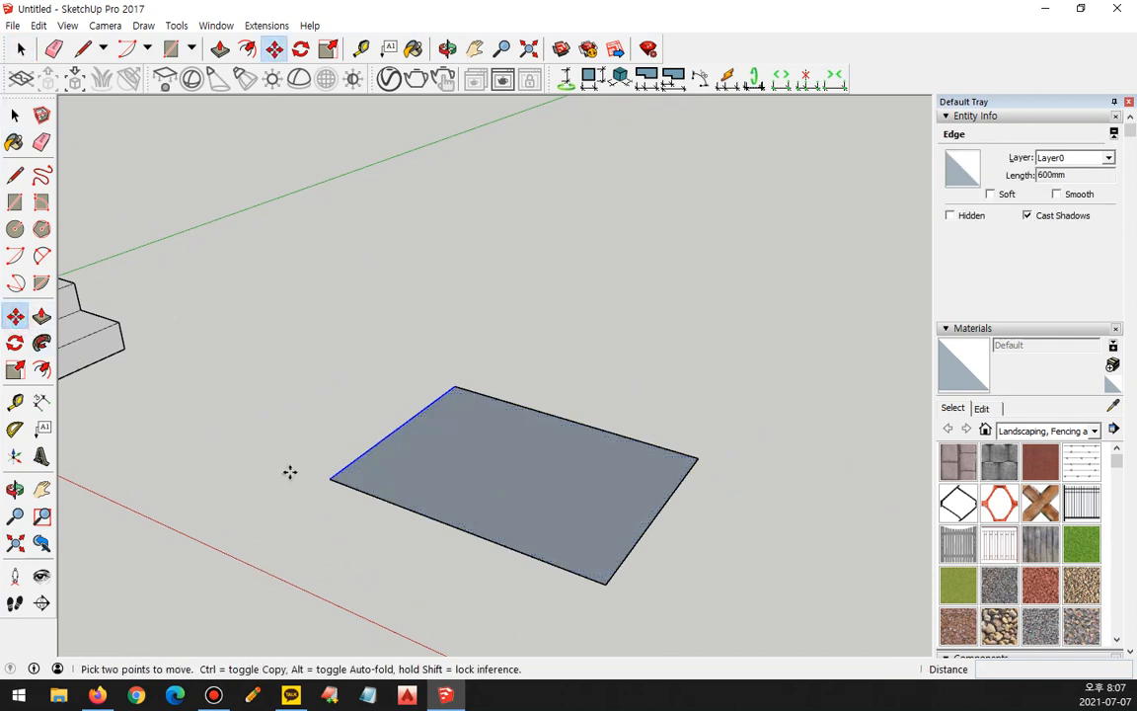
{"action": "key", "text": "ctrl"}
{"action": "left_click", "coordinate": [334, 478]}
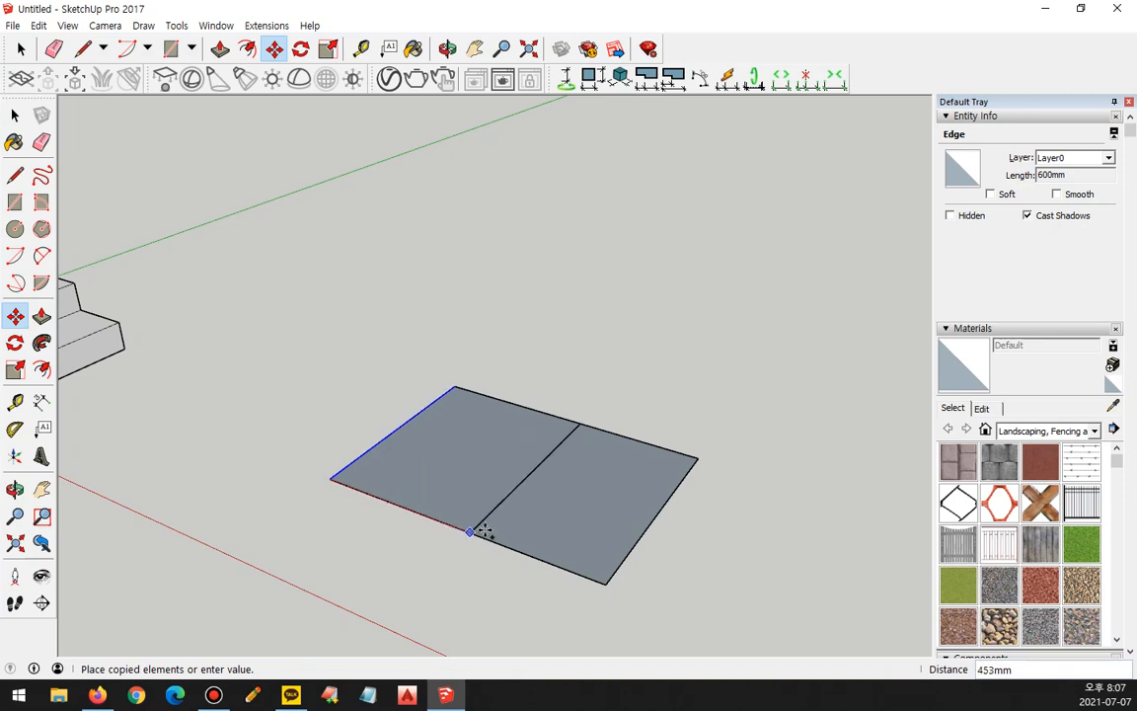
{"action": "left_click", "coordinate": [607, 583]}
{"action": "type", "text": "/4"}
{"action": "key", "text": "Return"}
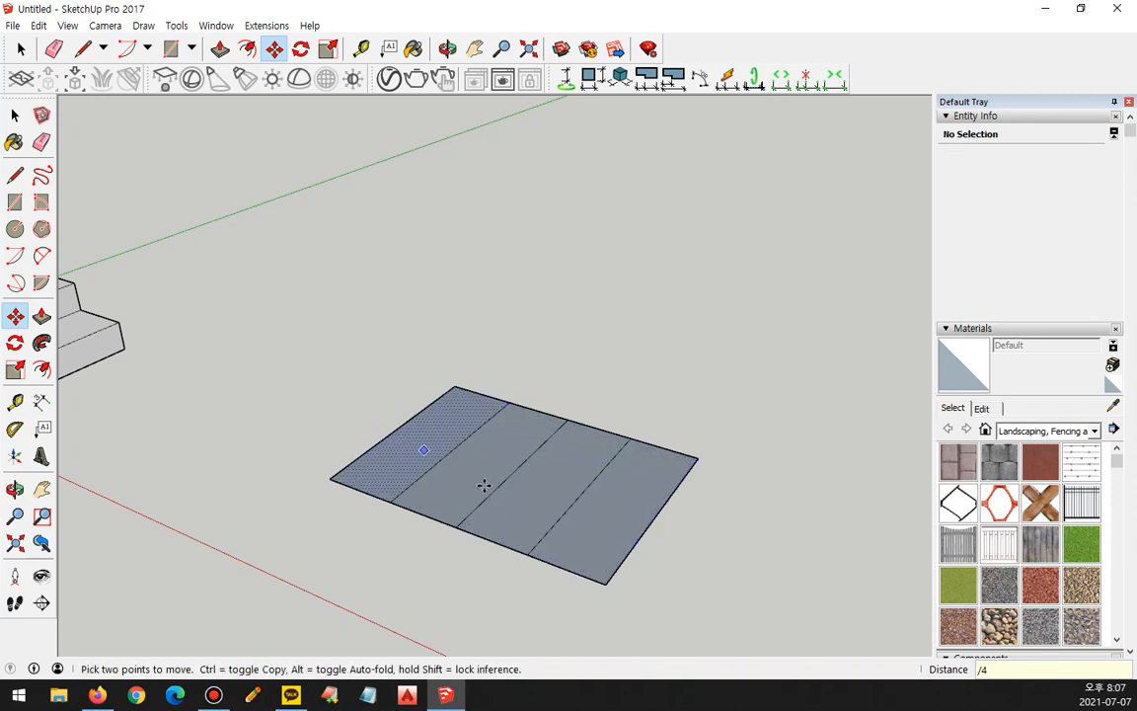
Pull the end strip farthest from the first stair up 100 mm as the lowest step
{"action": "left_click", "coordinate": [42, 316]}
{"action": "left_click_drag", "start_coordinate": [582, 523], "coordinate": [597, 506]}
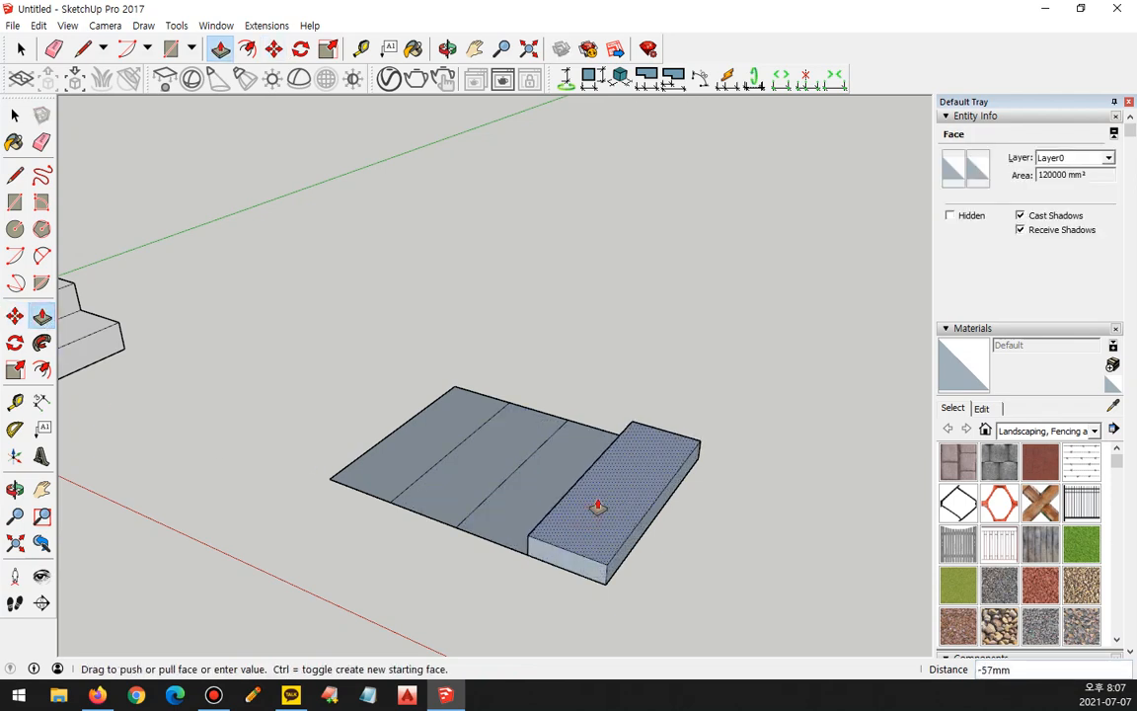
{"action": "type", "text": "100"}
{"action": "key", "text": "Return"}
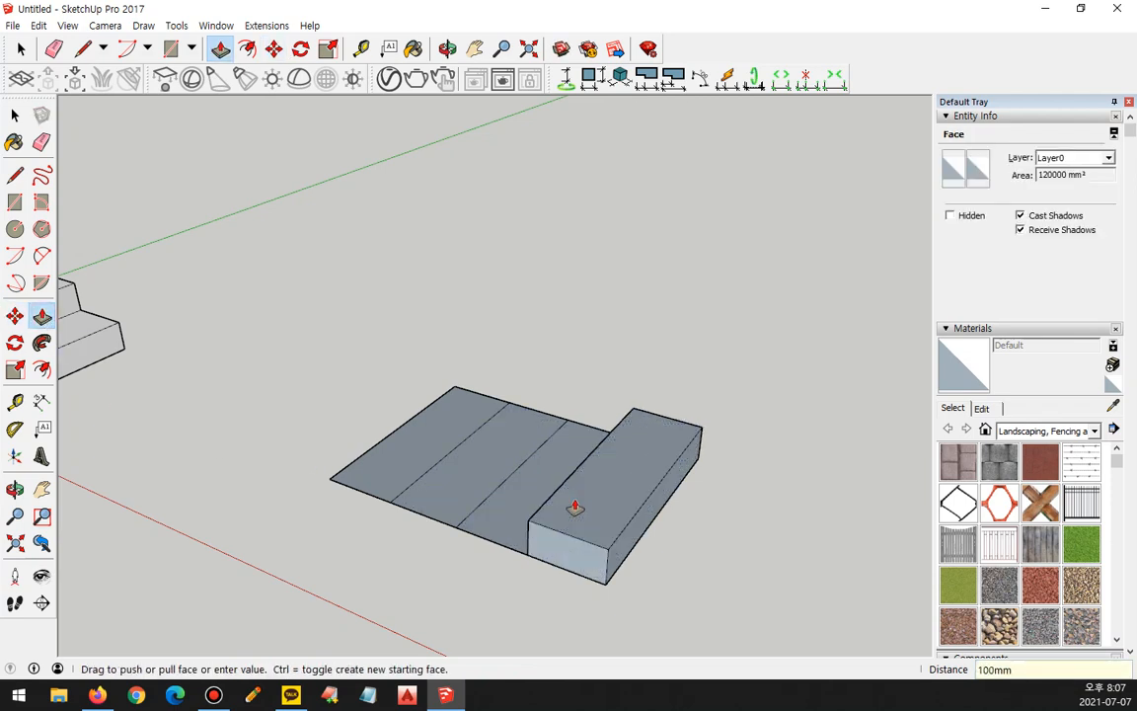
Raise the strip next to the lowest step level with it and then another 100 mm to form the second step
{"action": "left_click", "coordinate": [509, 506]}
{"action": "left_click", "coordinate": [523, 429]}
{"action": "left_click_drag", "start_coordinate": [529, 472], "coordinate": [531, 431]}
{"action": "type", "text": "100"}
{"action": "key", "text": "Return"}
Raise the two remaining strips into the third and fourth steps, each 100 mm higher than the step before it
{"action": "middle_click_drag", "start_coordinate": [436, 491], "coordinate": [606, 496]}
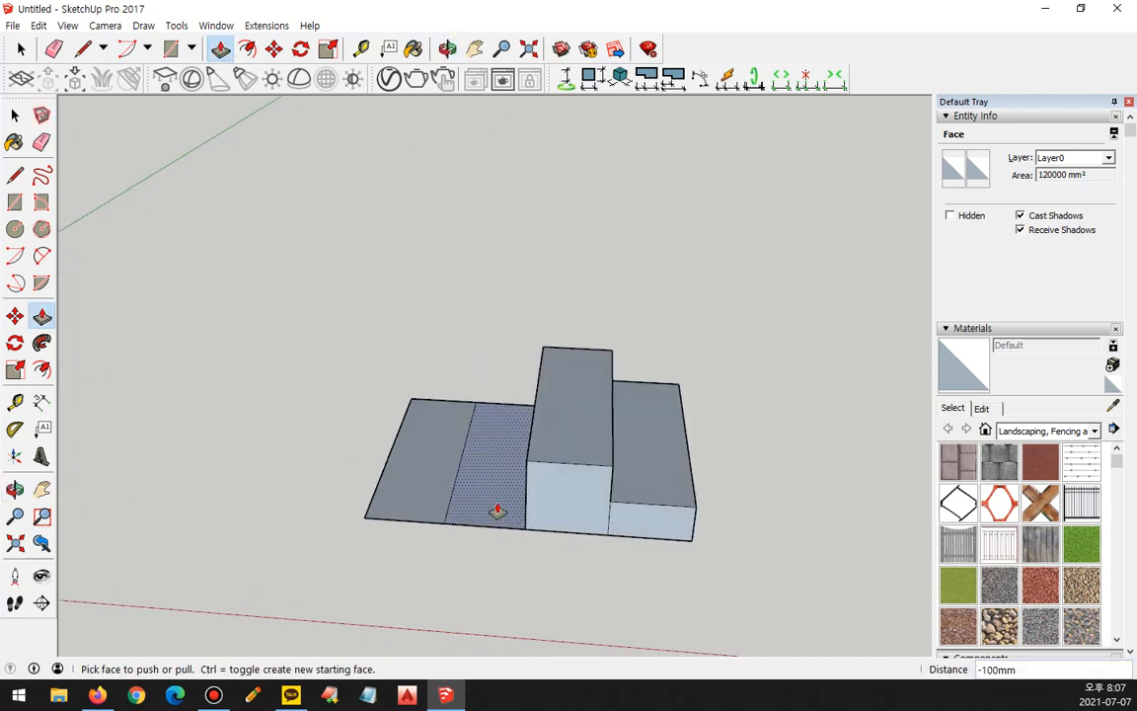
{"action": "left_click", "coordinate": [498, 510]}
{"action": "left_click", "coordinate": [492, 443]}
{"action": "left_click_drag", "start_coordinate": [494, 449], "coordinate": [503, 383]}
{"action": "left_click_drag", "start_coordinate": [413, 472], "coordinate": [431, 344]}
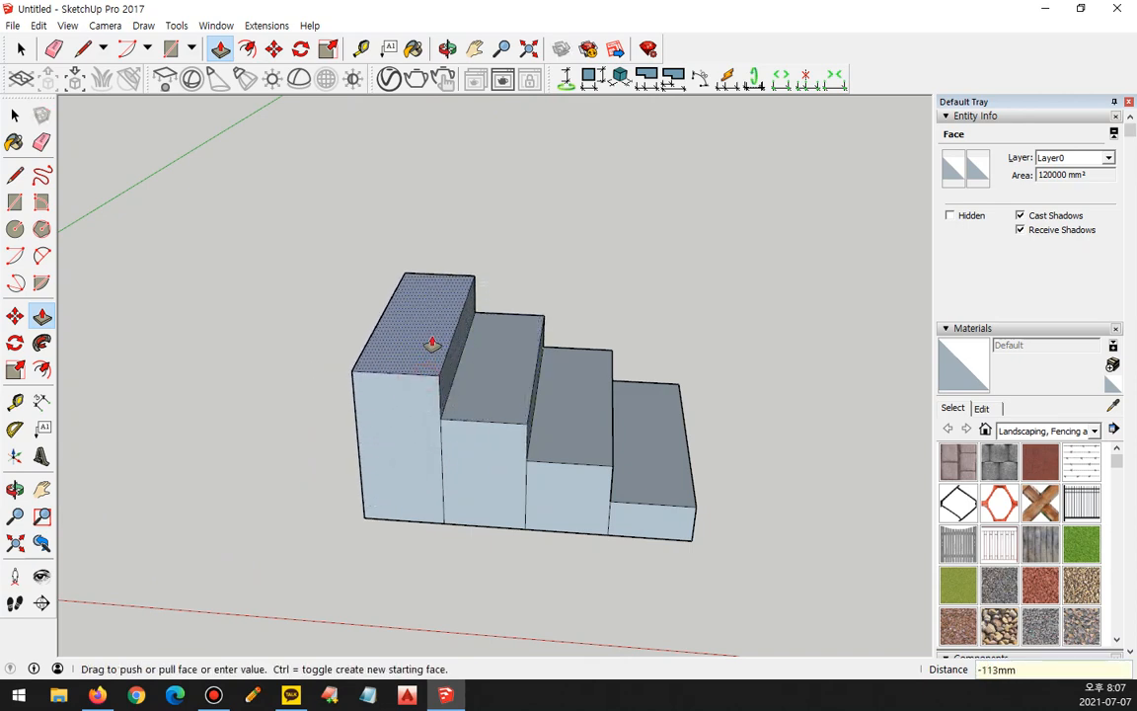
{"action": "middle_click_drag", "start_coordinate": [432, 344], "coordinate": [331, 418]}
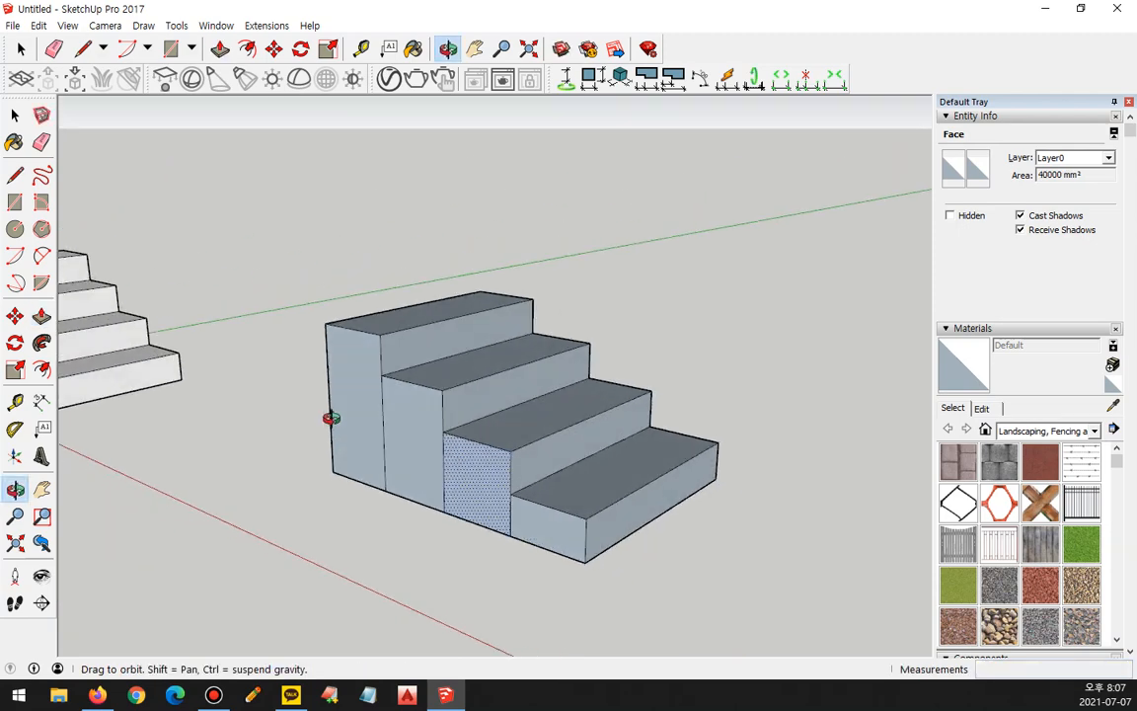
{"action": "scroll", "coordinate": [330, 423], "scroll_direction": "down", "scroll_amount": 5}
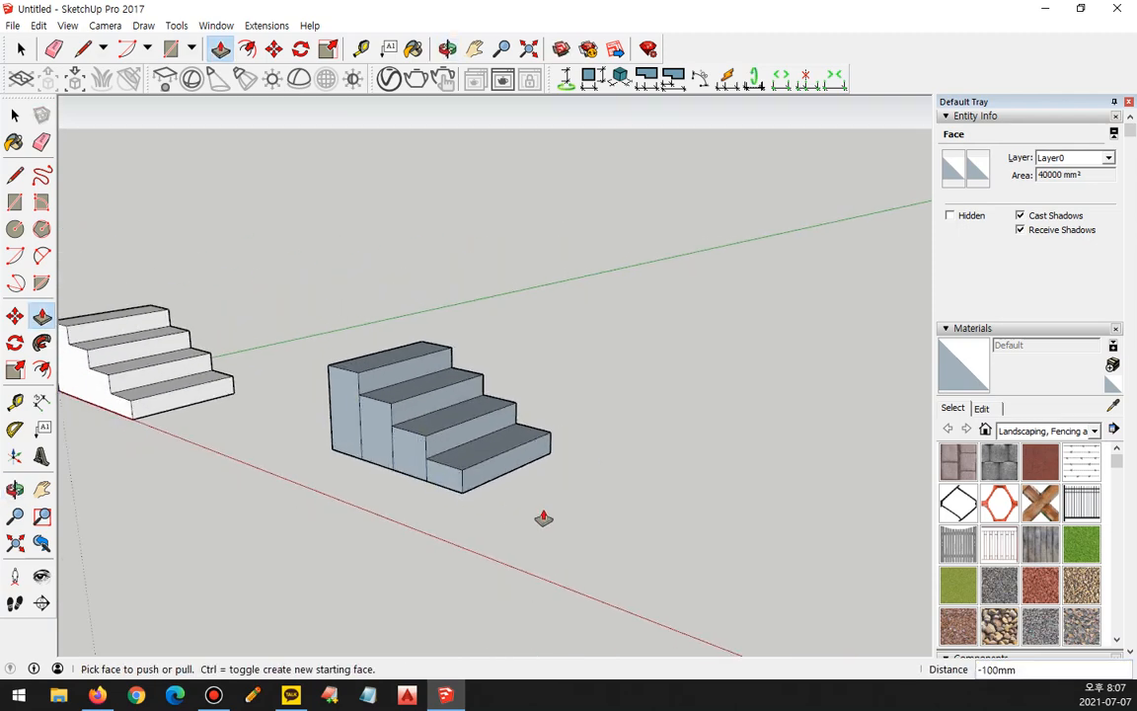
Draw another 800 by 600 mm rectangle on the ground in front of the second stair
{"action": "key", "text": "r"}
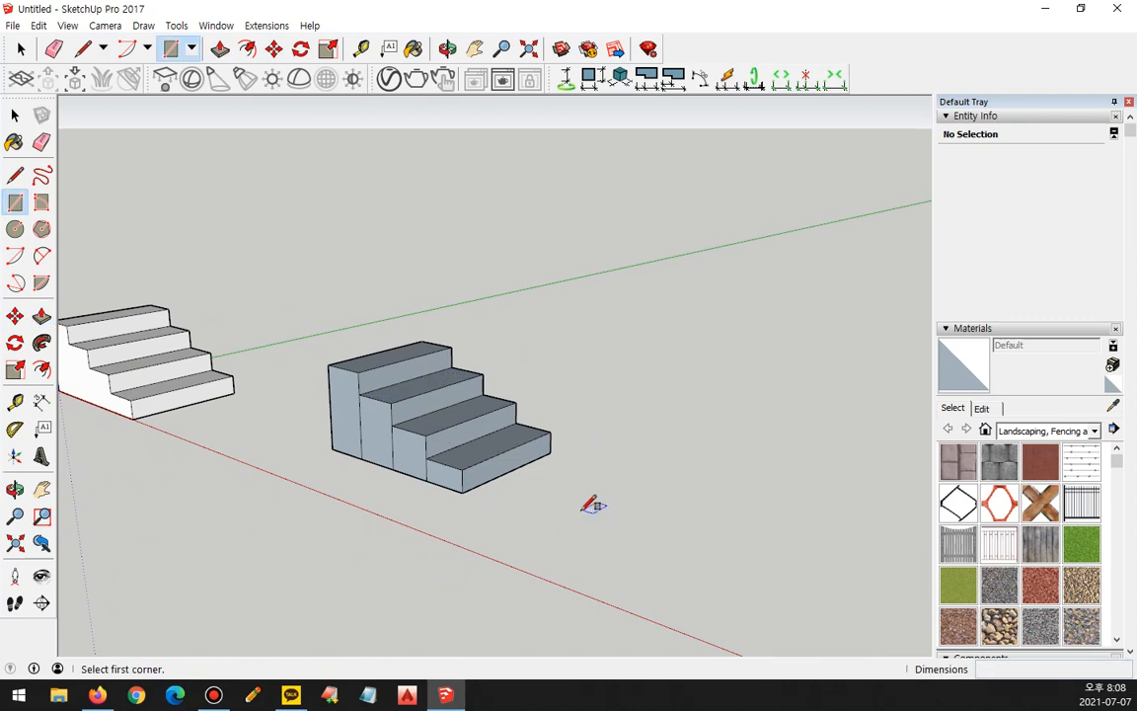
{"action": "left_click", "coordinate": [559, 515]}
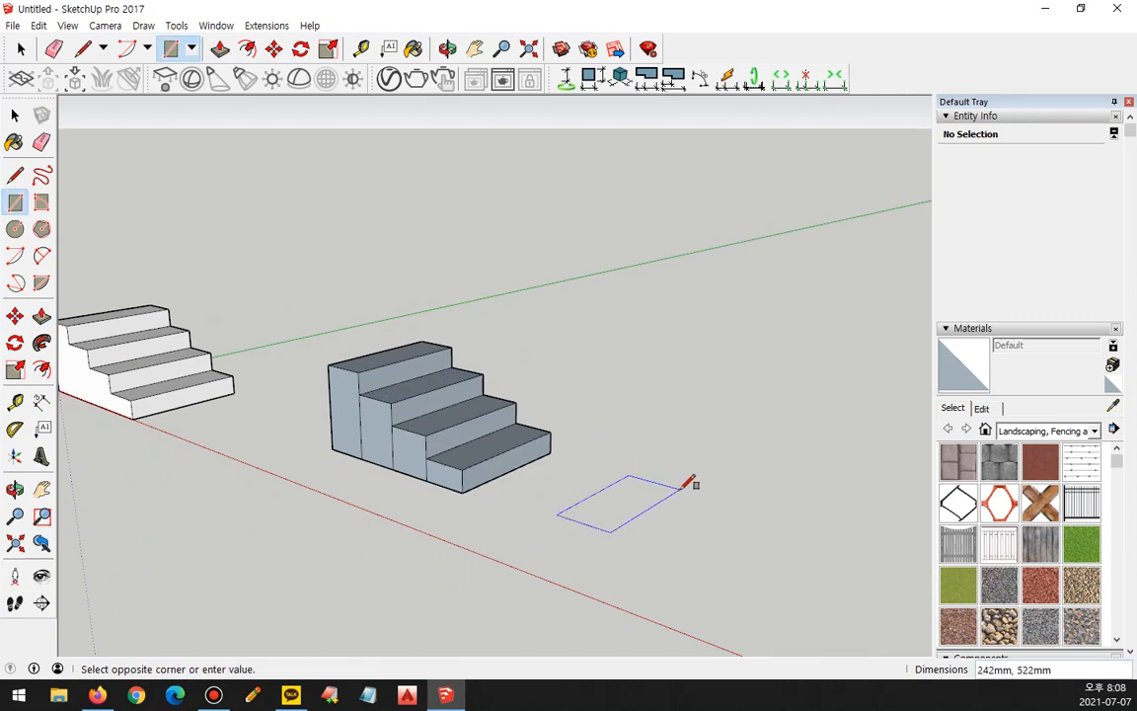
{"action": "type", "text": "800,600"}
{"action": "key", "text": "Return"}
{"action": "scroll", "coordinate": [484, 454], "scroll_direction": "up", "scroll_amount": 2}
Pull the new rectangle up 100 mm into a slab
{"action": "middle_click_drag", "start_coordinate": [648, 520], "coordinate": [454, 558]}
{"action": "key", "text": "o"}
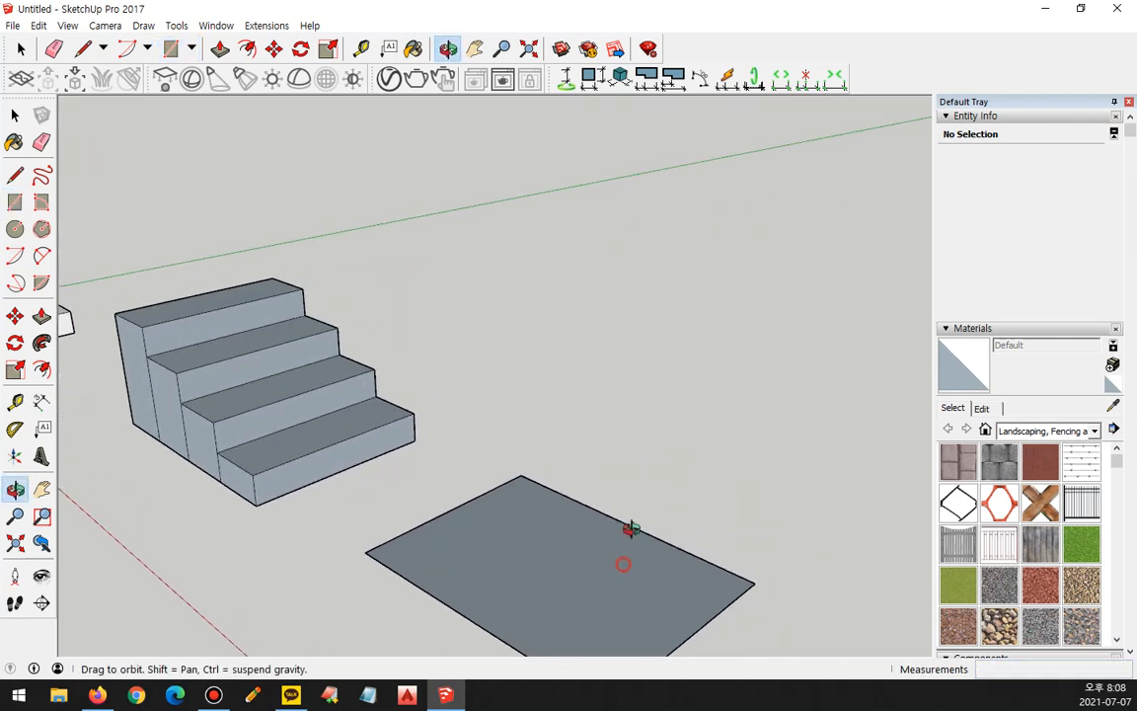
{"action": "key", "text": "r"}
{"action": "key", "text": "p"}
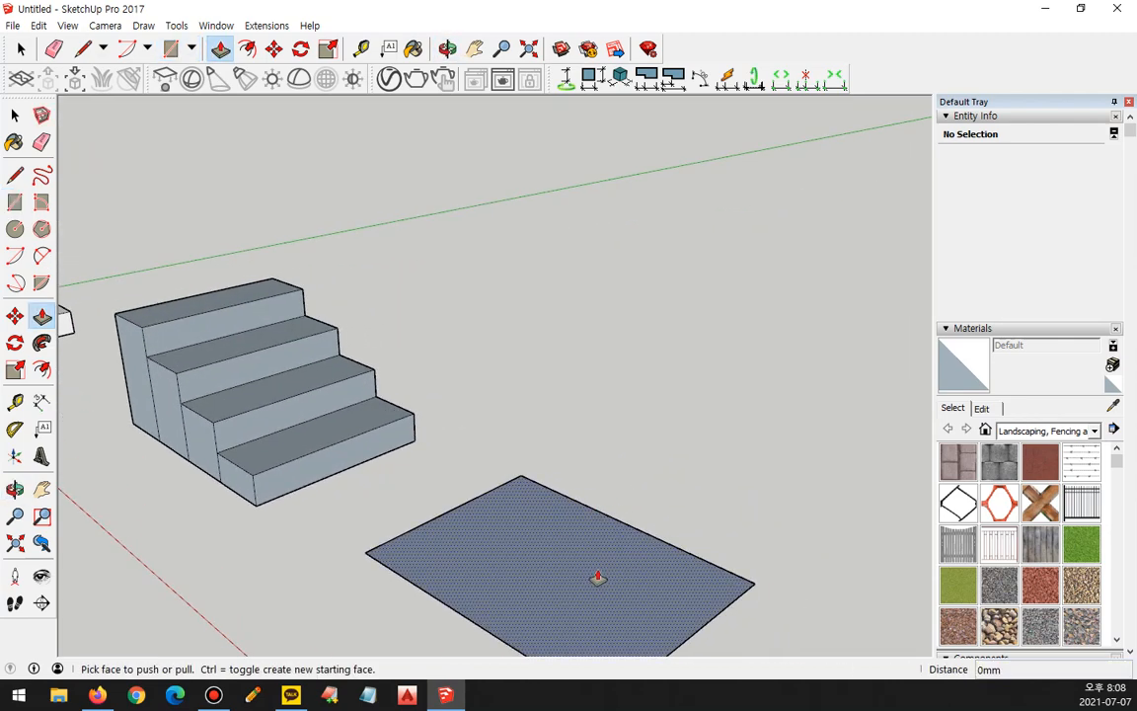
{"action": "left_click_drag", "start_coordinate": [557, 559], "coordinate": [564, 510]}
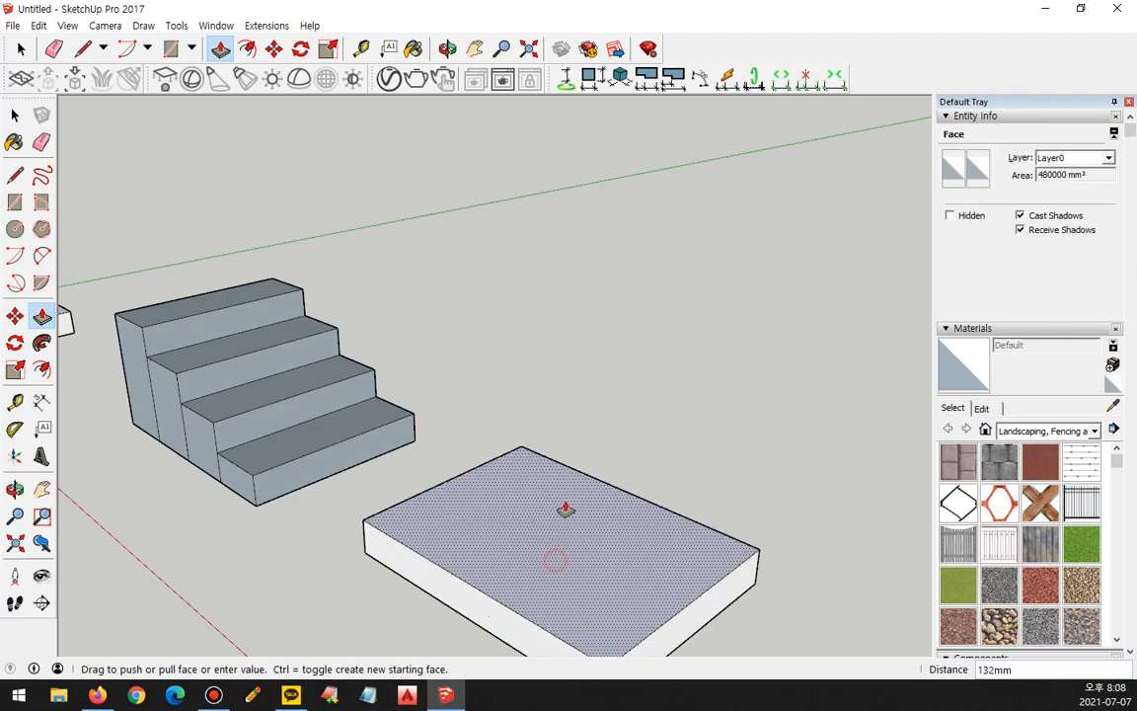
{"action": "type", "text": "100"}
{"action": "key", "text": "Return"}
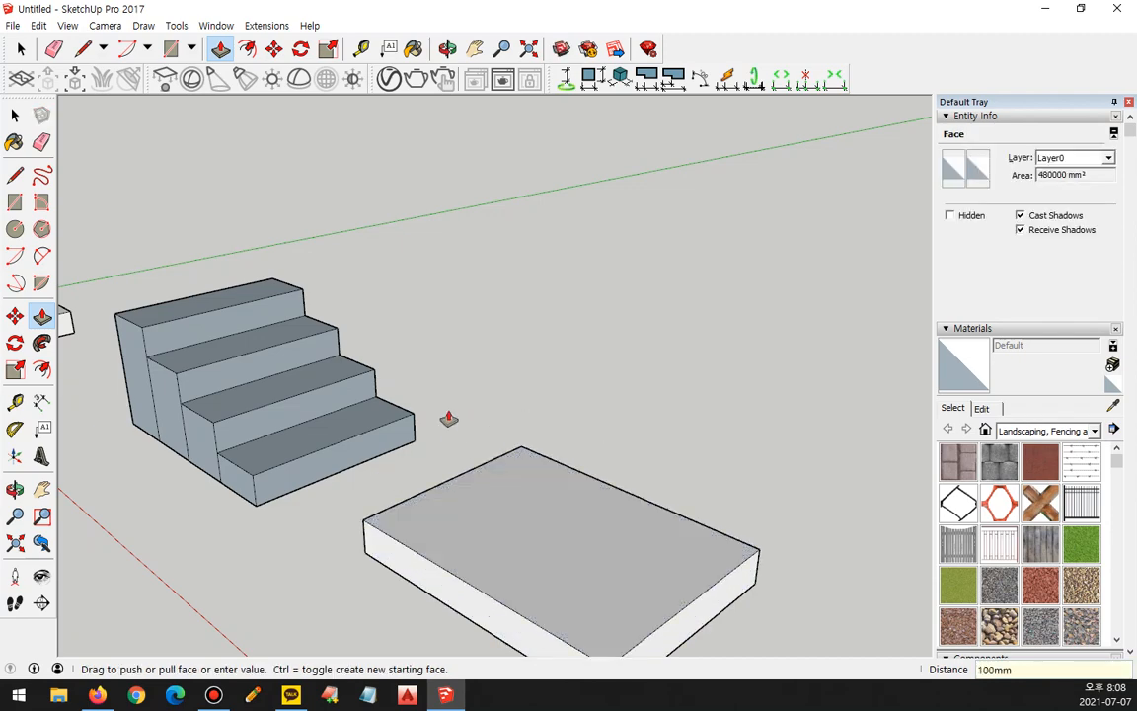
Copy the slab's 600 mm top edge nearest the second stair 200 mm along the slab and array it with *4
{"action": "key", "text": "space"}
{"action": "middle_click_drag", "start_coordinate": [480, 482], "coordinate": [485, 449]}
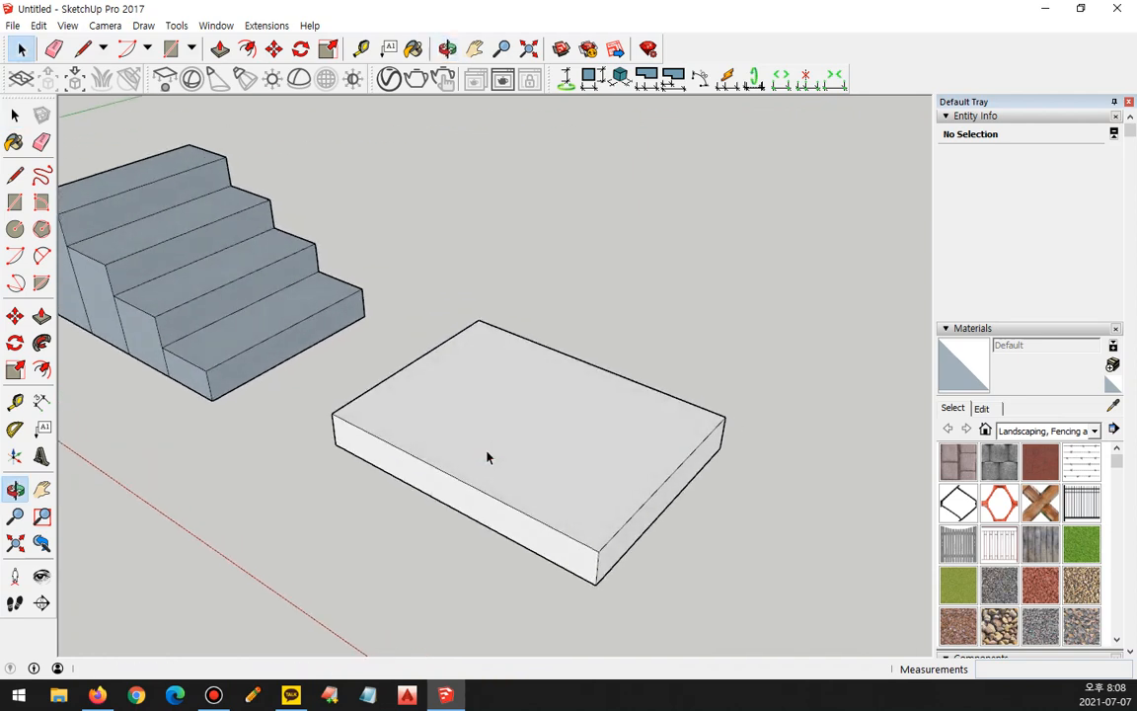
{"action": "left_click", "coordinate": [392, 393]}
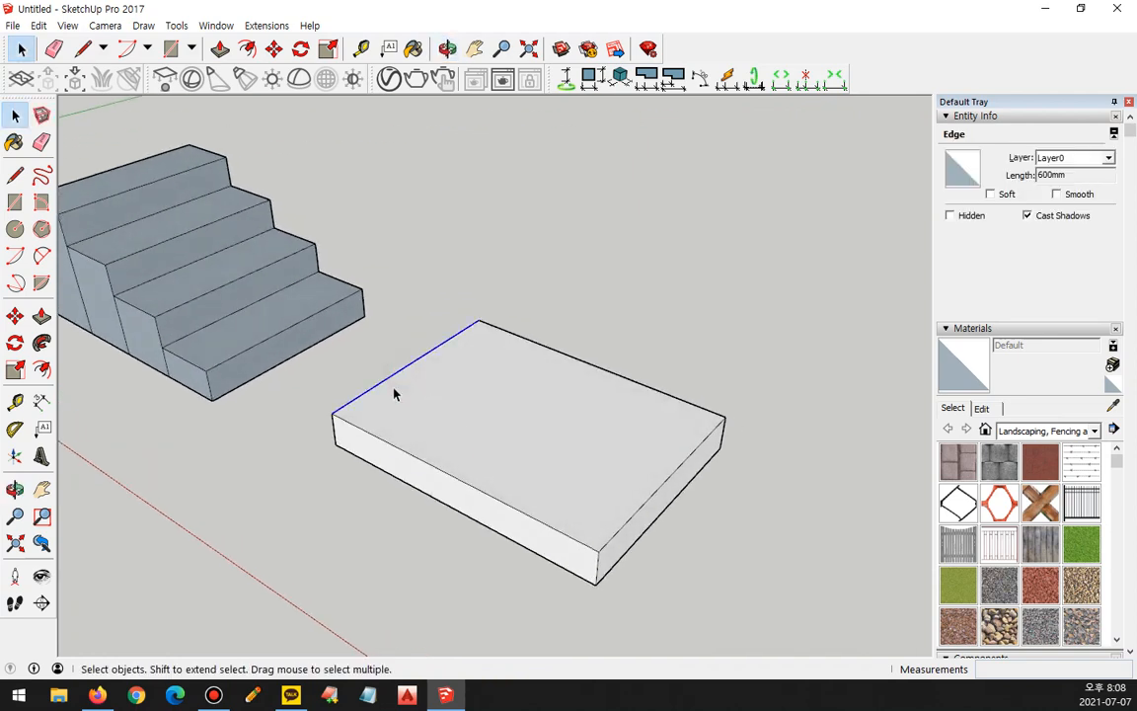
{"action": "key", "text": "m"}
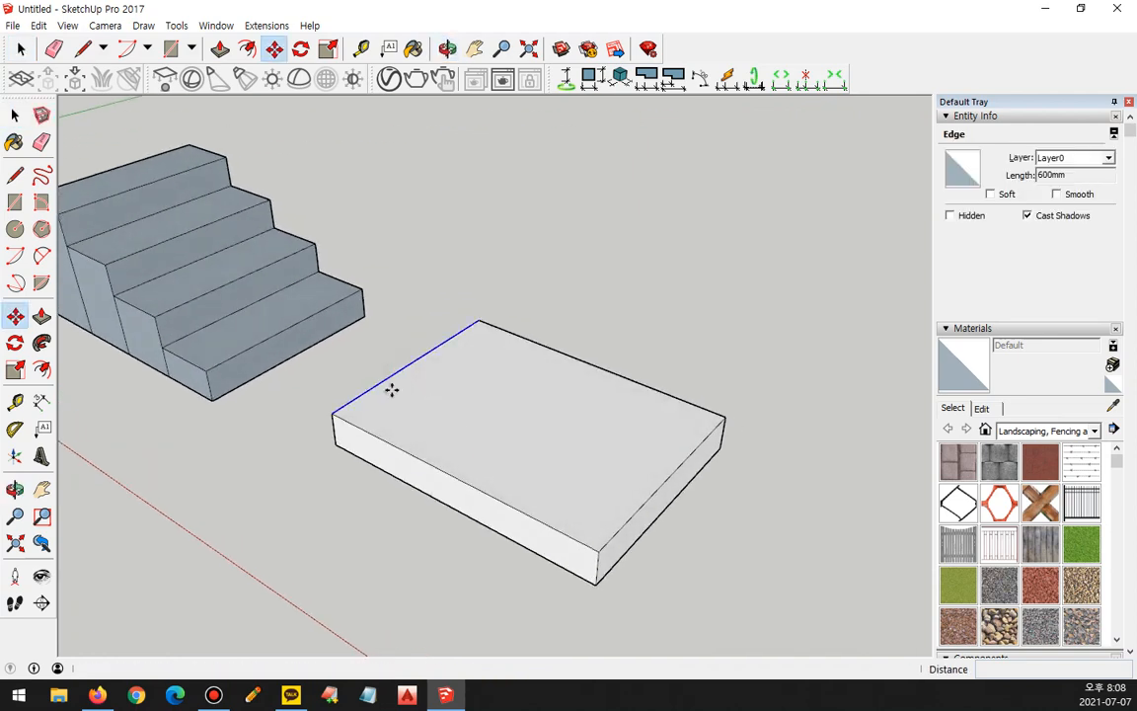
{"action": "left_click", "coordinate": [338, 410]}
{"action": "key", "text": "ctrl"}
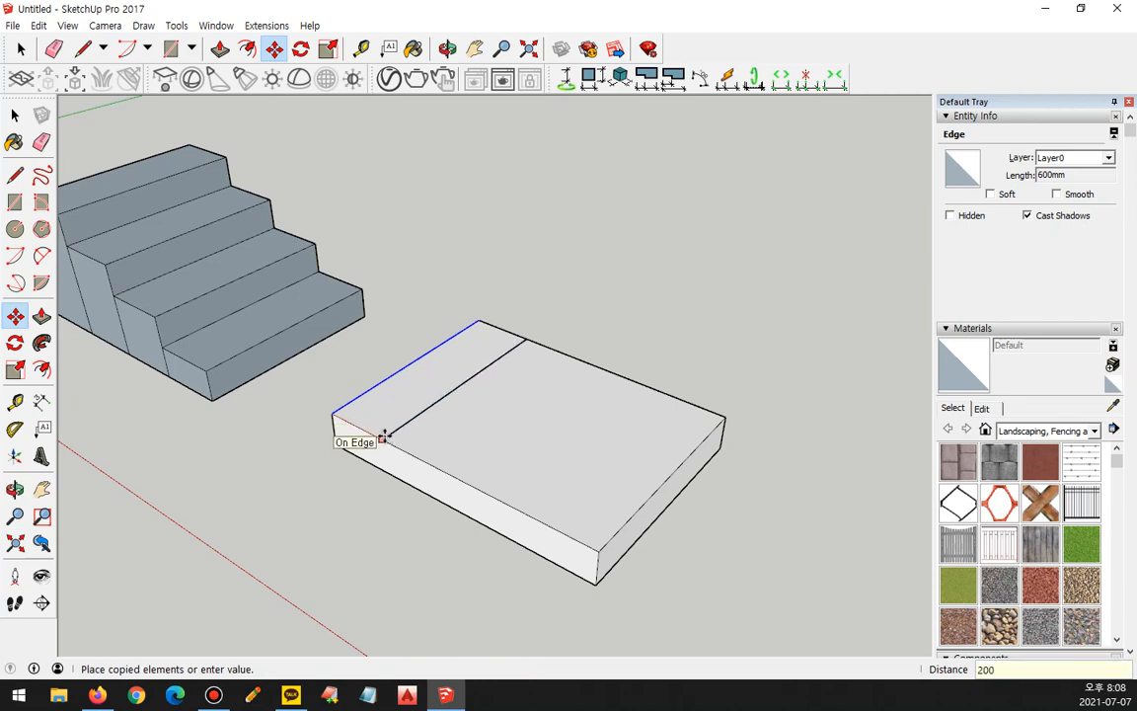
{"action": "key", "text": "Return"}
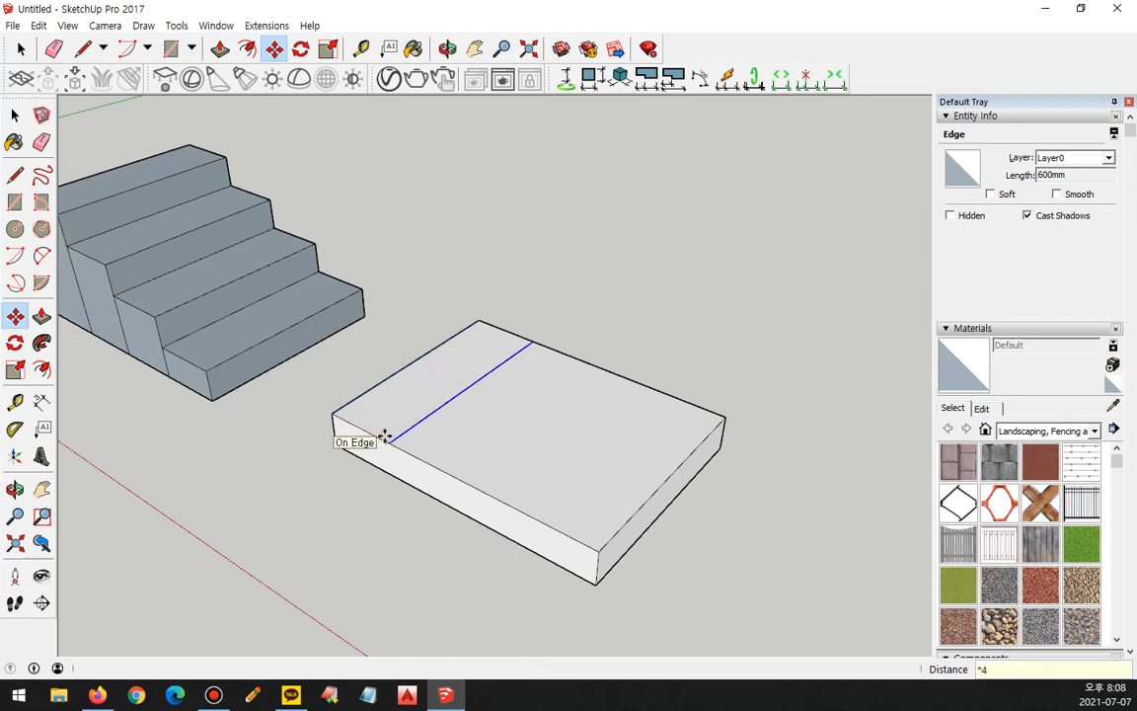
{"action": "key", "text": "Return"}
{"action": "key", "text": "ctrl+t"}
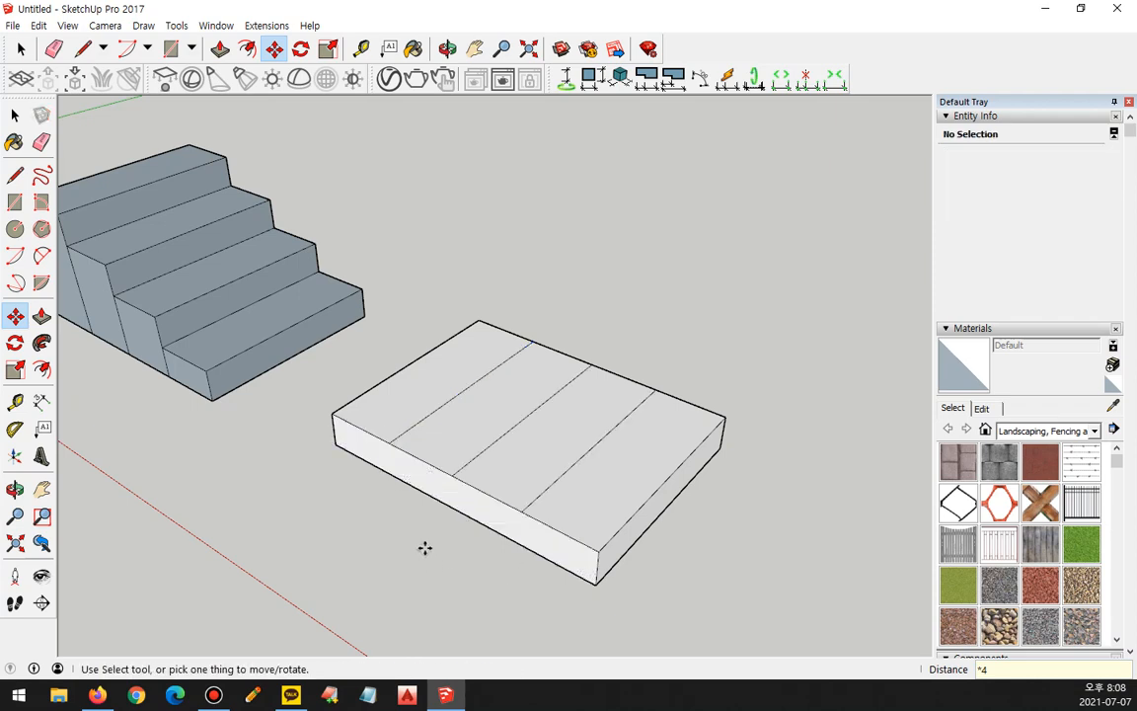
Pull the slab's top strip nearest the second stair up 300 mm as the highest step
{"action": "left_click", "coordinate": [41, 316]}
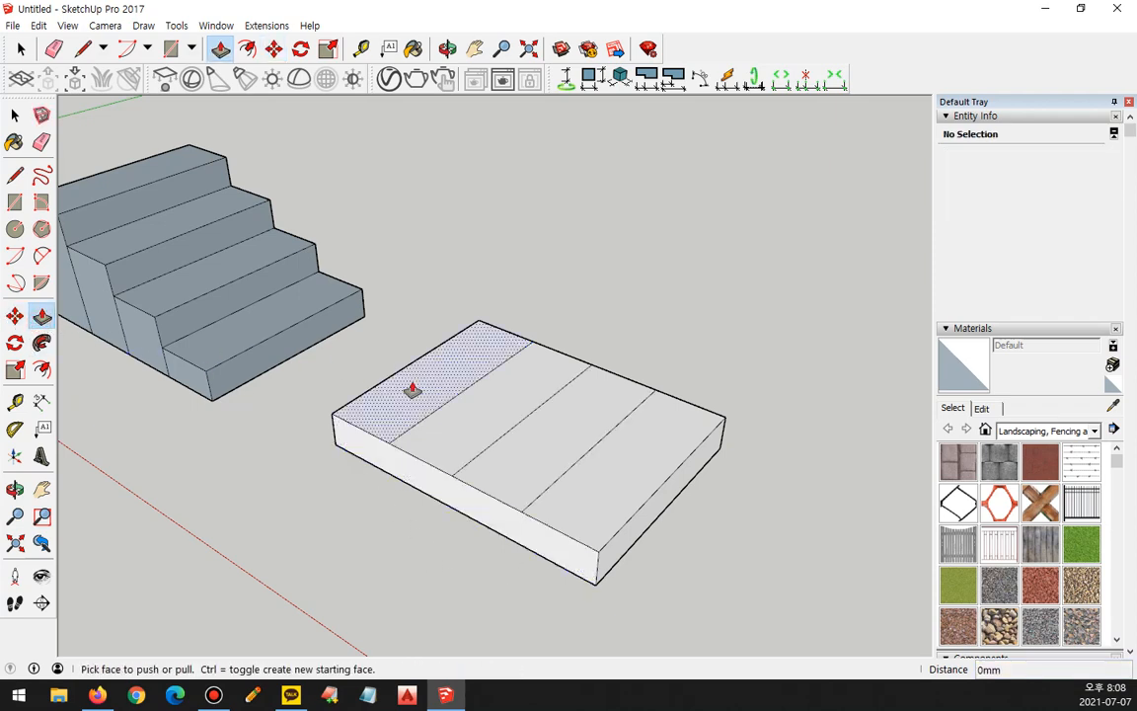
{"action": "left_click", "coordinate": [413, 387]}
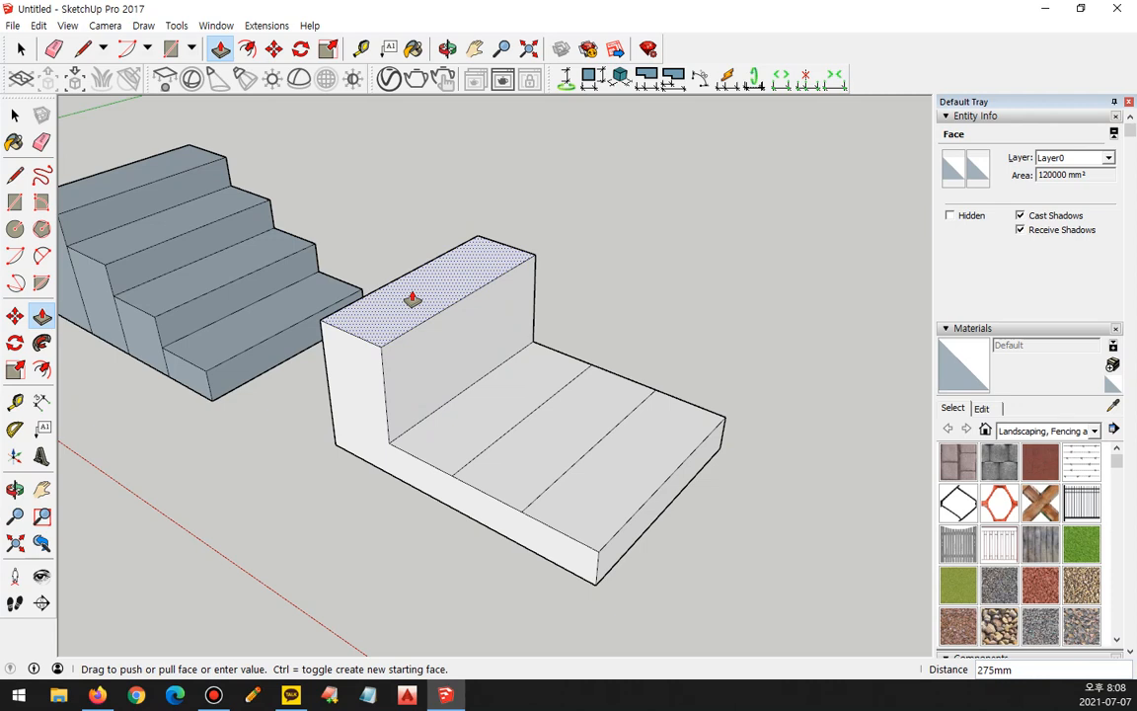
{"action": "type", "text": "300"}
{"action": "key", "text": "Return"}
Raise the strip beside the highest step 200 mm and the following strip 100 mm to complete the third stair
{"action": "left_click", "coordinate": [471, 402]}
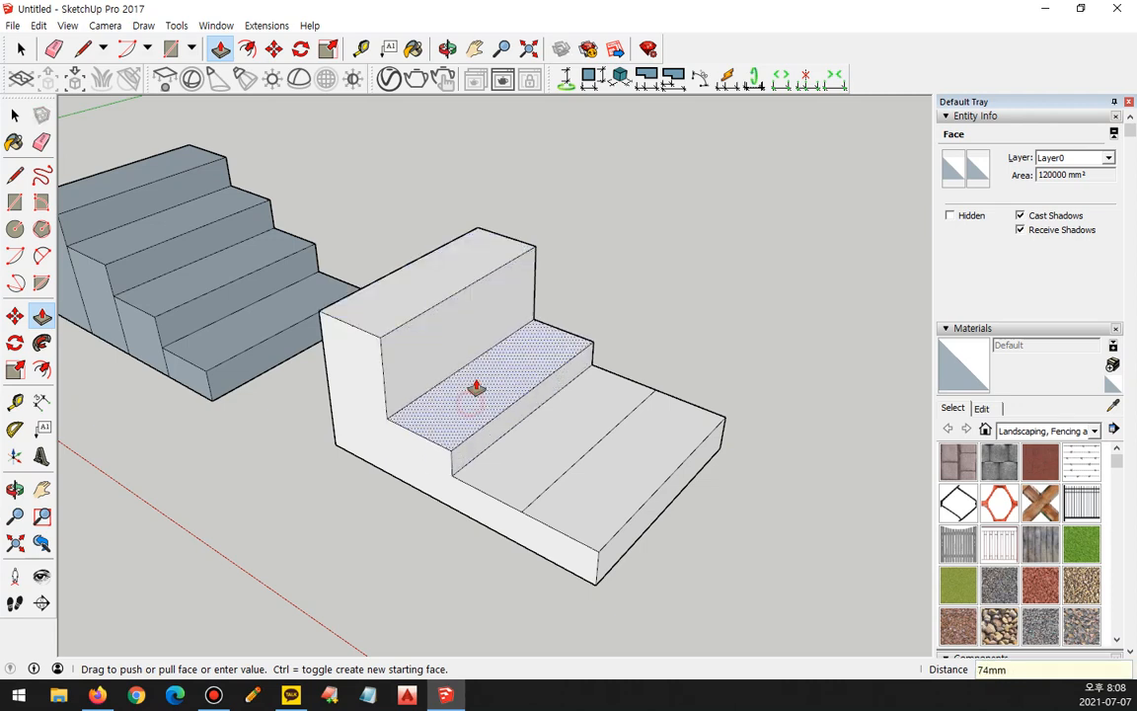
{"action": "type", "text": "200"}
{"action": "key", "text": "Return"}
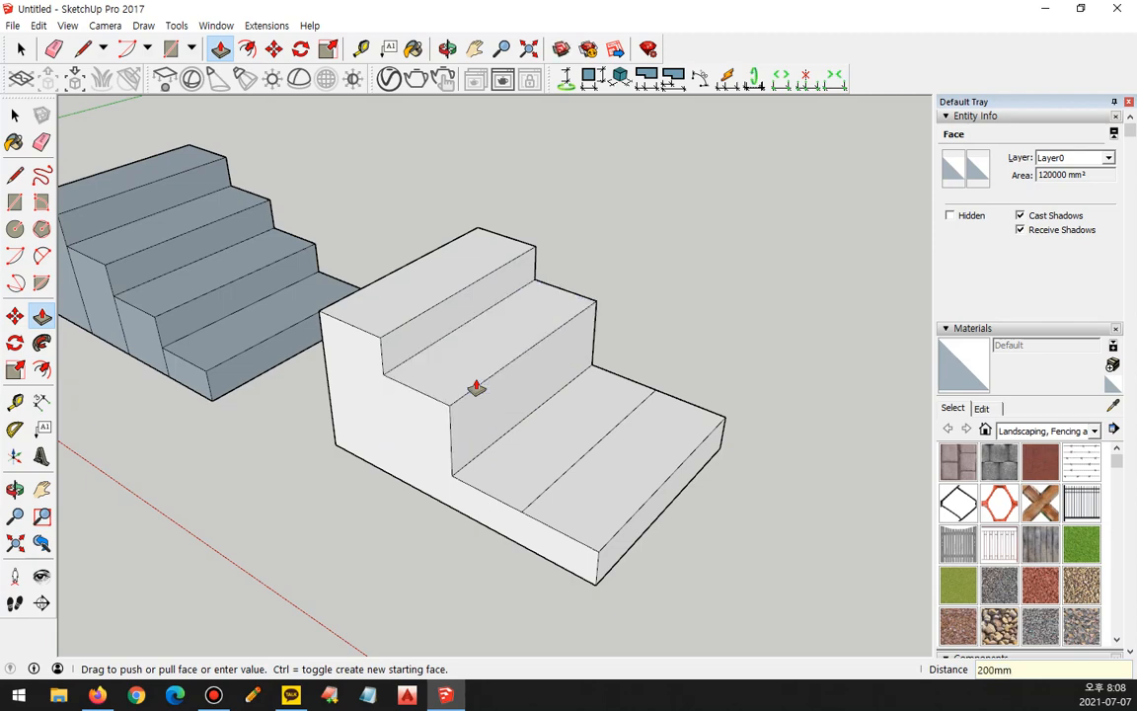
{"action": "left_click", "coordinate": [533, 444]}
{"action": "type", "text": "100"}
{"action": "key", "text": "Return"}
{"action": "middle_click_drag", "start_coordinate": [676, 608], "coordinate": [734, 552]}
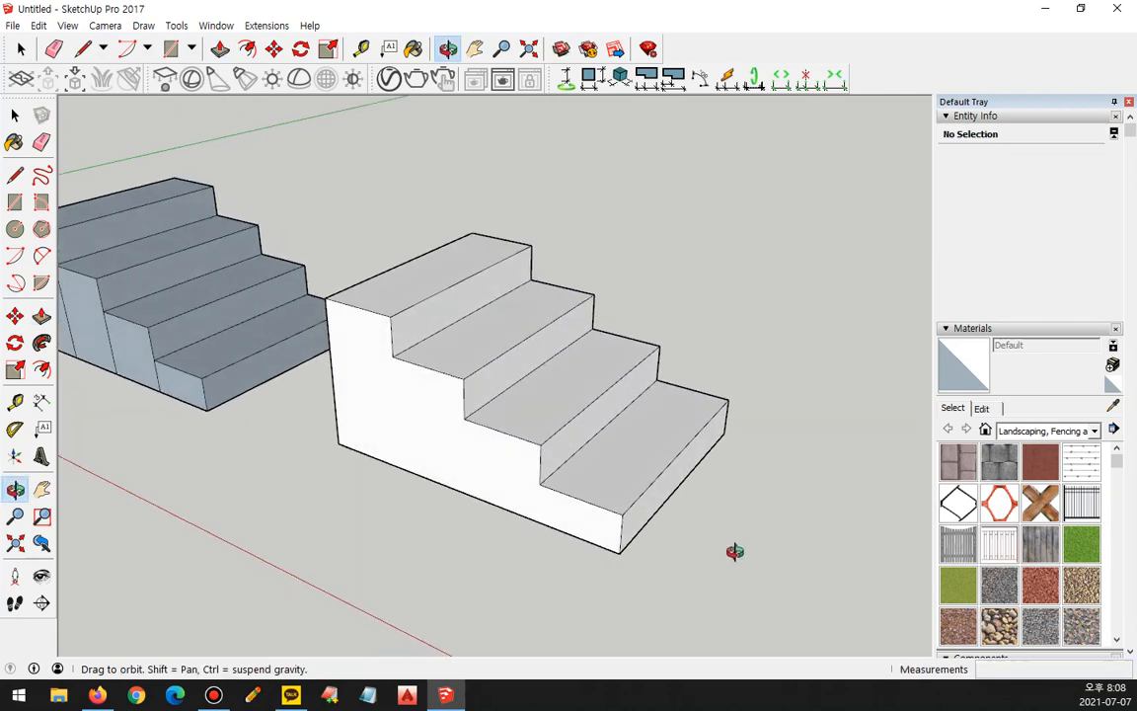
{"action": "middle_click_drag", "start_coordinate": [602, 509], "coordinate": [635, 518]}
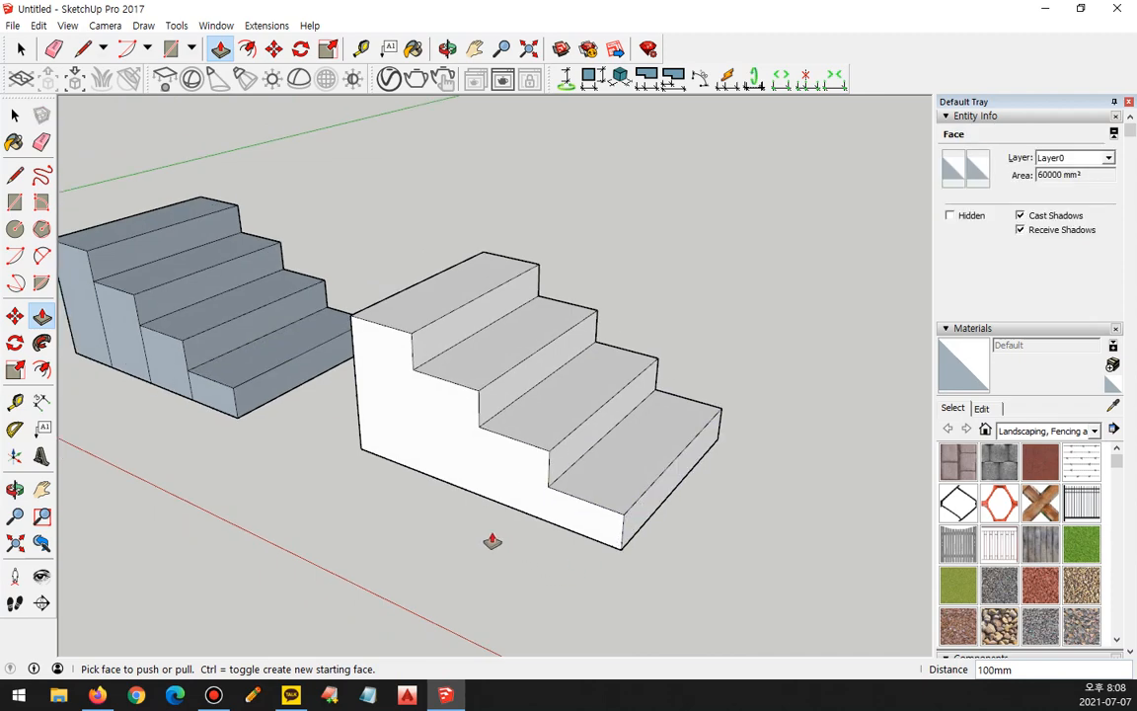
{"action": "middle_click_drag", "start_coordinate": [368, 471], "coordinate": [418, 394]}
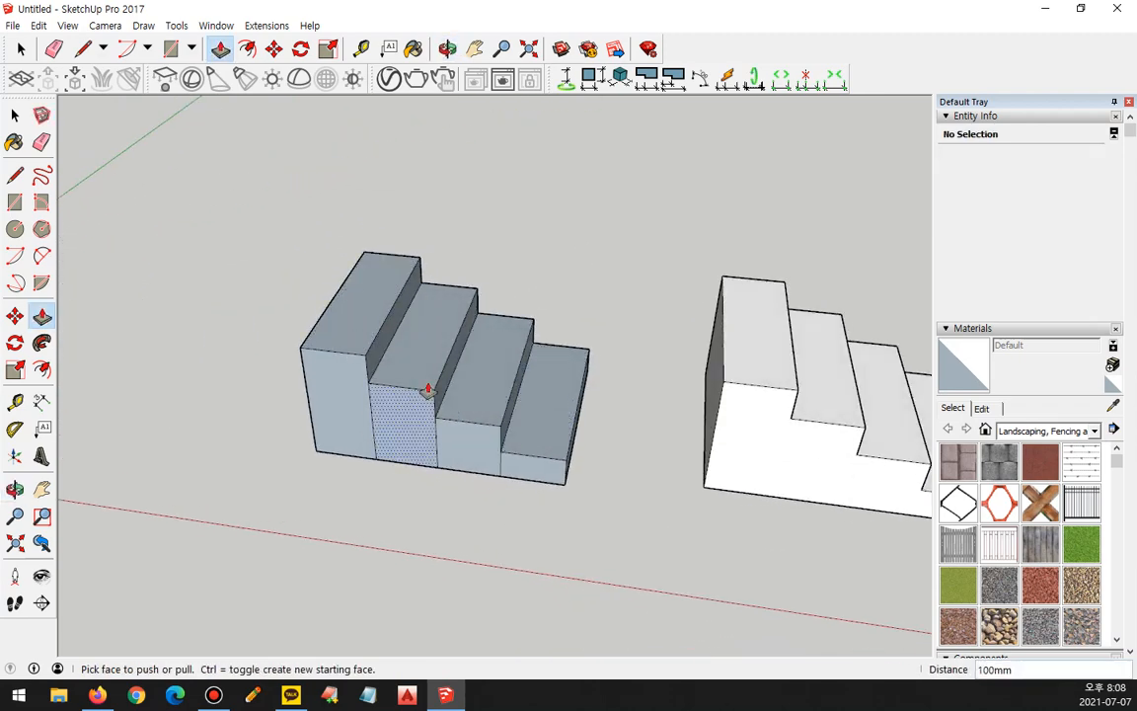
Erase the vertical dividing lines on both stepped side faces of the third stair
{"action": "scroll", "coordinate": [474, 425], "scroll_direction": "up", "scroll_amount": 3}
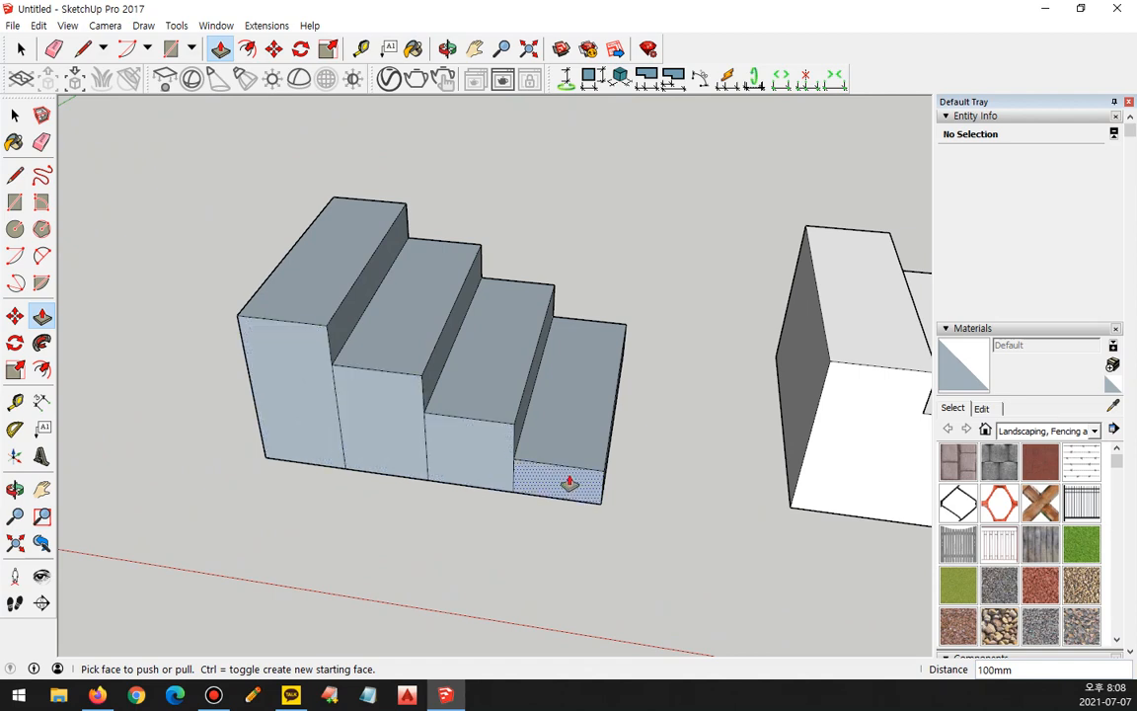
{"action": "key", "text": "e"}
{"action": "mouse_move", "coordinate": [510, 471]}
{"action": "left_mouse_down"}
{"action": "mouse_move", "coordinate": [363, 439]}
{"action": "mouse_move", "coordinate": [391, 509]}
{"action": "left_mouse_up"}
{"action": "middle_click_drag", "start_coordinate": [628, 488], "coordinate": [604, 491]}
{"action": "left_click_drag", "start_coordinate": [514, 480], "coordinate": [493, 475]}
{"action": "mouse_move", "coordinate": [494, 472]}
{"action": "middle_mouse_down"}
{"action": "mouse_move", "coordinate": [300, 411]}
{"action": "mouse_move", "coordinate": [665, 406]}
{"action": "mouse_move", "coordinate": [386, 388]}
{"action": "mouse_move", "coordinate": [400, 400]}
{"action": "middle_mouse_up"}
{"action": "left_click_drag", "start_coordinate": [579, 436], "coordinate": [654, 381]}
Draw a rectangle between opposite base corners to close the open underside of the third stair
{"action": "mouse_move", "coordinate": [654, 381]}
{"action": "middle_mouse_down"}
{"action": "mouse_move", "coordinate": [609, 338]}
{"action": "mouse_move", "coordinate": [605, 122]}
{"action": "middle_mouse_up"}
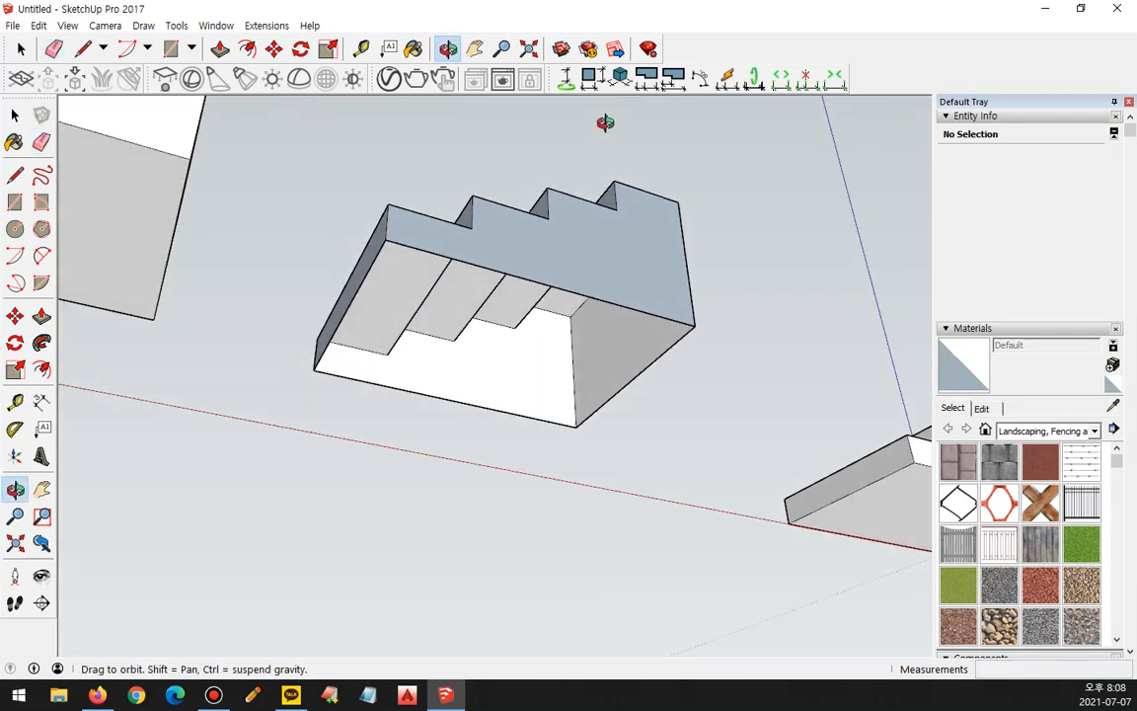
{"action": "key", "text": "r"}
{"action": "left_click", "coordinate": [384, 239]}
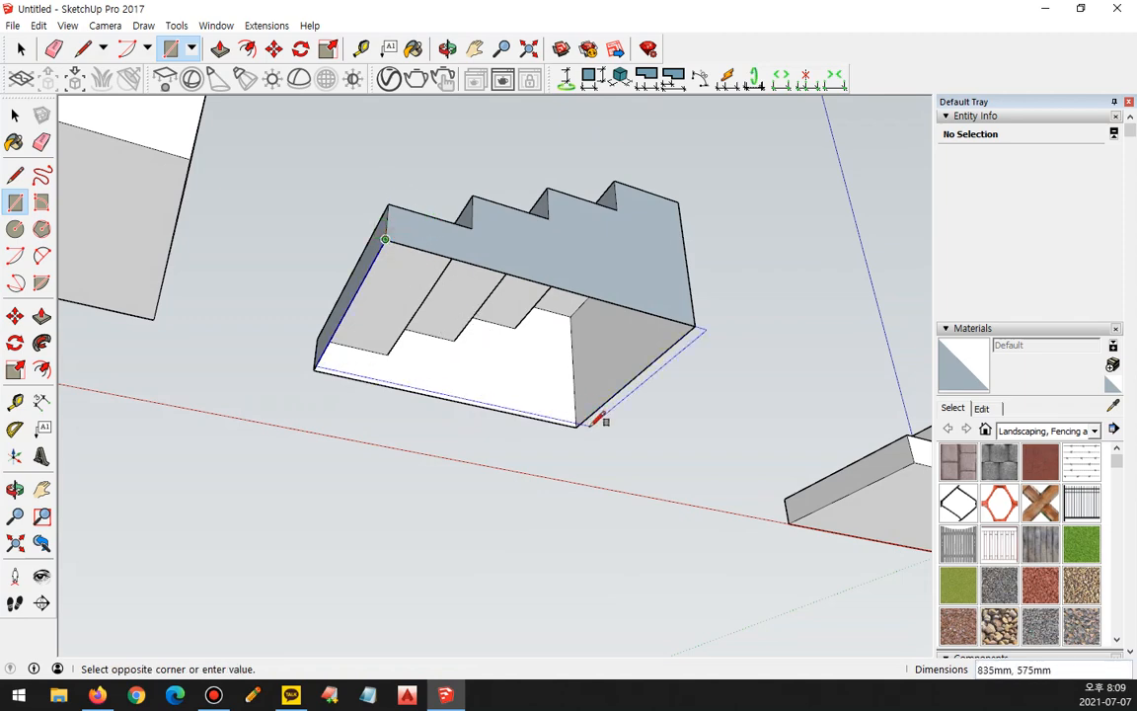
{"action": "left_click", "coordinate": [580, 419]}
{"action": "middle_click_drag", "start_coordinate": [459, 246], "coordinate": [903, 465]}
{"action": "middle_click_drag", "start_coordinate": [493, 478], "coordinate": [670, 477]}
{"action": "scroll", "coordinate": [561, 476], "scroll_direction": "down", "scroll_amount": 3}
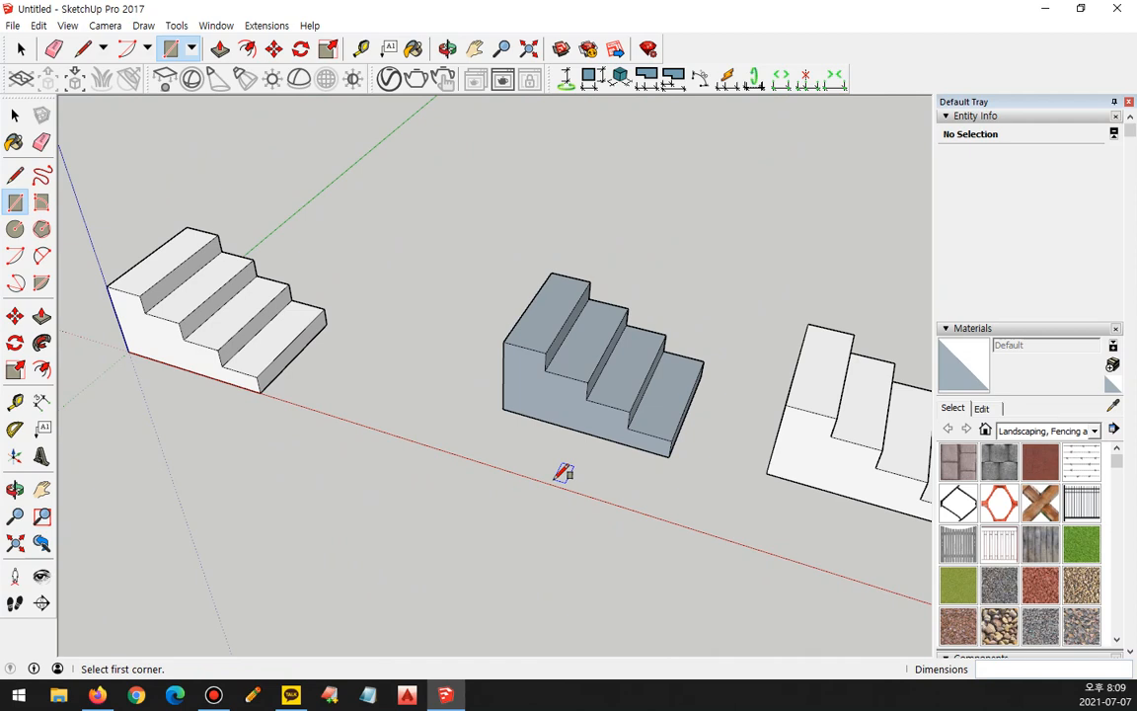
{"action": "mouse_move", "coordinate": [601, 294]}
{"action": "middle_mouse_down"}
{"action": "mouse_move", "coordinate": [434, 314]}
{"action": "mouse_move", "coordinate": [354, 302]}
{"action": "middle_mouse_up"}
{"action": "mouse_move", "coordinate": [773, 515]}
{"action": "left_mouse_down"}
{"action": "mouse_move", "coordinate": [678, 444]}
{"action": "mouse_move", "coordinate": [830, 486]}
{"action": "left_mouse_up"}
{"action": "mouse_move", "coordinate": [537, 459]}
{"action": "left_mouse_down"}
{"action": "mouse_move", "coordinate": [399, 336]}
{"action": "mouse_move", "coordinate": [548, 474]}
{"action": "left_mouse_up"}
{"action": "mouse_move", "coordinate": [194, 373]}
{"action": "left_mouse_down"}
{"action": "mouse_move", "coordinate": [123, 237]}
{"action": "mouse_move", "coordinate": [247, 389]}
{"action": "left_mouse_up"}
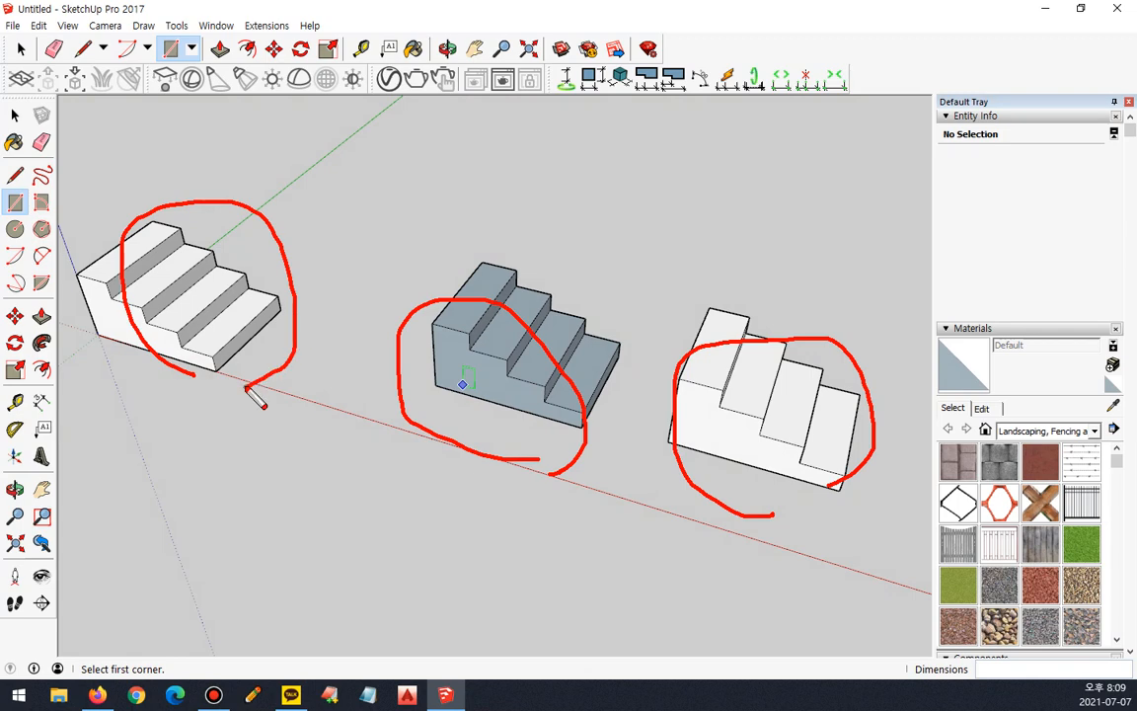
Draw an 800 x 600 mm rectangle on the ground behind the stairs and pull it up into a solid block
{"action": "middle_click_drag", "start_coordinate": [316, 190], "coordinate": [377, 304], "text": "shift"}
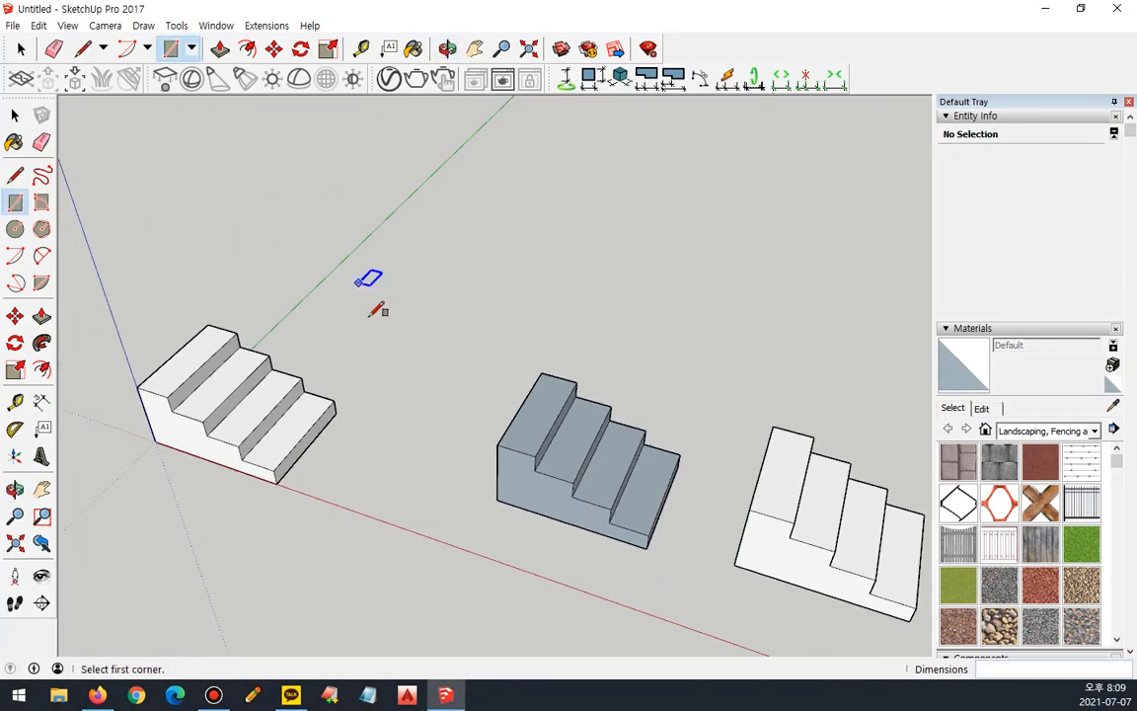
{"action": "left_click", "coordinate": [340, 331]}
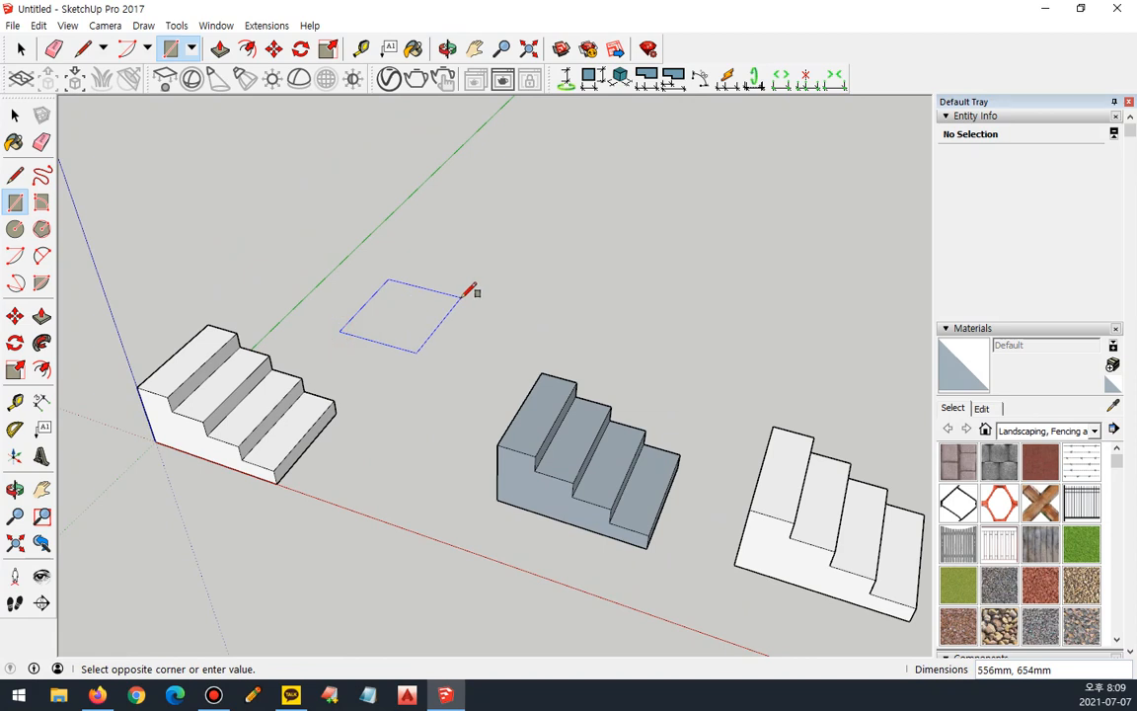
{"action": "type", "text": "800,600"}
{"action": "key", "text": "Return"}
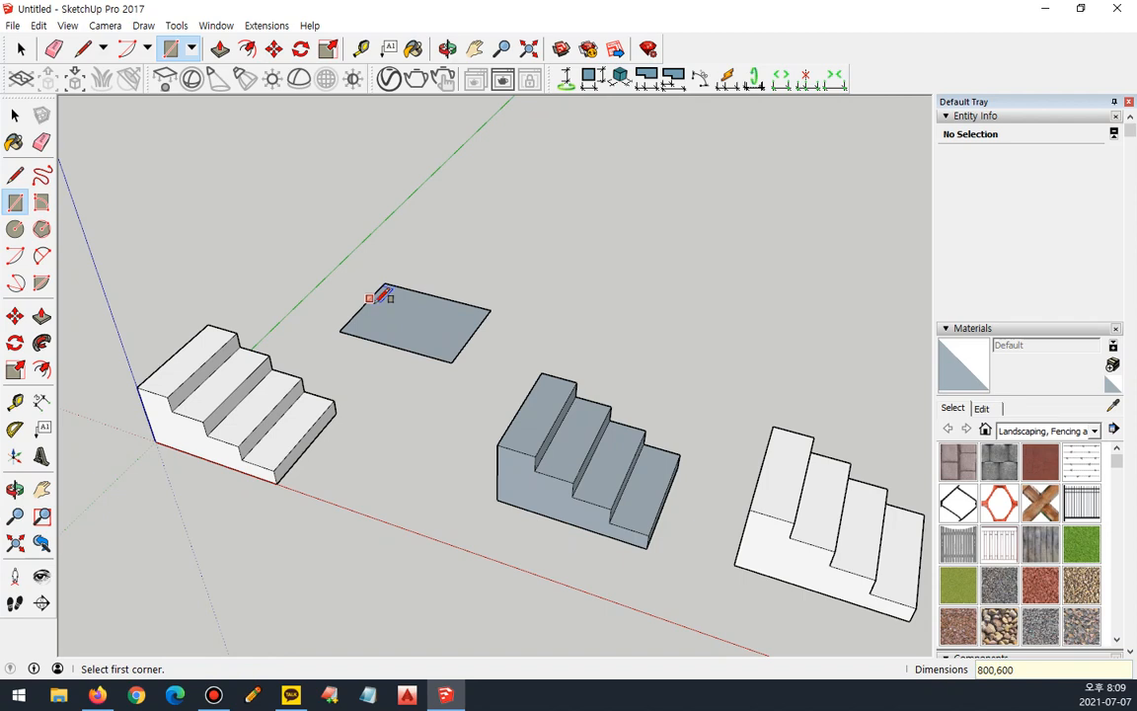
{"action": "key", "text": "p"}
{"action": "left_click", "coordinate": [413, 312]}
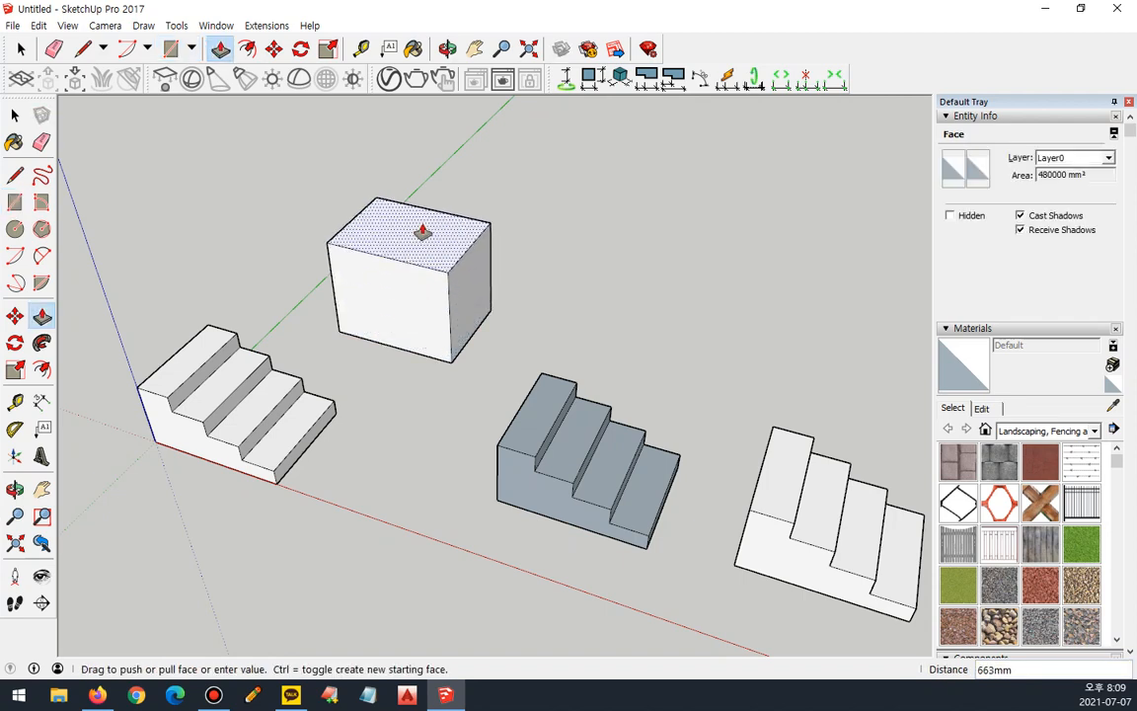
{"action": "key", "text": "Return"}
Copy the block's 600 mm top edge nearest the green axis along the top and array it with *4 into equal strips
{"action": "scroll", "coordinate": [394, 210], "scroll_direction": "up", "scroll_amount": 5}
{"action": "key", "text": "space"}
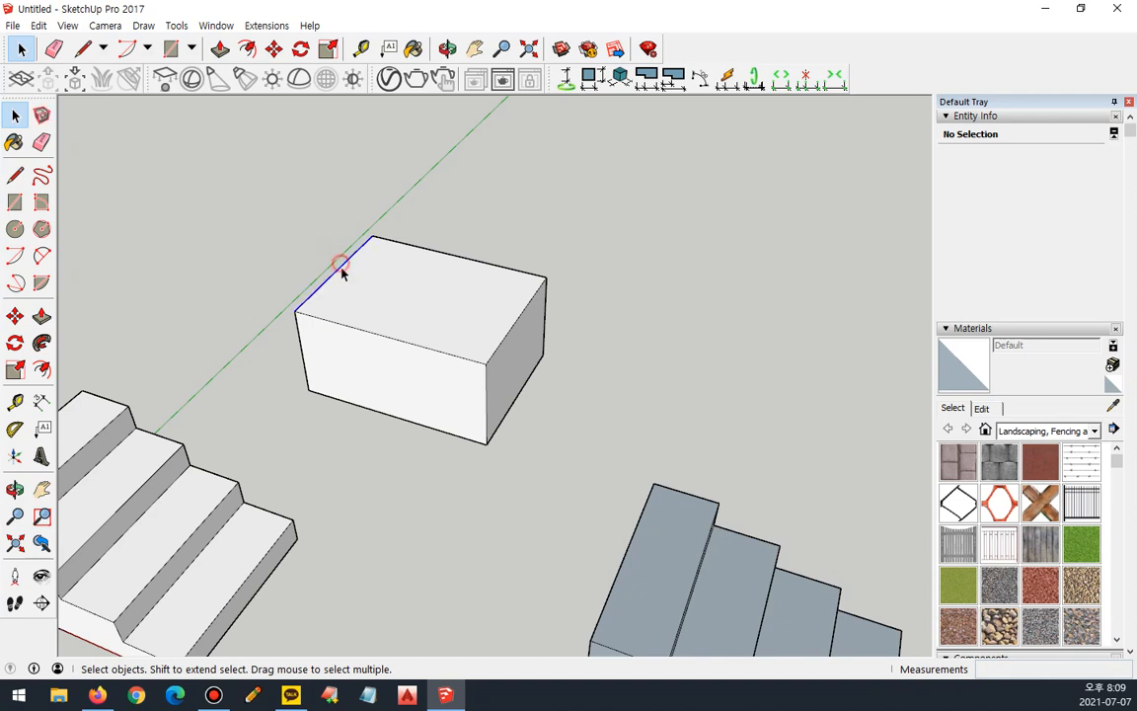
{"action": "left_click", "coordinate": [339, 267]}
{"action": "key", "text": "m"}
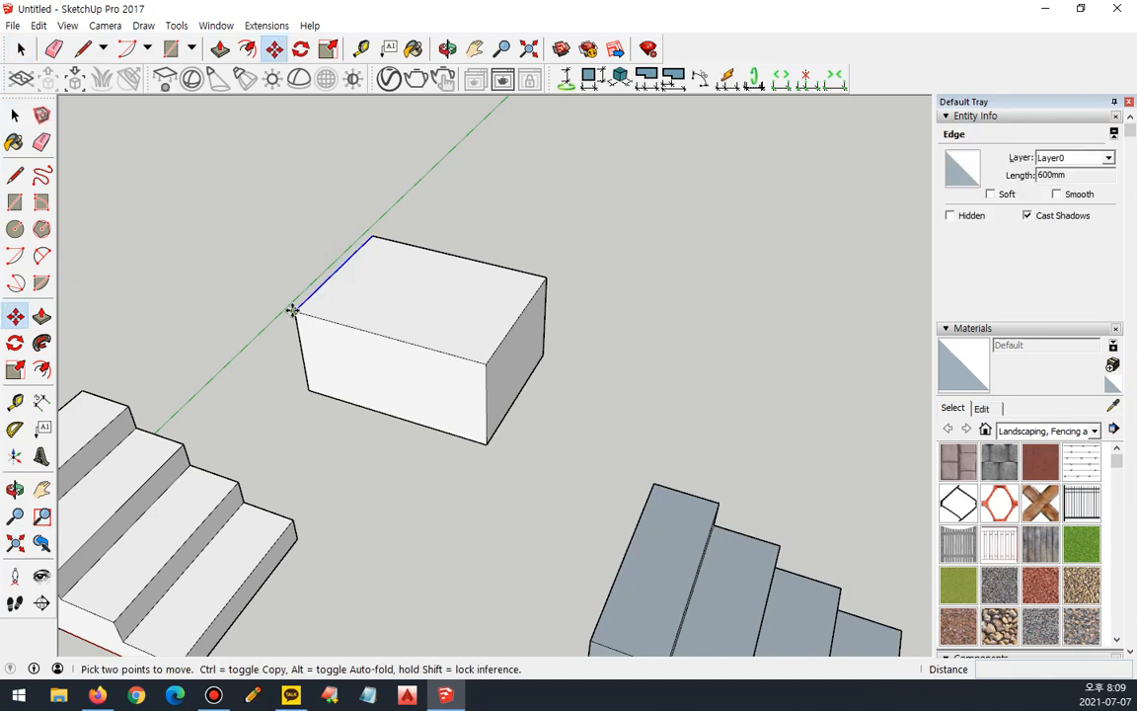
{"action": "key", "text": "ctrl"}
{"action": "left_click", "coordinate": [296, 312]}
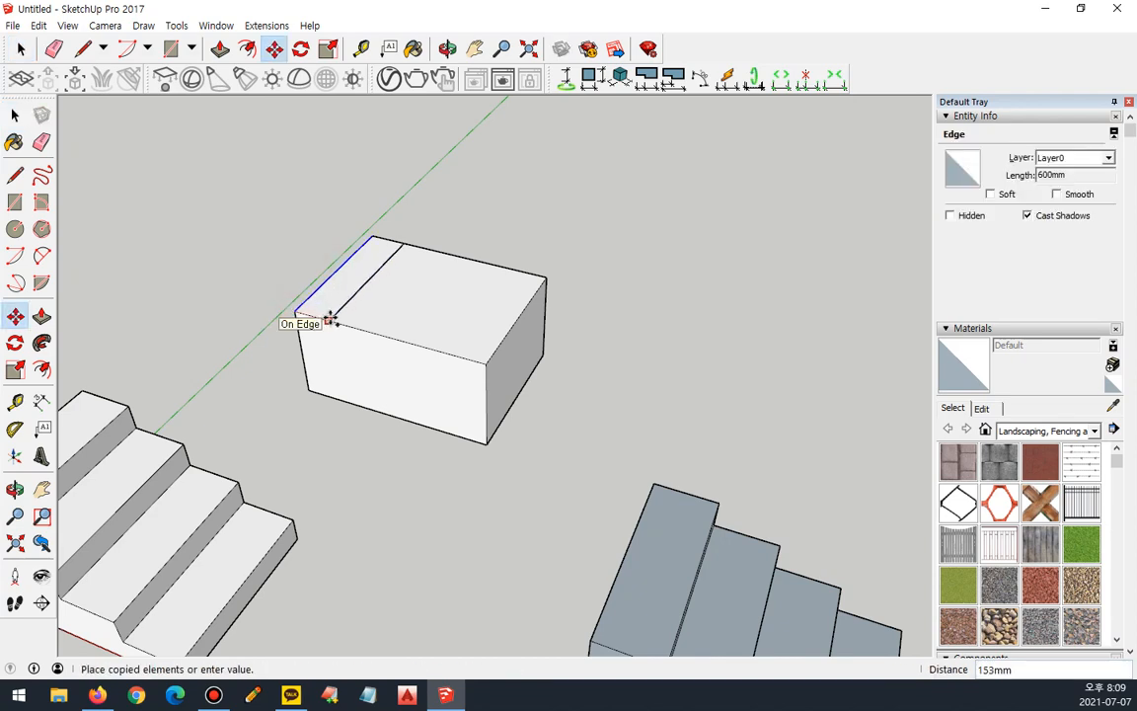
{"action": "key", "text": "Return"}
{"action": "type", "text": "*4"}
{"action": "key", "text": "Return"}
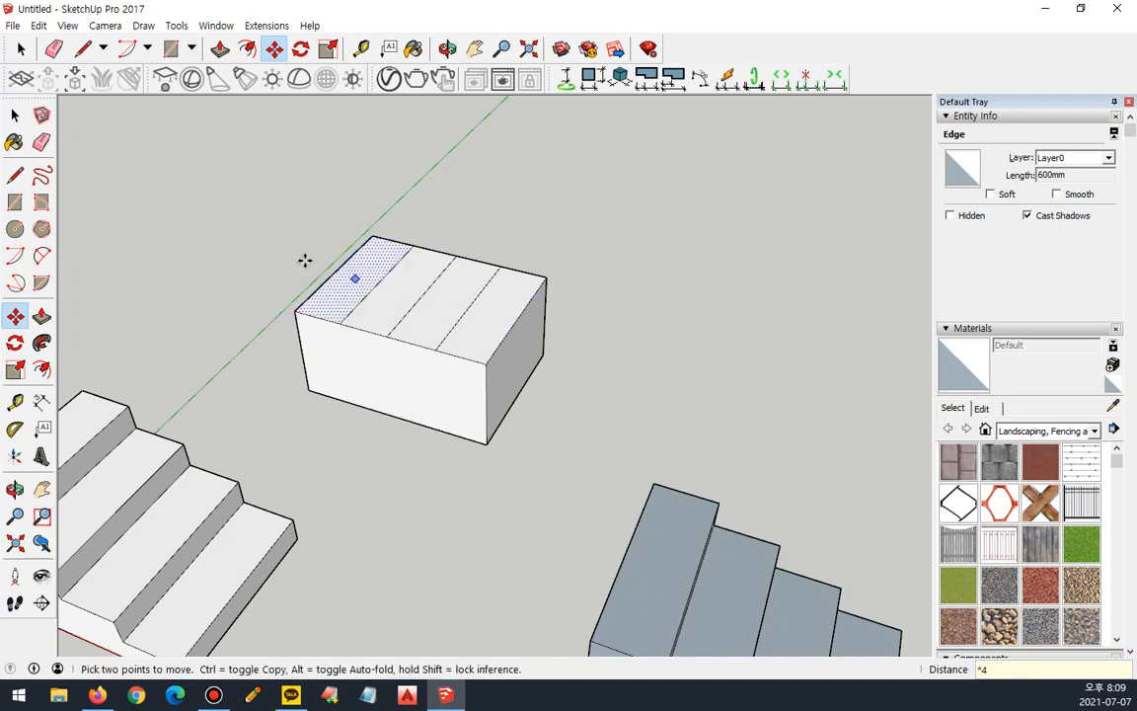
Push the three top strips farthest from the green axis down into descending treads, lowering the one beside the highest step 100 mm
{"action": "left_click", "coordinate": [42, 316]}
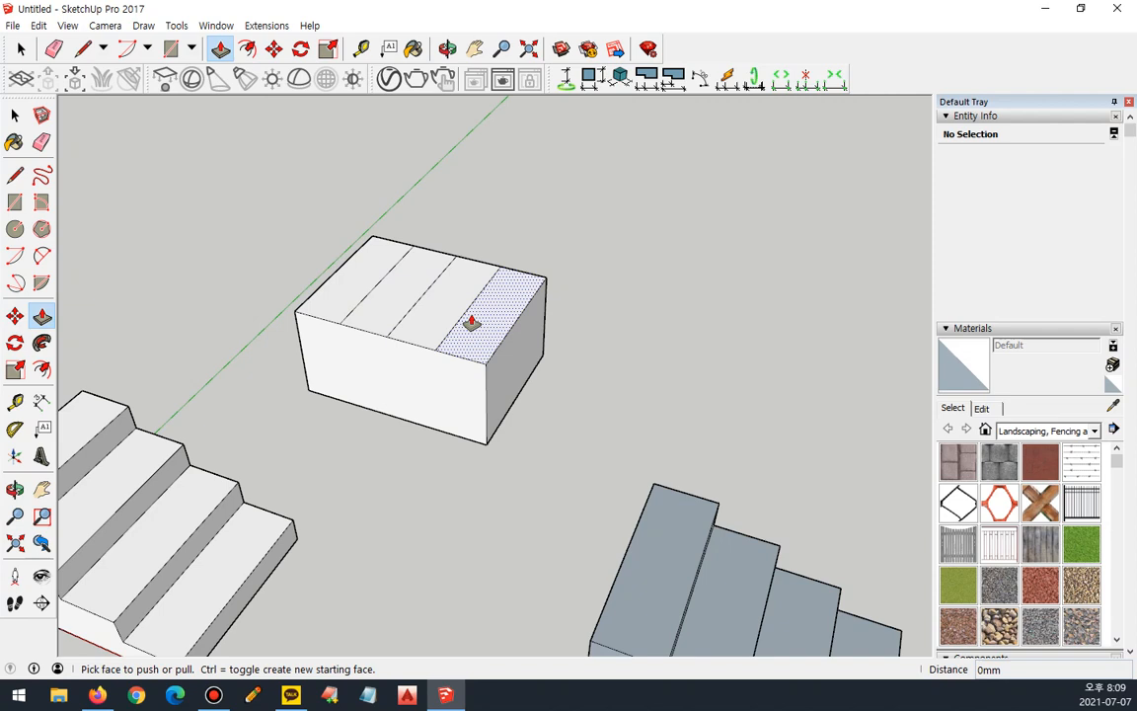
{"action": "left_click_drag", "start_coordinate": [500, 326], "coordinate": [496, 356]}
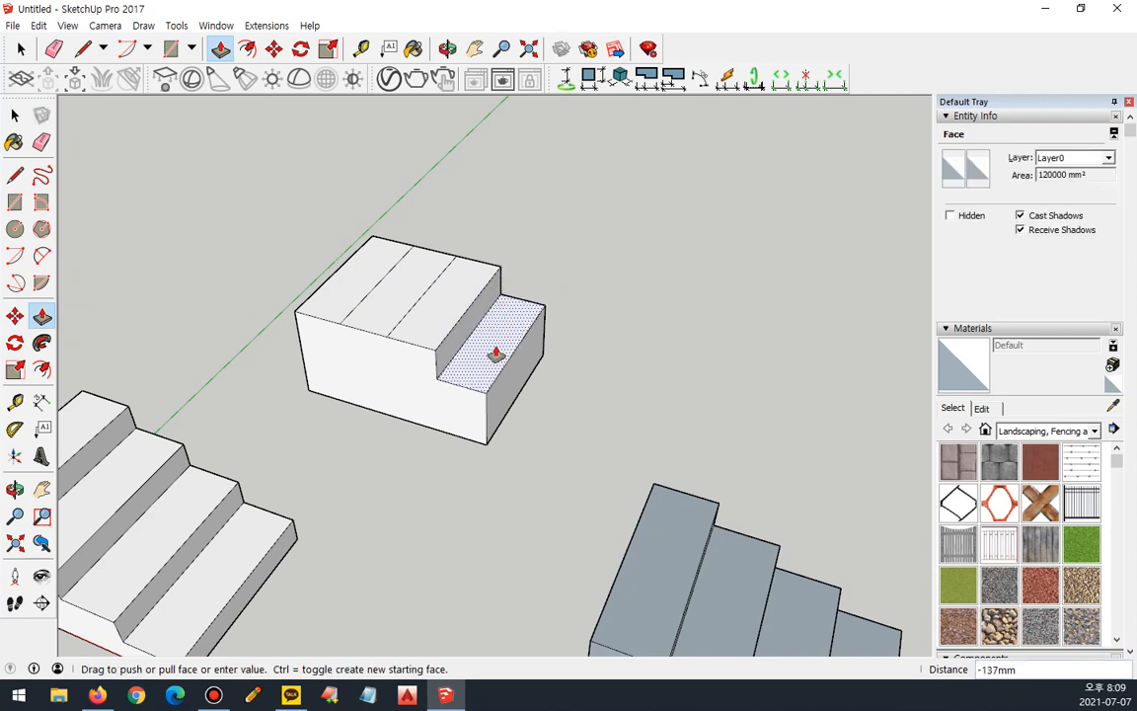
{"action": "left_click_drag", "start_coordinate": [444, 323], "coordinate": [411, 329]}
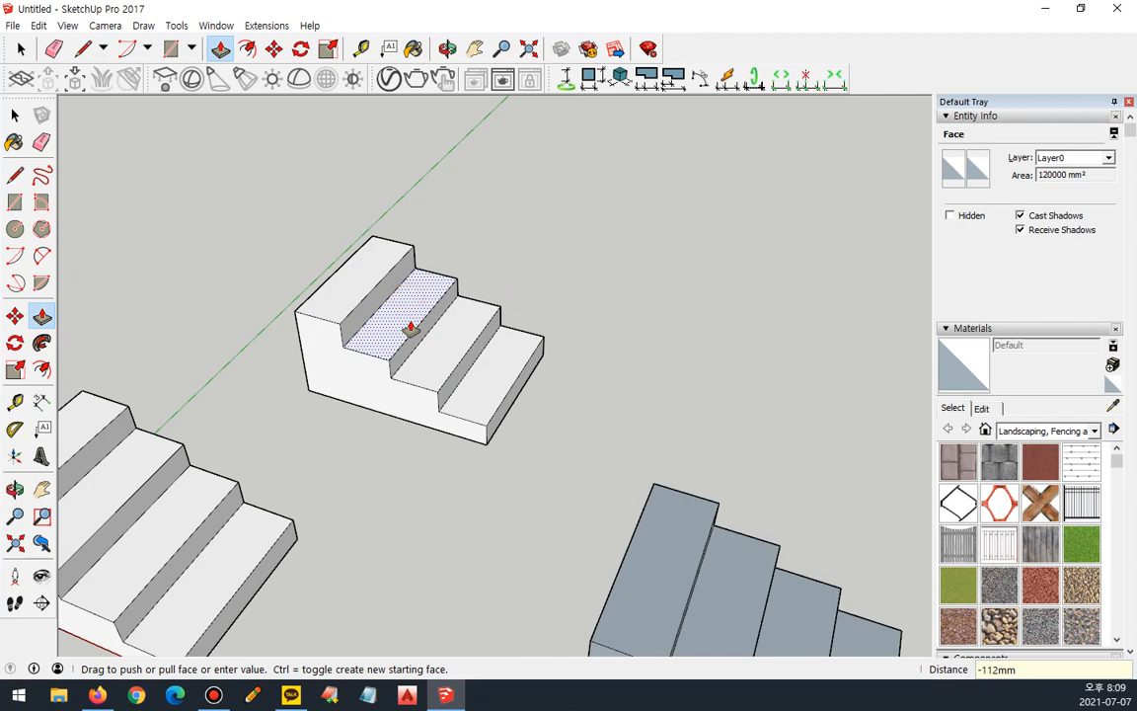
{"action": "key", "text": "Return"}
{"action": "scroll", "coordinate": [581, 418], "scroll_direction": "down", "scroll_amount": 4}
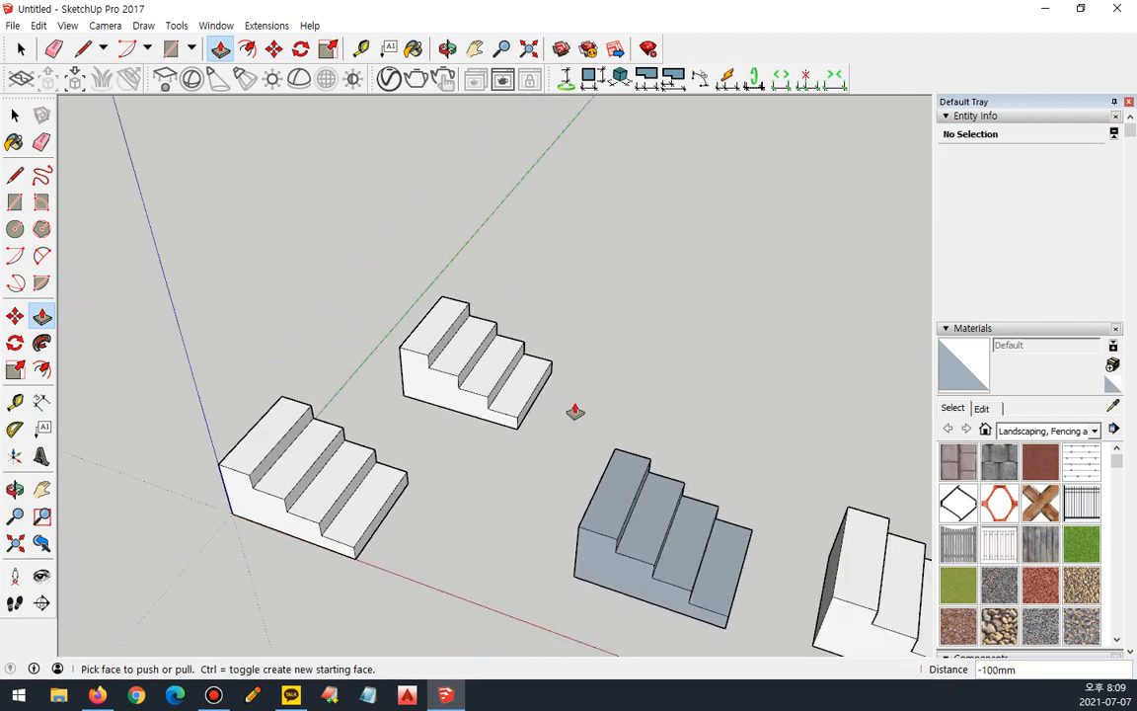
{"action": "scroll", "coordinate": [589, 419], "scroll_direction": "down", "scroll_amount": 1}
{"action": "middle_click_drag", "start_coordinate": [629, 409], "coordinate": [403, 283], "text": "shift"}
{"action": "mouse_move", "coordinate": [607, 531]}
{"action": "left_mouse_down"}
{"action": "mouse_move", "coordinate": [320, 481]}
{"action": "mouse_move", "coordinate": [819, 415]}
{"action": "mouse_move", "coordinate": [734, 515]}
{"action": "left_mouse_up"}
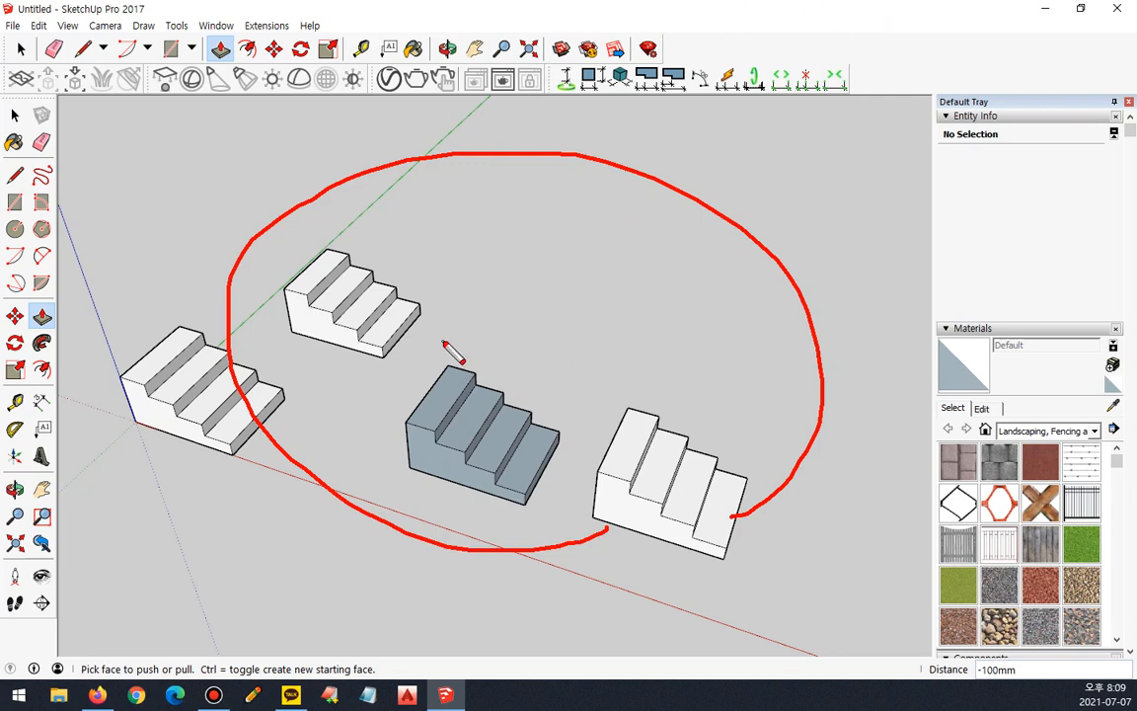
{"action": "key", "text": "Escape"}
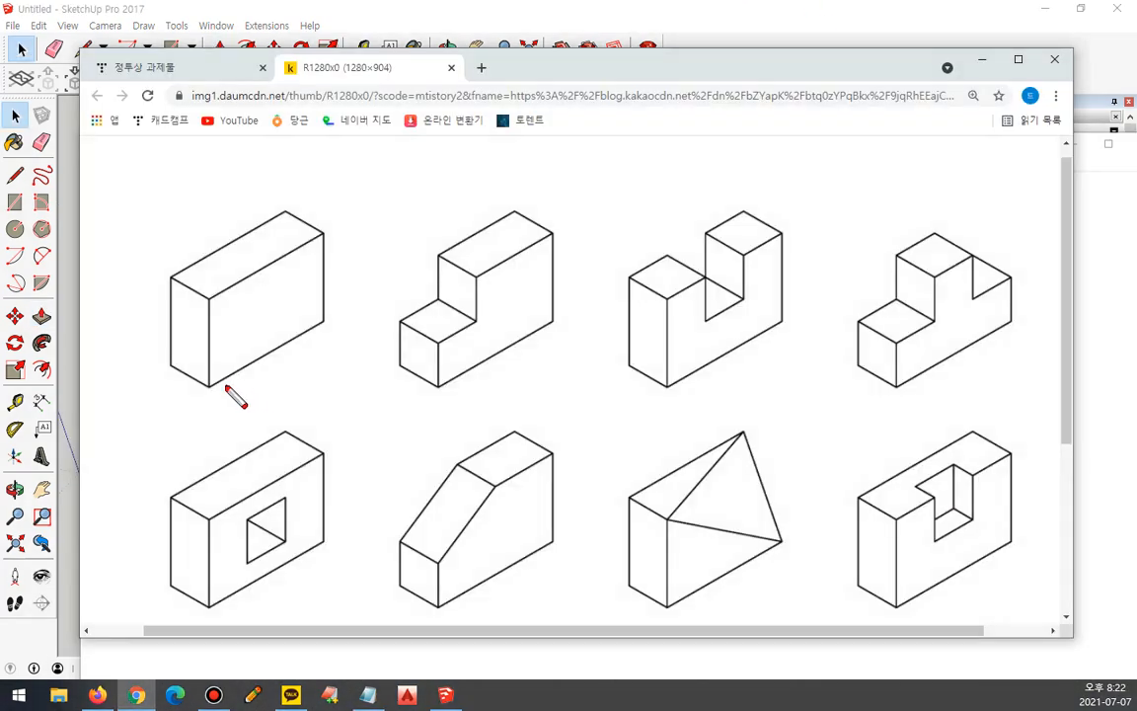
Examine the isometric exercise sheet in the browser for the first block's length, depth and height and the neighbouring shapes' cut-outs
{"action": "left_click_drag", "start_coordinate": [210, 385], "coordinate": [319, 317]}
{"action": "mouse_move", "coordinate": [256, 376]}
{"action": "left_mouse_down"}
{"action": "mouse_move", "coordinate": [284, 405]}
{"action": "mouse_move", "coordinate": [315, 380]}
{"action": "mouse_move", "coordinate": [296, 376]}
{"action": "left_mouse_up"}
{"action": "left_click_drag", "start_coordinate": [210, 384], "coordinate": [174, 369]}
{"action": "mouse_move", "coordinate": [156, 411]}
{"action": "left_mouse_down"}
{"action": "mouse_move", "coordinate": [156, 425]}
{"action": "mouse_move", "coordinate": [174, 397]}
{"action": "mouse_move", "coordinate": [167, 265]}
{"action": "left_mouse_up"}
{"action": "left_click_drag", "start_coordinate": [111, 314], "coordinate": [145, 304]}
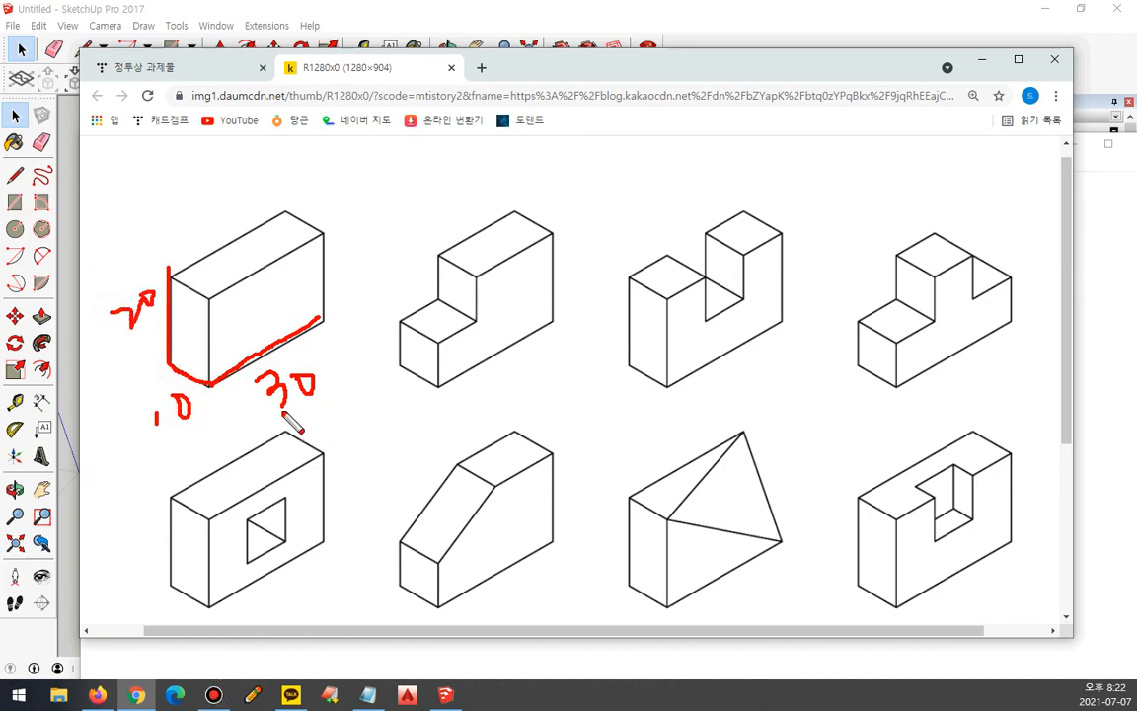
{"action": "key", "text": "e"}
{"action": "mouse_move", "coordinate": [295, 370]}
{"action": "left_mouse_down"}
{"action": "mouse_move", "coordinate": [269, 363]}
{"action": "mouse_move", "coordinate": [294, 366]}
{"action": "left_mouse_up"}
{"action": "left_click_drag", "start_coordinate": [219, 329], "coordinate": [188, 385]}
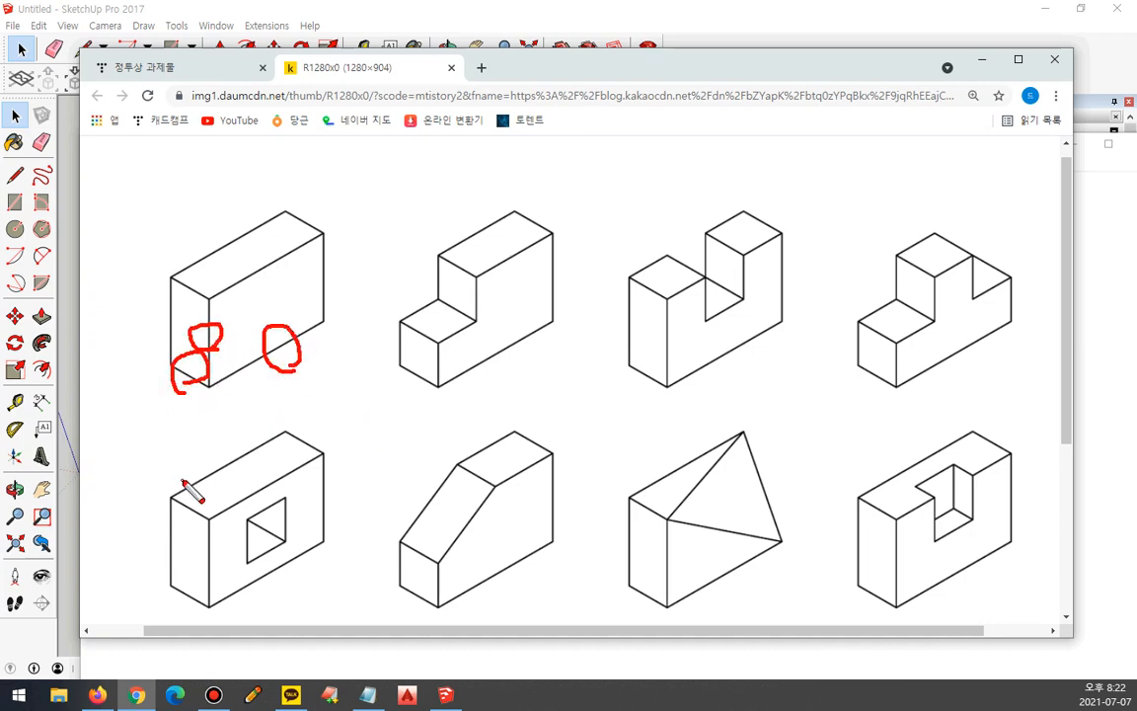
{"action": "key", "text": "e"}
{"action": "mouse_move", "coordinate": [323, 324]}
{"action": "left_mouse_down"}
{"action": "mouse_move", "coordinate": [263, 369]}
{"action": "mouse_move", "coordinate": [215, 385]}
{"action": "left_mouse_up"}
{"action": "mouse_move", "coordinate": [210, 301]}
{"action": "left_mouse_down"}
{"action": "mouse_move", "coordinate": [211, 392]}
{"action": "mouse_move", "coordinate": [186, 378]}
{"action": "mouse_move", "coordinate": [219, 403]}
{"action": "left_mouse_up"}
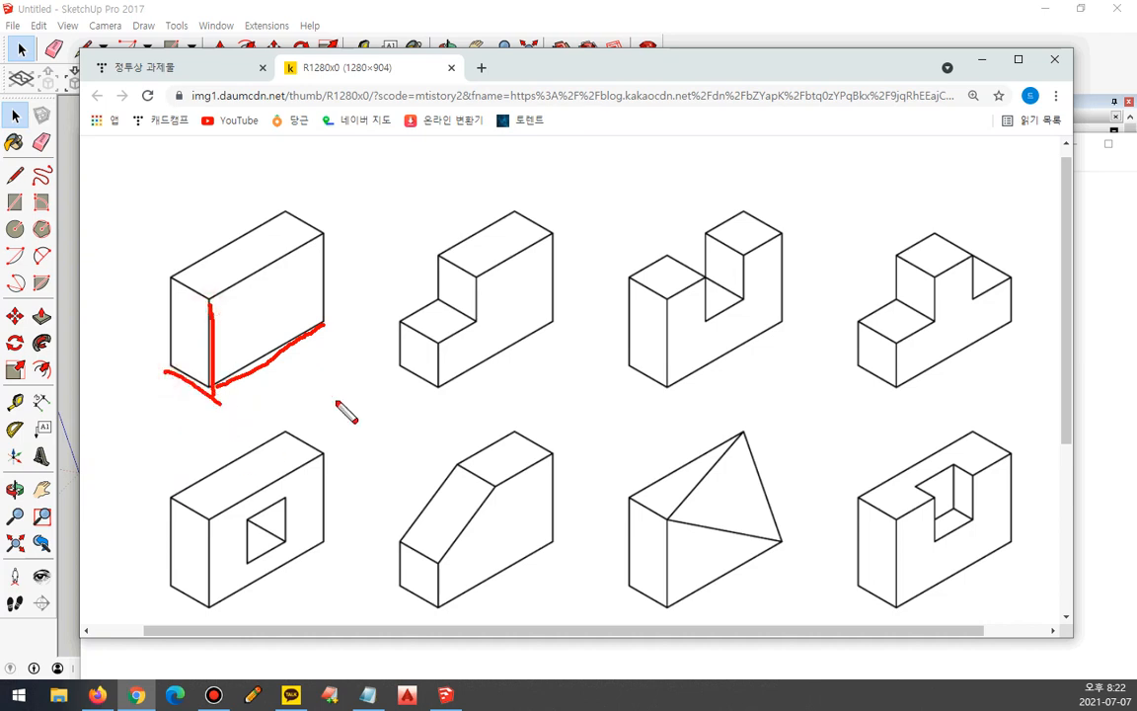
{"action": "mouse_move", "coordinate": [471, 277]}
{"action": "left_mouse_down"}
{"action": "mouse_move", "coordinate": [462, 334]}
{"action": "mouse_move", "coordinate": [449, 288]}
{"action": "left_mouse_up"}
{"action": "left_click_drag", "start_coordinate": [729, 247], "coordinate": [751, 299]}
Switch back to SketchUp and draw a 30 x 10 mm rectangle on the ground near the origin
{"action": "left_click_drag", "start_coordinate": [616, 56], "coordinate": [0, 56]}
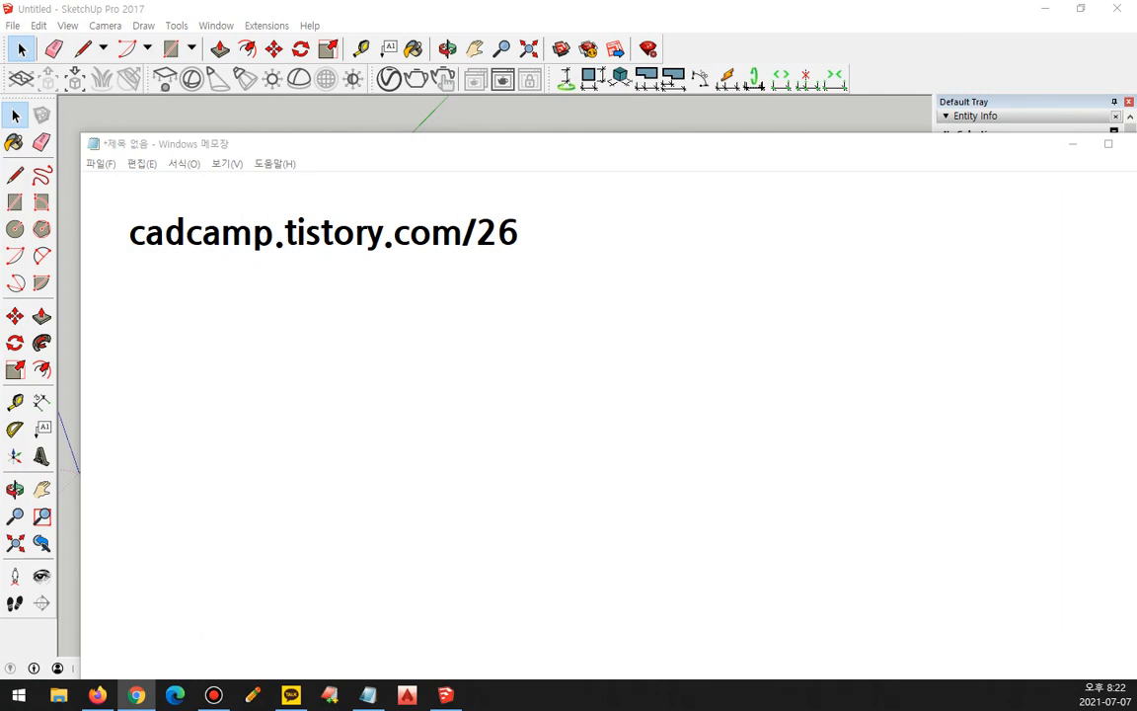
{"action": "left_click", "coordinate": [333, 7]}
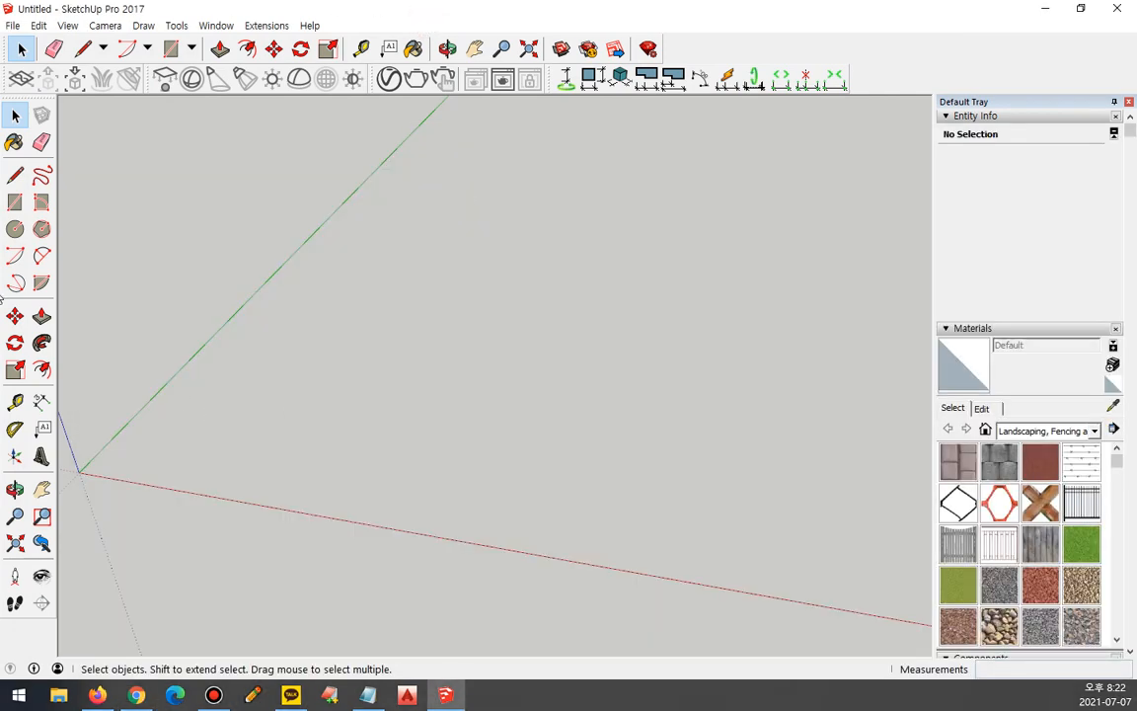
{"action": "left_click", "coordinate": [15, 201]}
{"action": "middle_click_drag", "start_coordinate": [125, 472], "coordinate": [342, 464]}
{"action": "left_click", "coordinate": [348, 461]}
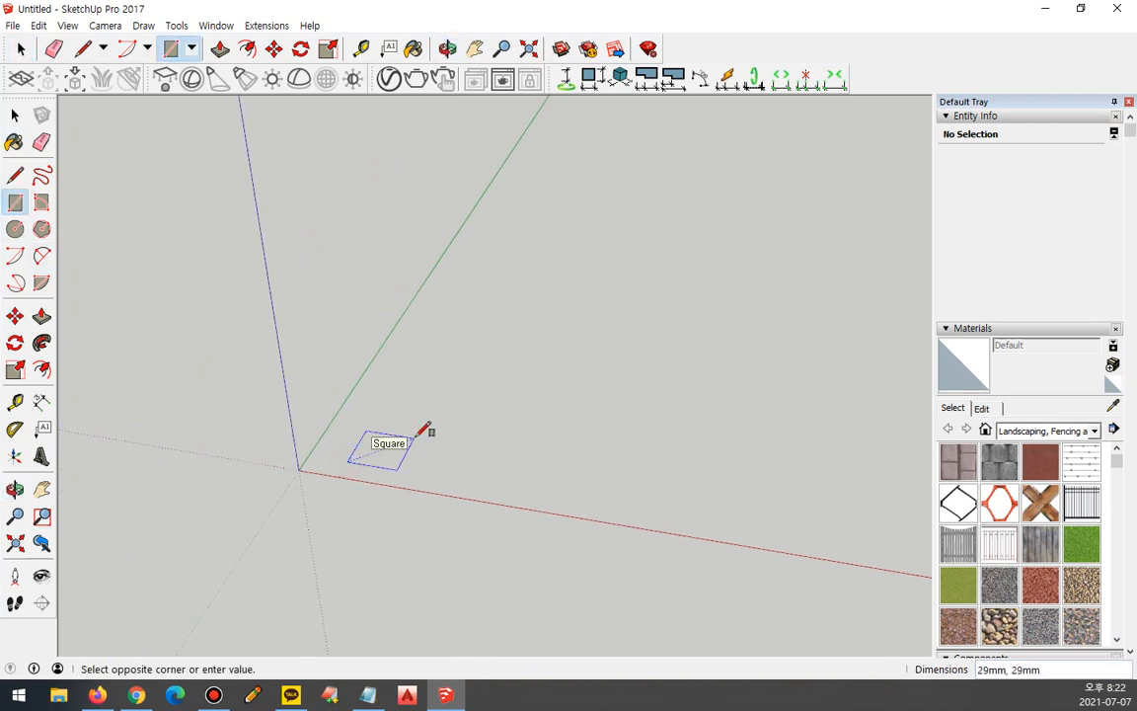
{"action": "key", "text": "Return"}
{"action": "scroll", "coordinate": [425, 430], "scroll_direction": "up", "scroll_amount": 2}
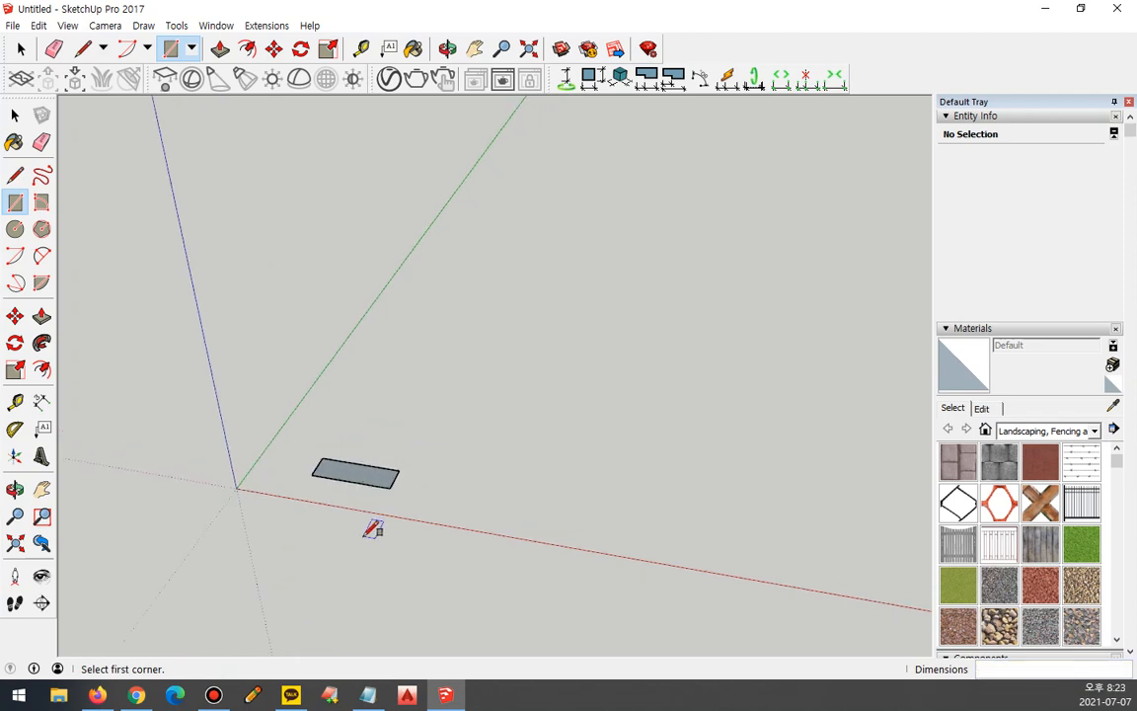
Pull the rectangle up 20 mm into a block
{"action": "key", "text": "p"}
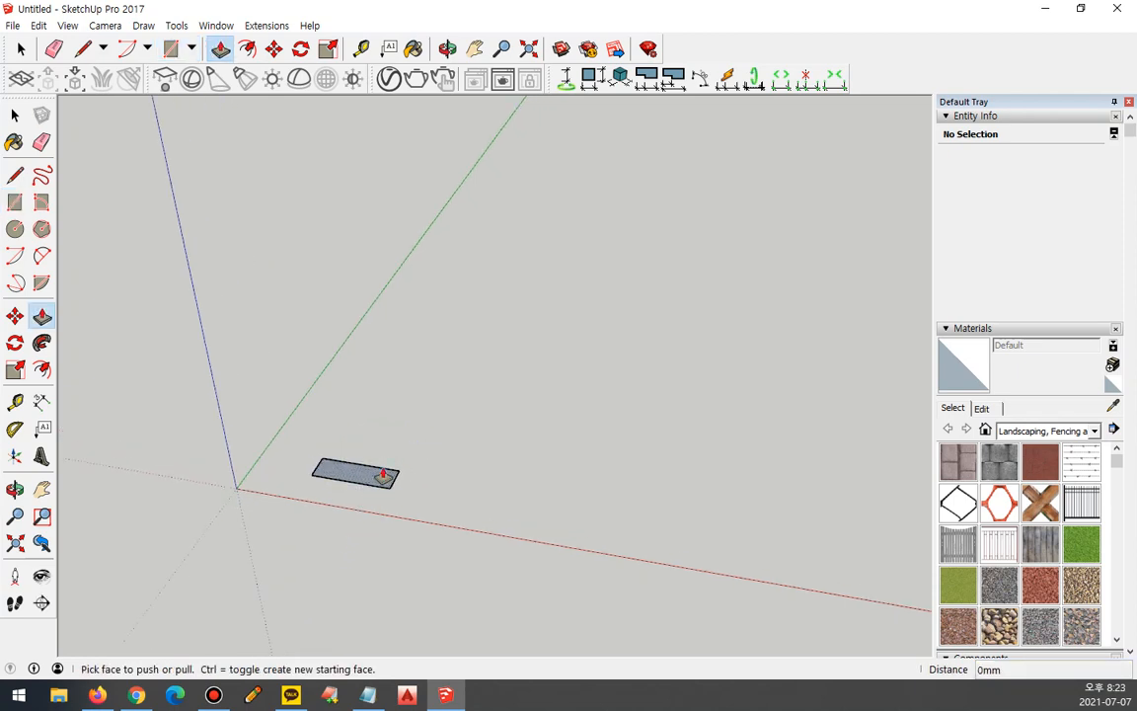
{"action": "left_click", "coordinate": [382, 475]}
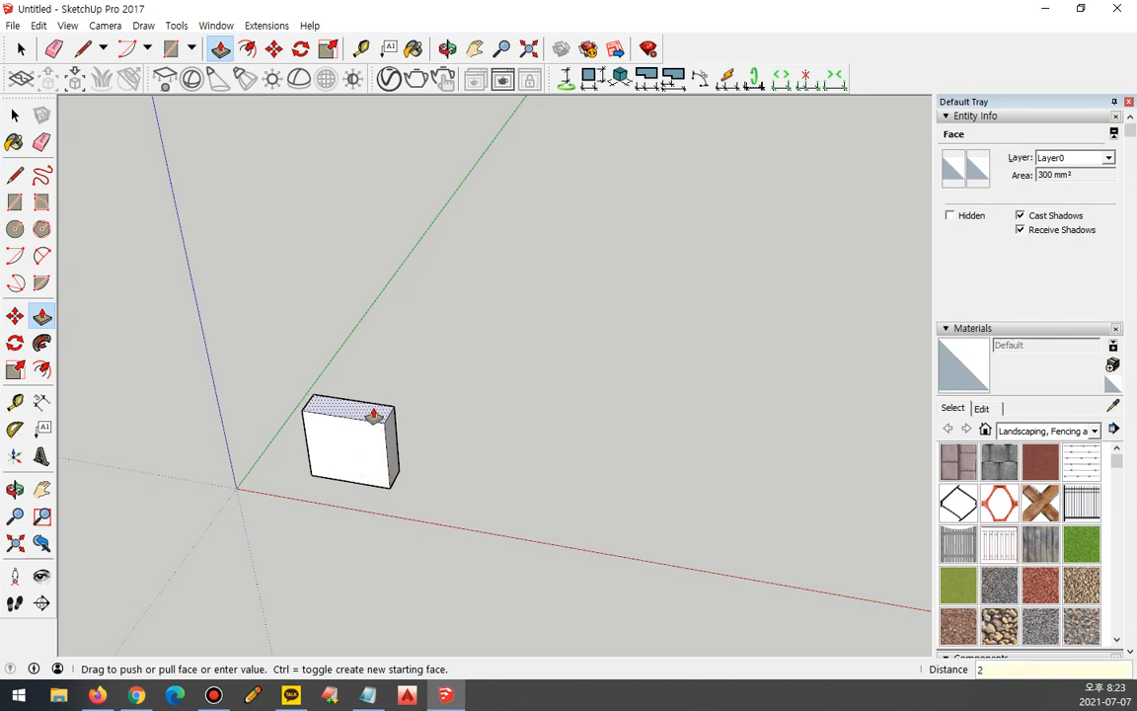
{"action": "left_click", "coordinate": [374, 414]}
{"action": "middle_click_drag", "start_coordinate": [352, 488], "coordinate": [541, 518]}
{"action": "middle_click_drag", "start_coordinate": [489, 478], "coordinate": [454, 432]}
{"action": "mouse_move", "coordinate": [385, 494]}
{"action": "left_mouse_down"}
{"action": "mouse_move", "coordinate": [338, 513]}
{"action": "mouse_move", "coordinate": [499, 296]}
{"action": "mouse_move", "coordinate": [401, 517]}
{"action": "left_mouse_up"}
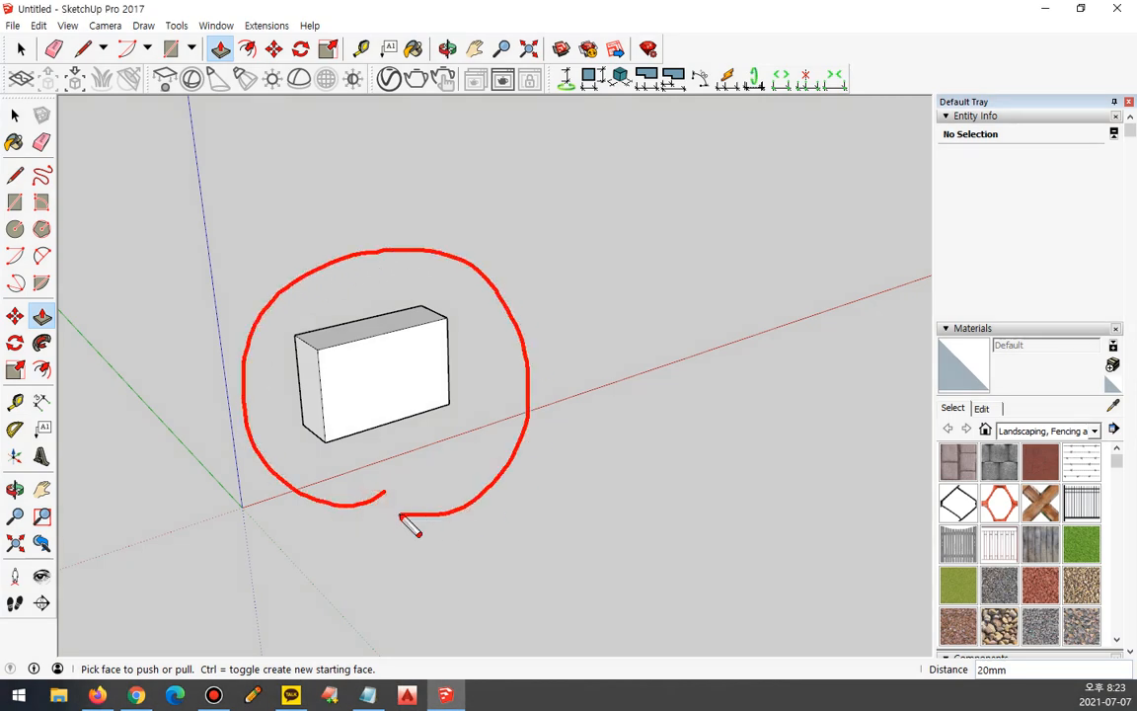
{"action": "key", "text": "Escape"}
Select the whole block, copy it along the red axis and array it with *3
{"action": "left_click", "coordinate": [275, 50]}
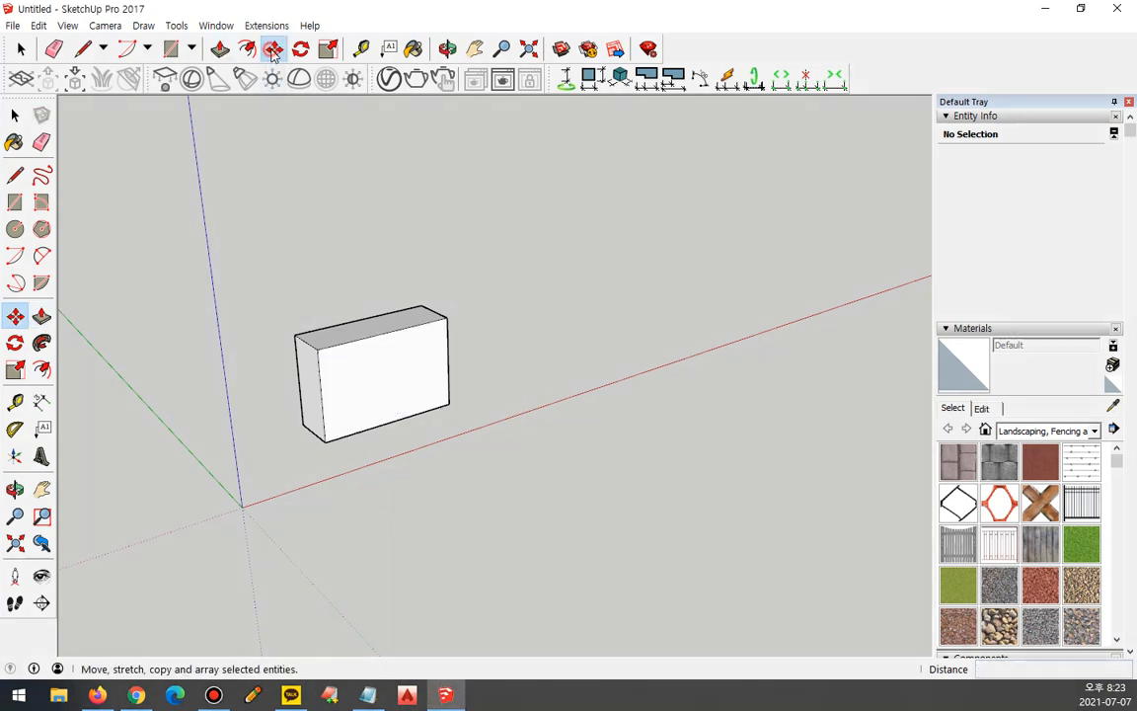
{"action": "key", "text": "space"}
{"action": "left_click_drag", "start_coordinate": [236, 233], "coordinate": [454, 431]}
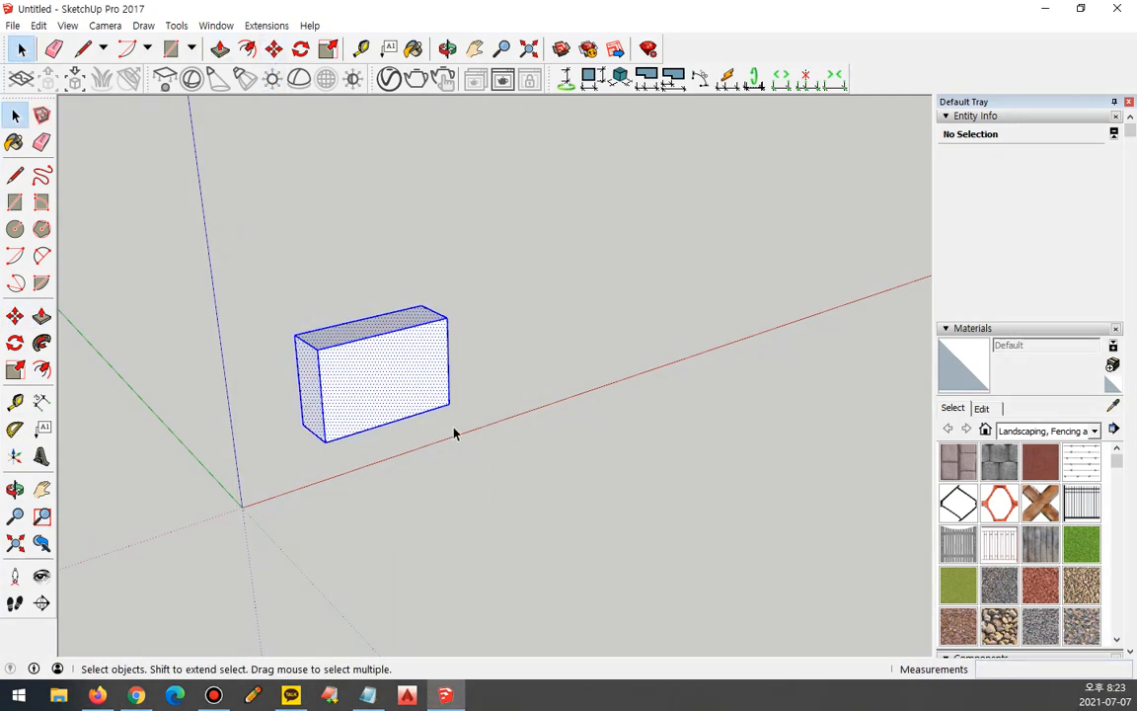
{"action": "left_click", "coordinate": [275, 50]}
{"action": "left_click", "coordinate": [324, 439]}
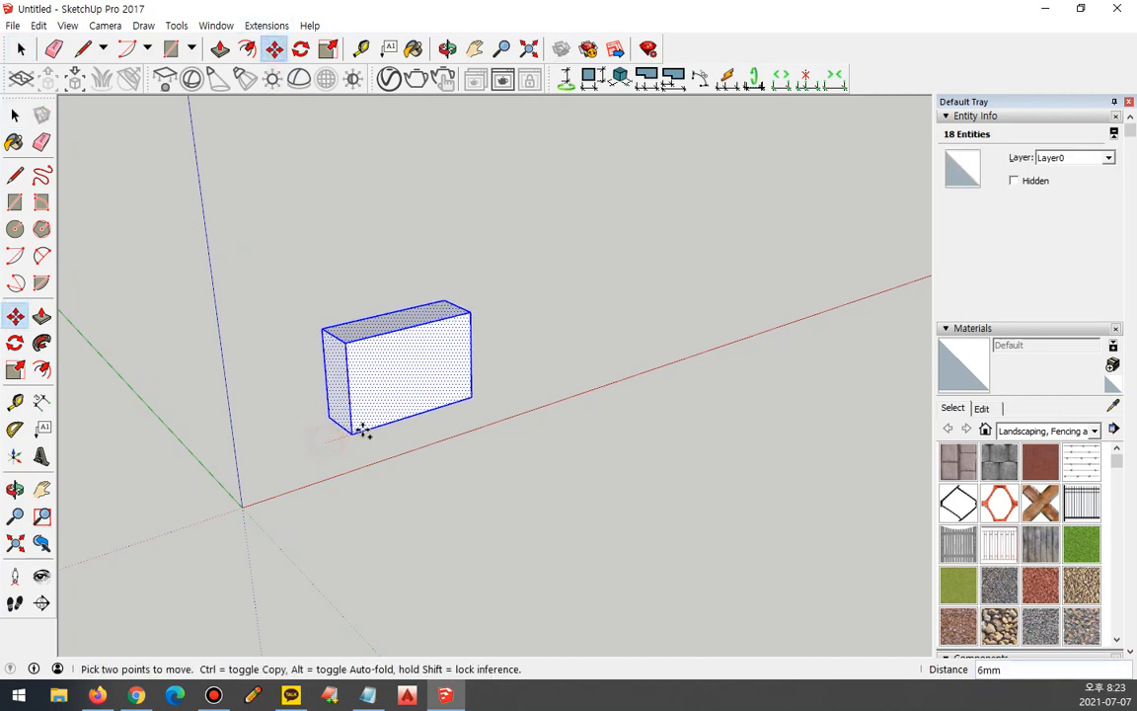
{"action": "key", "text": "ctrl"}
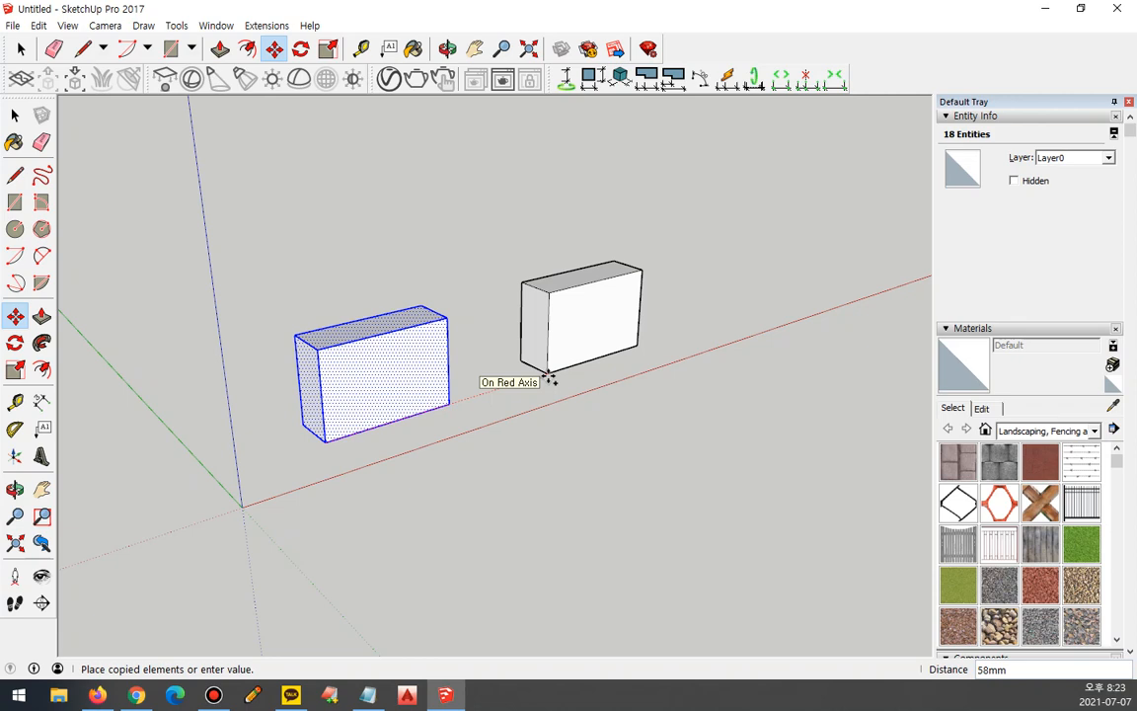
{"action": "key", "text": "Return"}
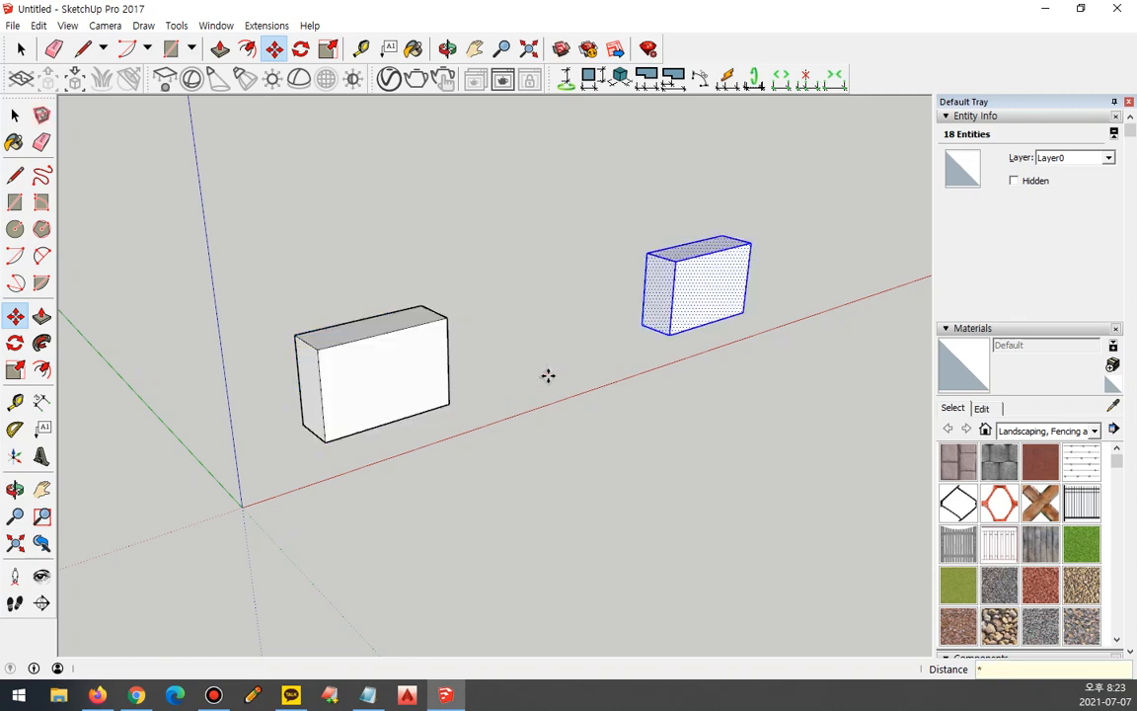
{"action": "type", "text": "*3"}
{"action": "key", "text": "Return"}
{"action": "scroll", "coordinate": [548, 375], "scroll_direction": "down", "scroll_amount": 5}
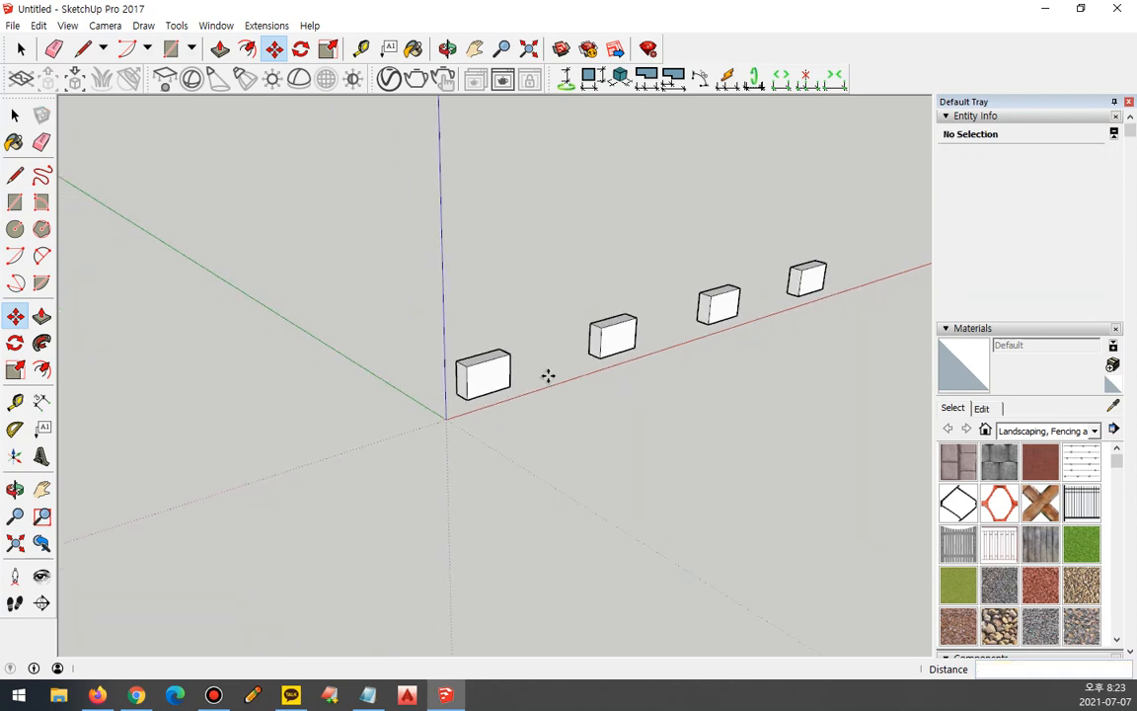
Select all four blocks, copy them 100 mm along the green axis and array the copy to make three rows in all
{"action": "left_click_drag", "start_coordinate": [464, 401], "coordinate": [782, 312]}
{"action": "key", "text": "space"}
{"action": "mouse_move", "coordinate": [873, 201]}
{"action": "left_mouse_down"}
{"action": "mouse_move", "coordinate": [802, 268]}
{"action": "mouse_move", "coordinate": [325, 495]}
{"action": "left_mouse_up"}
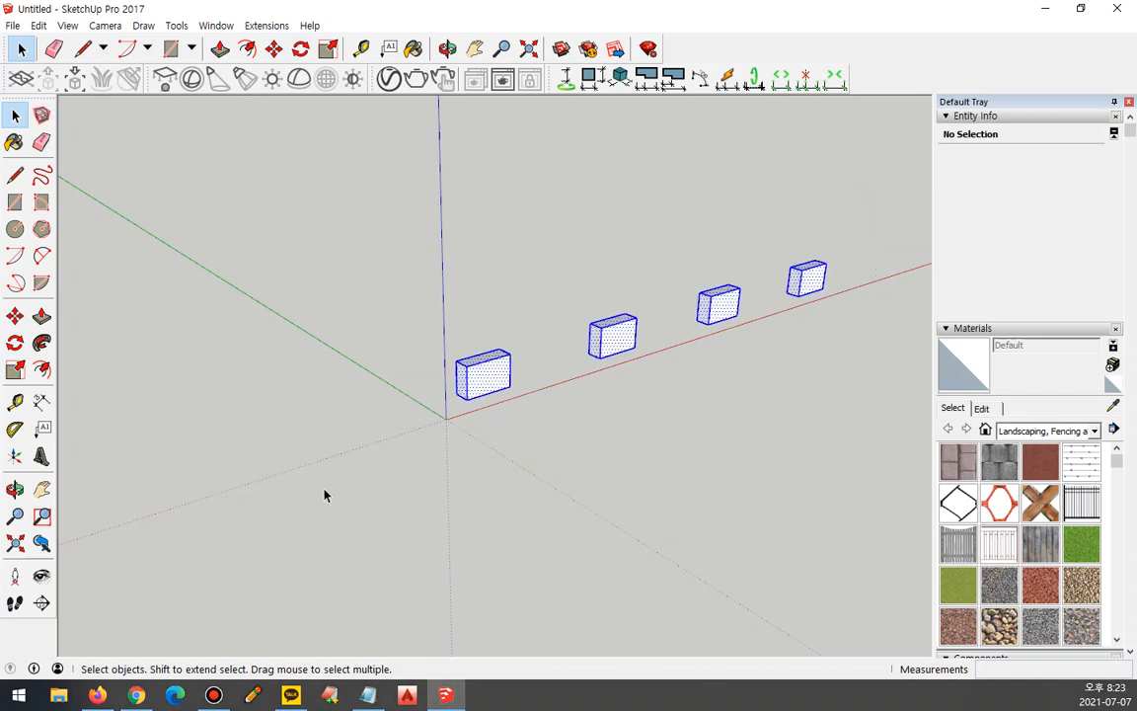
{"action": "key", "text": "m"}
{"action": "left_click", "coordinate": [461, 395]}
{"action": "key", "text": "ctrl"}
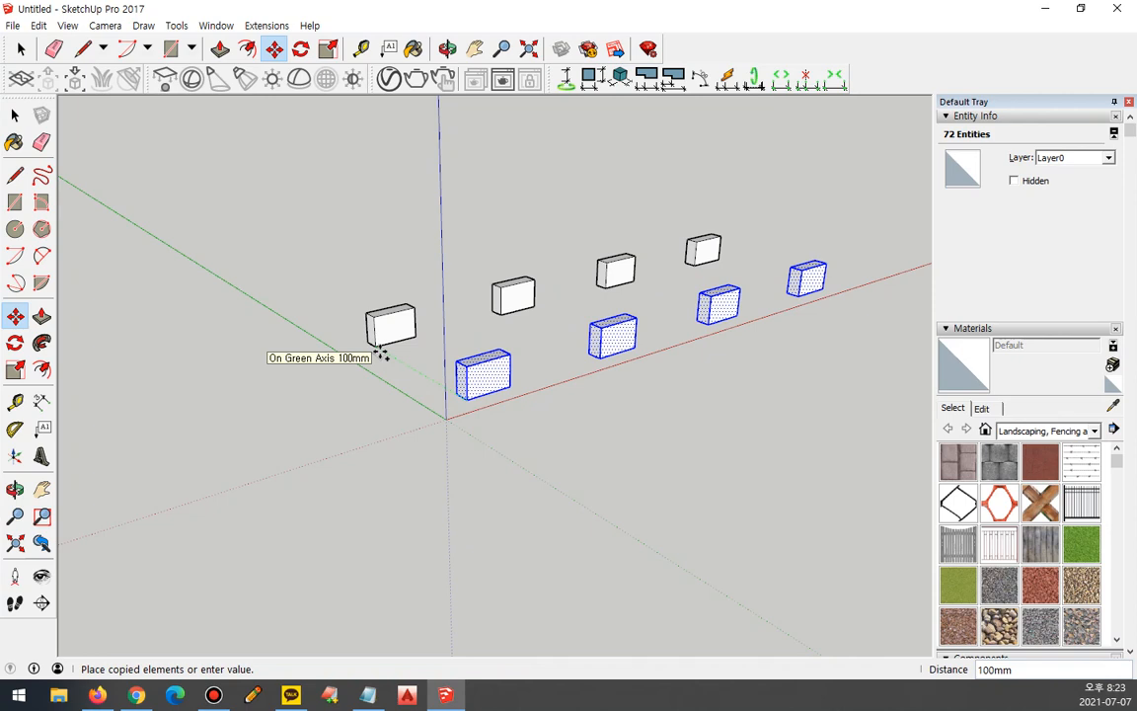
{"action": "left_click", "coordinate": [380, 353]}
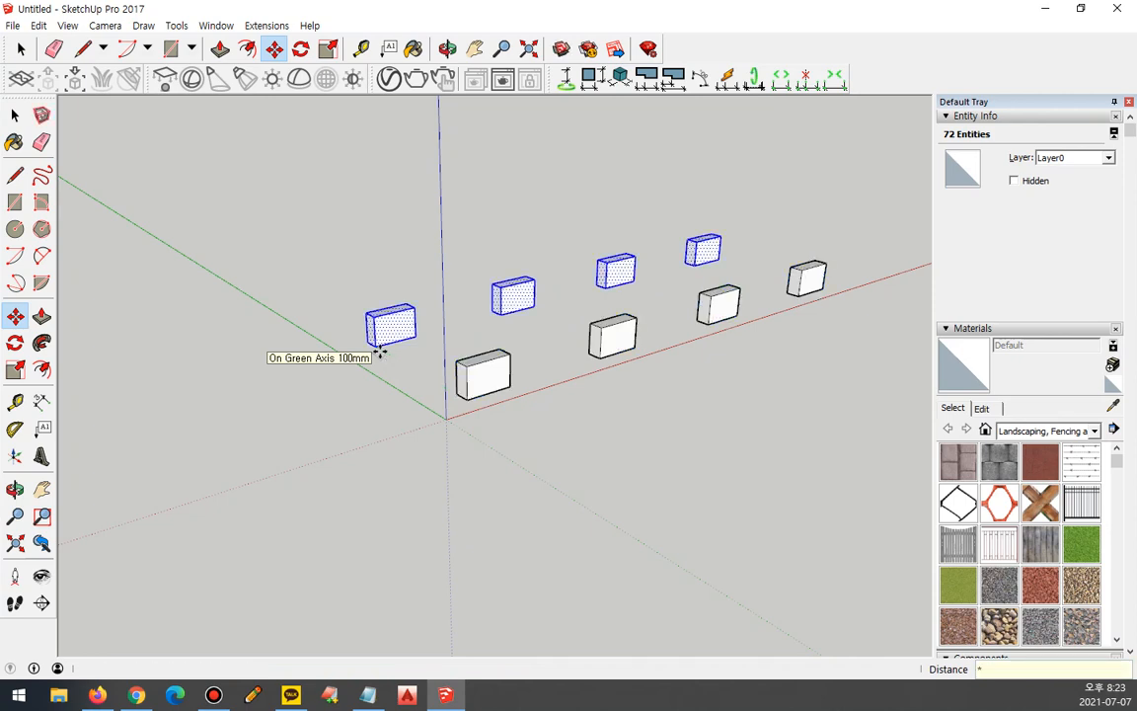
{"action": "key", "text": "Return"}
{"action": "middle_click_drag", "start_coordinate": [475, 413], "coordinate": [409, 464]}
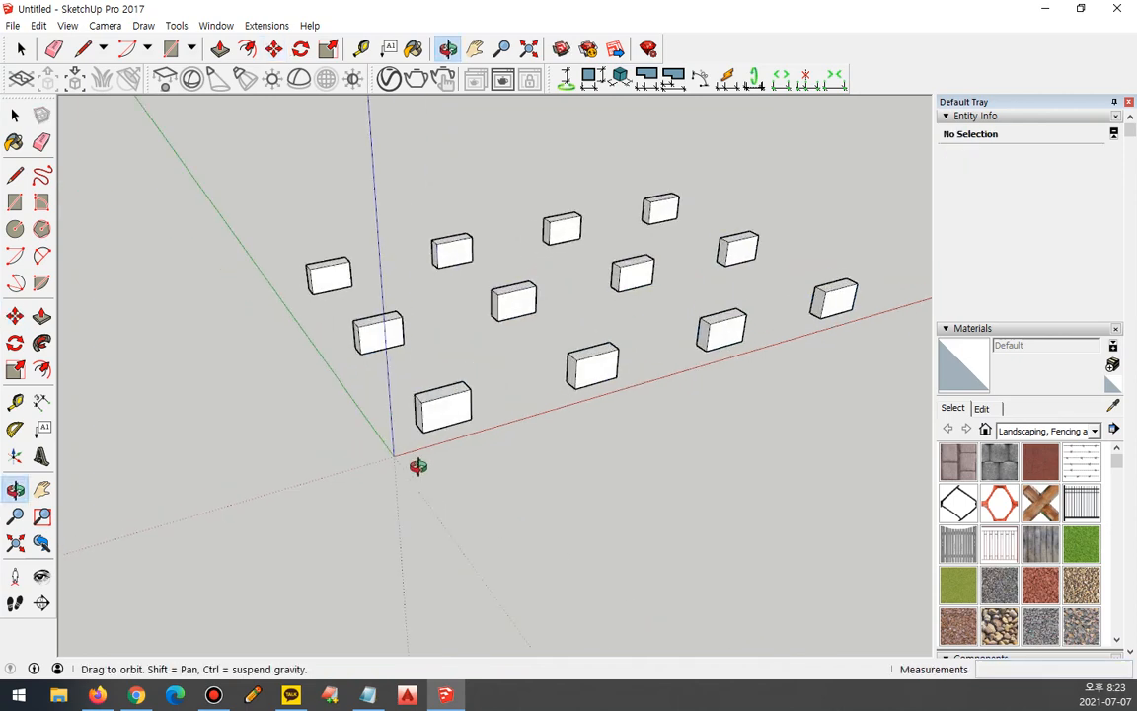
{"action": "scroll", "coordinate": [424, 260], "scroll_direction": "up", "scroll_amount": 2}
{"action": "mouse_move", "coordinate": [424, 260]}
{"action": "middle_mouse_down"}
{"action": "mouse_move", "coordinate": [475, 286]}
{"action": "mouse_move", "coordinate": [405, 324]}
{"action": "middle_mouse_up"}
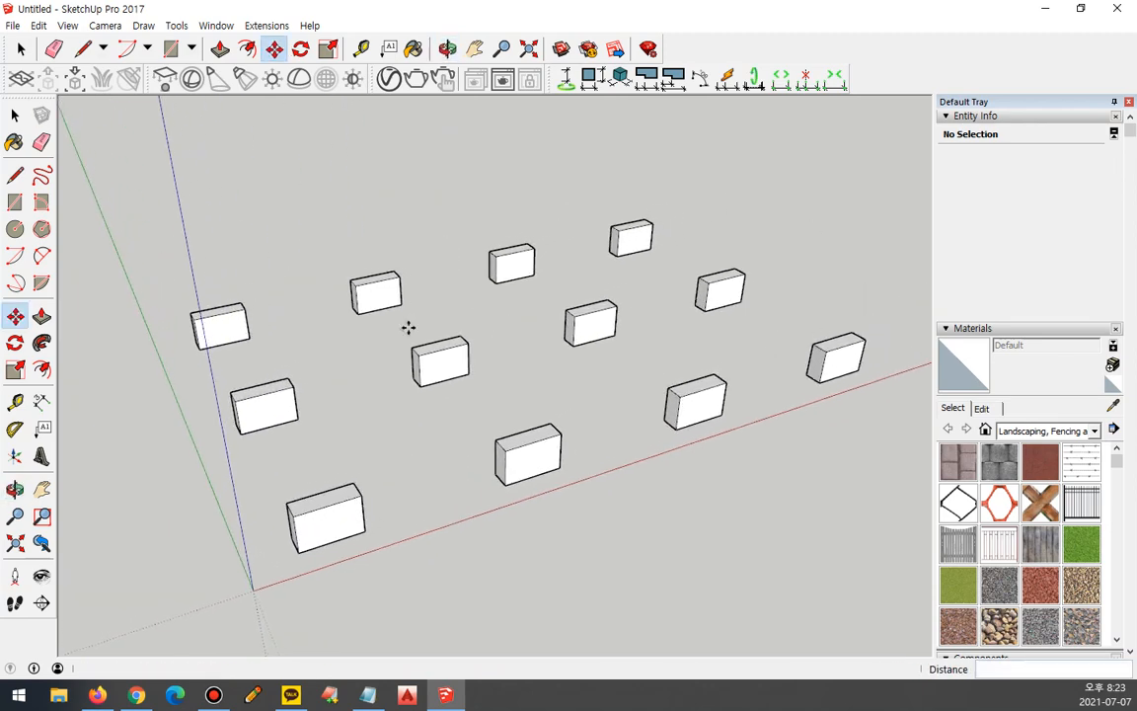
{"action": "mouse_move", "coordinate": [405, 542]}
{"action": "left_mouse_down"}
{"action": "mouse_move", "coordinate": [204, 181]}
{"action": "mouse_move", "coordinate": [837, 246]}
{"action": "mouse_move", "coordinate": [494, 490]}
{"action": "left_mouse_up"}
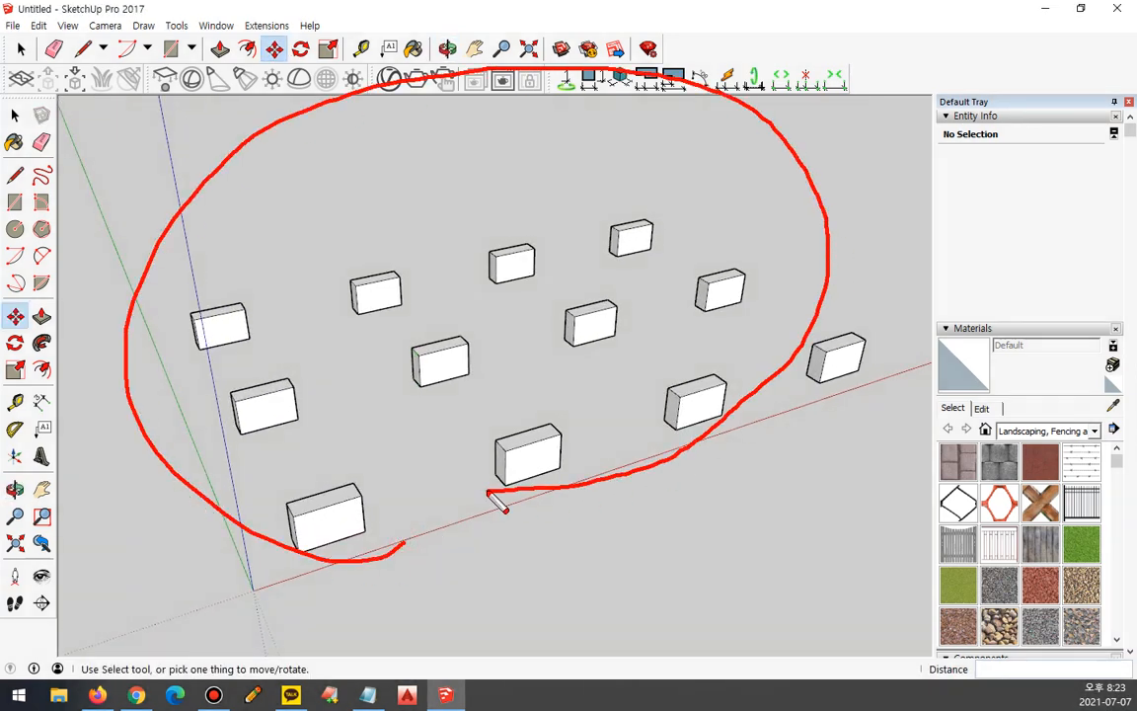
{"action": "mouse_move", "coordinate": [232, 331]}
{"action": "left_mouse_down"}
{"action": "mouse_move", "coordinate": [219, 237]}
{"action": "mouse_move", "coordinate": [255, 336]}
{"action": "left_mouse_up"}
{"action": "key", "text": "Escape"}
Try drawing a 10 x 10 mm square at the upper corner of the back-row end block's front face and pushing it in 10 mm
{"action": "scroll", "coordinate": [355, 291], "scroll_direction": "up", "scroll_amount": 5}
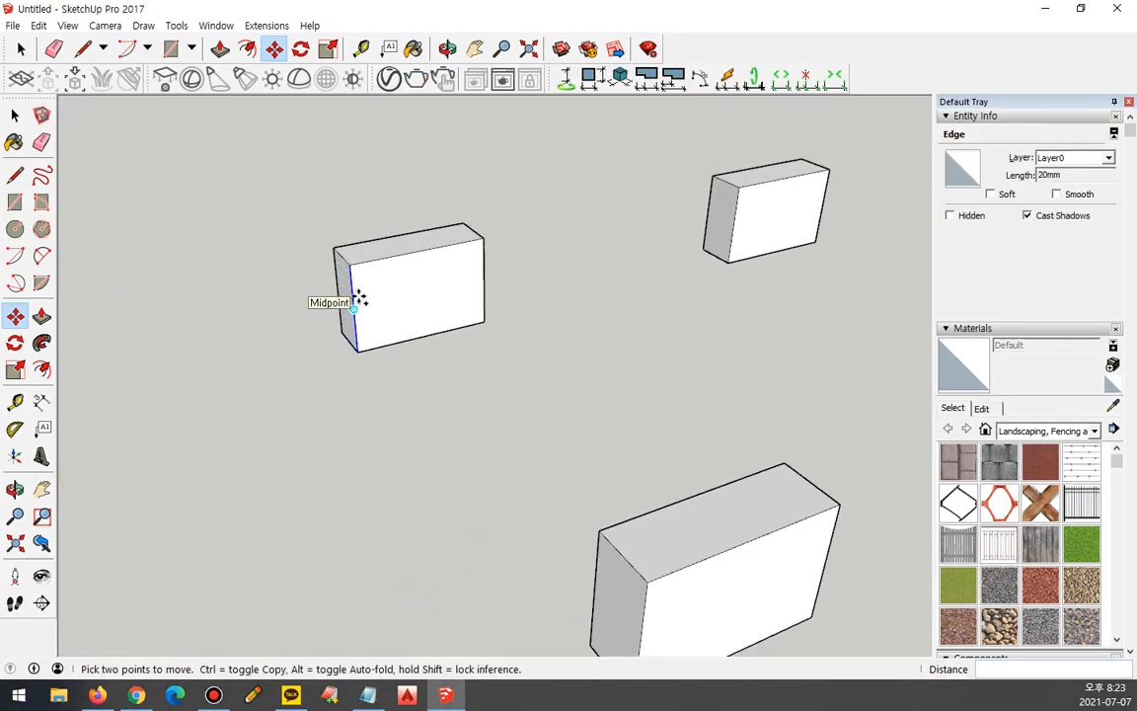
{"action": "key", "text": "r"}
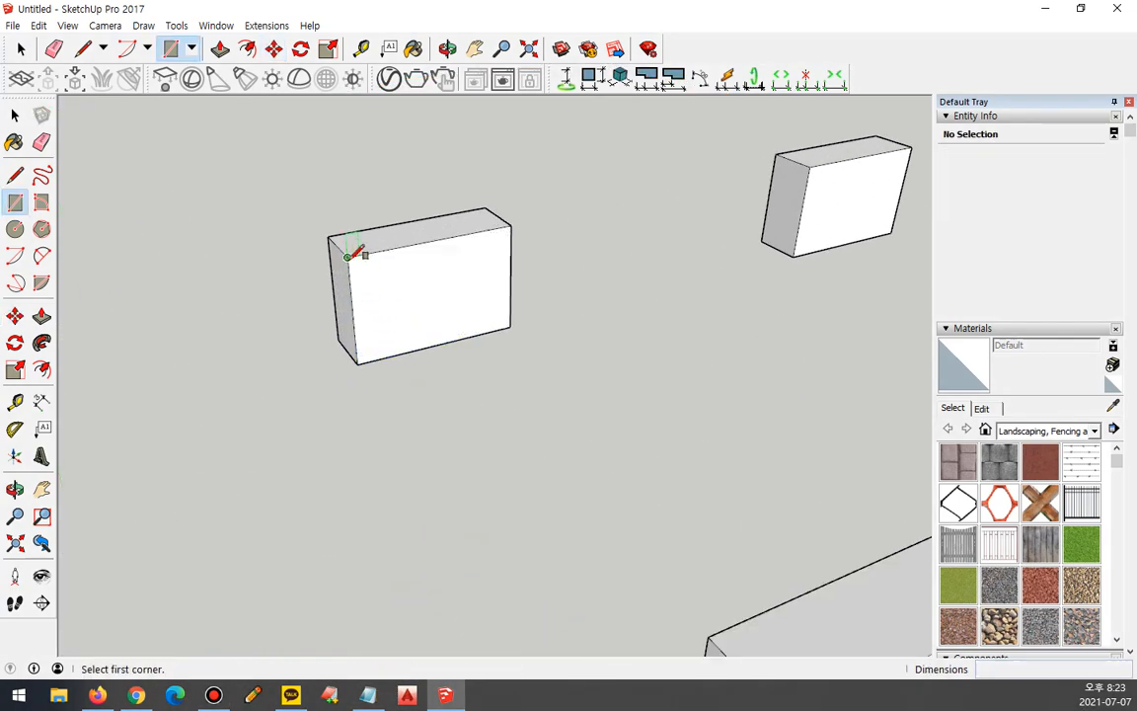
{"action": "left_click", "coordinate": [347, 257]}
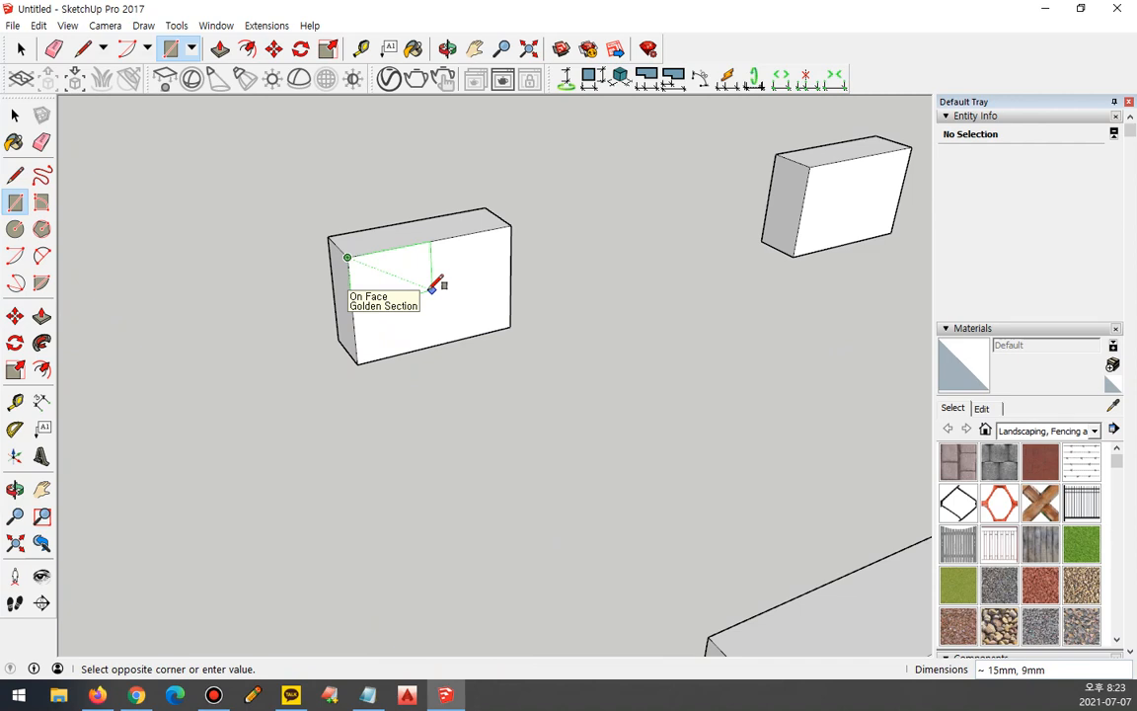
{"action": "type", "text": "10,10"}
{"action": "key", "text": "Return"}
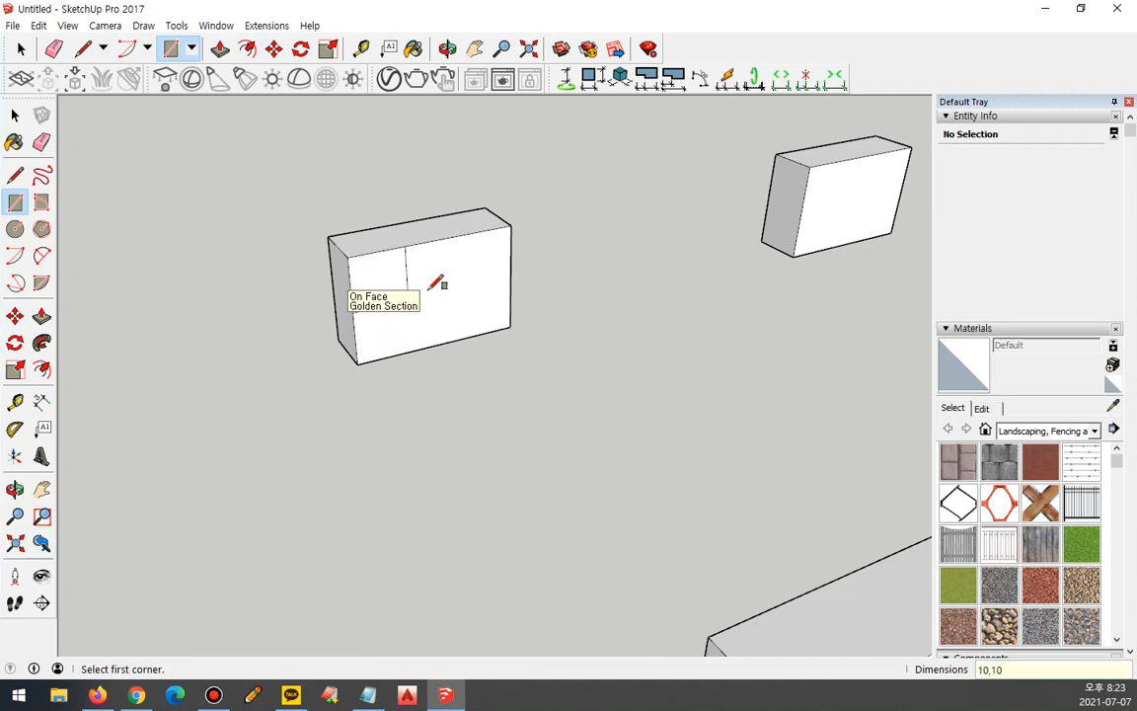
{"action": "left_click", "coordinate": [42, 316]}
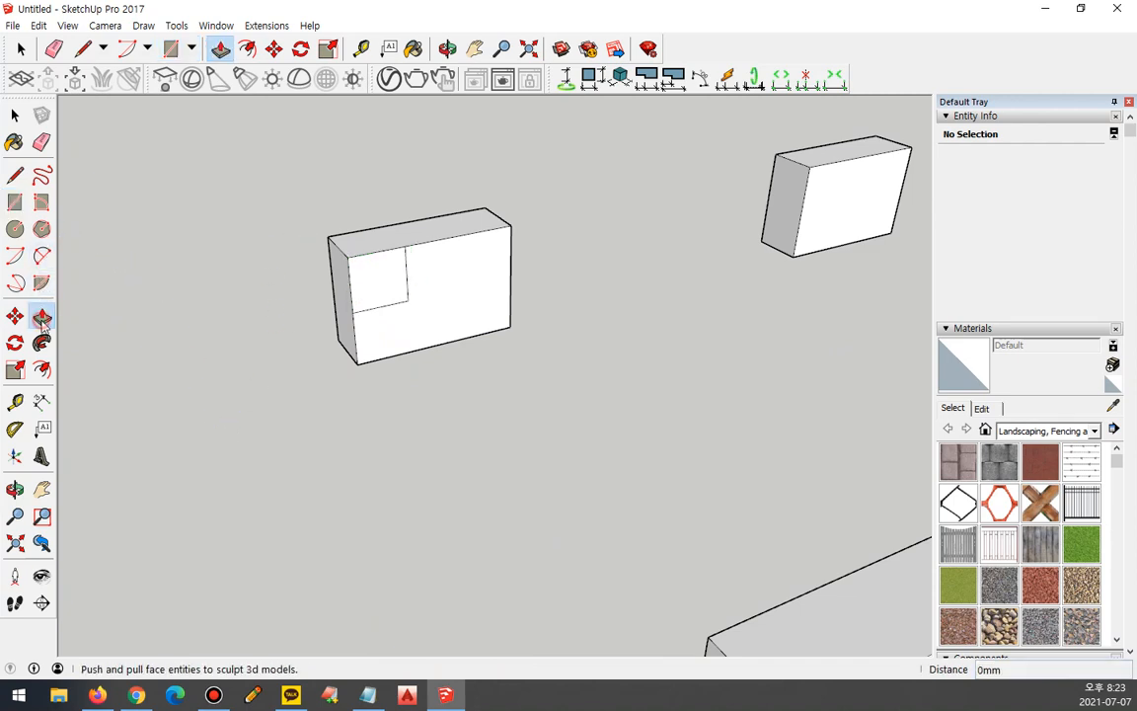
{"action": "left_click_drag", "start_coordinate": [355, 274], "coordinate": [346, 252]}
{"action": "middle_click_drag", "start_coordinate": [295, 533], "coordinate": [376, 399]}
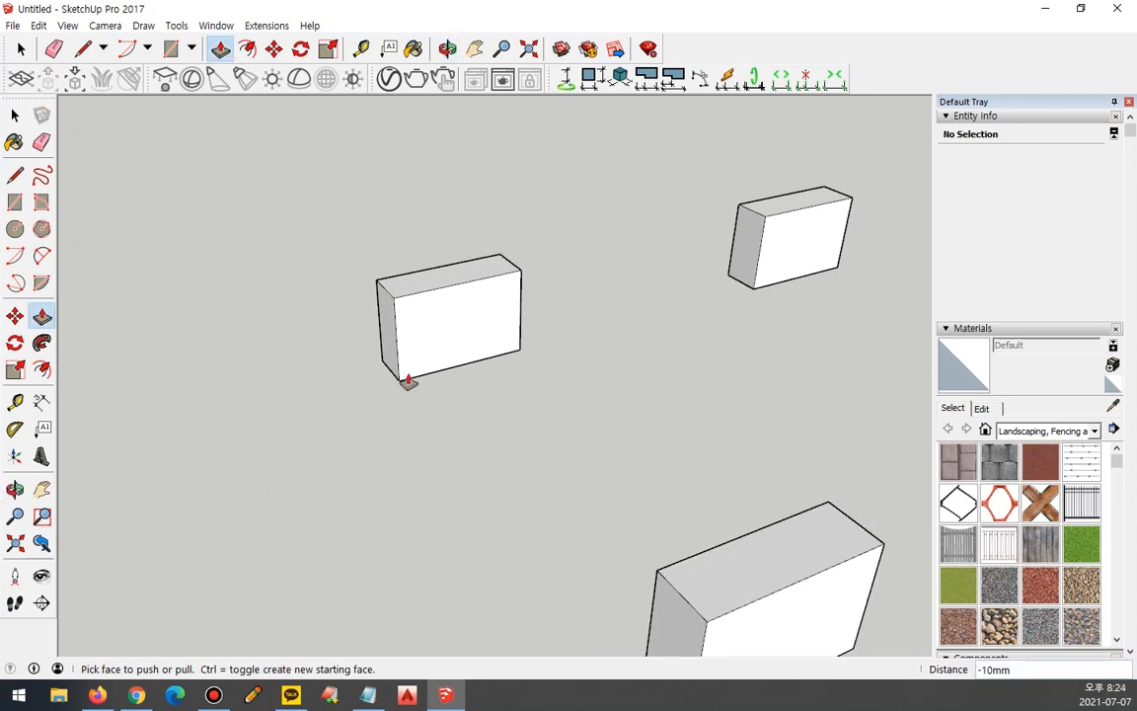
{"action": "middle_click_drag", "start_coordinate": [546, 312], "coordinate": [620, 358]}
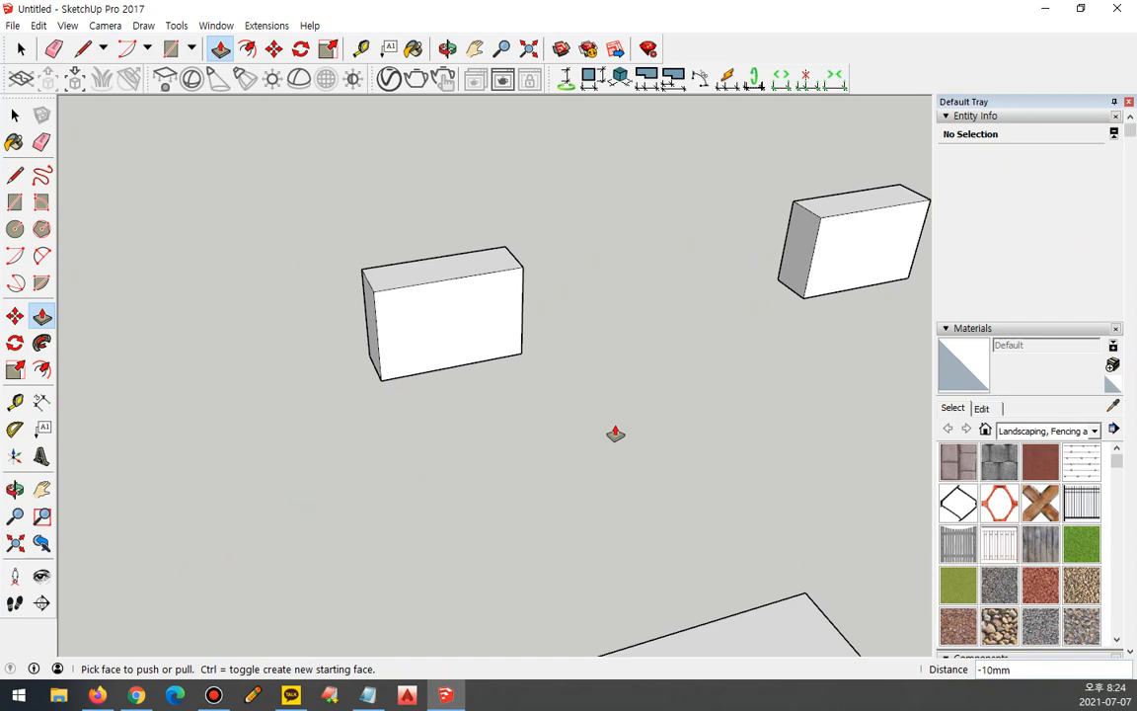
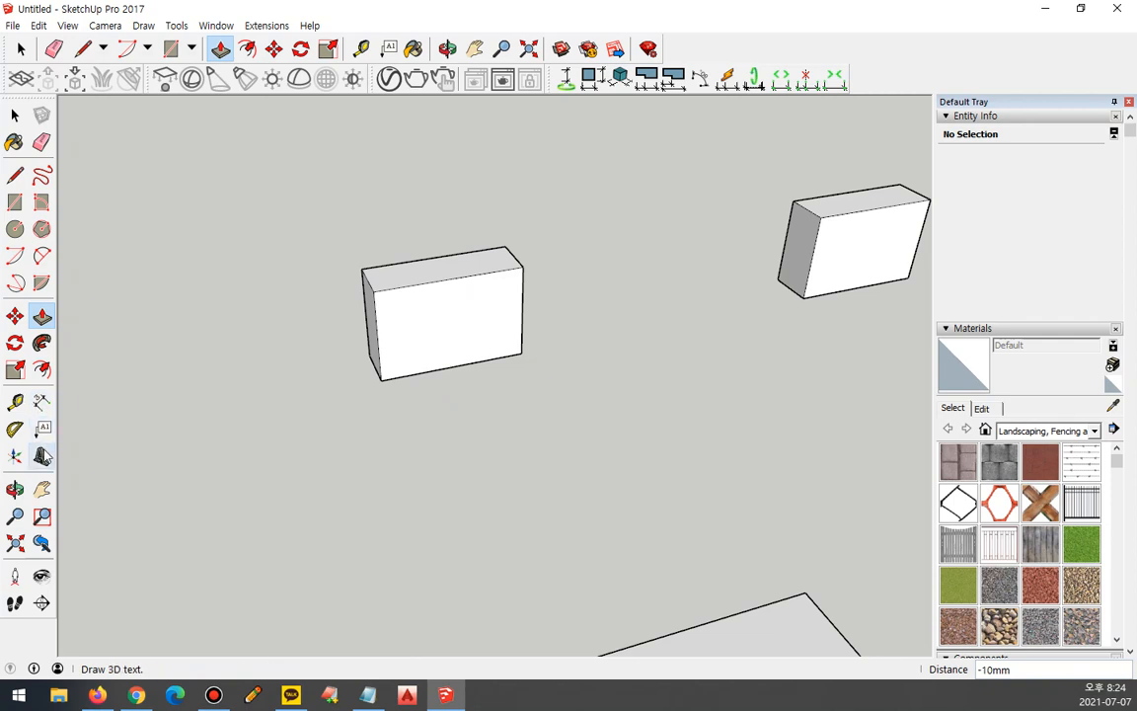
{"action": "left_click", "coordinate": [15, 201]}
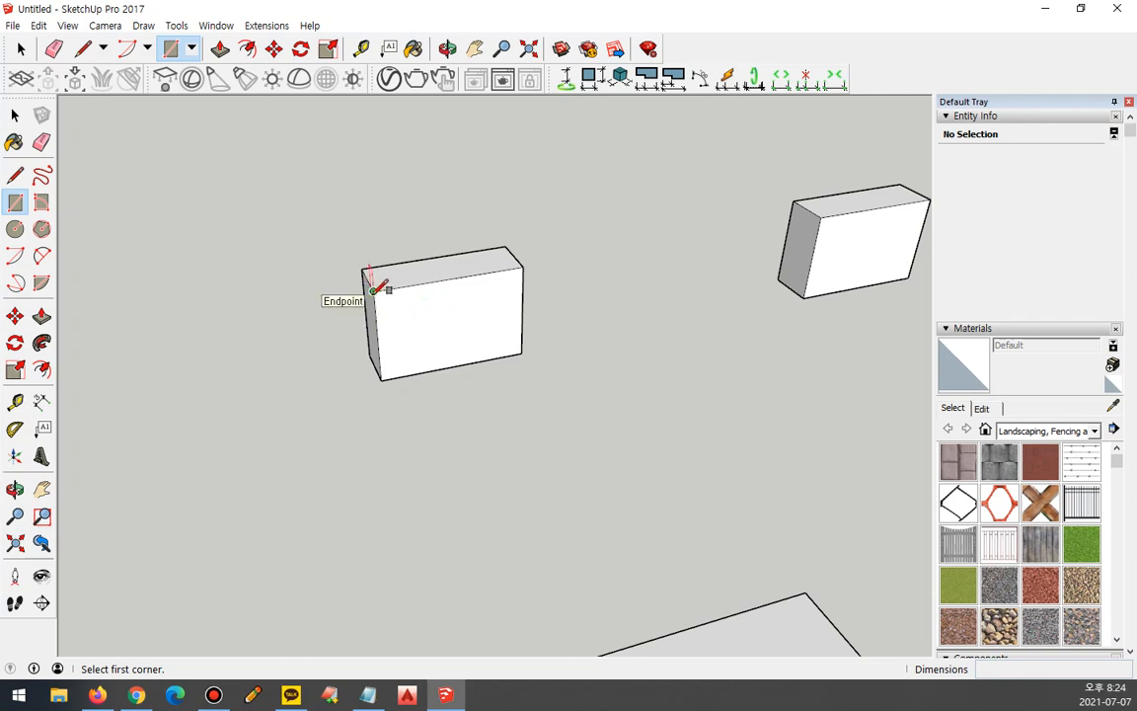
{"action": "key", "text": "space"}
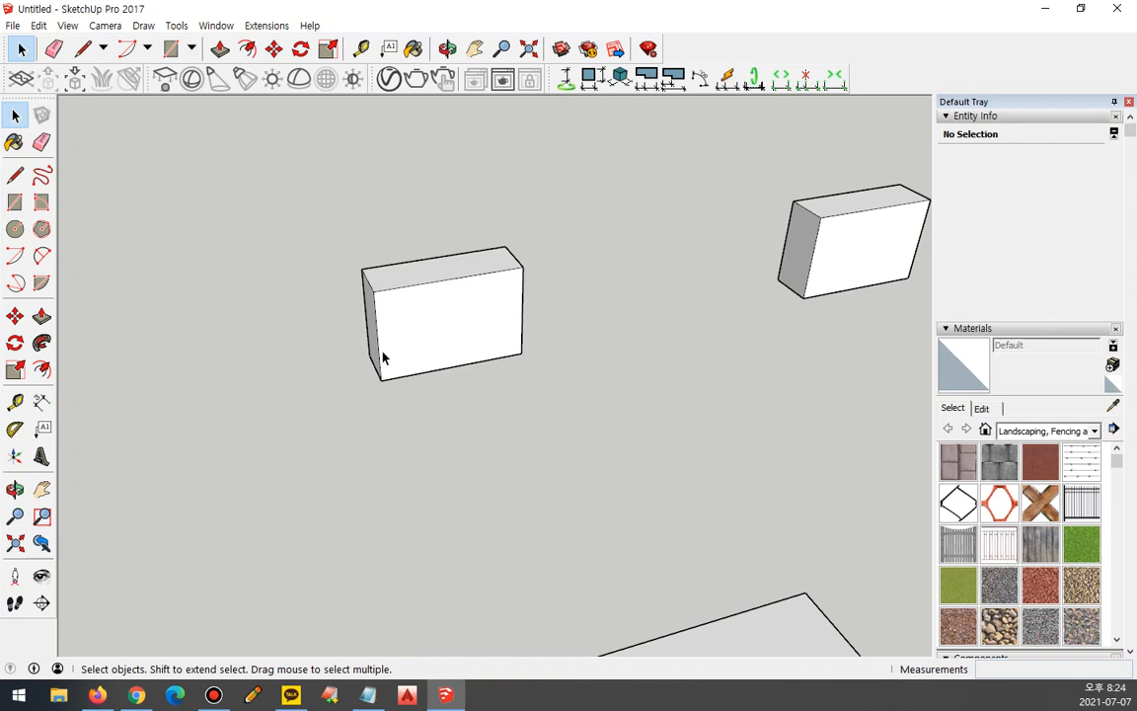
Offset the left, bottom and right edges of the block's front face 10 mm inward to outline a notch
{"action": "left_click", "coordinate": [444, 369], "text": "shift"}
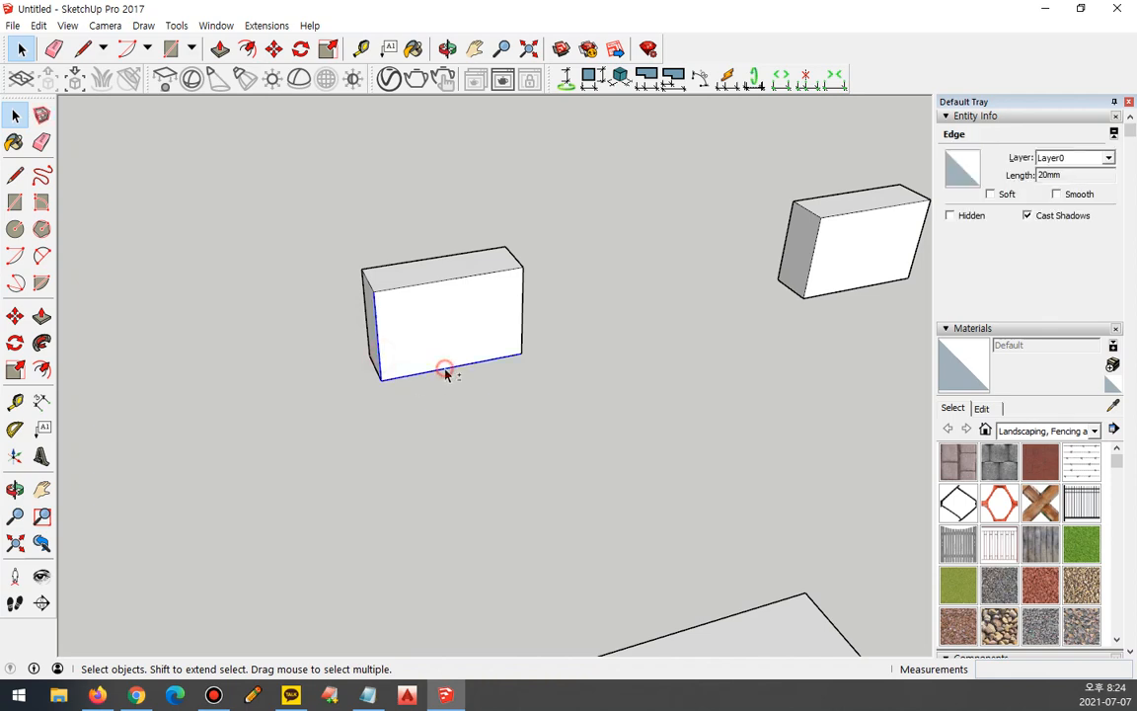
{"action": "left_click", "coordinate": [523, 329], "text": "shift"}
{"action": "key", "text": "f"}
{"action": "left_click", "coordinate": [463, 364]}
{"action": "type", "text": "10"}
{"action": "key", "text": "Return"}
{"action": "mouse_move", "coordinate": [415, 315]}
{"action": "left_mouse_down"}
{"action": "mouse_move", "coordinate": [406, 299]}
{"action": "mouse_move", "coordinate": [413, 320]}
{"action": "left_mouse_up"}
{"action": "left_click_drag", "start_coordinate": [460, 362], "coordinate": [459, 355]}
{"action": "mouse_move", "coordinate": [515, 301]}
{"action": "left_mouse_down"}
{"action": "mouse_move", "coordinate": [498, 277]}
{"action": "mouse_move", "coordinate": [512, 304]}
{"action": "left_mouse_up"}
{"action": "key", "text": "Escape"}
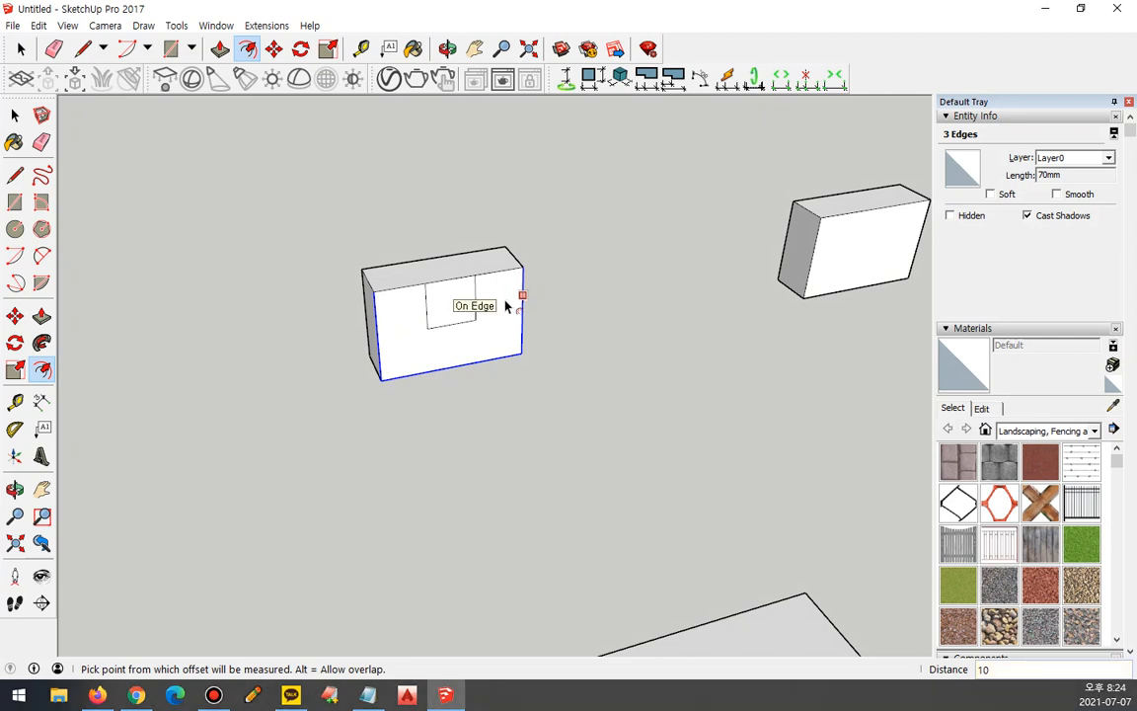
Push the outlined square at the upper middle 10 mm through the block to cut a U-shaped notch
{"action": "key", "text": "p"}
{"action": "left_click", "coordinate": [470, 309]}
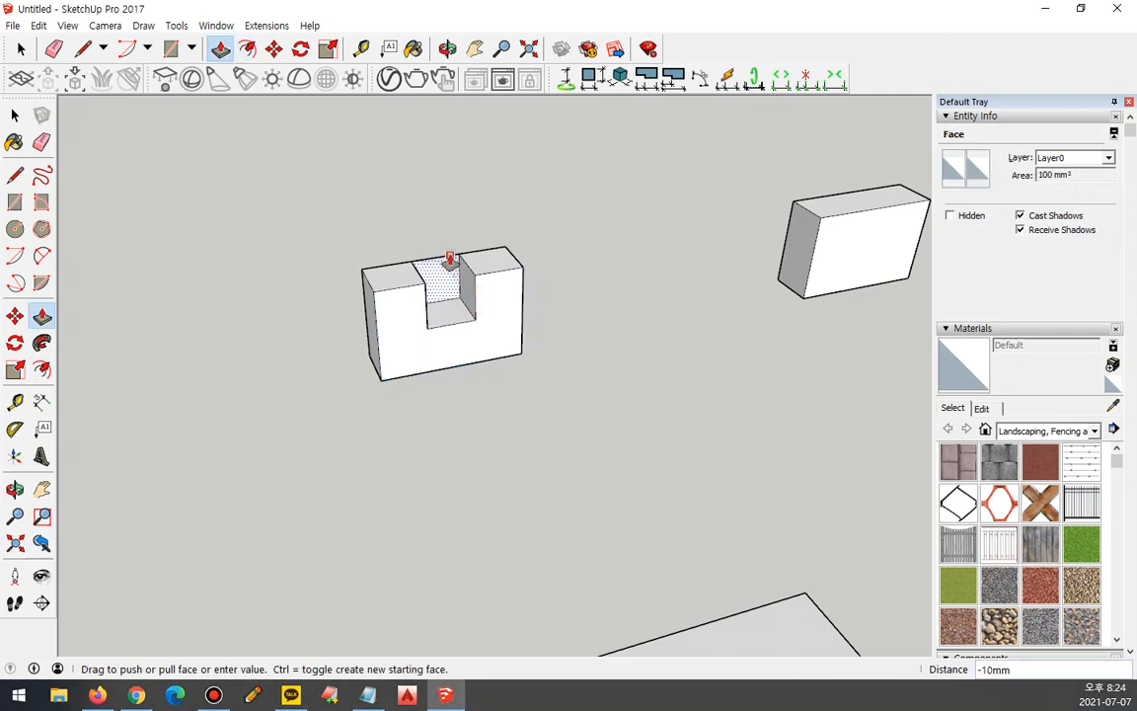
{"action": "left_click", "coordinate": [449, 258]}
Draw a 10 x 10 mm square in each upper corner of the next uncut block's front face
{"action": "middle_click_drag", "start_coordinate": [604, 350], "coordinate": [115, 408]}
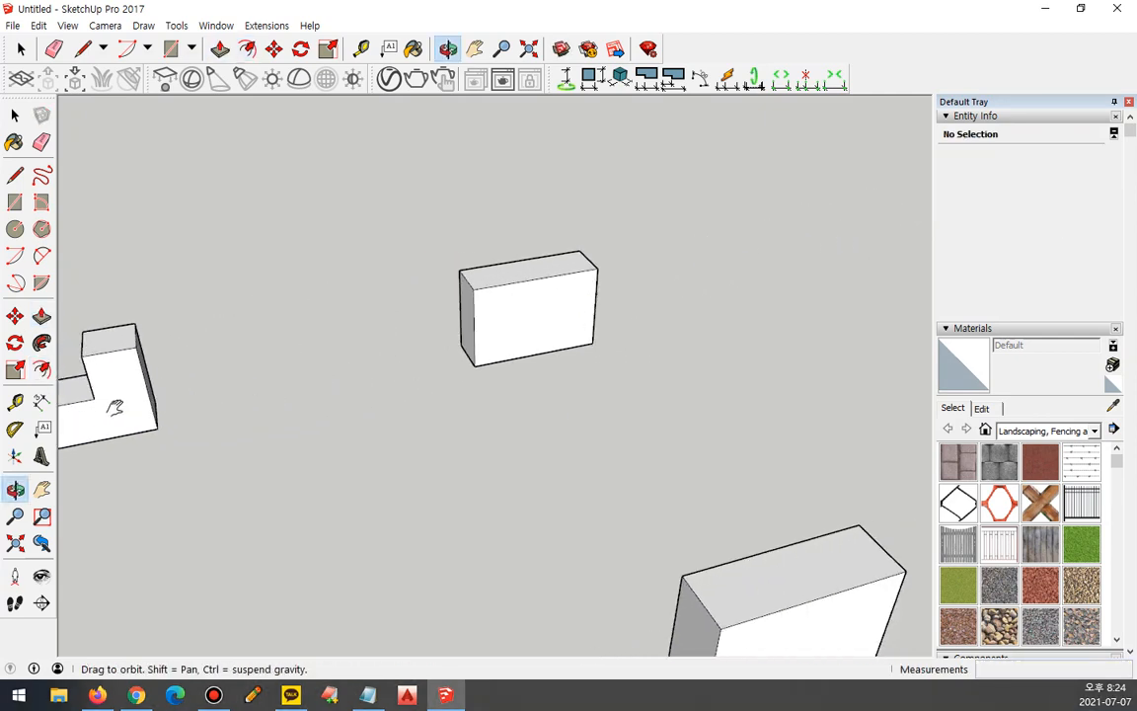
{"action": "scroll", "coordinate": [553, 290], "scroll_direction": "up", "scroll_amount": 4}
{"action": "key", "text": "r"}
{"action": "left_click", "coordinate": [436, 289]}
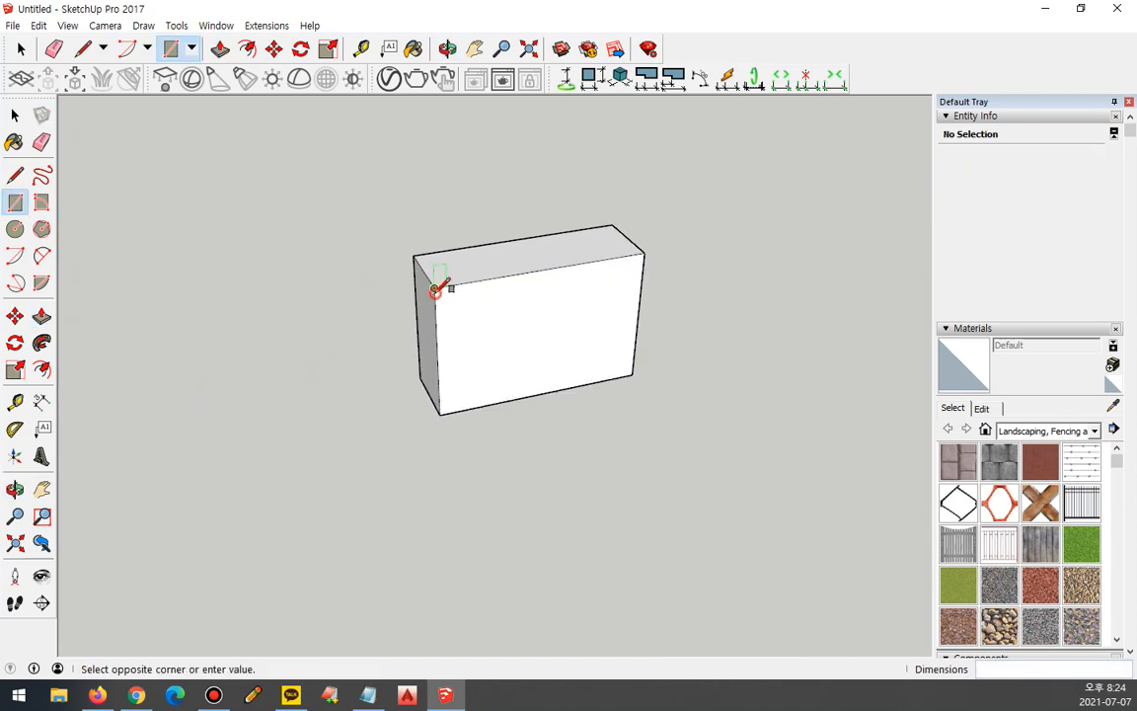
{"action": "type", "text": "10,10"}
{"action": "key", "text": "Return"}
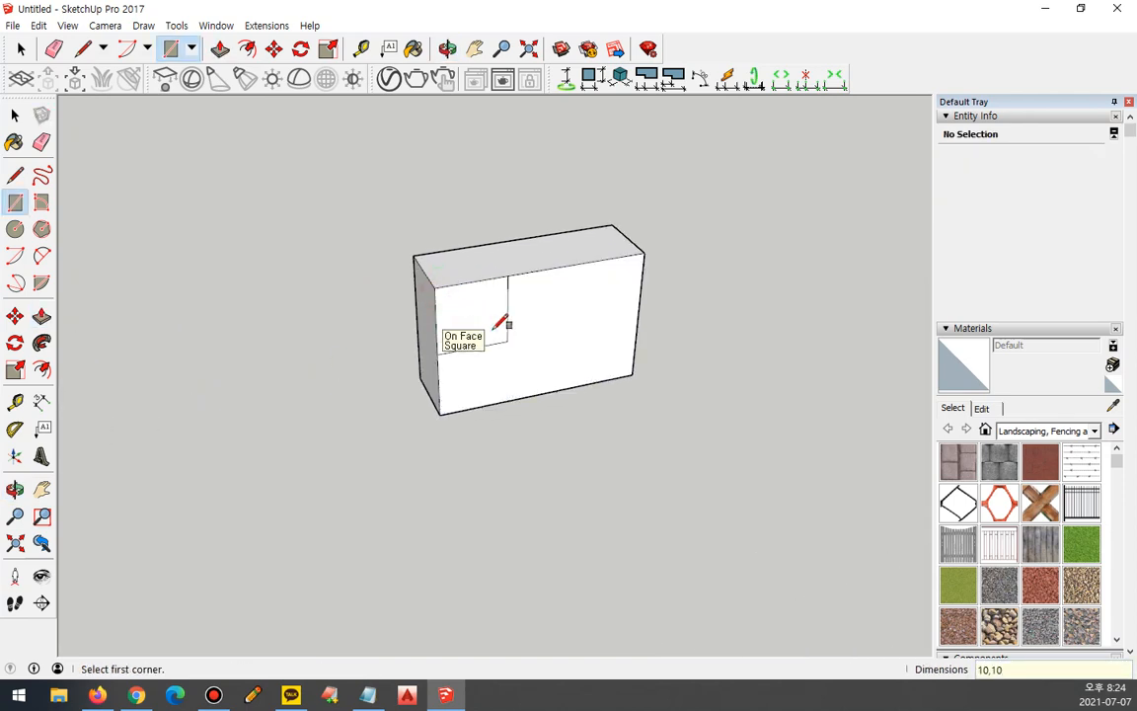
{"action": "left_click", "coordinate": [644, 252]}
{"action": "type", "text": "10,10"}
{"action": "key", "text": "Return"}
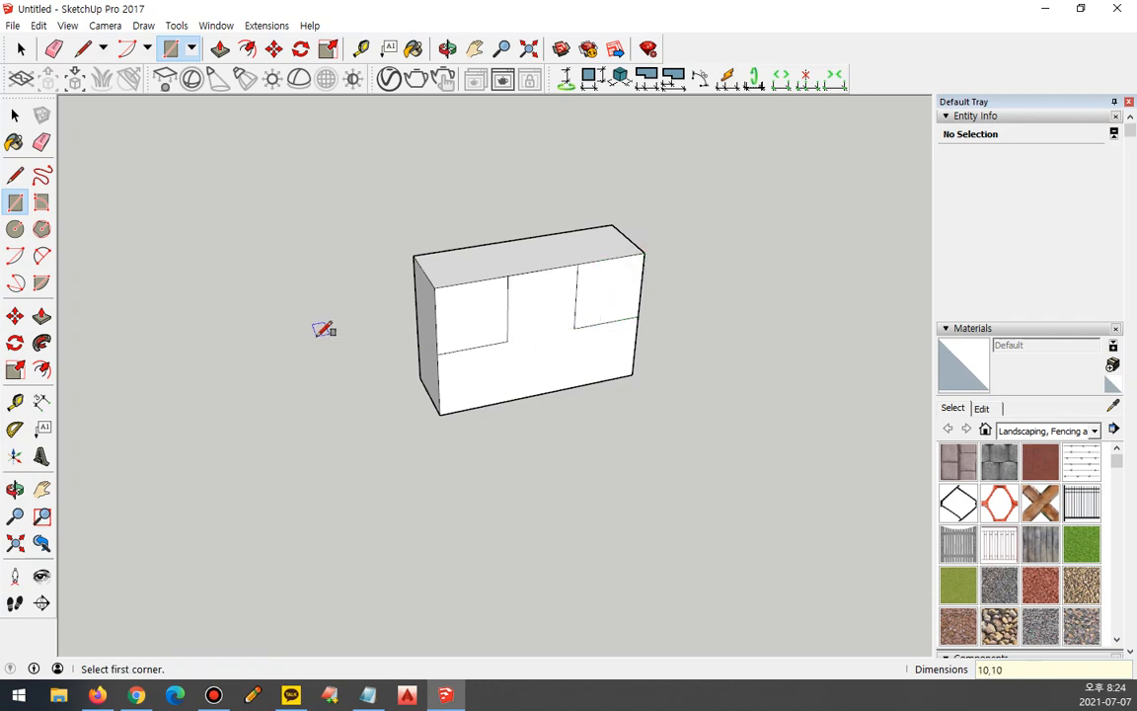
Push both corner squares 10 mm through the block, leaving an inverted T shape
{"action": "key", "text": "p"}
{"action": "left_click", "coordinate": [469, 296]}
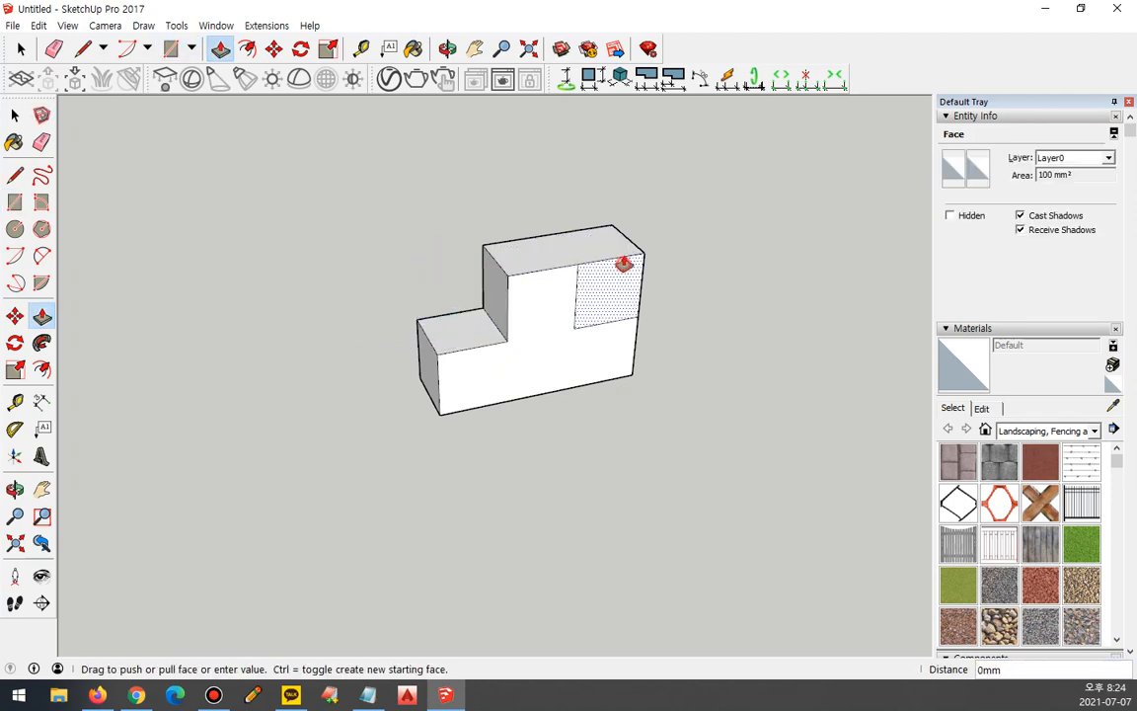
{"action": "double_click", "coordinate": [607, 237]}
{"action": "left_click", "coordinate": [607, 233]}
Offset all four front-face edges of the uncut block nearest the green axis 5 mm inward
{"action": "scroll", "coordinate": [627, 327], "scroll_direction": "down", "scroll_amount": 6}
{"action": "middle_click_drag", "start_coordinate": [383, 413], "coordinate": [671, 314], "text": "shift"}
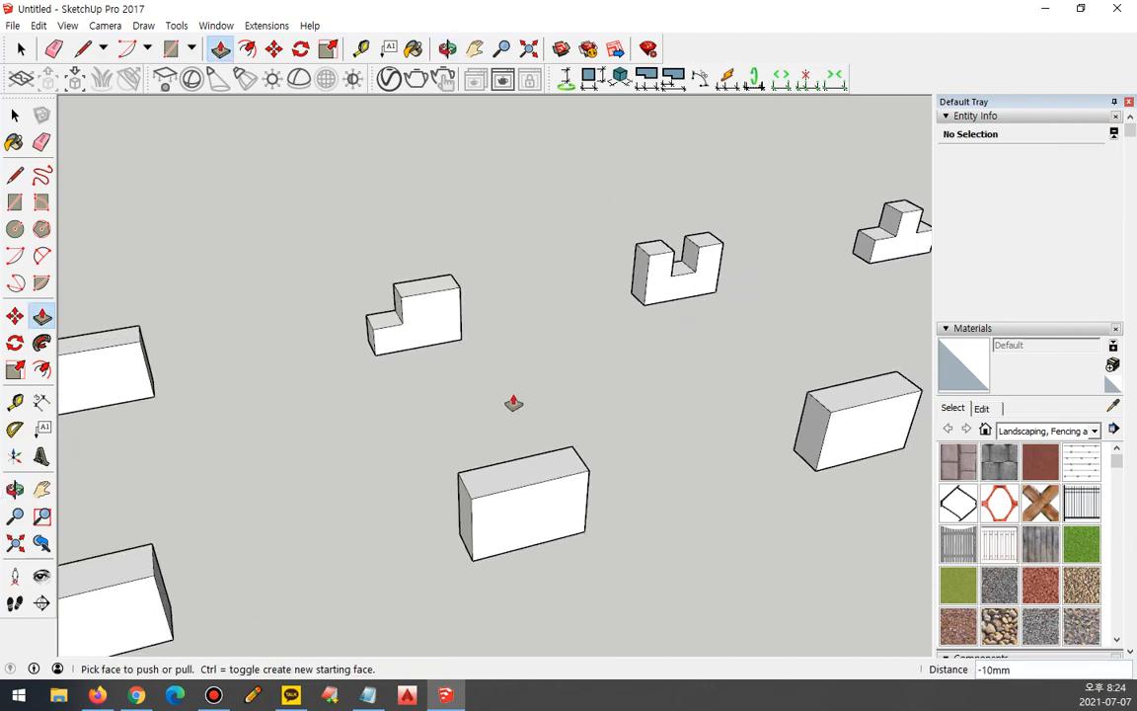
{"action": "middle_click_drag", "start_coordinate": [379, 464], "coordinate": [648, 253], "text": "shift"}
{"action": "scroll", "coordinate": [344, 425], "scroll_direction": "up", "scroll_amount": 5}
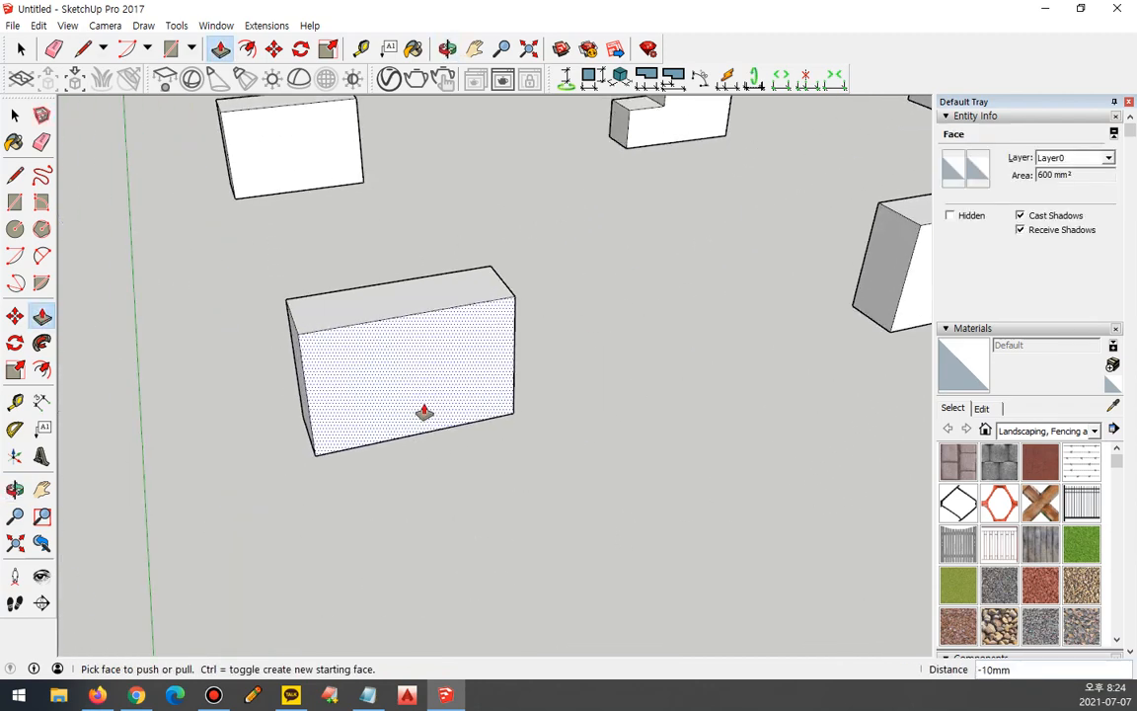
{"action": "middle_click_drag", "start_coordinate": [423, 414], "coordinate": [429, 388]}
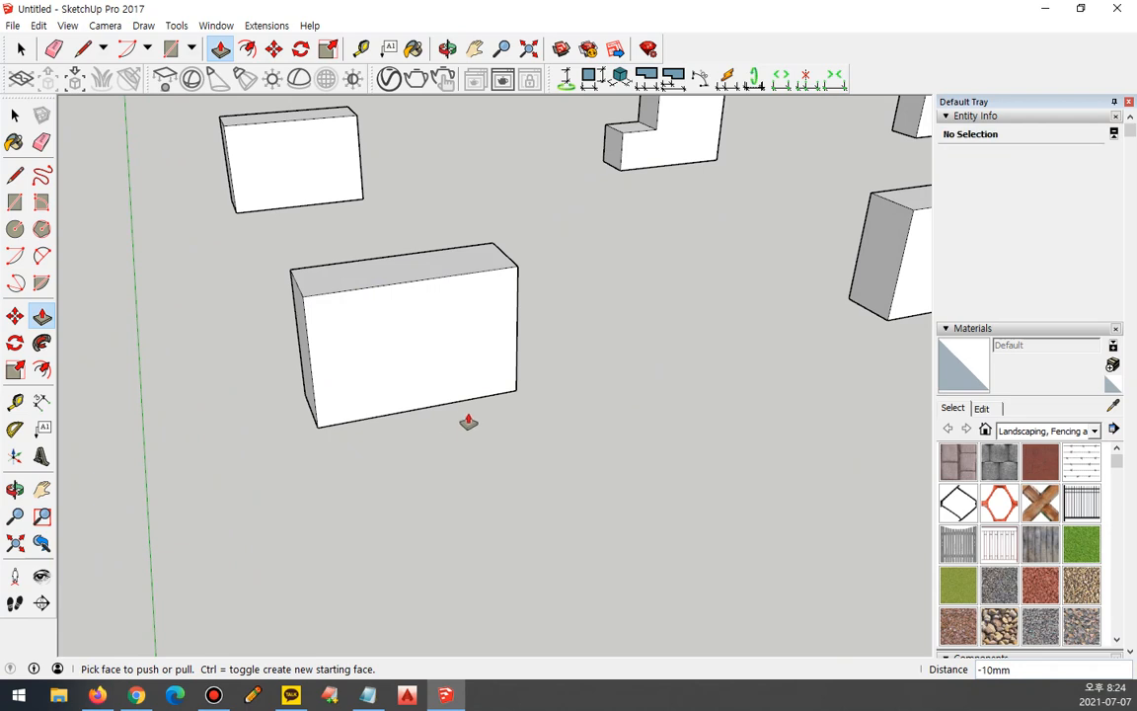
{"action": "key", "text": "space"}
{"action": "double_click", "coordinate": [412, 329]}
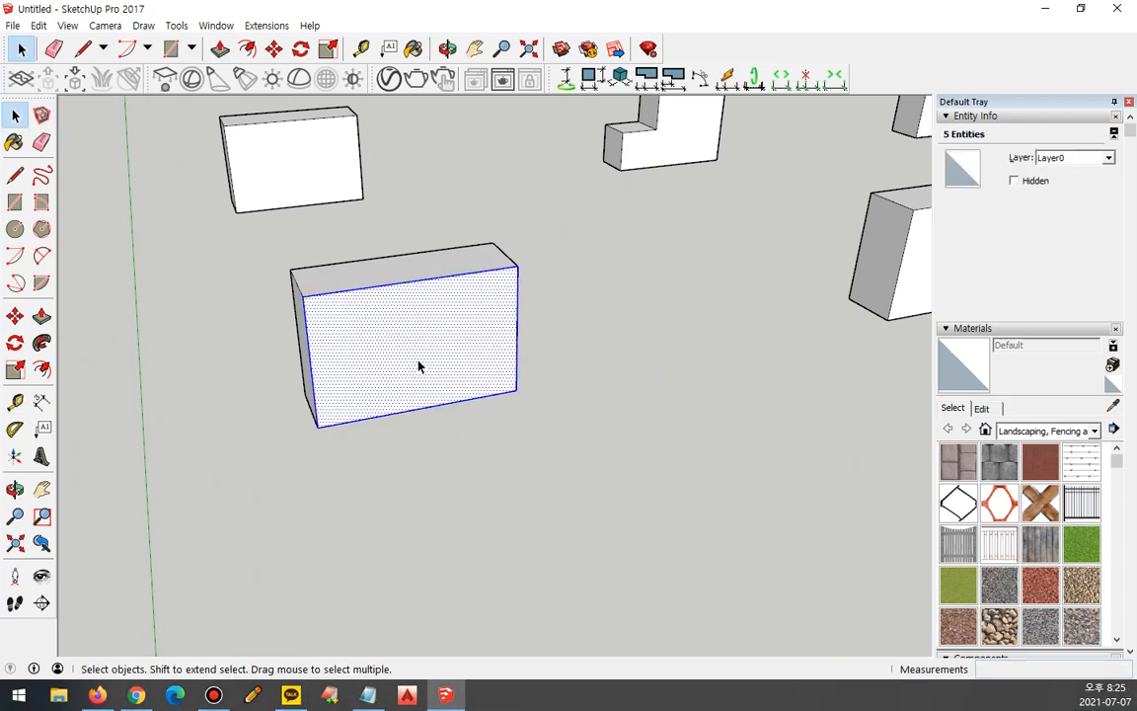
{"action": "left_click", "coordinate": [419, 364], "text": "shift"}
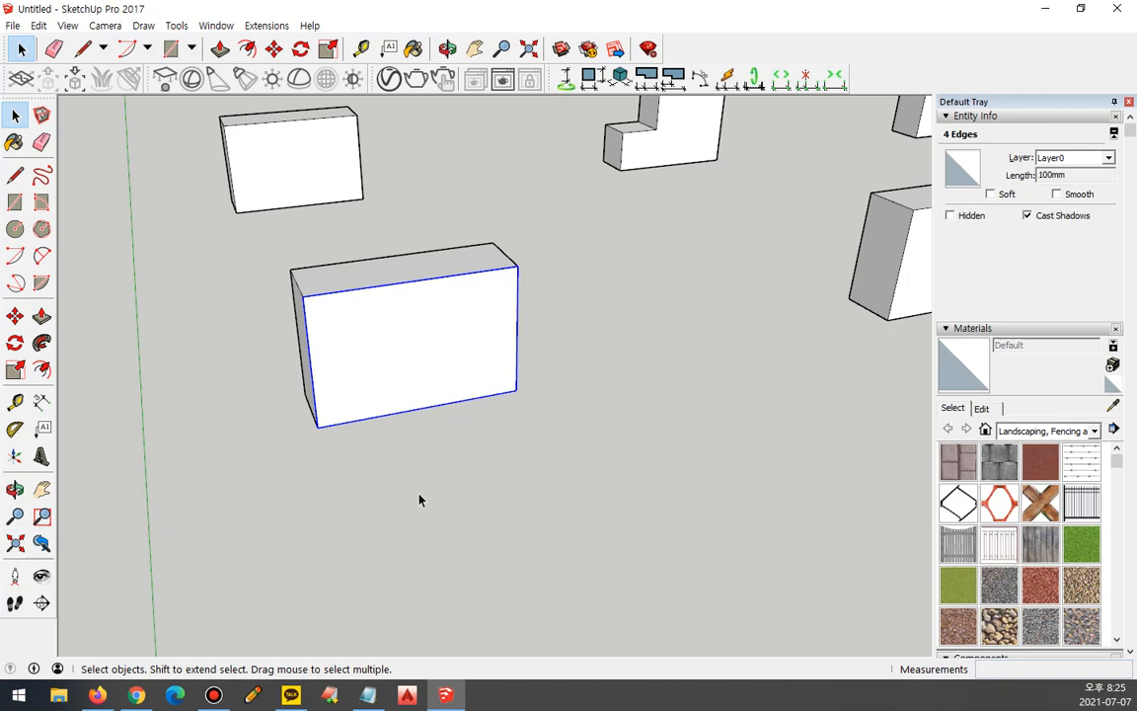
{"action": "key", "text": "f"}
{"action": "left_click", "coordinate": [416, 283]}
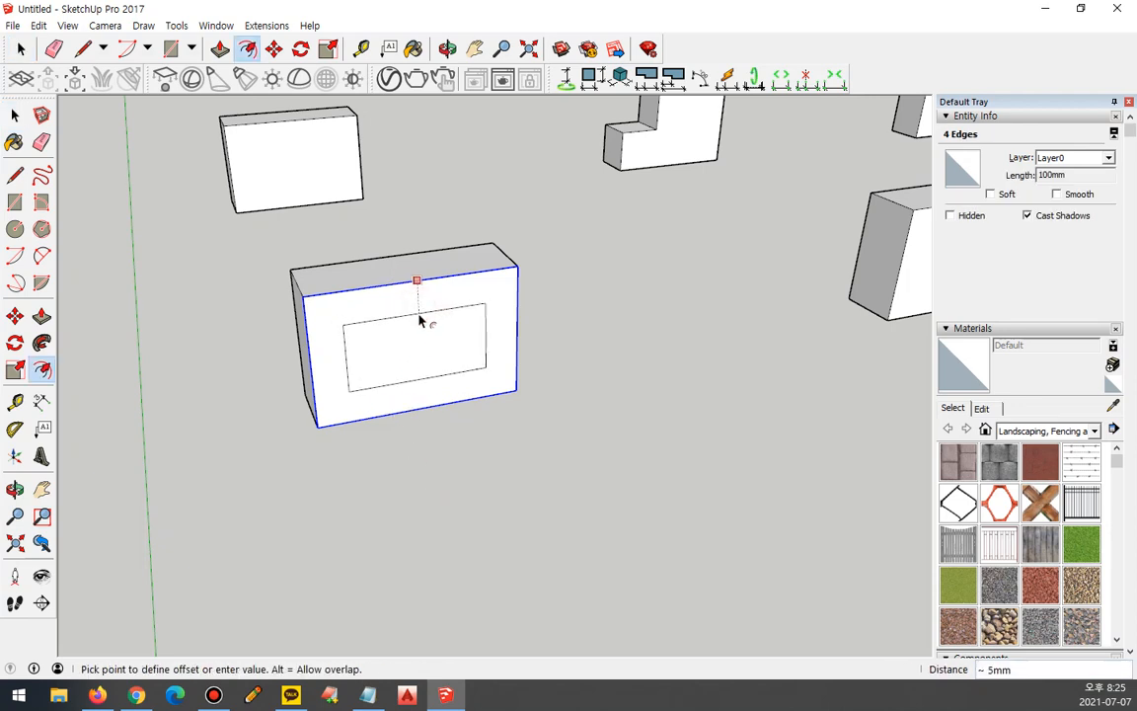
{"action": "type", "text": "5"}
{"action": "key", "text": "Return"}
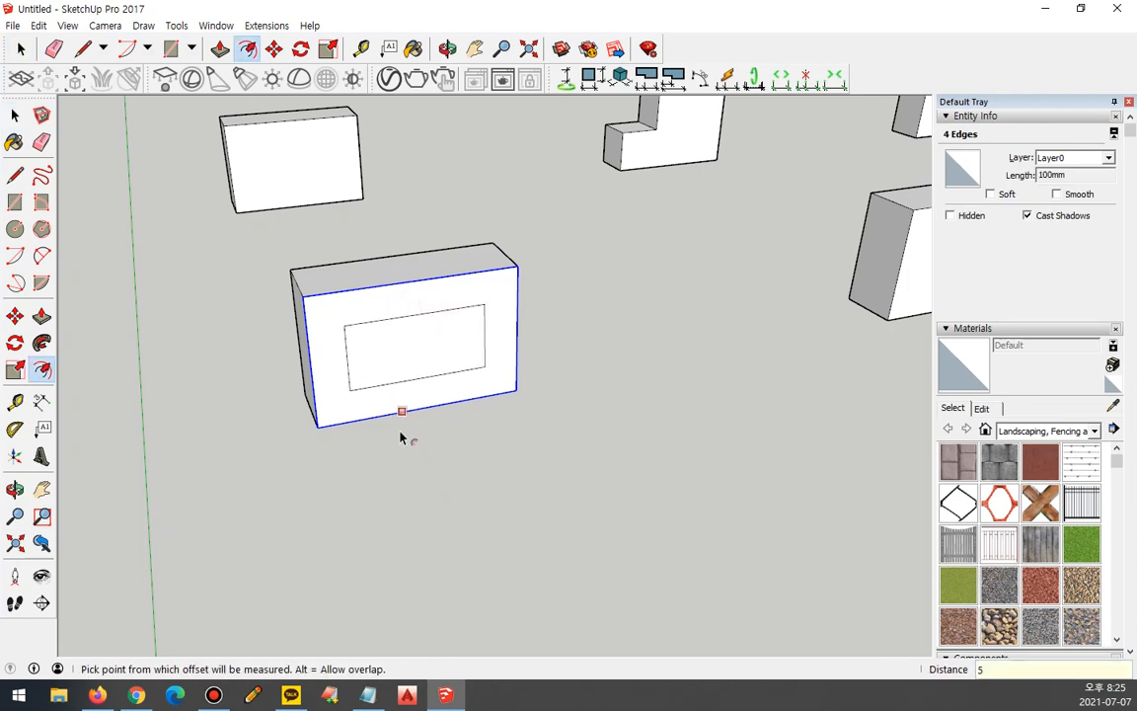
Move the left edge of the inner rectangle 5 mm toward its middle
{"action": "key", "text": "space"}
{"action": "left_click", "coordinate": [348, 383]}
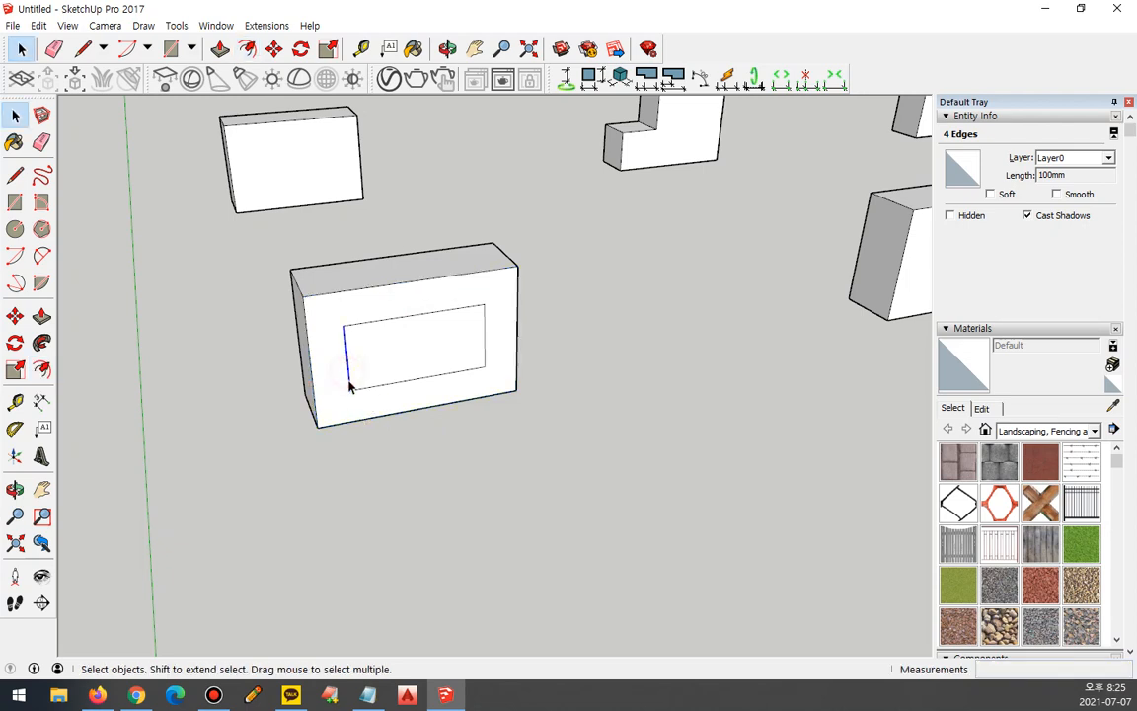
{"action": "key", "text": "m"}
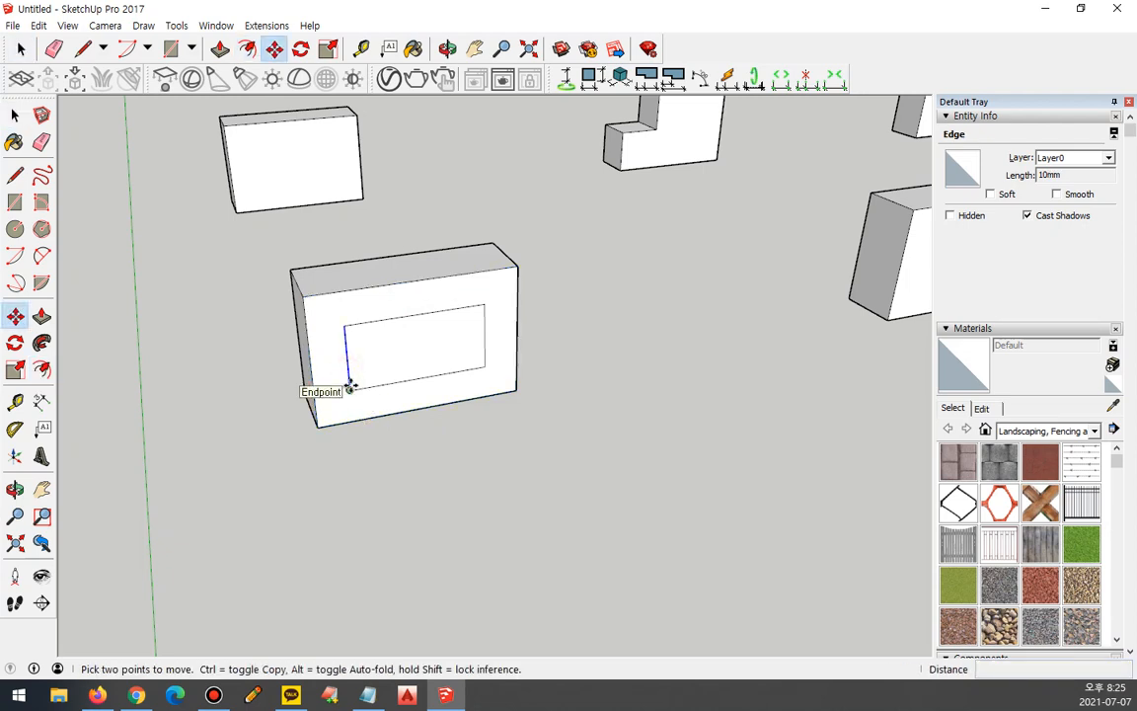
{"action": "left_click", "coordinate": [347, 384]}
{"action": "type", "text": "5"}
{"action": "key", "text": "Return"}
Move the right edge of the inner rectangle 5 mm toward its middle to form a square
{"action": "key", "text": "space"}
{"action": "left_click", "coordinate": [484, 347]}
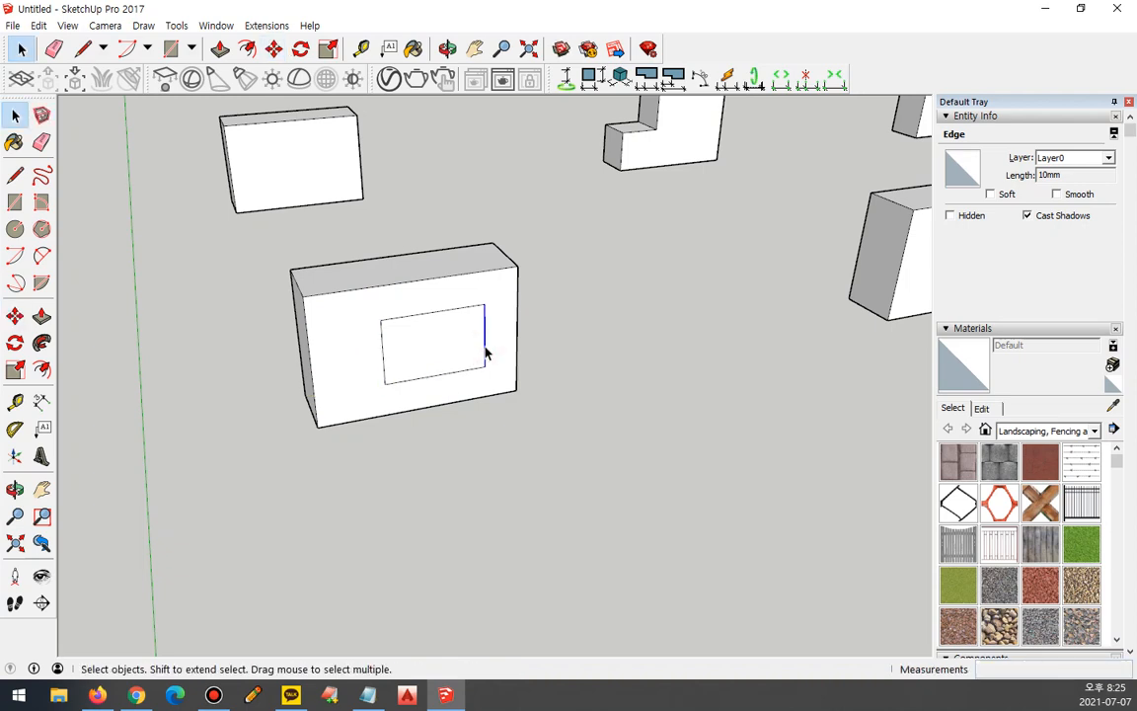
{"action": "key", "text": "m"}
{"action": "left_click", "coordinate": [485, 366]}
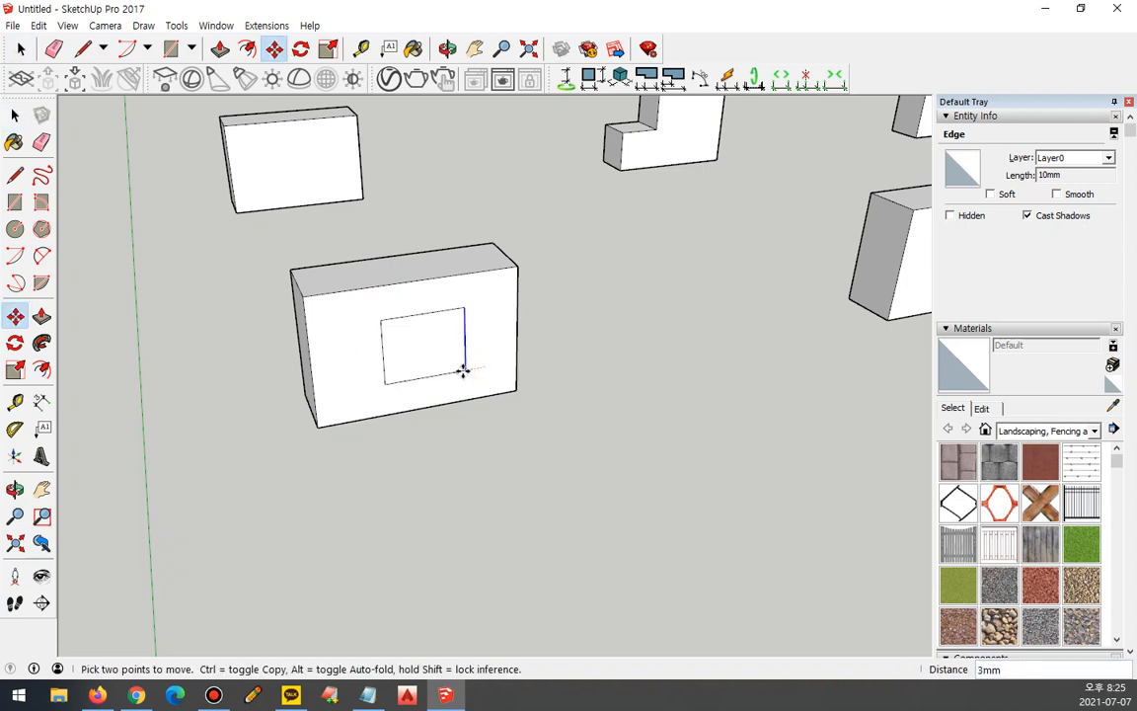
{"action": "type", "text": "5"}
{"action": "key", "text": "Return"}
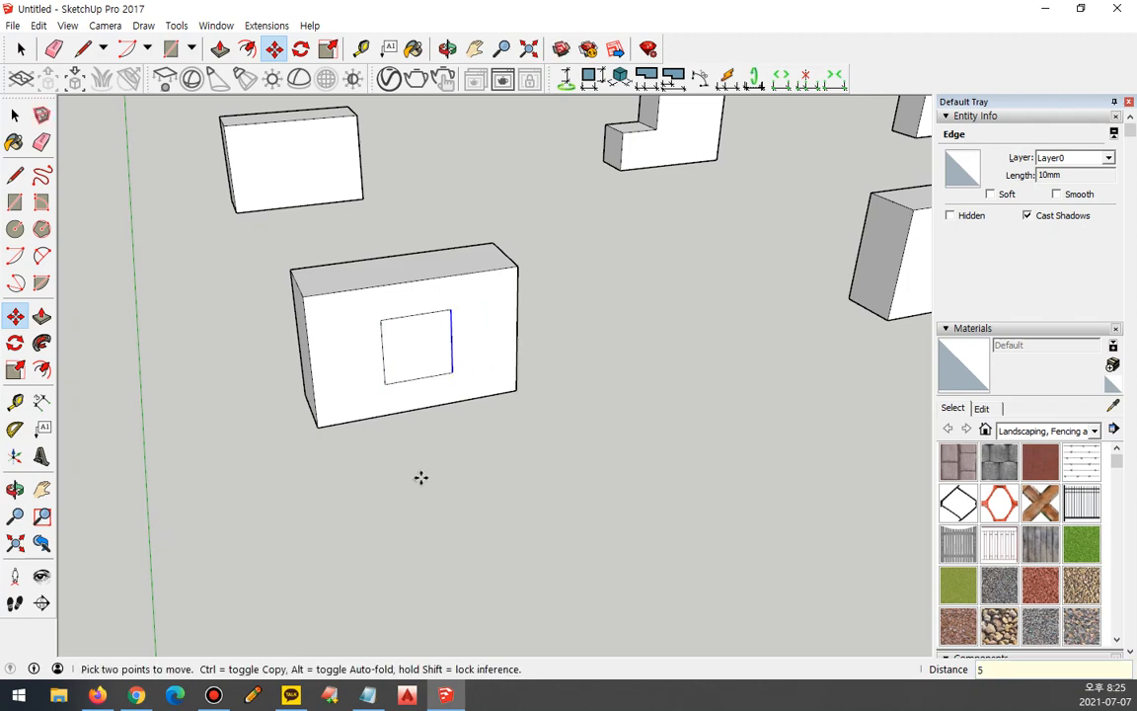
Push the inner square 10 mm through the block to cut a square hole
{"action": "key", "text": "p"}
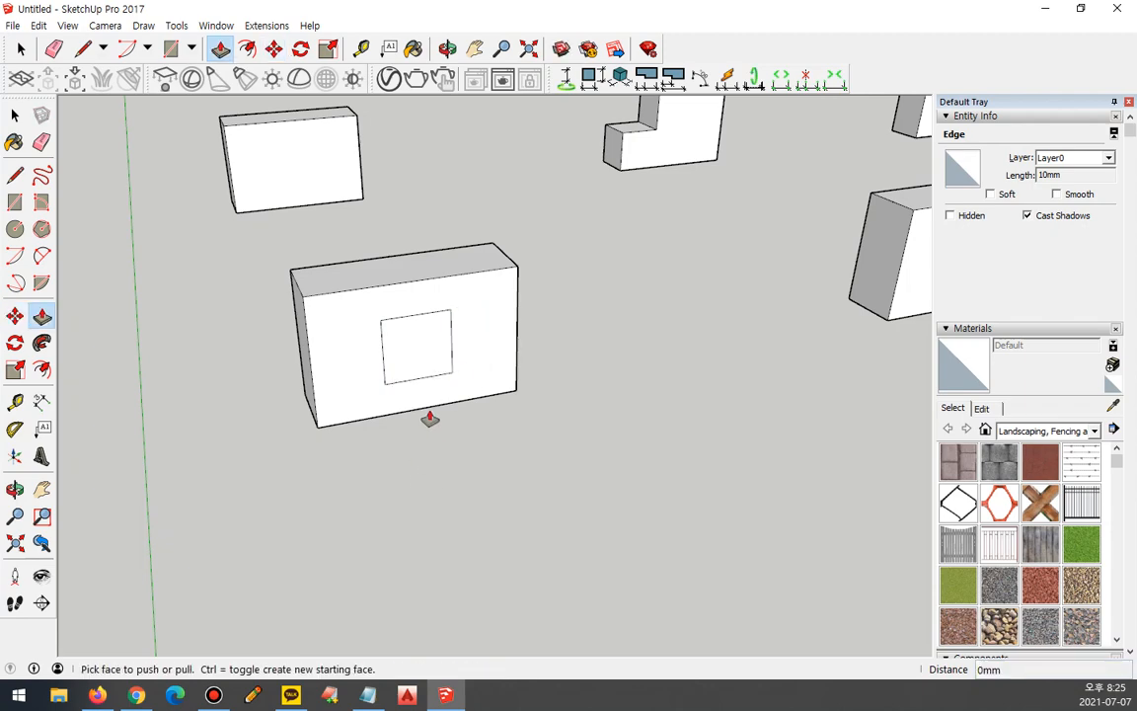
{"action": "middle_click_drag", "start_coordinate": [381, 459], "coordinate": [352, 401]}
{"action": "left_click", "coordinate": [409, 304]}
{"action": "left_click", "coordinate": [396, 283]}
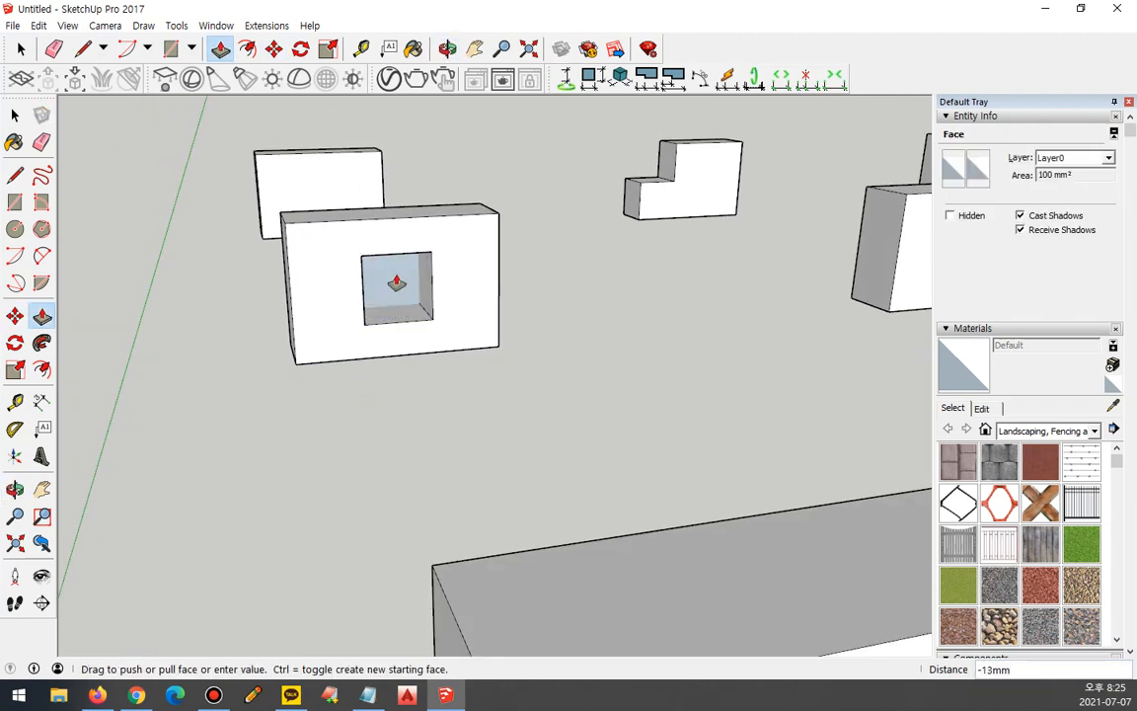
{"action": "left_click", "coordinate": [396, 279]}
{"action": "middle_click_drag", "start_coordinate": [295, 325], "coordinate": [388, 317]}
{"action": "left_click", "coordinate": [387, 314]}
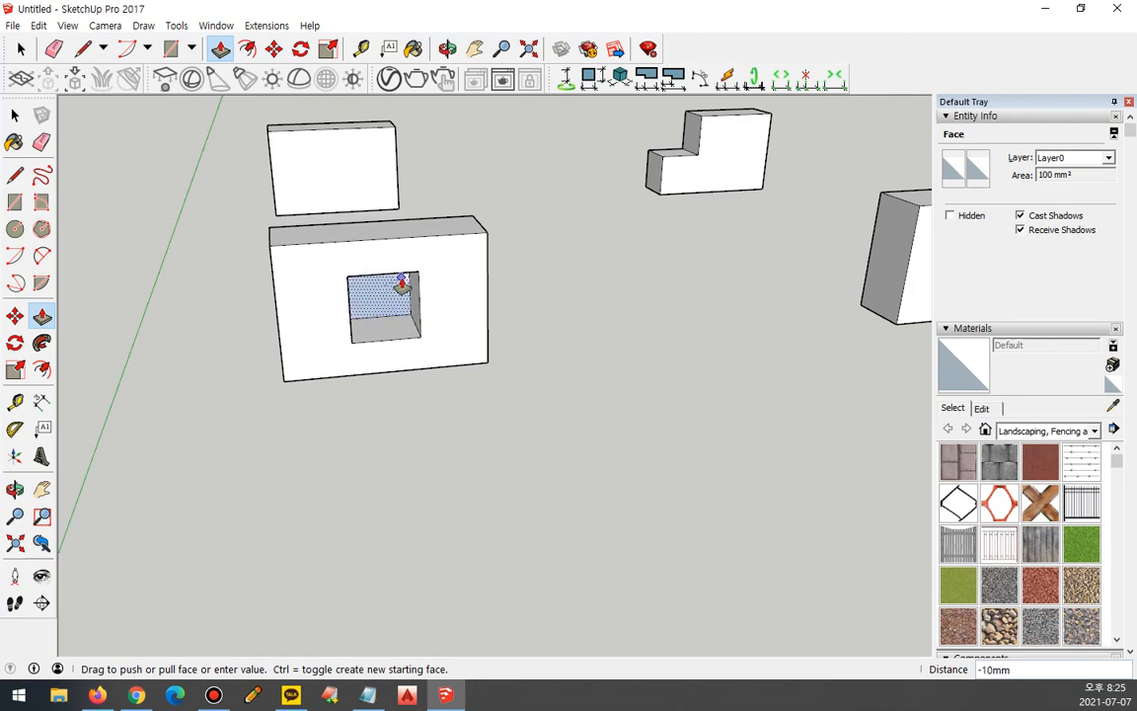
{"action": "left_click", "coordinate": [398, 283]}
On the next uncut block, draw a line across the top face's middle and a front-face diagonal joining the midpoints of the top and left edges
{"action": "middle_click_drag", "start_coordinate": [467, 388], "coordinate": [343, 436]}
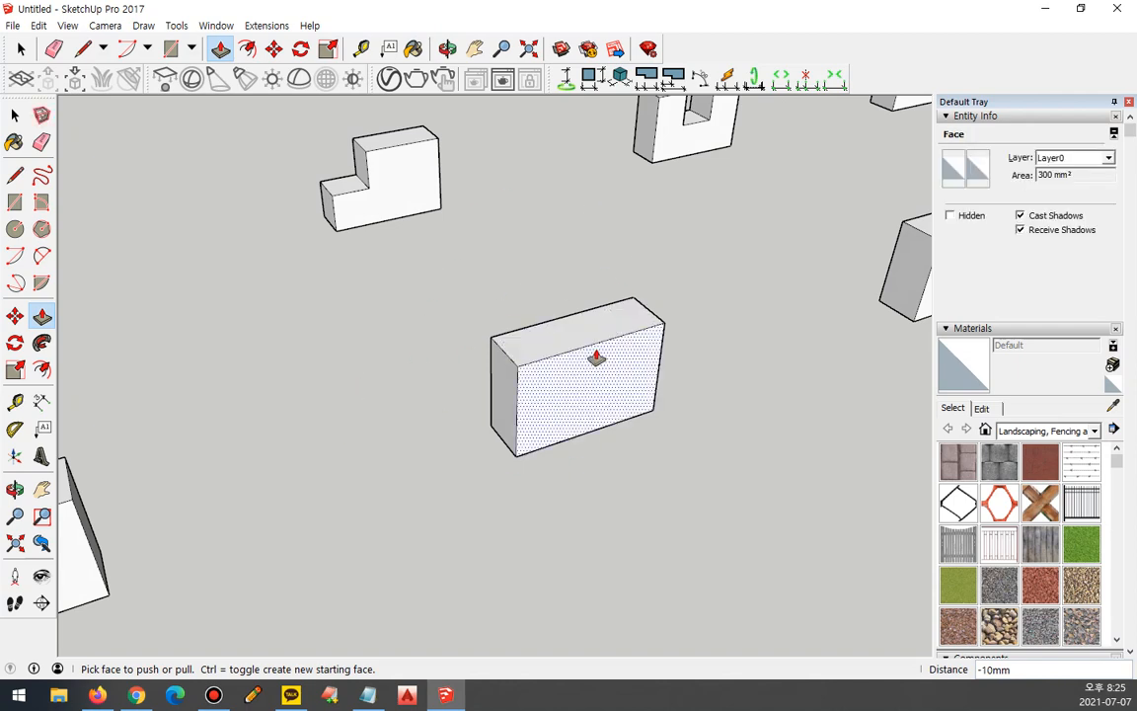
{"action": "key", "text": "l"}
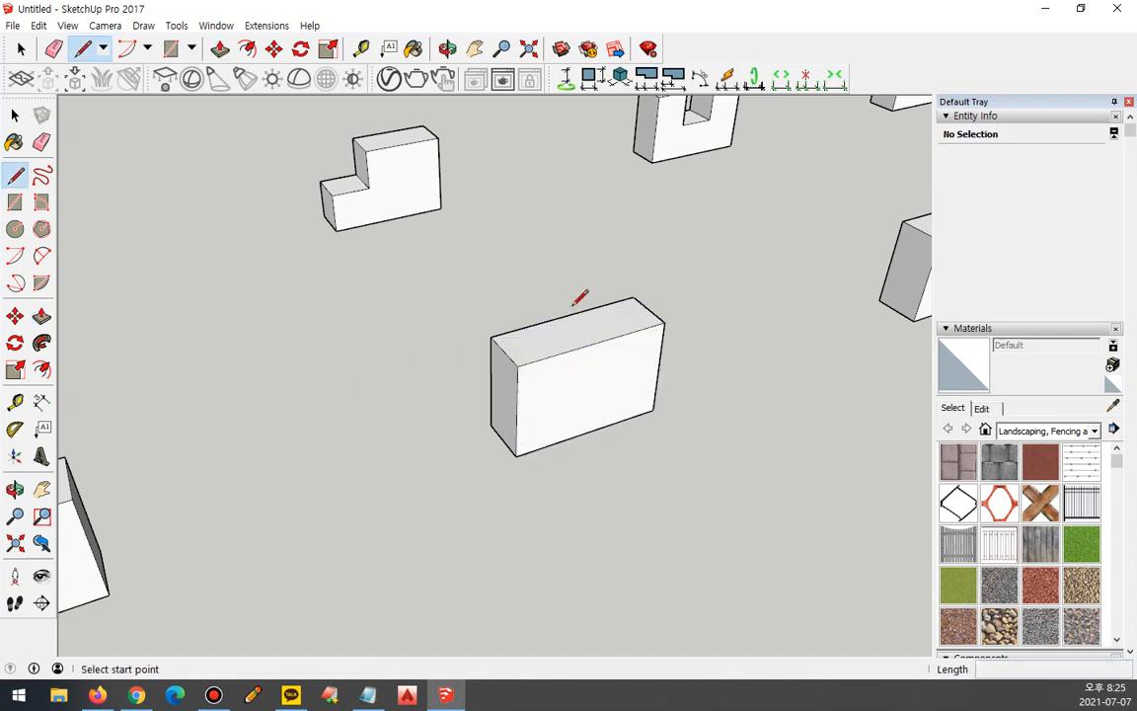
{"action": "left_click", "coordinate": [563, 316]}
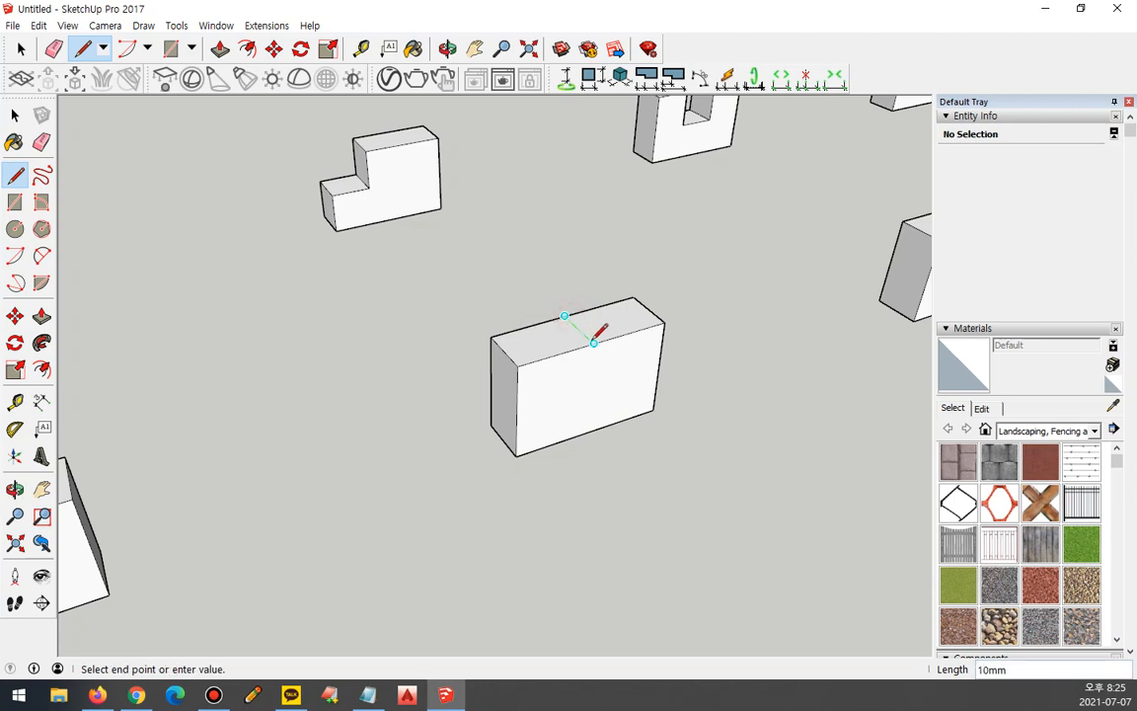
{"action": "left_click", "coordinate": [593, 342]}
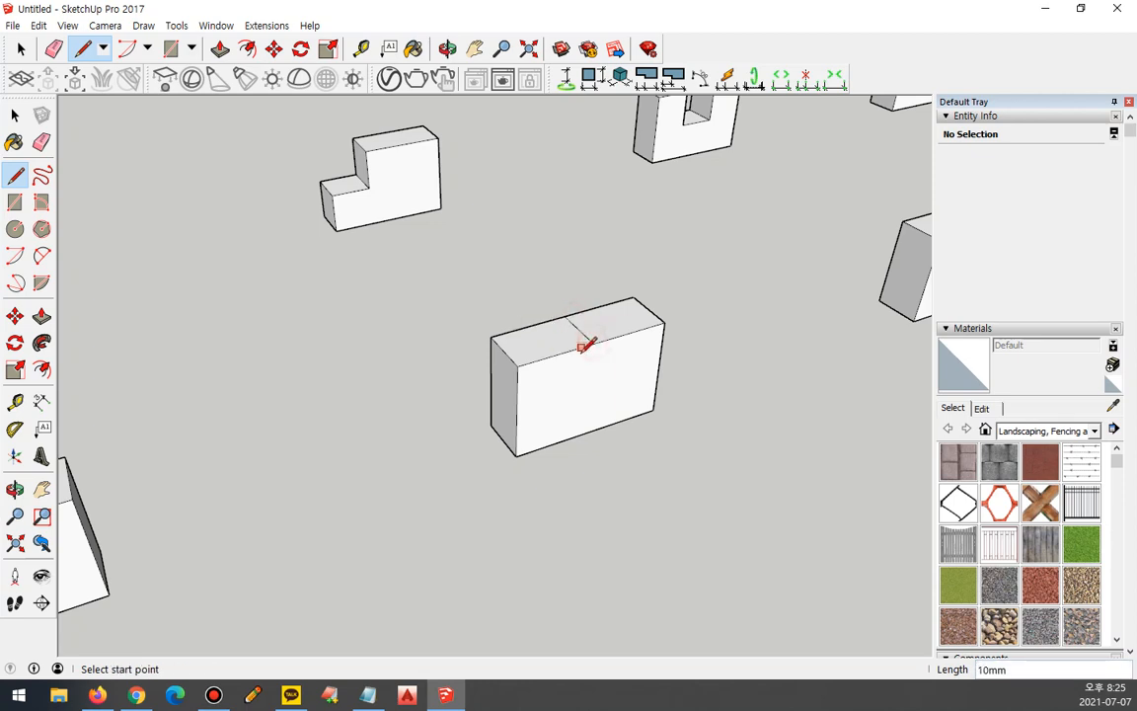
{"action": "left_click", "coordinate": [517, 414]}
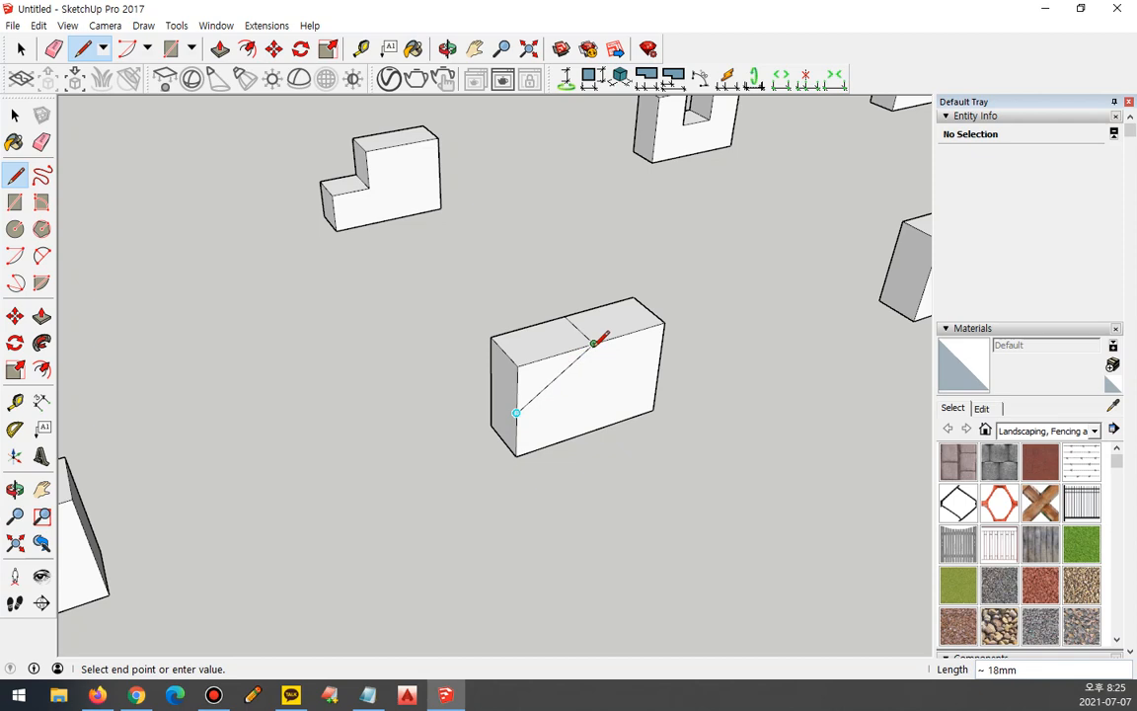
{"action": "left_click", "coordinate": [591, 346]}
Draw a line across the middle of the block's end face and a matching diagonal on the back face
{"action": "left_click", "coordinate": [517, 413]}
{"action": "middle_click_drag", "start_coordinate": [499, 386], "coordinate": [834, 435]}
{"action": "middle_click_drag", "start_coordinate": [641, 299], "coordinate": [681, 283]}
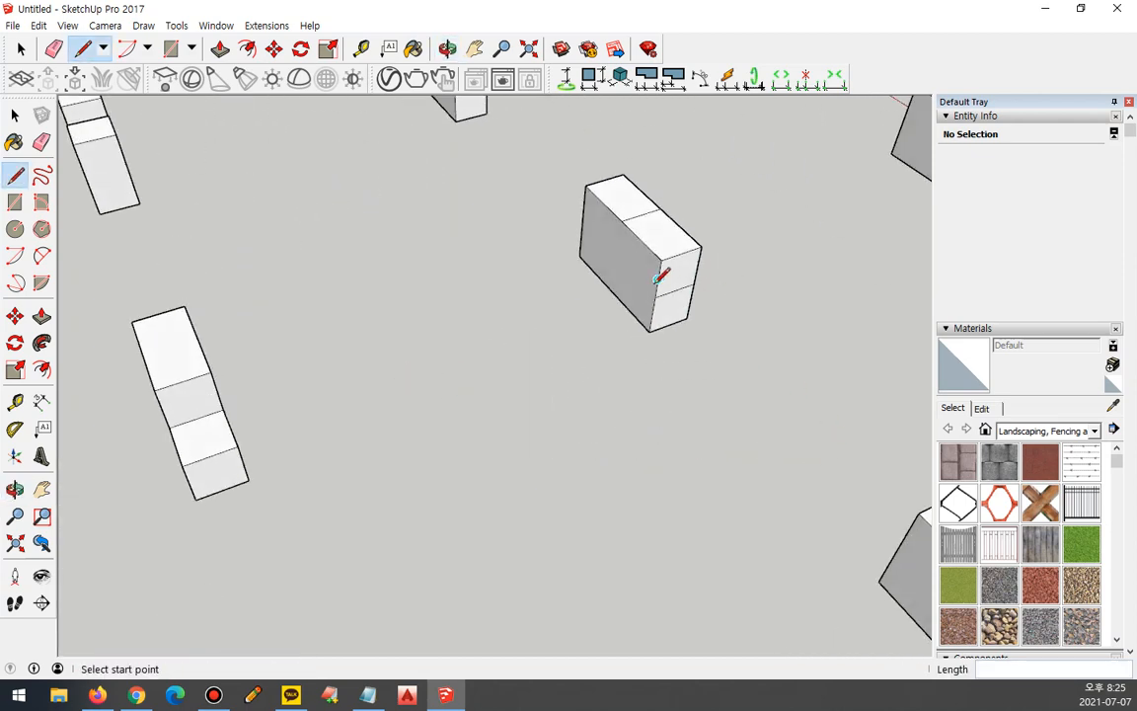
{"action": "left_click", "coordinate": [653, 296]}
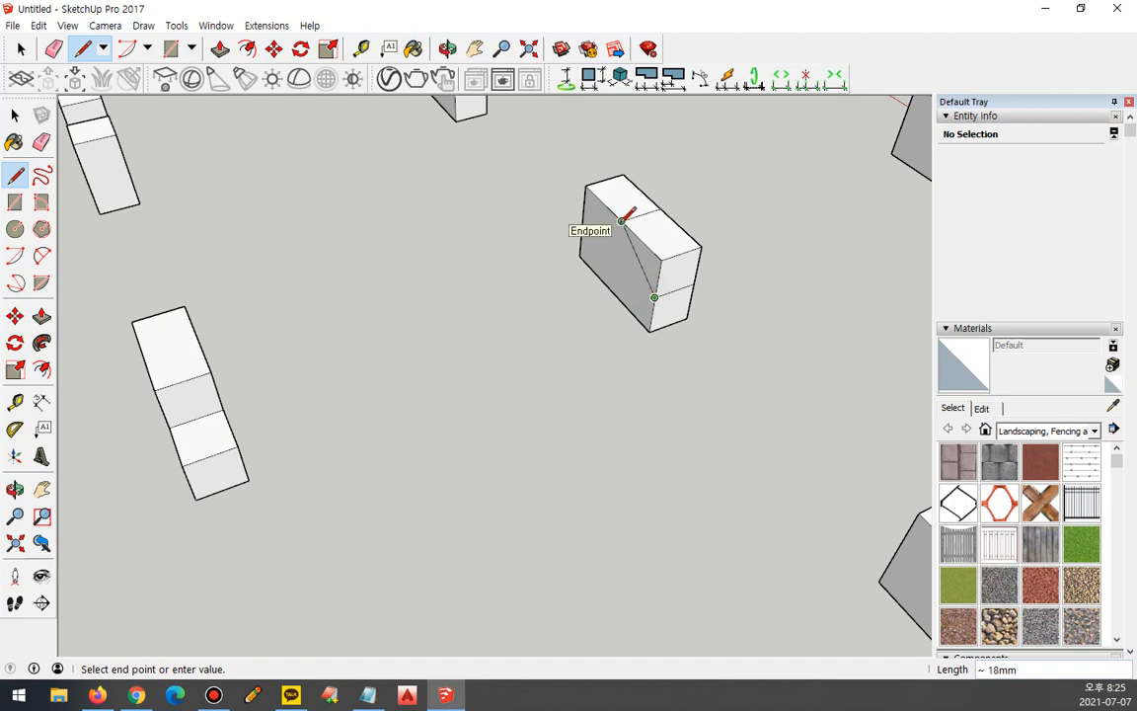
{"action": "left_click", "coordinate": [621, 220]}
Erase the edges of the upper corner outside the diagonals to leave a sloped face
{"action": "mouse_move", "coordinate": [621, 220]}
{"action": "middle_mouse_down"}
{"action": "mouse_move", "coordinate": [703, 213]}
{"action": "mouse_move", "coordinate": [649, 264]}
{"action": "mouse_move", "coordinate": [671, 264]}
{"action": "middle_mouse_up"}
{"action": "key", "text": "e"}
{"action": "mouse_move", "coordinate": [651, 281]}
{"action": "left_mouse_down"}
{"action": "mouse_move", "coordinate": [640, 258]}
{"action": "mouse_move", "coordinate": [699, 262]}
{"action": "mouse_move", "coordinate": [724, 284]}
{"action": "left_mouse_up"}
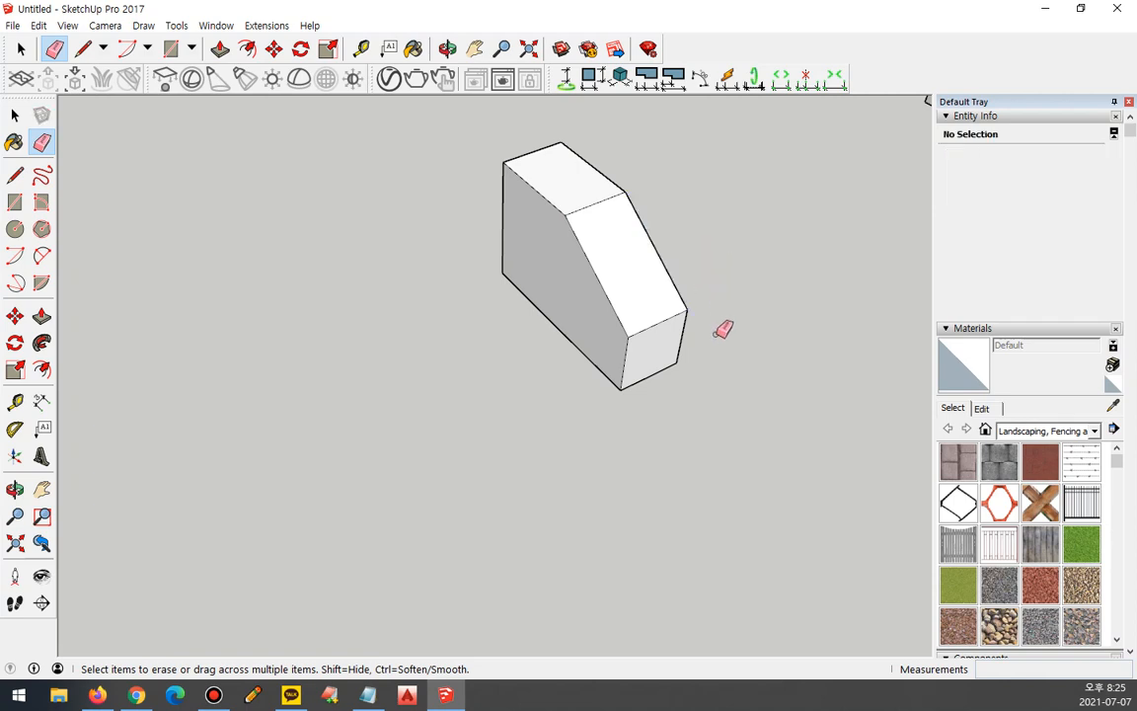
Draw a diagonal joining the midpoints of the front face's top and left edges, and push the corner triangle 10 mm through the block
{"action": "mouse_move", "coordinate": [723, 329]}
{"action": "middle_mouse_down"}
{"action": "mouse_move", "coordinate": [744, 294]}
{"action": "mouse_move", "coordinate": [341, 307]}
{"action": "mouse_move", "coordinate": [465, 263]}
{"action": "mouse_move", "coordinate": [210, 231]}
{"action": "mouse_move", "coordinate": [191, 252]}
{"action": "middle_mouse_up"}
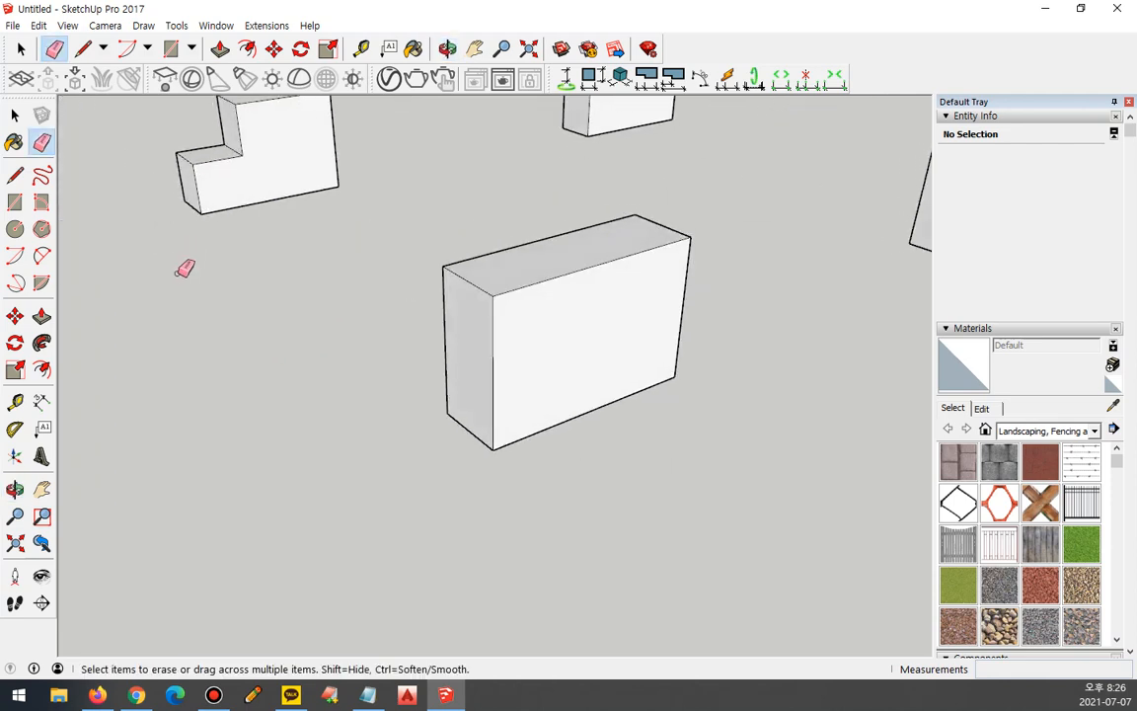
{"action": "key", "text": "l"}
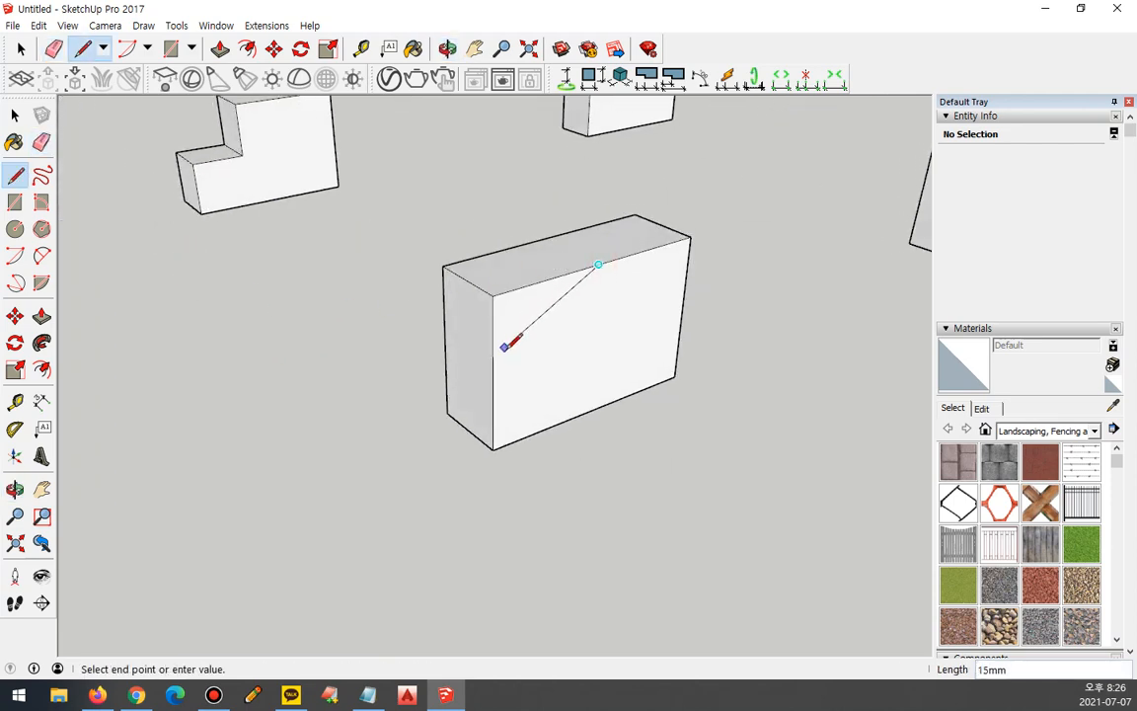
{"action": "left_click", "coordinate": [495, 377]}
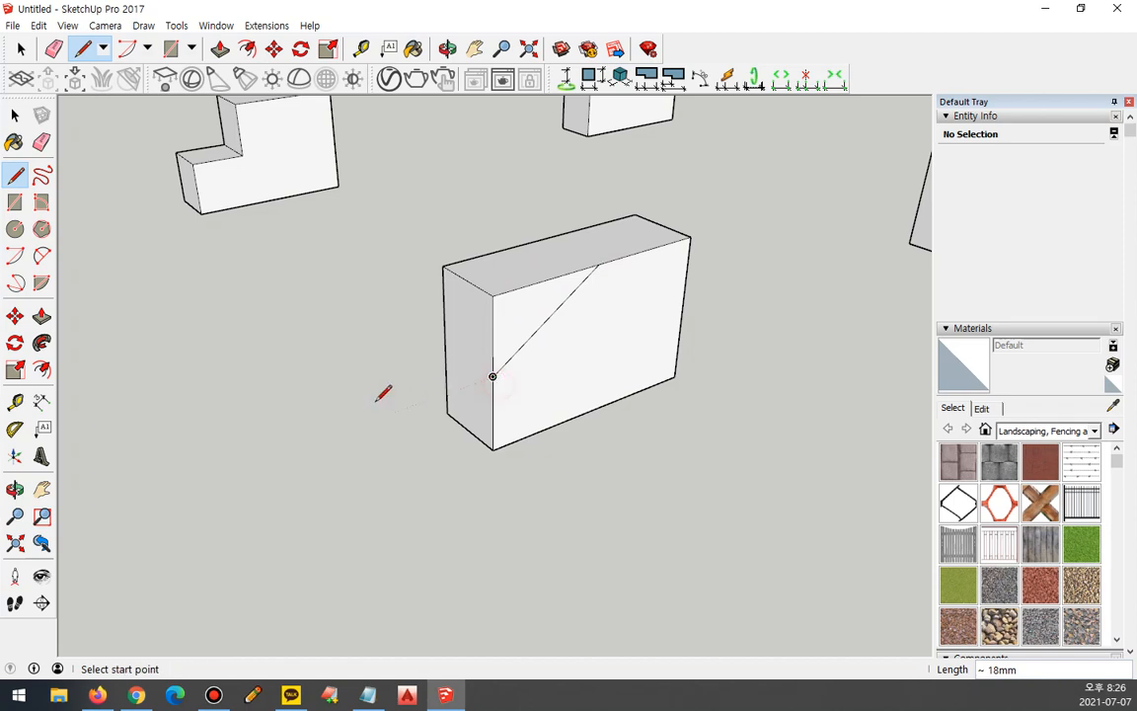
{"action": "key", "text": "p"}
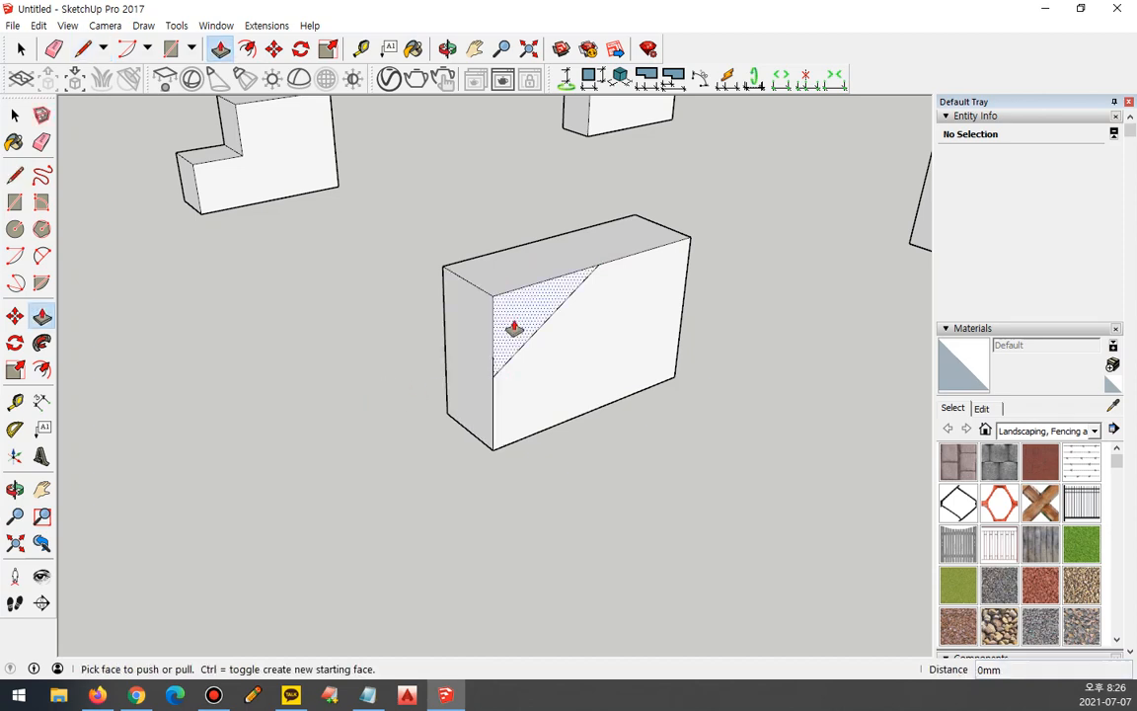
{"action": "left_click", "coordinate": [511, 314]}
{"action": "left_click", "coordinate": [473, 277]}
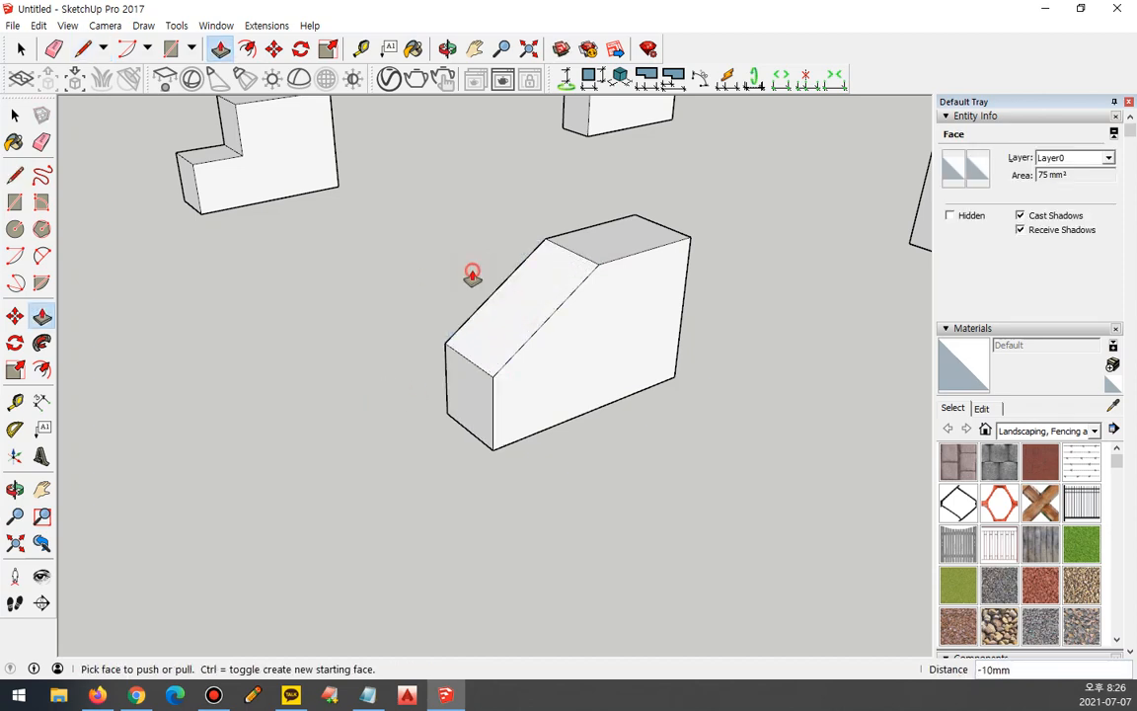
On the next uncut block, draw corner-to-corner diagonals across the top, front and right end faces, meeting around the upper front-right corner
{"action": "middle_click_drag", "start_coordinate": [725, 307], "coordinate": [310, 441]}
{"action": "key", "text": "l"}
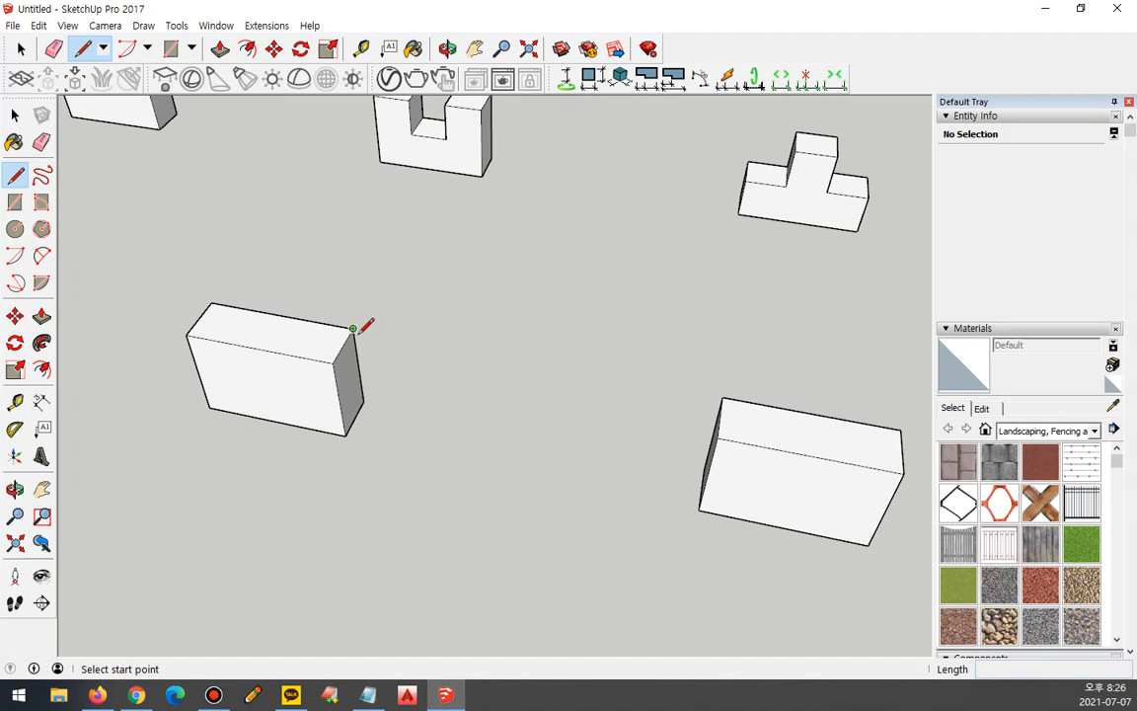
{"action": "left_click", "coordinate": [352, 329]}
{"action": "left_click", "coordinate": [187, 335]}
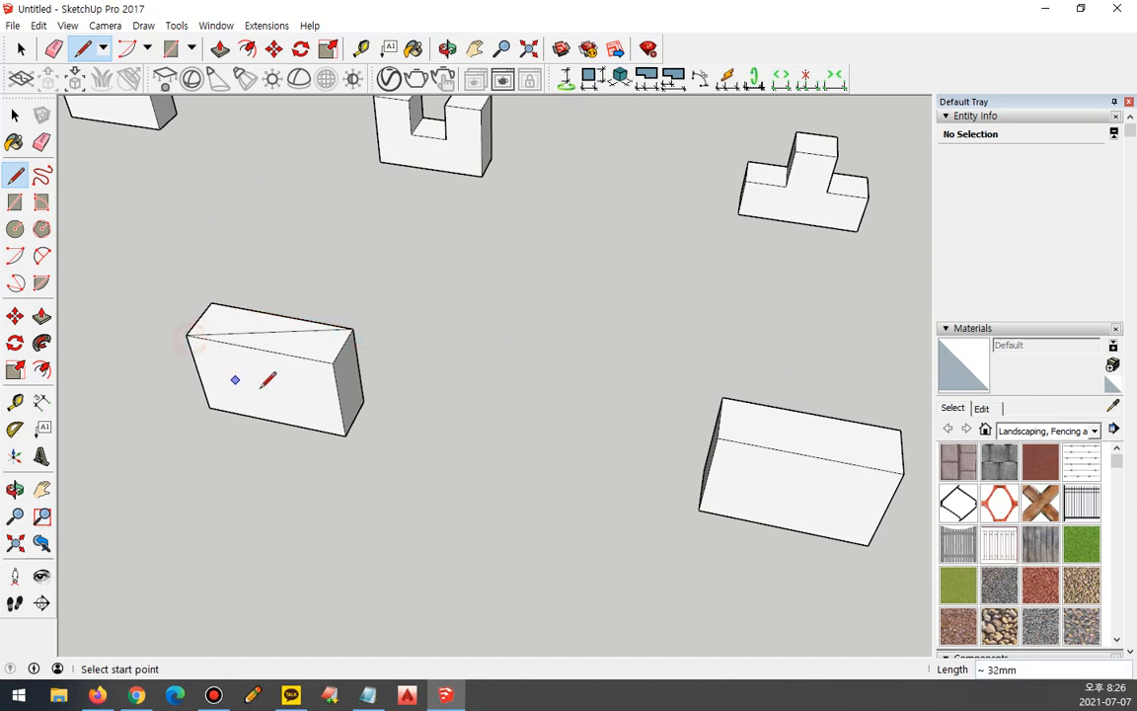
{"action": "left_click", "coordinate": [345, 434]}
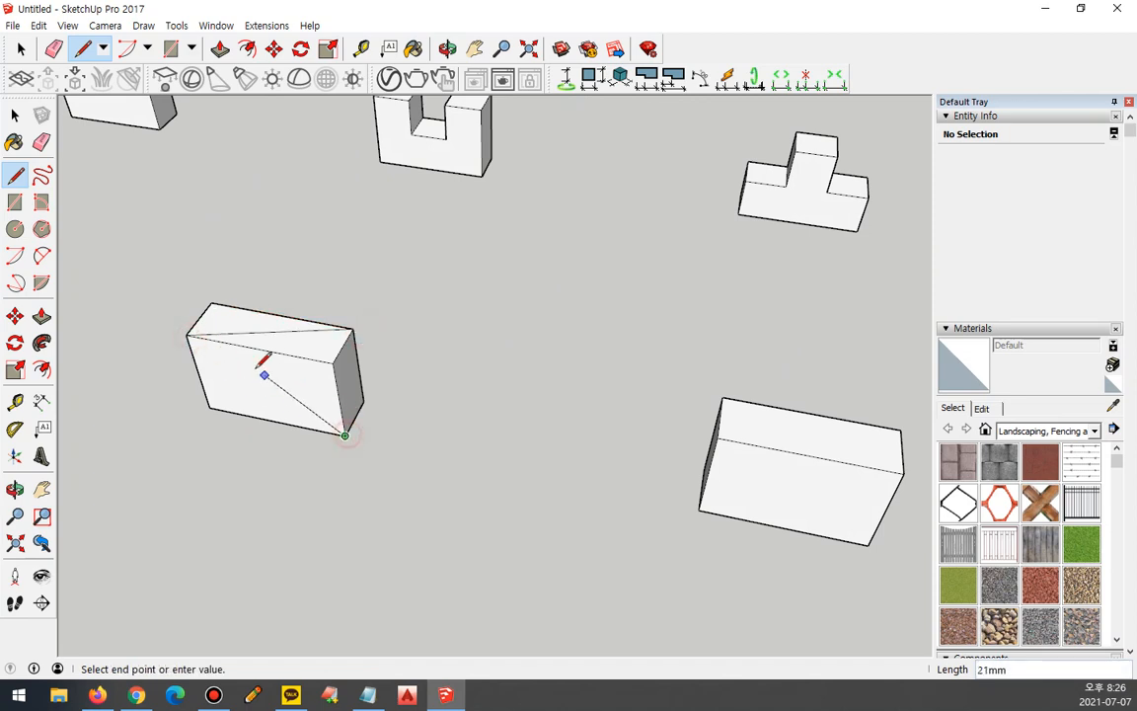
{"action": "left_click", "coordinate": [187, 336]}
{"action": "left_click", "coordinate": [345, 435]}
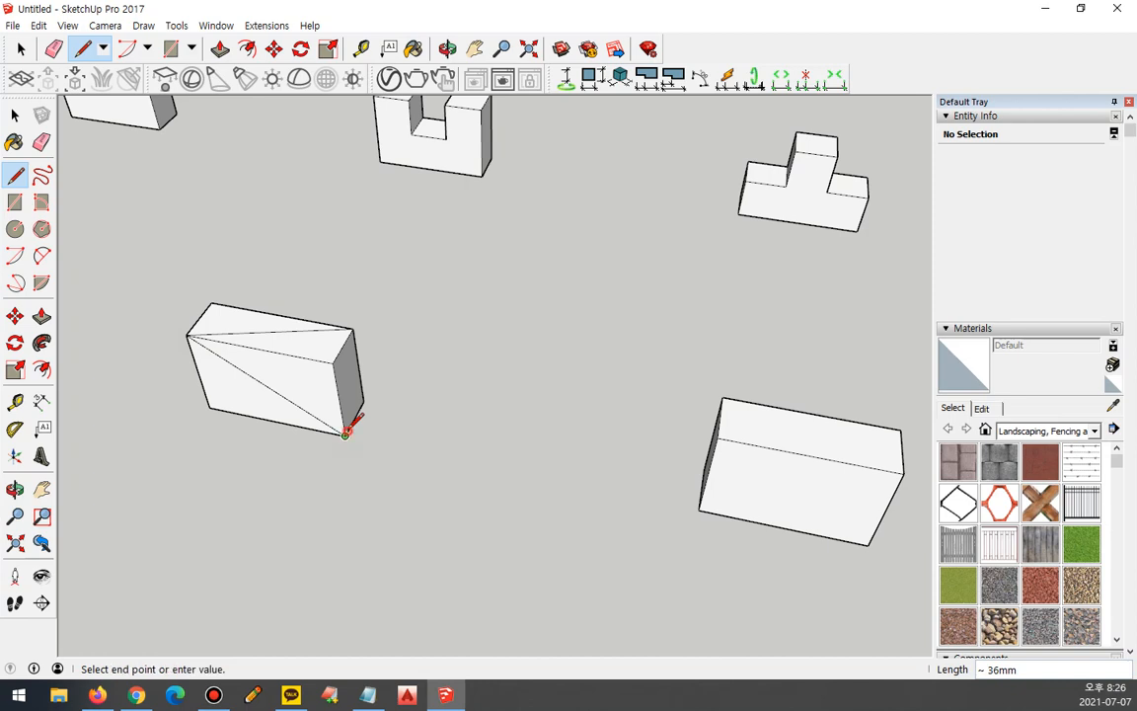
{"action": "left_click", "coordinate": [353, 328]}
Erase the edges meeting at the upper front-right corner to leave a triangular sloped face
{"action": "scroll", "coordinate": [336, 361], "scroll_direction": "up", "scroll_amount": 2}
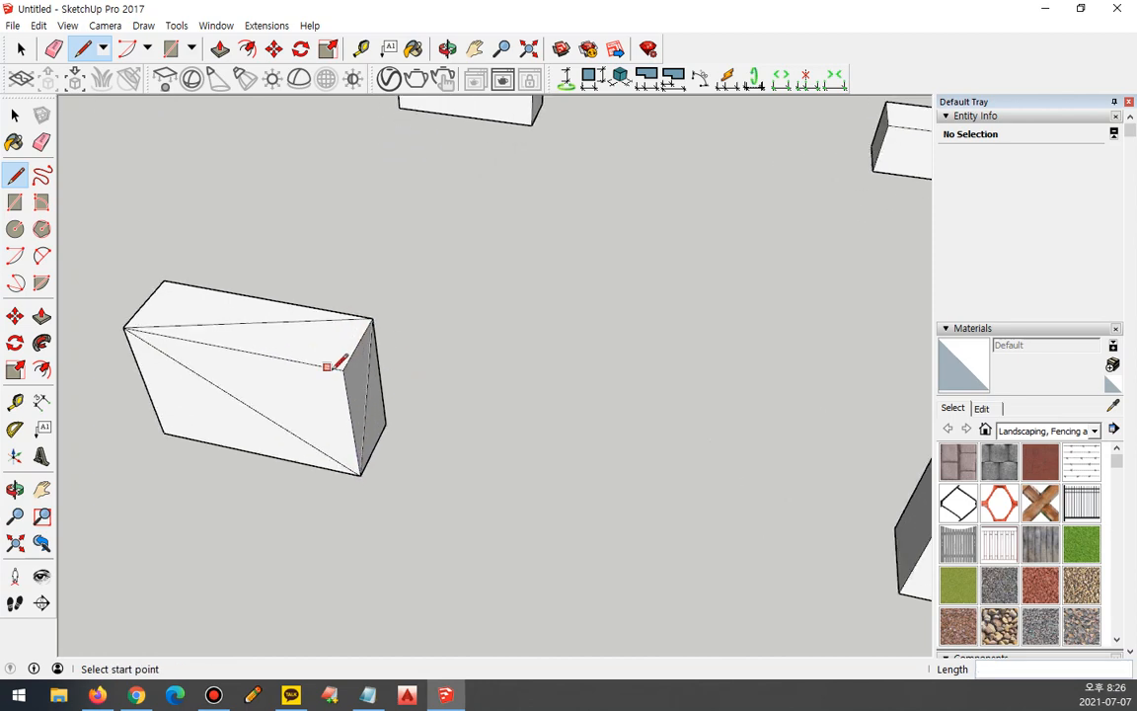
{"action": "key", "text": "e"}
{"action": "mouse_move", "coordinate": [351, 383]}
{"action": "left_mouse_down"}
{"action": "mouse_move", "coordinate": [321, 320]}
{"action": "mouse_move", "coordinate": [297, 430]}
{"action": "left_mouse_up"}
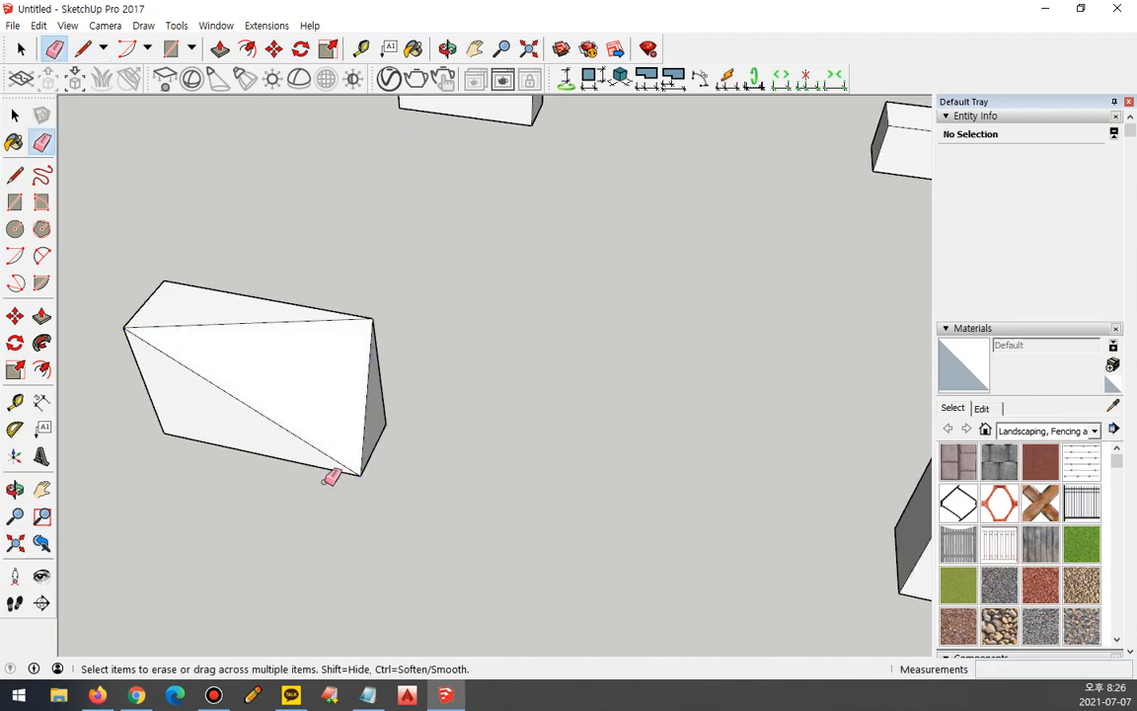
On the next uncut block, offset the front face's two side edges and bottom edge 10 mm inward
{"action": "scroll", "coordinate": [296, 381], "scroll_direction": "down", "scroll_amount": 2}
{"action": "middle_click_drag", "start_coordinate": [299, 381], "coordinate": [577, 388]}
{"action": "scroll", "coordinate": [577, 388], "scroll_direction": "up", "scroll_amount": 2}
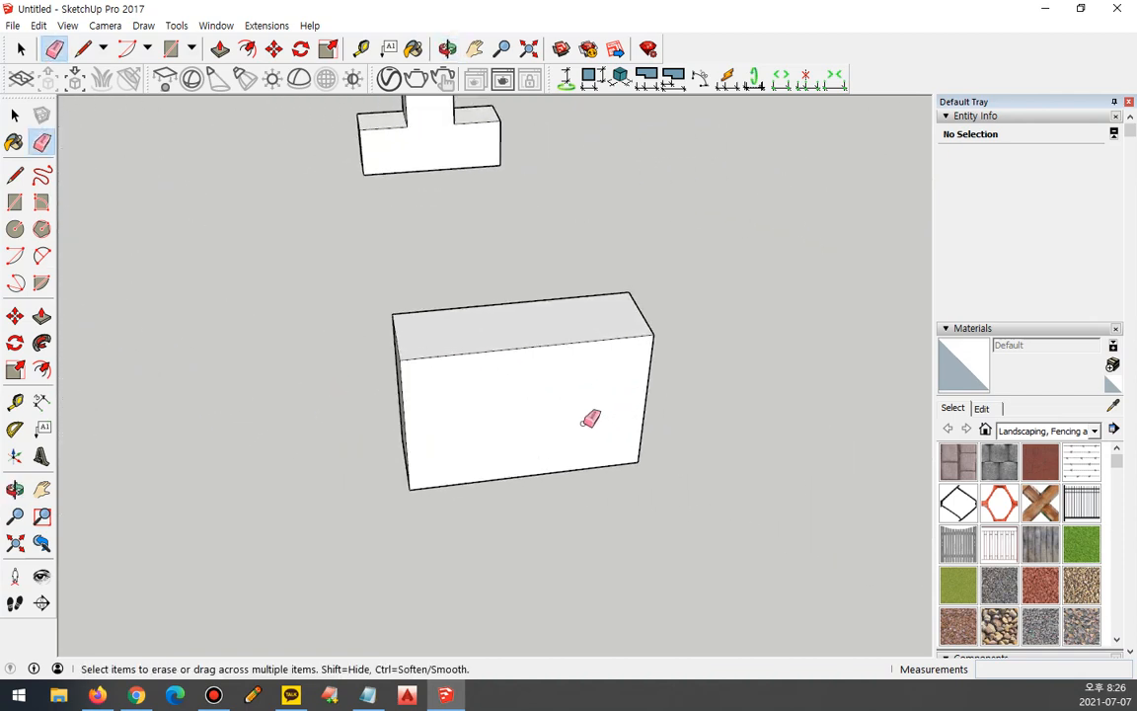
{"action": "key", "text": "space"}
{"action": "left_click", "coordinate": [545, 404]}
{"action": "left_click", "coordinate": [536, 403], "text": "shift"}
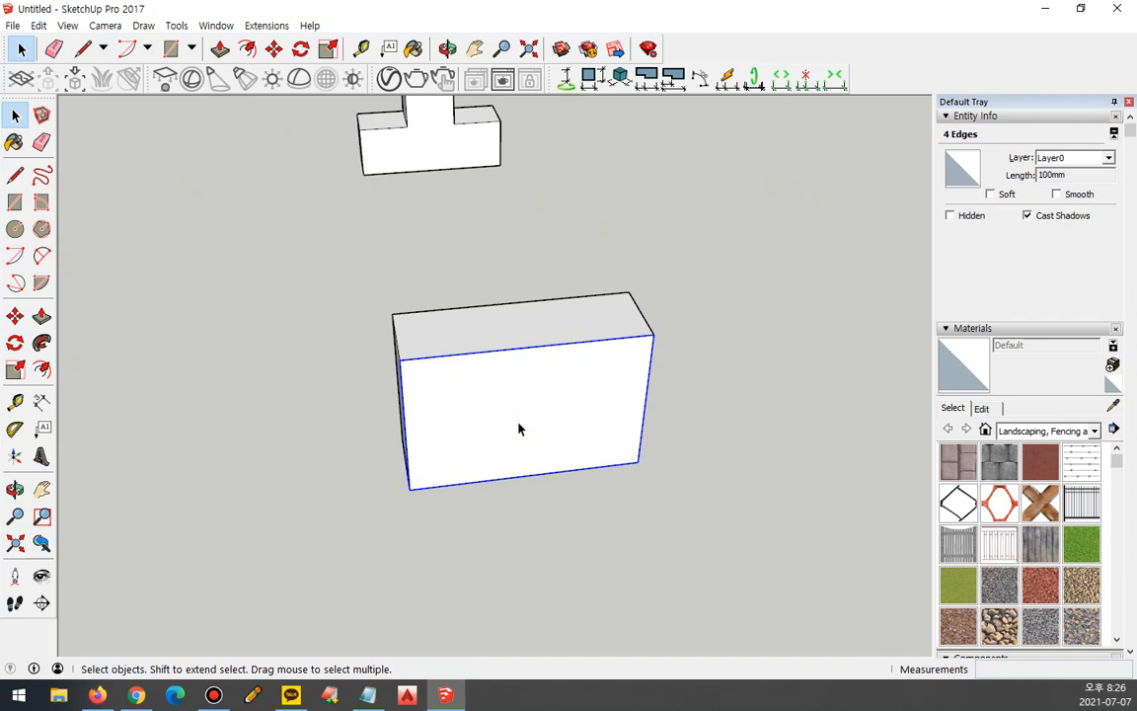
{"action": "left_click", "coordinate": [536, 346], "text": "shift"}
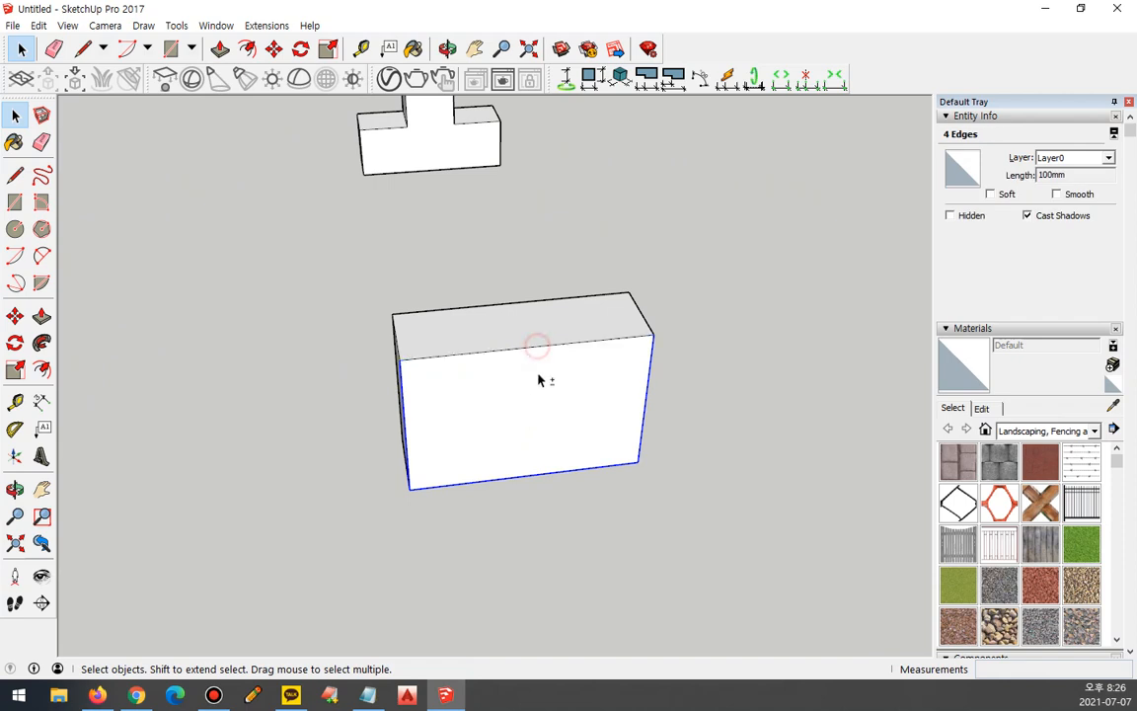
{"action": "key", "text": "f"}
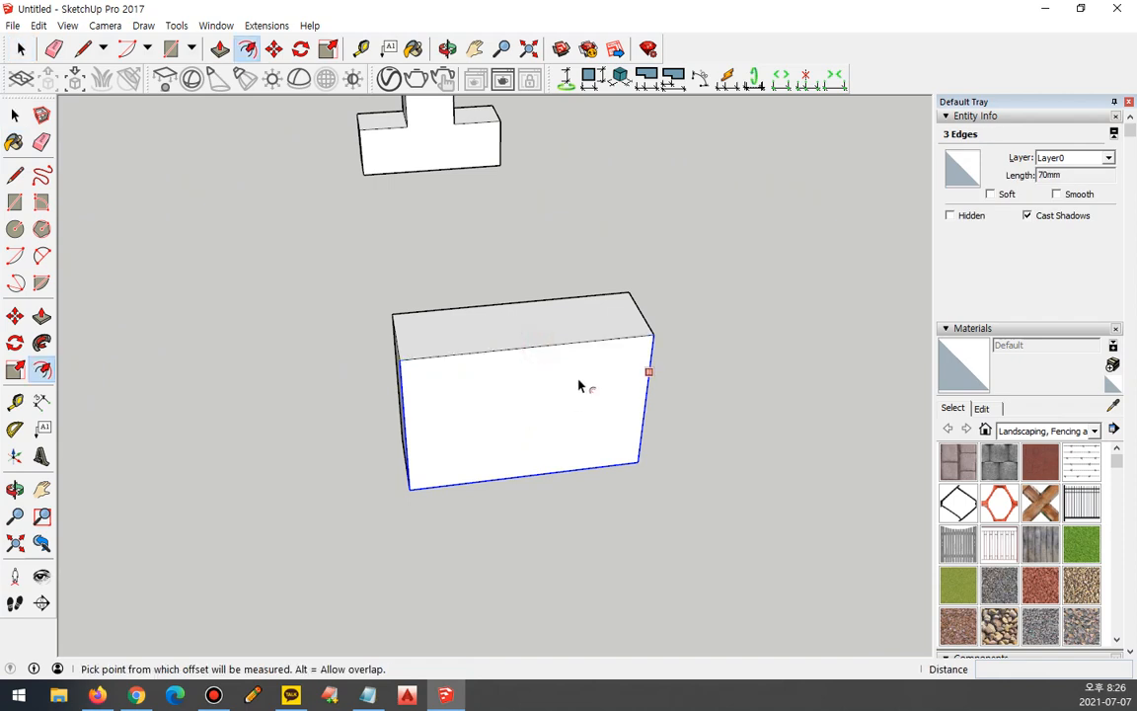
{"action": "left_click", "coordinate": [581, 385]}
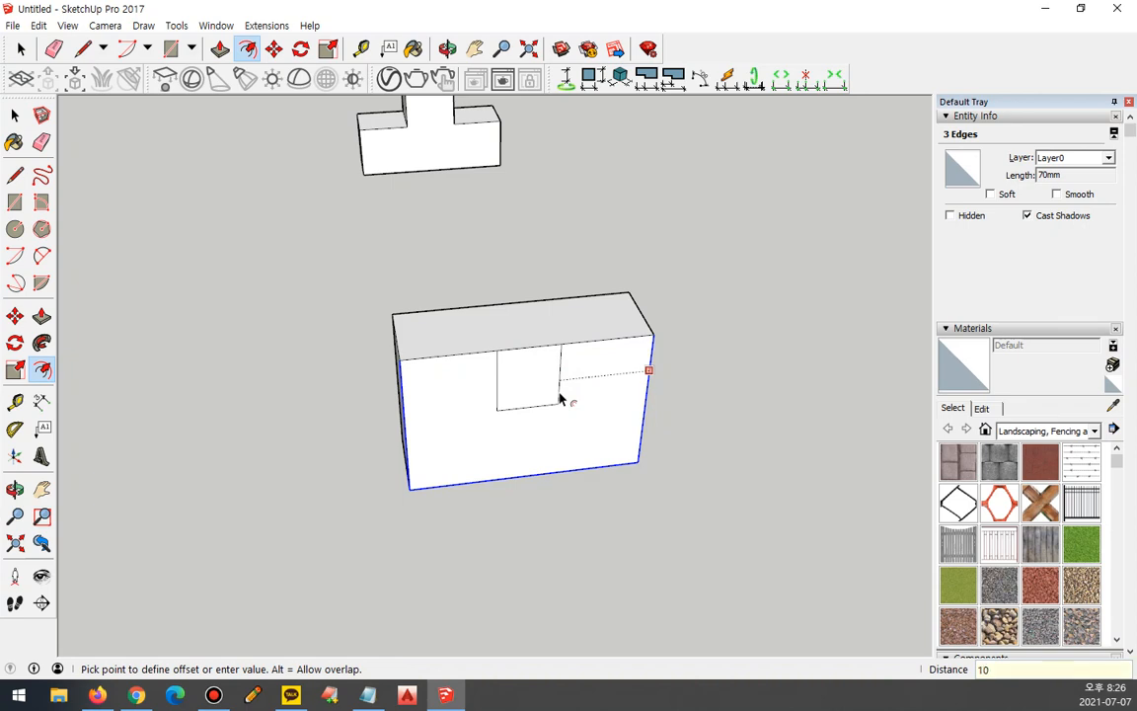
{"action": "key", "text": "Return"}
Push the offset square 5 mm into the block to cut a recess open at the top
{"action": "key", "text": "p"}
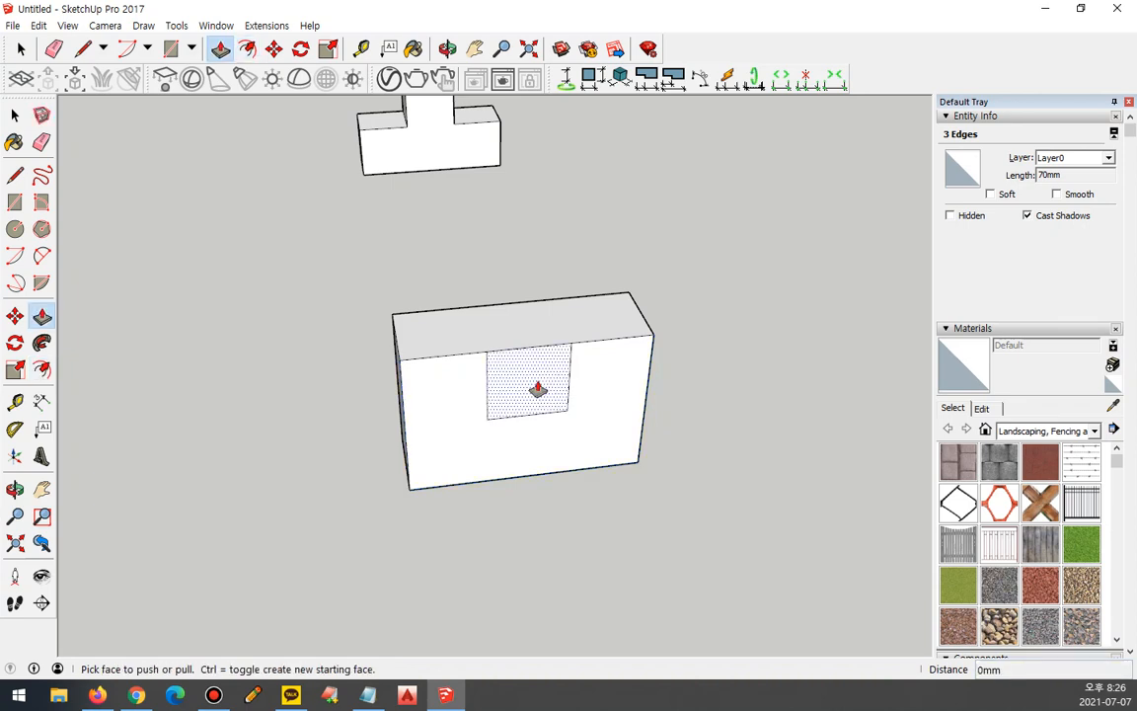
{"action": "left_click", "coordinate": [541, 387]}
{"action": "left_click", "coordinate": [503, 437]}
On the uncut block nearest the origin, offset the front face's outline inward to form a 10 mm high inner rectangle
{"action": "middle_click_drag", "start_coordinate": [502, 436], "coordinate": [760, 222]}
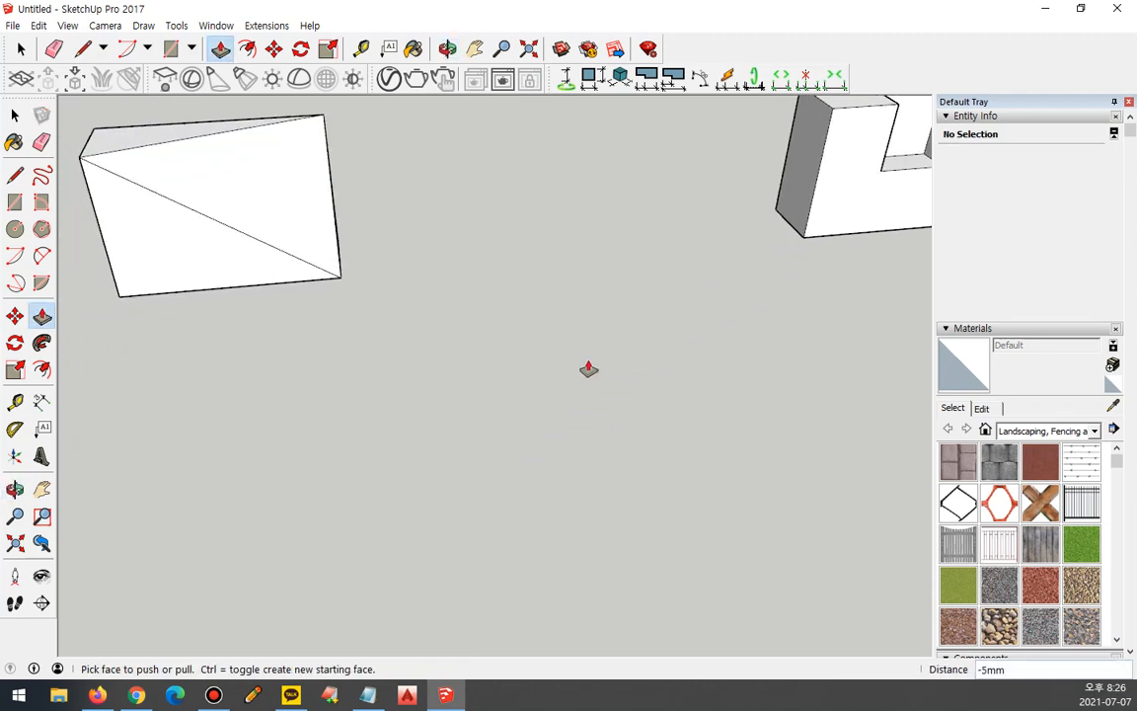
{"action": "scroll", "coordinate": [582, 373], "scroll_direction": "down", "scroll_amount": 5}
{"action": "middle_click_drag", "start_coordinate": [570, 381], "coordinate": [923, 229], "text": "shift"}
{"action": "scroll", "coordinate": [568, 346], "scroll_direction": "down", "scroll_amount": 3}
{"action": "scroll", "coordinate": [568, 347], "scroll_direction": "down", "scroll_amount": 1}
{"action": "scroll", "coordinate": [444, 399], "scroll_direction": "down", "scroll_amount": 2}
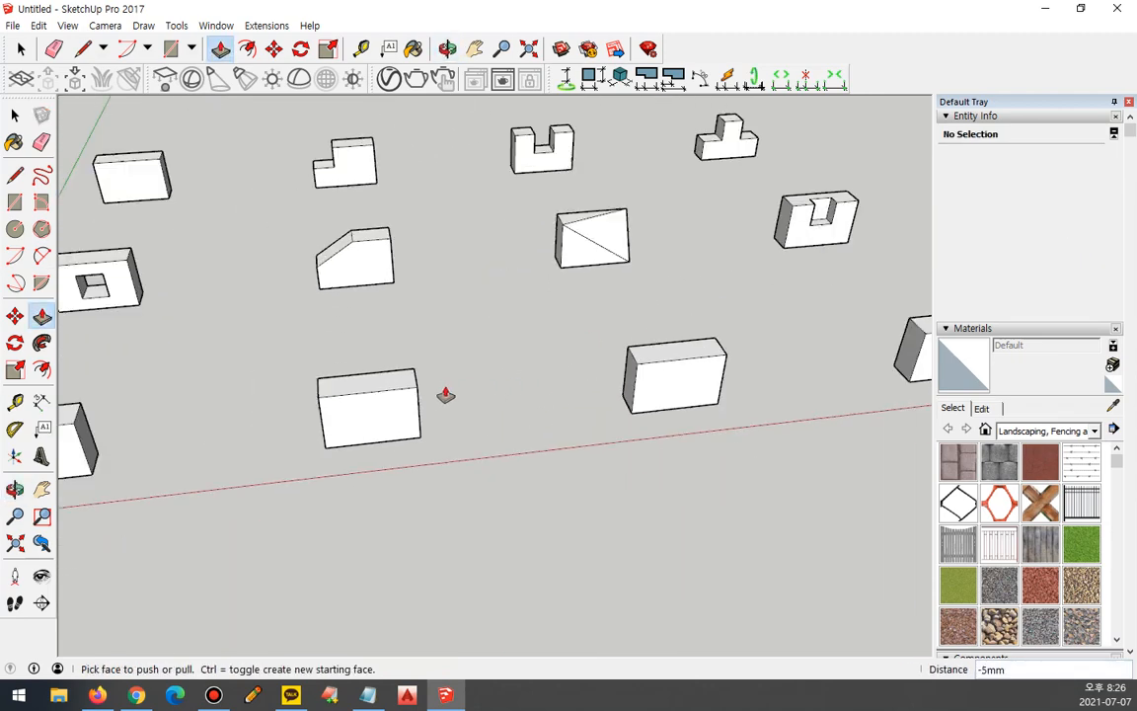
{"action": "middle_click_drag", "start_coordinate": [249, 386], "coordinate": [574, 284], "text": "shift"}
{"action": "middle_click_drag", "start_coordinate": [166, 356], "coordinate": [358, 414]}
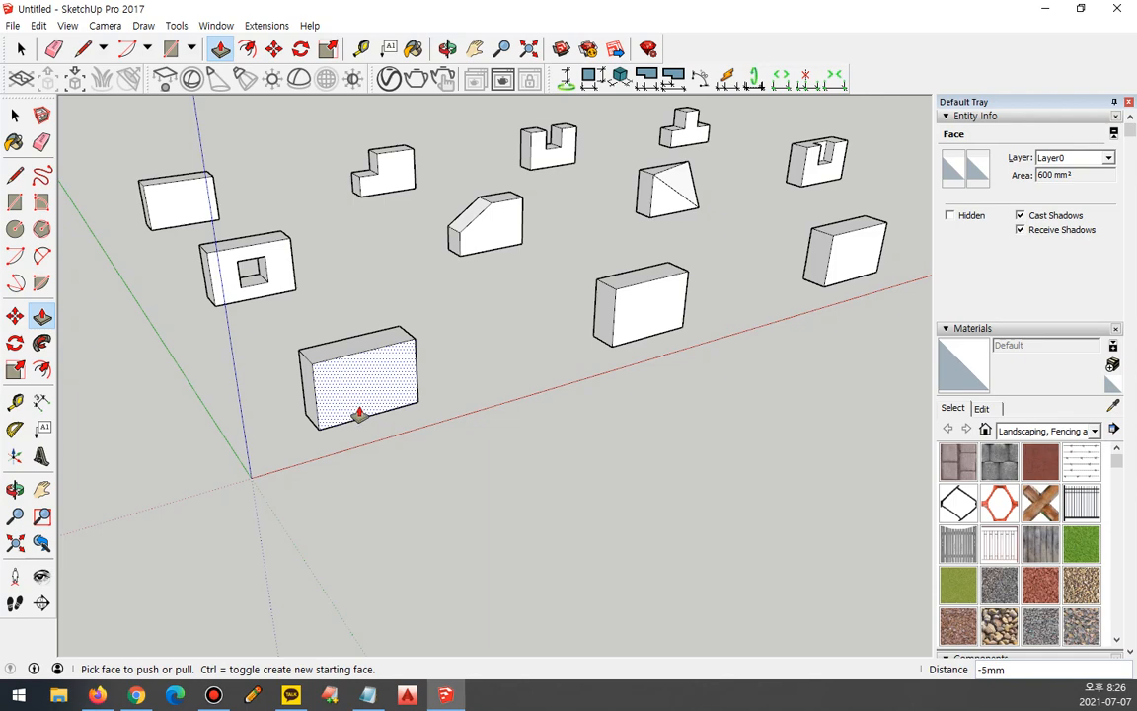
{"action": "scroll", "coordinate": [358, 414], "scroll_direction": "up", "scroll_amount": 2}
{"action": "scroll", "coordinate": [480, 437], "scroll_direction": "up", "scroll_amount": 3}
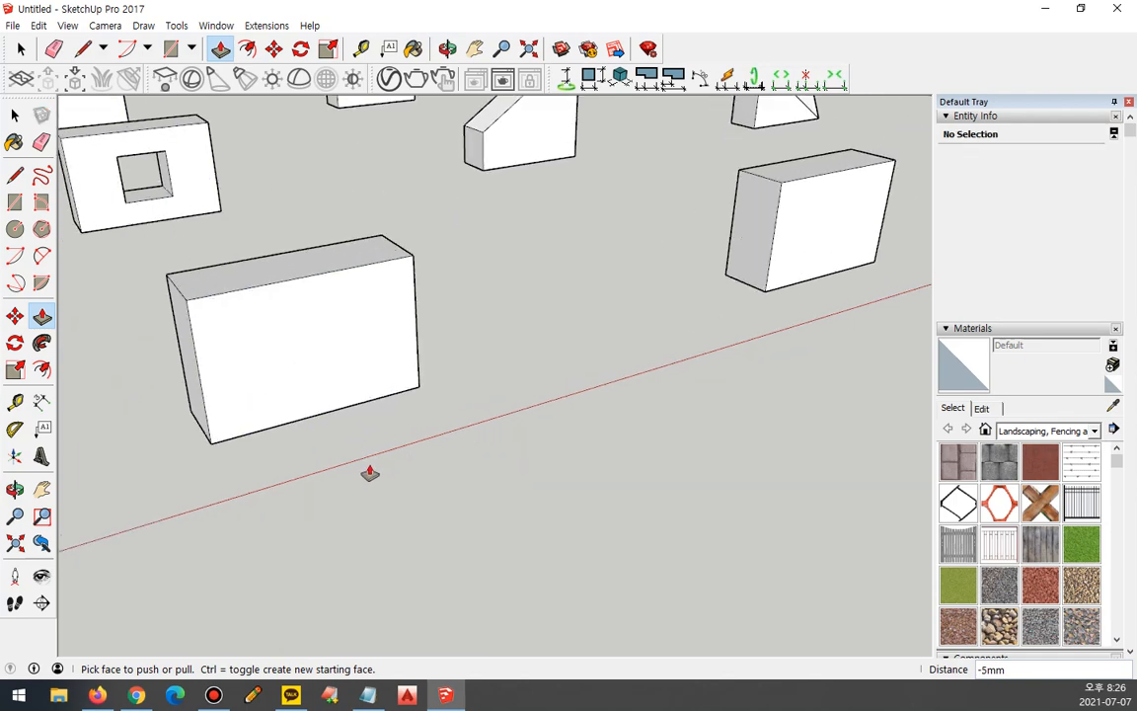
{"action": "key", "text": "space"}
{"action": "double_click", "coordinate": [333, 342]}
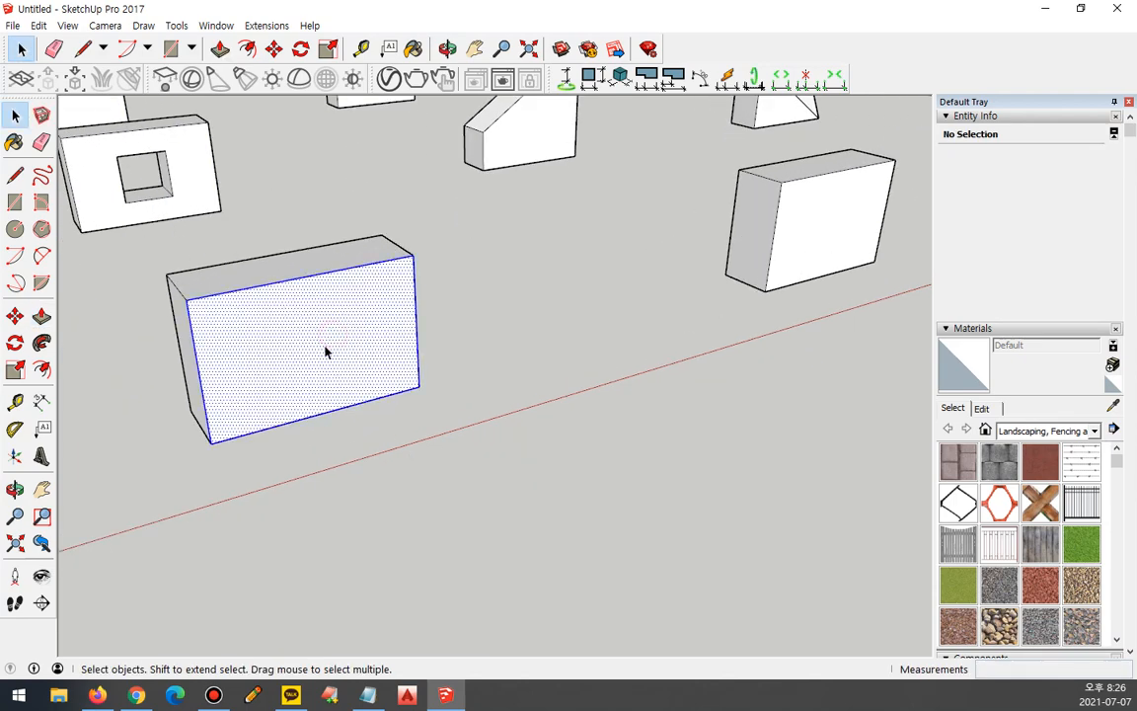
{"action": "key", "text": "f"}
{"action": "left_click", "coordinate": [331, 323]}
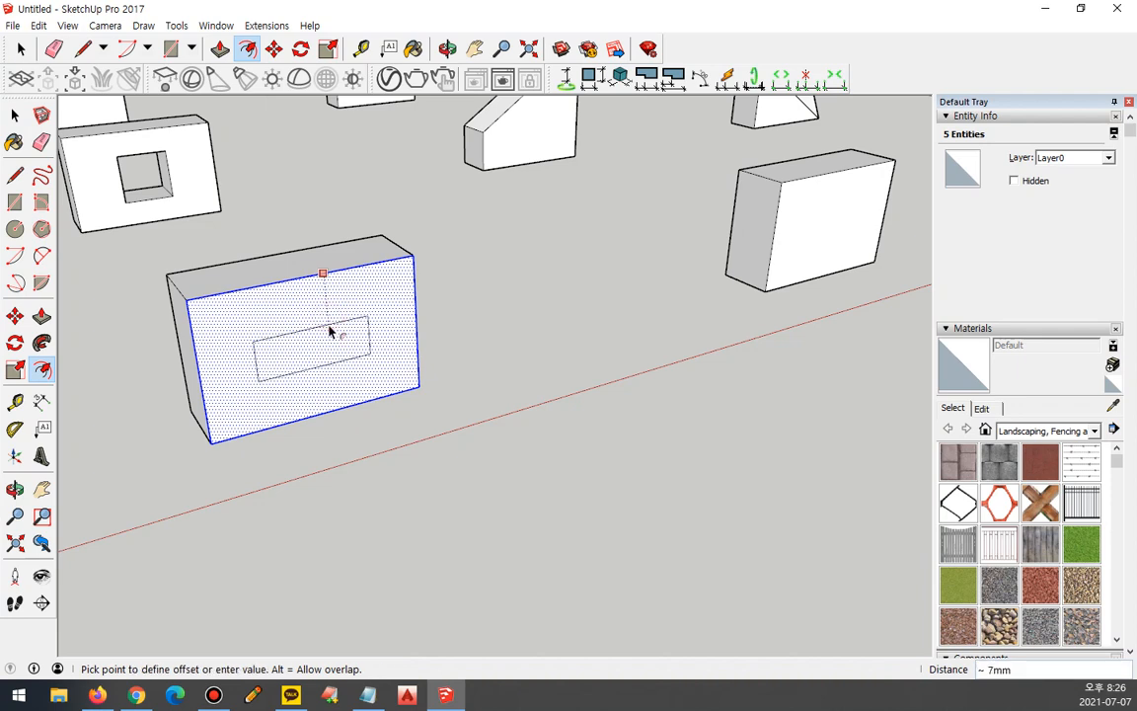
{"action": "left_click", "coordinate": [264, 376]}
Move the inner rectangle's left edge 5 mm inward along the red axis
{"action": "key", "text": "space"}
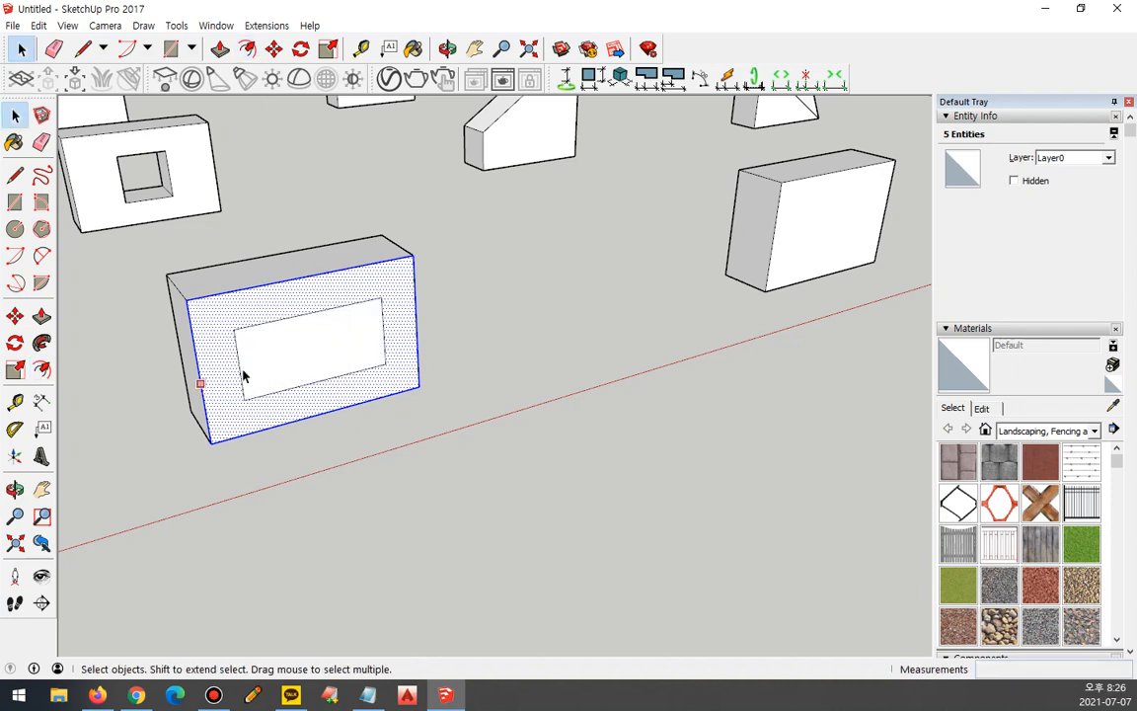
{"action": "left_click", "coordinate": [241, 377]}
{"action": "key", "text": "m"}
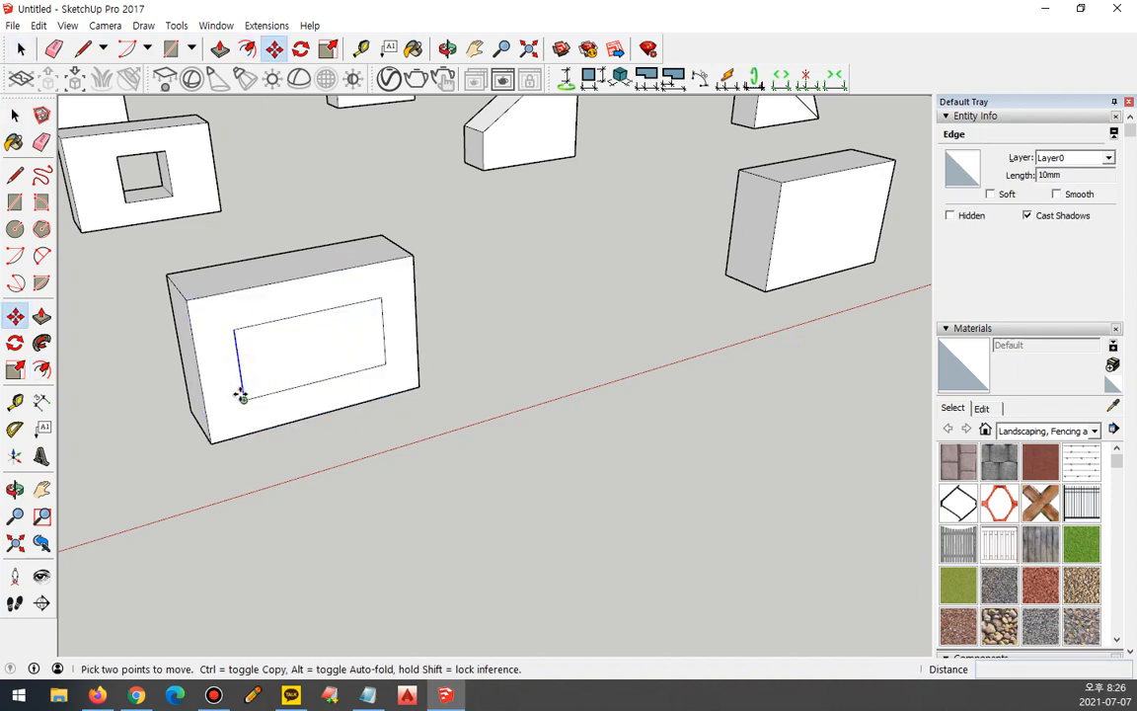
{"action": "left_click", "coordinate": [242, 397]}
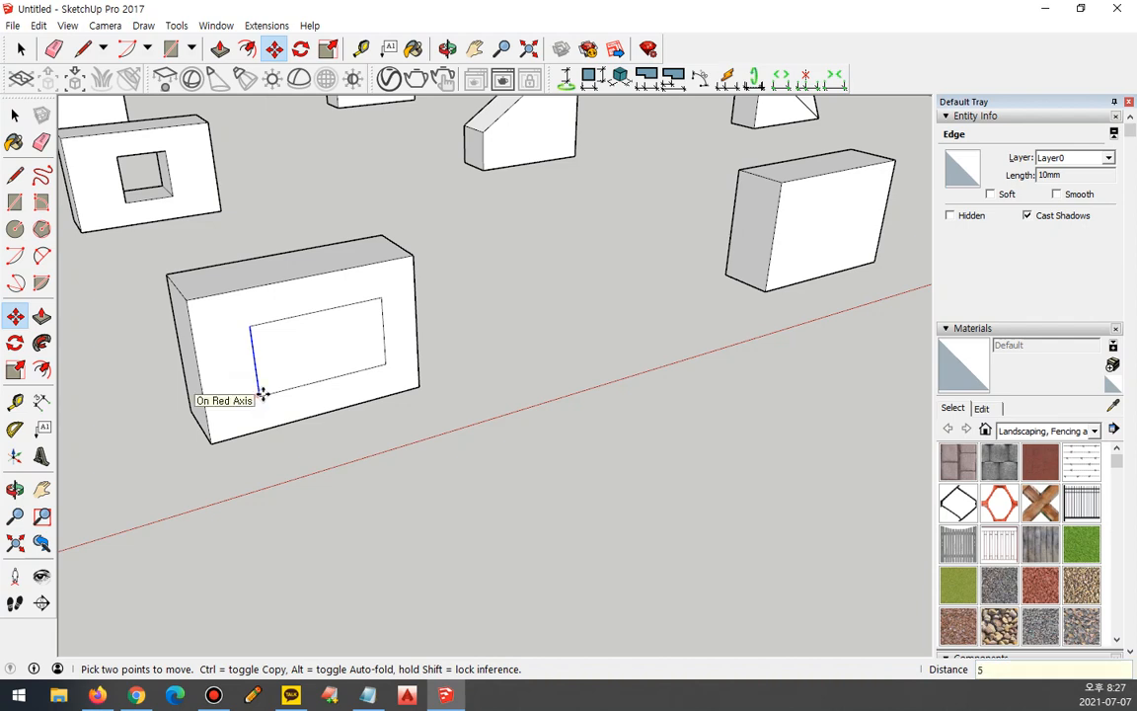
{"action": "key", "text": "Return"}
Move the inner rectangle's right edge 5 mm inward to turn the outline into a centred square
{"action": "key", "text": "space"}
{"action": "left_click", "coordinate": [384, 340]}
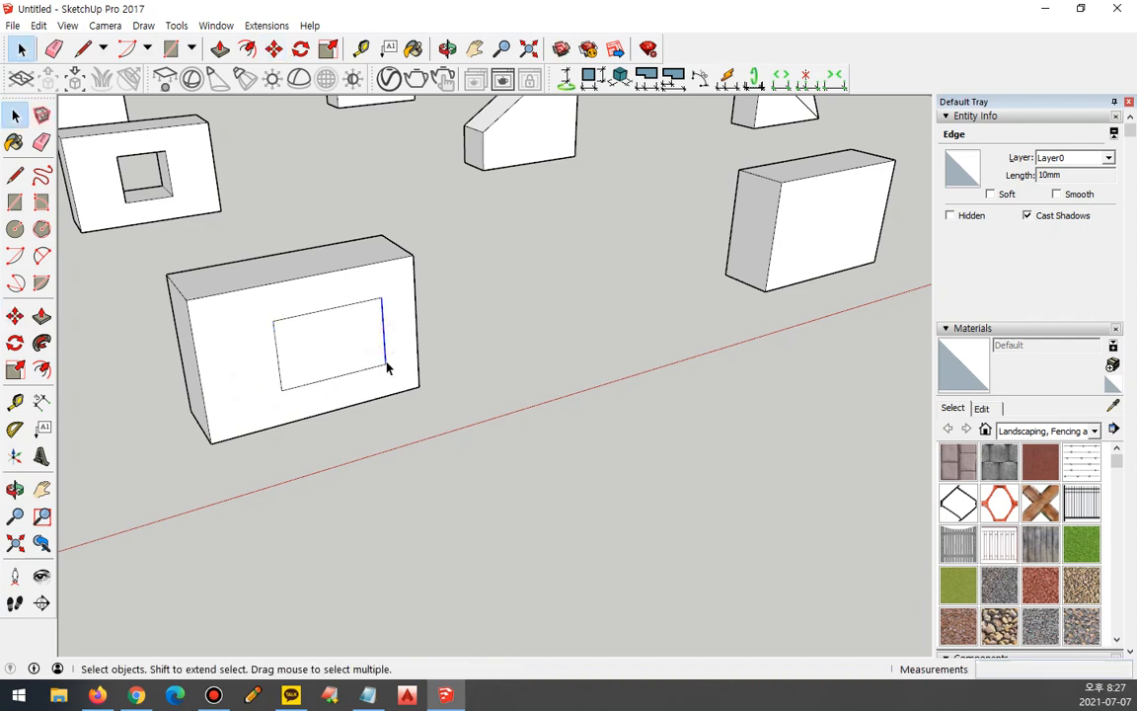
{"action": "key", "text": "m"}
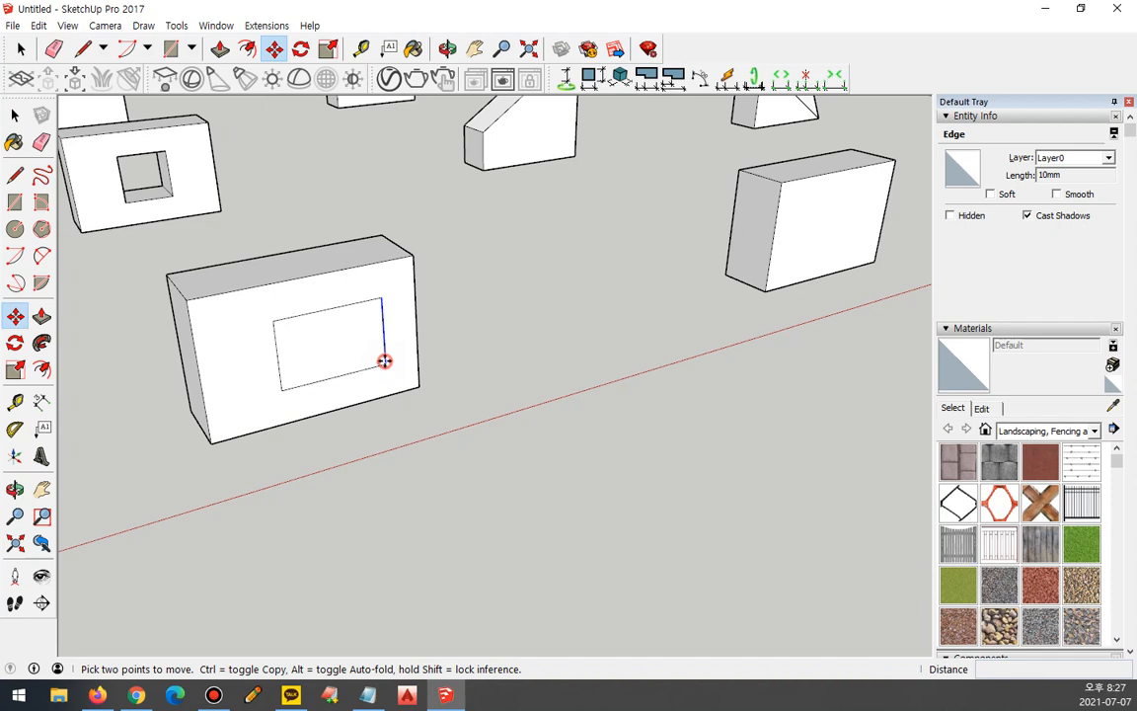
{"action": "left_click", "coordinate": [384, 362]}
{"action": "left_click", "coordinate": [349, 371]}
{"action": "type", "text": "5"}
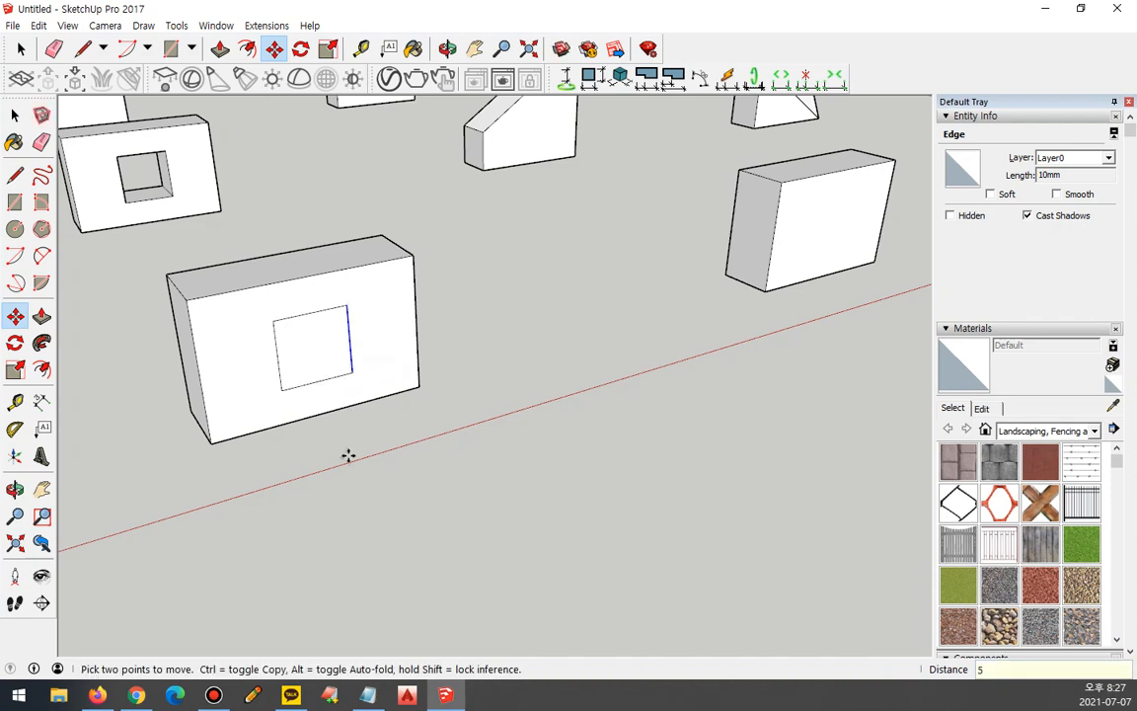
{"action": "key", "text": "Return"}
Pull the centred square 5 mm outward from the block's front face
{"action": "key", "text": "p"}
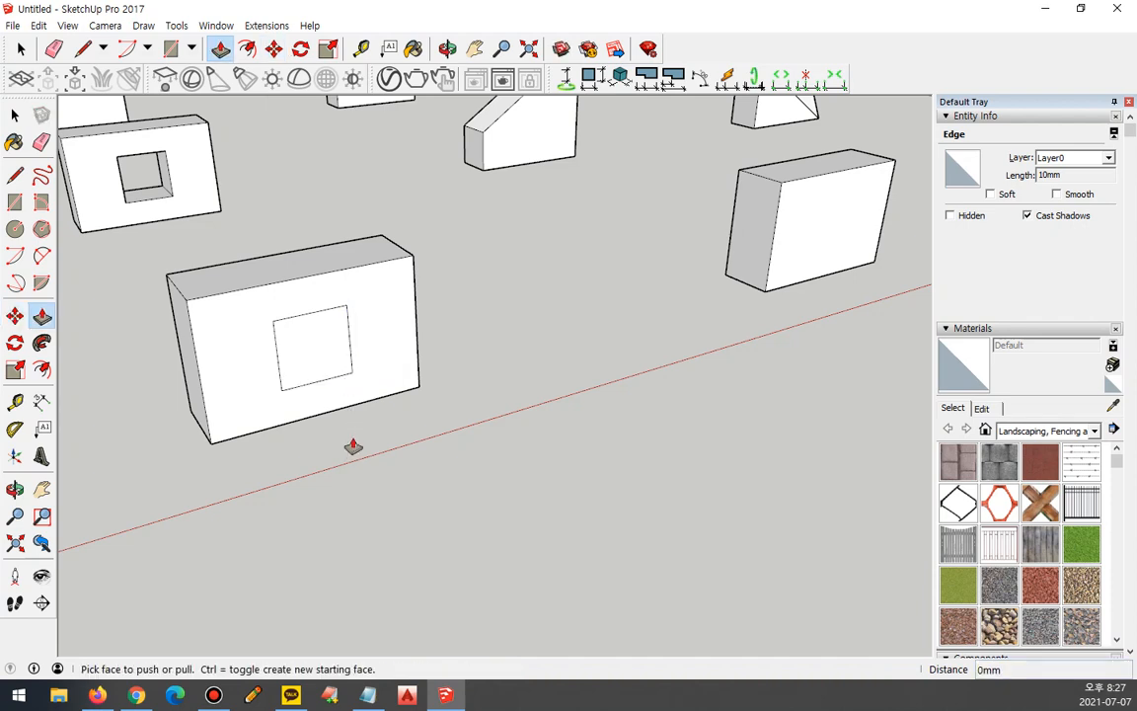
{"action": "left_click", "coordinate": [307, 362]}
{"action": "left_click", "coordinate": [328, 395]}
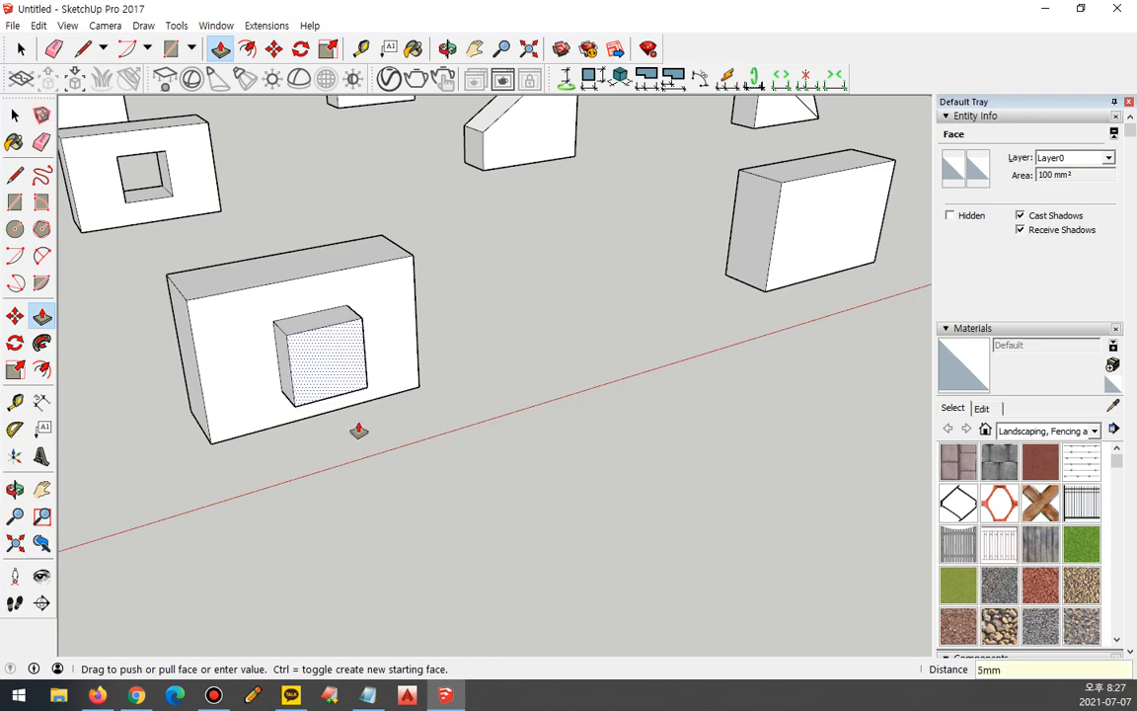
On the next block's front face, draw a 15 × 10 mm rectangle from the lower-left corner and another from its inner corner to the upper-right corner
{"action": "middle_click_drag", "start_coordinate": [424, 414], "coordinate": [464, 516]}
{"action": "middle_click_drag", "start_coordinate": [622, 416], "coordinate": [173, 470], "text": "shift"}
{"action": "middle_click_drag", "start_coordinate": [570, 340], "coordinate": [396, 378], "text": "shift"}
{"action": "key", "text": "r"}
{"action": "left_click", "coordinate": [224, 405]}
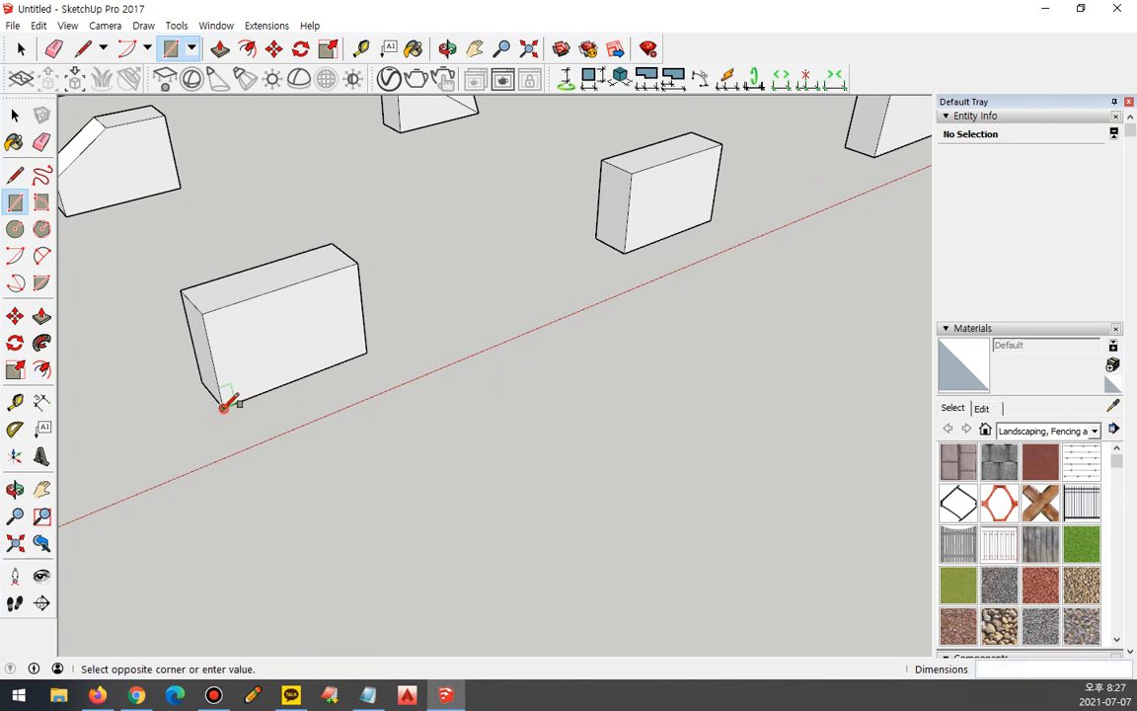
{"action": "type", "text": "15,1"}
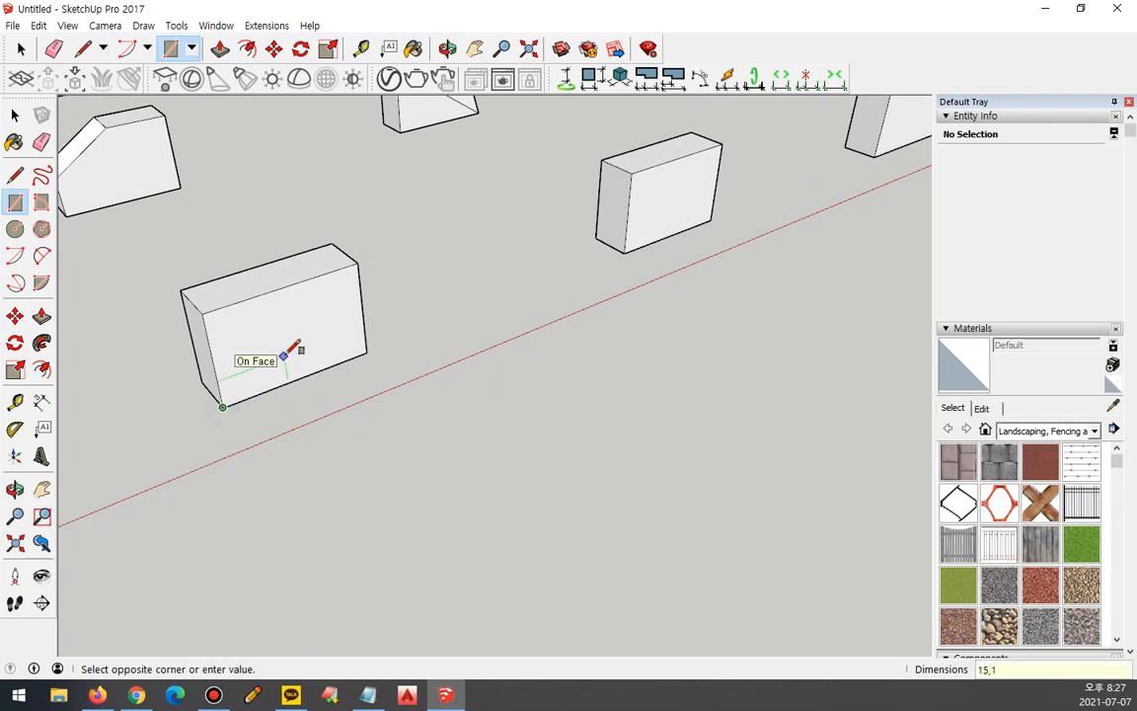
{"action": "type", "text": "0"}
{"action": "key", "text": "Return"}
{"action": "left_click", "coordinate": [291, 335]}
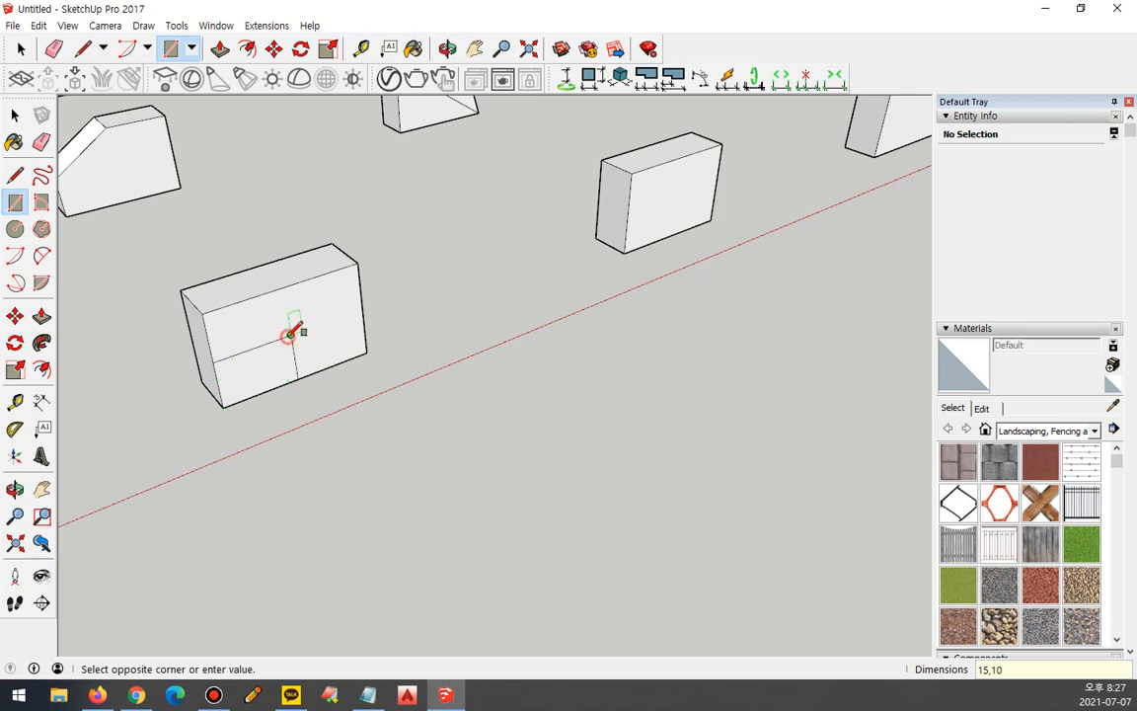
{"action": "left_click", "coordinate": [353, 265]}
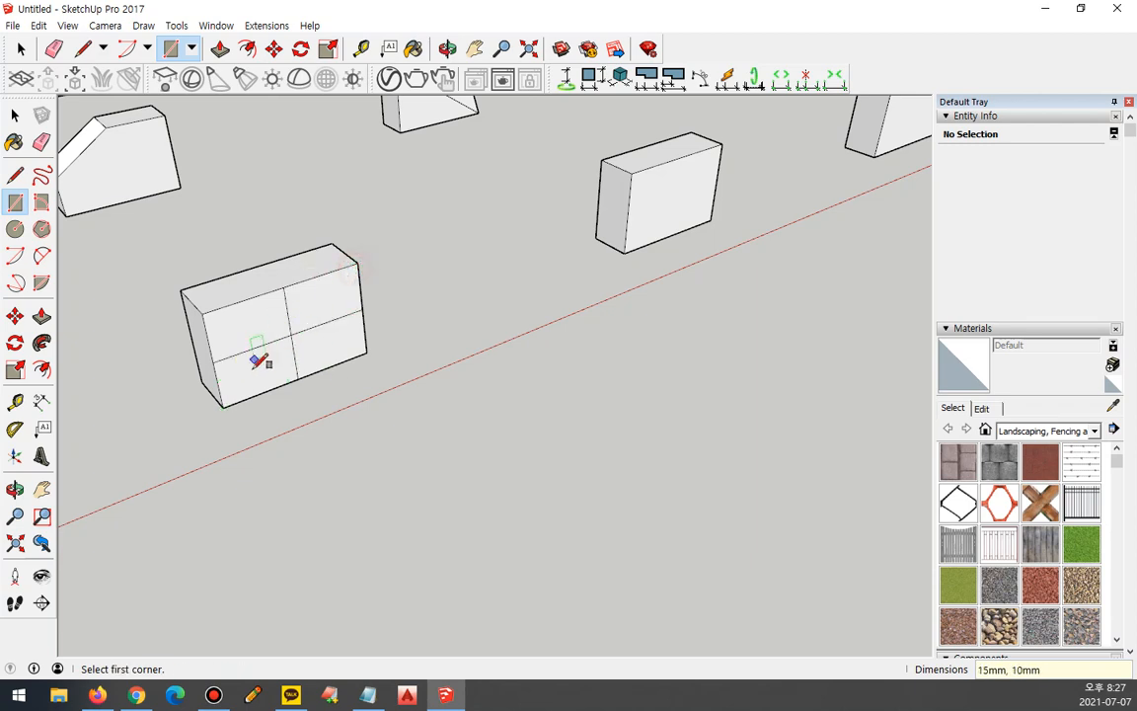
Push the upper-right and lower-left rectangles of the block's front face 5 mm inward
{"action": "middle_click_drag", "start_coordinate": [255, 350], "coordinate": [236, 343]}
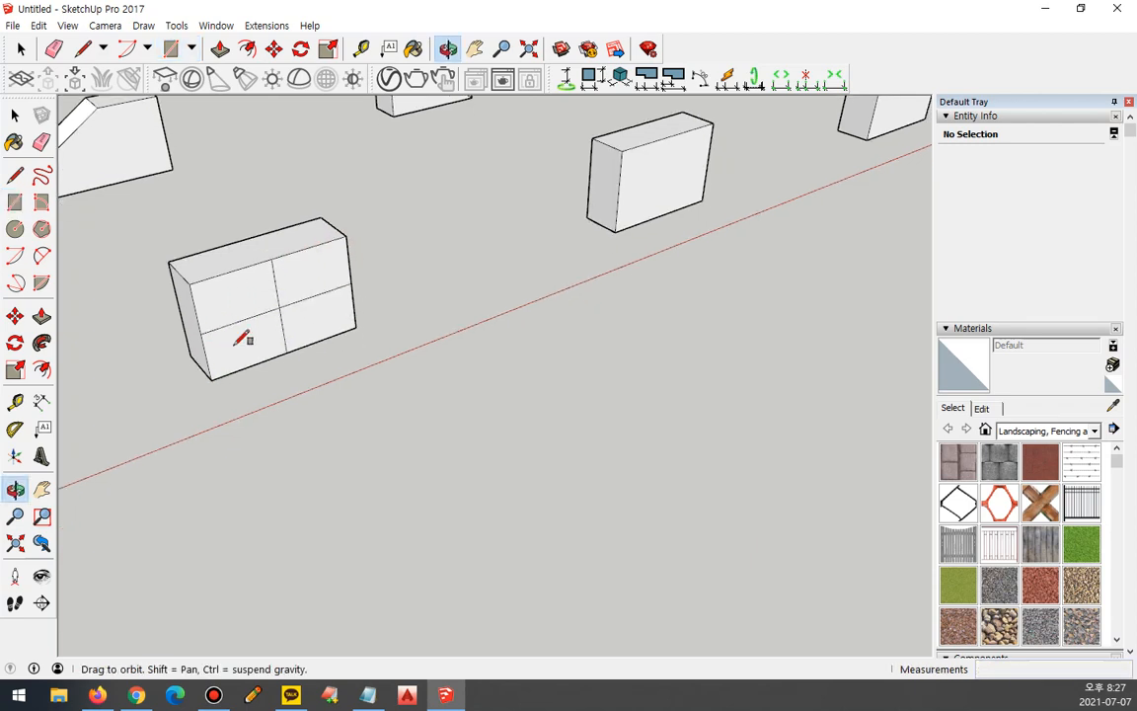
{"action": "key", "text": "p"}
{"action": "left_click", "coordinate": [317, 270]}
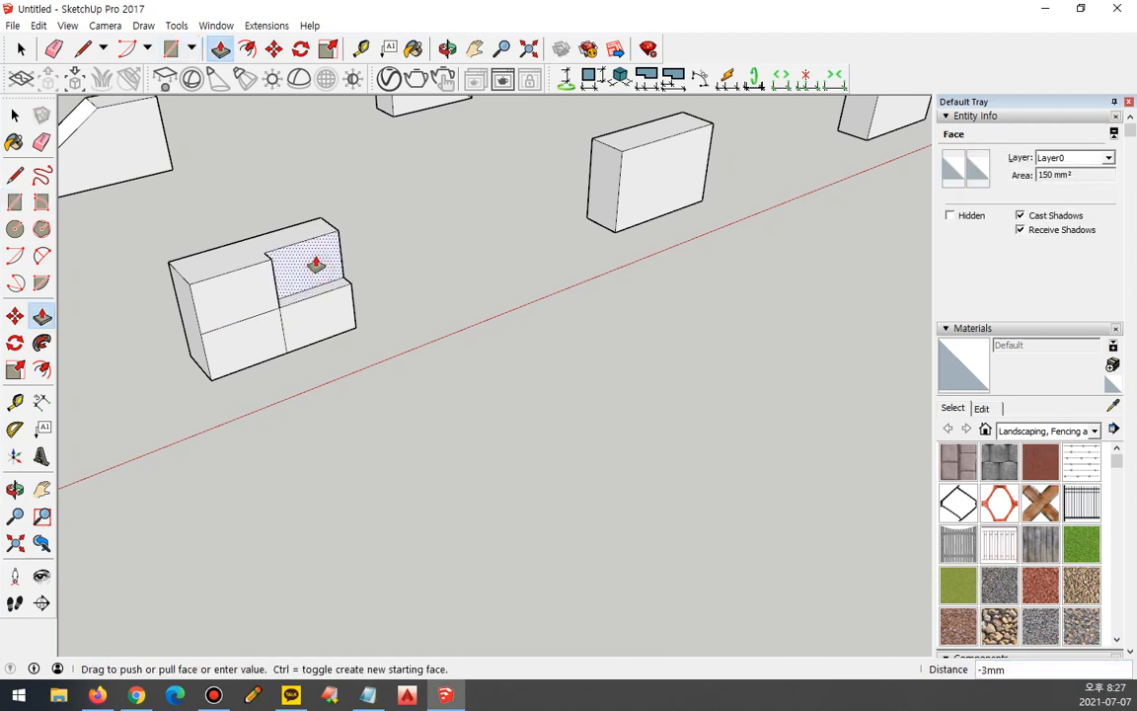
{"action": "left_click", "coordinate": [316, 265]}
{"action": "left_click", "coordinate": [246, 348]}
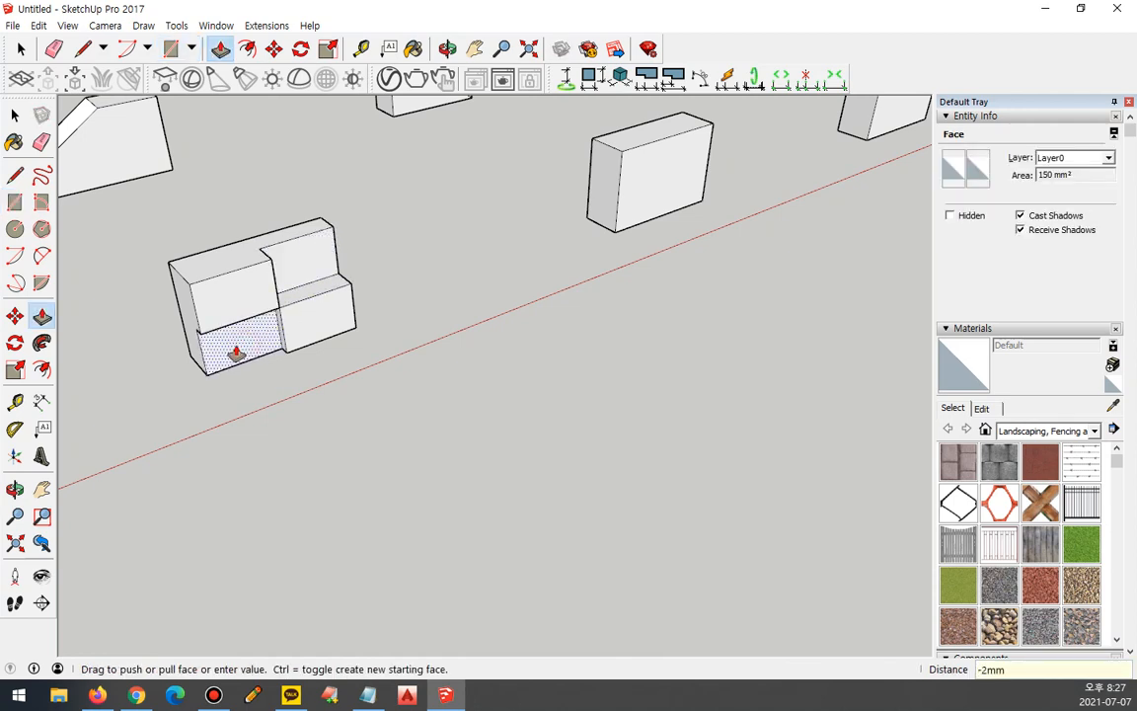
{"action": "left_click", "coordinate": [243, 370]}
Divide the next block's front face into four quarters with a vertical and a horizontal line between its edge midpoints
{"action": "middle_click_drag", "start_coordinate": [243, 370], "coordinate": [317, 381]}
{"action": "scroll", "coordinate": [322, 377], "scroll_direction": "up", "scroll_amount": 1}
{"action": "left_click", "coordinate": [323, 376]}
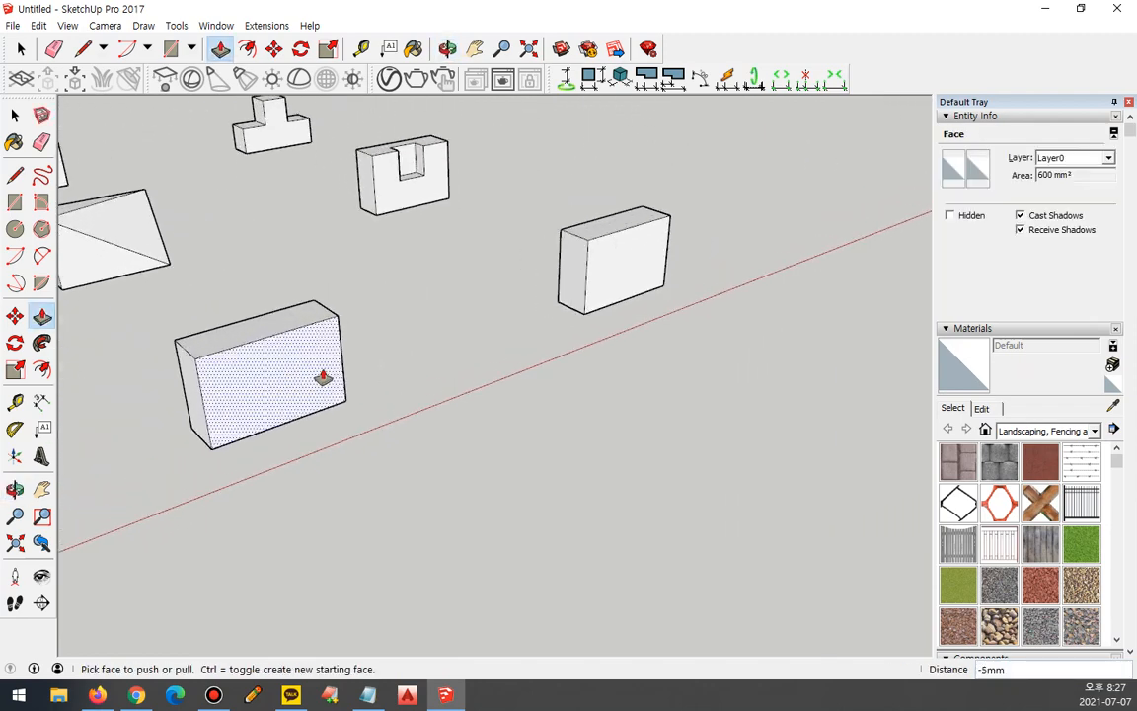
{"action": "key", "text": "l"}
{"action": "left_click", "coordinate": [269, 336]}
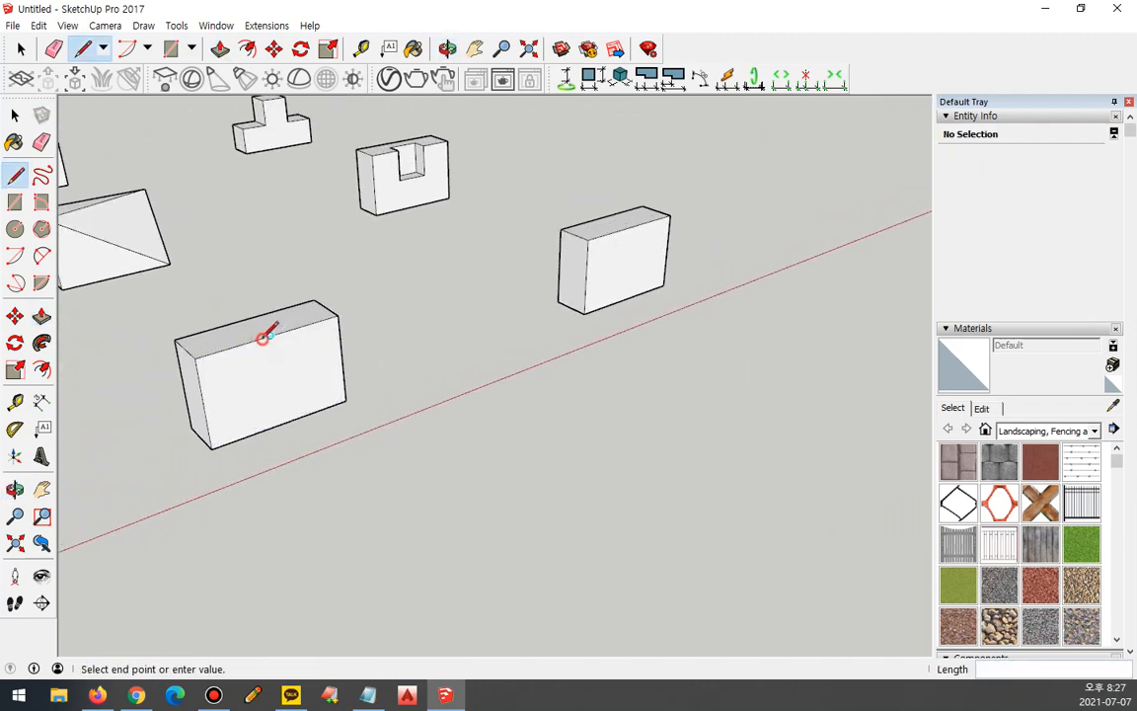
{"action": "left_click", "coordinate": [282, 423]}
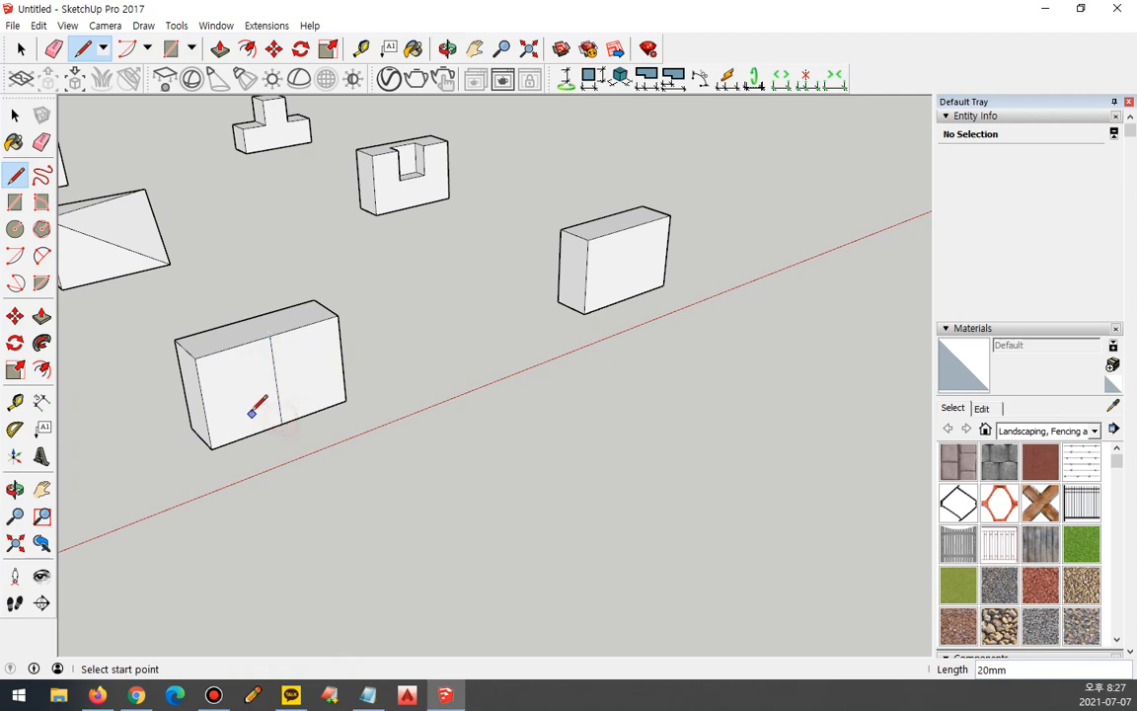
{"action": "left_click", "coordinate": [202, 404]}
{"action": "left_click", "coordinate": [343, 359]}
Push the upper-left quarter of the face 10 mm back through the block to remove that corner
{"action": "key", "text": "p"}
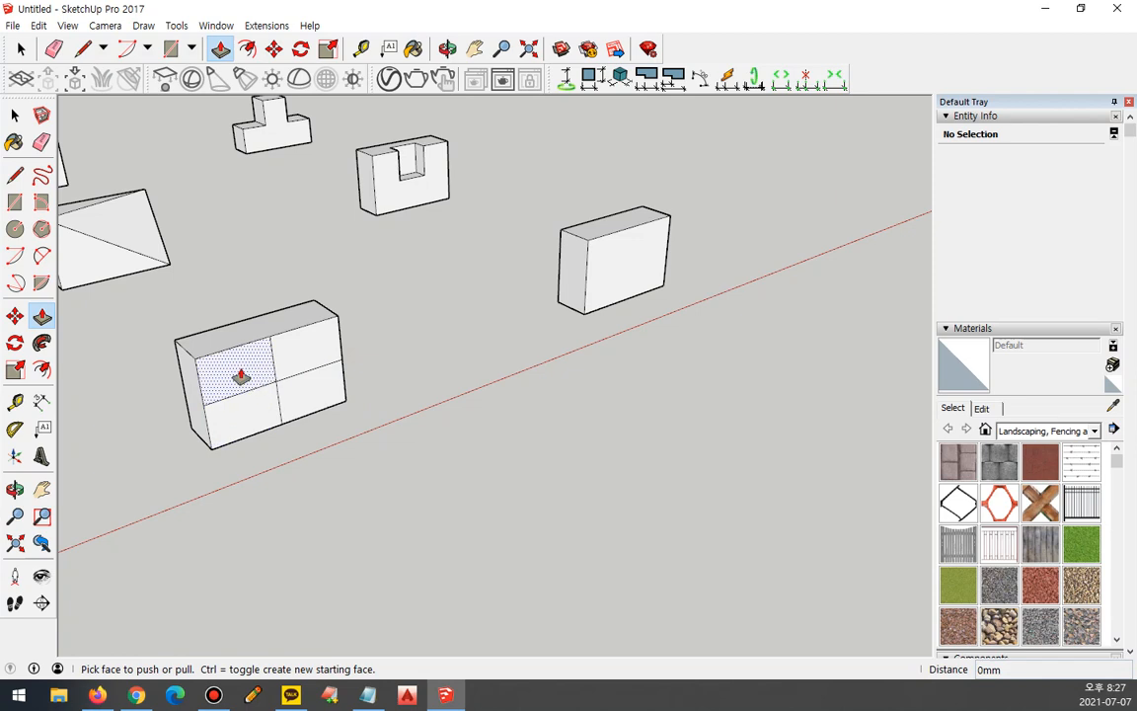
{"action": "left_click", "coordinate": [234, 375]}
{"action": "left_click", "coordinate": [228, 342]}
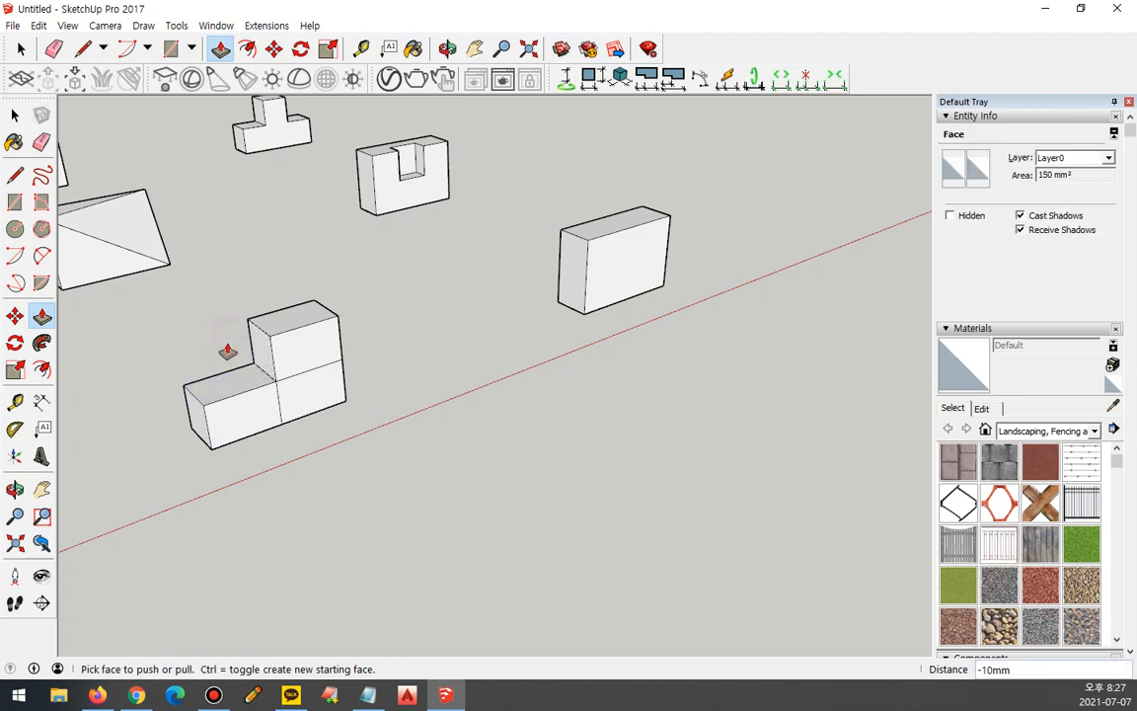
Push the upper-right and lower-left quarters of the same block 5 mm inward
{"action": "left_click", "coordinate": [321, 349]}
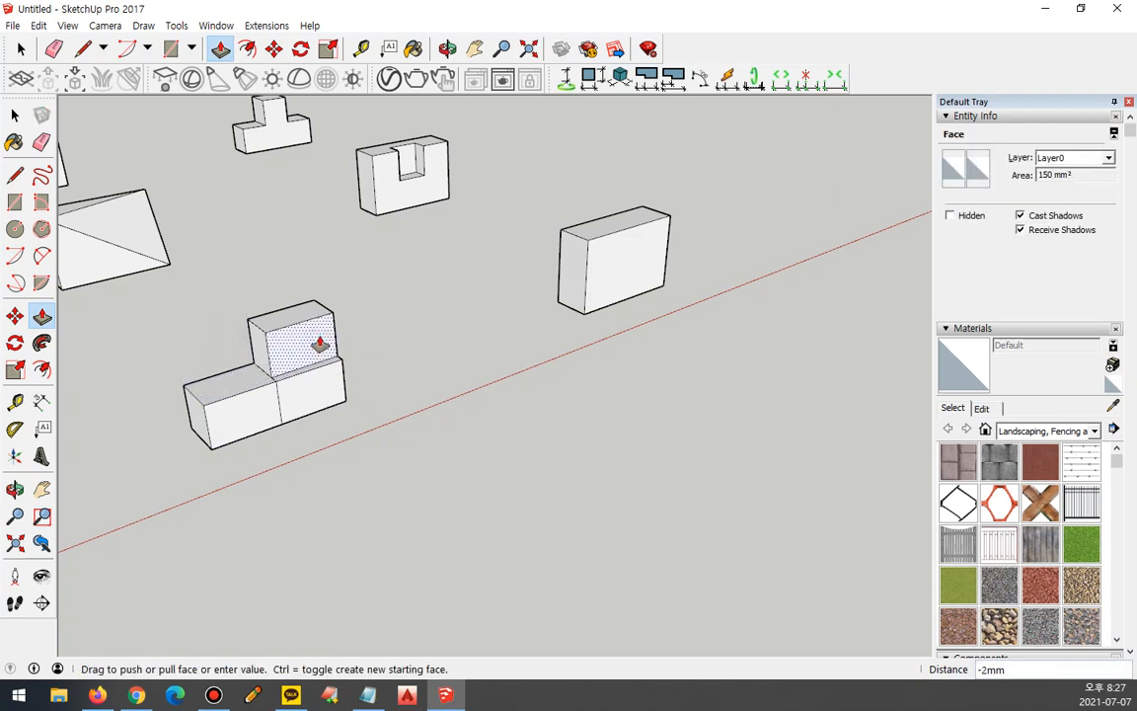
{"action": "key", "text": "Return"}
{"action": "left_click", "coordinate": [252, 409]}
{"action": "type", "text": "5"}
{"action": "key", "text": "Return"}
On the last uncut block's end face, draw a diagonal from the upper back corner to the lower front corner
{"action": "middle_click_drag", "start_coordinate": [259, 436], "coordinate": [330, 475]}
{"action": "mouse_move", "coordinate": [546, 364]}
{"action": "middle_mouse_down"}
{"action": "mouse_move", "coordinate": [299, 432]}
{"action": "mouse_move", "coordinate": [208, 364]}
{"action": "mouse_move", "coordinate": [553, 191]}
{"action": "mouse_move", "coordinate": [410, 298]}
{"action": "mouse_move", "coordinate": [342, 300]}
{"action": "middle_mouse_up"}
{"action": "key", "text": "l"}
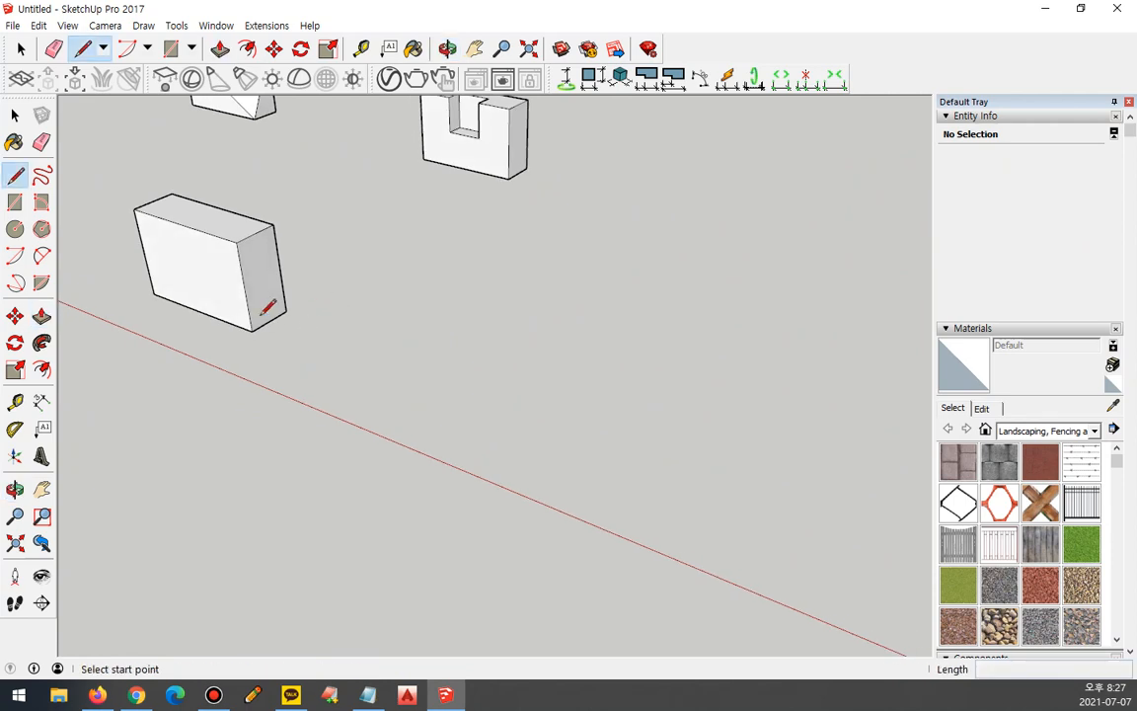
{"action": "left_click", "coordinate": [272, 226]}
{"action": "left_click", "coordinate": [252, 329]}
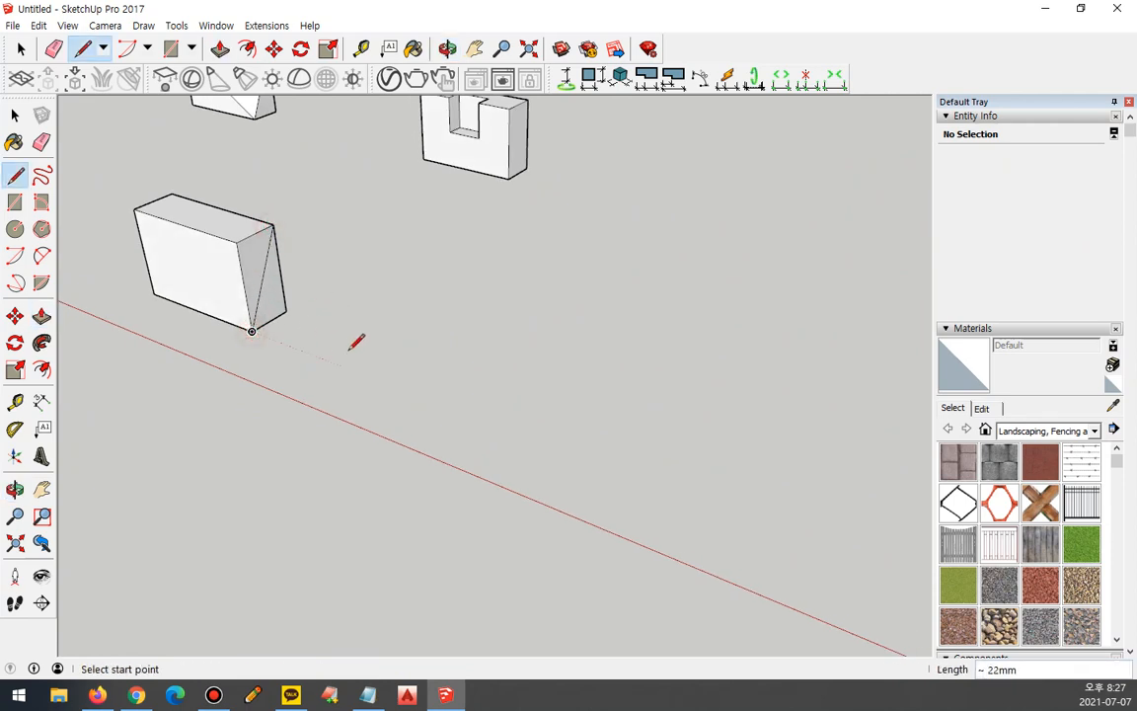
Push the front triangle of the end face 15 mm into the block to form a half-width slope
{"action": "key", "text": "p"}
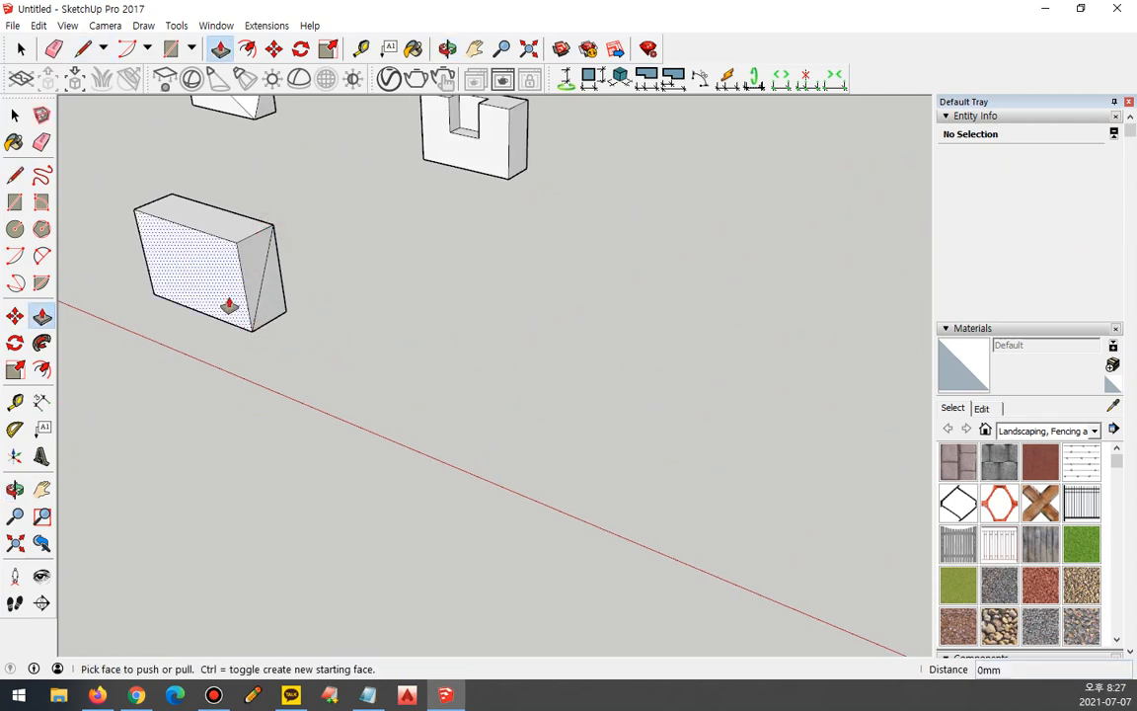
{"action": "left_click", "coordinate": [242, 255]}
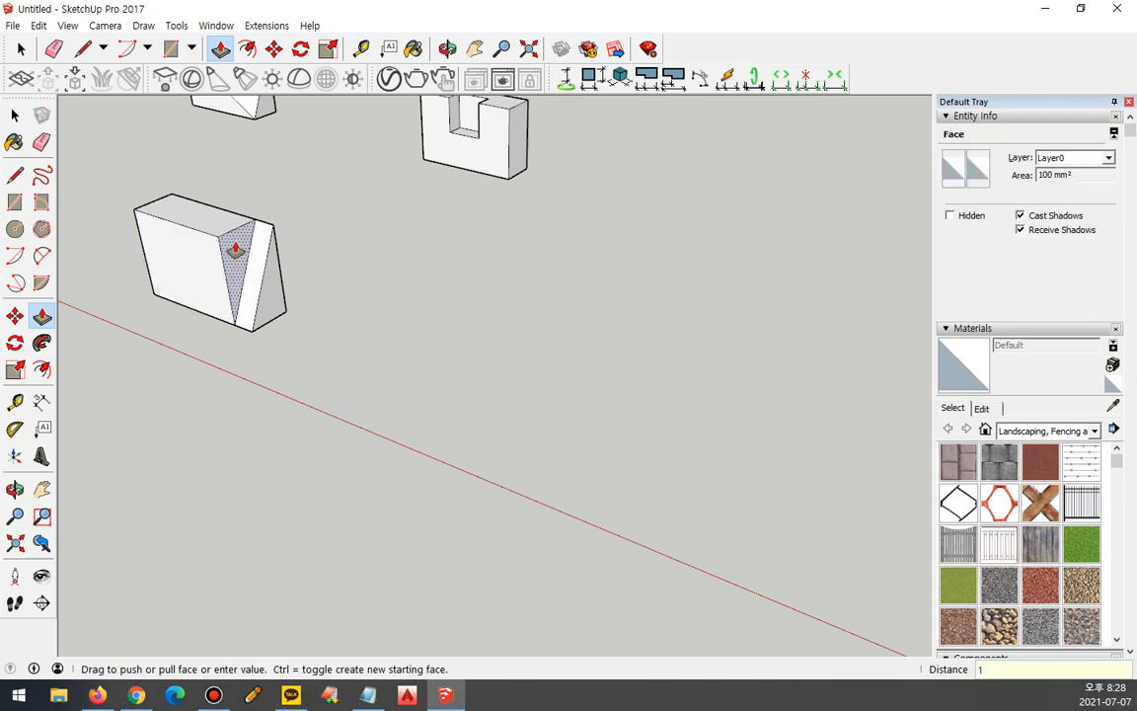
{"action": "left_click", "coordinate": [234, 252]}
Examine the whole set of cut blocks from different angles
{"action": "key", "text": "o"}
{"action": "left_click_drag", "start_coordinate": [197, 330], "coordinate": [310, 391]}
{"action": "key", "text": "p"}
{"action": "scroll", "coordinate": [310, 391], "scroll_direction": "down", "scroll_amount": 6}
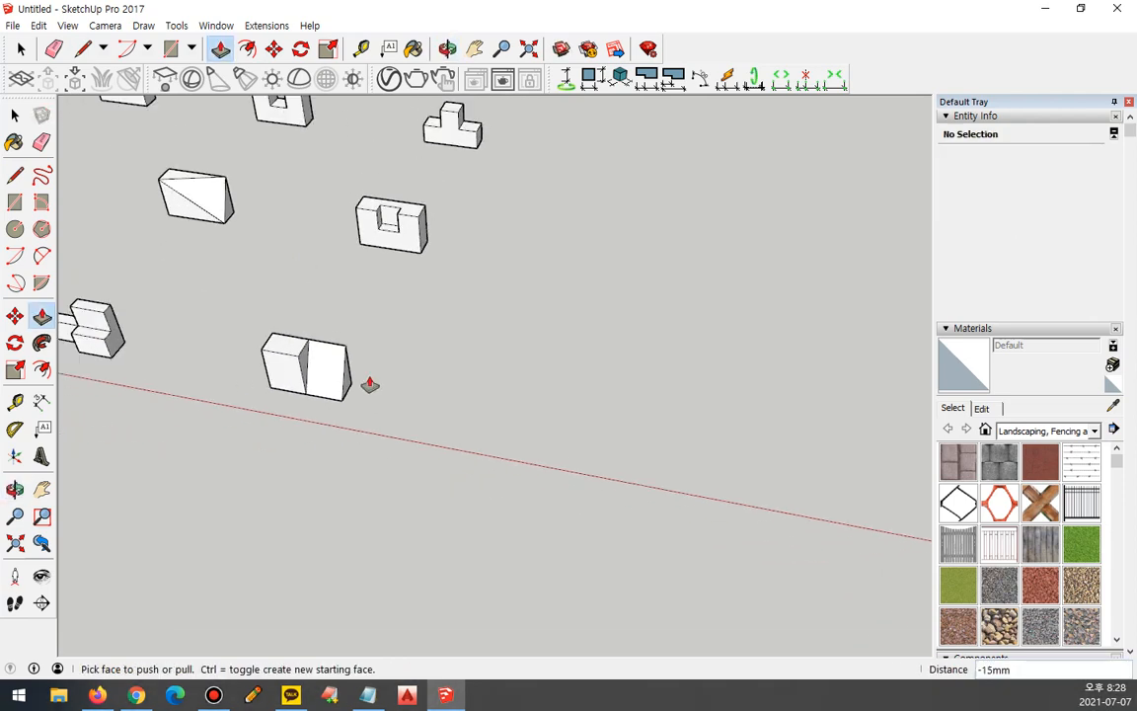
{"action": "key", "text": "o"}
{"action": "left_click_drag", "start_coordinate": [208, 409], "coordinate": [579, 262]}
{"action": "middle_click_drag", "start_coordinate": [580, 260], "coordinate": [558, 258], "text": "shift"}
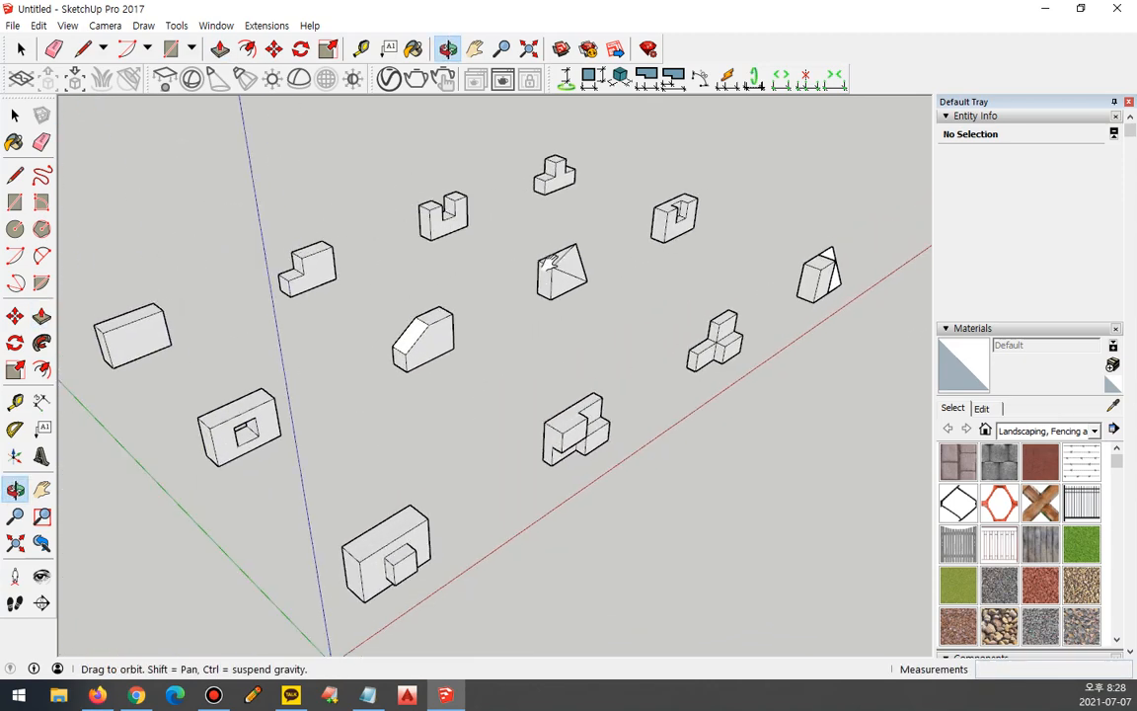
{"action": "scroll", "coordinate": [500, 328], "scroll_direction": "up", "scroll_amount": 1}
{"action": "middle_click_drag", "start_coordinate": [538, 359], "coordinate": [483, 348]}
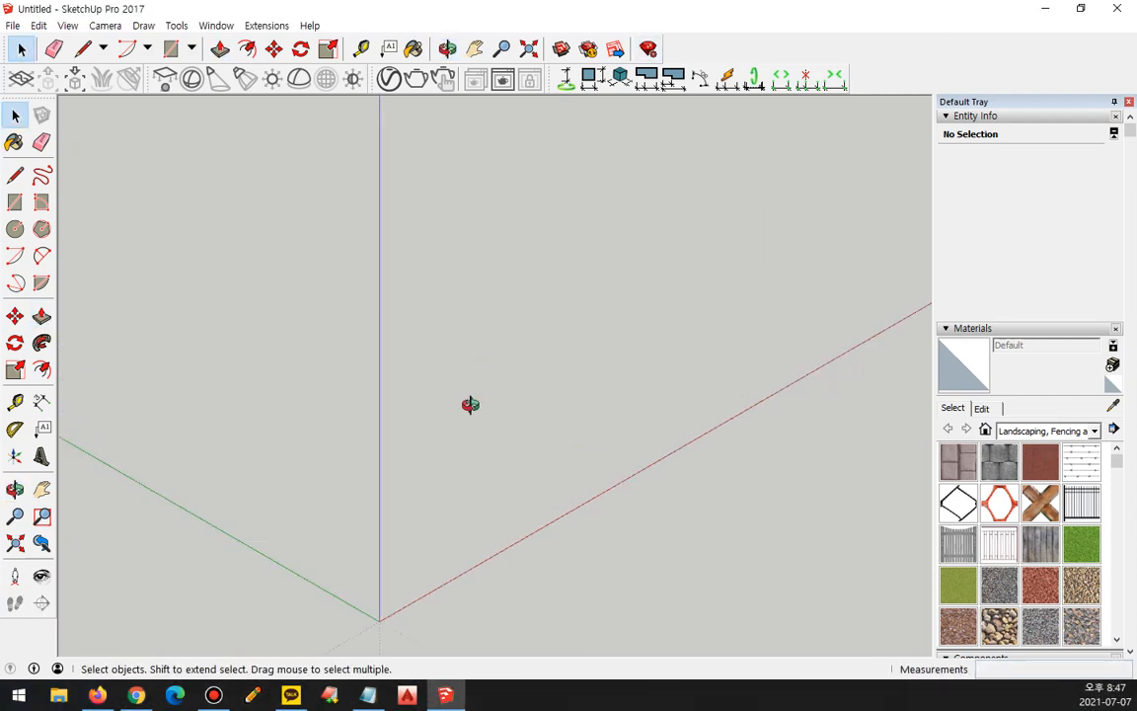
Switch to Notepad and write the note "[x,y,z] - 절대좌표" beneath the web address
{"action": "middle_click_drag", "start_coordinate": [467, 404], "coordinate": [466, 439]}
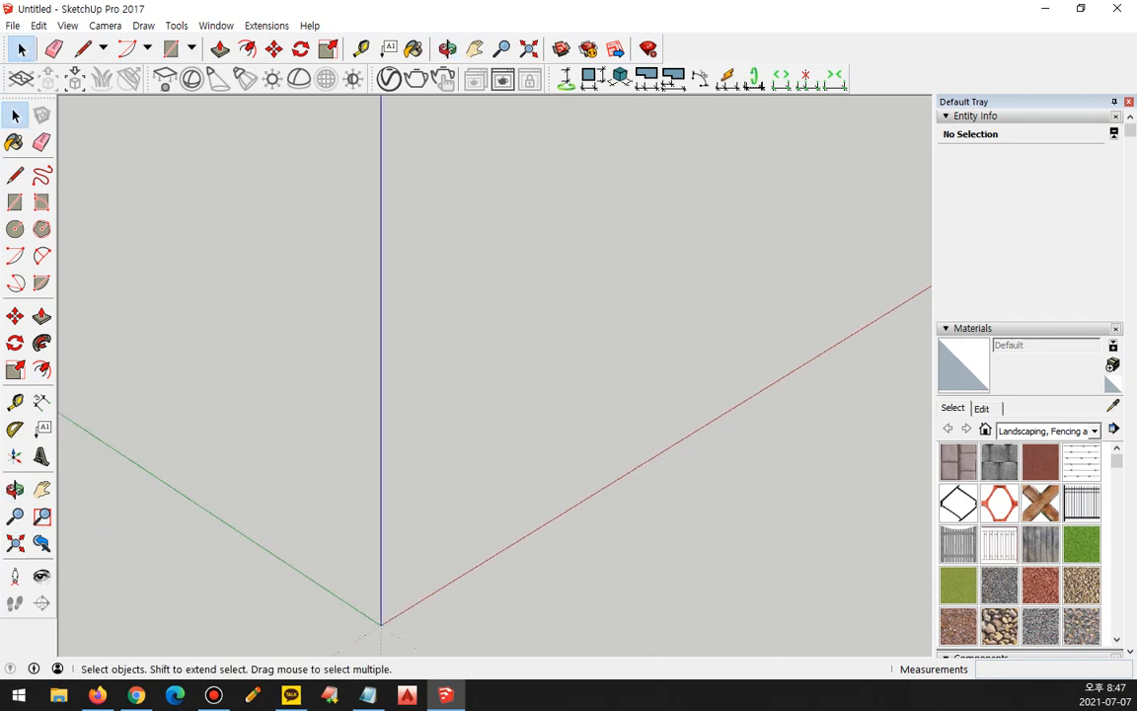
{"action": "key", "text": "alt+Tab"}
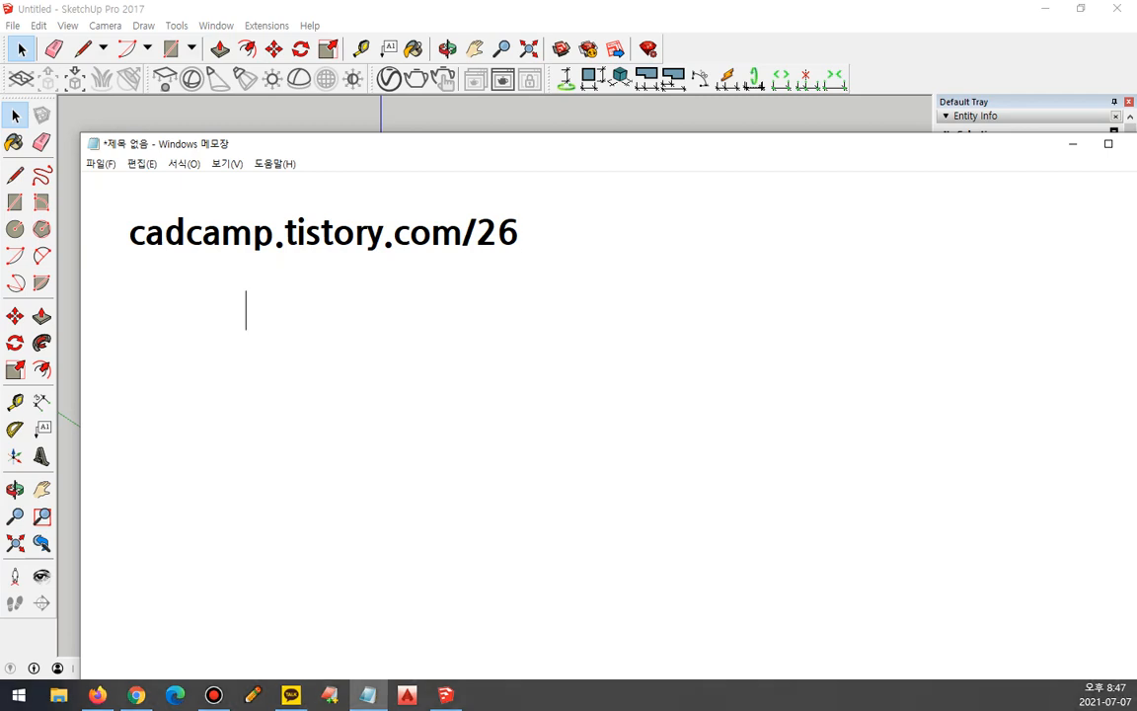
{"action": "type", "text": "[]"}
{"action": "type", "text": "x,y,z"}
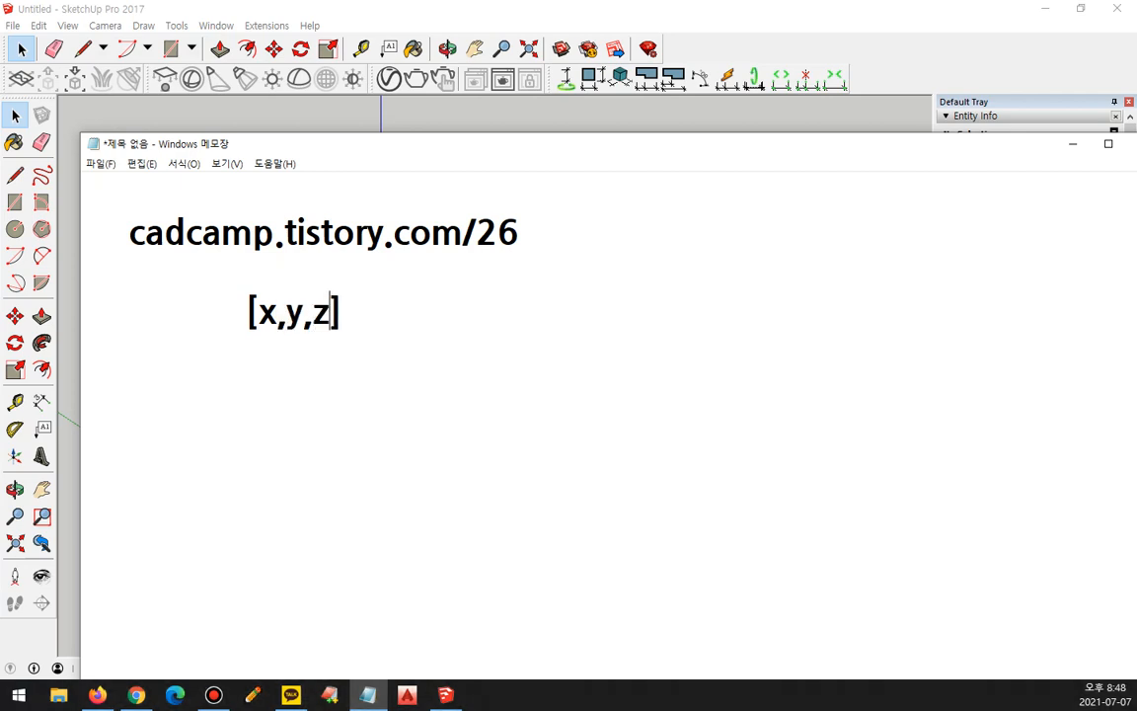
{"action": "key", "text": "Left"}
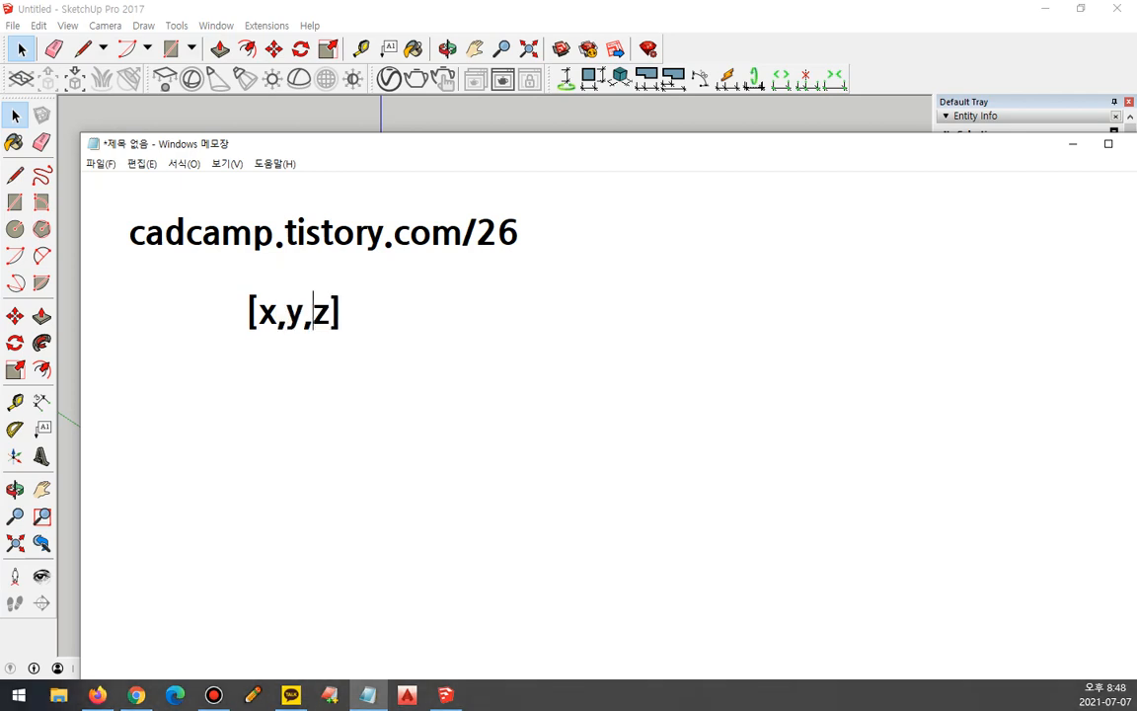
{"action": "type", "text": "- 절대좦"}
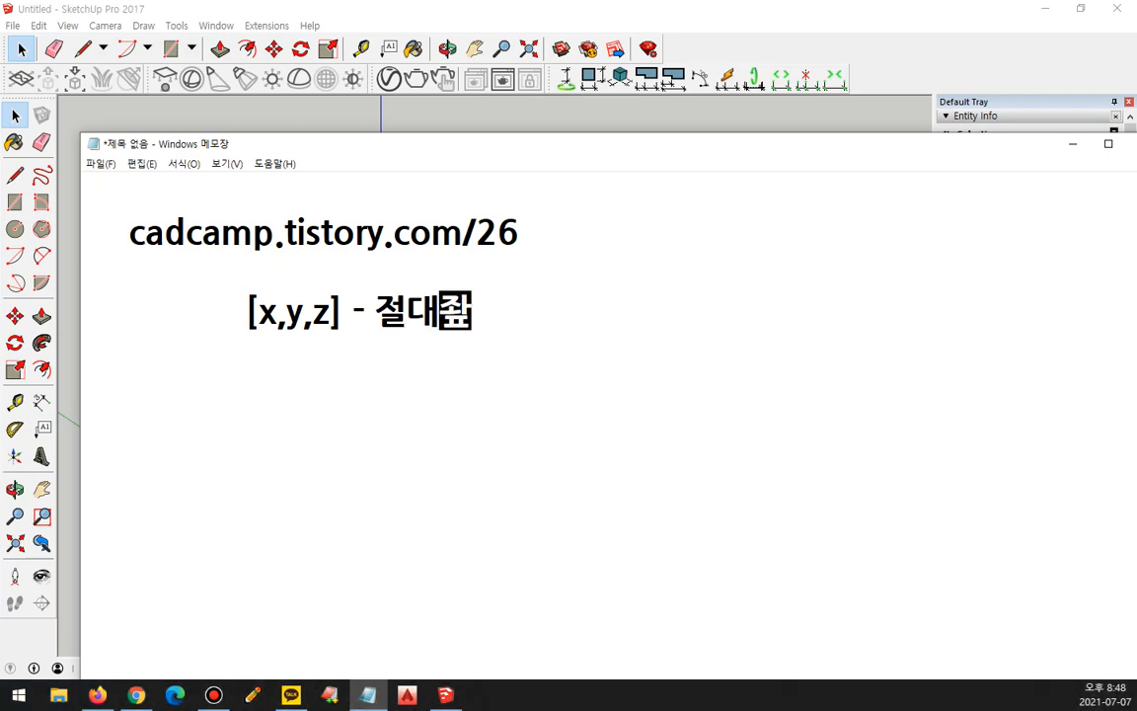
{"action": "type", "text": "ㅛ"}
Add an indented second line reading "<x,y,z> - 상대좌표" to the note
{"action": "key", "text": "Return"}
{"action": "key", "text": "Tab"}
{"action": "type", "text": "<x,y,z>"}
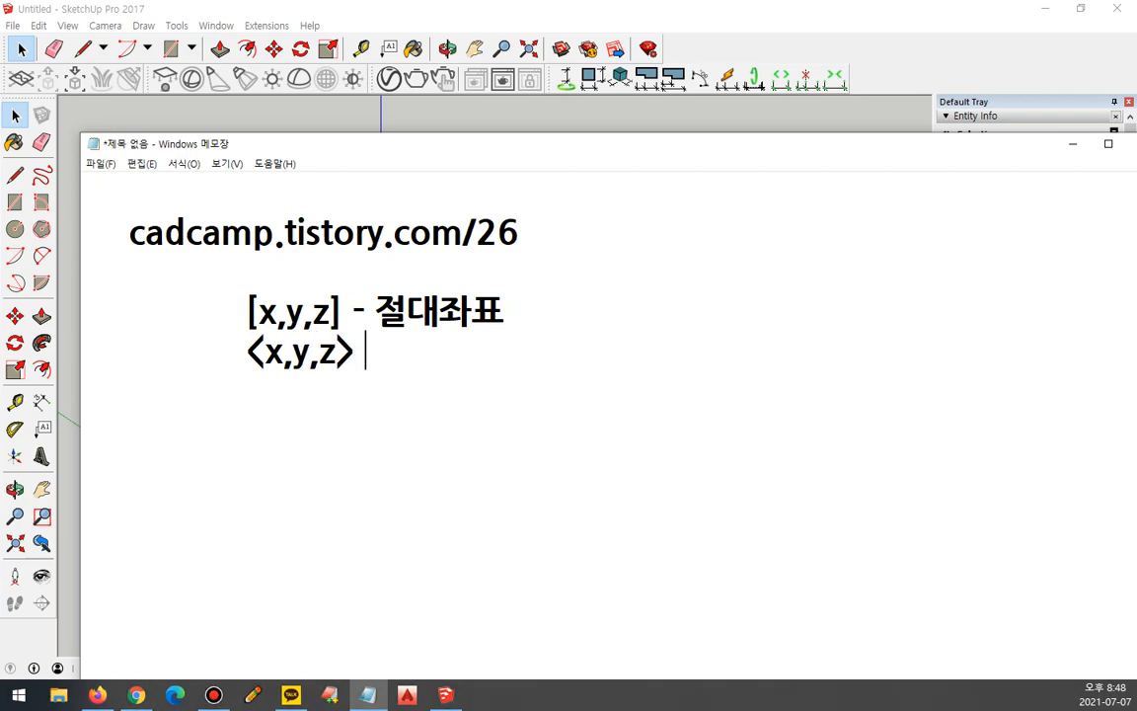
{"action": "type", "text": " - 상대좌표"}
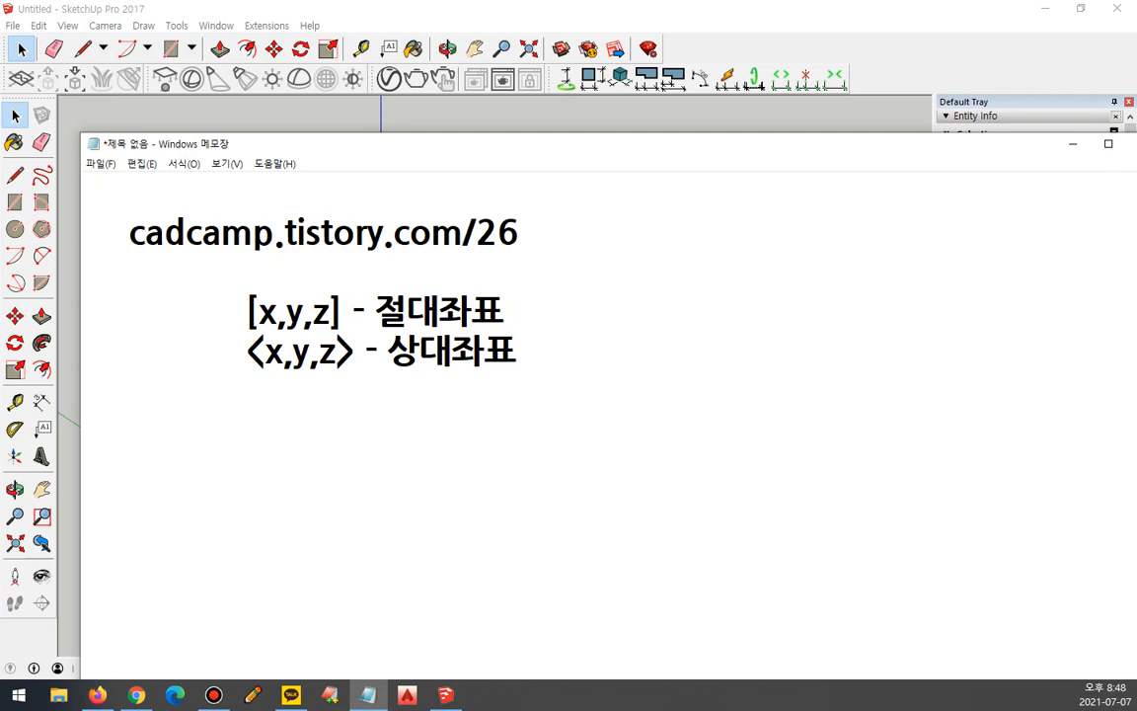
Switch back to SketchUp and draw two connected lines near the origin, one along the red axis and one along the green axis
{"action": "left_click", "coordinate": [505, 11]}
{"action": "mouse_move", "coordinate": [375, 499]}
{"action": "middle_mouse_down"}
{"action": "mouse_move", "coordinate": [388, 546]}
{"action": "mouse_move", "coordinate": [152, 574]}
{"action": "middle_mouse_up"}
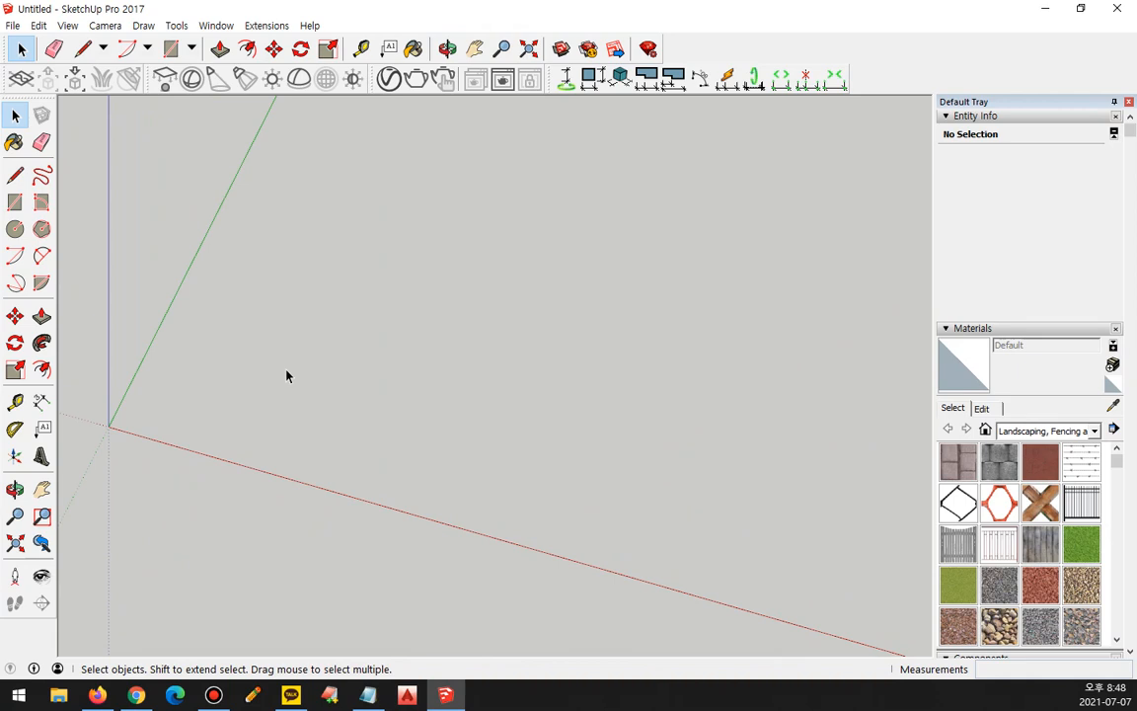
{"action": "key", "text": "l"}
{"action": "middle_click_drag", "start_coordinate": [295, 400], "coordinate": [247, 408], "text": "shift"}
{"action": "left_click", "coordinate": [204, 433]}
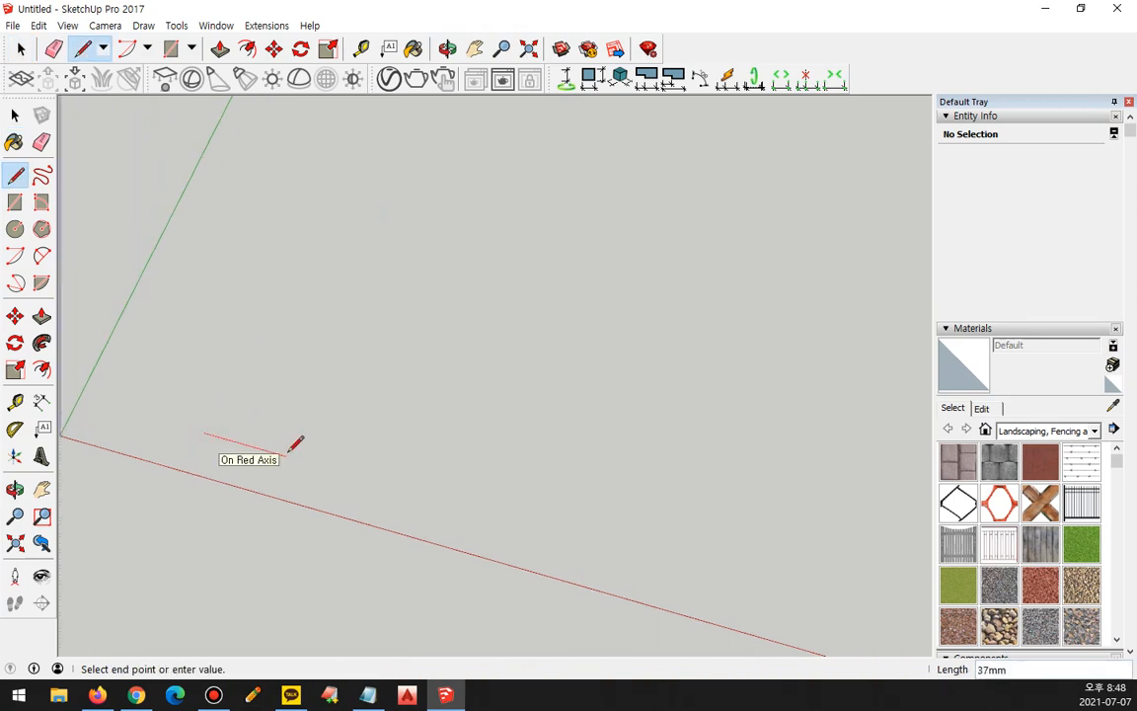
{"action": "left_click", "coordinate": [315, 463]}
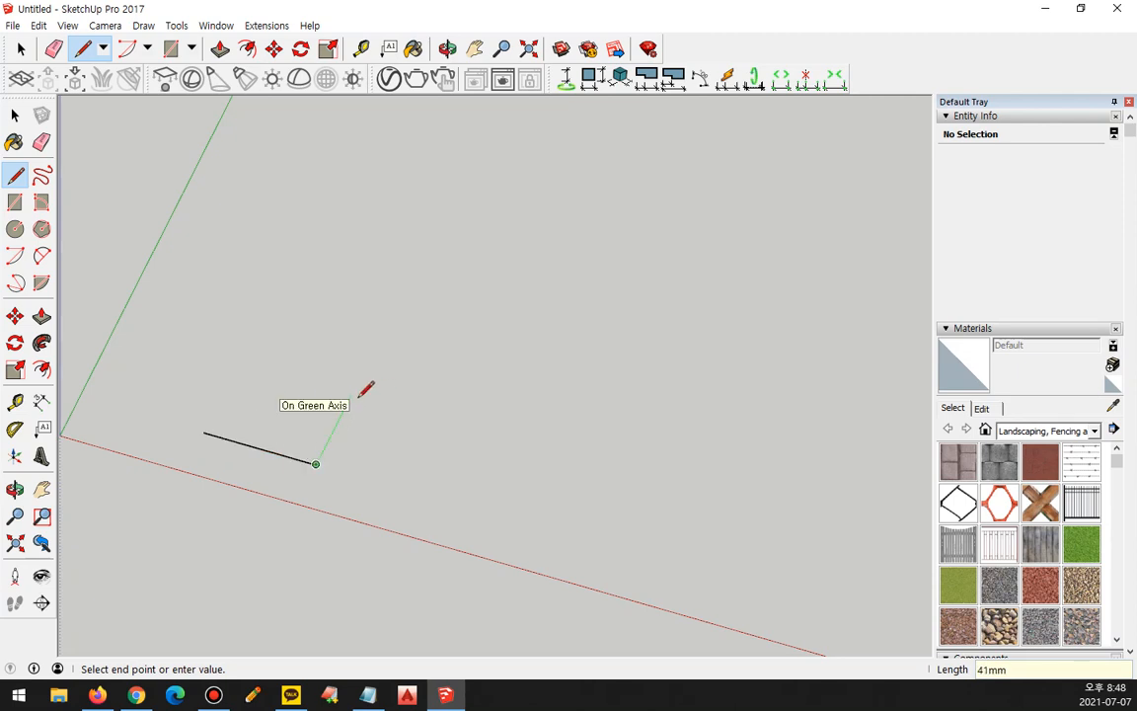
{"action": "key", "text": "Return"}
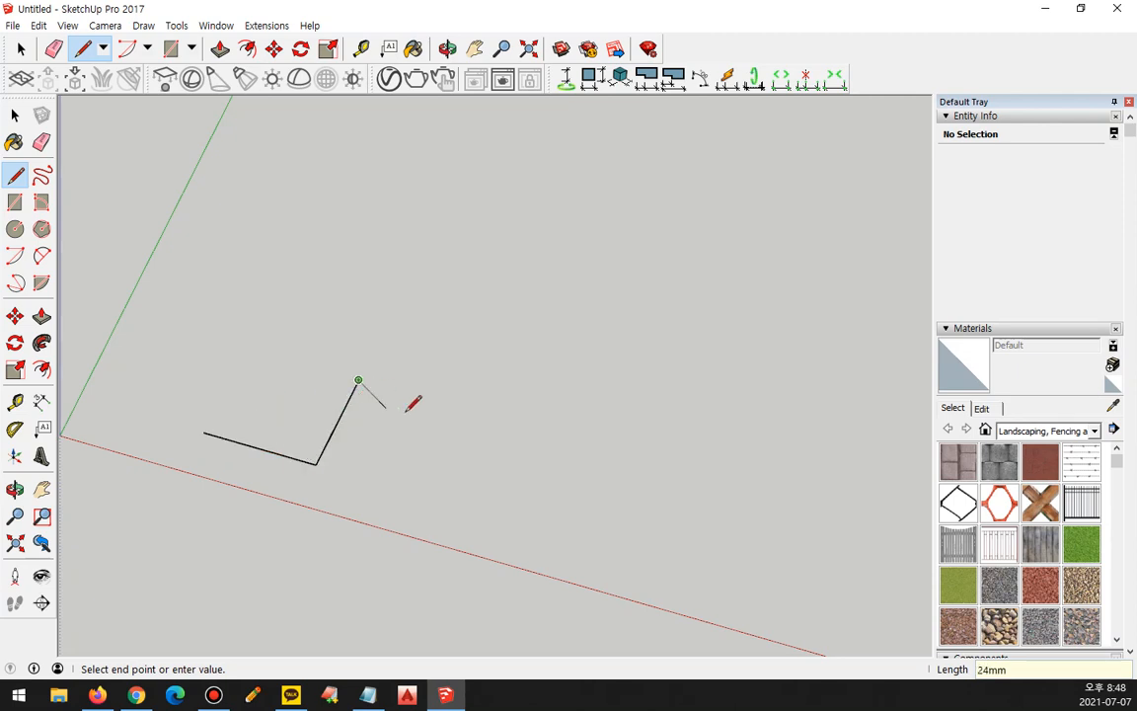
Continue the line chain with a diagonal segment followed by a longer segment along the red axis
{"action": "left_click", "coordinate": [513, 328]}
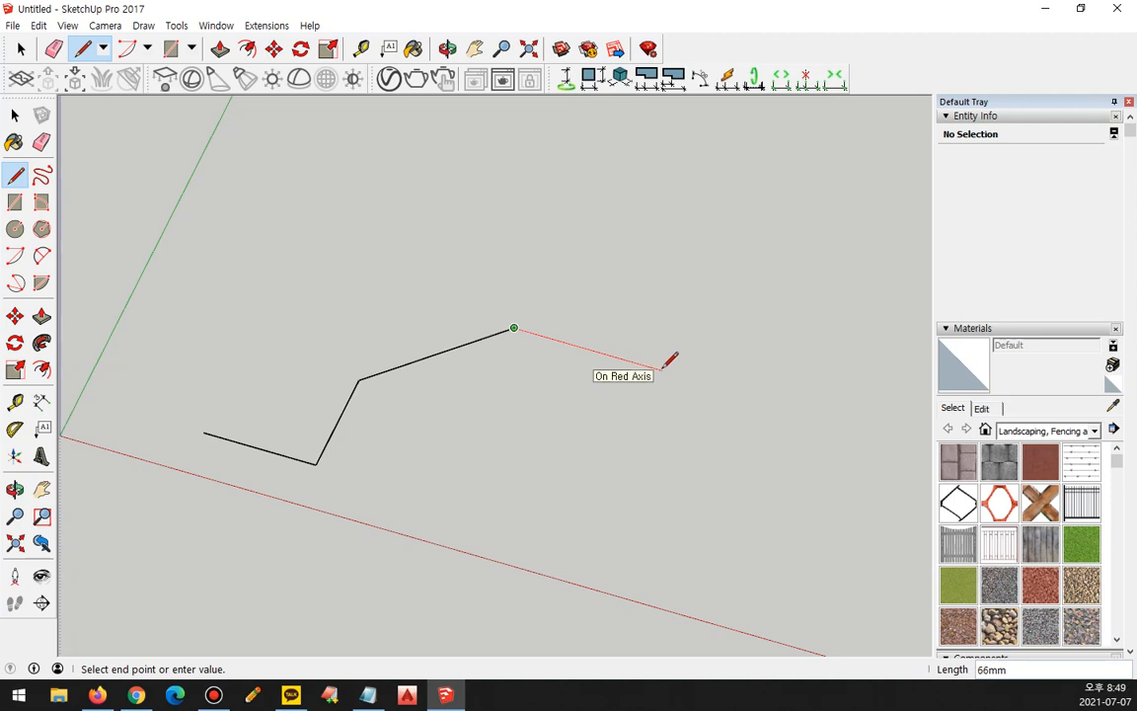
{"action": "key", "text": "Return"}
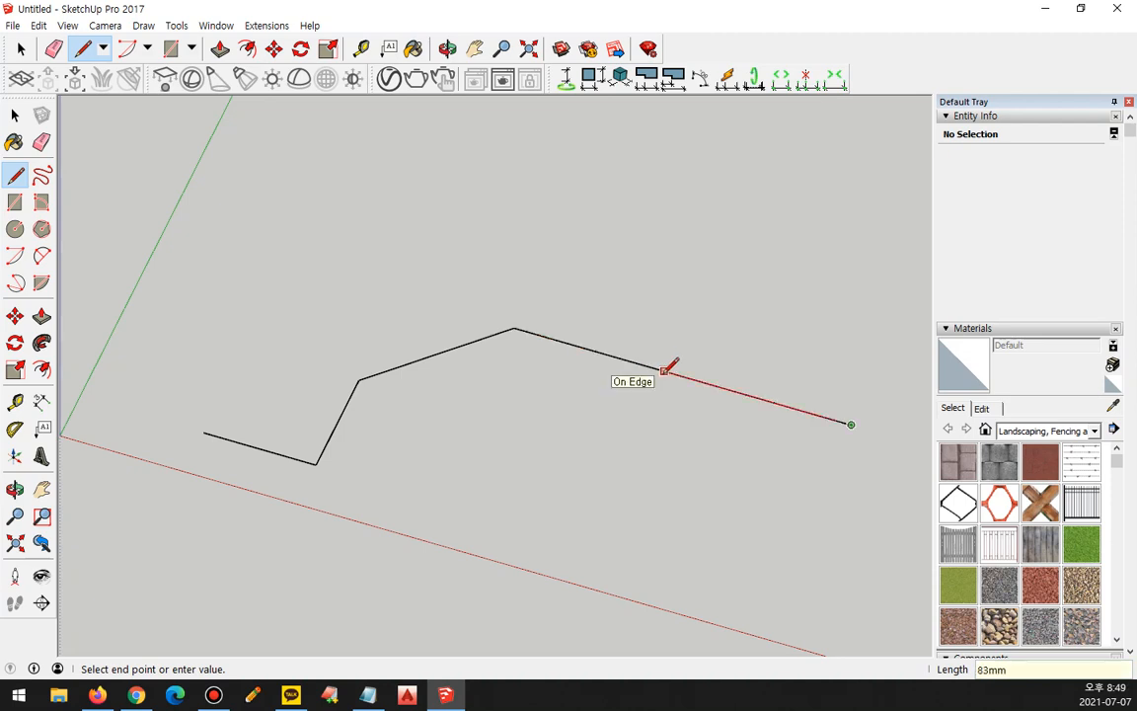
Extend the chain by the relative offset <100,100> and add a short segment along the green axis
{"action": "middle_click_drag", "start_coordinate": [667, 370], "coordinate": [299, 400], "text": "shift"}
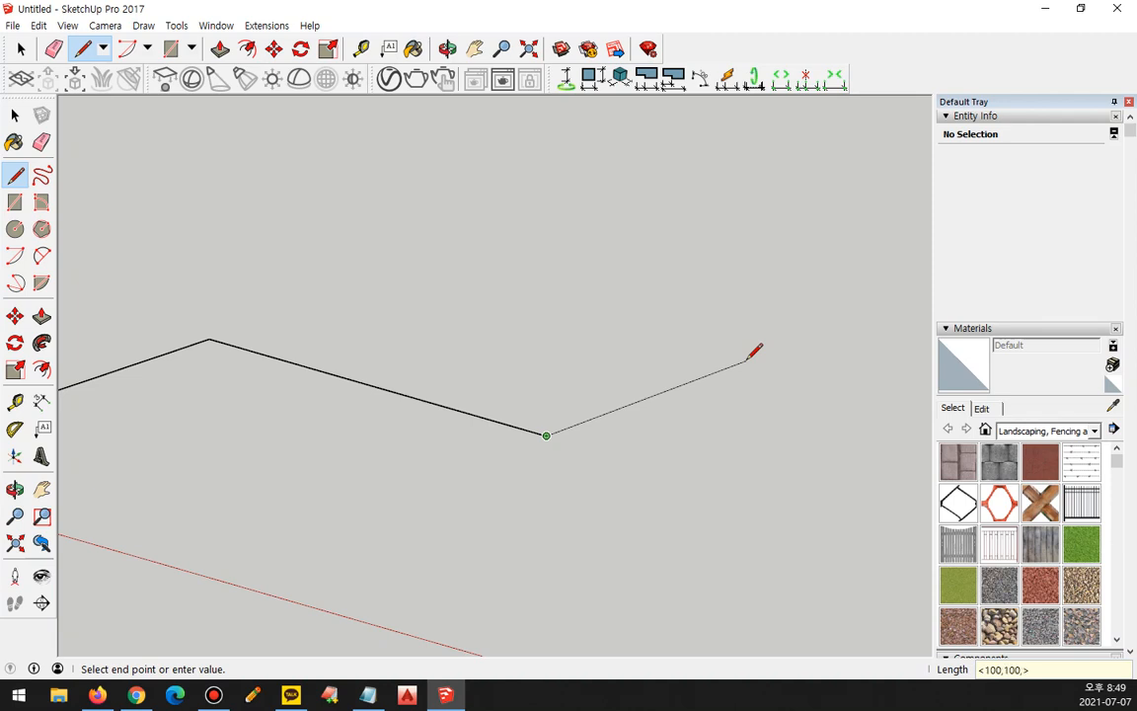
{"action": "key", "text": "Return"}
{"action": "scroll", "coordinate": [747, 357], "scroll_direction": "down", "scroll_amount": 2}
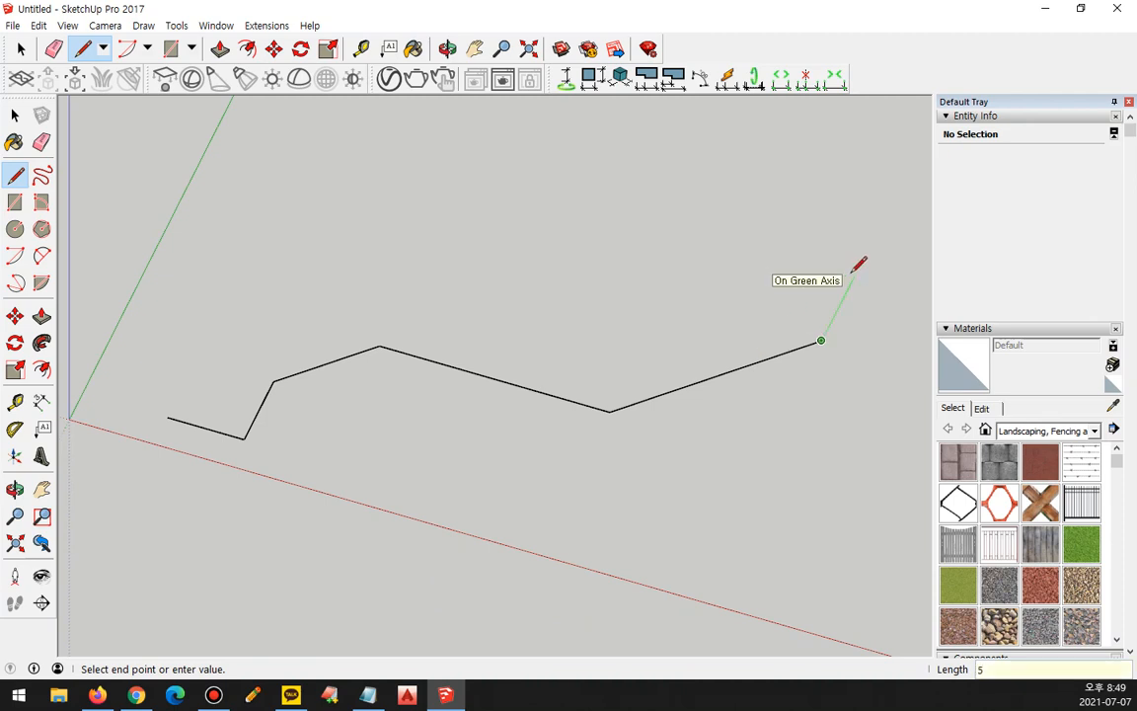
{"action": "key", "text": "Return"}
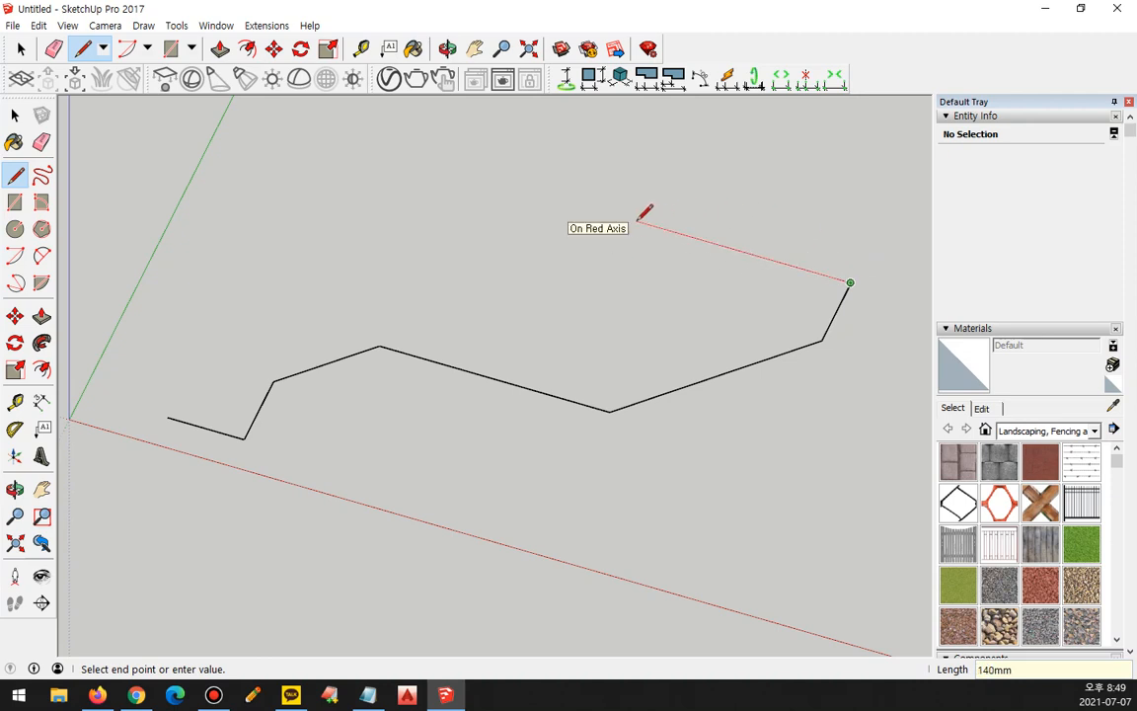
Add a segment at the relative offset <-50,50>, followed by a 300 mm segment back along the red axis
{"action": "type", "text": "<>"}
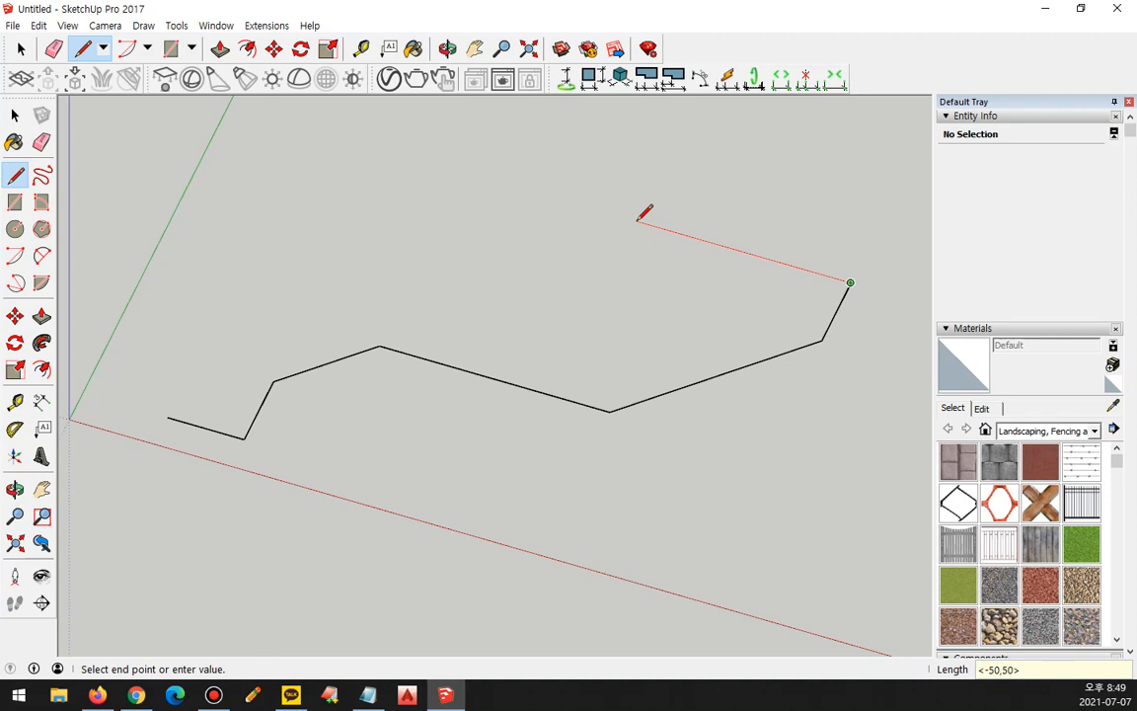
{"action": "key", "text": "Return"}
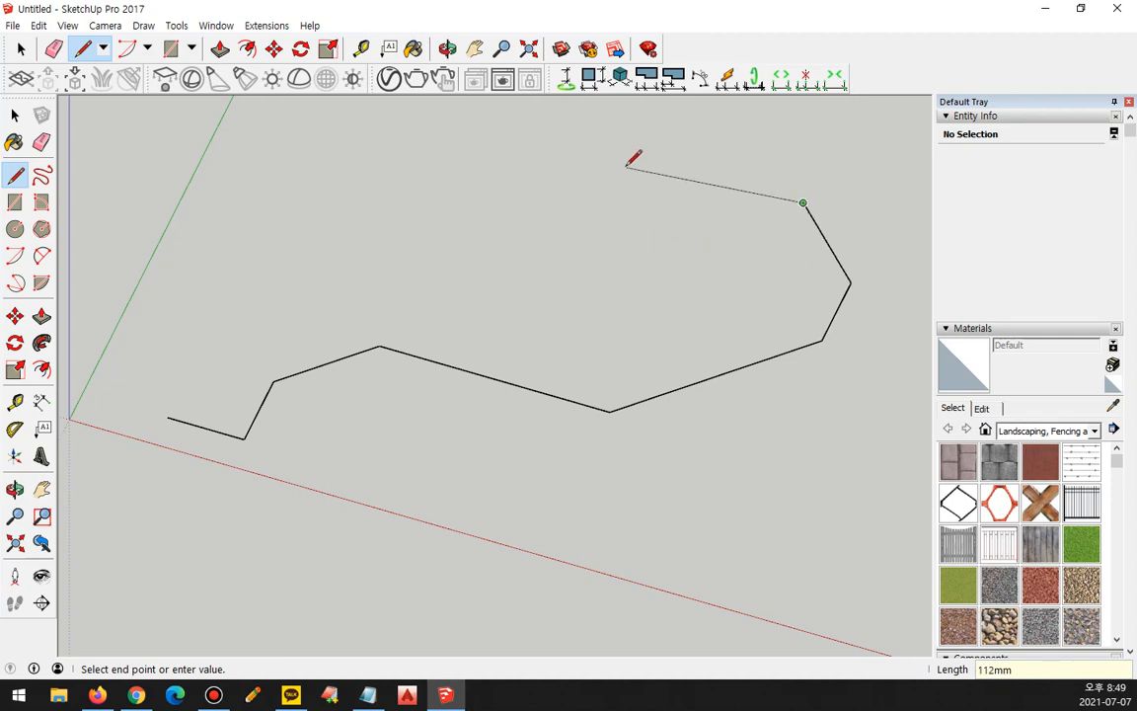
{"action": "type", "text": "300"}
{"action": "key", "text": "Return"}
{"action": "scroll", "coordinate": [543, 192], "scroll_direction": "down", "scroll_amount": 2}
{"action": "middle_click_drag", "start_coordinate": [472, 225], "coordinate": [541, 343], "text": "shift"}
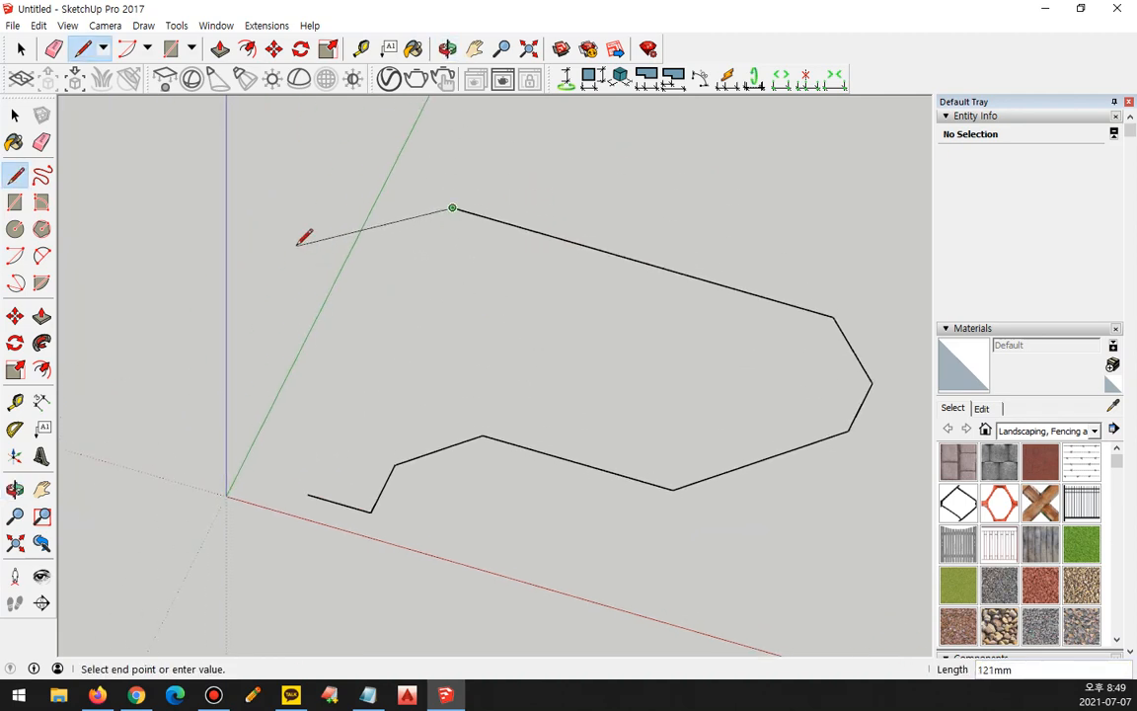
Close the outline with a diagonal segment, a segment back along the green axis and a final segment at the relative offset <50,-50>
{"action": "type", "text": "<>"}
{"action": "key", "text": "Return"}
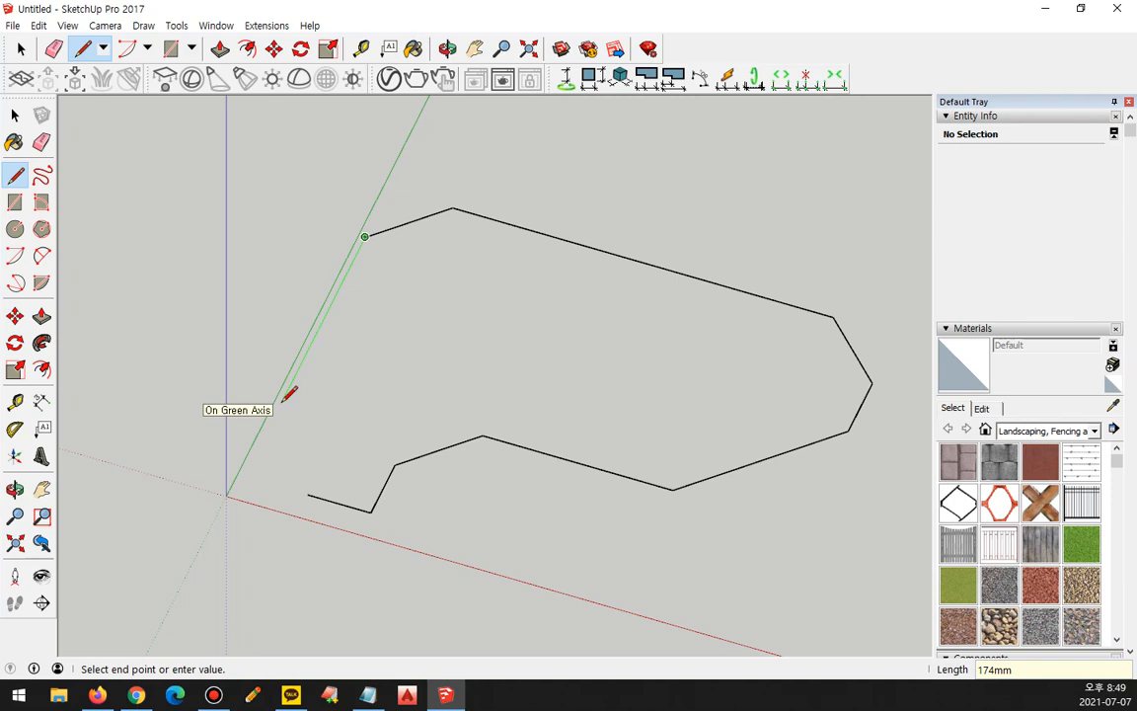
{"action": "left_click", "coordinate": [267, 428]}
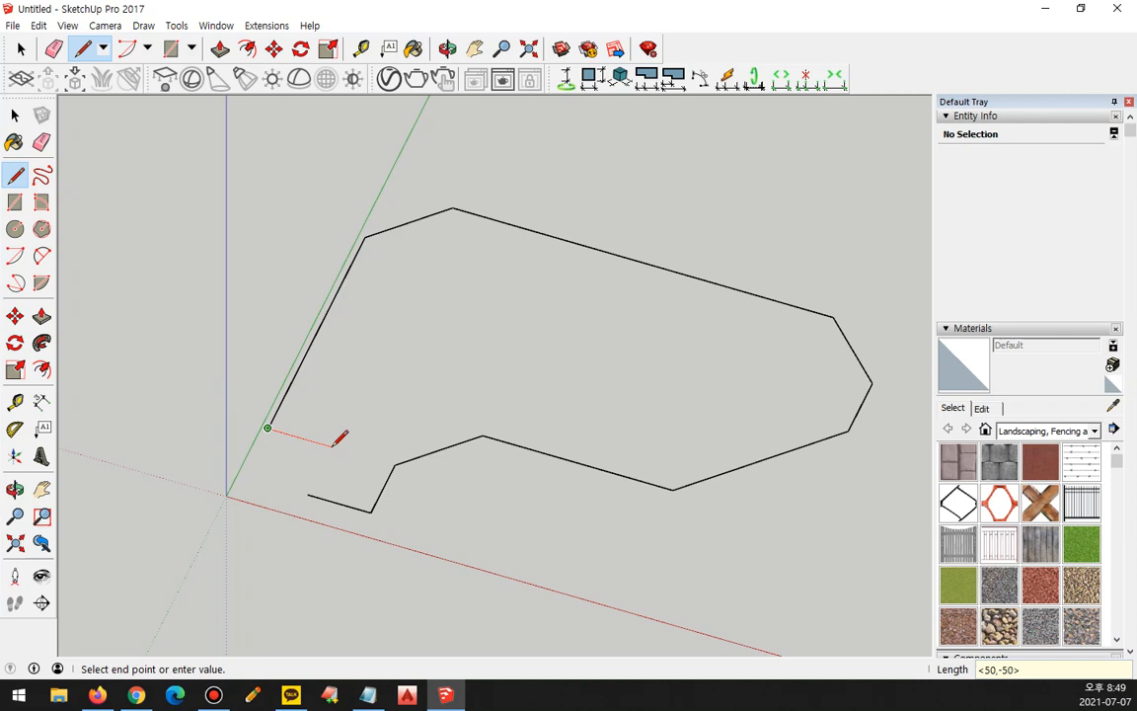
{"action": "key", "text": "Return"}
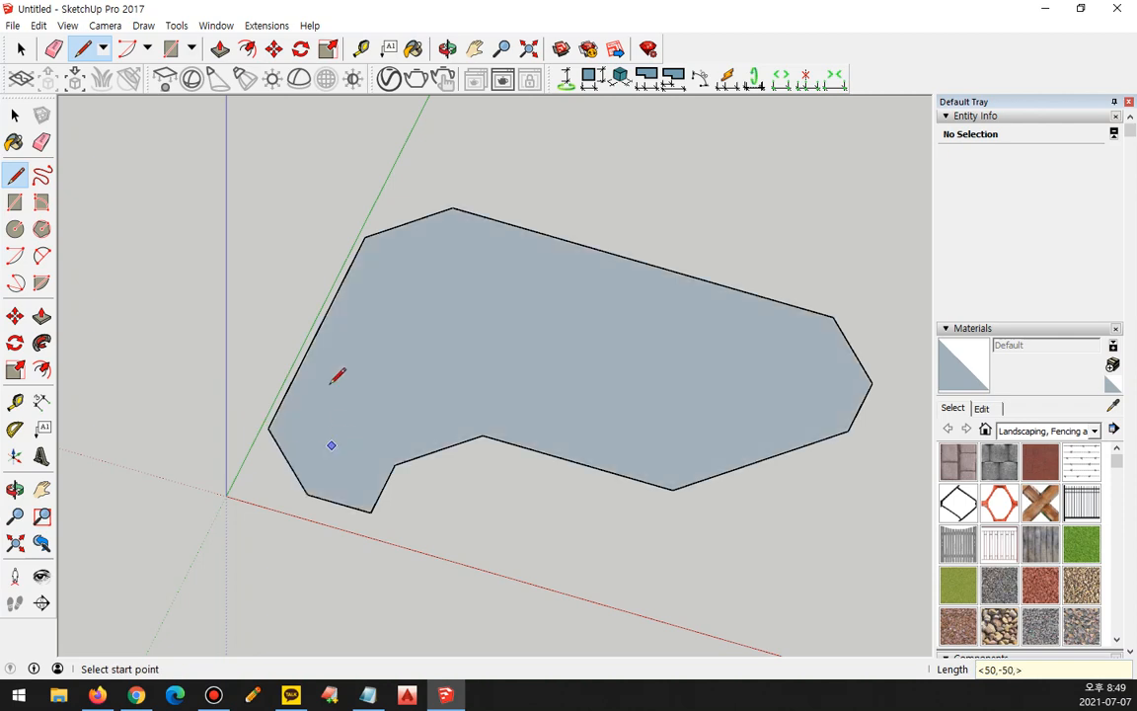
Push/Pull the closed outline face upward by 400 mm
{"action": "key", "text": "p"}
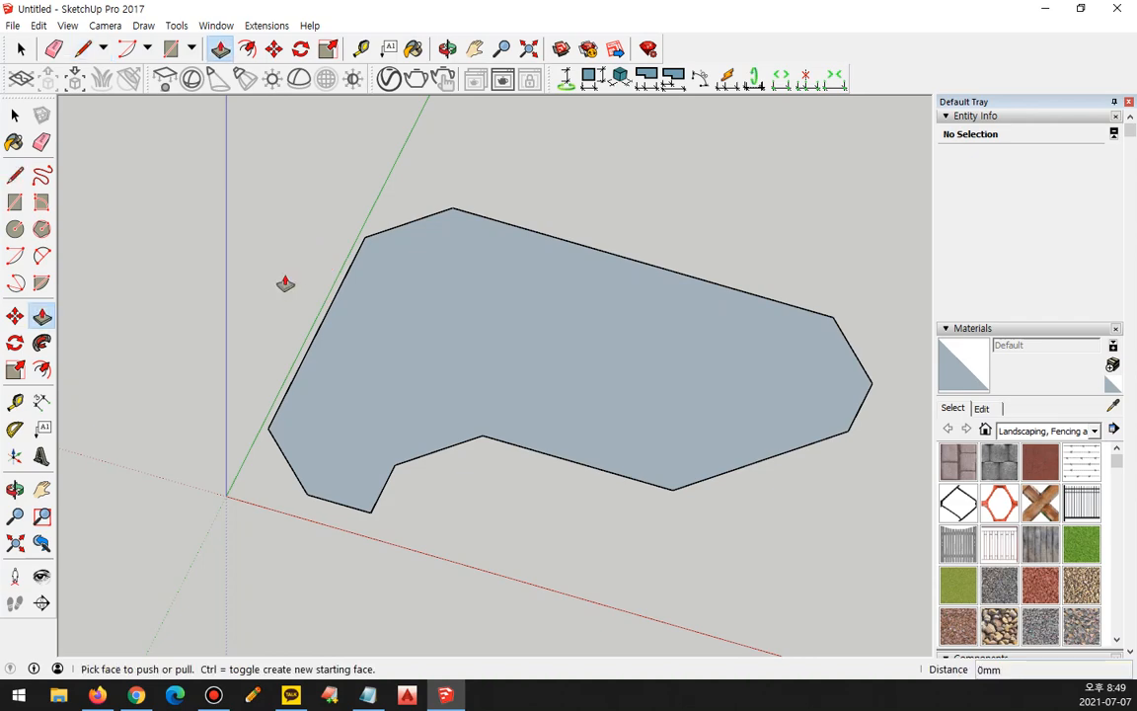
{"action": "left_click", "coordinate": [474, 328]}
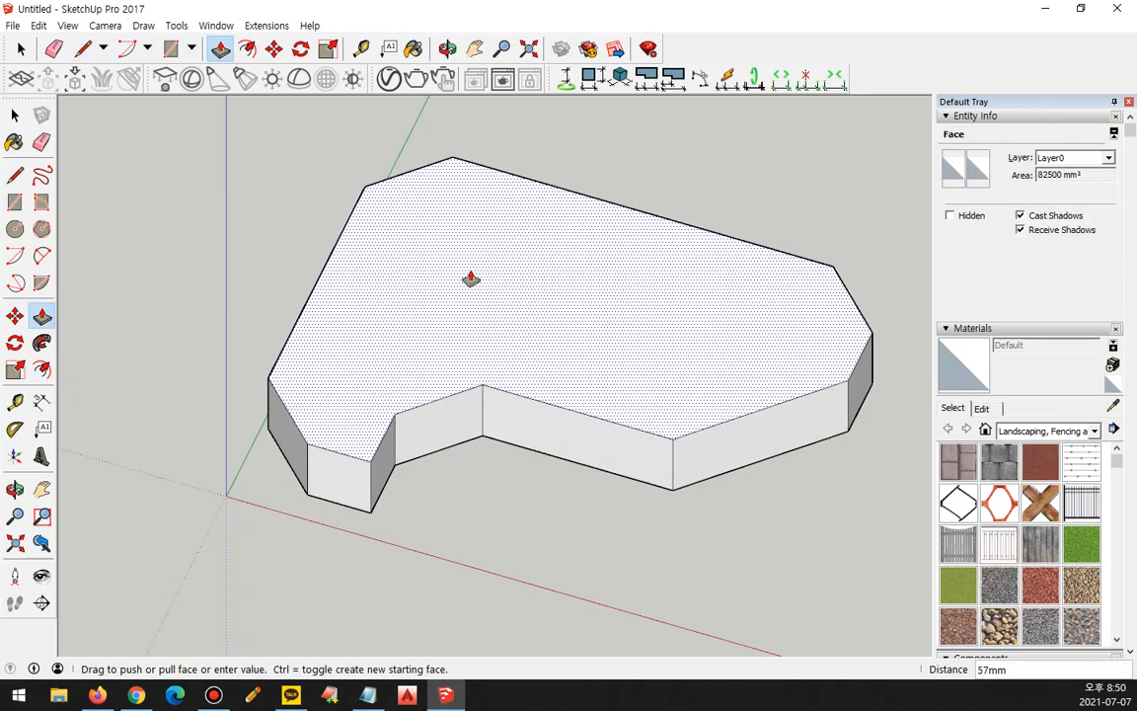
{"action": "type", "text": "400"}
{"action": "key", "text": "Return"}
{"action": "scroll", "coordinate": [482, 338], "scroll_direction": "down", "scroll_amount": 3}
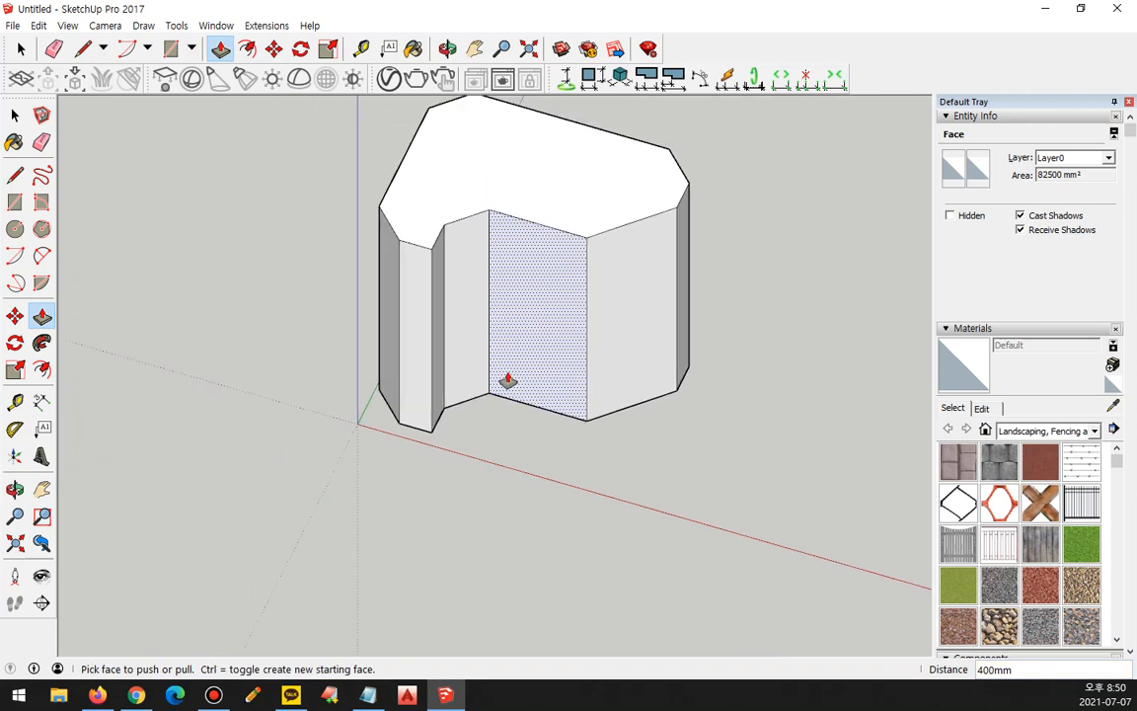
{"action": "middle_click_drag", "start_coordinate": [569, 409], "coordinate": [568, 499]}
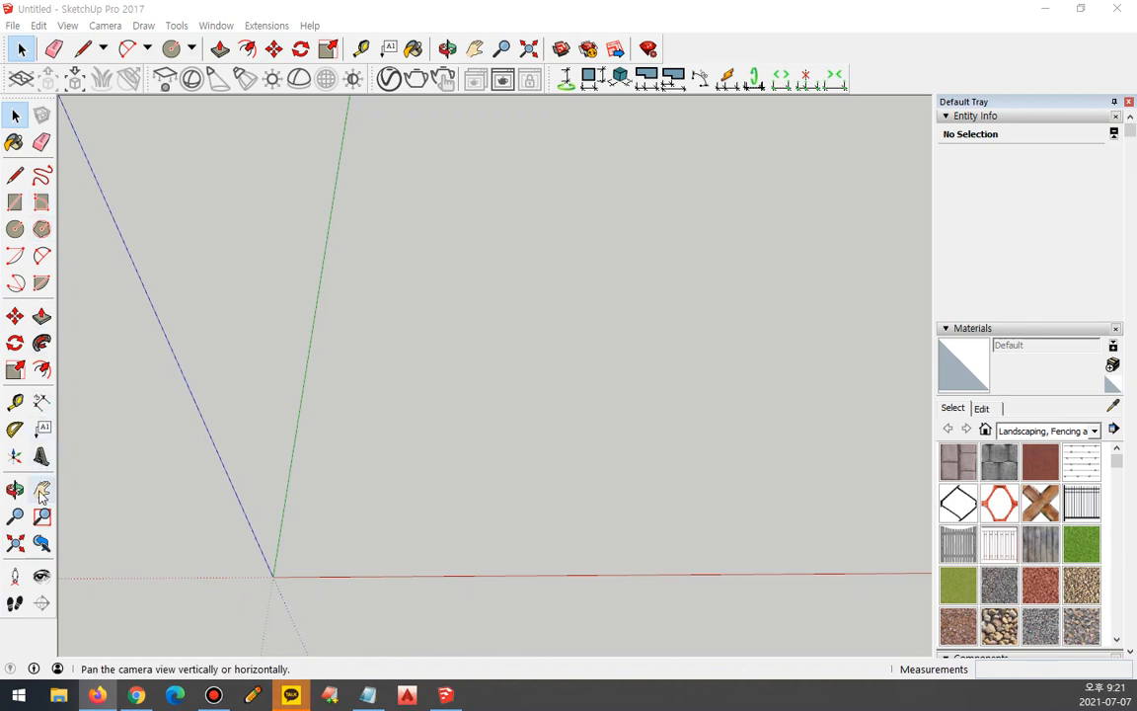
Try to draw an 800 by 500 mm rectangle beside the origin, and undo it
{"action": "left_click", "coordinate": [16, 544]}
{"action": "middle_click_drag", "start_coordinate": [604, 366], "coordinate": [470, 427]}
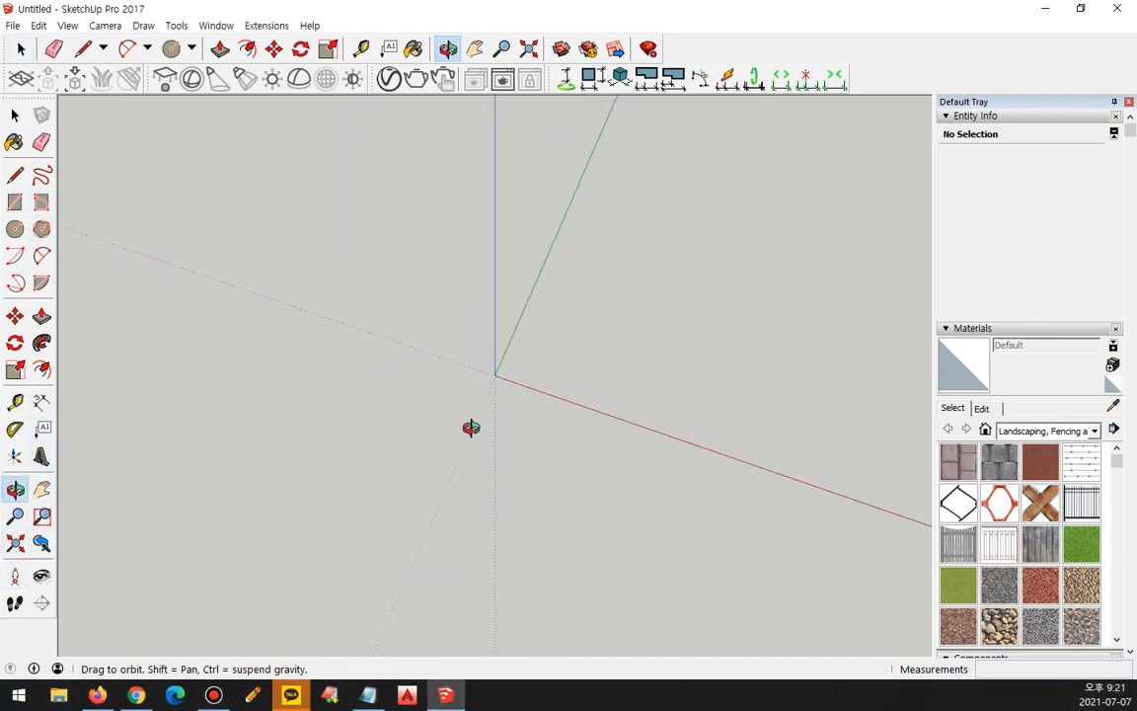
{"action": "middle_click_drag", "start_coordinate": [523, 383], "coordinate": [474, 400]}
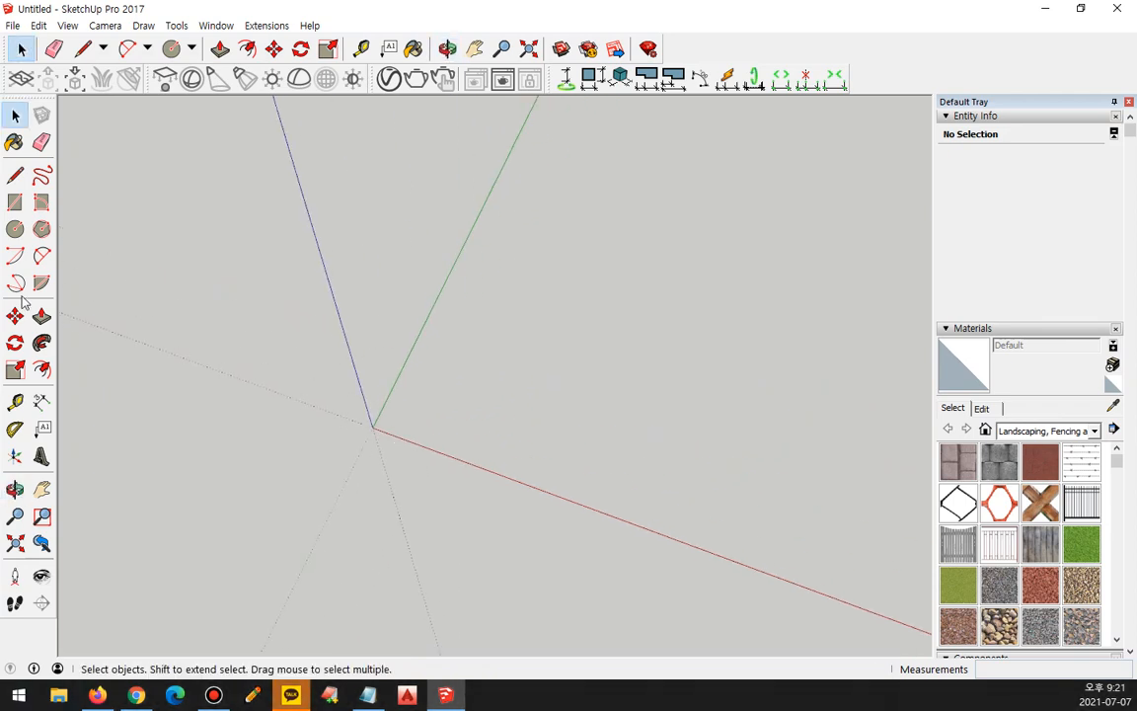
{"action": "left_click", "coordinate": [15, 201]}
{"action": "left_click", "coordinate": [415, 408]}
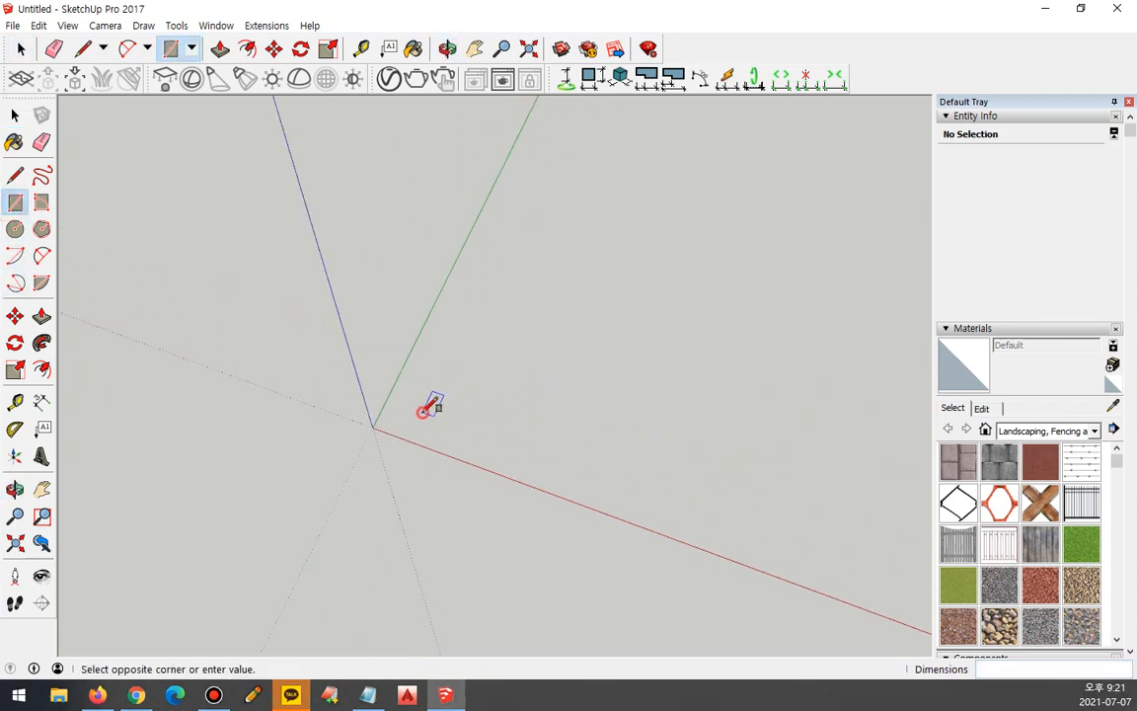
{"action": "type", "text": "800,500"}
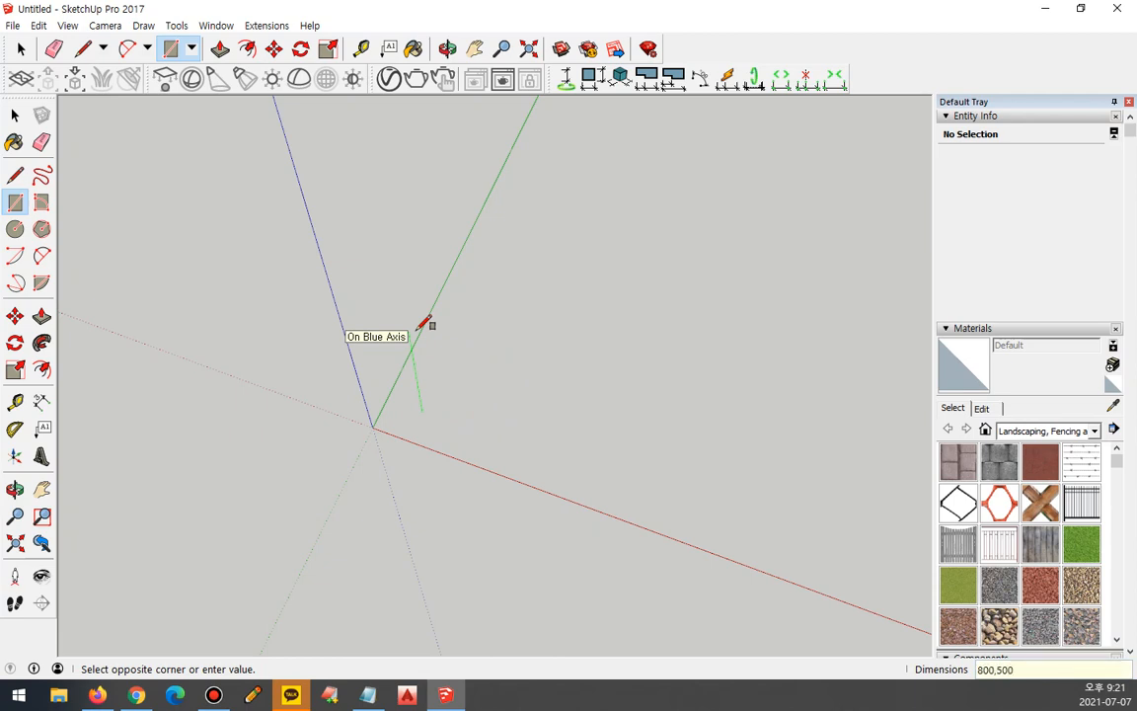
{"action": "key", "text": "Return"}
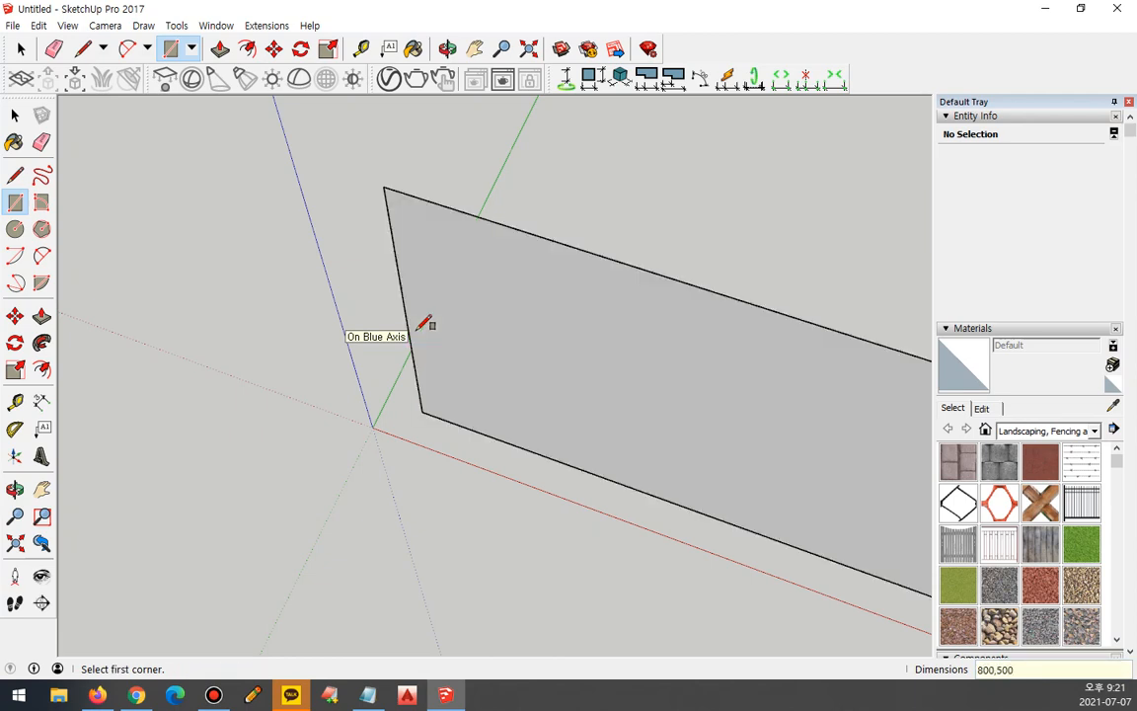
{"action": "key", "text": "ctrl+z"}
Redraw the 800 by 500 mm rectangle flat on the ground plane beside the origin
{"action": "left_click", "coordinate": [444, 406]}
{"action": "type", "text": "80"}
{"action": "key", "text": "Return"}
{"action": "scroll", "coordinate": [556, 353], "scroll_direction": "down", "scroll_amount": 4}
{"action": "middle_click_drag", "start_coordinate": [556, 352], "coordinate": [382, 362]}
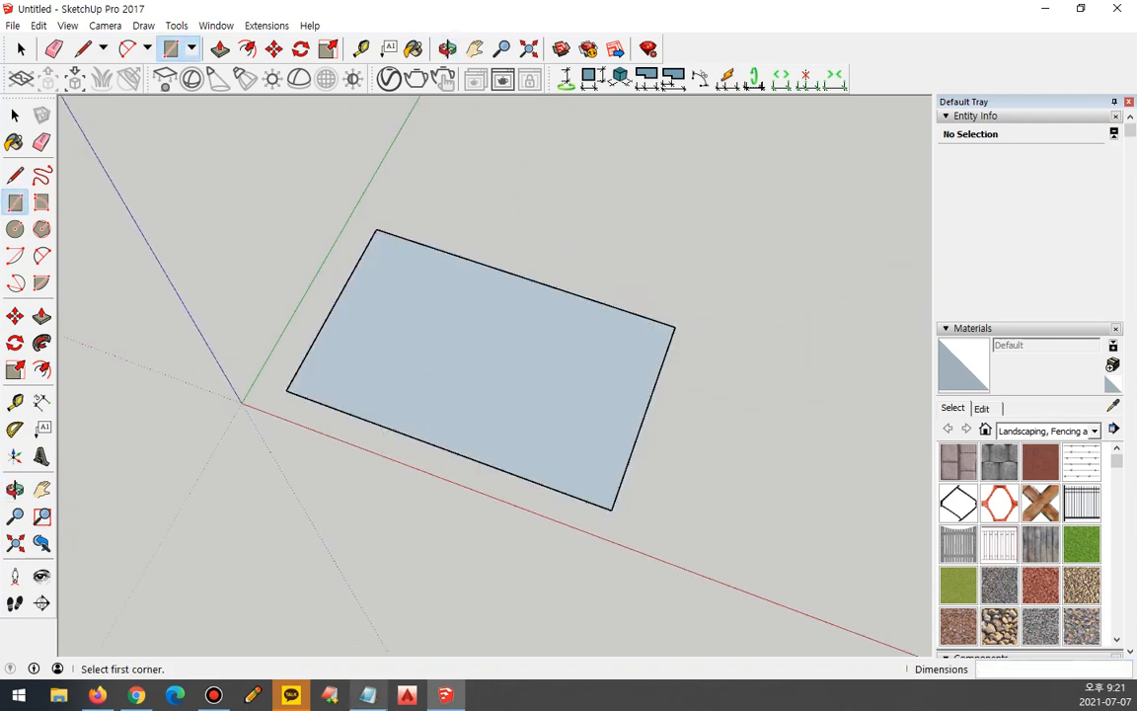
Place guide lines 100 mm inside both short edges of the rectangle
{"action": "scroll", "coordinate": [425, 365], "scroll_direction": "up", "scroll_amount": 2}
{"action": "key", "text": "t"}
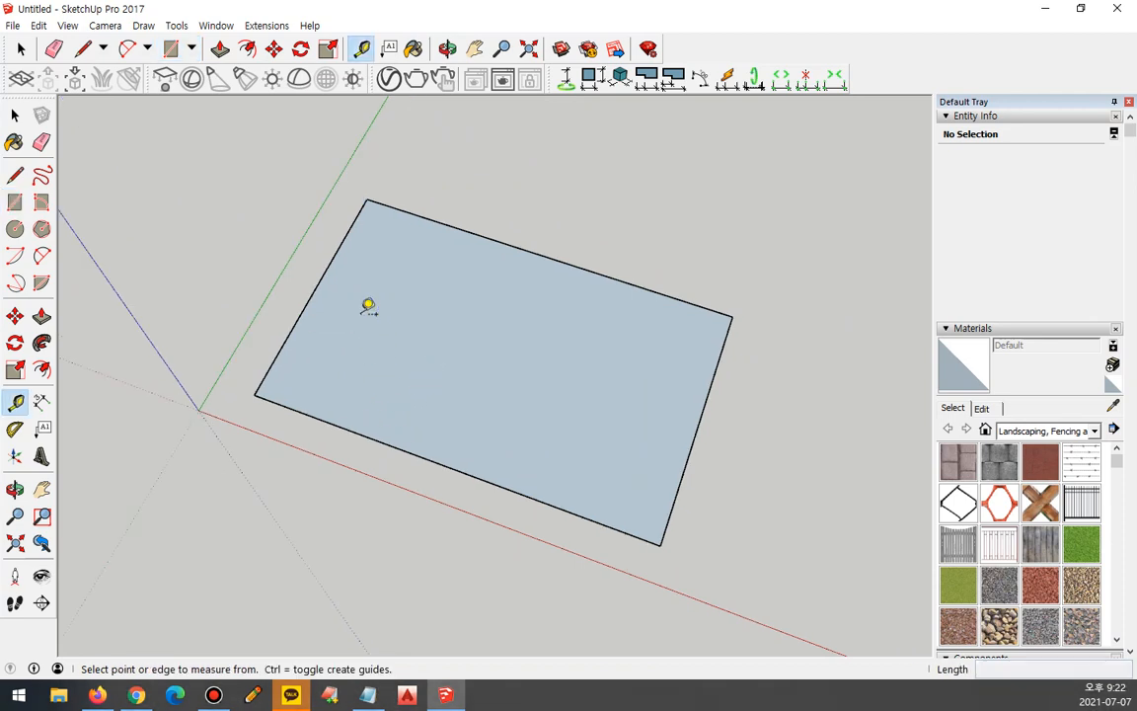
{"action": "left_click", "coordinate": [314, 294]}
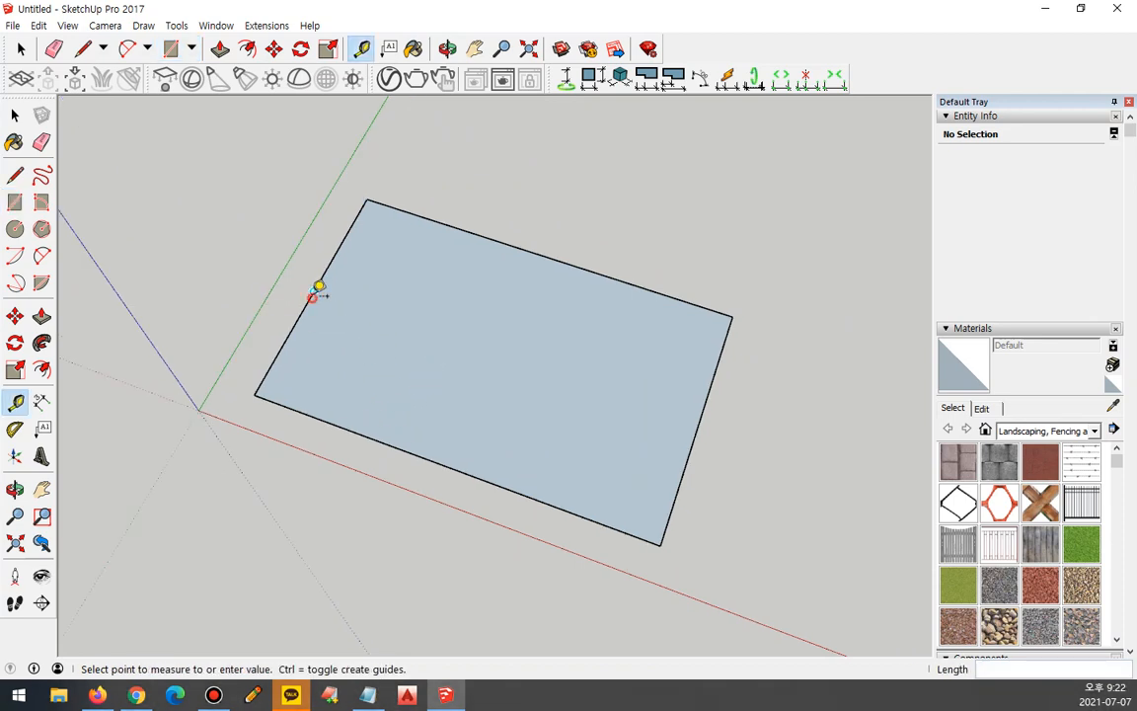
{"action": "left_click", "coordinate": [382, 294]}
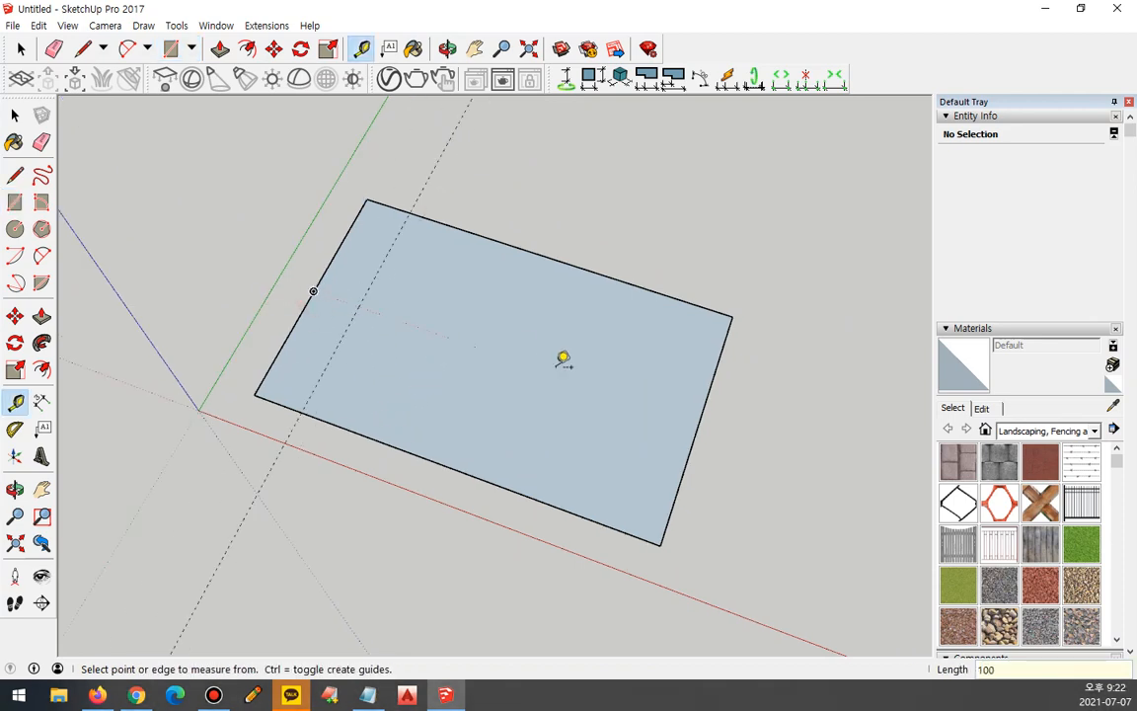
{"action": "left_click", "coordinate": [698, 410]}
{"action": "type", "text": "1"}
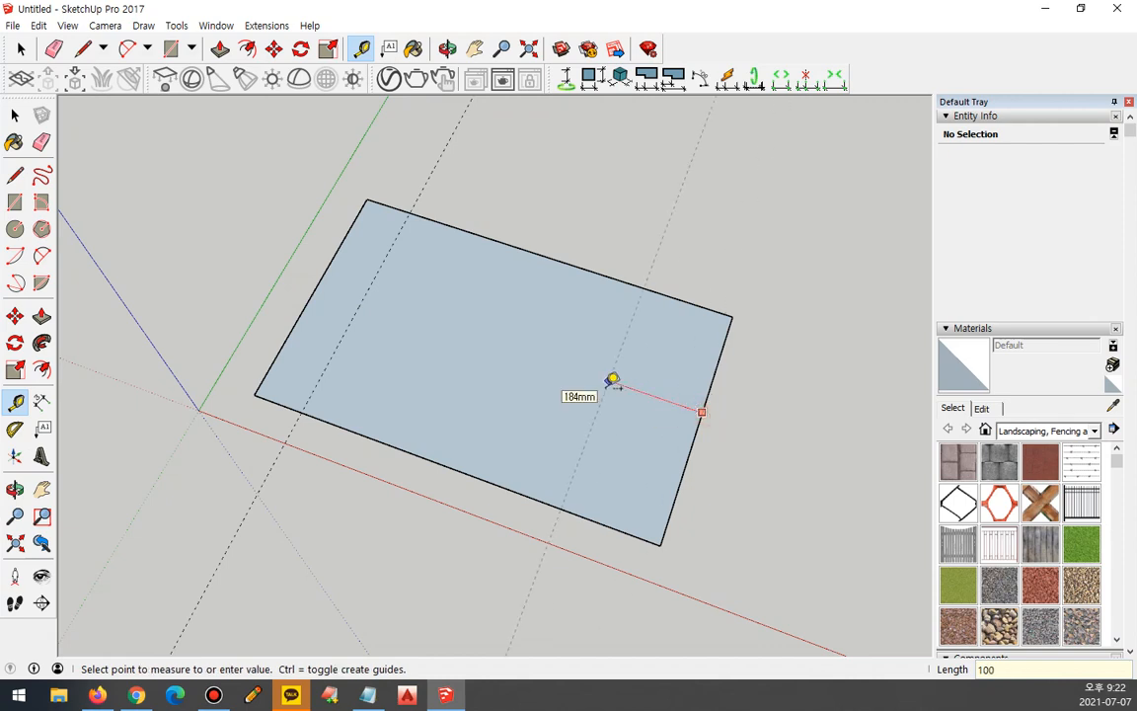
{"action": "type", "text": "00"}
{"action": "key", "text": "Return"}
{"action": "scroll", "coordinate": [287, 405], "scroll_direction": "up", "scroll_amount": 3}
{"action": "left_click_drag", "start_coordinate": [283, 327], "coordinate": [309, 393]}
{"action": "left_click_drag", "start_coordinate": [449, 153], "coordinate": [390, 168]}
{"action": "left_click_drag", "start_coordinate": [815, 262], "coordinate": [839, 325]}
{"action": "key", "text": "Escape"}
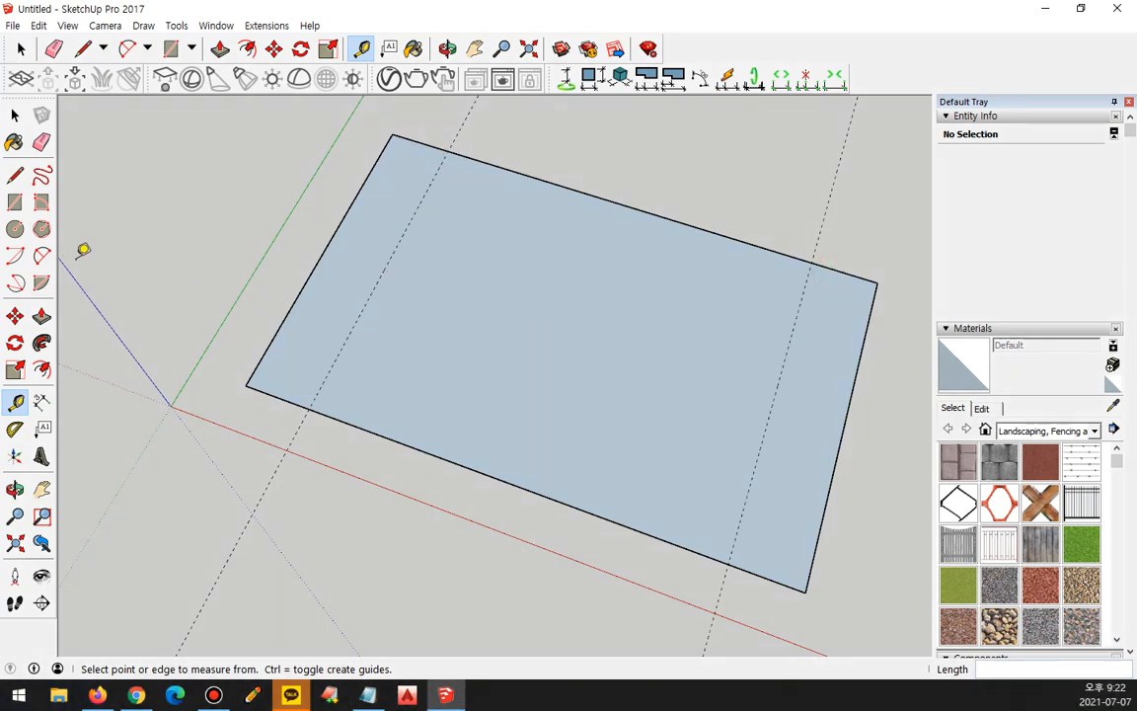
Round the two rectangle corners nearest the green axis with tangent two-point arcs starting where the guide crosses the long edges
{"action": "left_click", "coordinate": [41, 256]}
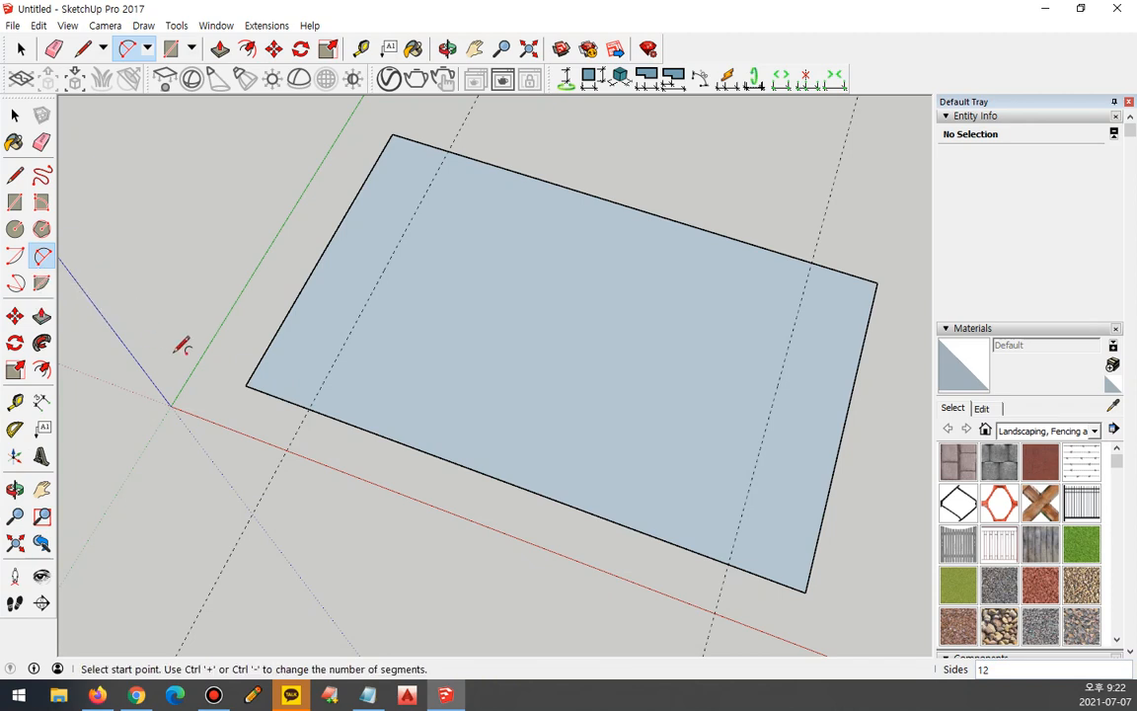
{"action": "left_click", "coordinate": [308, 408]}
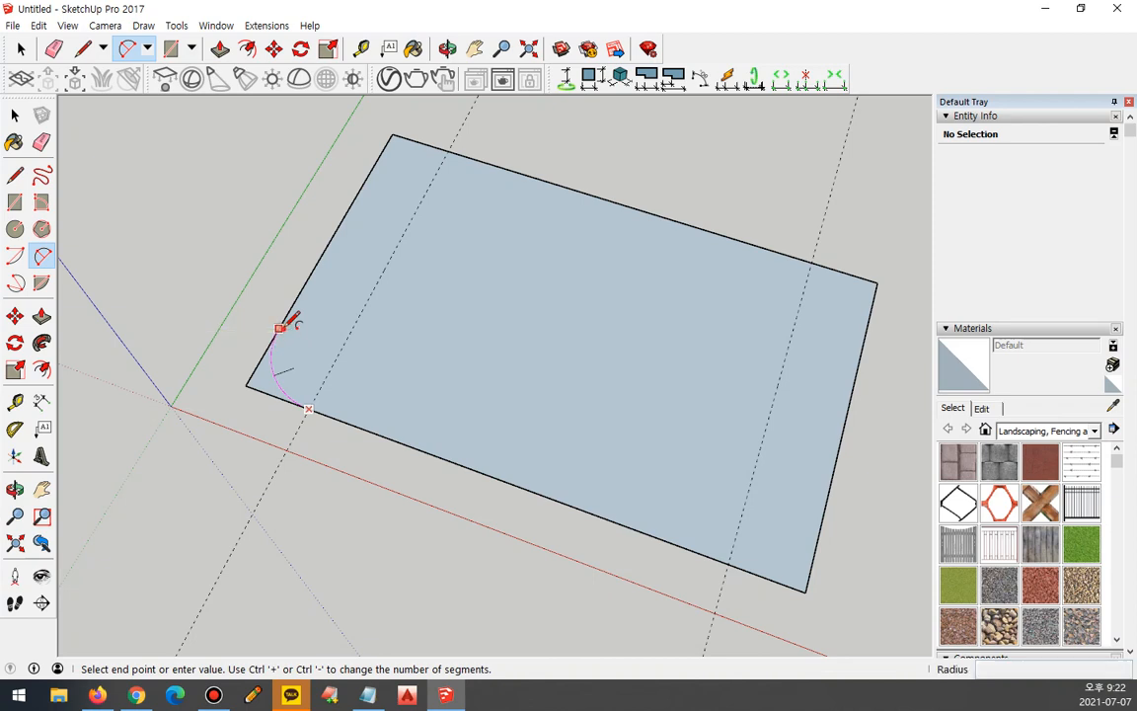
{"action": "left_click", "coordinate": [281, 328]}
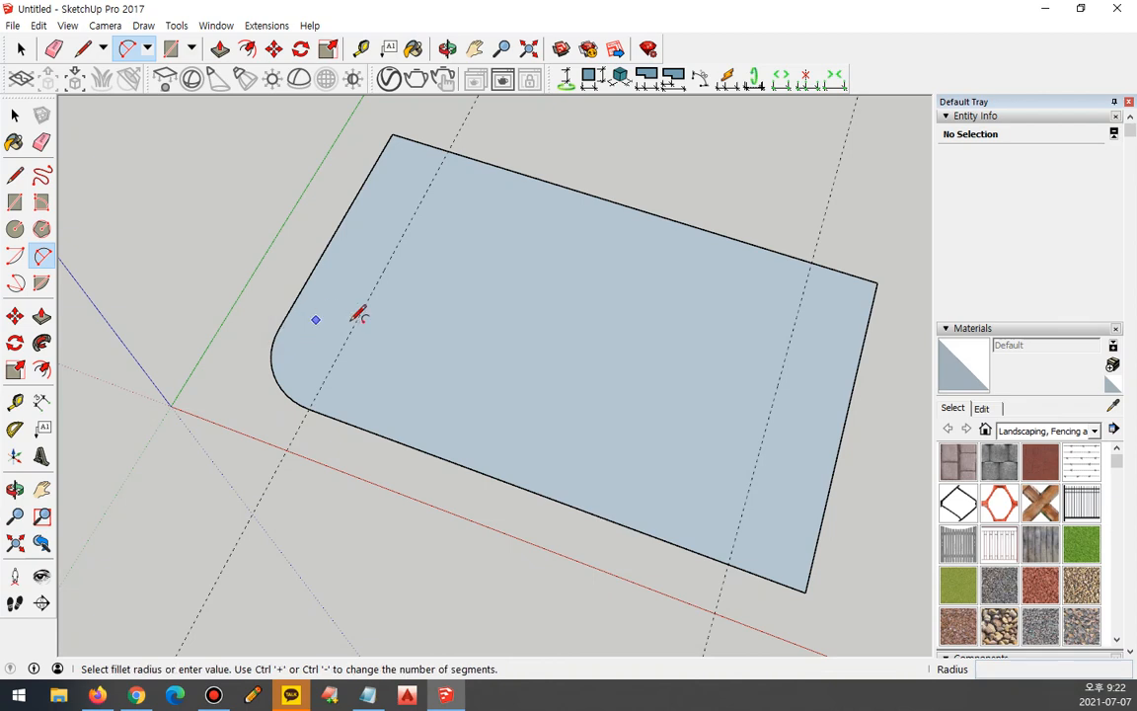
{"action": "left_click", "coordinate": [447, 150]}
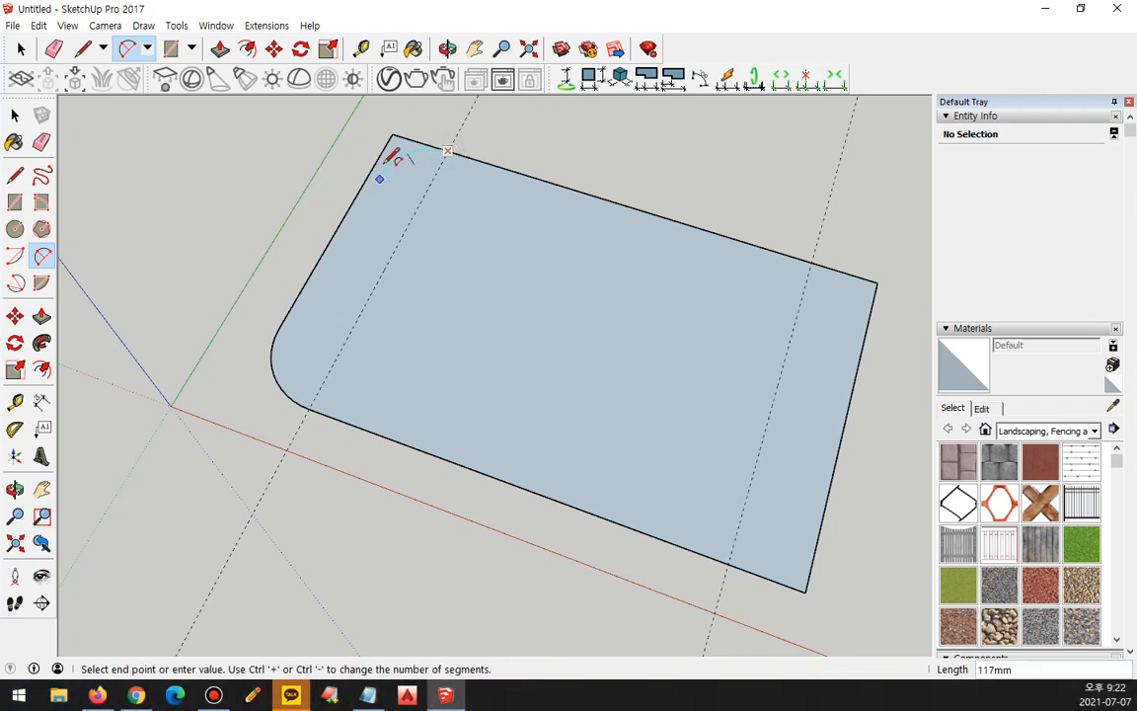
{"action": "scroll", "coordinate": [392, 191], "scroll_direction": "up", "scroll_amount": 4}
{"action": "scroll", "coordinate": [389, 184], "scroll_direction": "up", "scroll_amount": 1}
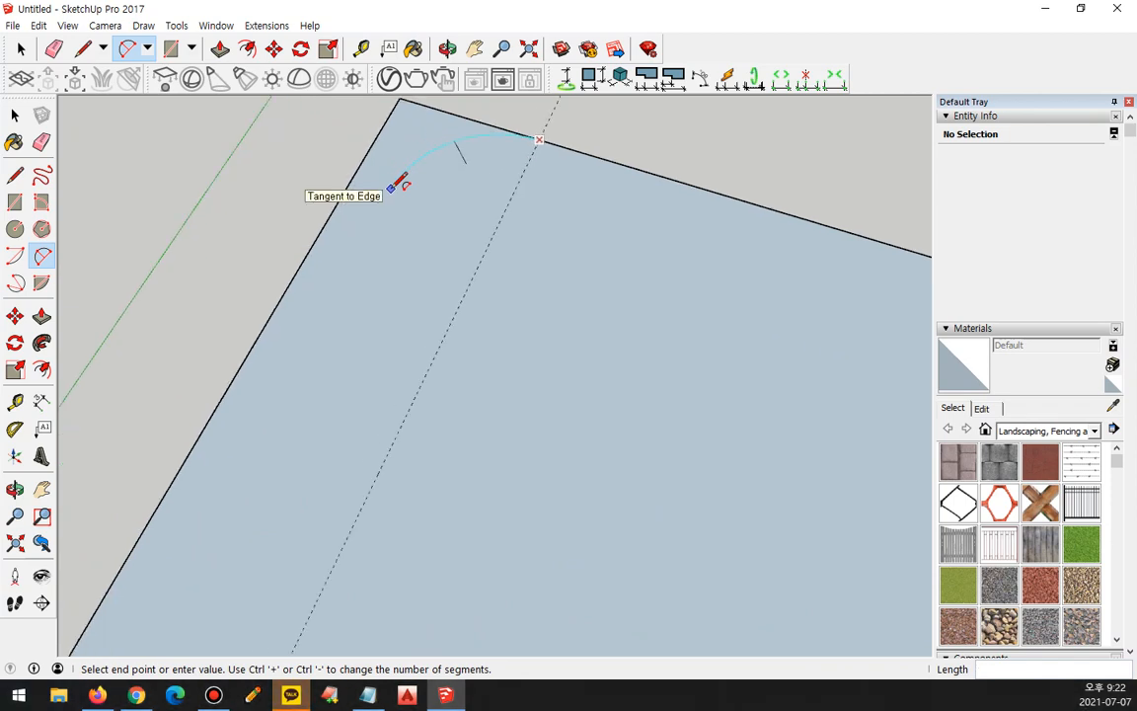
{"action": "scroll", "coordinate": [380, 179], "scroll_direction": "down", "scroll_amount": 1}
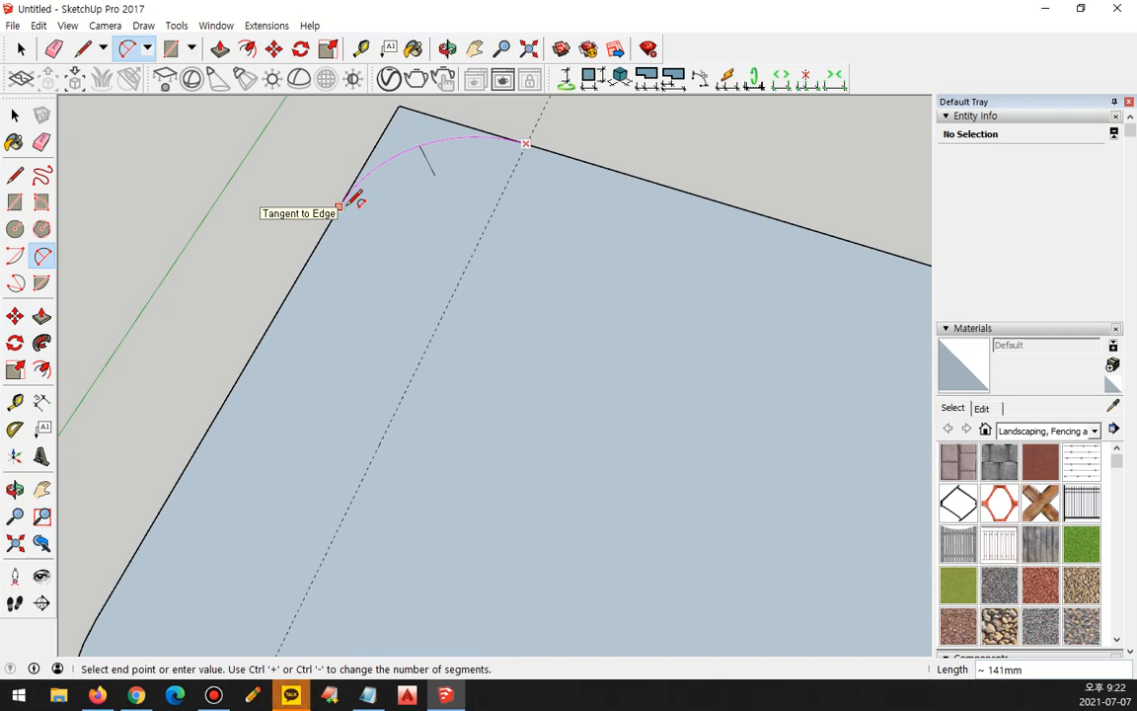
{"action": "left_click", "coordinate": [347, 203]}
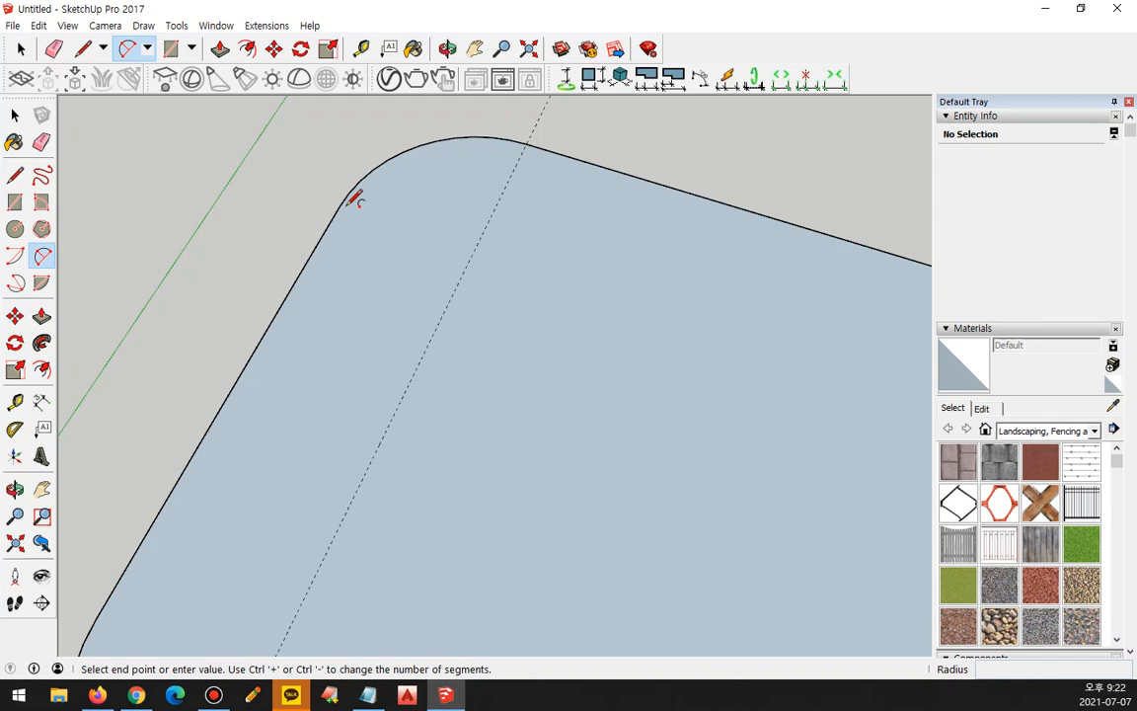
Round the two corners at the far short edge with tangent arcs starting at the second guide's edge intersections
{"action": "scroll", "coordinate": [412, 279], "scroll_direction": "down", "scroll_amount": 5}
{"action": "middle_click_drag", "start_coordinate": [584, 375], "coordinate": [533, 310]}
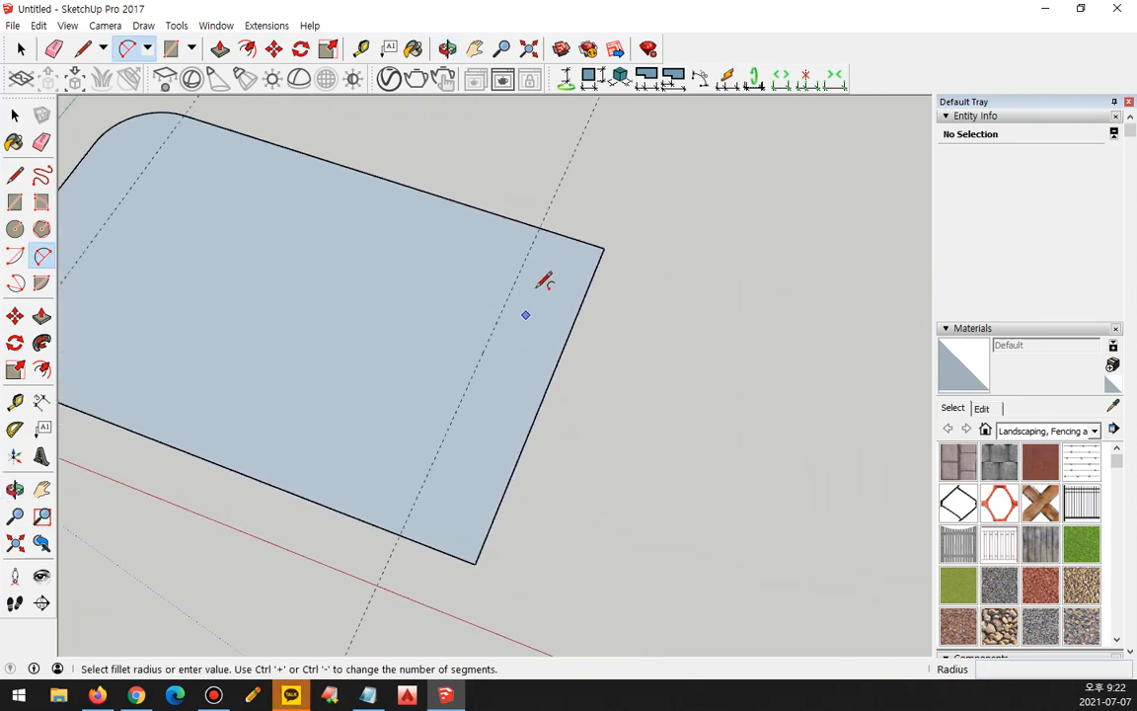
{"action": "left_click", "coordinate": [539, 228]}
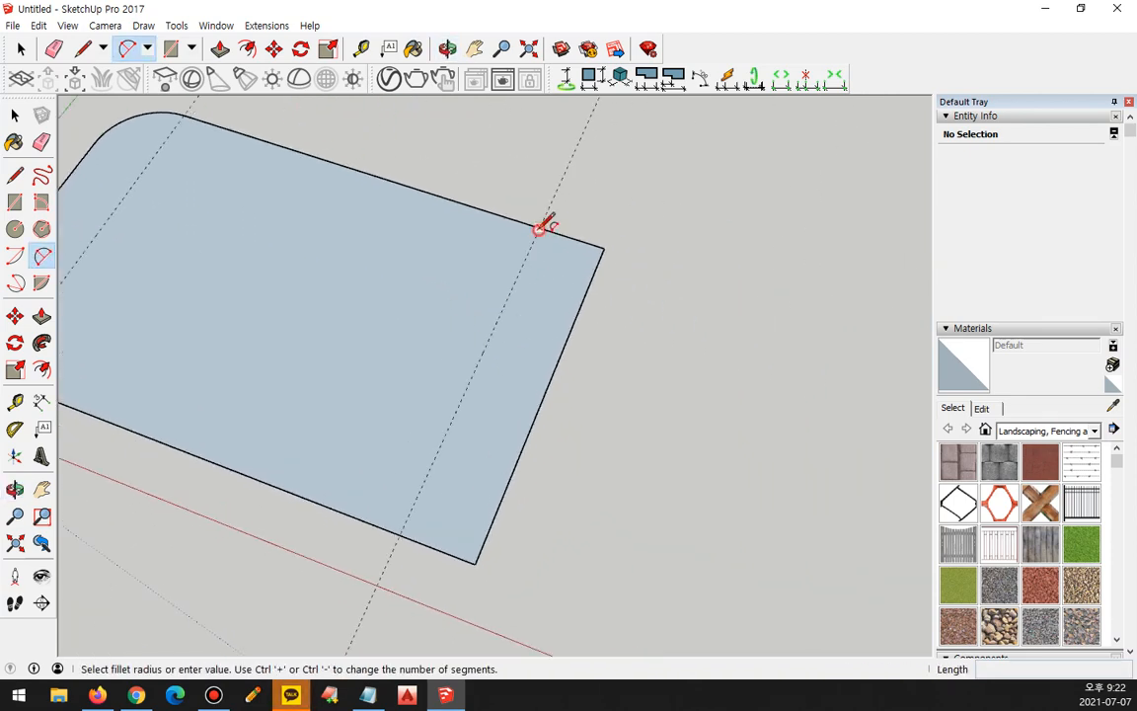
{"action": "left_click", "coordinate": [588, 301]}
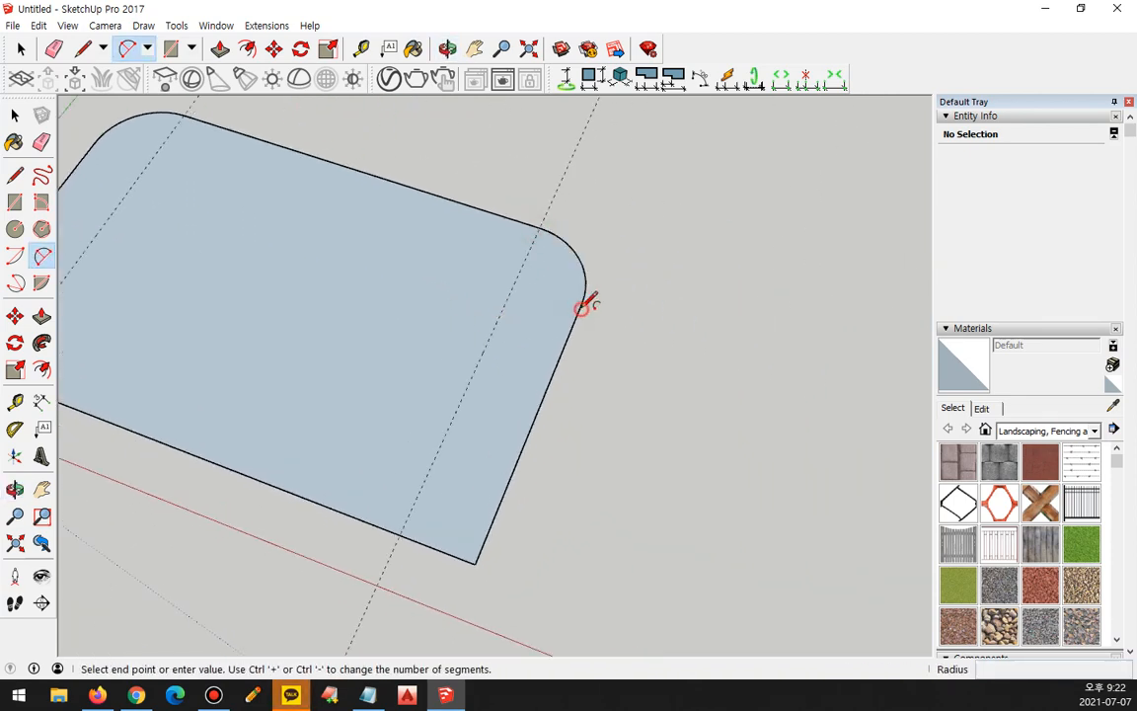
{"action": "left_click", "coordinate": [400, 533]}
{"action": "left_click", "coordinate": [510, 488]}
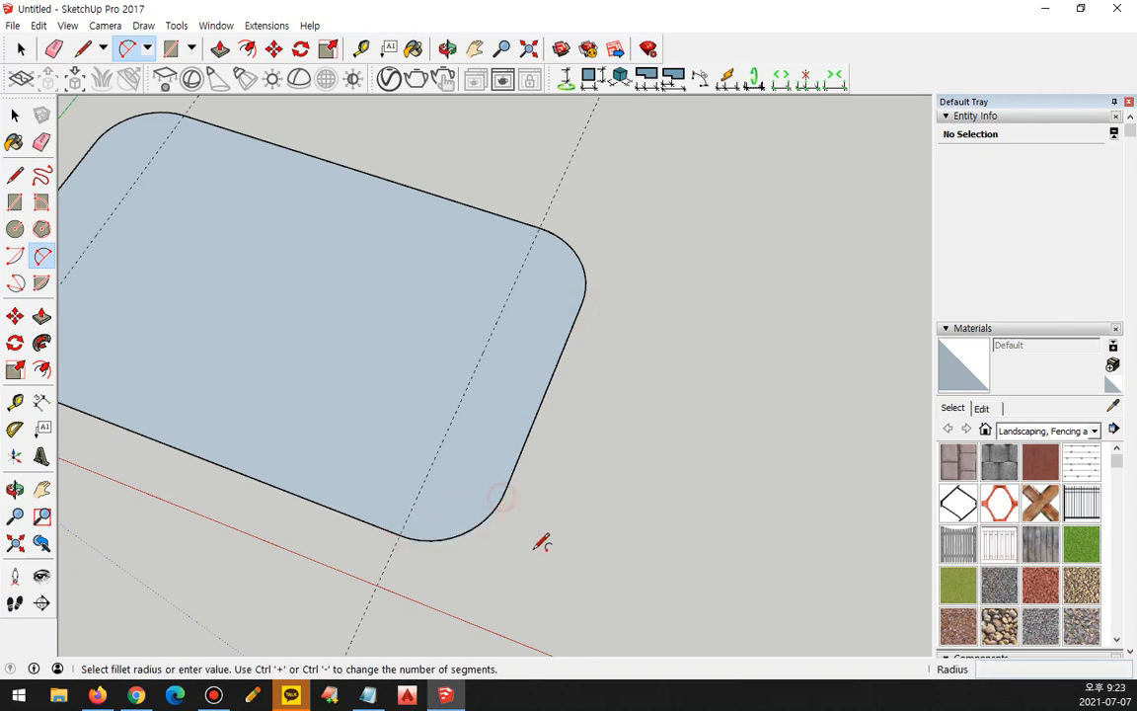
Select the whole rounded rectangle and copy it about 920 mm along the red axis
{"action": "scroll", "coordinate": [475, 535], "scroll_direction": "down", "scroll_amount": 1}
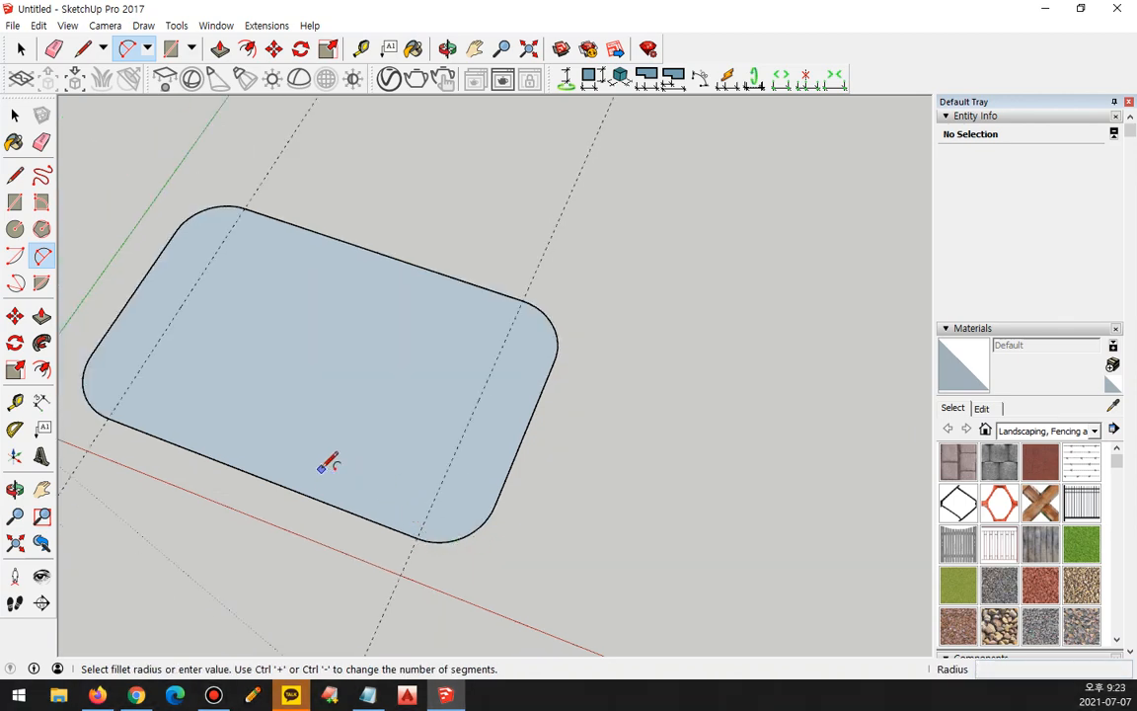
{"action": "scroll", "coordinate": [326, 462], "scroll_direction": "down", "scroll_amount": 1}
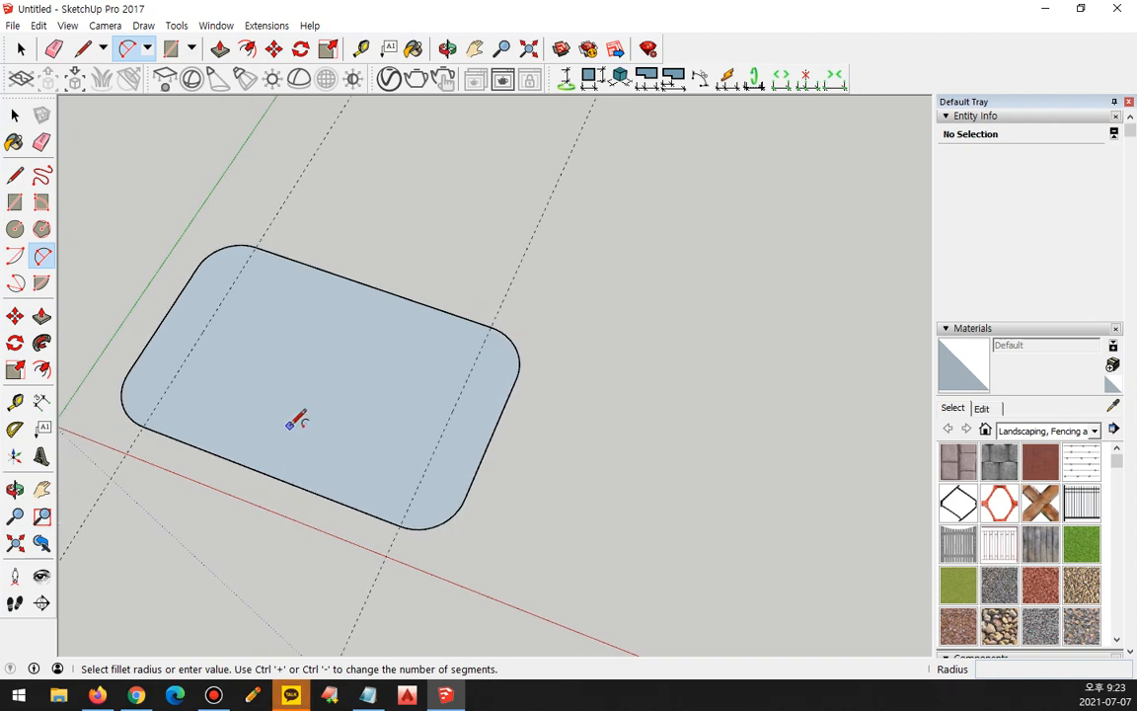
{"action": "key", "text": "space"}
{"action": "left_click_drag", "start_coordinate": [93, 205], "coordinate": [526, 541]}
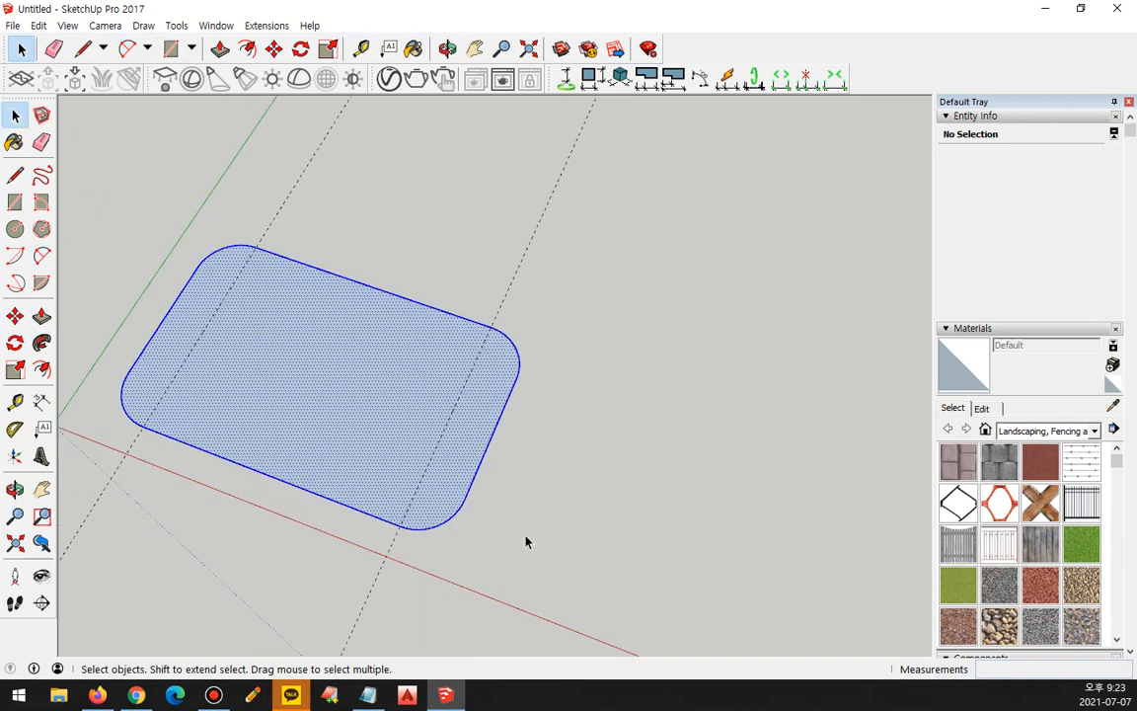
{"action": "left_click", "coordinate": [15, 316]}
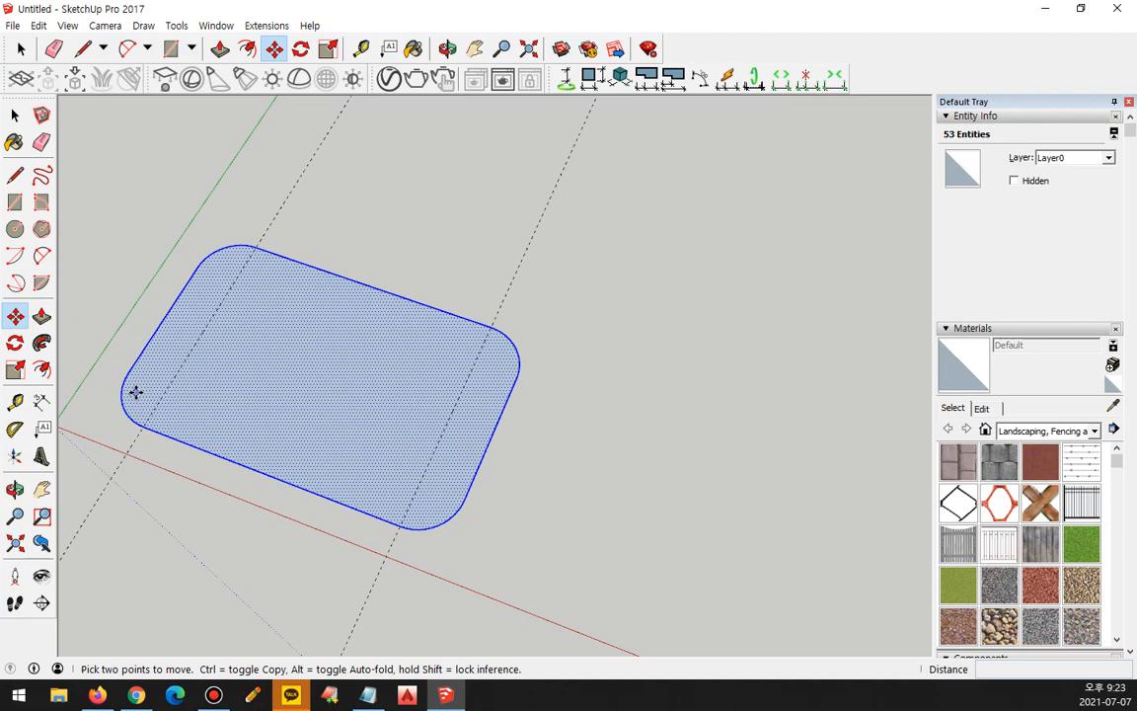
{"action": "left_click", "coordinate": [124, 378]}
{"action": "key", "text": "ctrl"}
{"action": "left_click", "coordinate": [515, 532]}
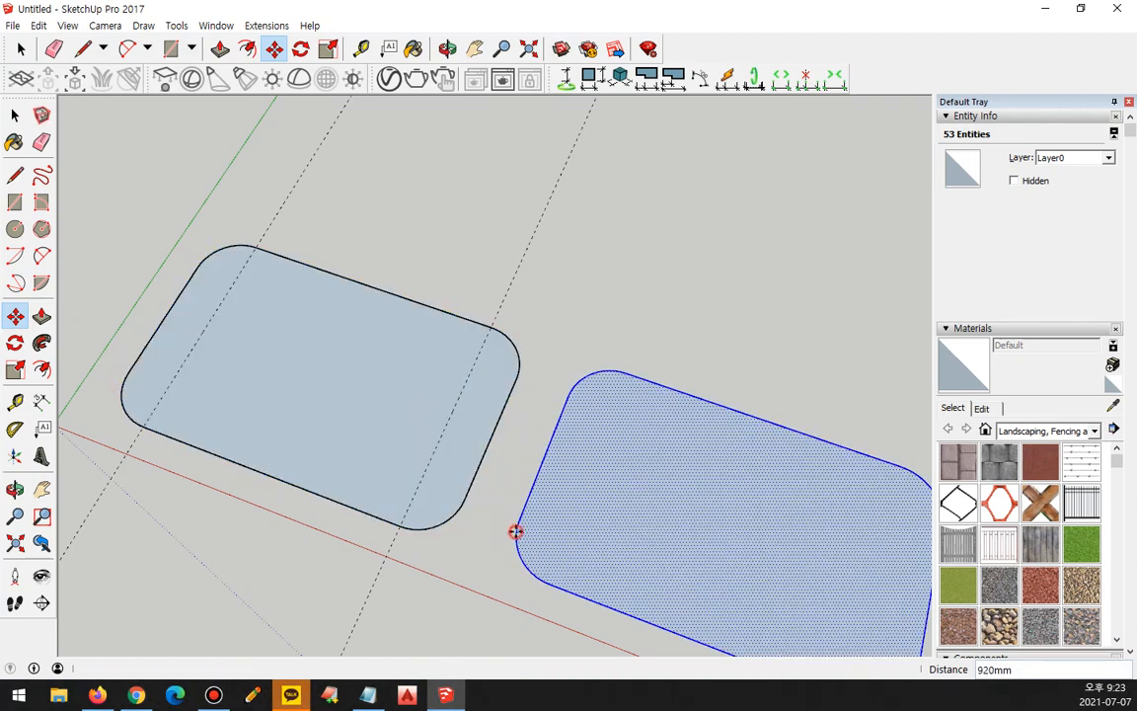
{"action": "key", "text": "Escape"}
{"action": "scroll", "coordinate": [595, 500], "scroll_direction": "down", "scroll_amount": 1}
{"action": "middle_click_drag", "start_coordinate": [594, 500], "coordinate": [573, 494]}
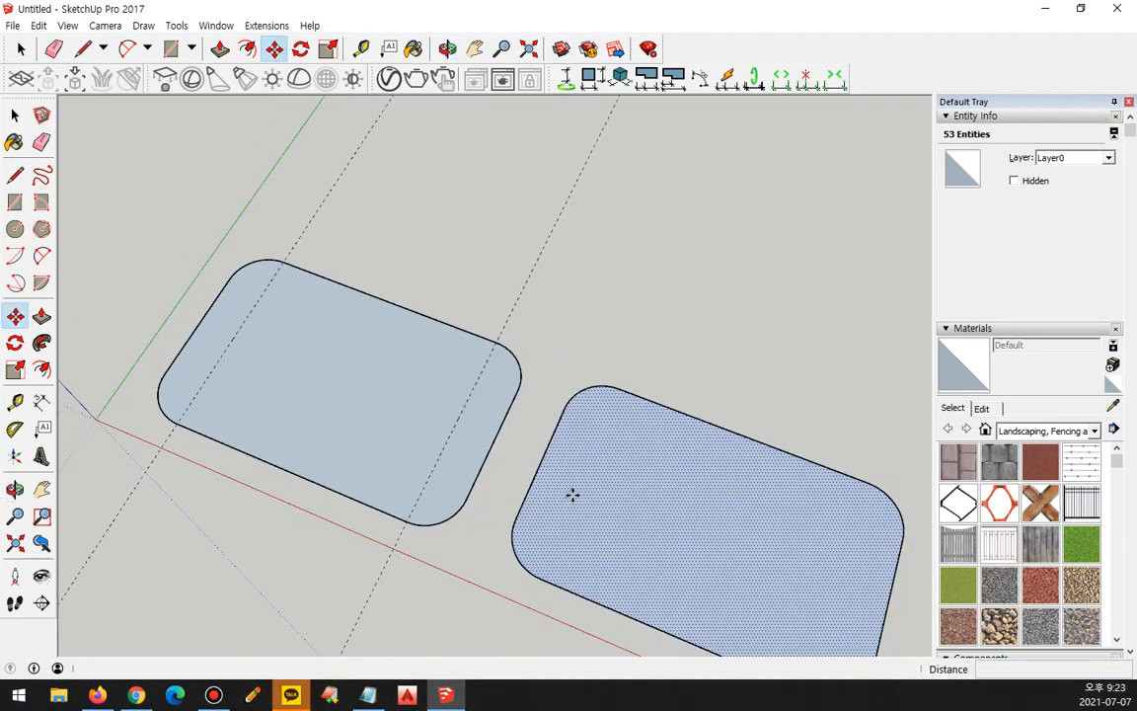
Place a 100 mm guide inward from the arc endpoint on the copy's long edge farther from the red axis, at the corner beside the original
{"action": "key", "text": "p"}
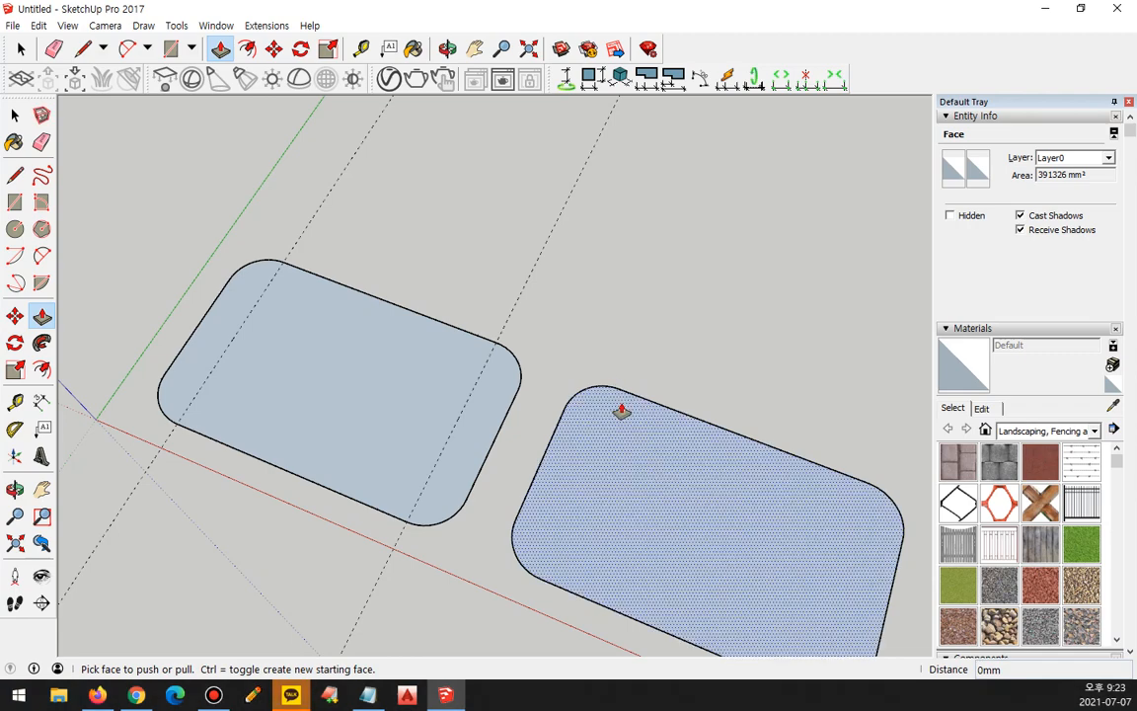
{"action": "key", "text": "t"}
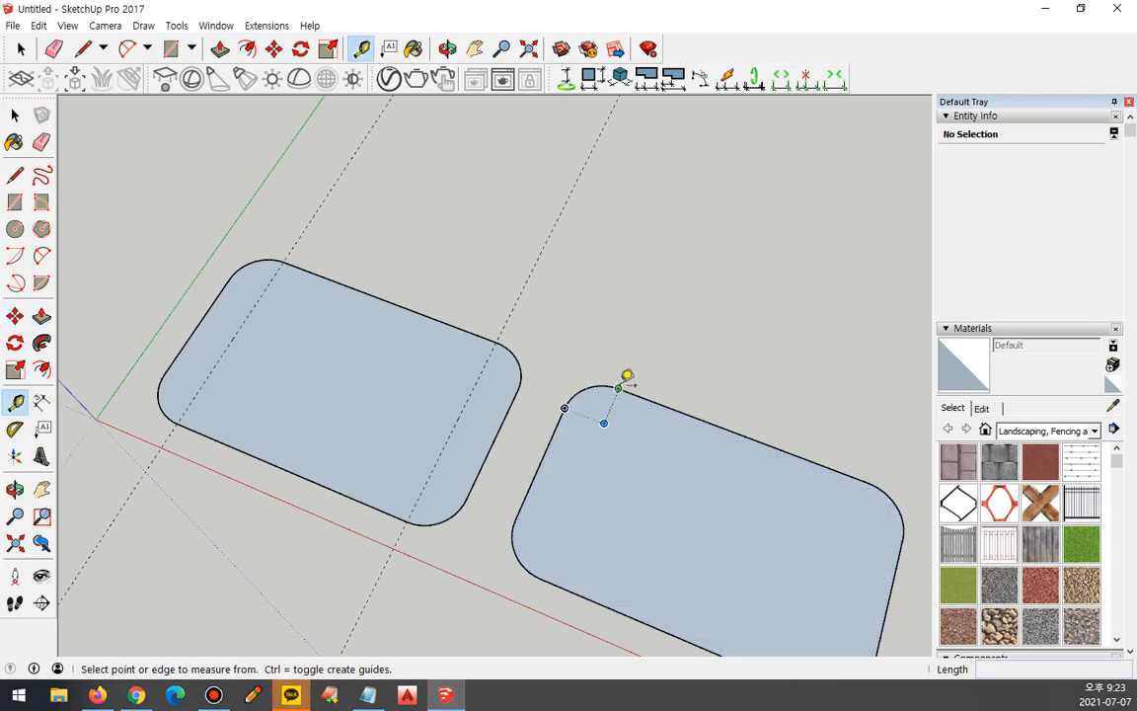
{"action": "left_click", "coordinate": [619, 388]}
{"action": "type", "text": "100"}
{"action": "key", "text": "Return"}
{"action": "scroll", "coordinate": [642, 468], "scroll_direction": "up", "scroll_amount": 1}
{"action": "mouse_move", "coordinate": [610, 445]}
{"action": "left_mouse_down"}
{"action": "mouse_move", "coordinate": [639, 367]}
{"action": "mouse_move", "coordinate": [612, 450]}
{"action": "left_mouse_up"}
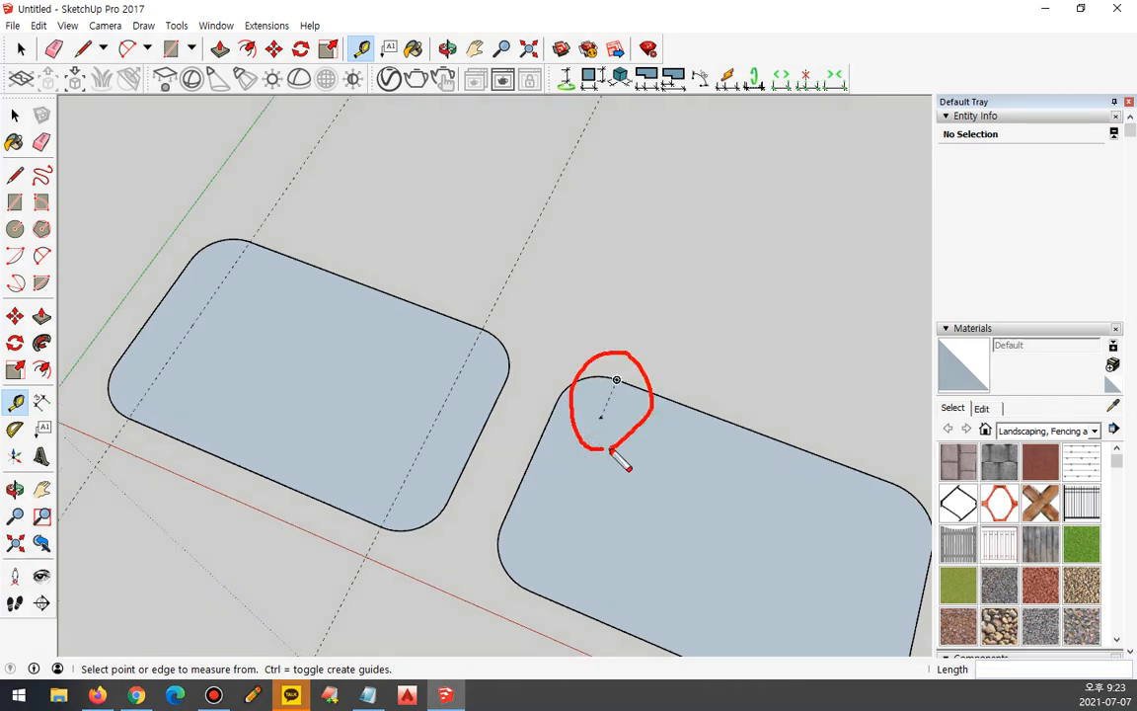
{"action": "key", "text": "Escape"}
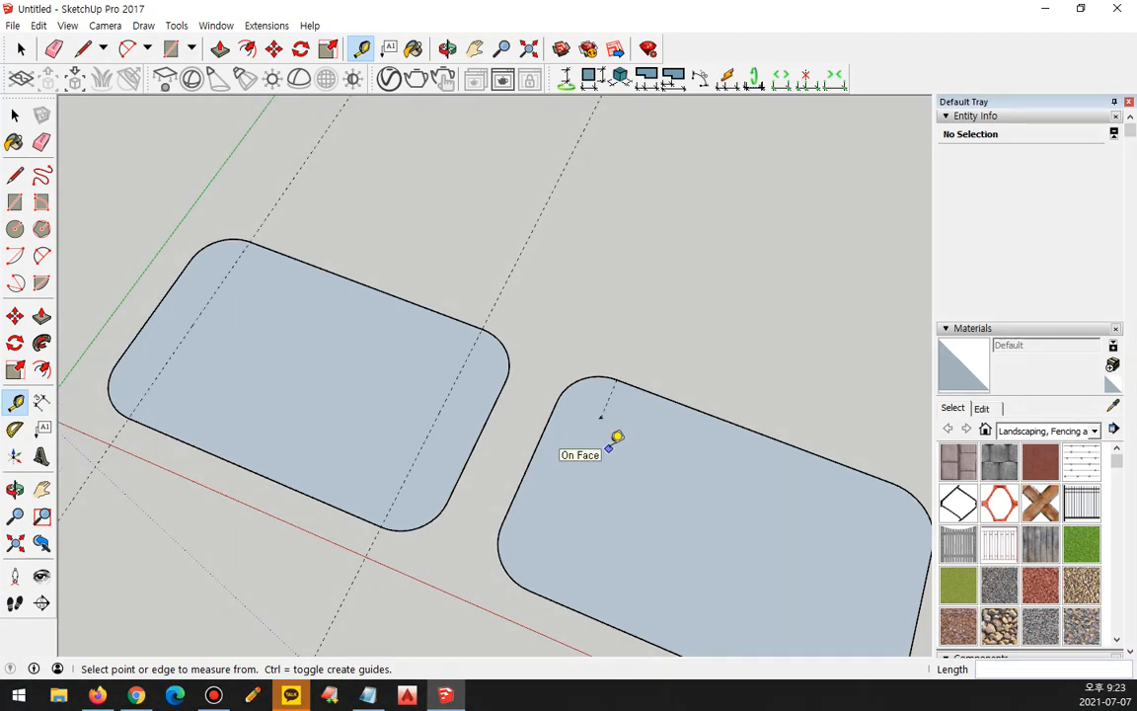
Place a 100 mm guide inward from the arc endpoint at the other end of the copy's same long edge
{"action": "scroll", "coordinate": [610, 450], "scroll_direction": "down", "scroll_amount": 2}
{"action": "middle_click_drag", "start_coordinate": [774, 481], "coordinate": [677, 404], "text": "shift"}
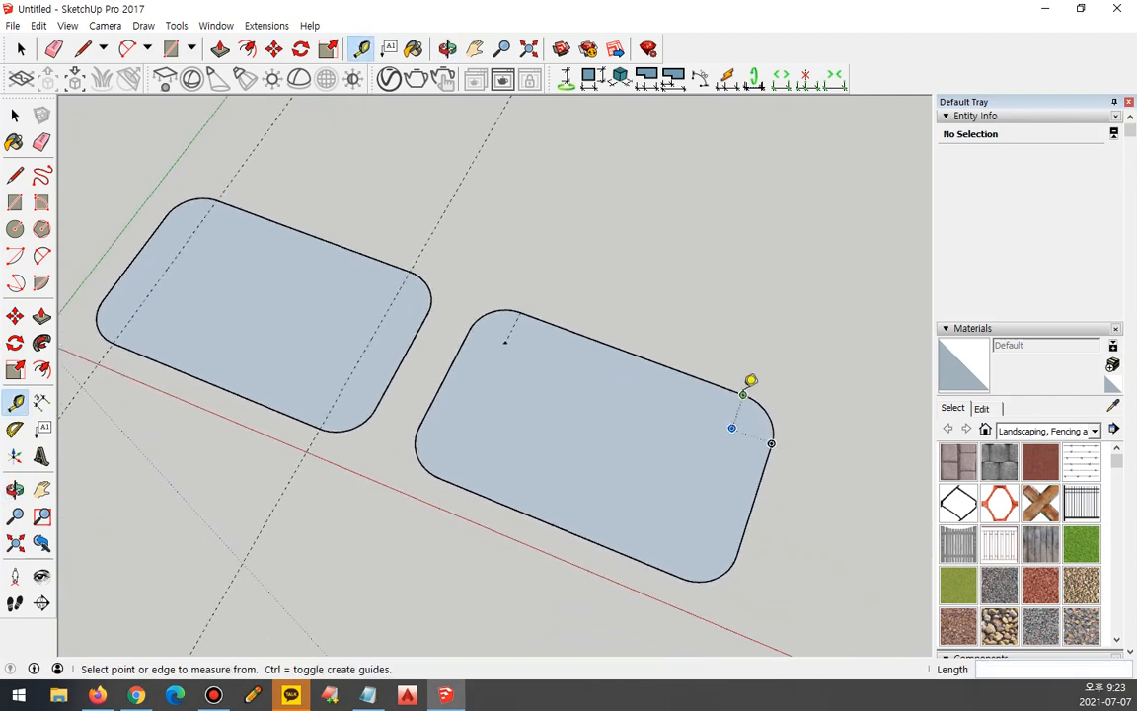
{"action": "left_click", "coordinate": [743, 394]}
{"action": "type", "text": "100"}
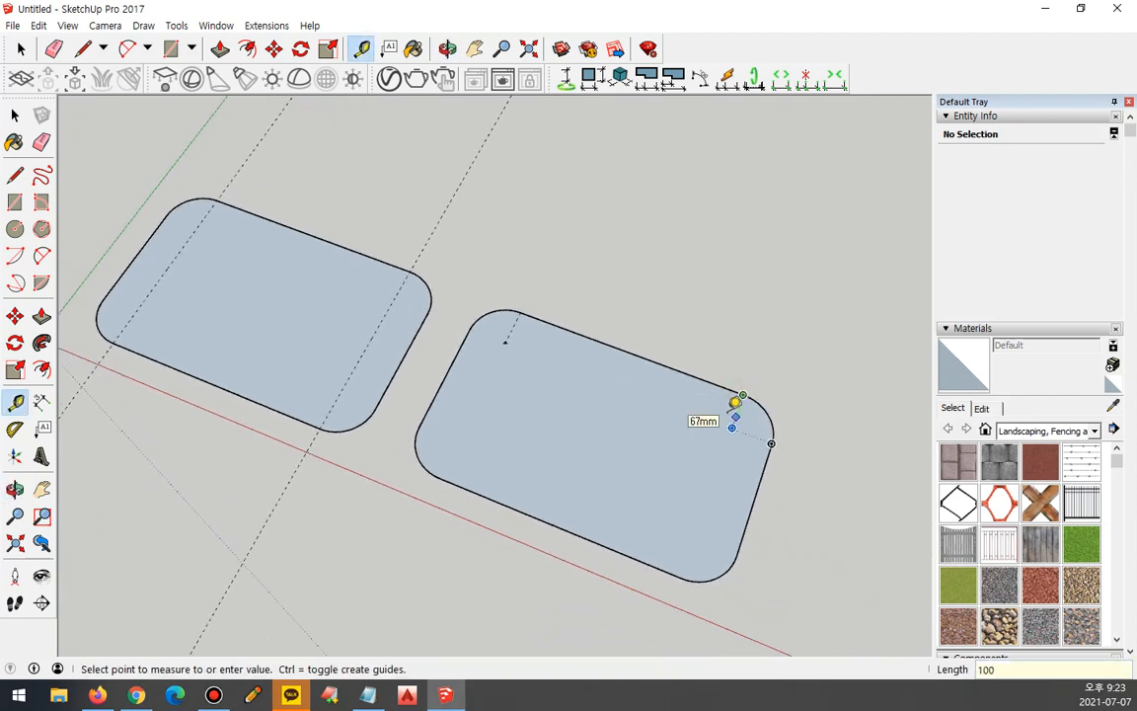
{"action": "key", "text": "Return"}
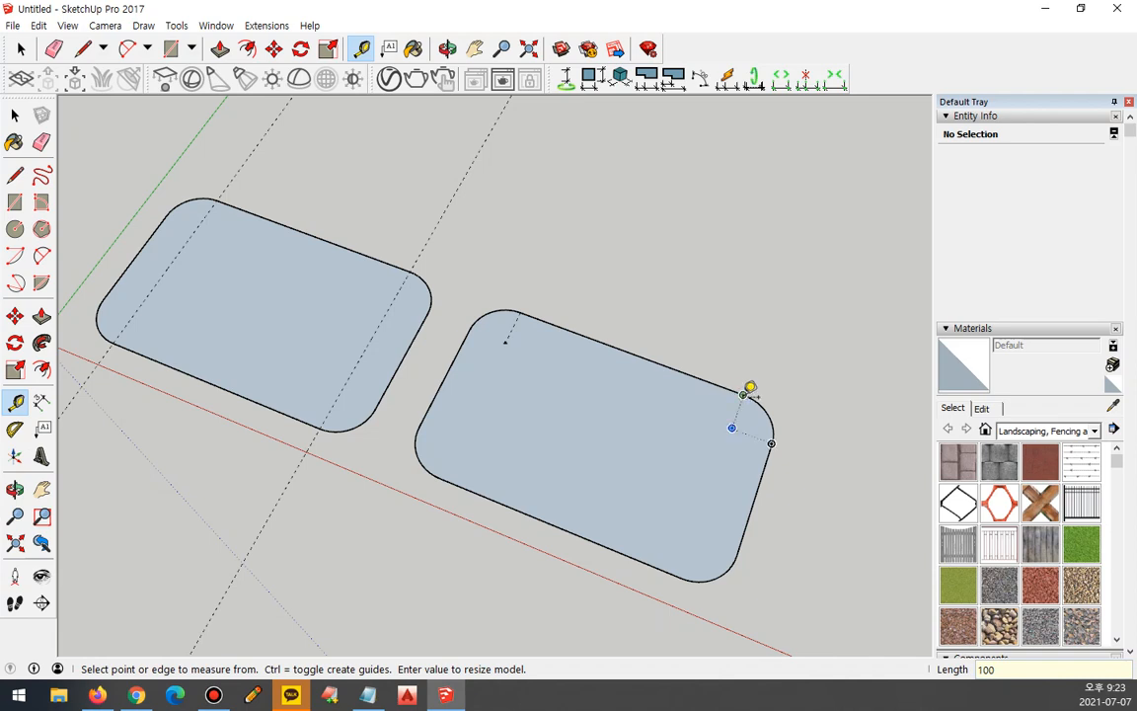
{"action": "left_click", "coordinate": [745, 393]}
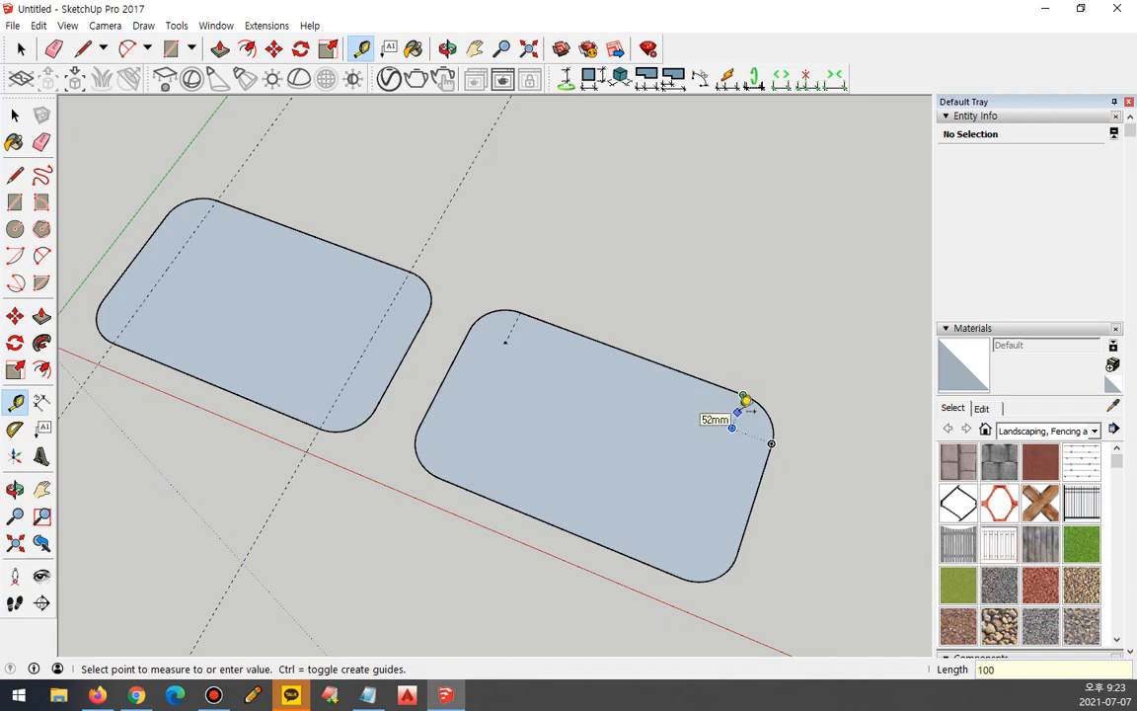
{"action": "key", "text": "Return"}
{"action": "scroll", "coordinate": [697, 498], "scroll_direction": "up", "scroll_amount": 1}
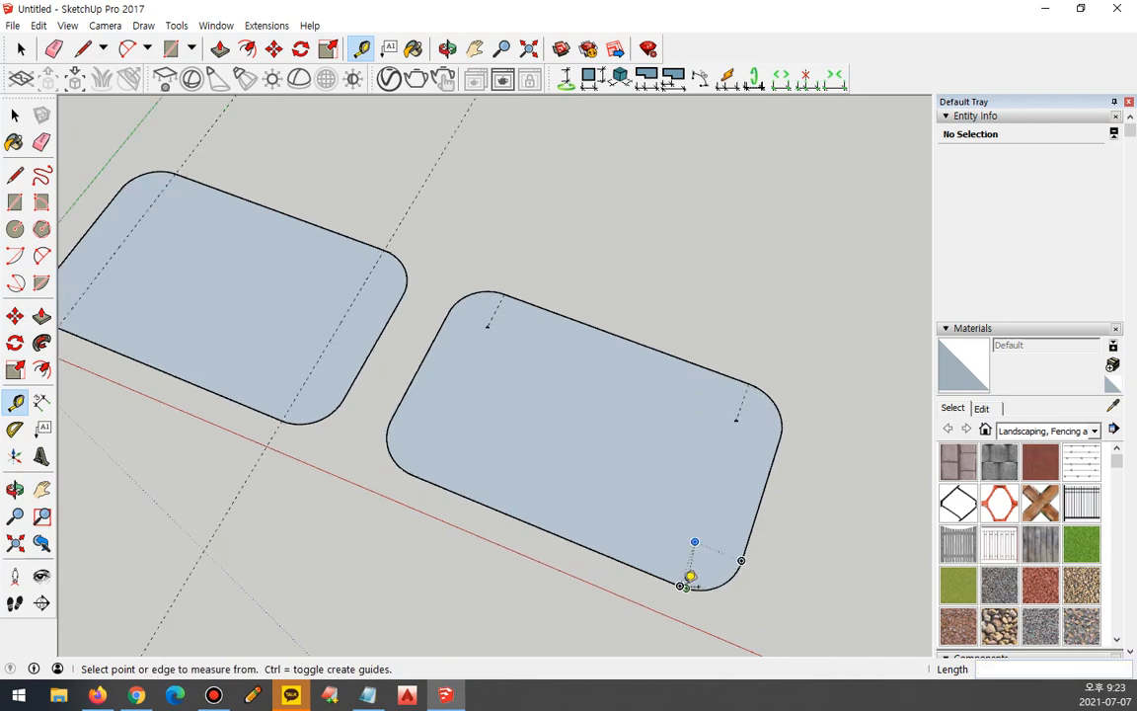
Place 100 mm guides inward from both arc endpoints on the copy's long edge nearest the red axis
{"action": "scroll", "coordinate": [683, 573], "scroll_direction": "up", "scroll_amount": 1}
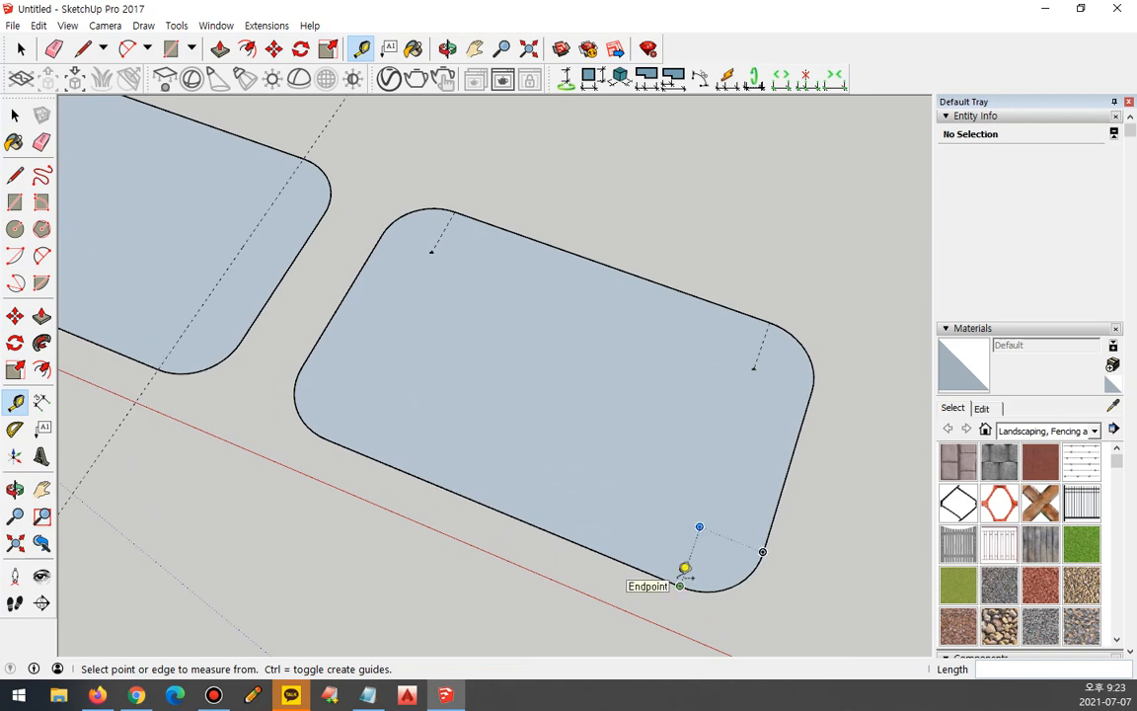
{"action": "left_click", "coordinate": [681, 584]}
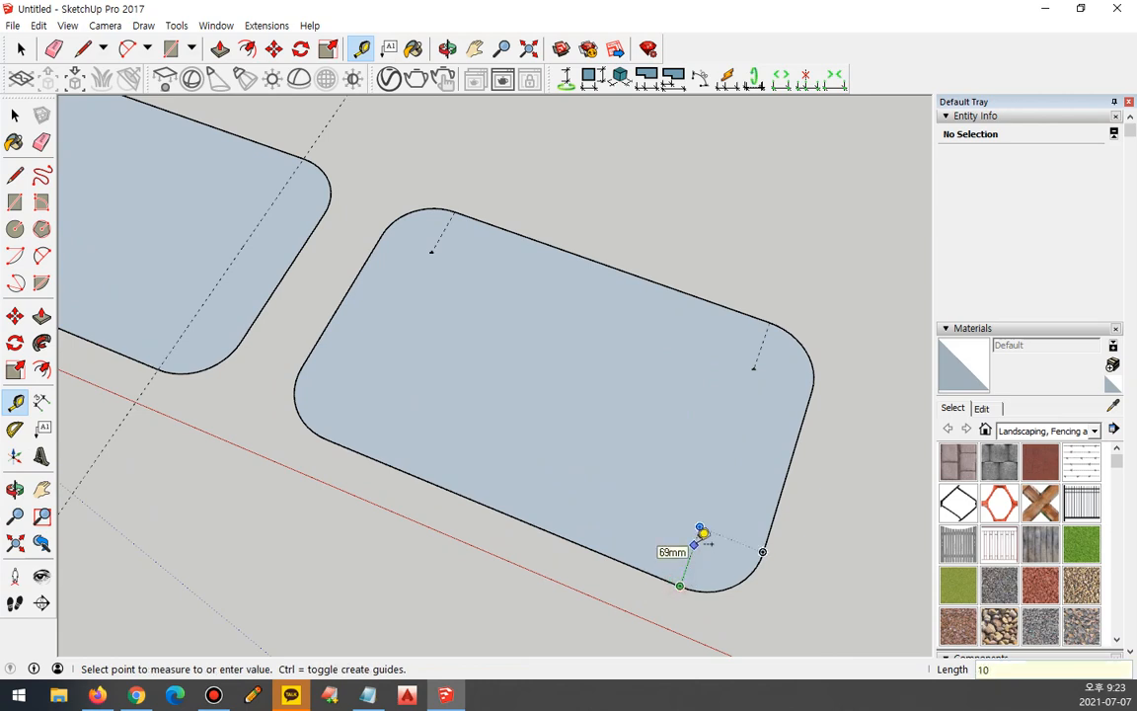
{"action": "key", "text": "Return"}
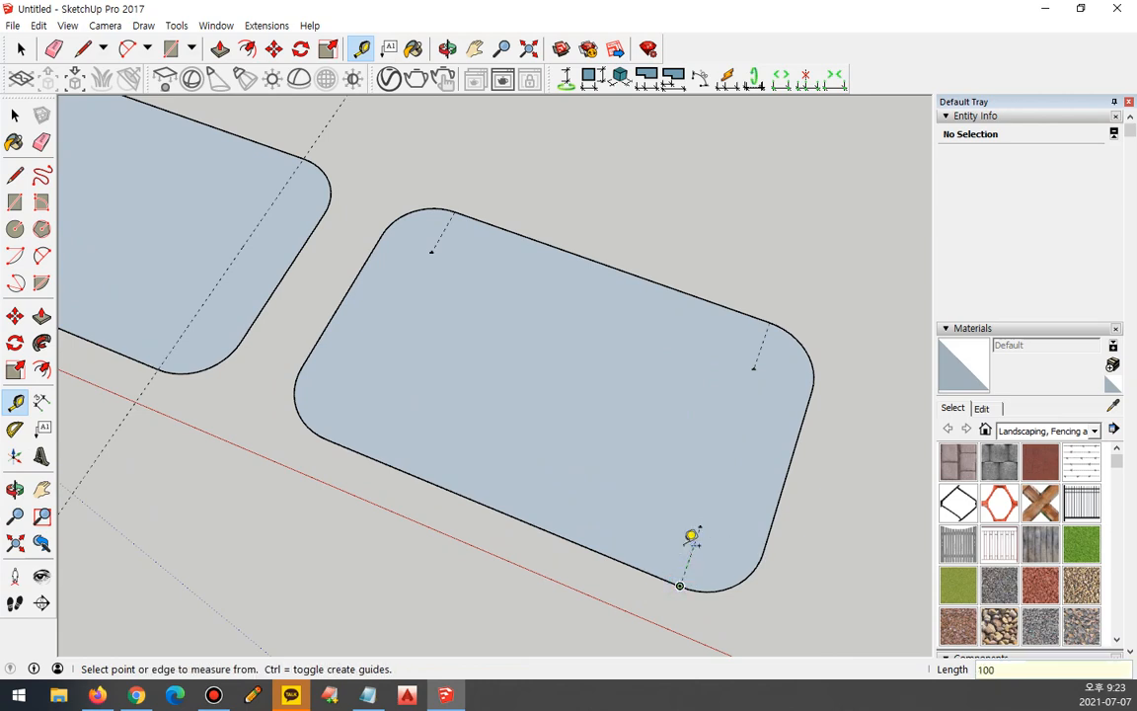
{"action": "left_click", "coordinate": [326, 439]}
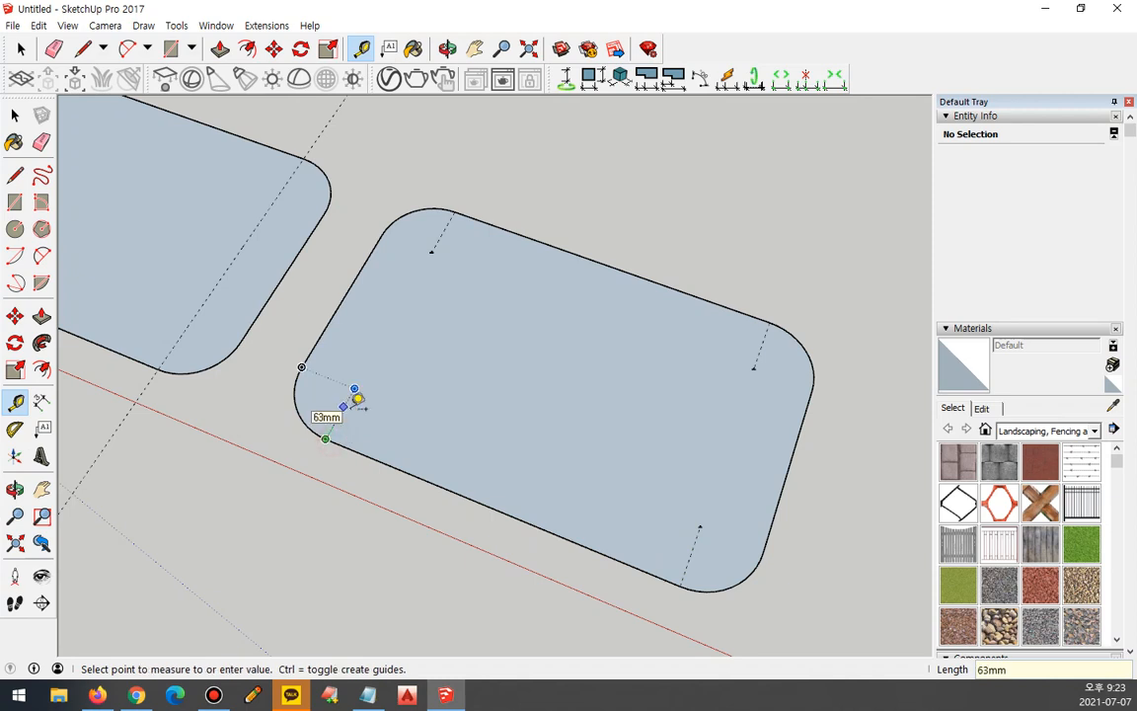
{"action": "type", "text": "100"}
{"action": "key", "text": "Return"}
Delete the two long guide lines crossing the original rounded rectangle
{"action": "scroll", "coordinate": [279, 360], "scroll_direction": "down", "scroll_amount": 4}
{"action": "middle_click_drag", "start_coordinate": [322, 245], "coordinate": [457, 292]}
{"action": "key", "text": "space"}
{"action": "left_click_drag", "start_coordinate": [457, 287], "coordinate": [230, 180]}
{"action": "left_click_drag", "start_coordinate": [524, 235], "coordinate": [326, 149]}
{"action": "key", "text": "Delete"}
Extrude the original rounded rectangle upward 100 mm with Push/Pull
{"action": "scroll", "coordinate": [213, 317], "scroll_direction": "up", "scroll_amount": 2}
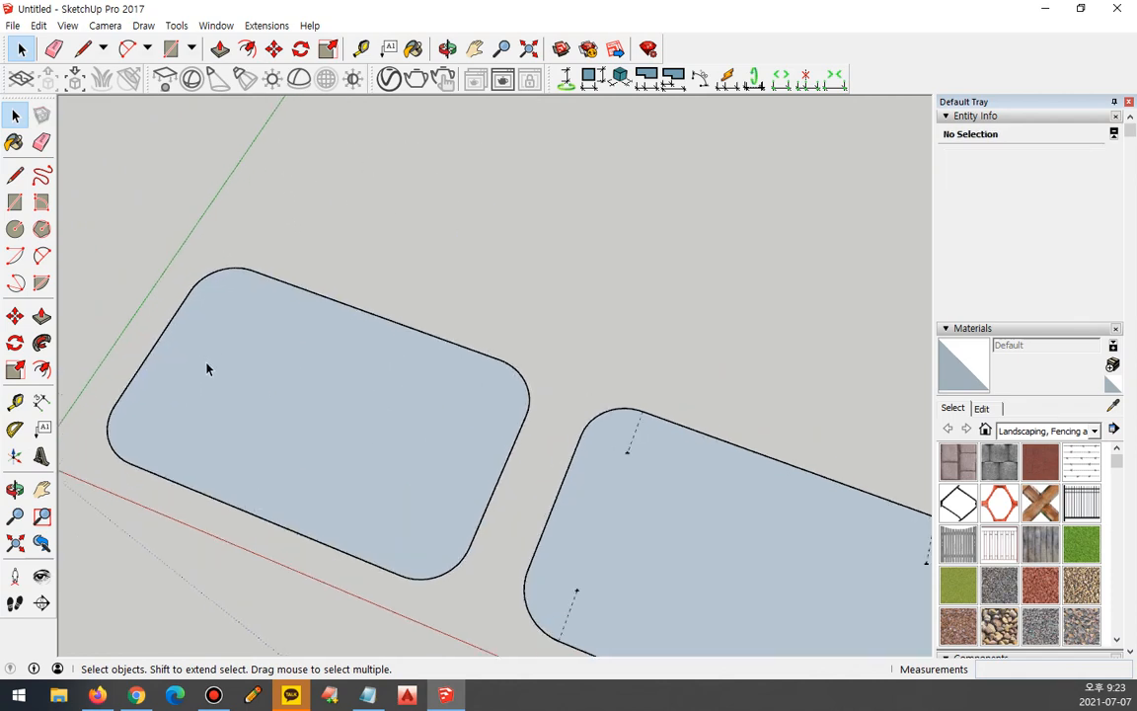
{"action": "scroll", "coordinate": [207, 369], "scroll_direction": "down", "scroll_amount": 1}
{"action": "scroll", "coordinate": [425, 383], "scroll_direction": "down", "scroll_amount": 2}
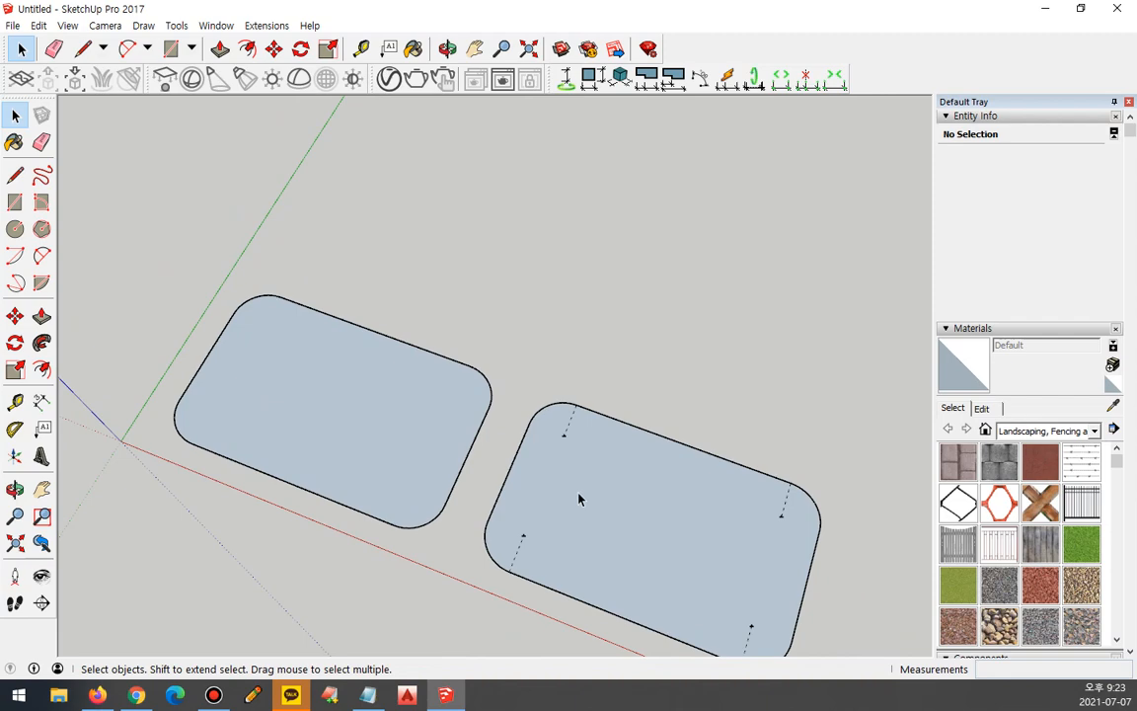
{"action": "left_click", "coordinate": [41, 316]}
{"action": "left_click", "coordinate": [267, 400]}
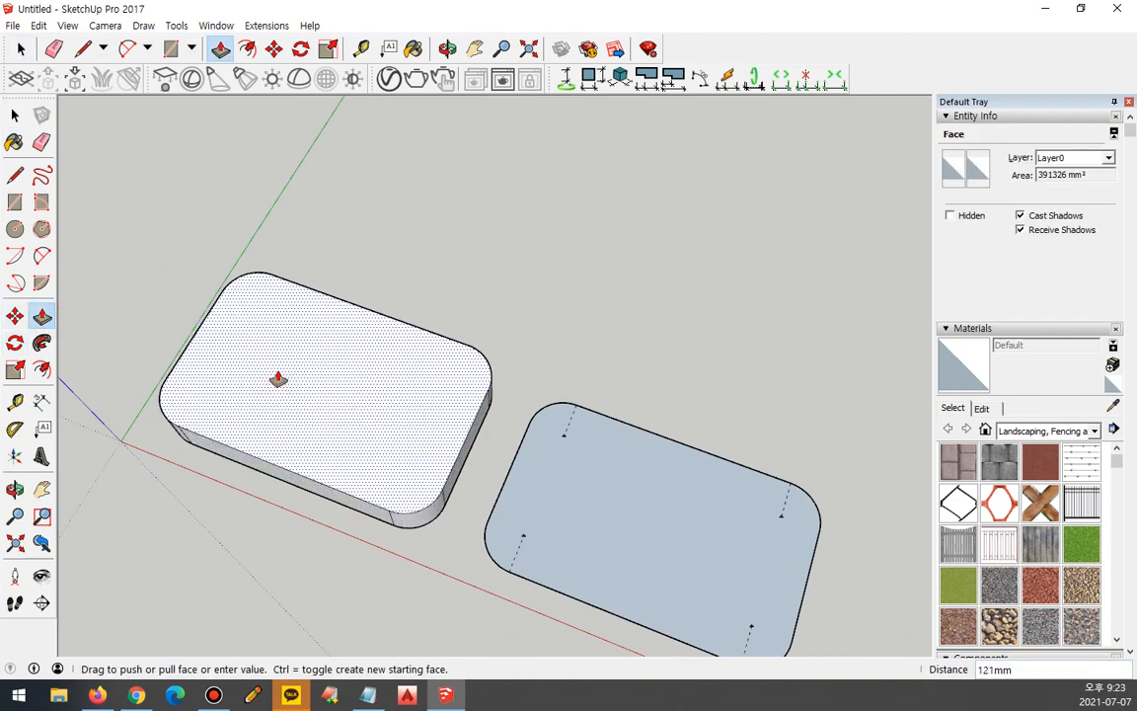
{"action": "type", "text": "100"}
{"action": "key", "text": "Return"}
Place 100 mm guides on the slab's top face, inward from the long-edge arc endpoints at the two corners nearest the green axis
{"action": "scroll", "coordinate": [314, 361], "scroll_direction": "up", "scroll_amount": 2}
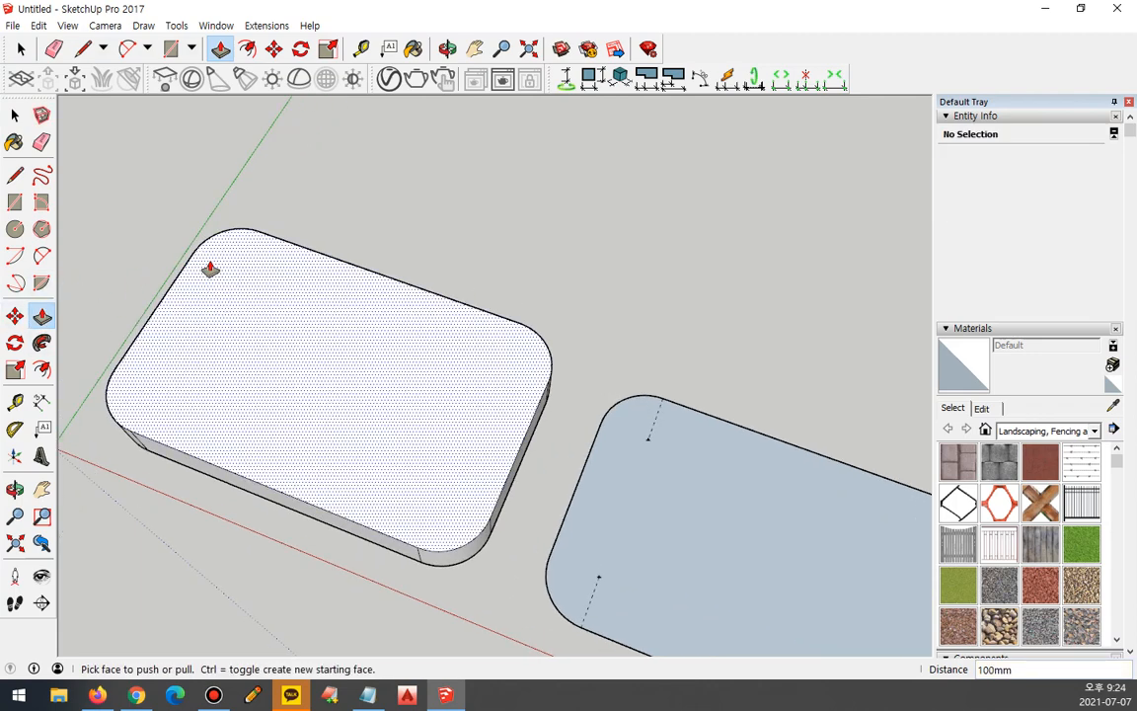
{"action": "key", "text": "t"}
{"action": "left_click", "coordinate": [258, 230]}
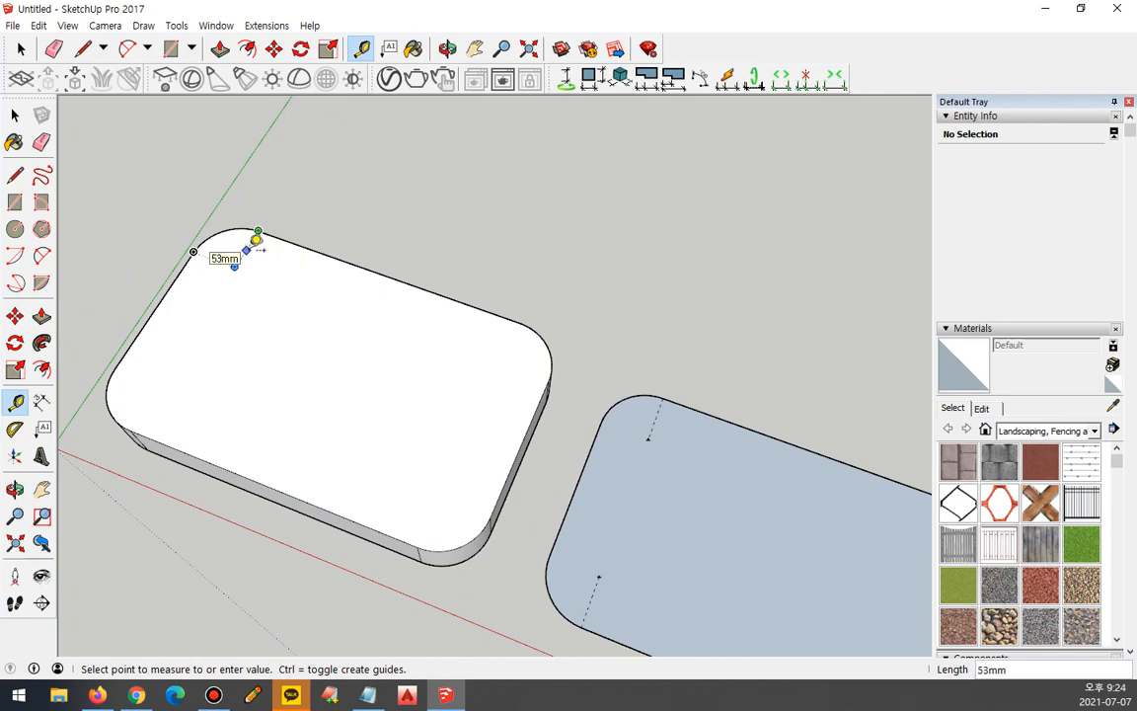
{"action": "left_click", "coordinate": [258, 241]}
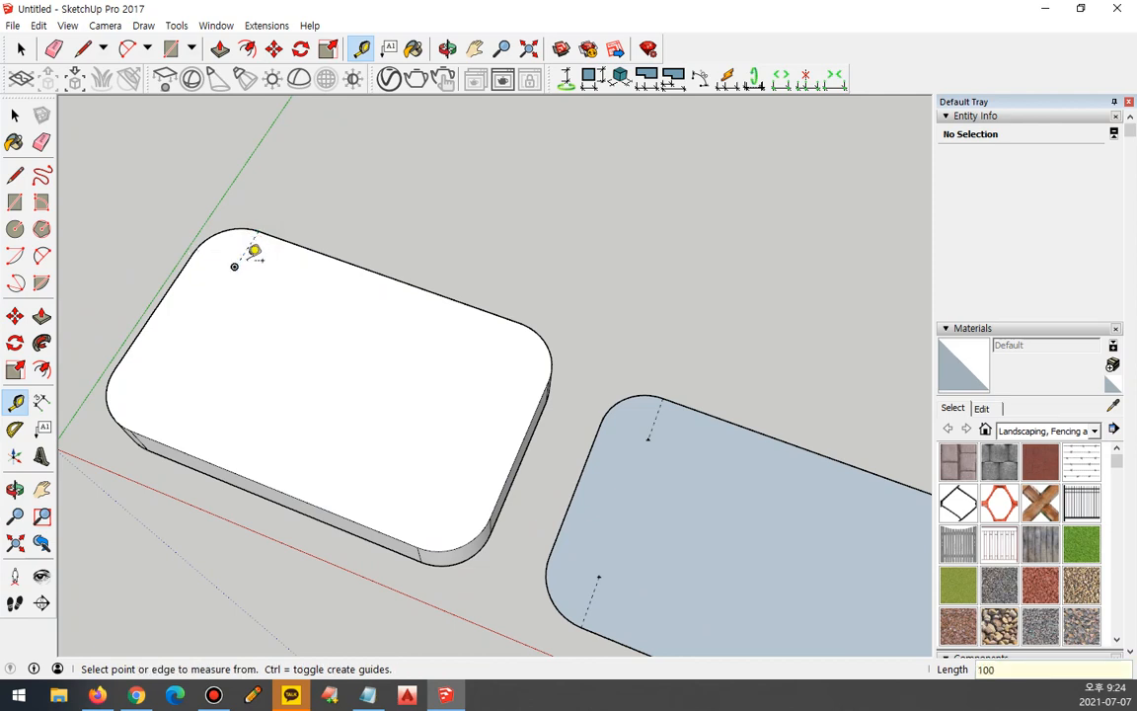
{"action": "left_click", "coordinate": [130, 430]}
{"action": "type", "text": "1"}
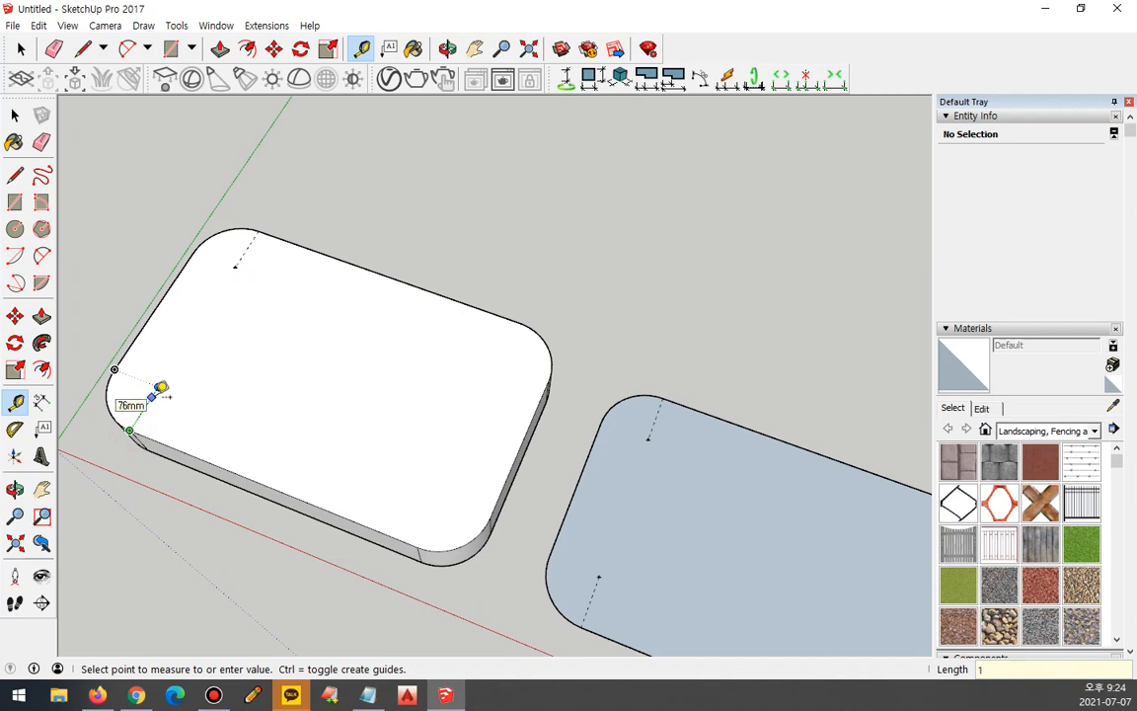
{"action": "key", "text": "Return"}
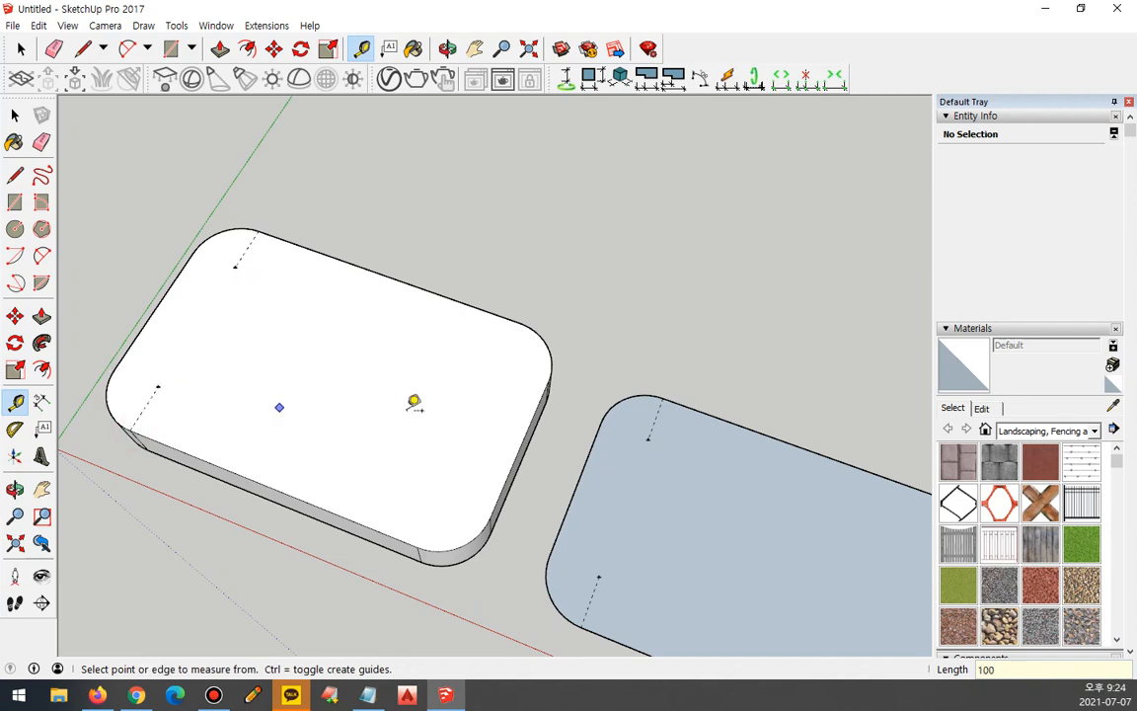
Place 100 mm guides on the top face from the long-edge arc endpoints at the two corners facing the copy
{"action": "left_click", "coordinate": [519, 322]}
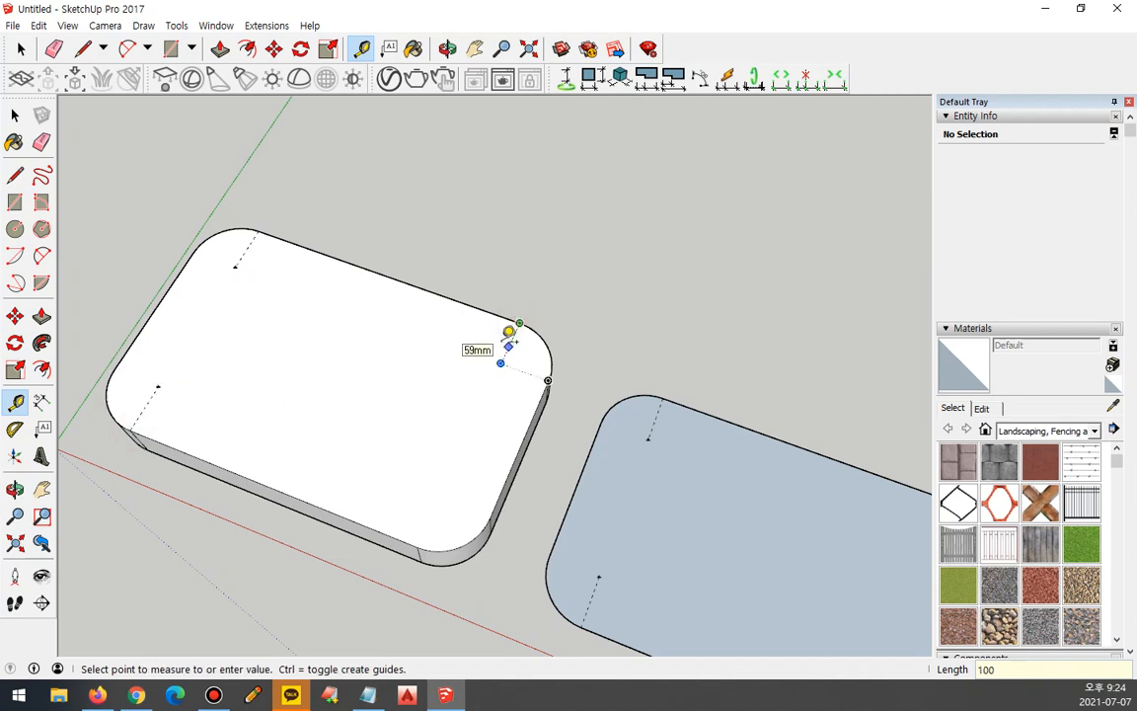
{"action": "key", "text": "Return"}
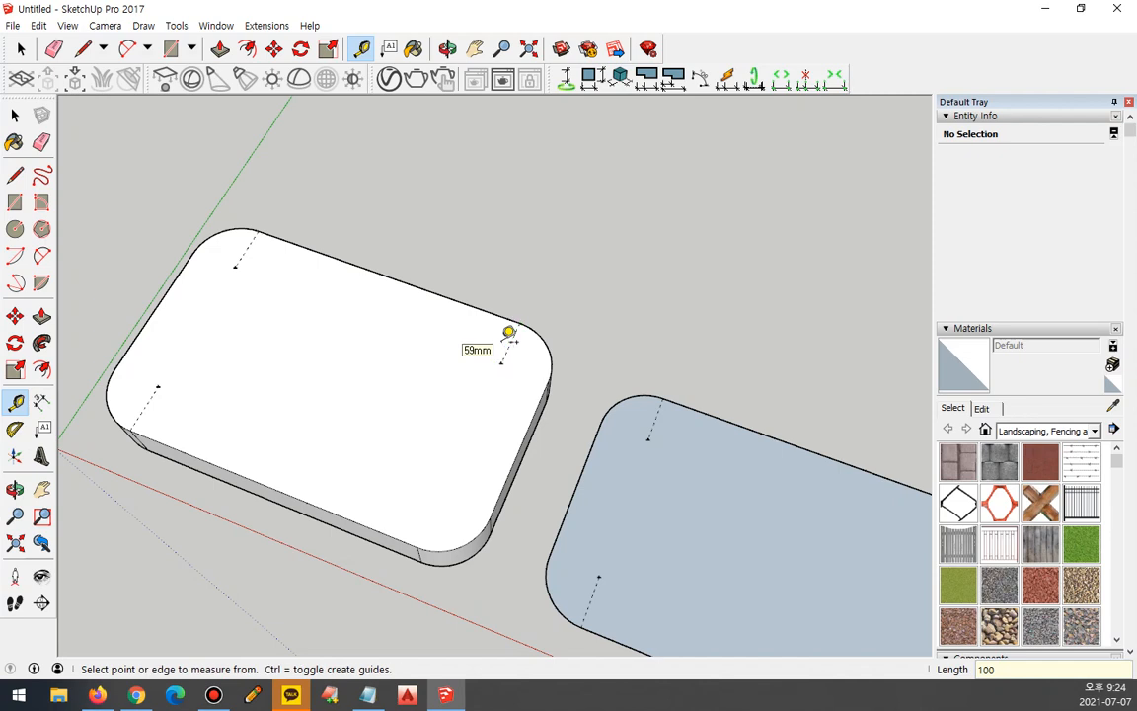
{"action": "left_click", "coordinate": [417, 546]}
{"action": "type", "text": "1"}
{"action": "key", "text": "Return"}
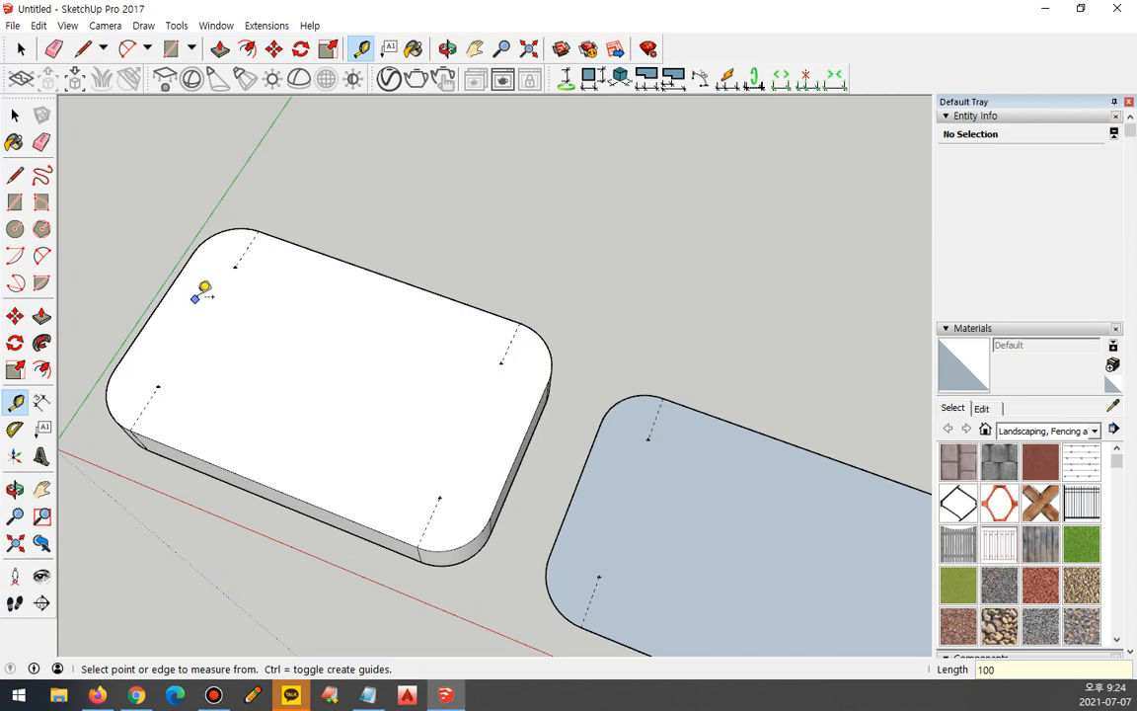
Draw two circles of 50 mm radius centred on the guide ends along the slab's long edge farther from the red axis
{"action": "key", "text": "c"}
{"action": "left_click", "coordinate": [234, 267]}
{"action": "type", "text": "50"}
{"action": "key", "text": "Return"}
{"action": "left_click", "coordinate": [500, 364]}
{"action": "type", "text": "50"}
{"action": "key", "text": "Return"}
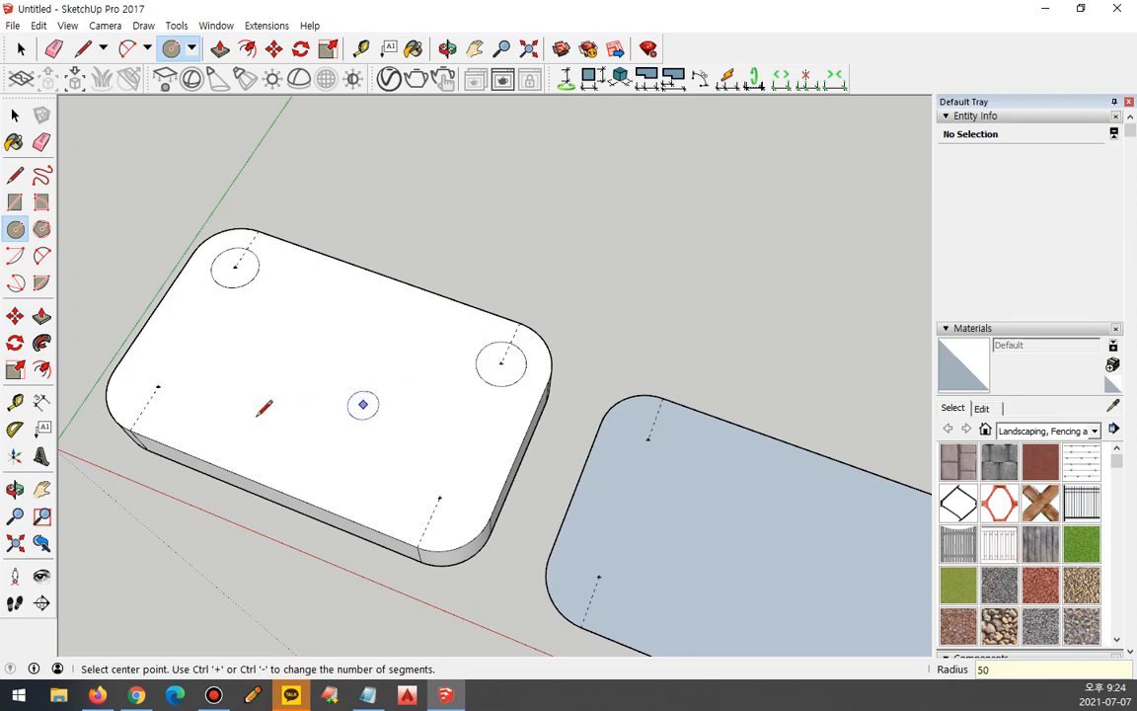
Draw two circles of 50 mm radius centred on the guide ends along the slab's long edge nearest the red axis
{"action": "left_click", "coordinate": [158, 386]}
{"action": "key", "text": "Return"}
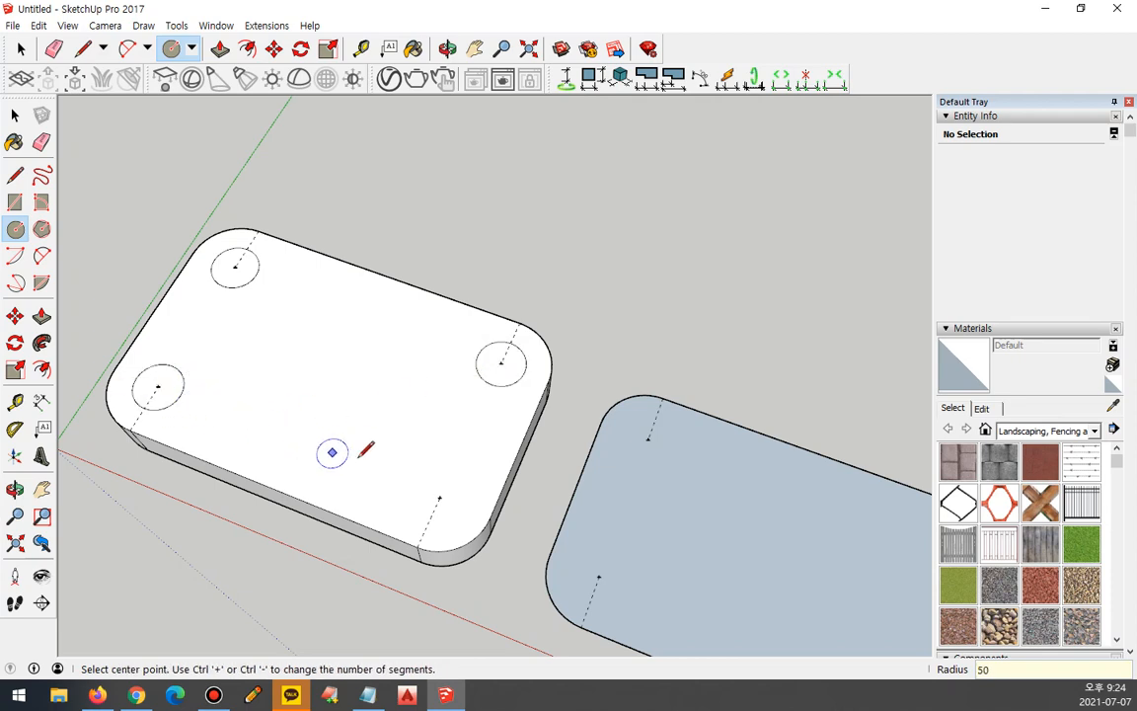
{"action": "left_click", "coordinate": [439, 497]}
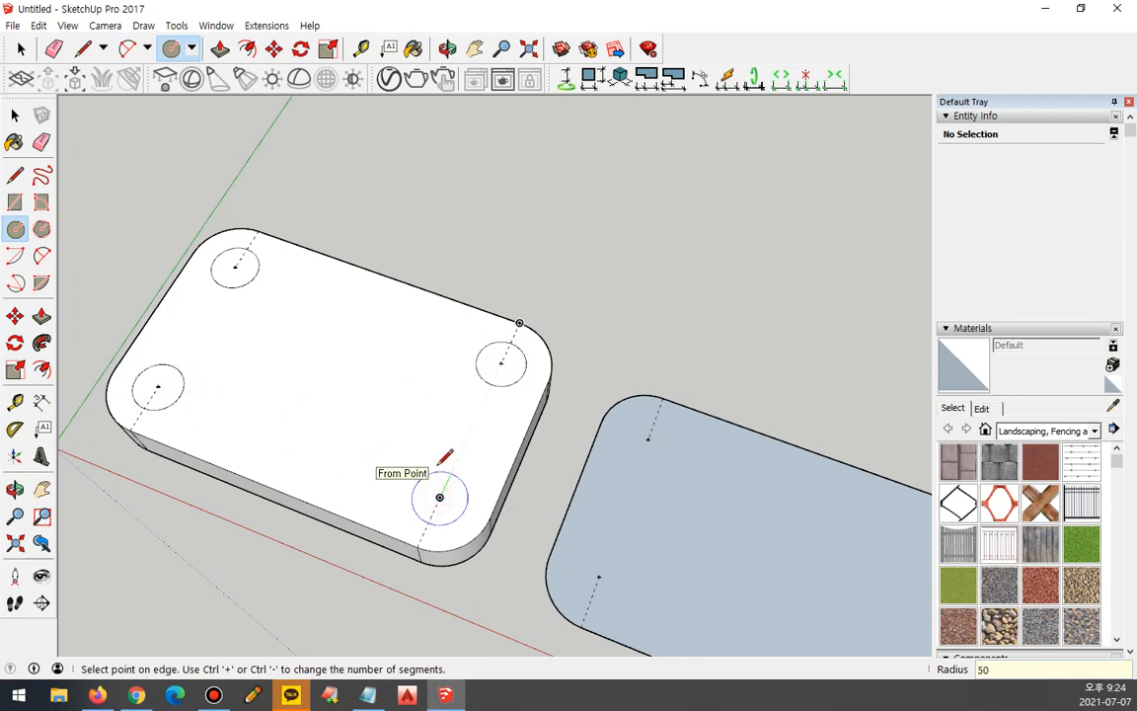
{"action": "type", "text": "50"}
{"action": "key", "text": "Return"}
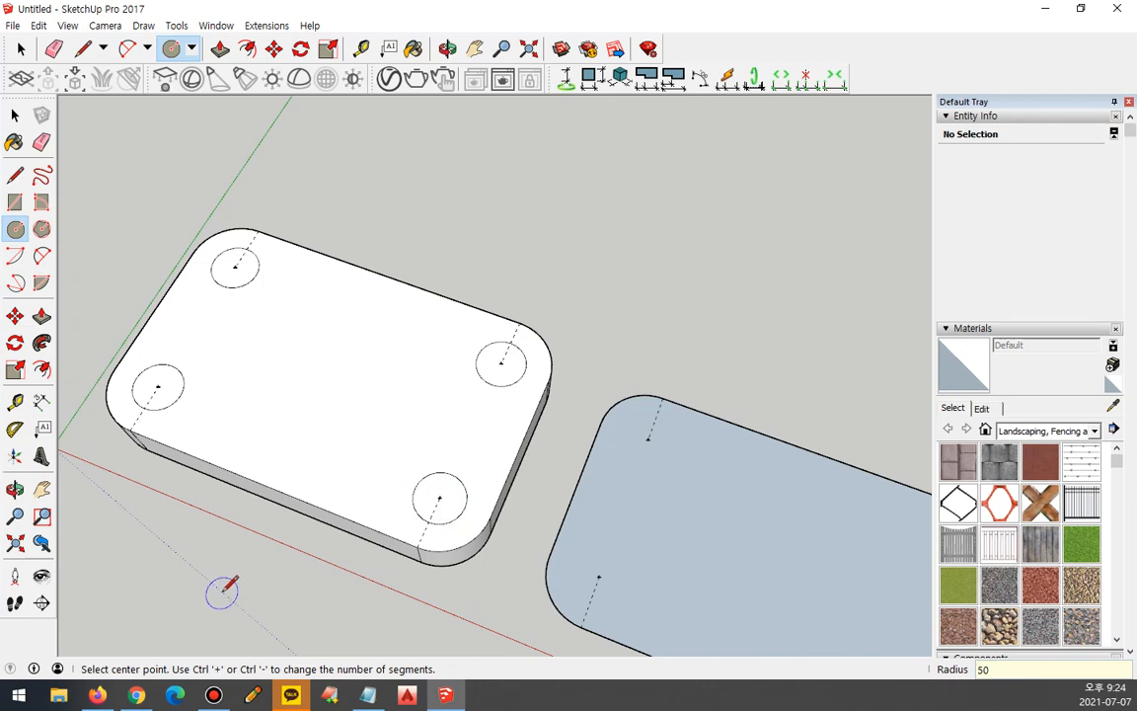
Push the two circles at the slab's short edge facing the copy 100 mm down to cut through holes
{"action": "key", "text": "p"}
{"action": "mouse_move", "coordinate": [441, 490]}
{"action": "left_mouse_down"}
{"action": "mouse_move", "coordinate": [442, 503]}
{"action": "mouse_move", "coordinate": [439, 494]}
{"action": "left_mouse_up"}
{"action": "middle_click_drag", "start_coordinate": [481, 455], "coordinate": [480, 530]}
{"action": "left_click_drag", "start_coordinate": [431, 505], "coordinate": [434, 509]}
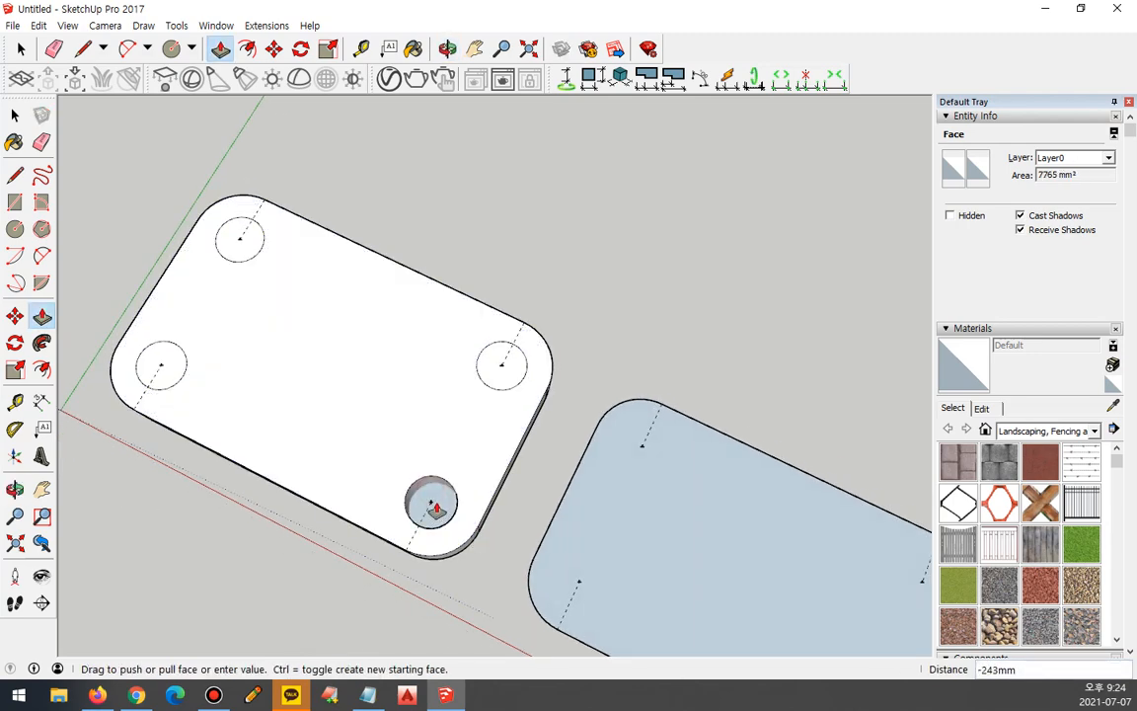
{"action": "middle_click_drag", "start_coordinate": [436, 507], "coordinate": [413, 482]}
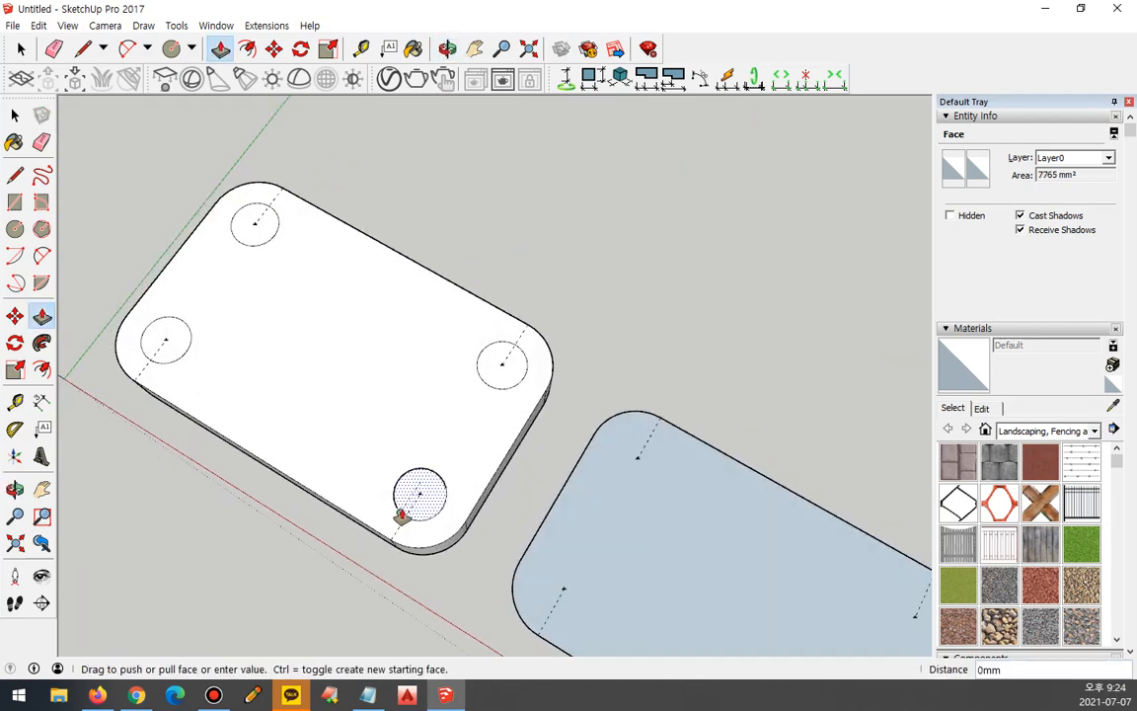
{"action": "left_click", "coordinate": [494, 499]}
{"action": "left_click", "coordinate": [494, 368]}
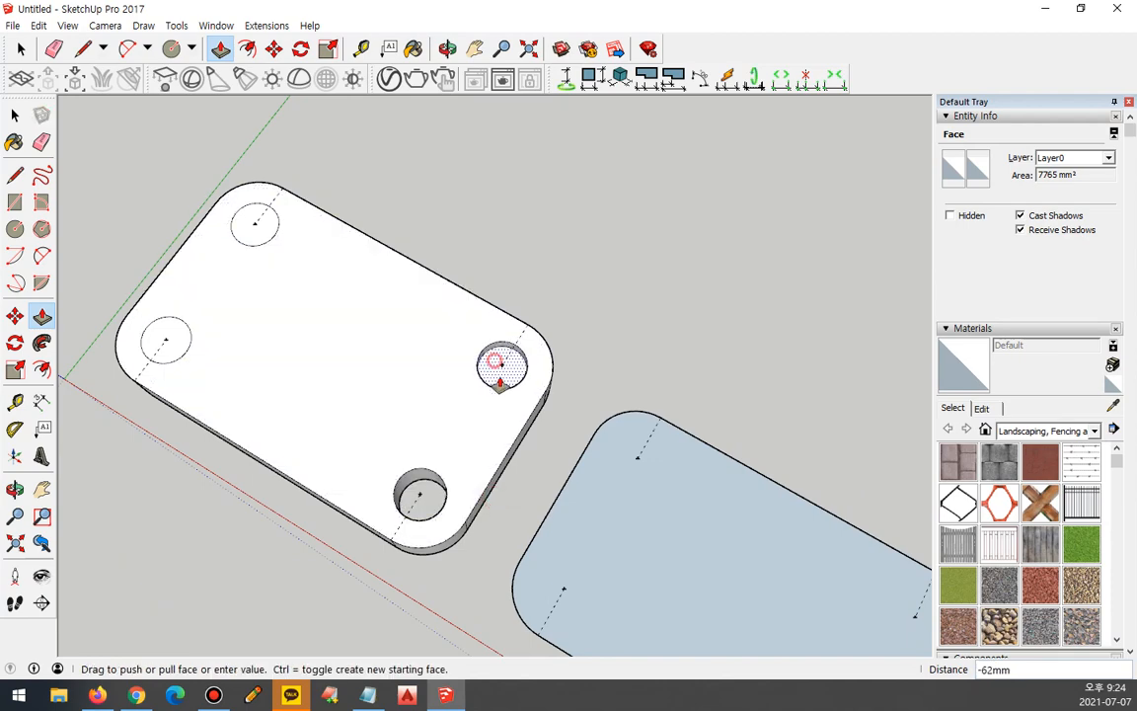
{"action": "left_click", "coordinate": [521, 459]}
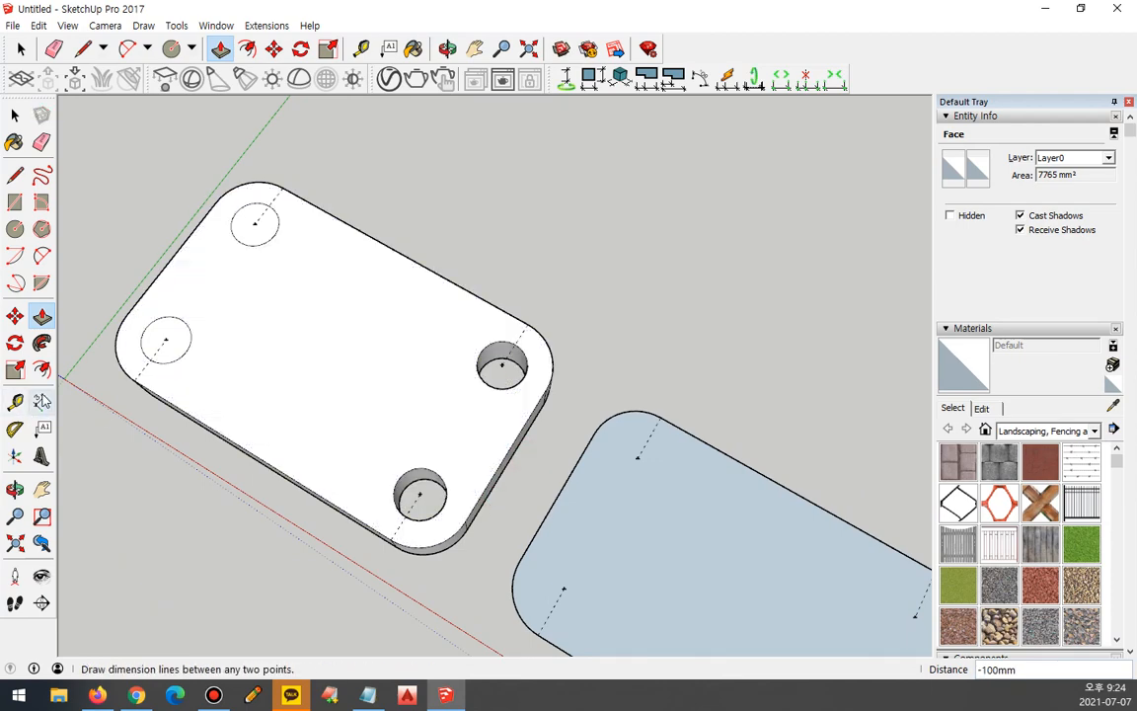
Push the two circles at the slab's short edge farther from the copy 100 mm down to cut through holes
{"action": "middle_click_drag", "start_coordinate": [148, 459], "coordinate": [320, 455]}
{"action": "left_click", "coordinate": [185, 525]}
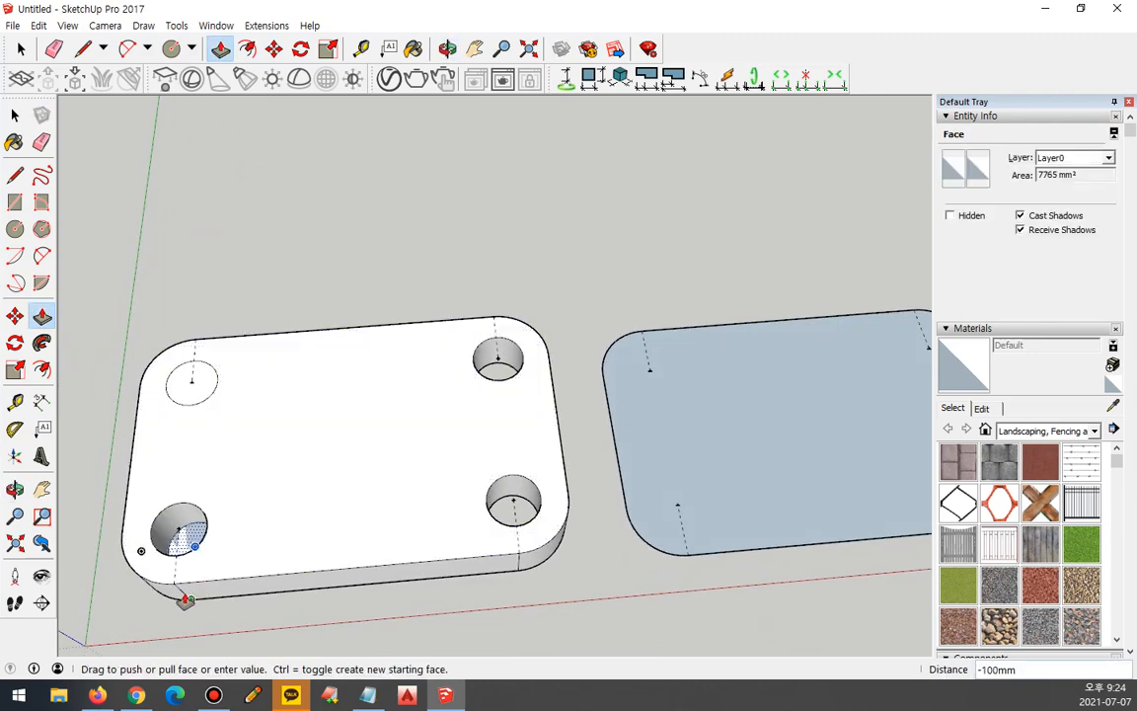
{"action": "left_click", "coordinate": [178, 602]}
{"action": "middle_click_drag", "start_coordinate": [177, 602], "coordinate": [553, 414]}
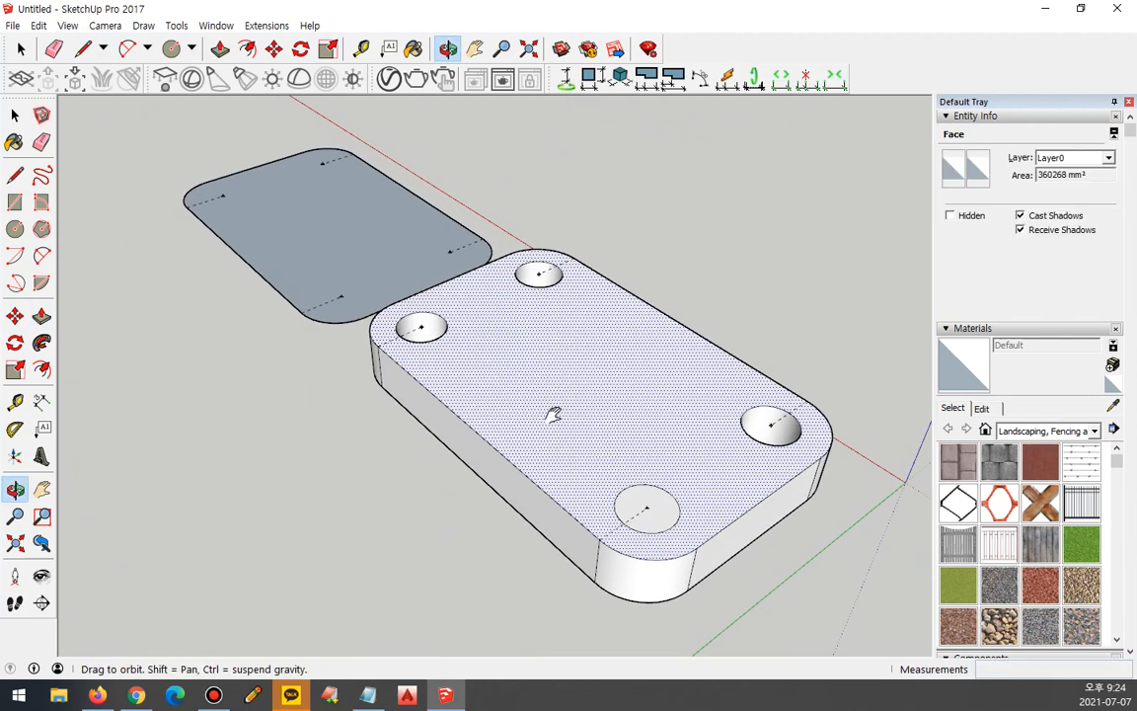
{"action": "left_click", "coordinate": [647, 505]}
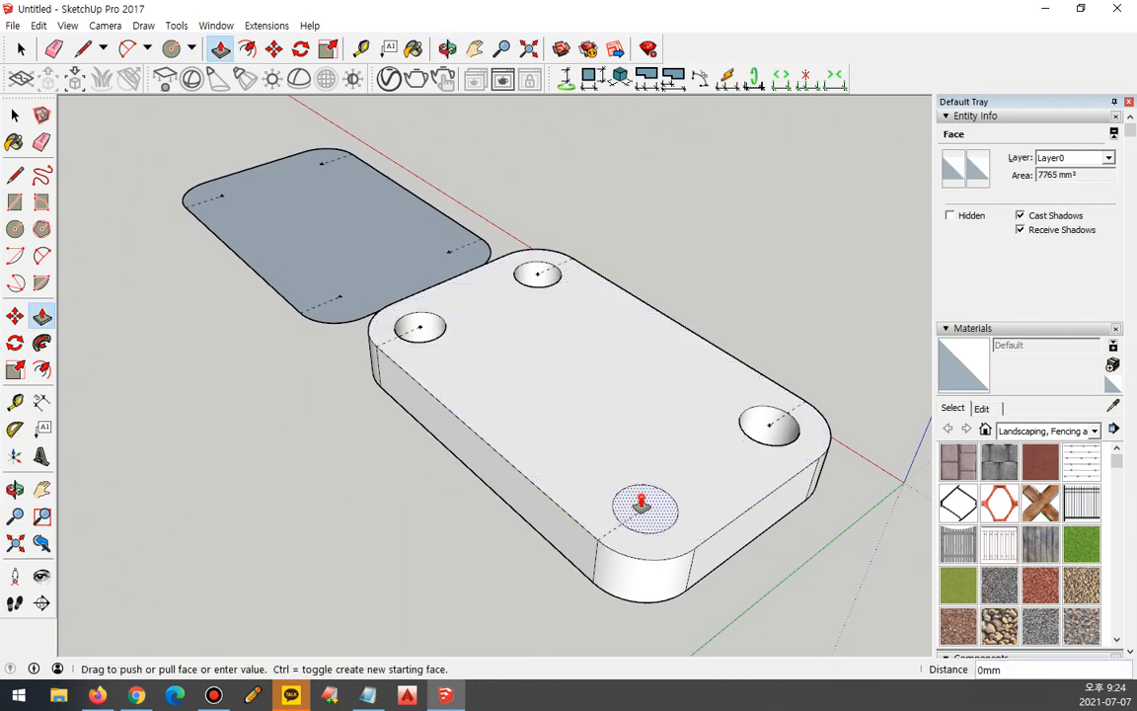
{"action": "left_click", "coordinate": [590, 586]}
{"action": "middle_click_drag", "start_coordinate": [452, 533], "coordinate": [394, 649]}
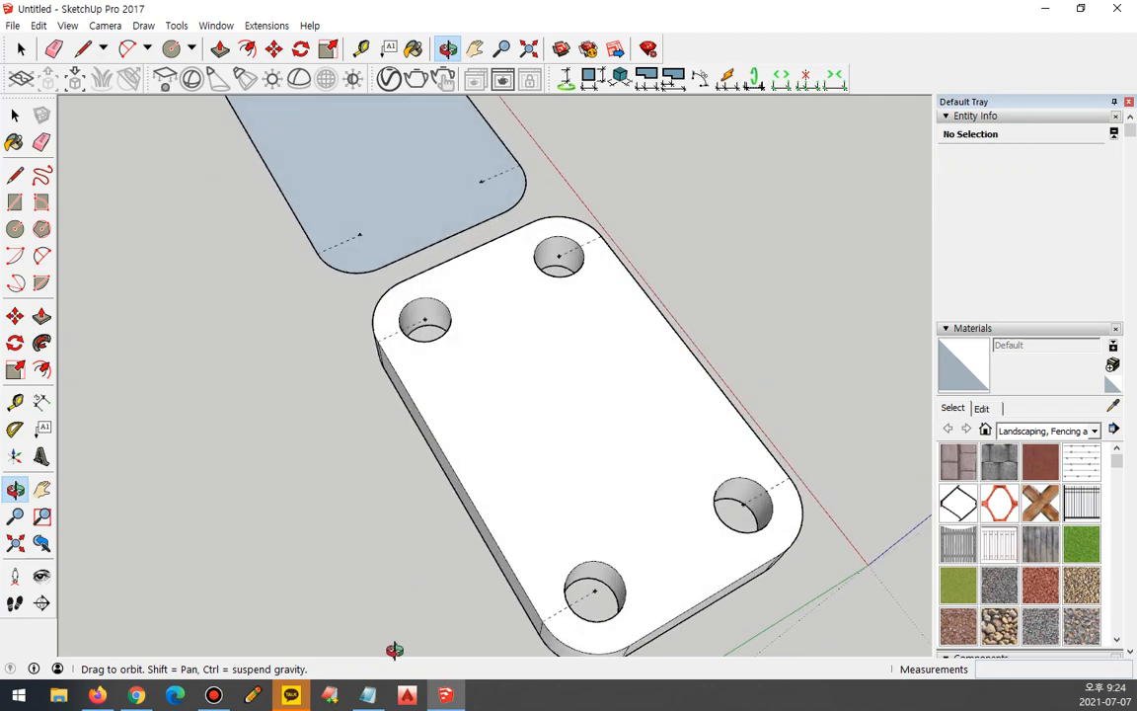
Undo the four hole cuts, the circles and the corner guides on the slab's top face
{"action": "key", "text": "ctrl+z"}
{"action": "key", "text": "ctrl+z"}
{"action": "key", "text": "ctrl+z"}
{"action": "key", "text": "ctrl+z"}
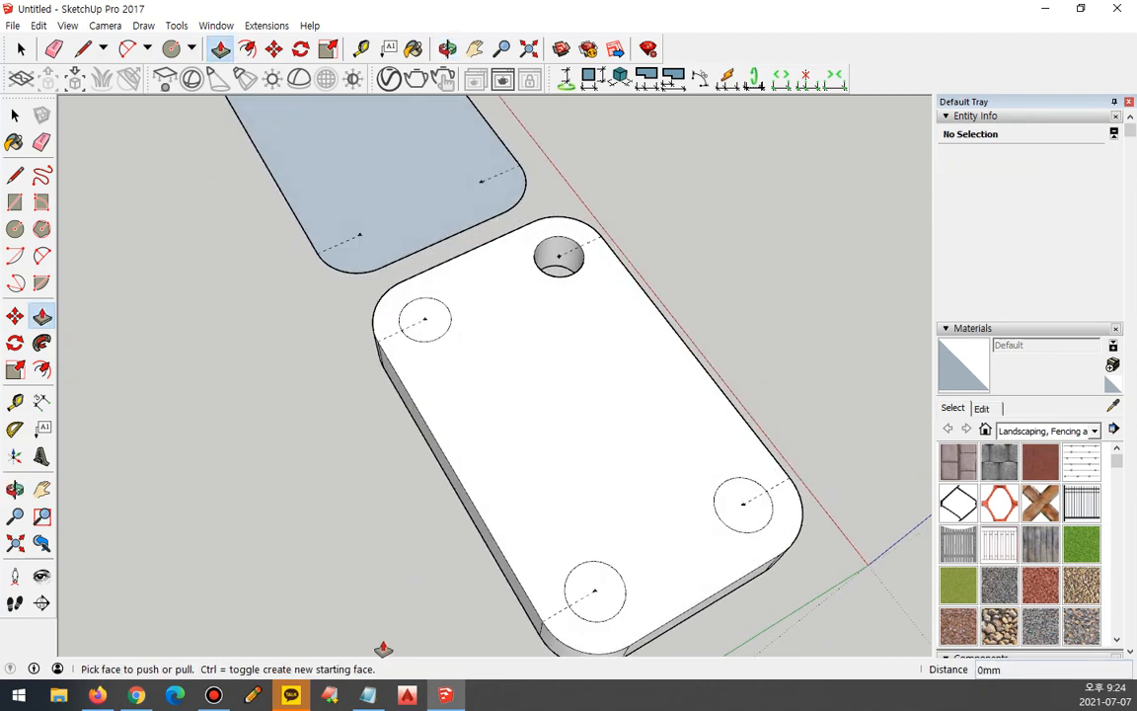
{"action": "key", "text": "ctrl+z"}
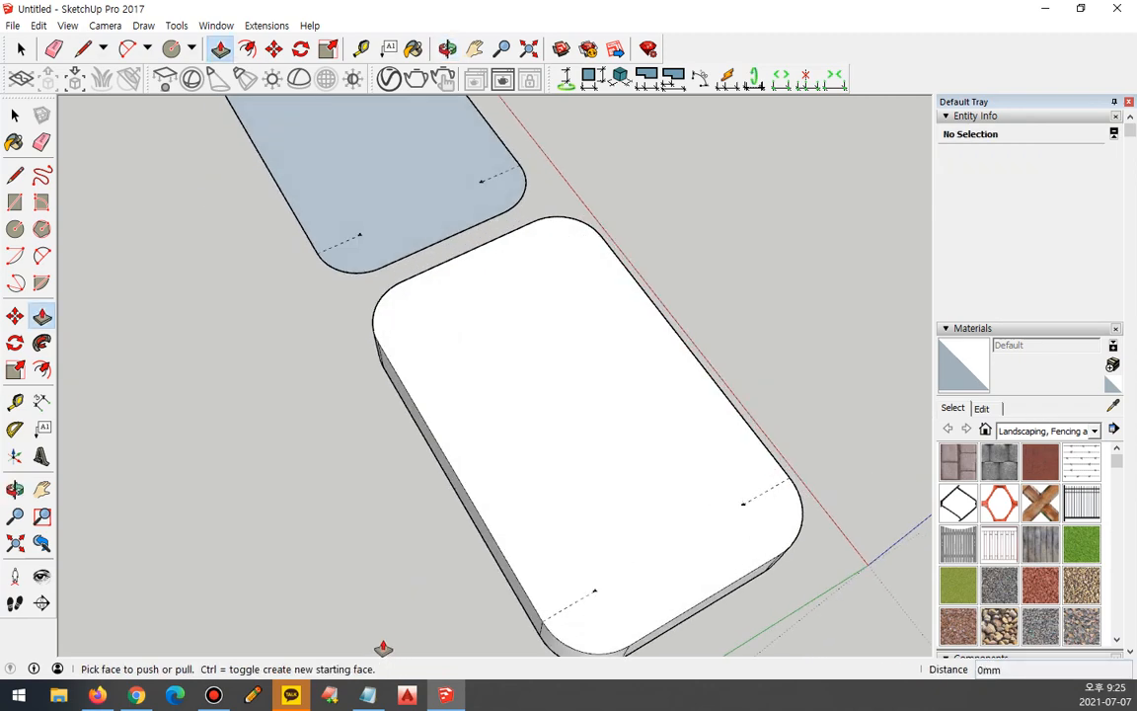
Place parallel guide lines 100 mm inside both long edges of the slab's top face
{"action": "key", "text": "t"}
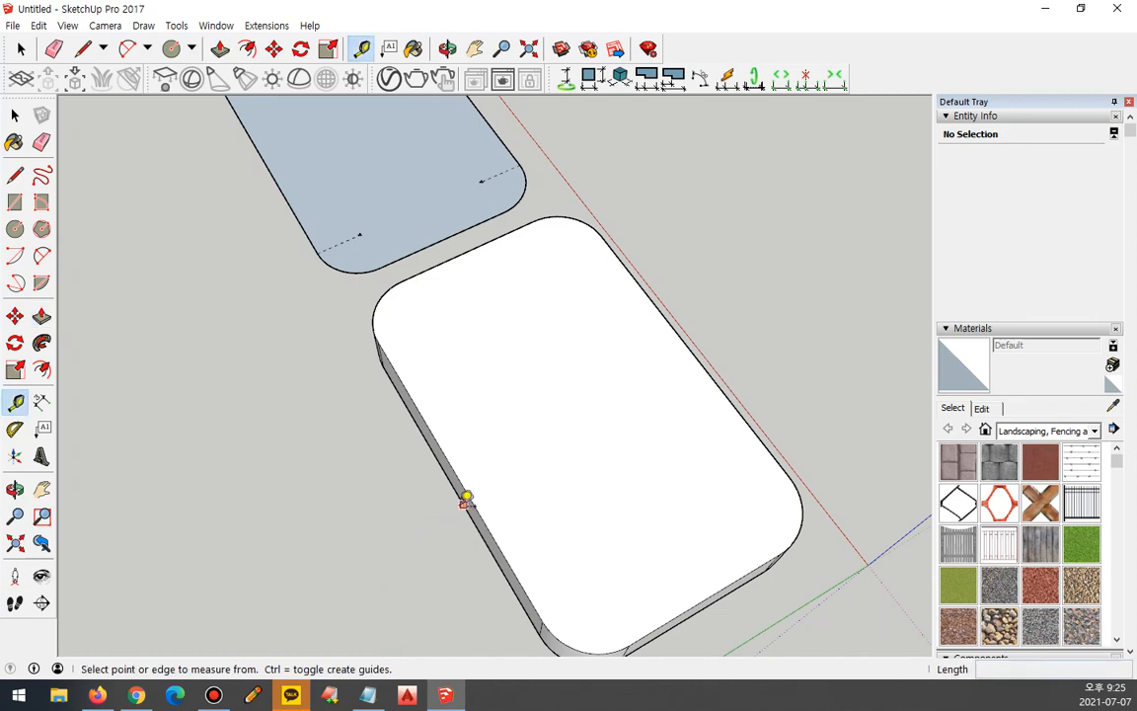
{"action": "left_click", "coordinate": [473, 502]}
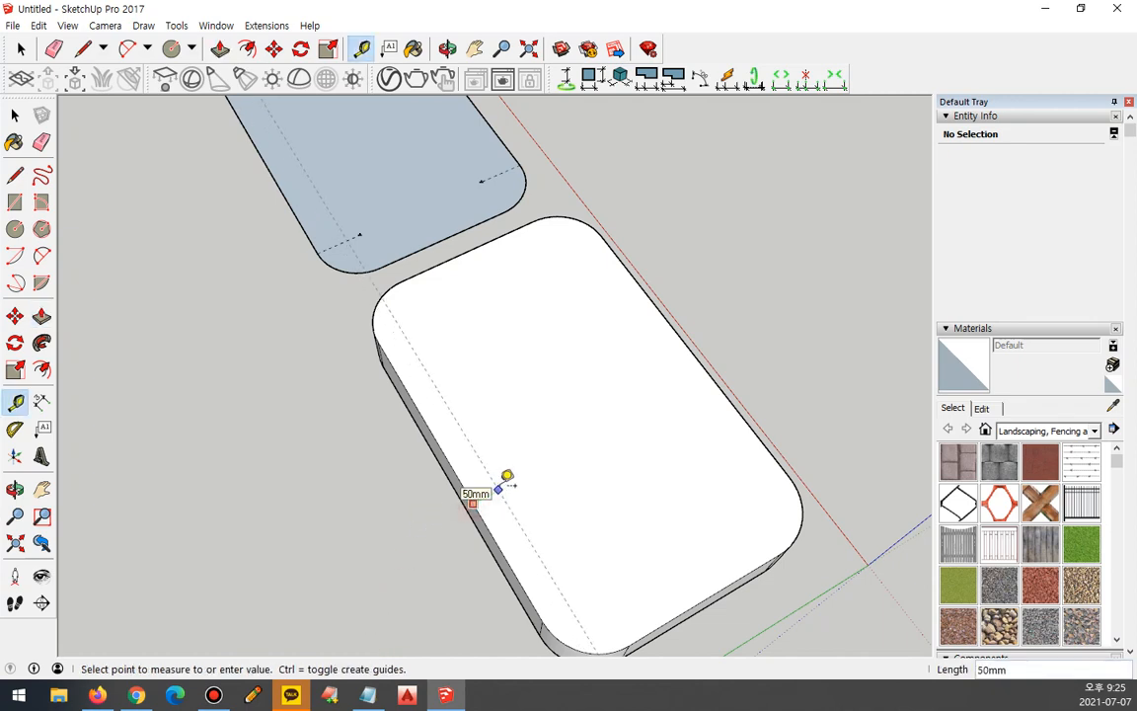
{"action": "type", "text": "100"}
{"action": "key", "text": "Return"}
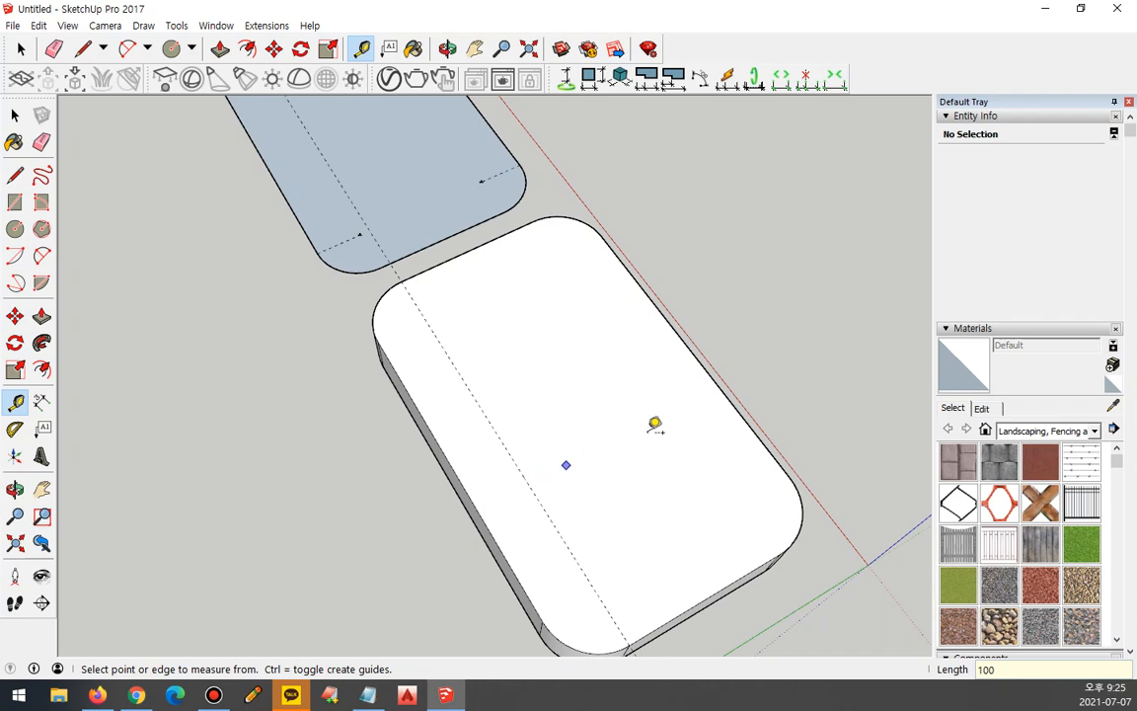
{"action": "left_click", "coordinate": [717, 382]}
{"action": "type", "text": "100"}
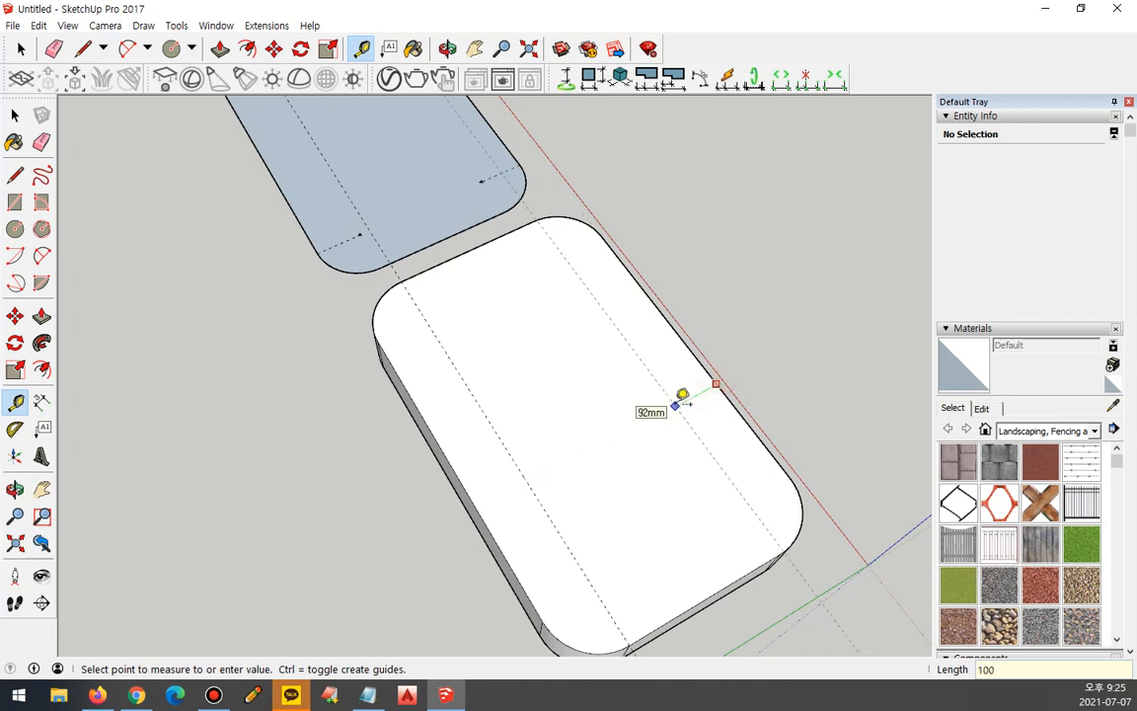
{"action": "key", "text": "Return"}
Place parallel guide lines 100 mm inside both short edges of the slab's top face
{"action": "left_click", "coordinate": [686, 609]}
{"action": "type", "text": "10"}
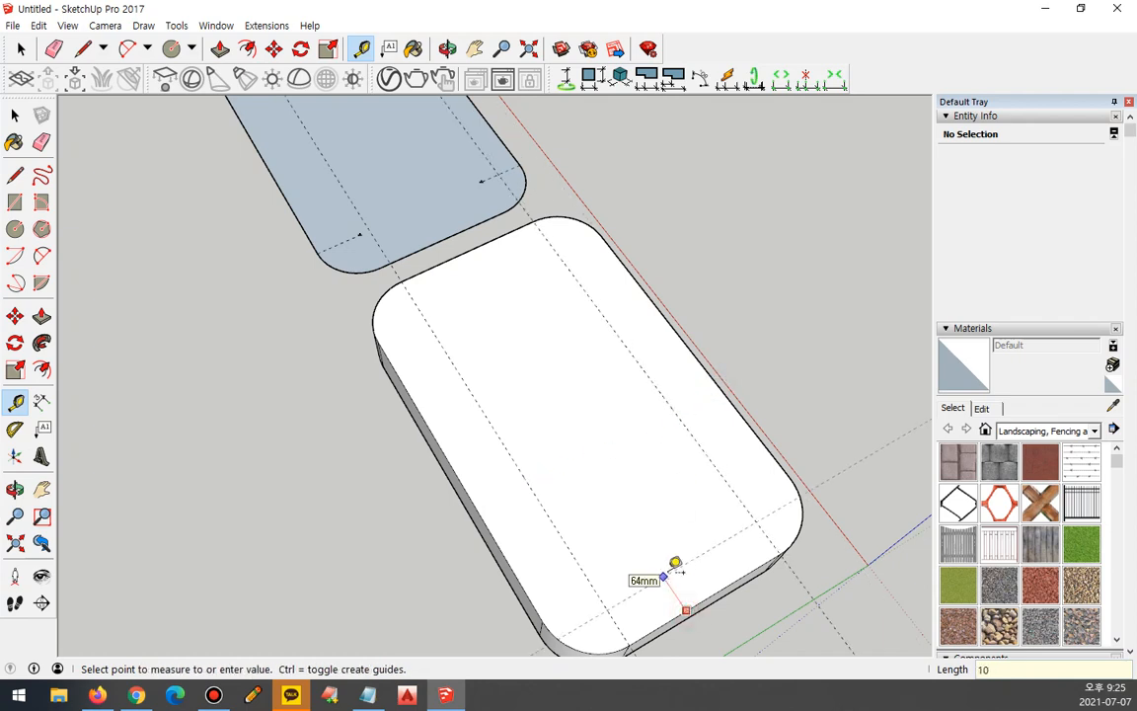
{"action": "type", "text": "0"}
{"action": "key", "text": "Return"}
{"action": "left_click", "coordinate": [470, 248]}
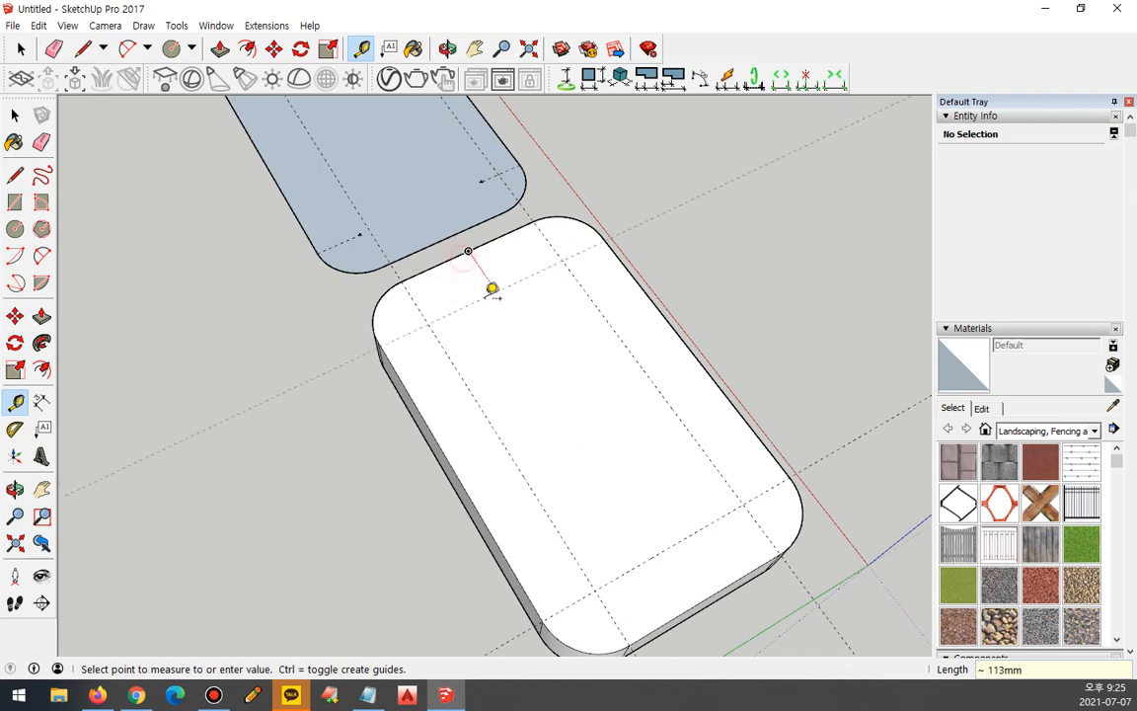
{"action": "type", "text": "100"}
{"action": "key", "text": "Return"}
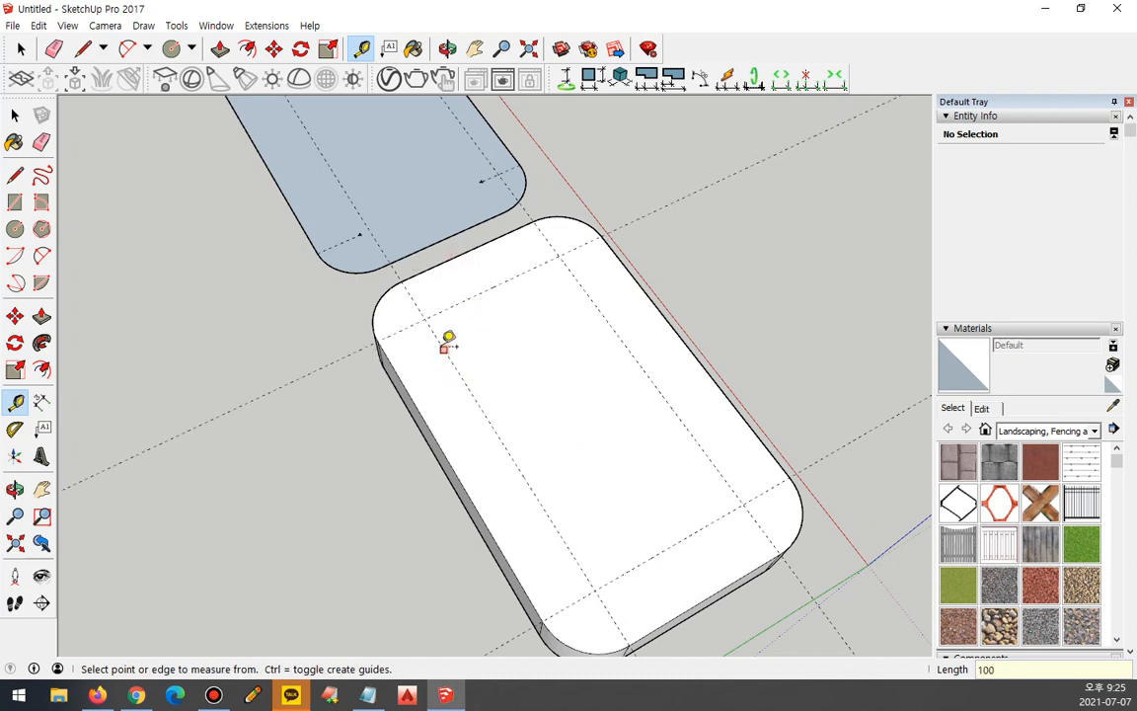
Draw two circles of 50 mm radius centred on the guide intersections at the slab's short edge facing the copy
{"action": "key", "text": "c"}
{"action": "left_click", "coordinate": [426, 317]}
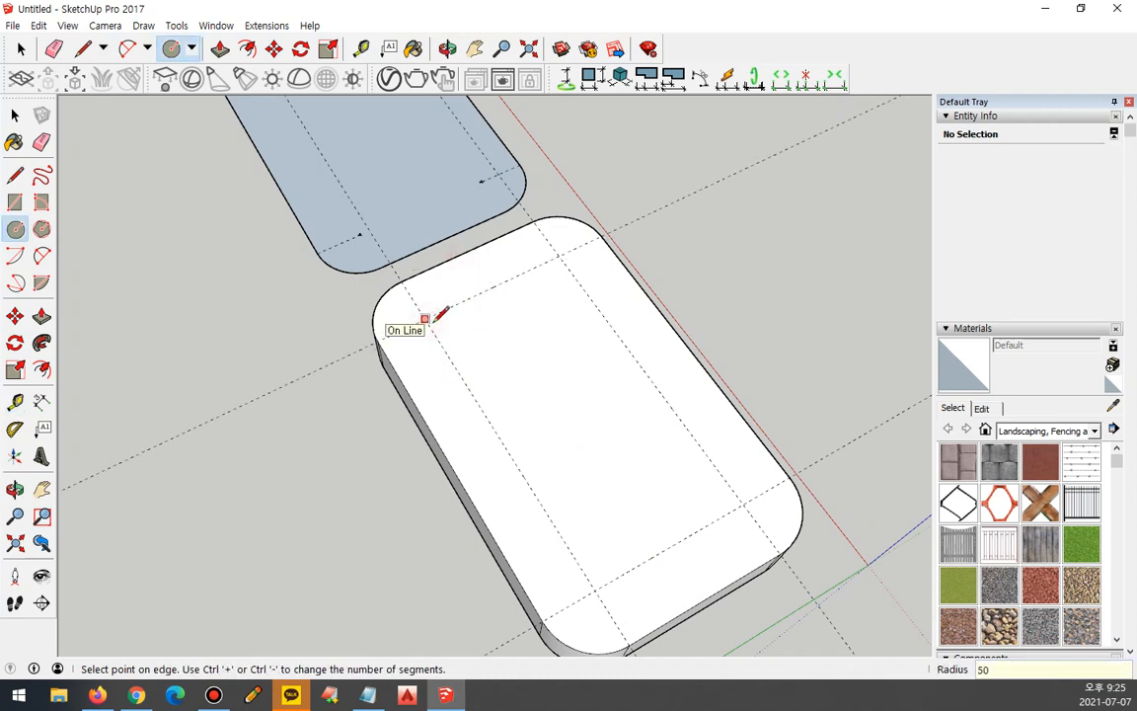
{"action": "key", "text": "Escape"}
{"action": "left_click", "coordinate": [424, 318]}
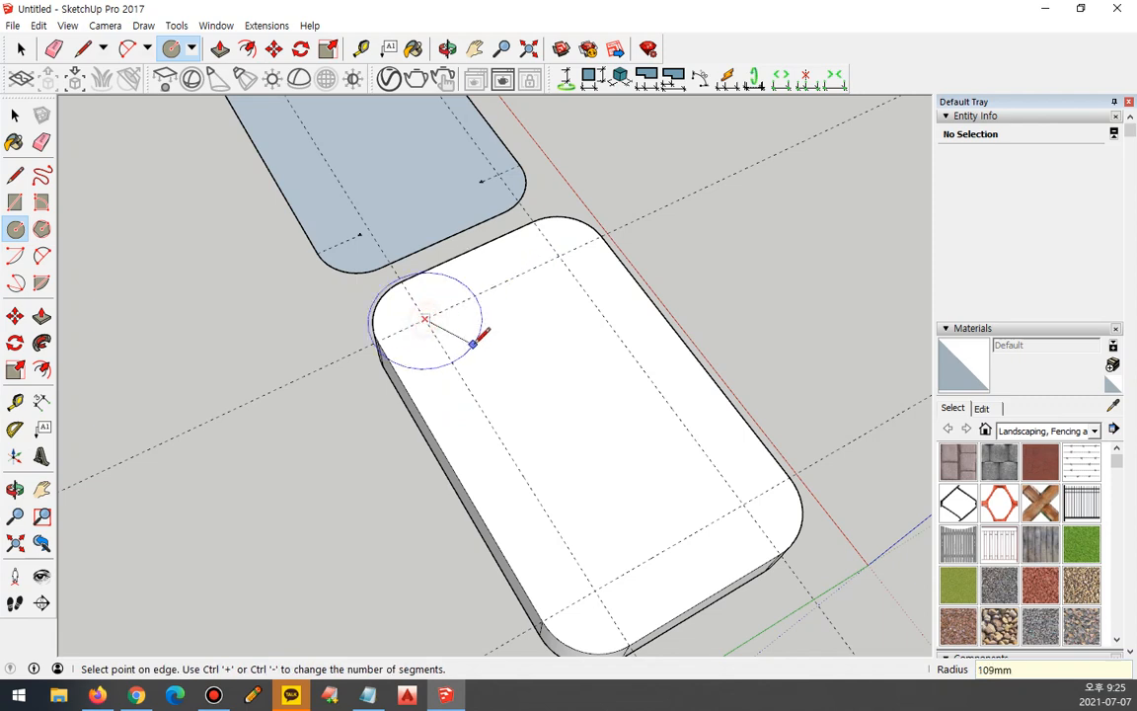
{"action": "key", "text": "Return"}
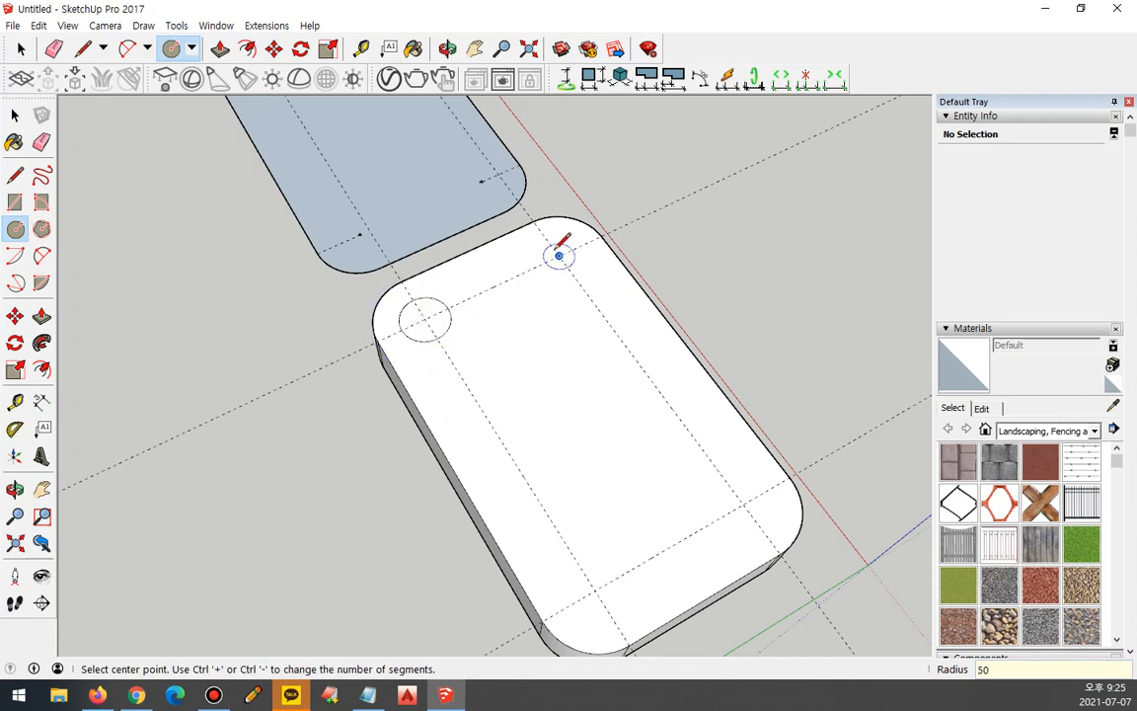
{"action": "left_click", "coordinate": [558, 255]}
{"action": "type", "text": "50"}
{"action": "key", "text": "Return"}
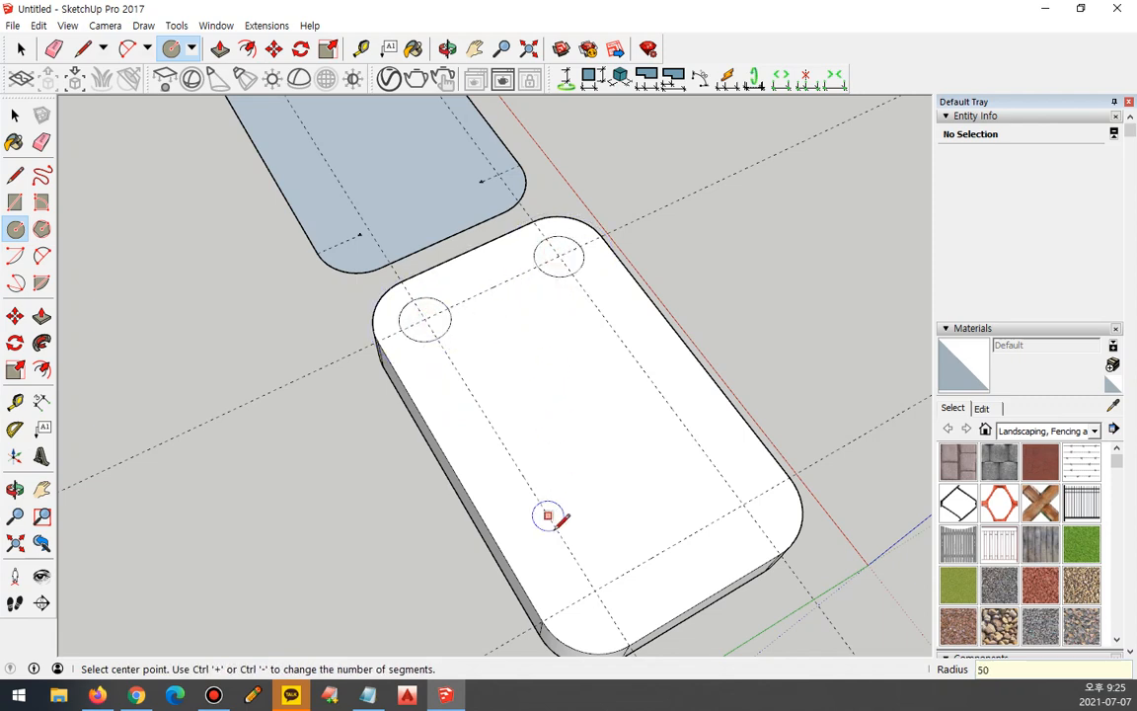
Draw two circles of 50 mm radius centred on the guide intersections at the slab's short edge farther from the copy
{"action": "left_click", "coordinate": [594, 589]}
{"action": "left_click", "coordinate": [605, 563]}
{"action": "left_click", "coordinate": [743, 505]}
{"action": "key", "text": "Return"}
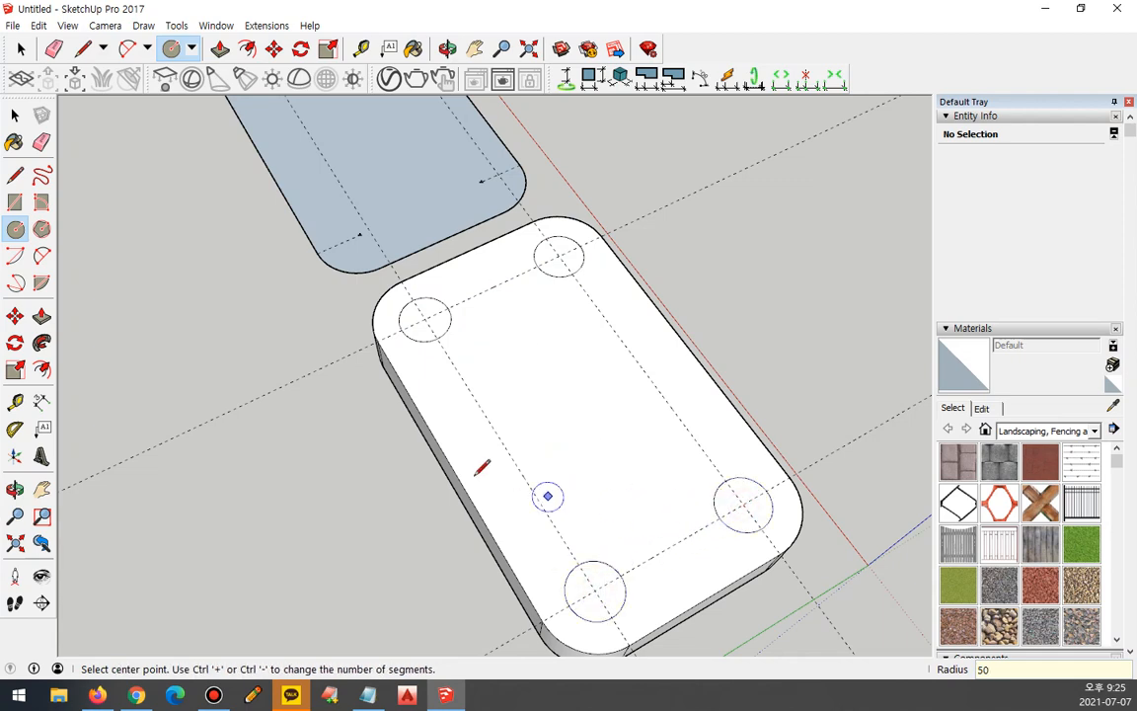
Push the two circles at the end facing the copy 100 mm down to the slab's bottom edge
{"action": "key", "text": "t"}
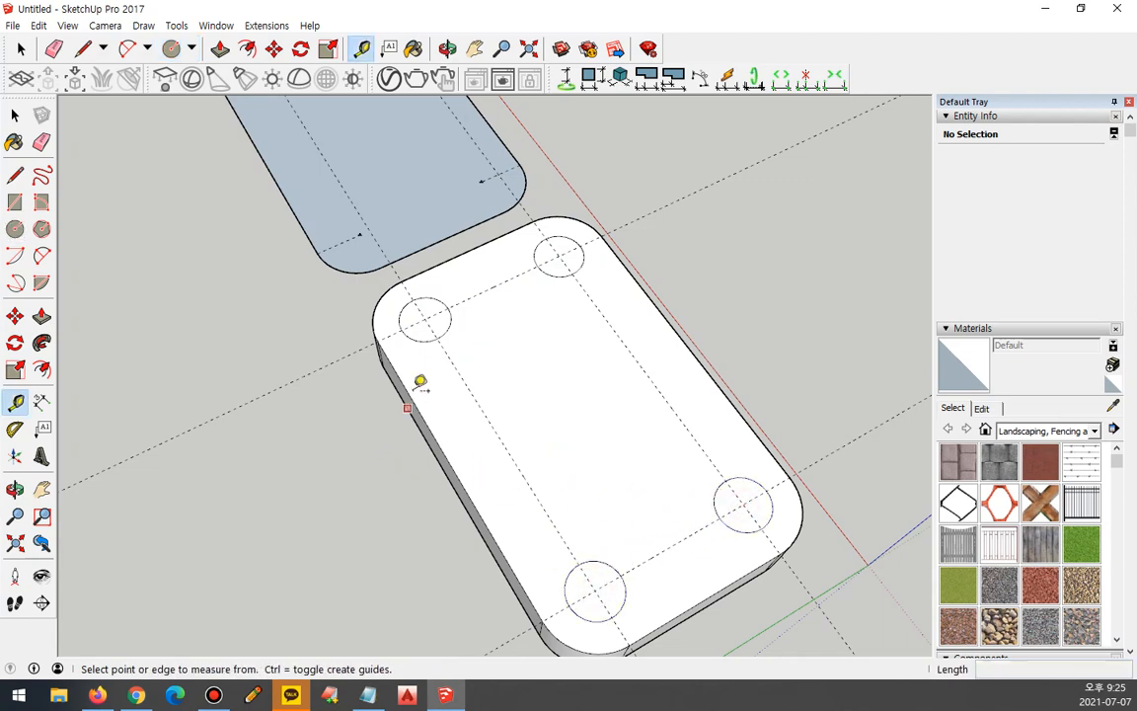
{"action": "key", "text": "p"}
{"action": "left_click", "coordinate": [438, 329]}
{"action": "left_click", "coordinate": [409, 405]}
{"action": "middle_click_drag", "start_coordinate": [409, 402], "coordinate": [472, 312]}
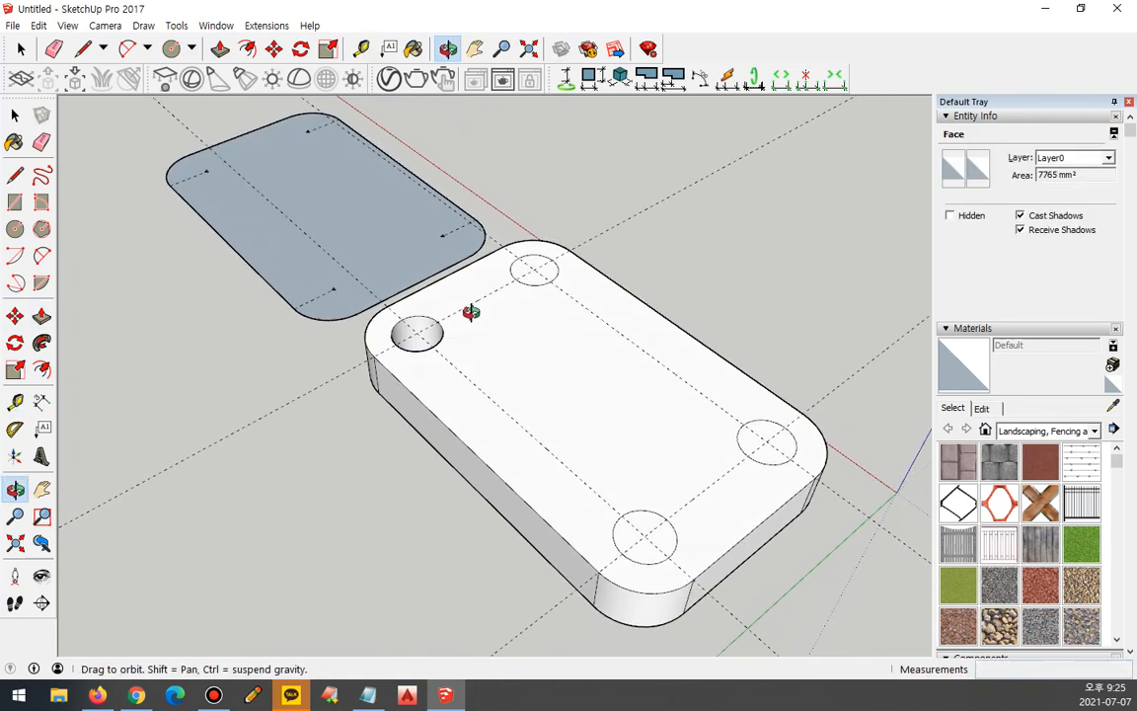
{"action": "left_click", "coordinate": [534, 268]}
{"action": "left_click", "coordinate": [444, 459]}
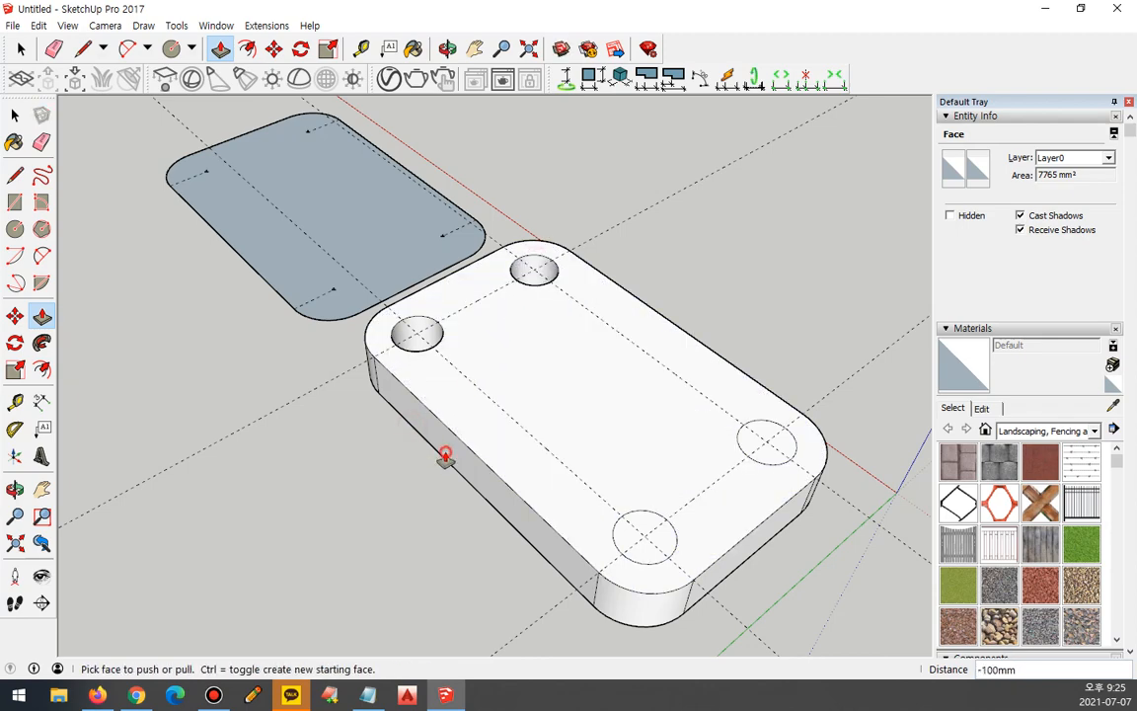
Push the two remaining circles at the slab's far end down to its bottom edge to cut through holes
{"action": "left_click", "coordinate": [629, 534]}
{"action": "left_click", "coordinate": [559, 572]}
{"action": "middle_click_drag", "start_coordinate": [628, 460], "coordinate": [142, 412]}
{"action": "left_click", "coordinate": [308, 491]}
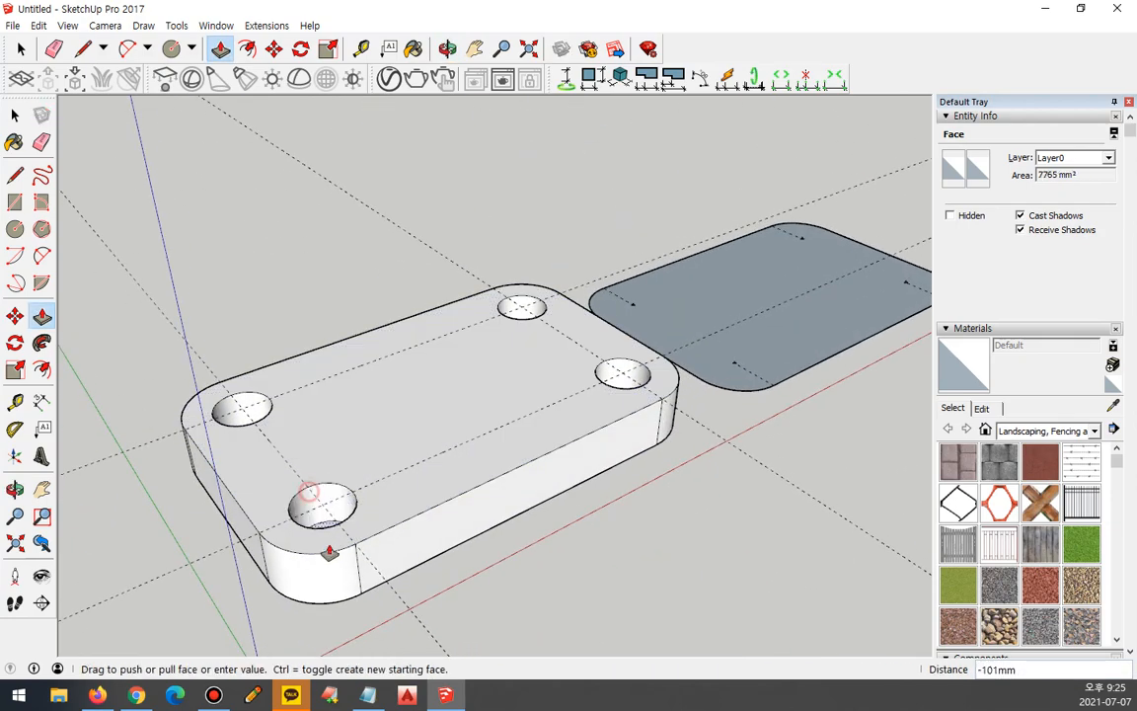
{"action": "left_click", "coordinate": [360, 593]}
Draw two circles of 50 mm radius on the flat copy, centred on the guide ends along the long edge farther from the red axis
{"action": "middle_click_drag", "start_coordinate": [368, 401], "coordinate": [357, 498]}
{"action": "middle_click_drag", "start_coordinate": [472, 382], "coordinate": [348, 376]}
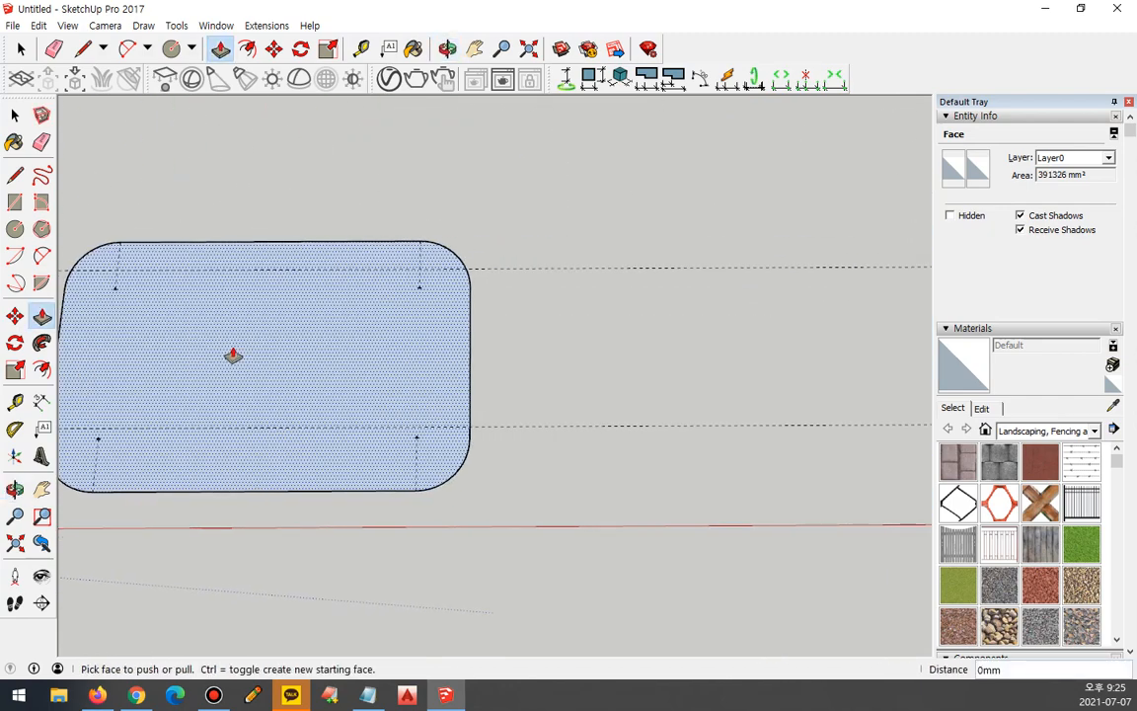
{"action": "middle_click_drag", "start_coordinate": [182, 448], "coordinate": [368, 391], "text": "shift"}
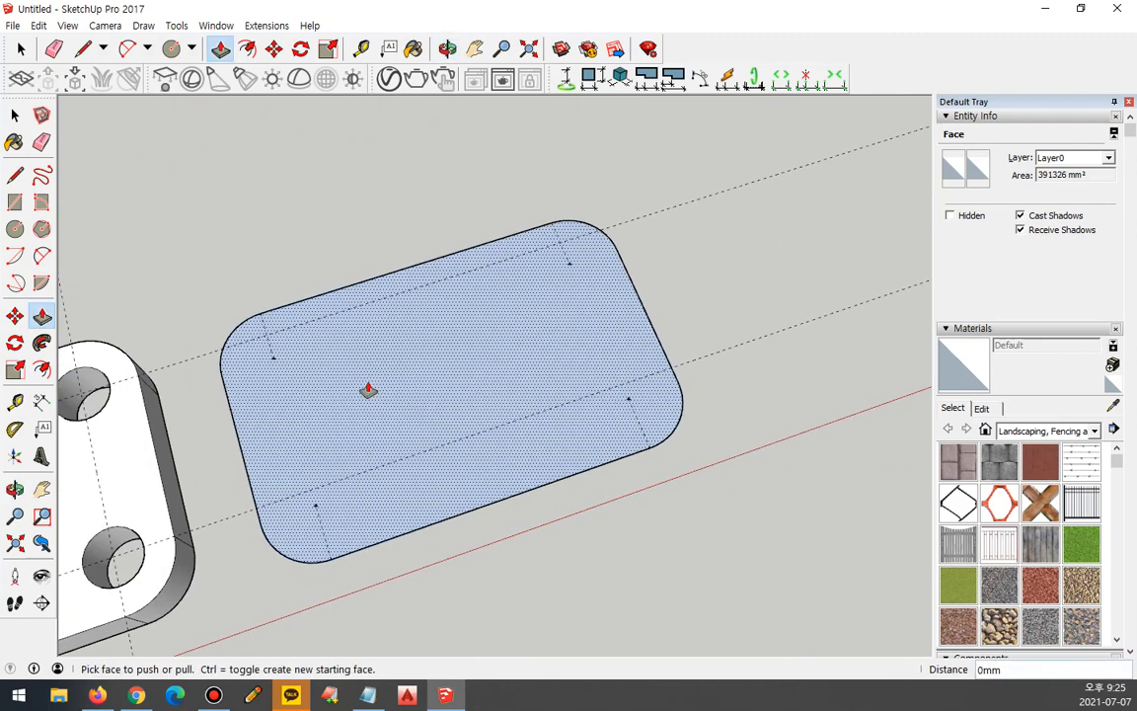
{"action": "key", "text": "space"}
{"action": "key", "text": "c"}
{"action": "left_click", "coordinate": [273, 357]}
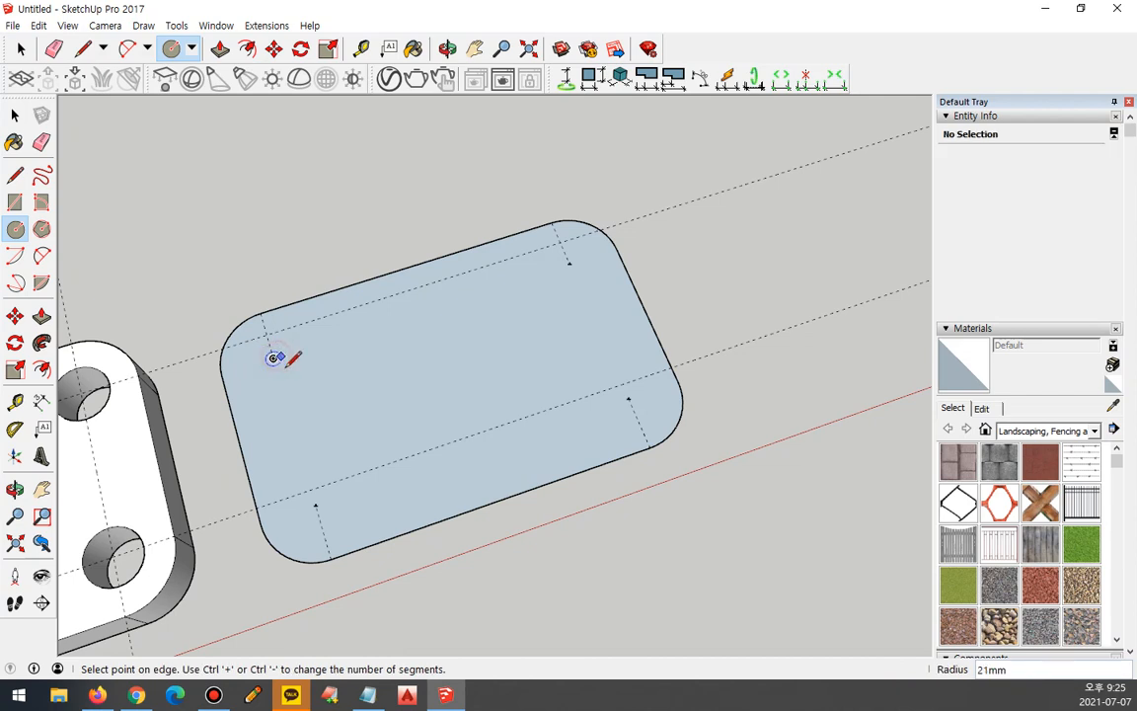
{"action": "type", "text": "50"}
{"action": "key", "text": "Return"}
{"action": "left_click", "coordinate": [570, 262]}
{"action": "type", "text": "50"}
{"action": "key", "text": "Return"}
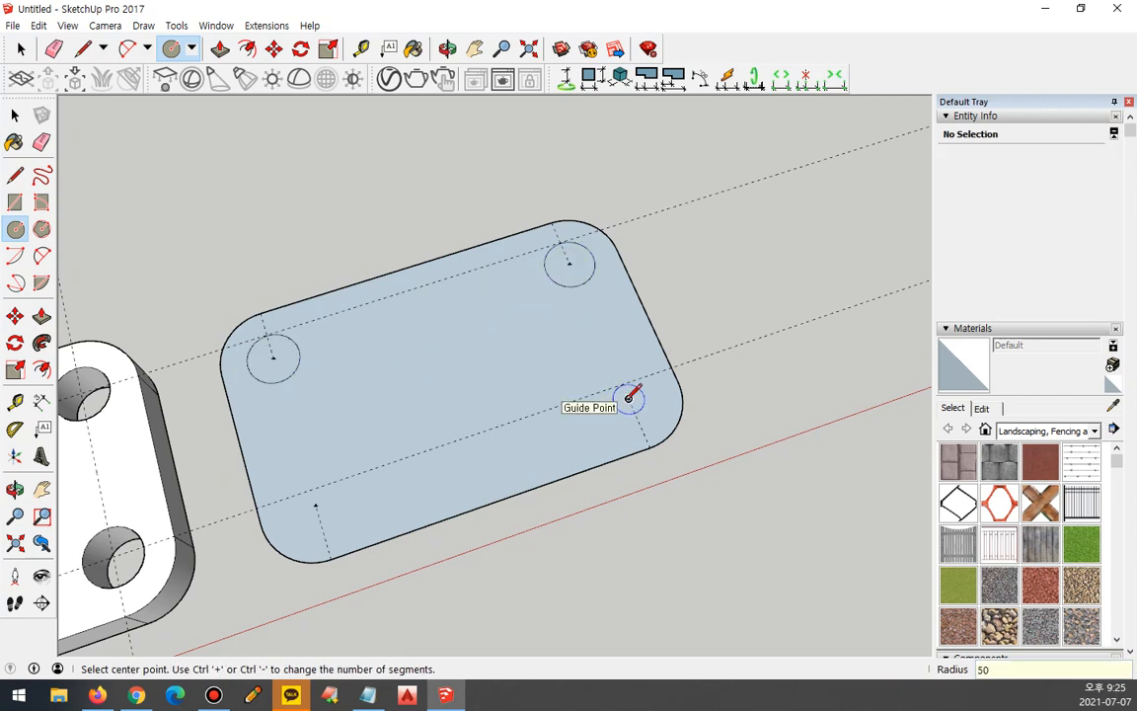
Draw two circles of 50 mm radius on the flat copy, centred on the guide ends along the long edge nearest the red axis
{"action": "left_click", "coordinate": [627, 397]}
{"action": "type", "text": "50"}
{"action": "key", "text": "Return"}
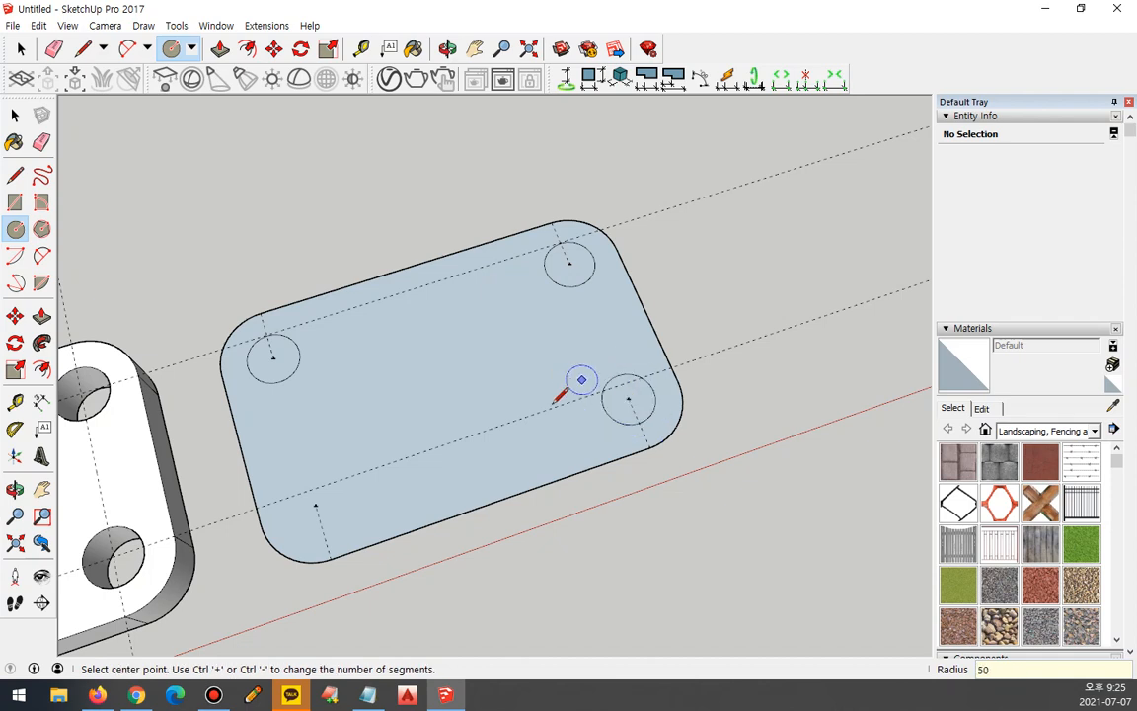
{"action": "left_click", "coordinate": [315, 505]}
{"action": "type", "text": "50"}
{"action": "key", "text": "Return"}
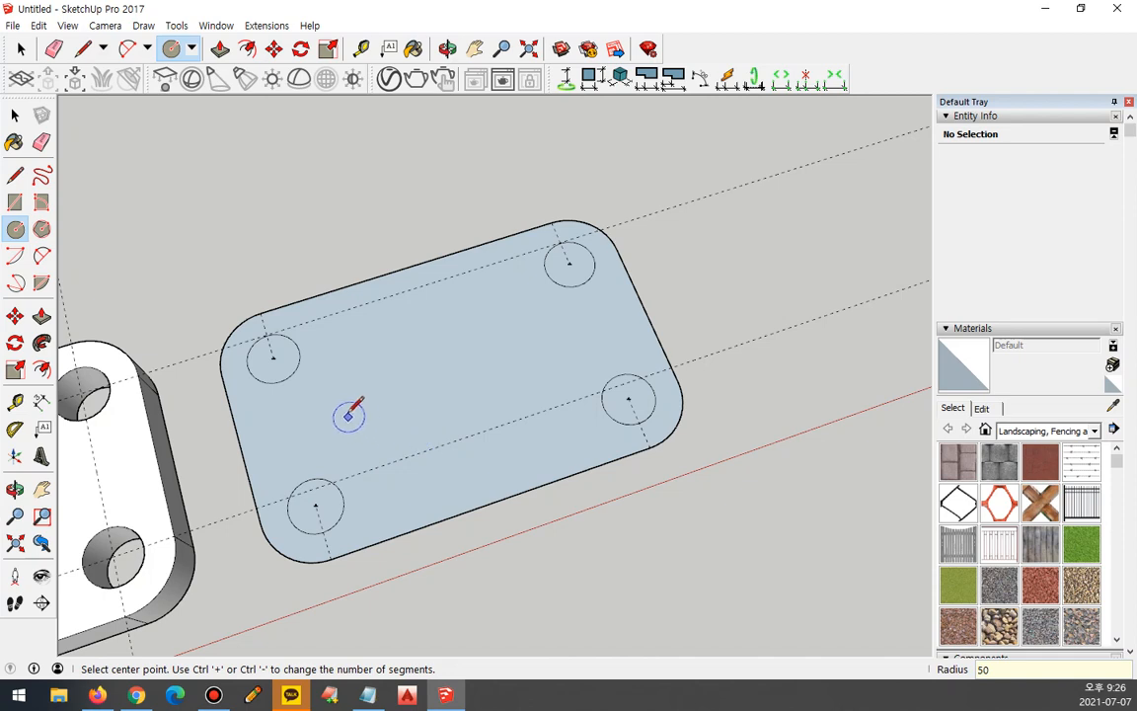
Delete the faces inside the copy's corner circles to leave open holes
{"action": "key", "text": "space"}
{"action": "left_click", "coordinate": [270, 355]}
{"action": "left_click", "coordinate": [567, 272]}
{"action": "key", "text": "Delete"}
{"action": "left_click", "coordinate": [628, 410]}
{"action": "key", "text": "Delete"}
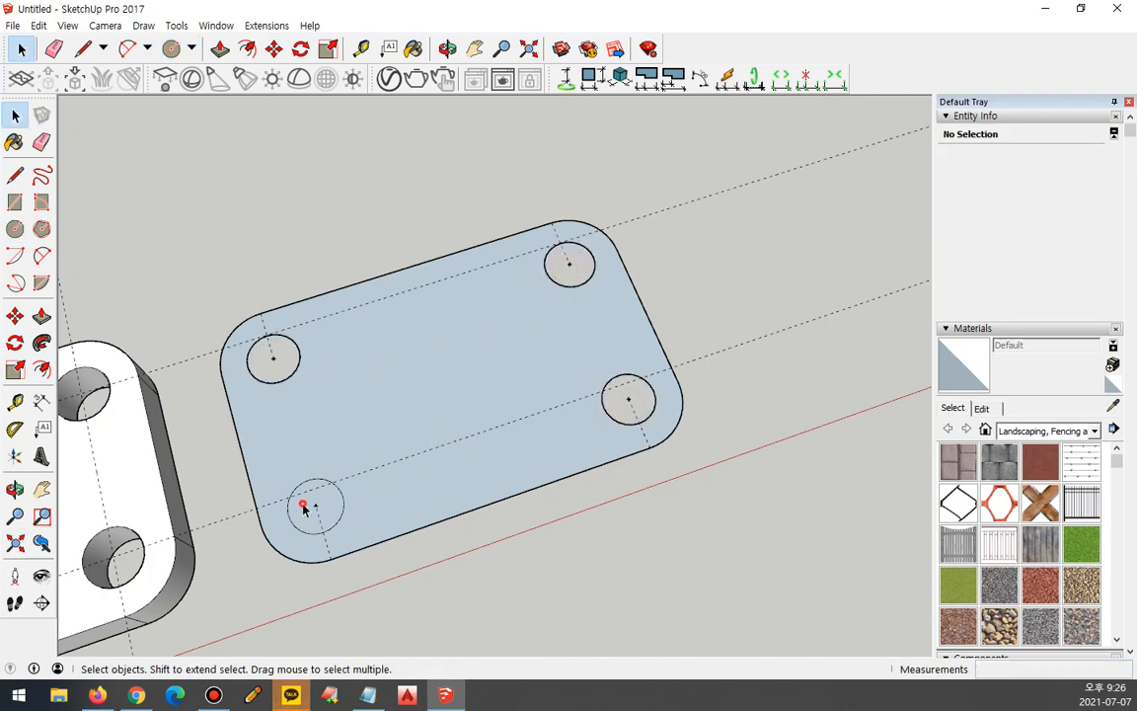
Extrude the perforated copy into a slab with Push/Pull
{"action": "key", "text": "p"}
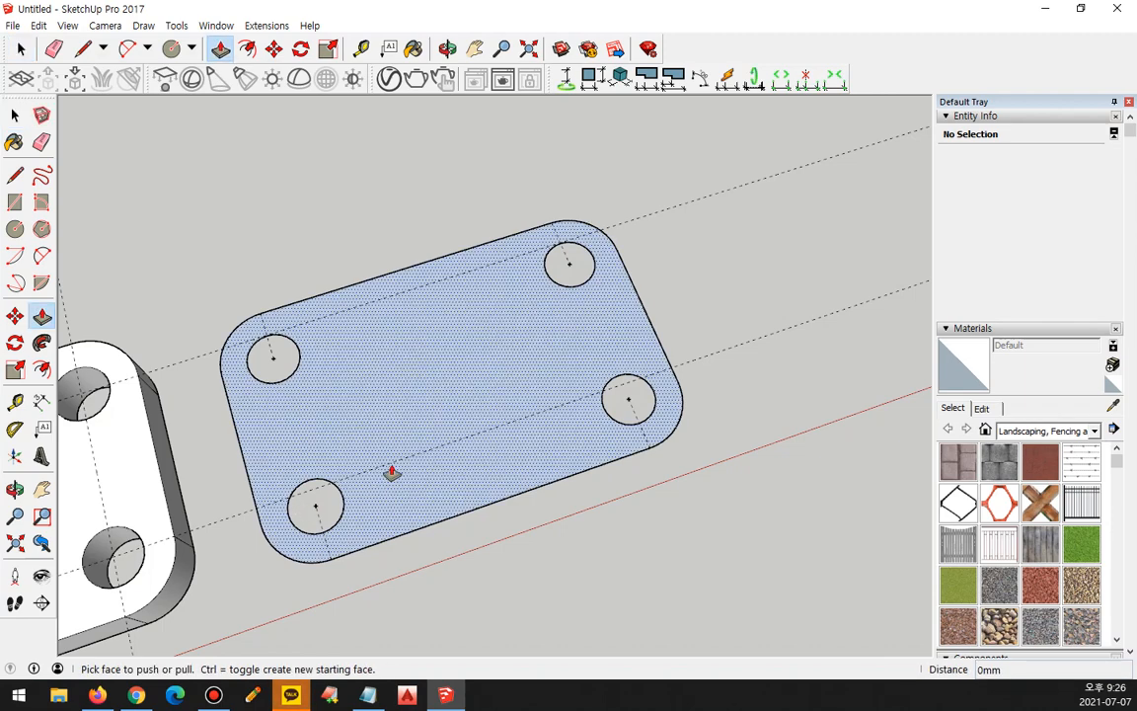
{"action": "left_click_drag", "start_coordinate": [388, 472], "coordinate": [403, 456]}
{"action": "left_click", "coordinate": [403, 457]}
{"action": "mouse_move", "coordinate": [360, 507]}
{"action": "middle_mouse_down"}
{"action": "mouse_move", "coordinate": [305, 502]}
{"action": "mouse_move", "coordinate": [273, 483]}
{"action": "mouse_move", "coordinate": [533, 489]}
{"action": "middle_mouse_up"}
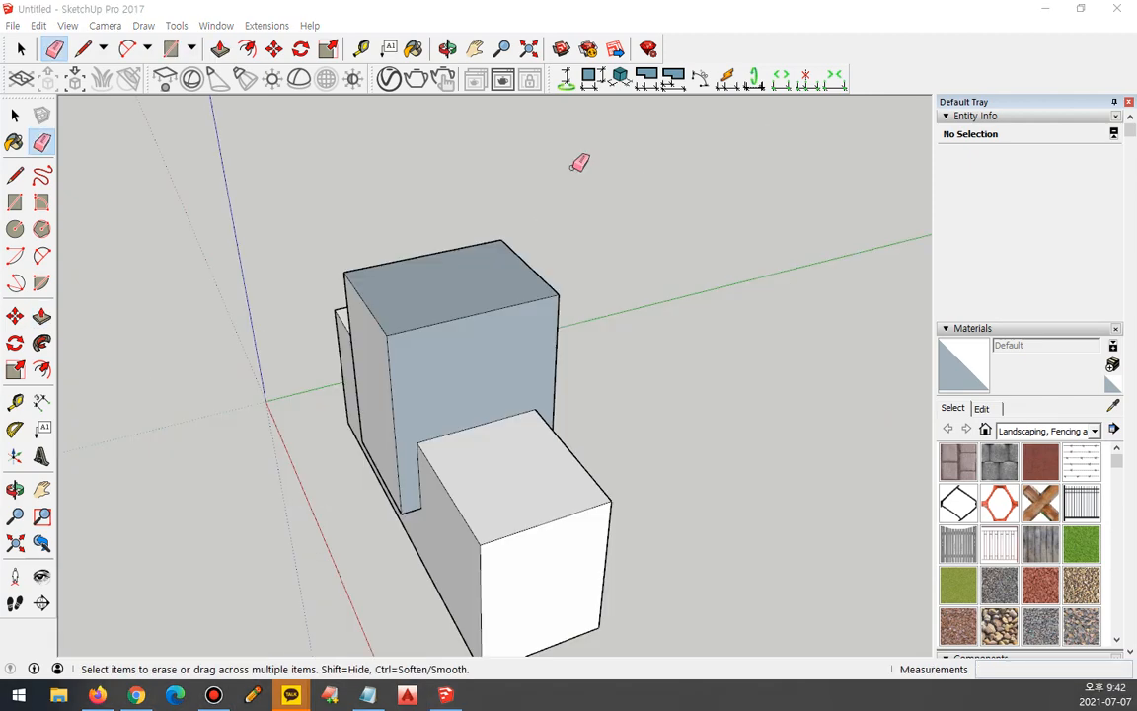
{"action": "middle_click_drag", "start_coordinate": [203, 425], "coordinate": [288, 446]}
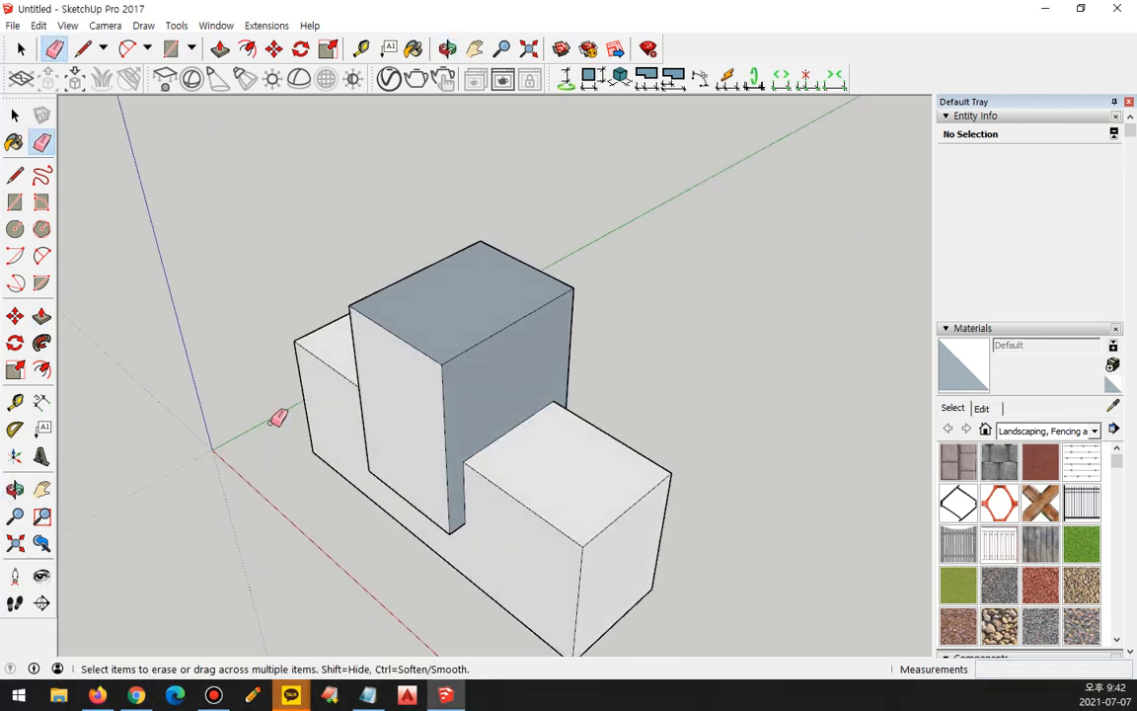
{"action": "left_click", "coordinate": [15, 115]}
{"action": "scroll", "coordinate": [660, 363], "scroll_direction": "up", "scroll_amount": 3}
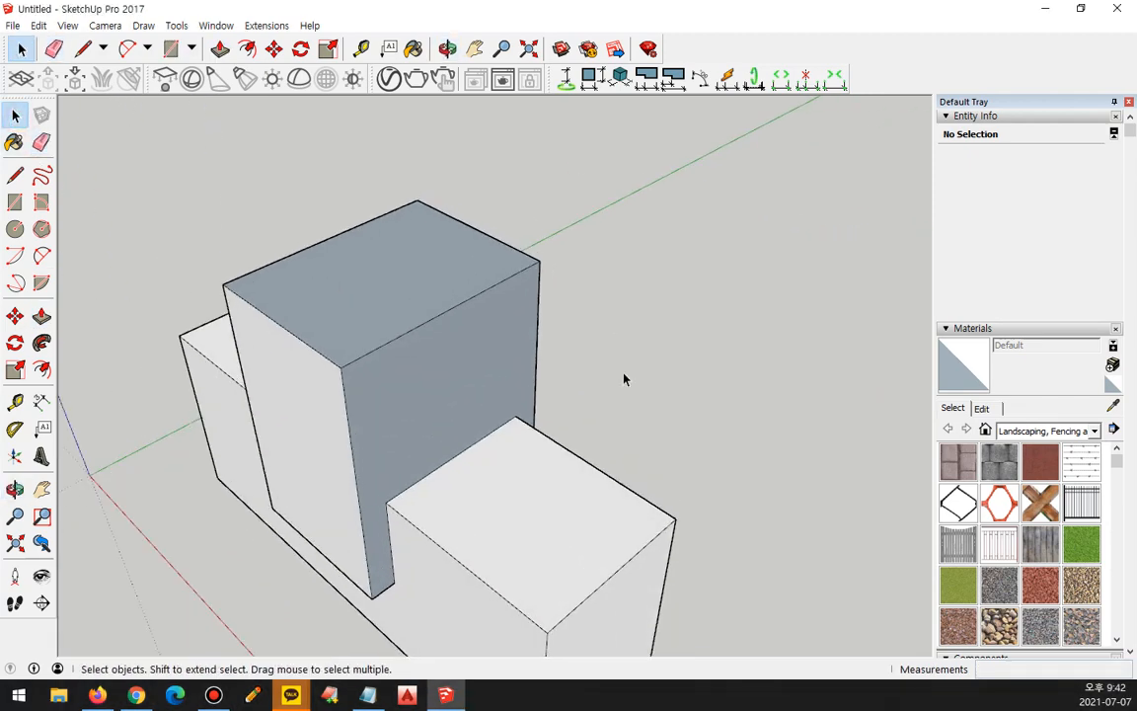
{"action": "mouse_move", "coordinate": [393, 299]}
{"action": "left_mouse_down"}
{"action": "mouse_move", "coordinate": [351, 269]}
{"action": "mouse_move", "coordinate": [432, 297]}
{"action": "mouse_move", "coordinate": [357, 286]}
{"action": "left_mouse_up"}
{"action": "mouse_move", "coordinate": [553, 551]}
{"action": "left_mouse_down"}
{"action": "mouse_move", "coordinate": [507, 524]}
{"action": "mouse_move", "coordinate": [575, 562]}
{"action": "left_mouse_up"}
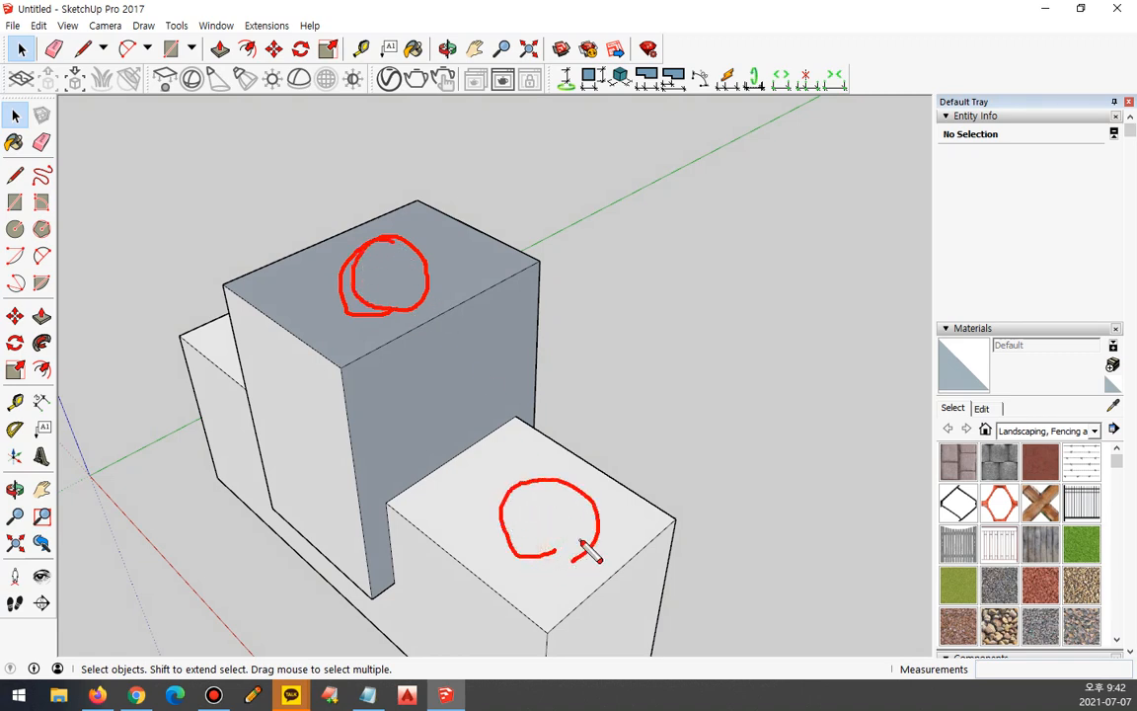
{"action": "left_click_drag", "start_coordinate": [554, 513], "coordinate": [645, 410]}
{"action": "left_click_drag", "start_coordinate": [548, 483], "coordinate": [596, 517]}
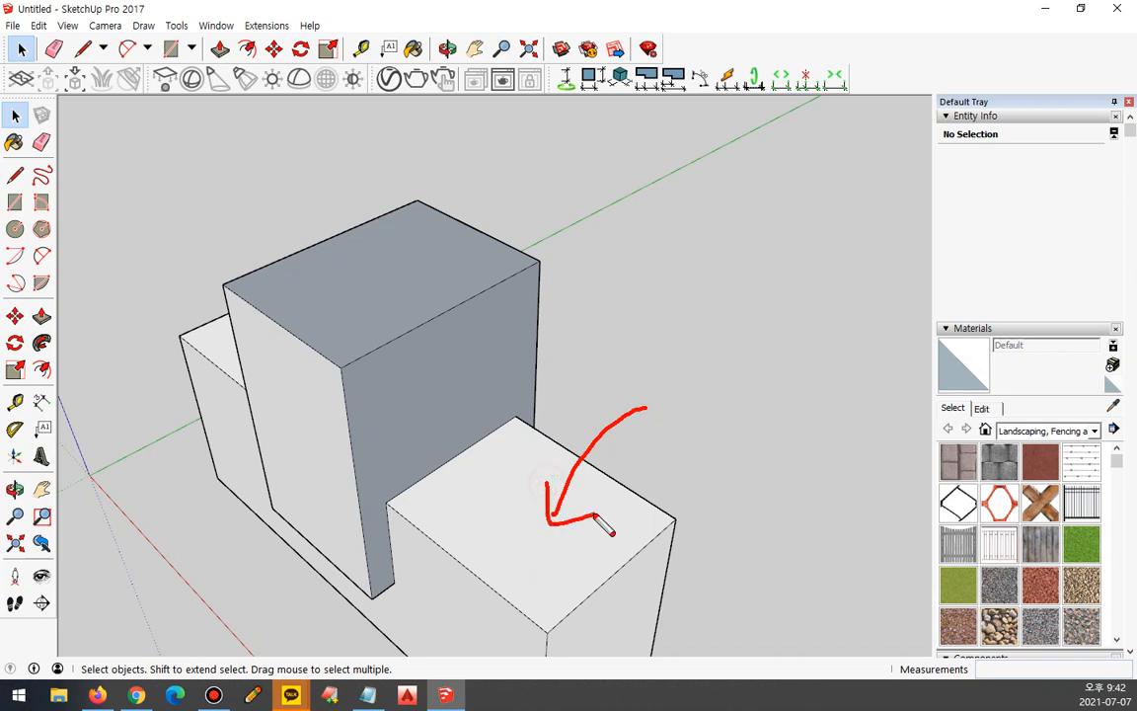
{"action": "left_click_drag", "start_coordinate": [418, 264], "coordinate": [484, 180]}
{"action": "mouse_move", "coordinate": [407, 219]}
{"action": "left_mouse_down"}
{"action": "mouse_move", "coordinate": [415, 240]}
{"action": "mouse_move", "coordinate": [445, 254]}
{"action": "left_mouse_up"}
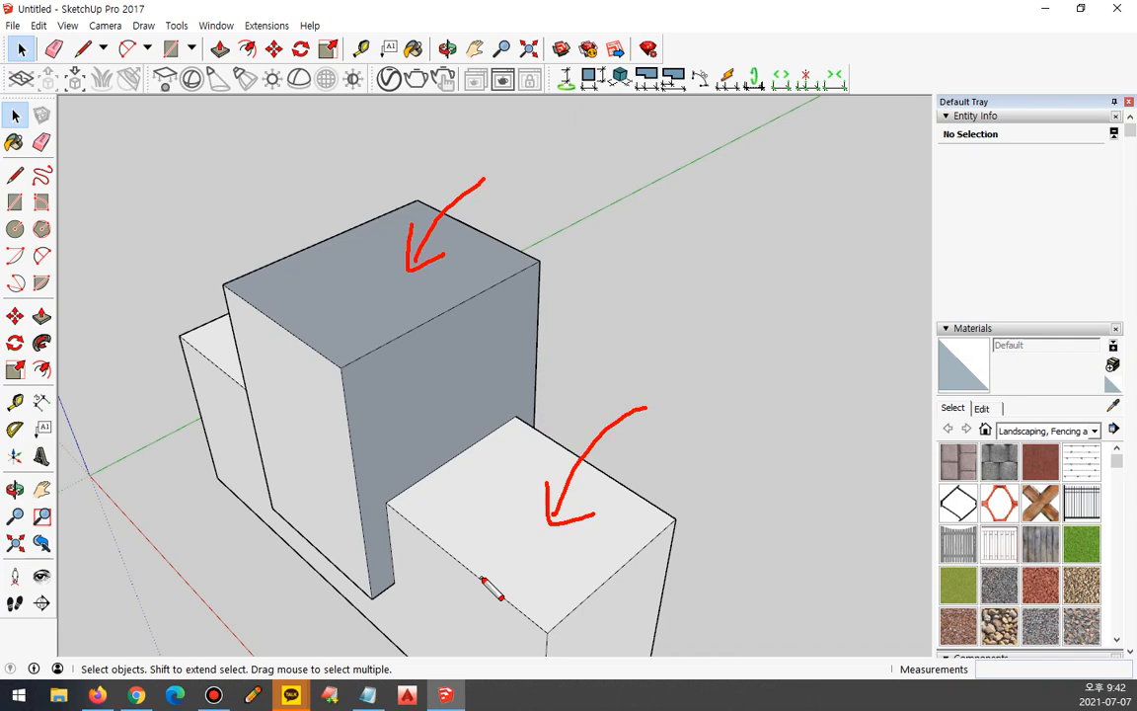
{"action": "key", "text": "Escape"}
Reverse the top face and the adjoining large side face of the tall middle block
{"action": "left_click", "coordinate": [401, 259]}
{"action": "right_click", "coordinate": [401, 261]}
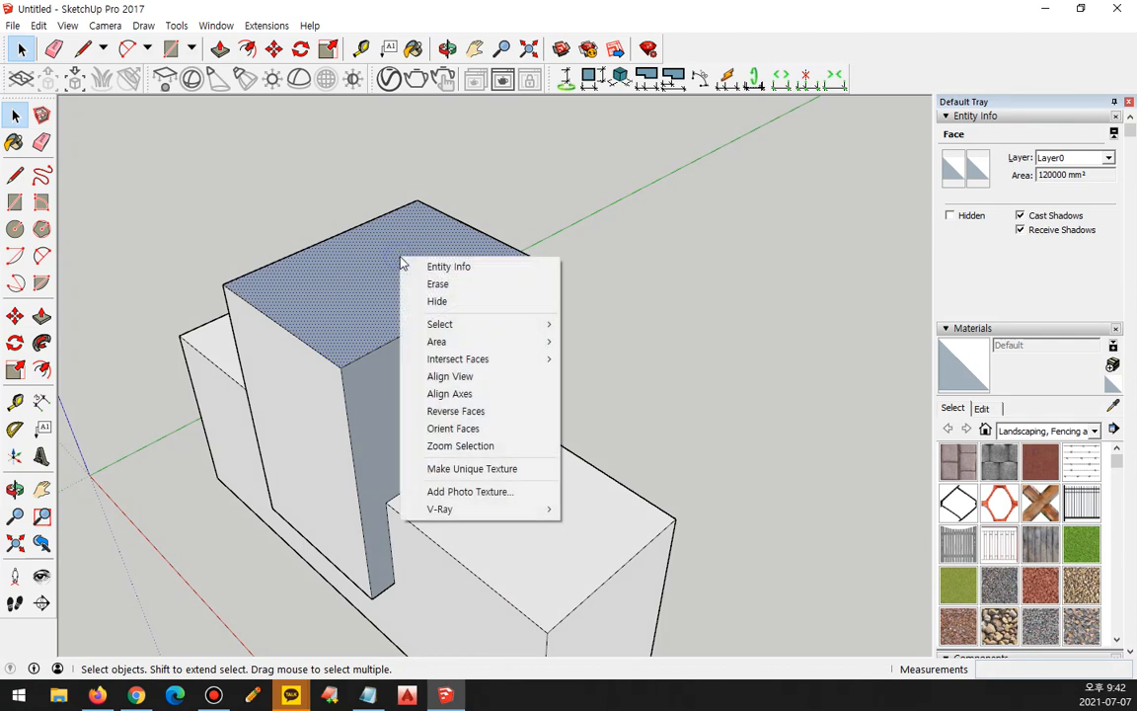
{"action": "left_click", "coordinate": [512, 422]}
{"action": "left_click", "coordinate": [691, 345]}
{"action": "middle_click_drag", "start_coordinate": [690, 343], "coordinate": [489, 329]}
{"action": "right_click", "coordinate": [457, 310]}
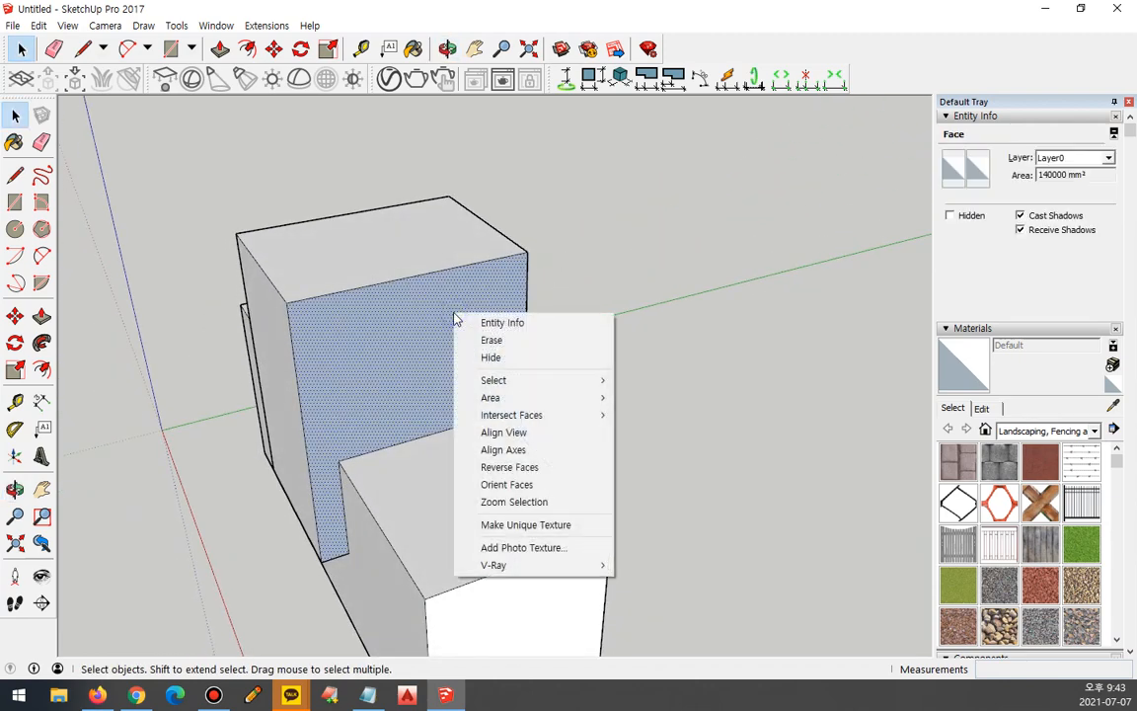
{"action": "left_click", "coordinate": [507, 467]}
{"action": "left_click", "coordinate": [680, 310]}
Reverse the remaining blue-grey side faces of the tall middle block, including its full-height narrow side
{"action": "middle_click_drag", "start_coordinate": [680, 310], "coordinate": [461, 387]}
{"action": "left_click", "coordinate": [498, 373]}
{"action": "right_click", "coordinate": [497, 373]}
{"action": "left_click", "coordinate": [533, 525]}
{"action": "left_click", "coordinate": [289, 366]}
{"action": "middle_click_drag", "start_coordinate": [301, 398], "coordinate": [493, 461]}
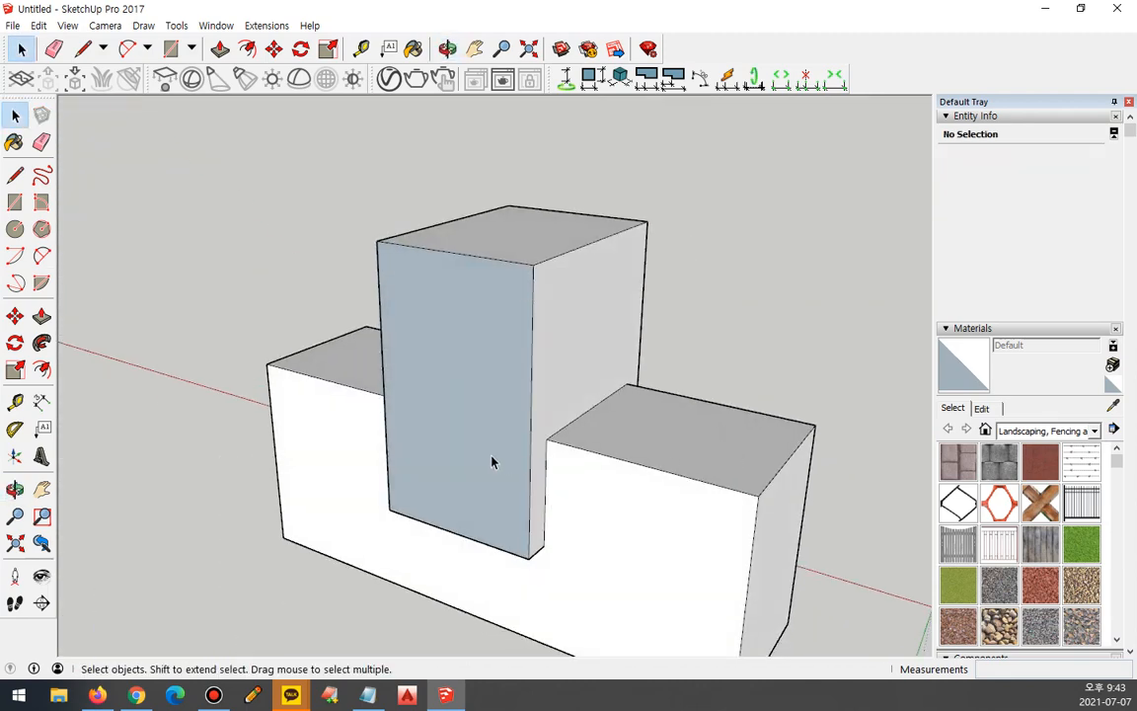
{"action": "right_click", "coordinate": [457, 326]}
{"action": "left_click", "coordinate": [453, 321]}
{"action": "right_click", "coordinate": [444, 324]}
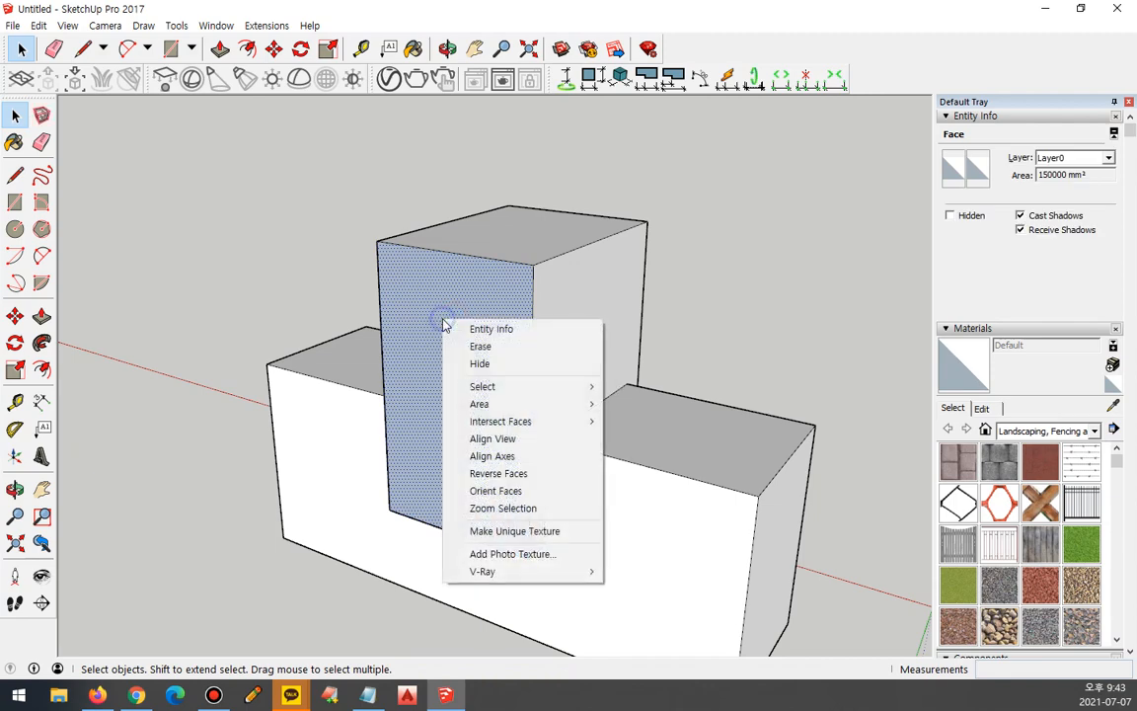
{"action": "left_click", "coordinate": [498, 473]}
{"action": "left_click", "coordinate": [249, 265]}
Draw a 500 × 500 mm square on the ground beside the stepped model, clear of the axes
{"action": "middle_click_drag", "start_coordinate": [523, 470], "coordinate": [482, 513]}
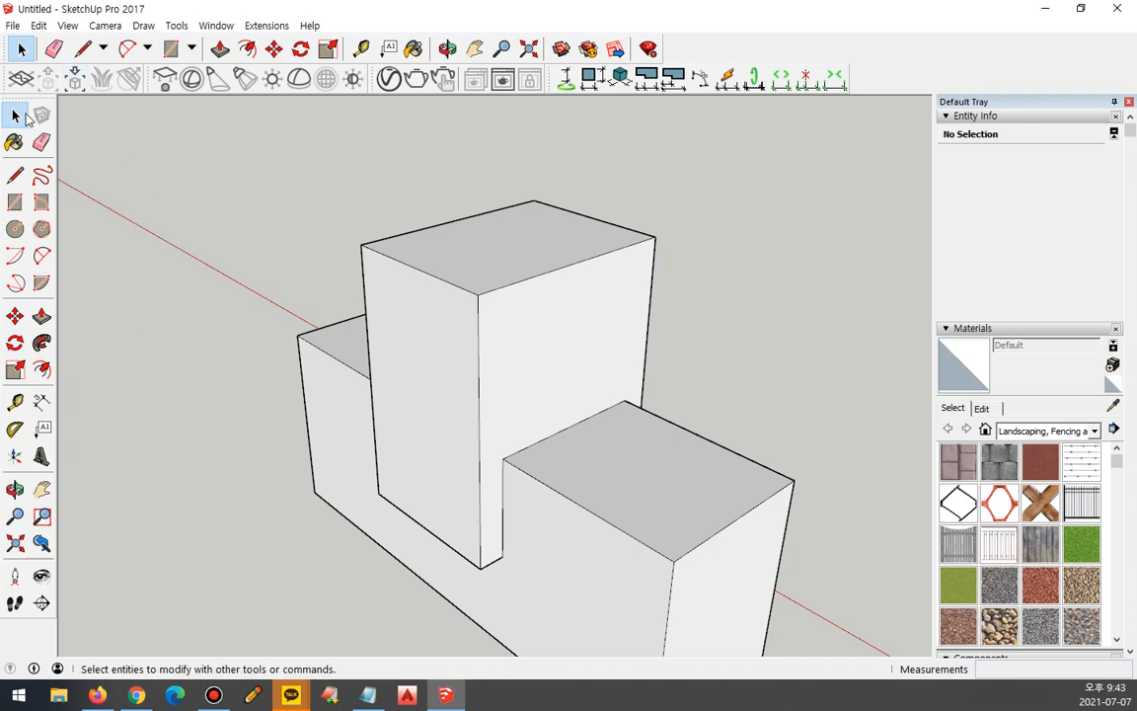
{"action": "scroll", "coordinate": [490, 330], "scroll_direction": "down", "scroll_amount": 5}
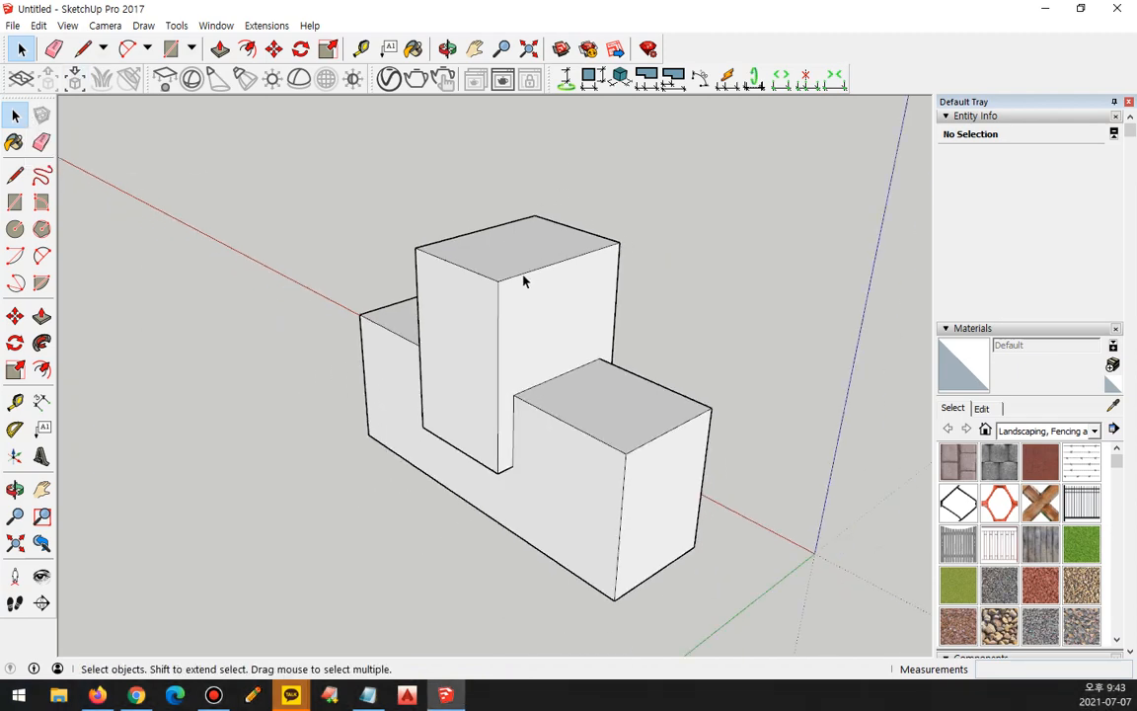
{"action": "middle_click_drag", "start_coordinate": [491, 329], "coordinate": [760, 428]}
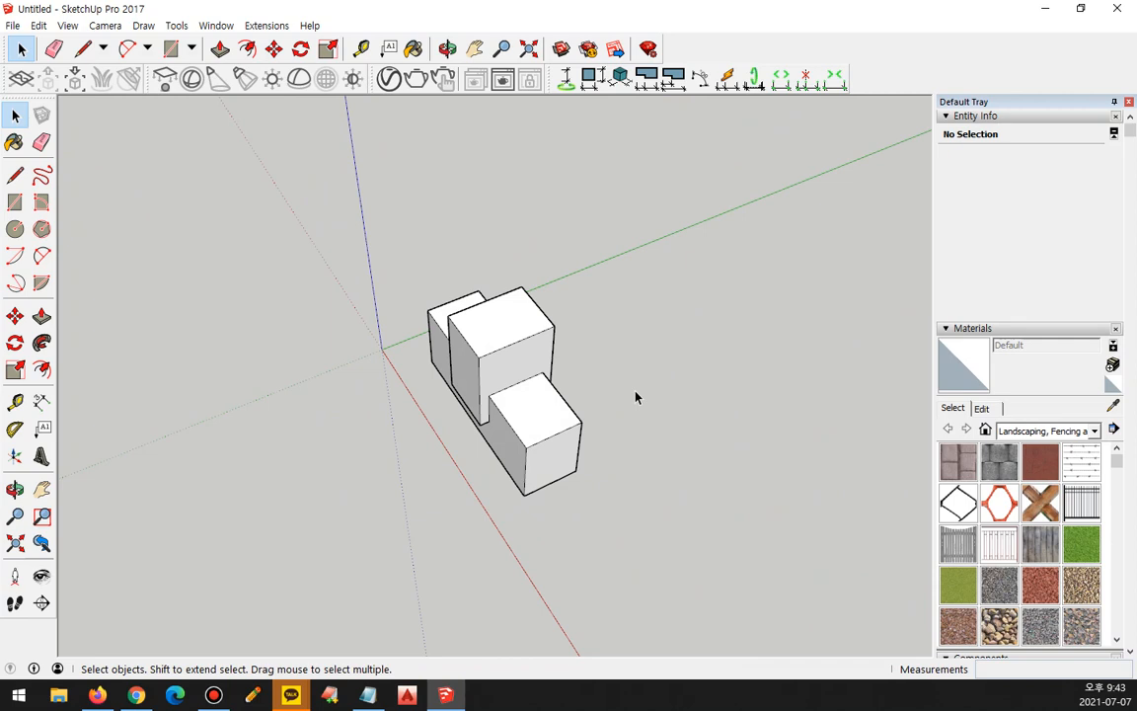
{"action": "scroll", "coordinate": [636, 397], "scroll_direction": "down", "scroll_amount": 2}
{"action": "scroll", "coordinate": [691, 456], "scroll_direction": "up", "scroll_amount": 1}
{"action": "key", "text": "r"}
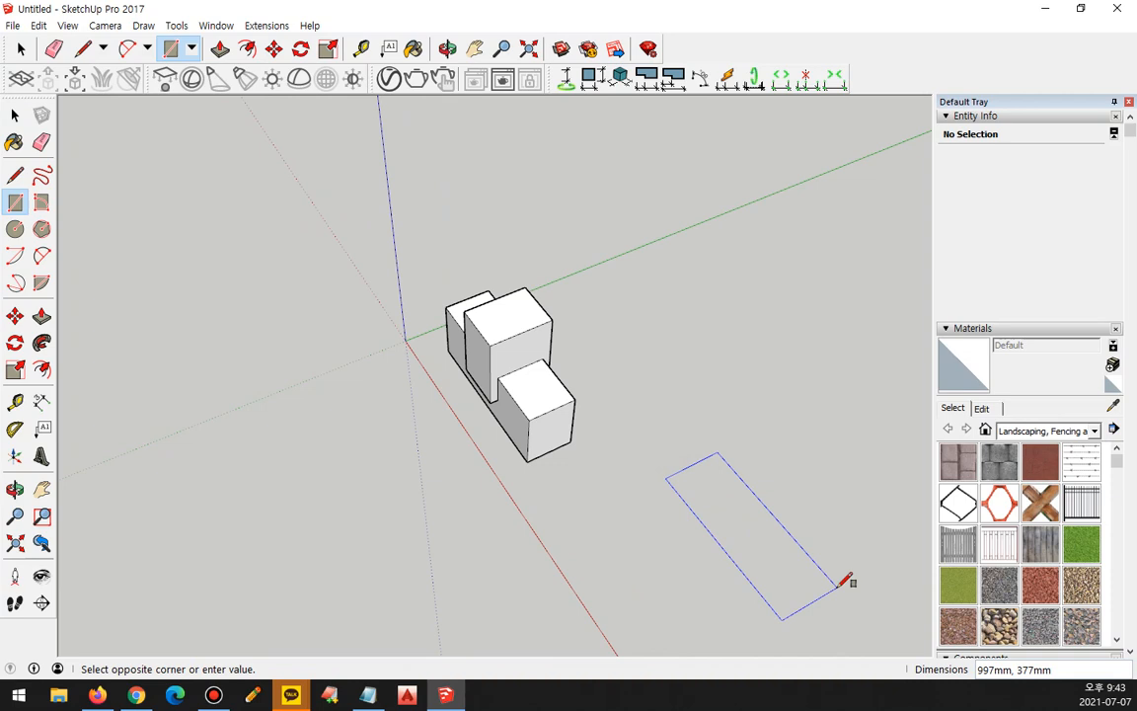
{"action": "type", "text": "500"}
{"action": "key", "text": "Return"}
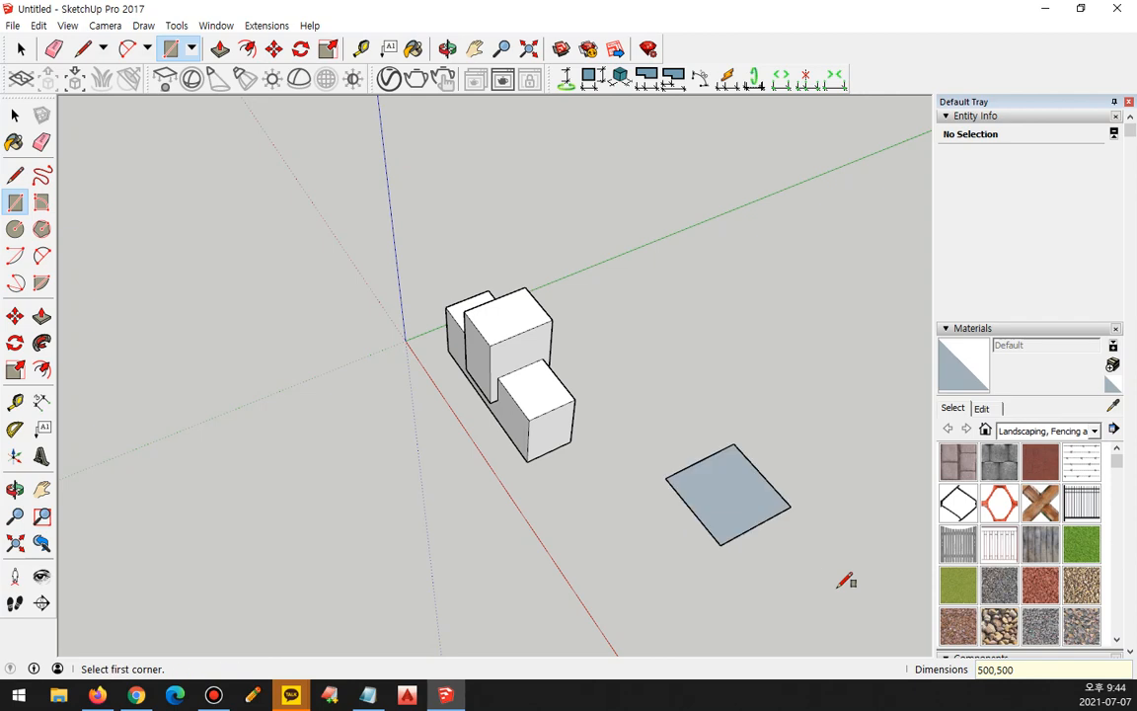
{"action": "scroll", "coordinate": [846, 582], "scroll_direction": "up", "scroll_amount": 8}
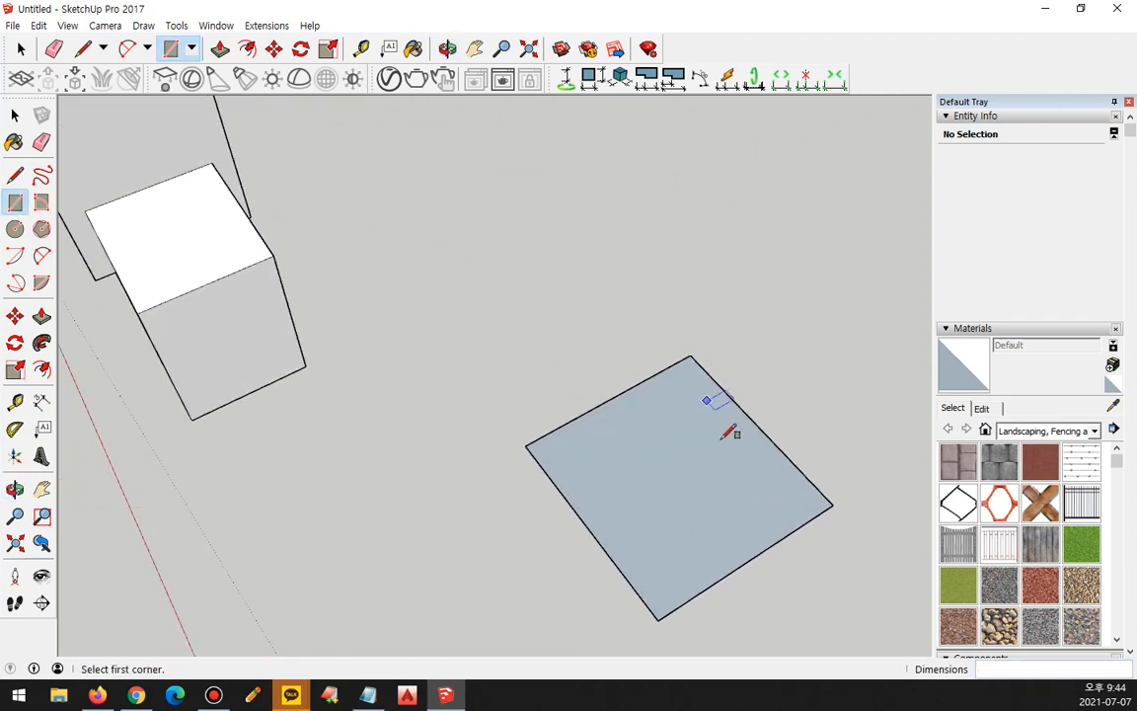
{"action": "mouse_move", "coordinate": [628, 379]}
{"action": "left_mouse_down"}
{"action": "mouse_move", "coordinate": [748, 455]}
{"action": "mouse_move", "coordinate": [768, 438]}
{"action": "left_mouse_up"}
{"action": "mouse_move", "coordinate": [756, 553]}
{"action": "left_mouse_down"}
{"action": "mouse_move", "coordinate": [701, 515]}
{"action": "mouse_move", "coordinate": [588, 531]}
{"action": "left_mouse_up"}
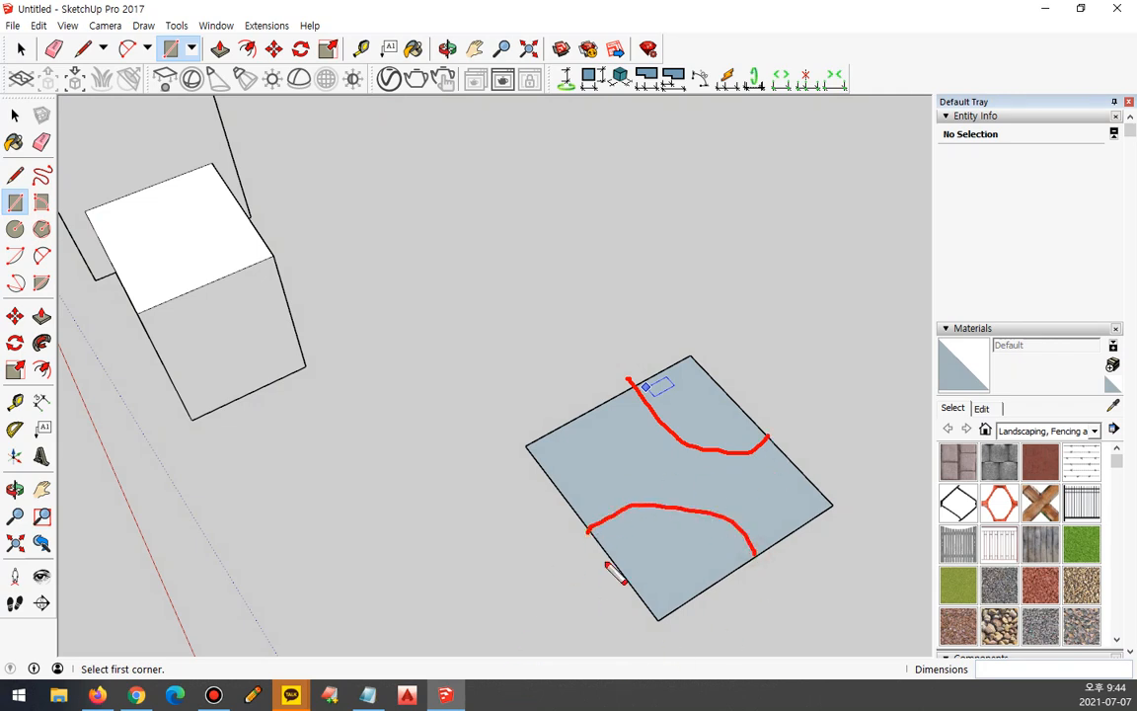
{"action": "key", "text": "Escape"}
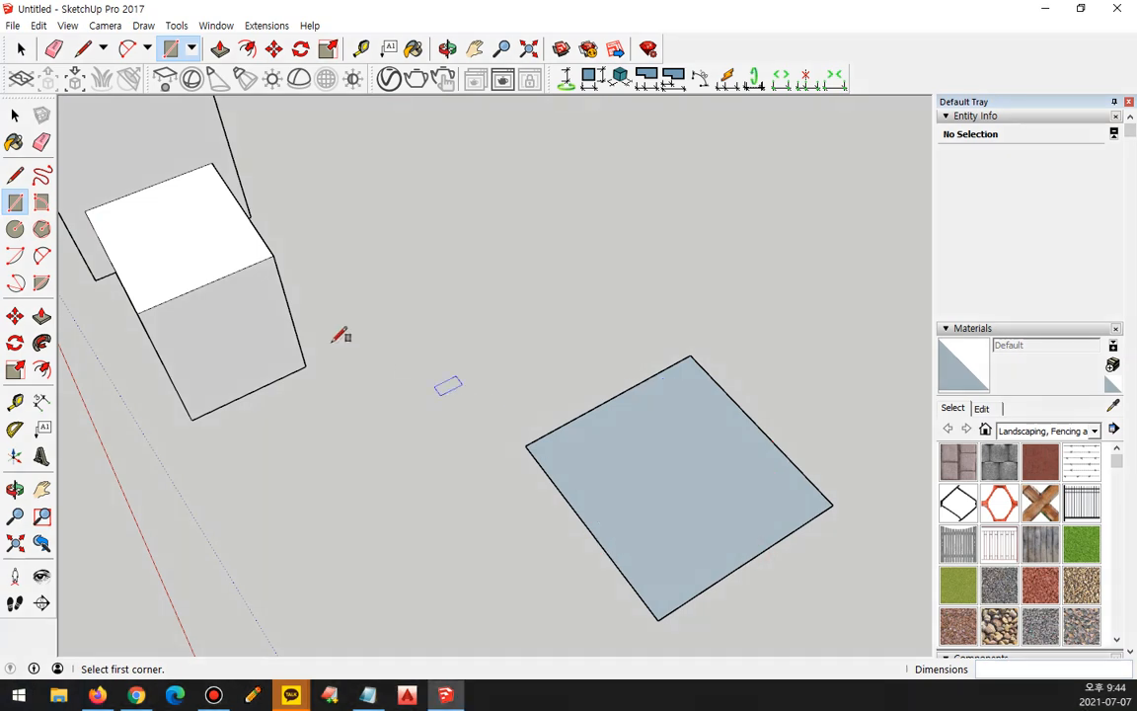
Draw a 90° centre-point arc of 200 mm radius on the square, centred on its rear corner
{"action": "left_click", "coordinate": [43, 259]}
{"action": "left_click", "coordinate": [146, 48]}
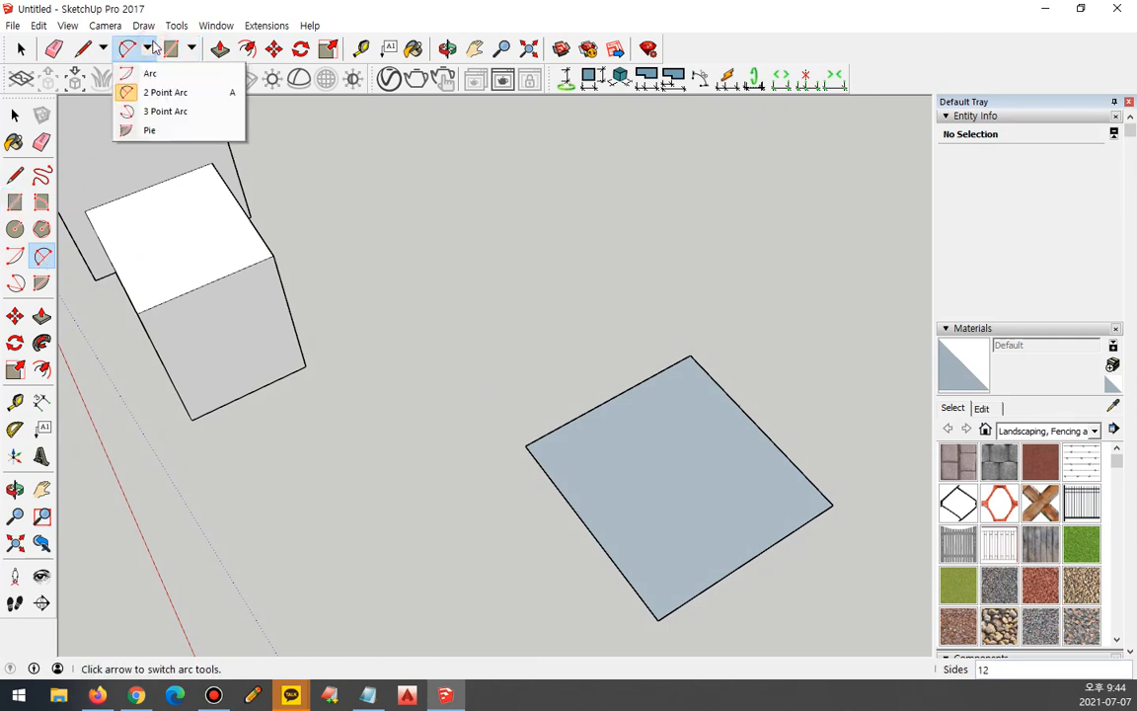
{"action": "left_click", "coordinate": [181, 81]}
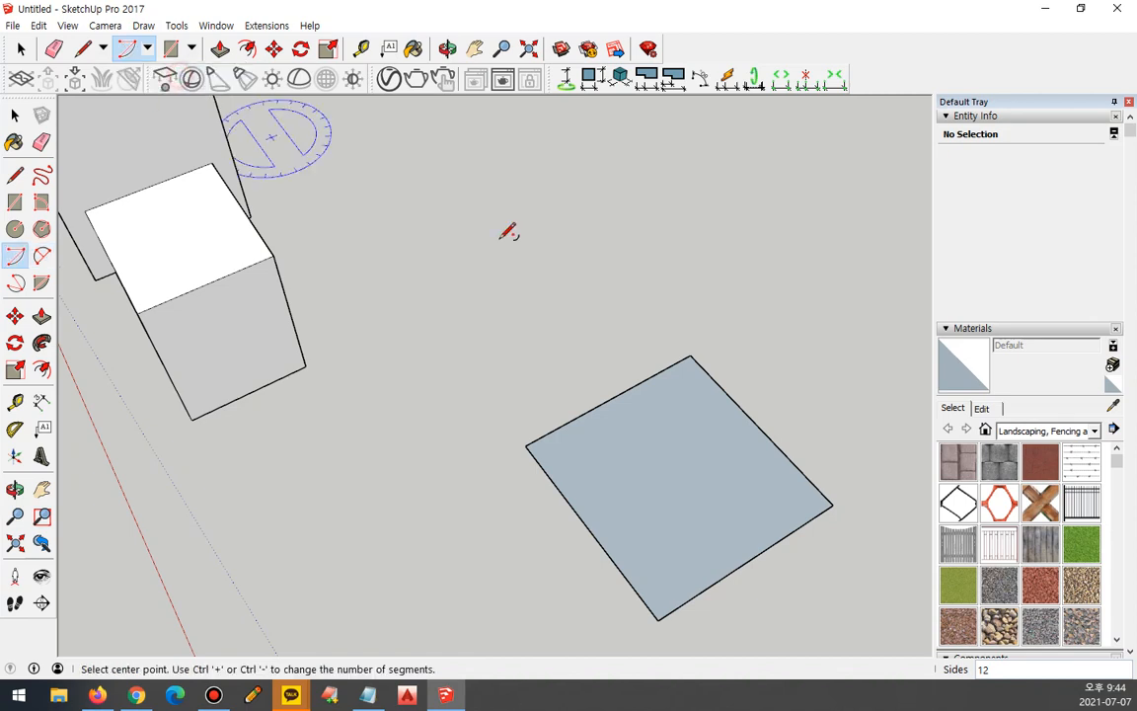
{"action": "left_click", "coordinate": [690, 355]}
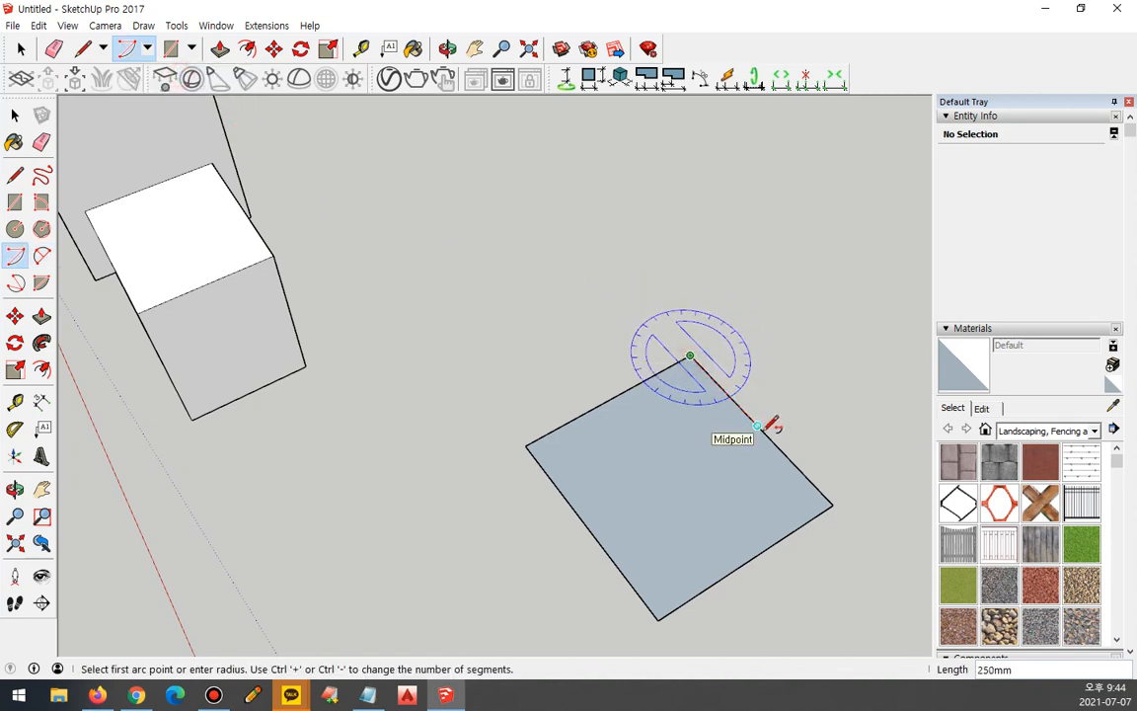
{"action": "type", "text": "200"}
{"action": "key", "text": "Return"}
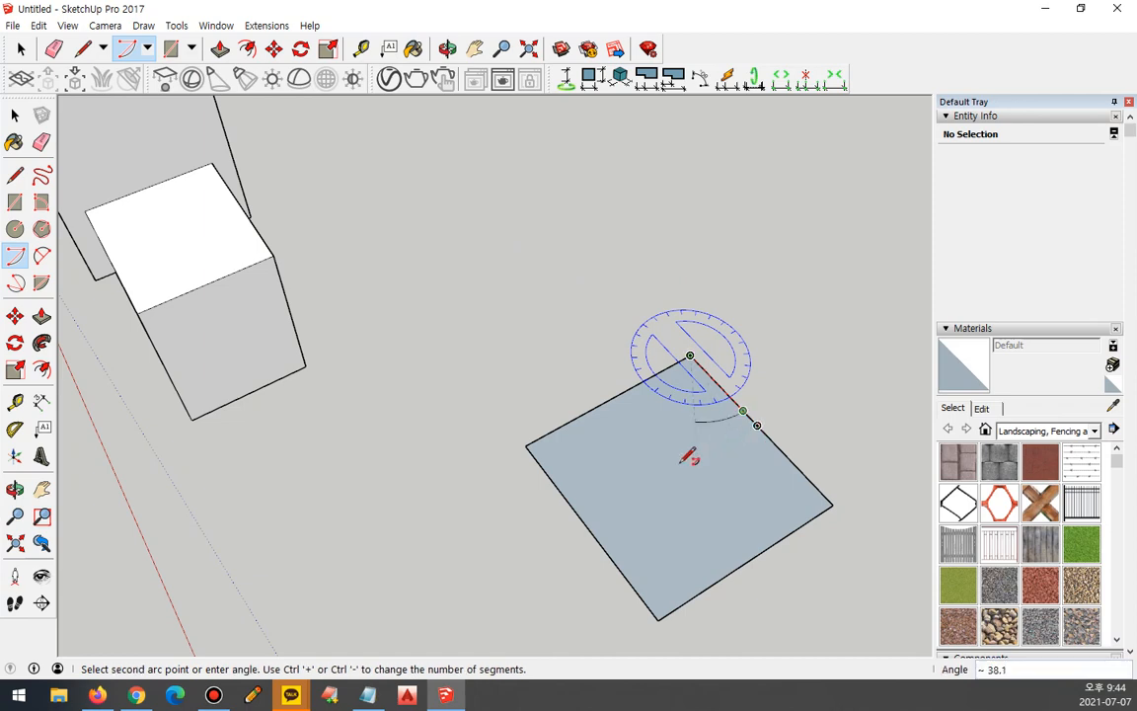
{"action": "left_click", "coordinate": [629, 447]}
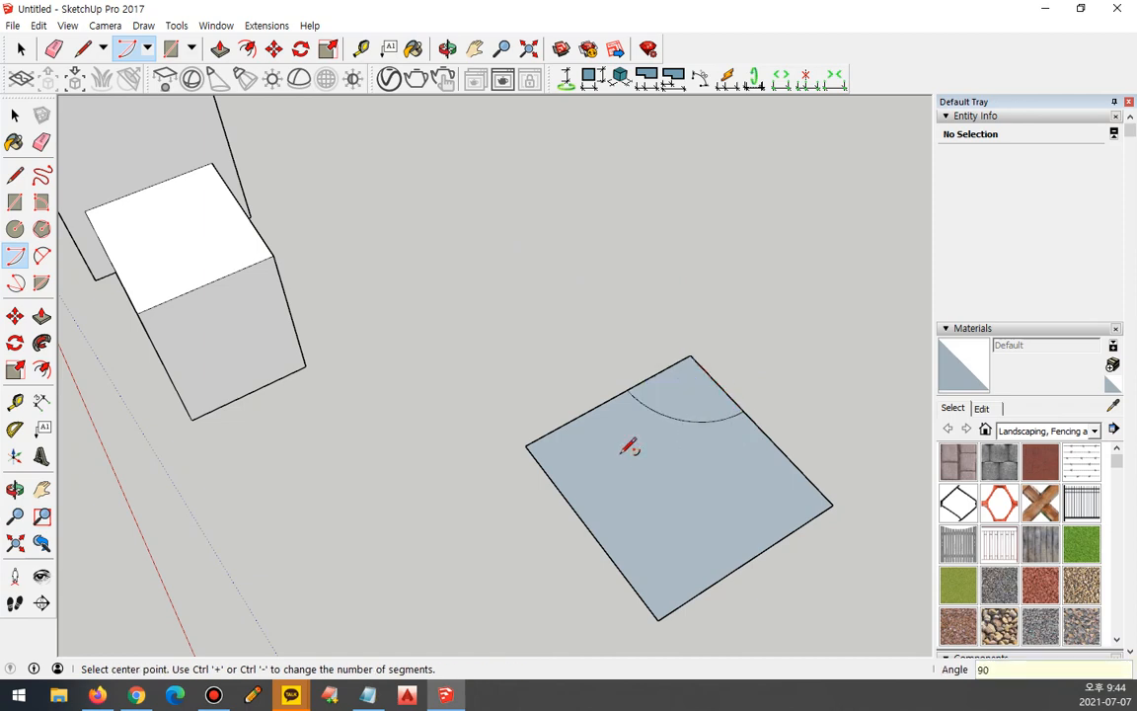
Draw a matching 90° arc of 200 mm radius centred on the square's opposite front corner
{"action": "left_click", "coordinate": [659, 616]}
{"action": "type", "text": "200"}
{"action": "key", "text": "Return"}
{"action": "type", "text": "90"}
{"action": "key", "text": "Return"}
Erase the square's corner edges outside both arcs, leaving two concave cut-outs
{"action": "key", "text": "e"}
{"action": "left_click_drag", "start_coordinate": [706, 599], "coordinate": [622, 598]}
{"action": "mouse_move", "coordinate": [716, 336]}
{"action": "left_mouse_down"}
{"action": "mouse_move", "coordinate": [693, 370]}
{"action": "mouse_move", "coordinate": [652, 386]}
{"action": "left_mouse_up"}
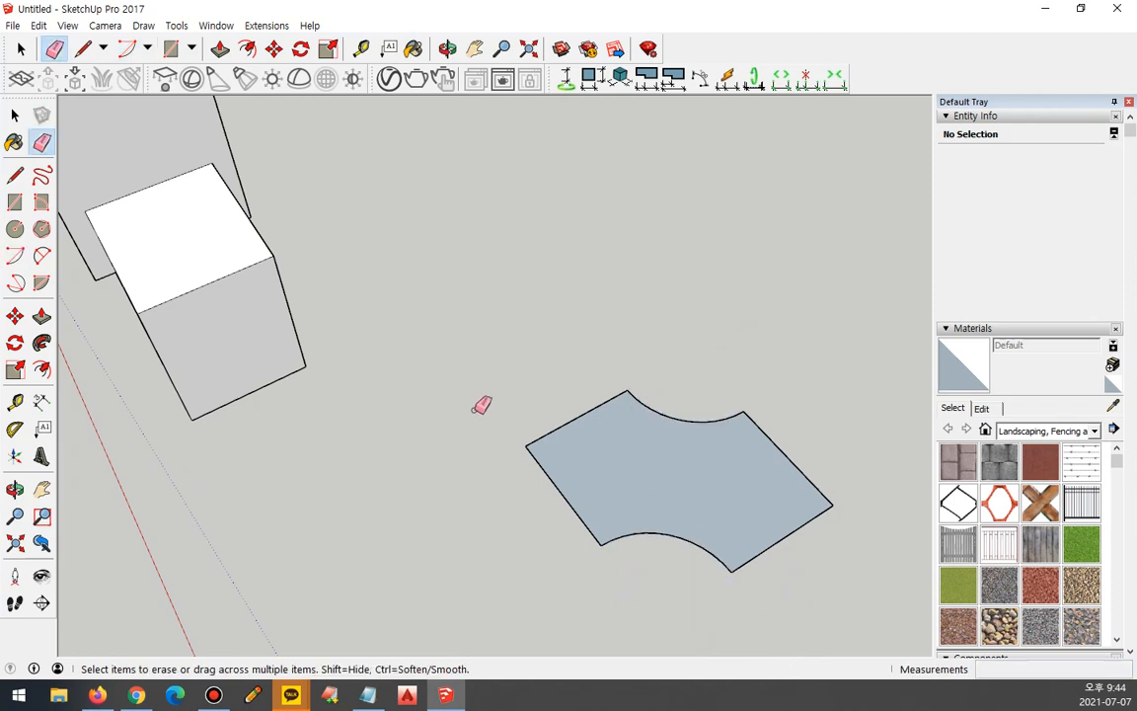
Extrude the notched square upward 500 mm with Push/Pull
{"action": "key", "text": "p"}
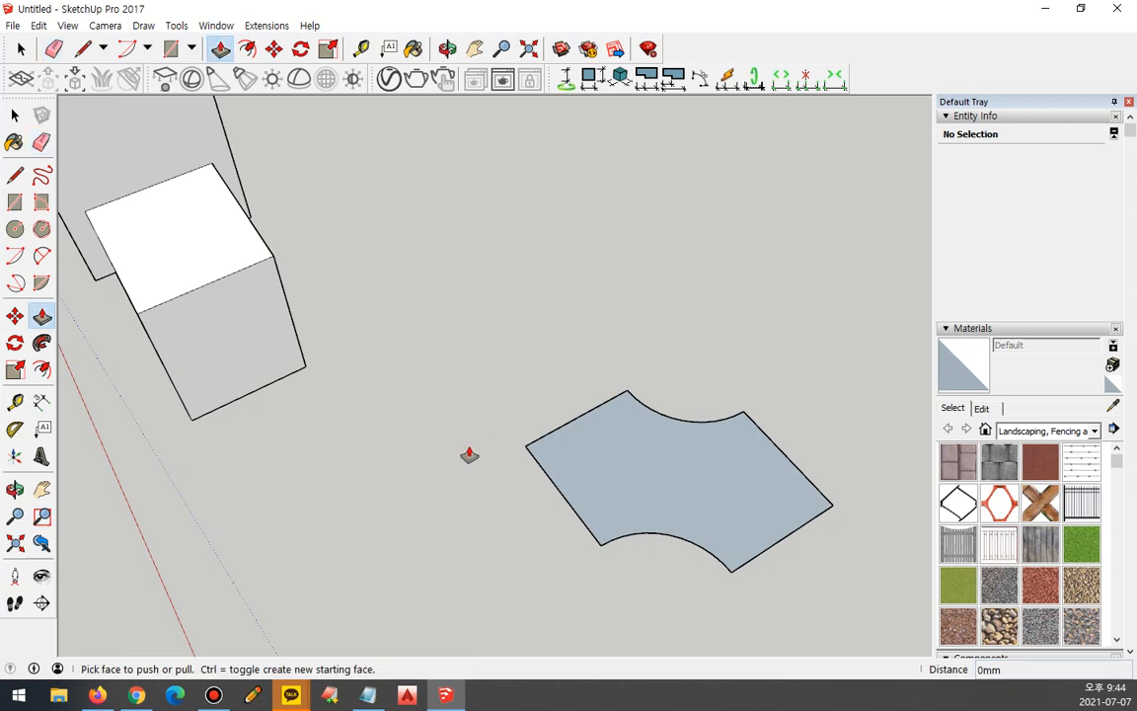
{"action": "left_click", "coordinate": [724, 464]}
{"action": "type", "text": "500"}
{"action": "key", "text": "Return"}
{"action": "middle_click_drag", "start_coordinate": [560, 589], "coordinate": [391, 459]}
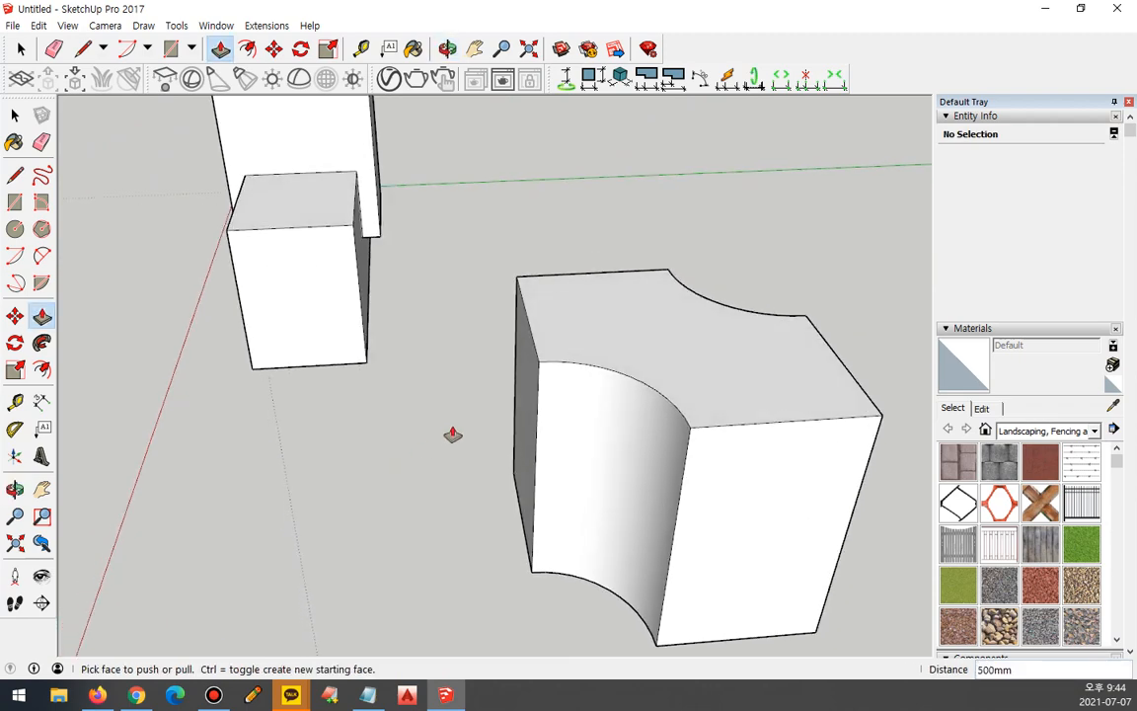
{"action": "middle_click_drag", "start_coordinate": [453, 435], "coordinate": [500, 521]}
{"action": "mouse_move", "coordinate": [612, 295]}
{"action": "left_mouse_down"}
{"action": "mouse_move", "coordinate": [564, 368]}
{"action": "mouse_move", "coordinate": [562, 395]}
{"action": "mouse_move", "coordinate": [598, 297]}
{"action": "mouse_move", "coordinate": [556, 383]}
{"action": "mouse_move", "coordinate": [596, 306]}
{"action": "left_mouse_up"}
{"action": "mouse_move", "coordinate": [612, 590]}
{"action": "left_mouse_down"}
{"action": "mouse_move", "coordinate": [635, 393]}
{"action": "mouse_move", "coordinate": [620, 603]}
{"action": "mouse_move", "coordinate": [740, 454]}
{"action": "mouse_move", "coordinate": [610, 420]}
{"action": "left_mouse_up"}
{"action": "mouse_move", "coordinate": [659, 553]}
{"action": "left_mouse_down"}
{"action": "mouse_move", "coordinate": [641, 380]}
{"action": "mouse_move", "coordinate": [739, 527]}
{"action": "left_mouse_up"}
{"action": "key", "text": "Escape"}
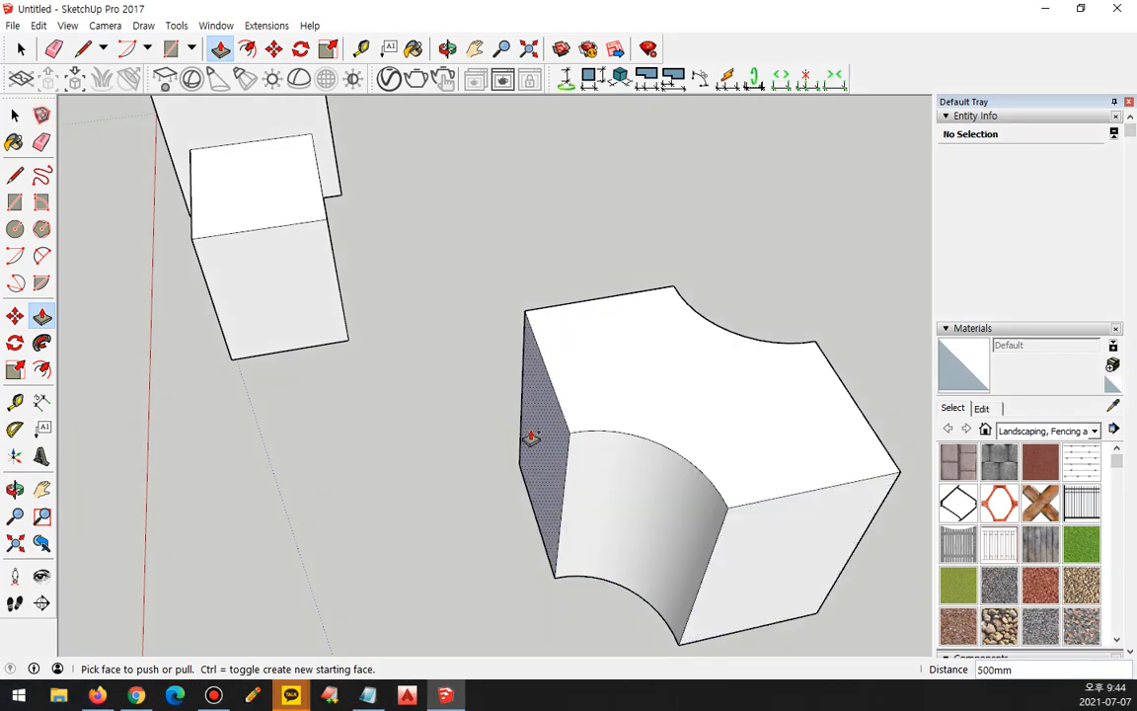